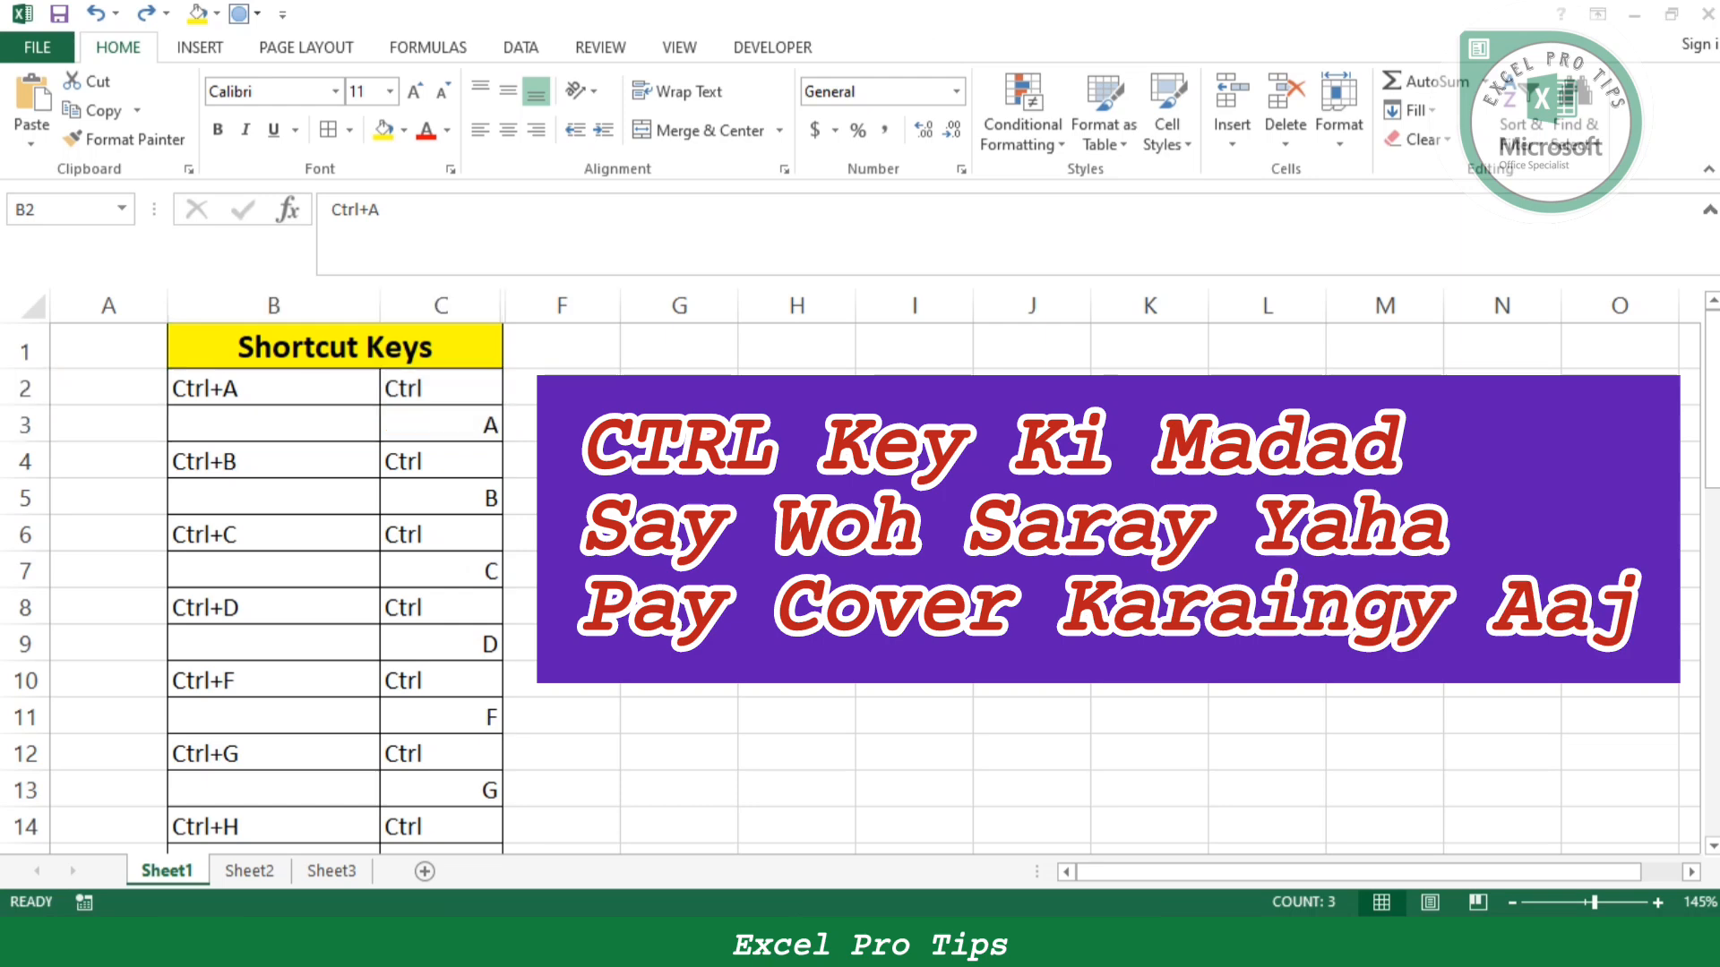
- Select the Ctrl+A entry, cells B2:C3, in the shortcut list on Sheet1
left_click(796, 534)
left_click_drag(274, 389, 447, 427)
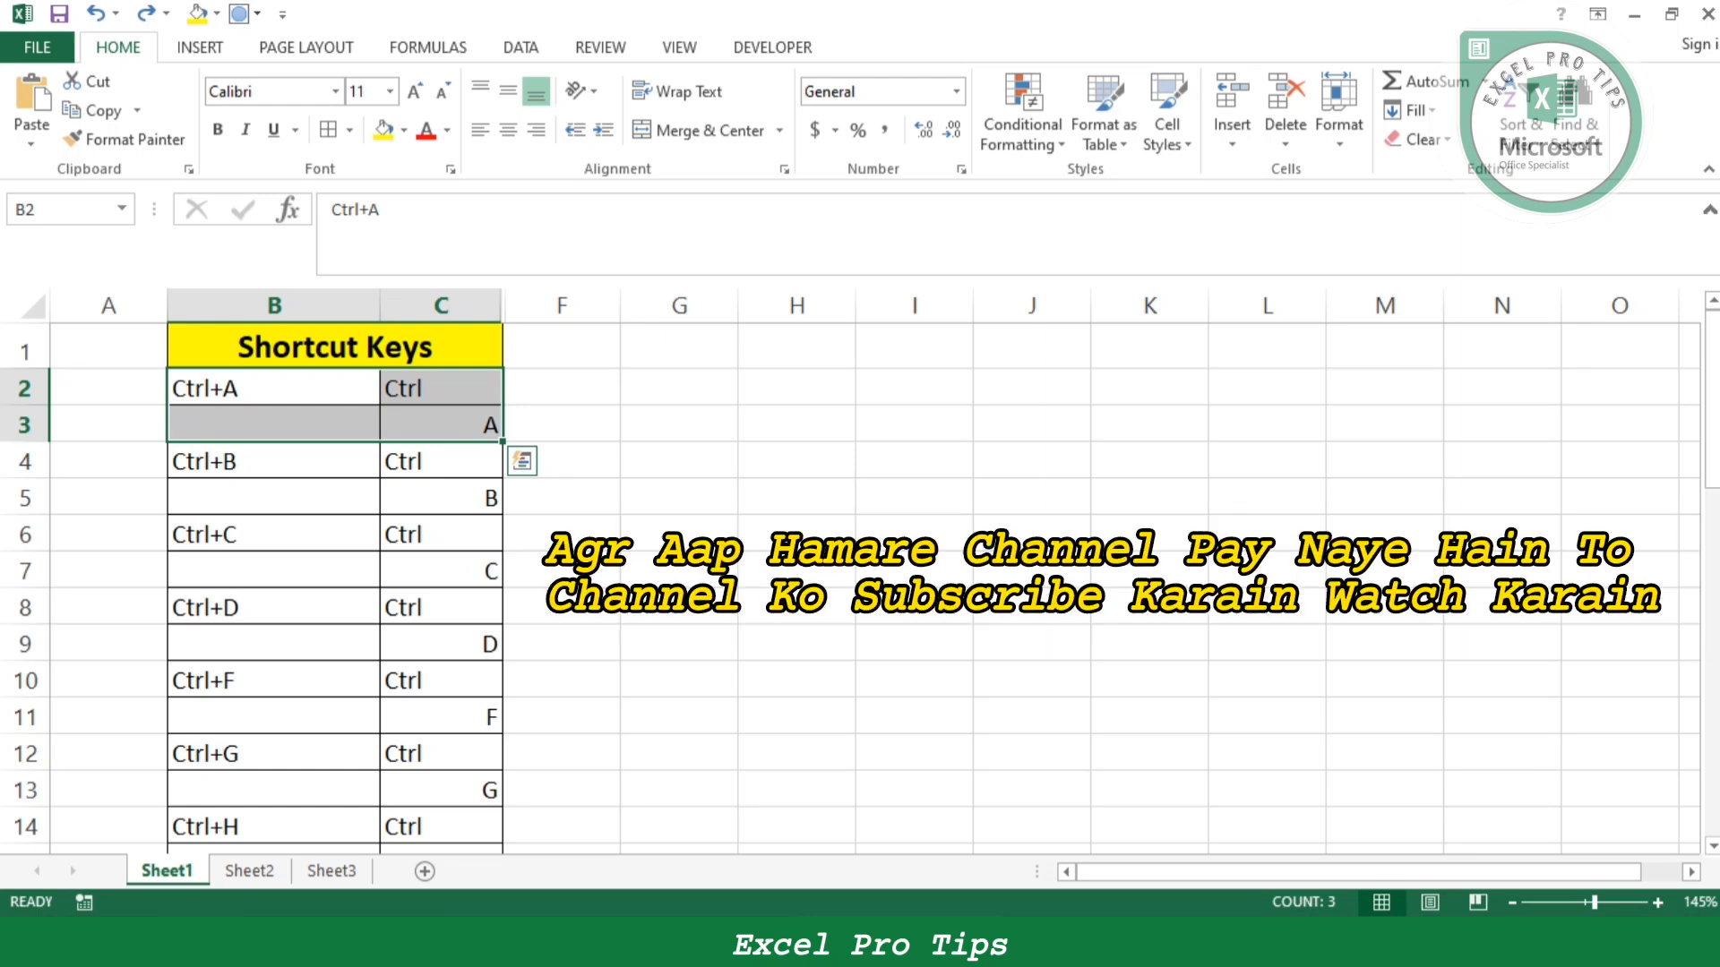
left_click(441, 388)
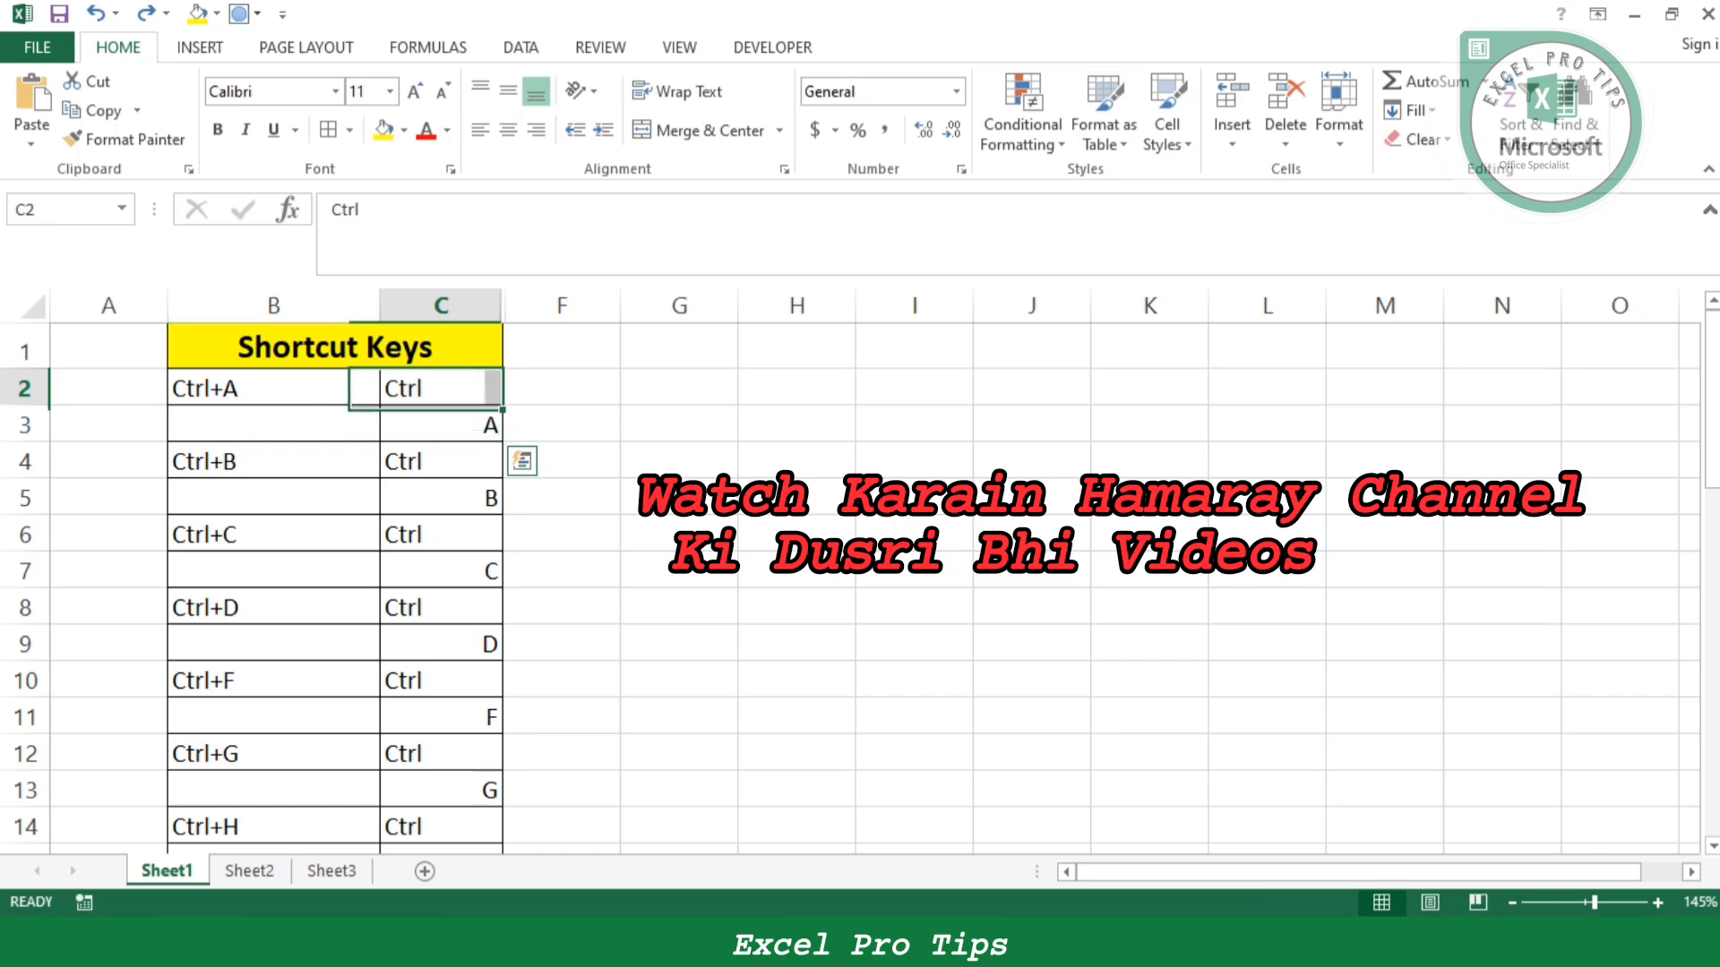
left_click_drag(274, 389, 441, 426)
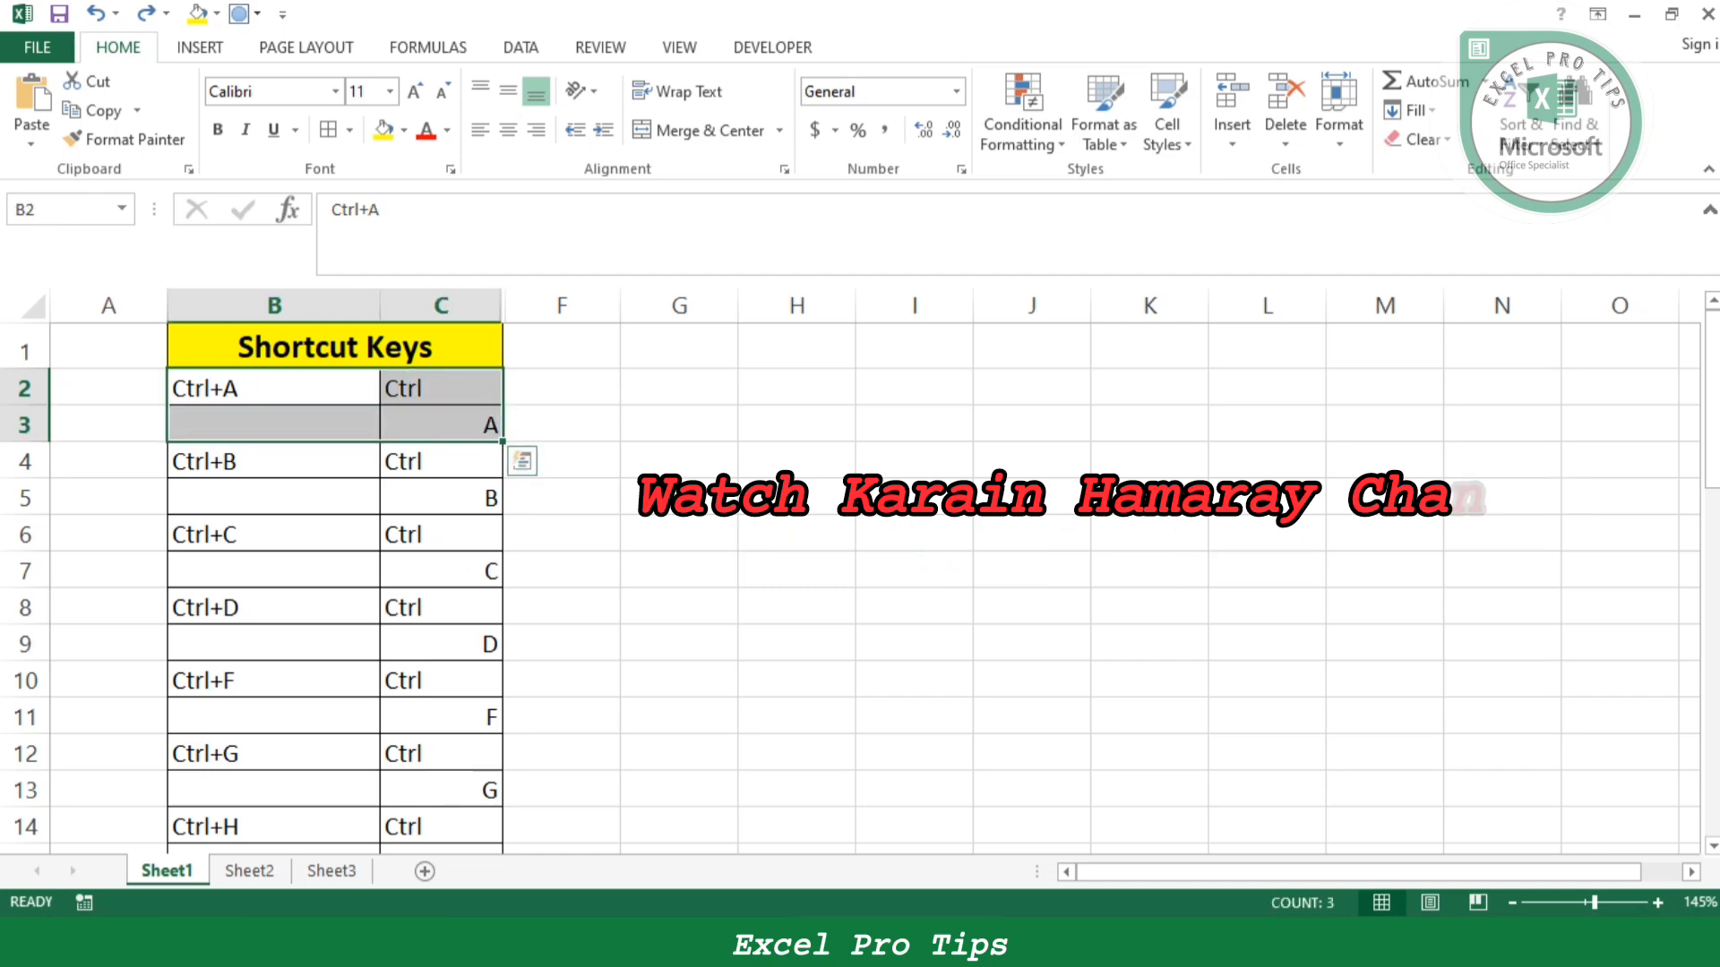
- Select the entire data table on Sheet2 and check the selection down to the table's last row
left_click(249, 871)
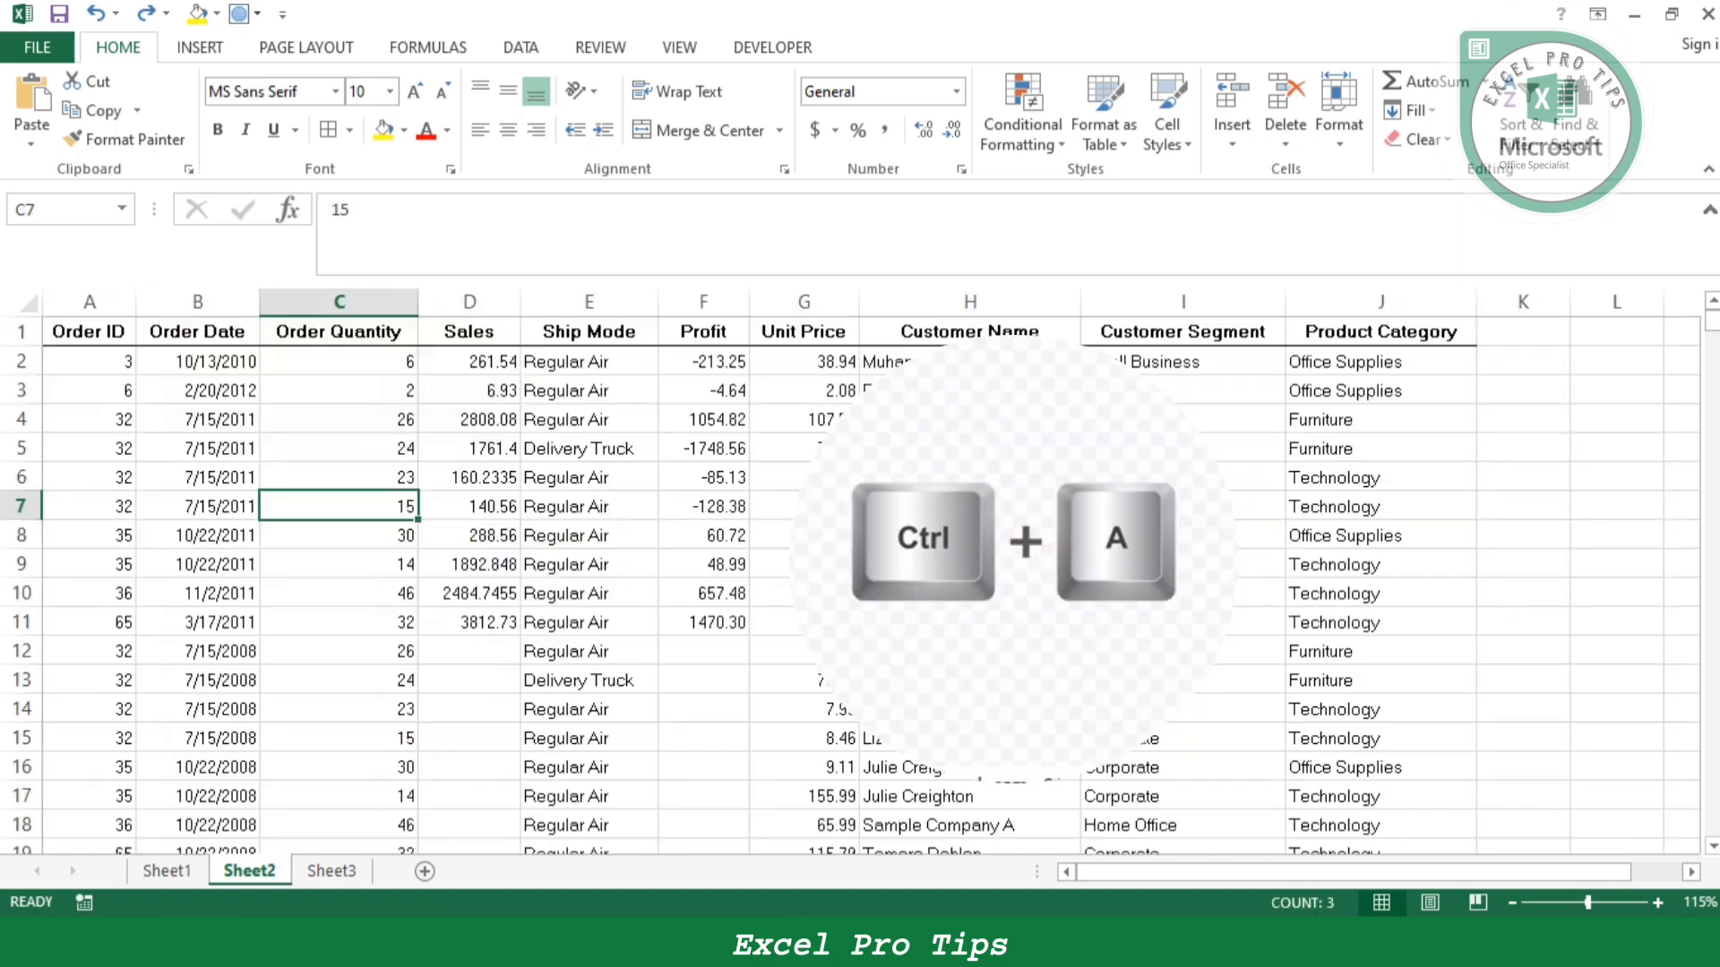
left_click(339, 535)
key("ctrl+a")
key("ctrl+q")
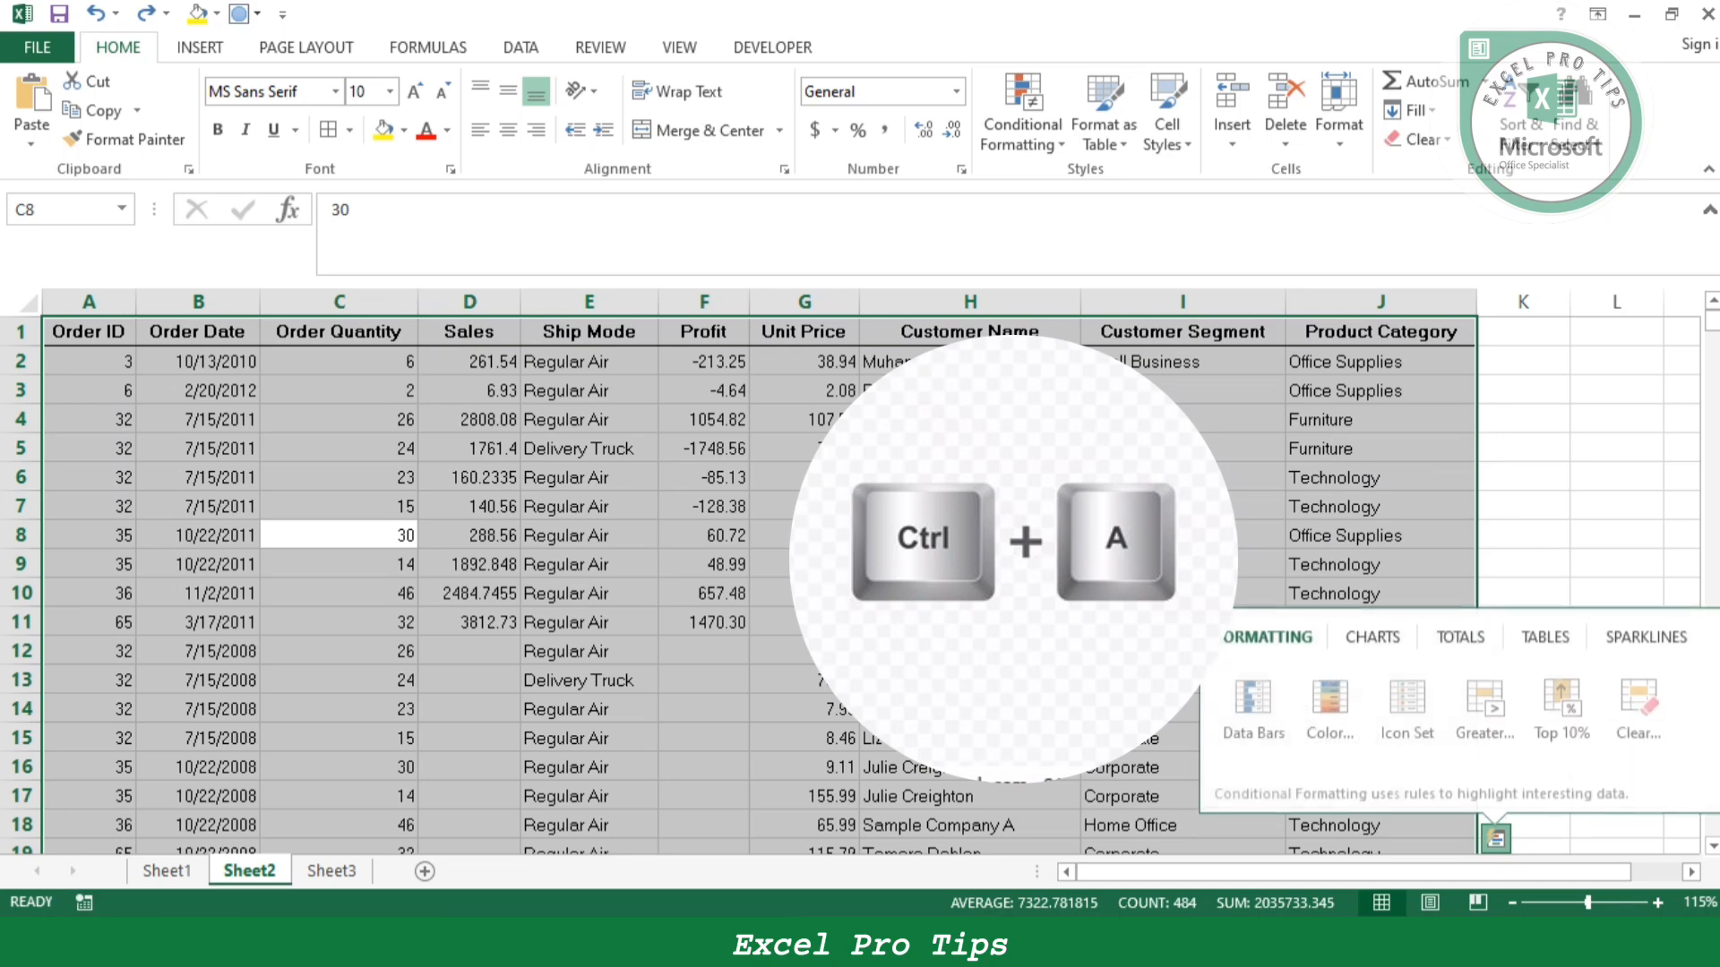
left_click(1183, 535)
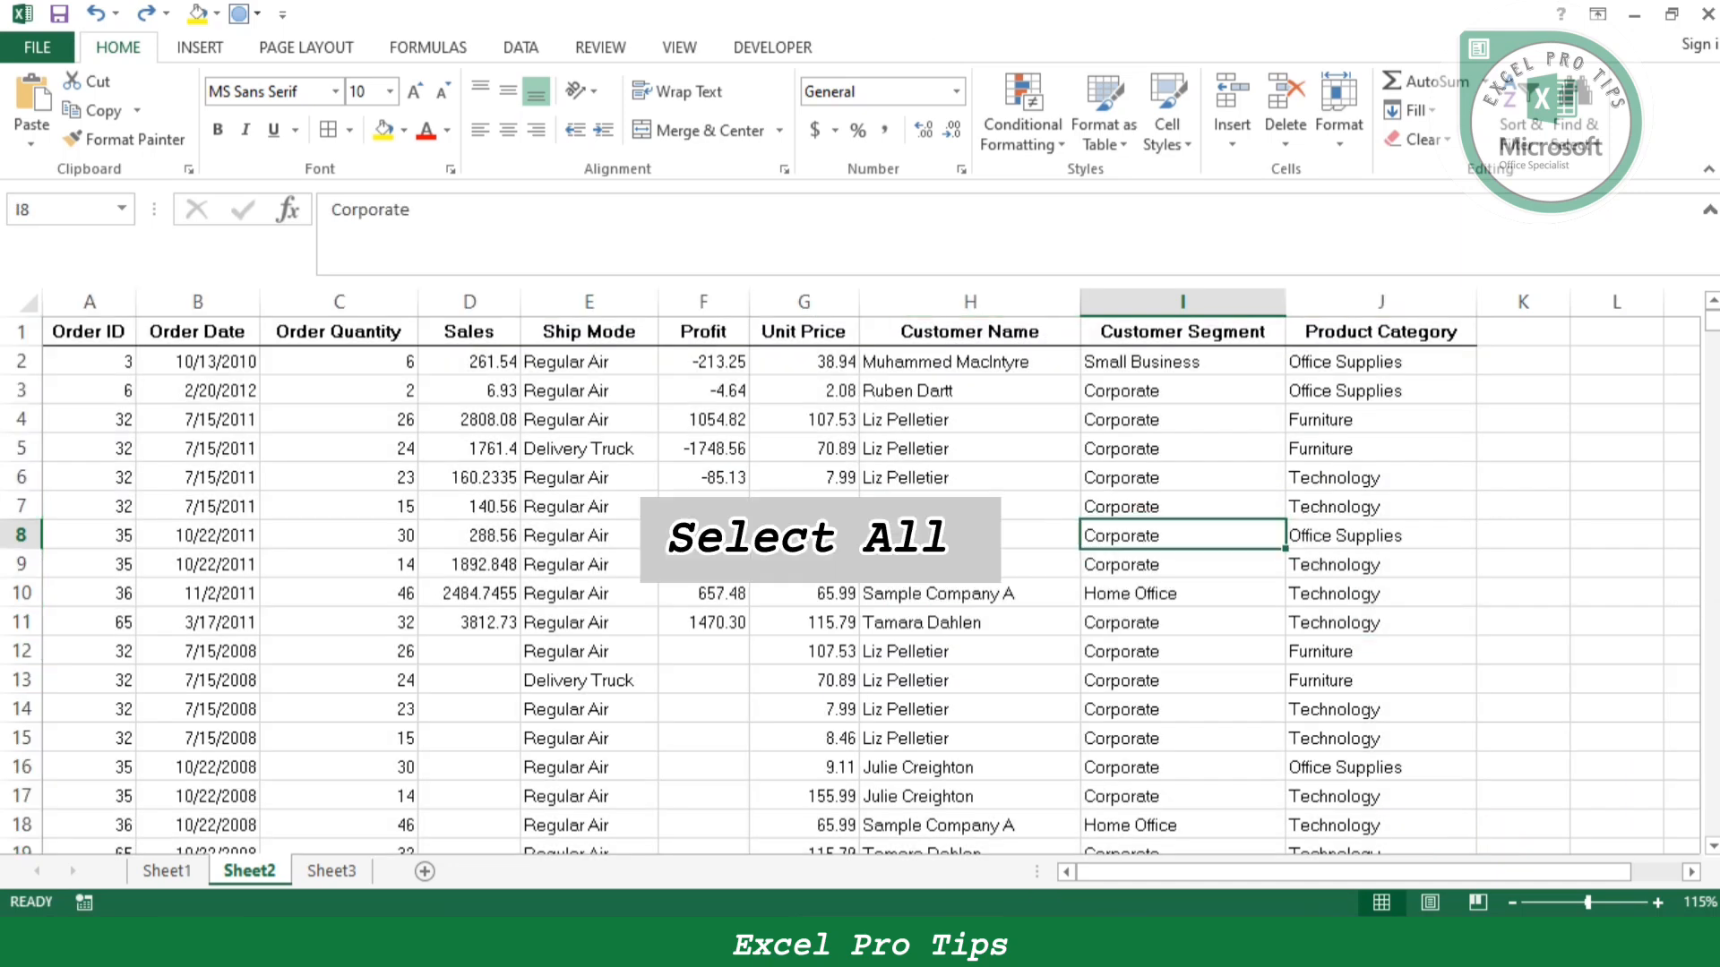
key("ctrl+a")
scroll(760, 582, "down", 15)
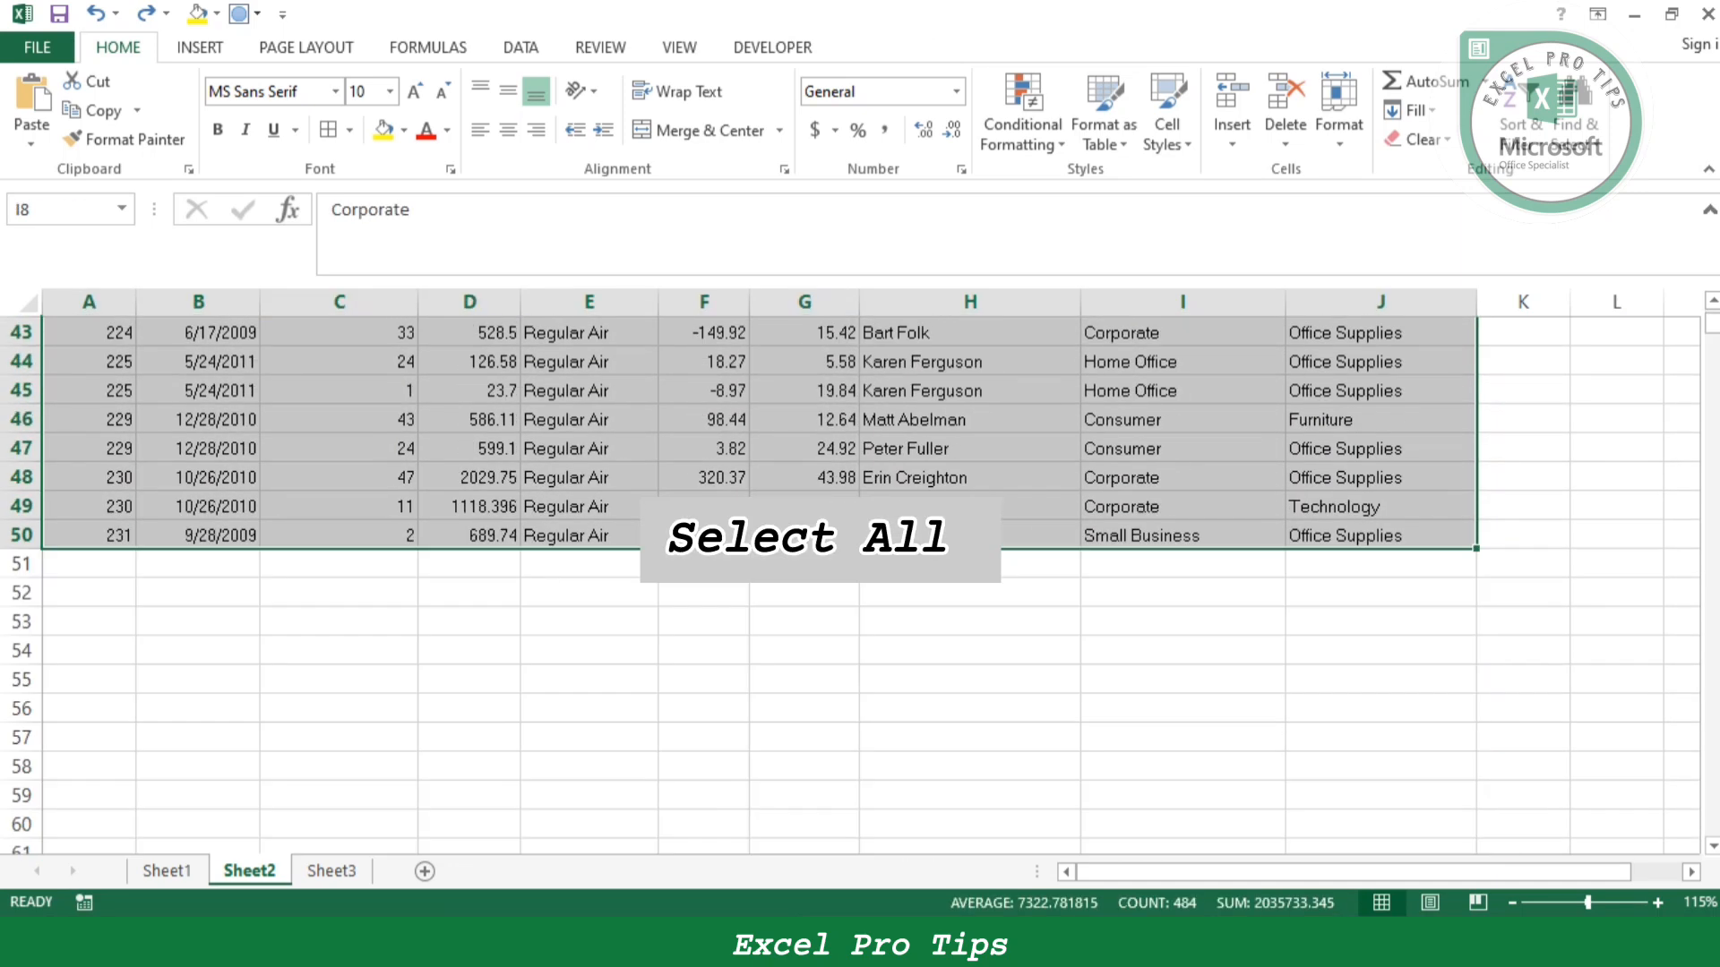
scroll(760, 582, "up", 15)
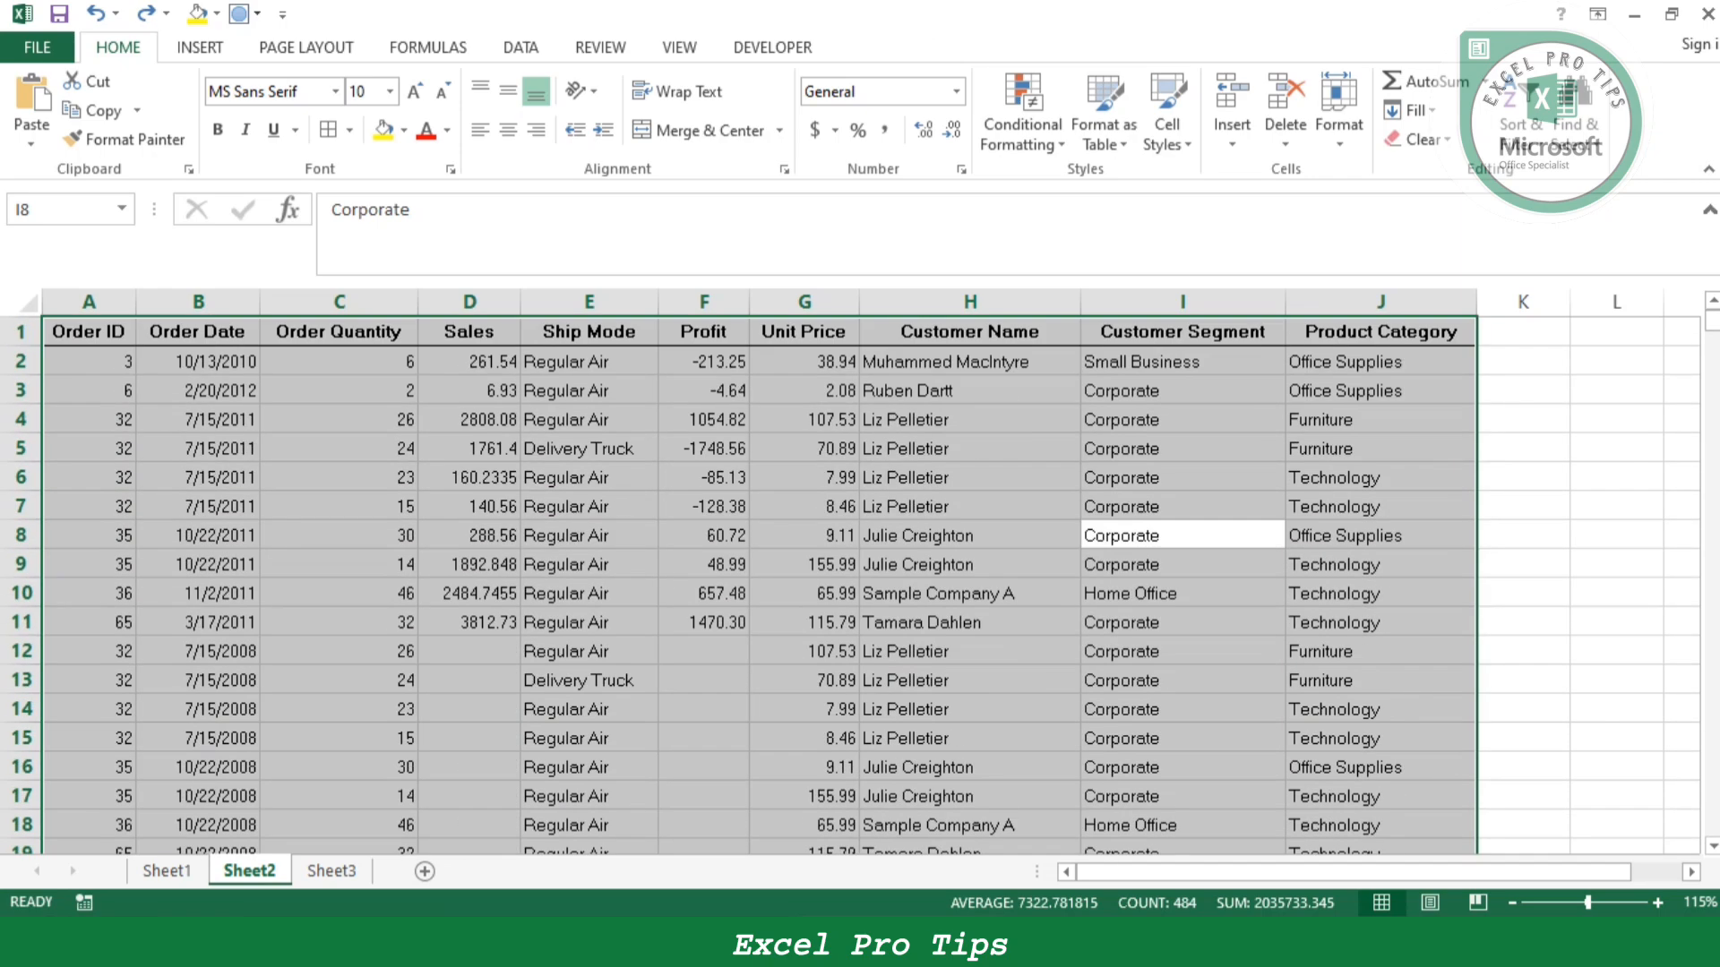
- Extend the selection from the data table to the whole worksheet, check it beyond the data, and deselect it
key("ctrl+a")
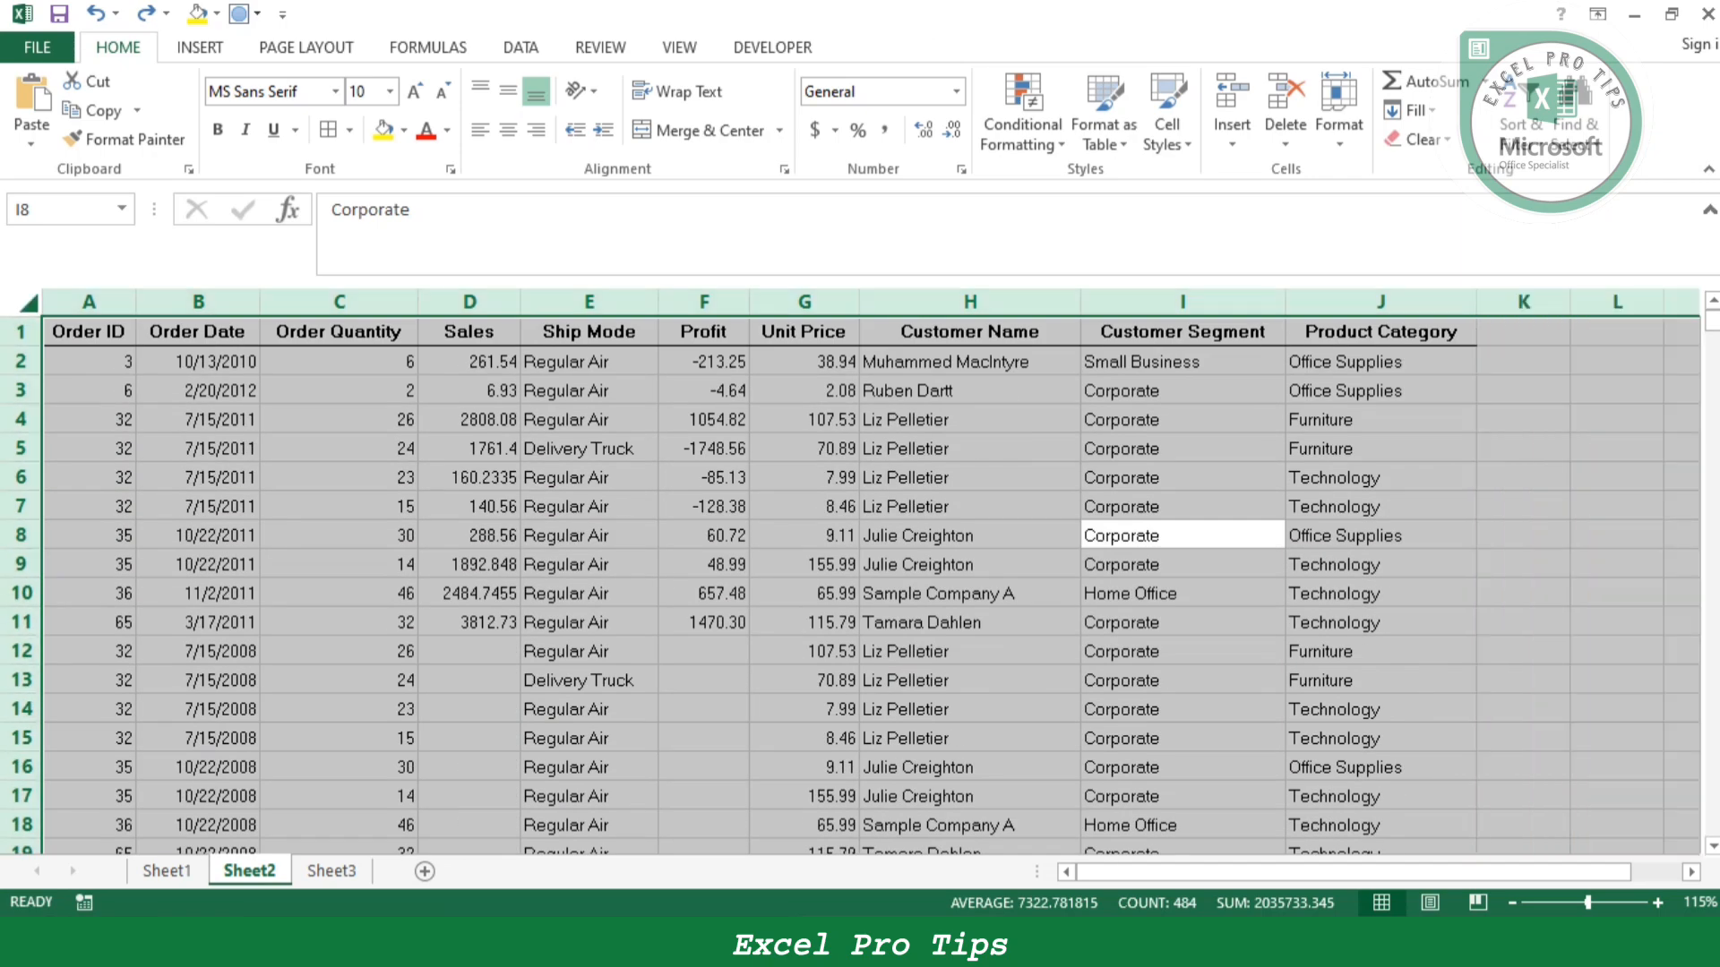
scroll(869, 582, "down", 20)
scroll(869, 582, "down", 12)
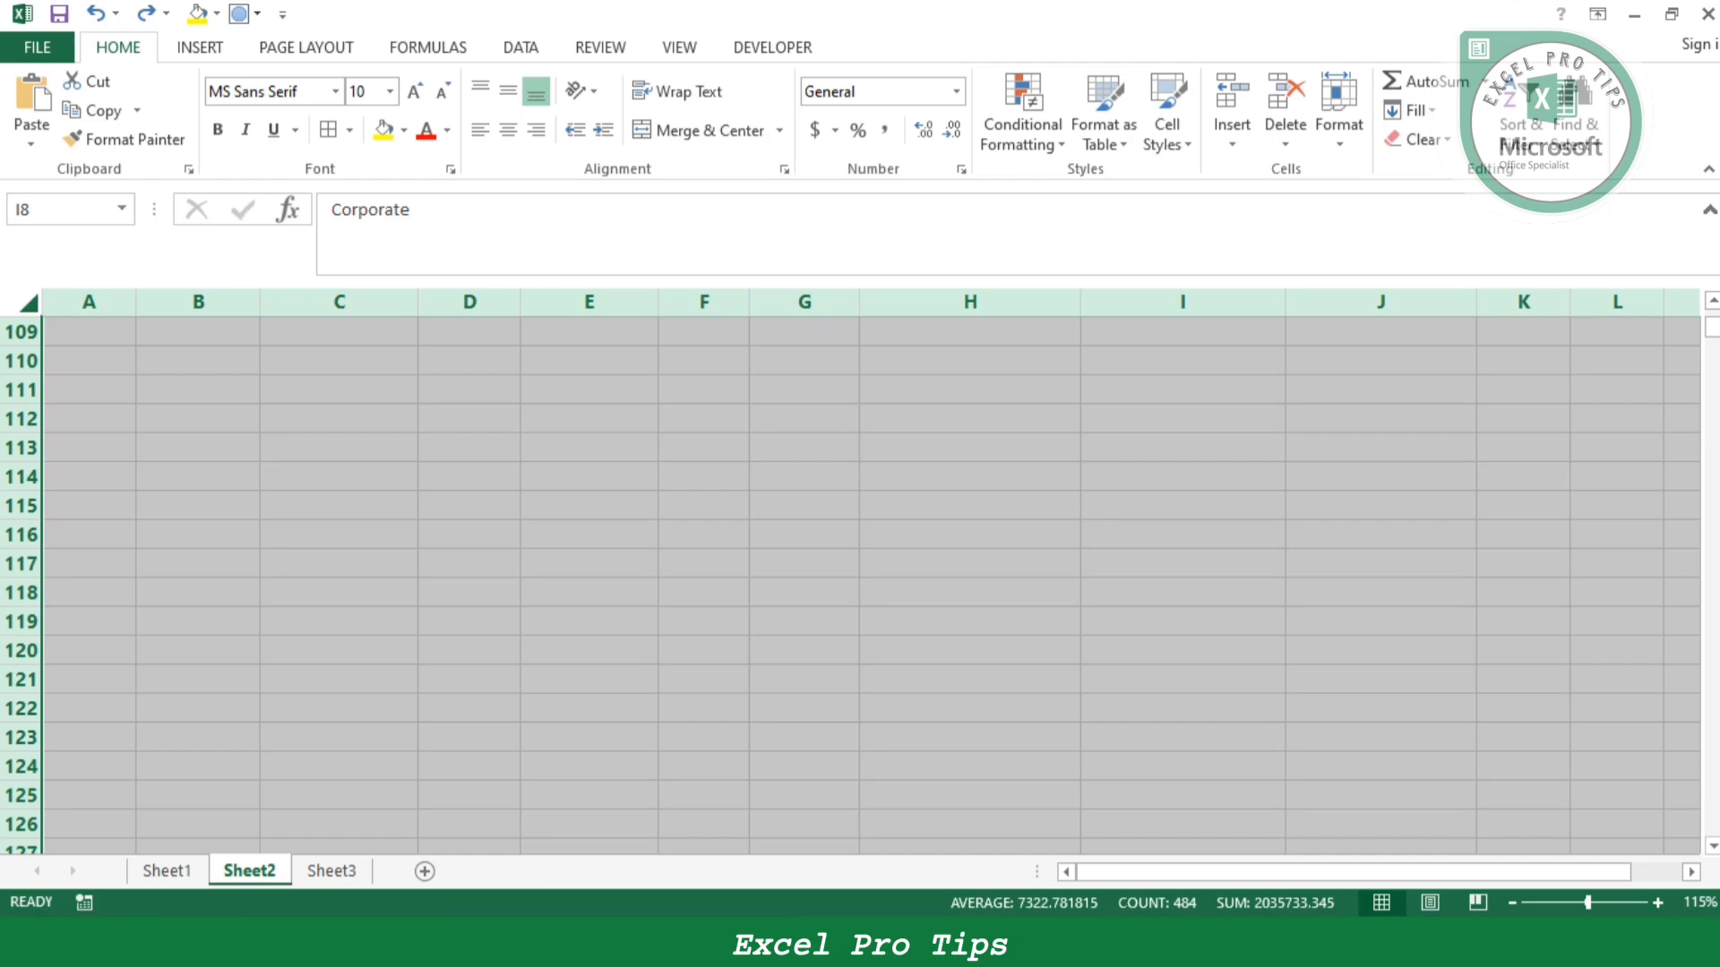
scroll(869, 582, "down", 5)
mouse_move(1711, 328)
left_mouse_down()
mouse_move(1710, 824)
mouse_move(1711, 328)
left_mouse_up()
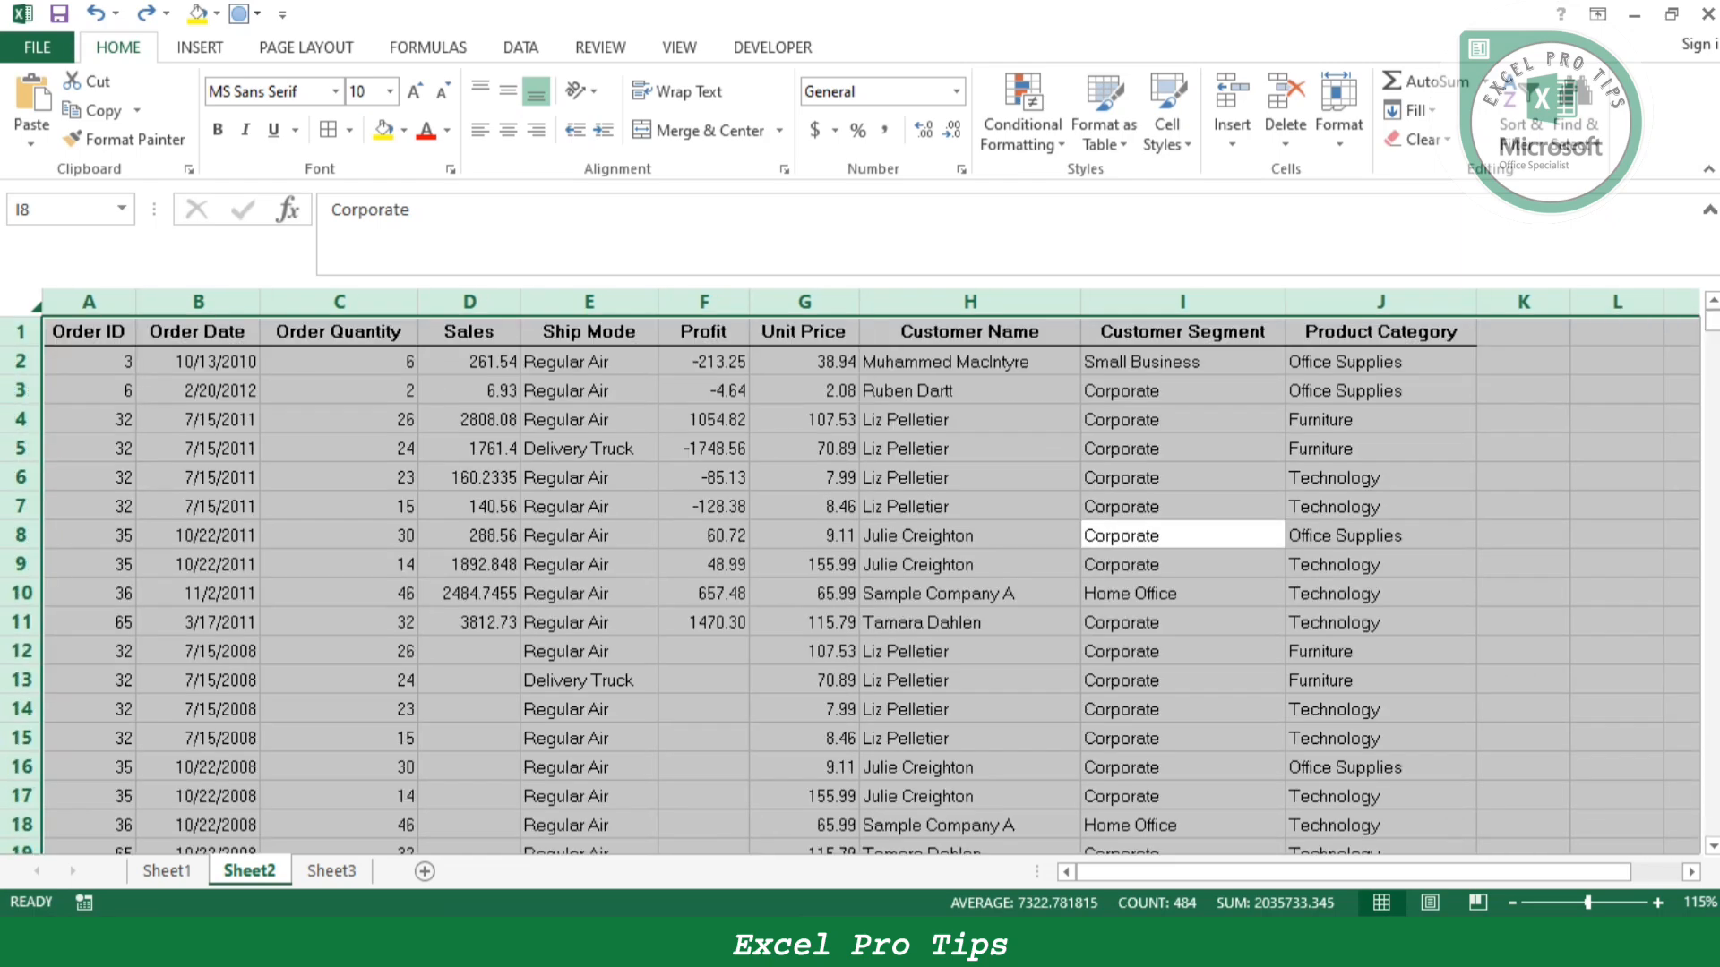
mouse_move(1084, 871)
left_mouse_down()
mouse_move(1134, 872)
mouse_move(1084, 871)
left_mouse_up()
left_click(338, 564)
- Locate the Ctrl+B entry on Sheet1 and make the cells A2:H12 on Sheet2 bold
left_click(166, 871)
left_click_drag(215, 462, 562, 462)
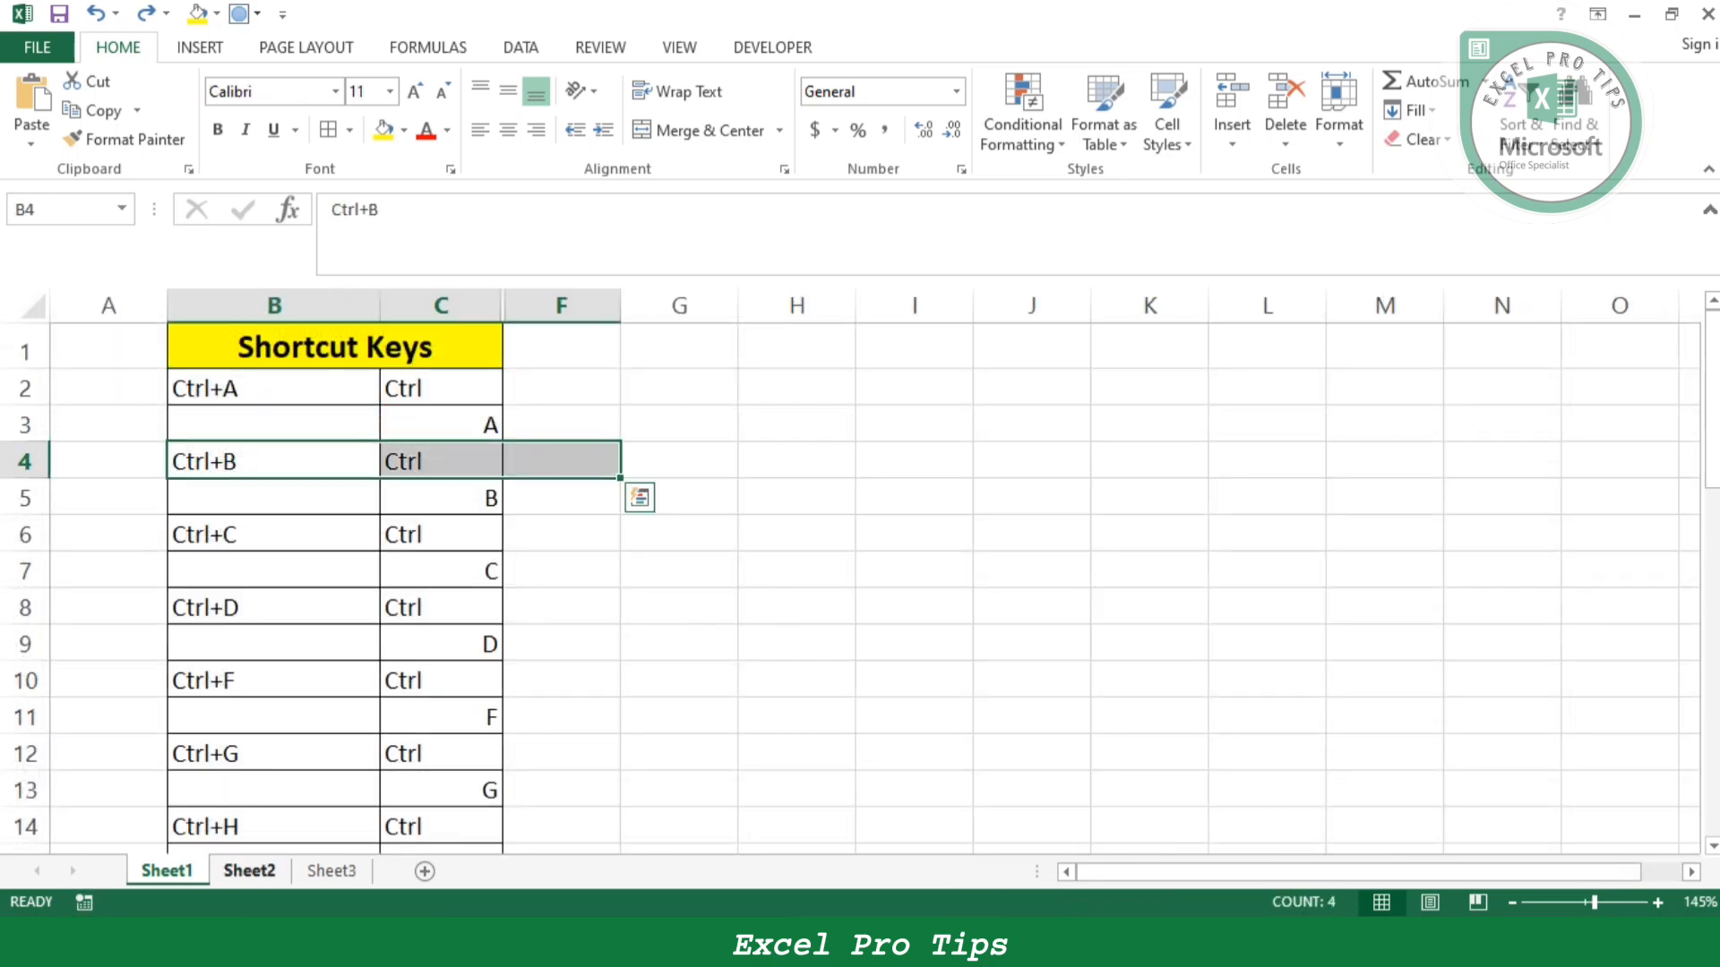
left_click(249, 871)
left_click_drag(108, 361, 1030, 651)
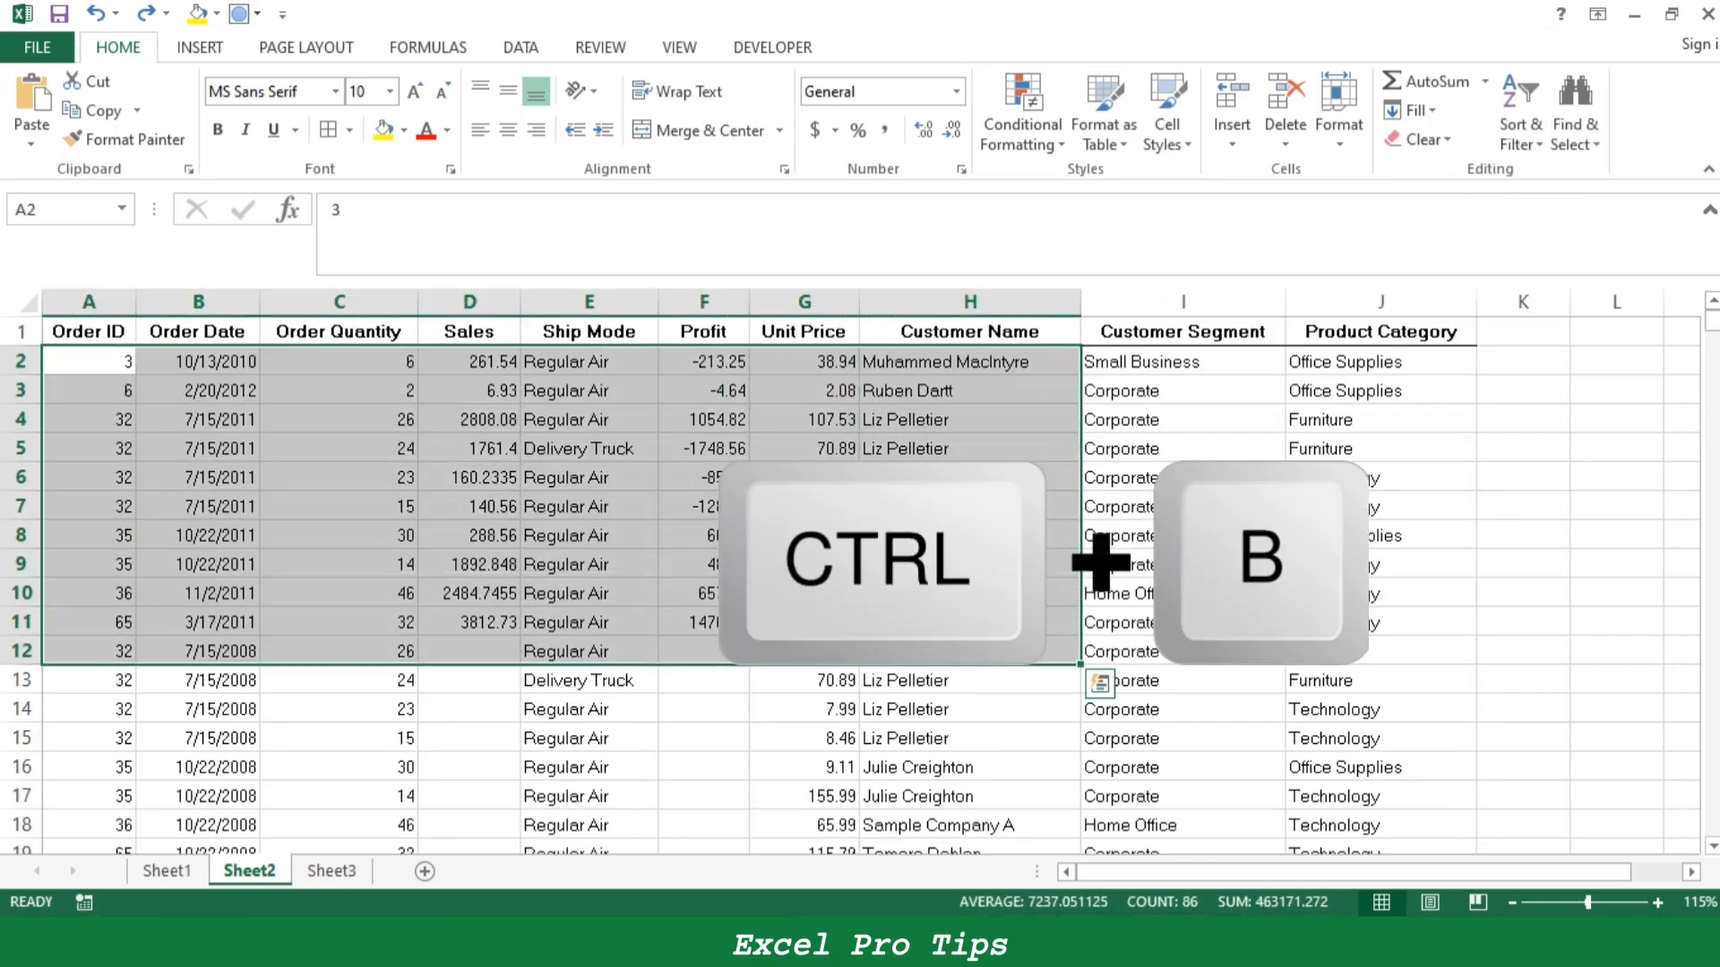
key("ctrl+b")
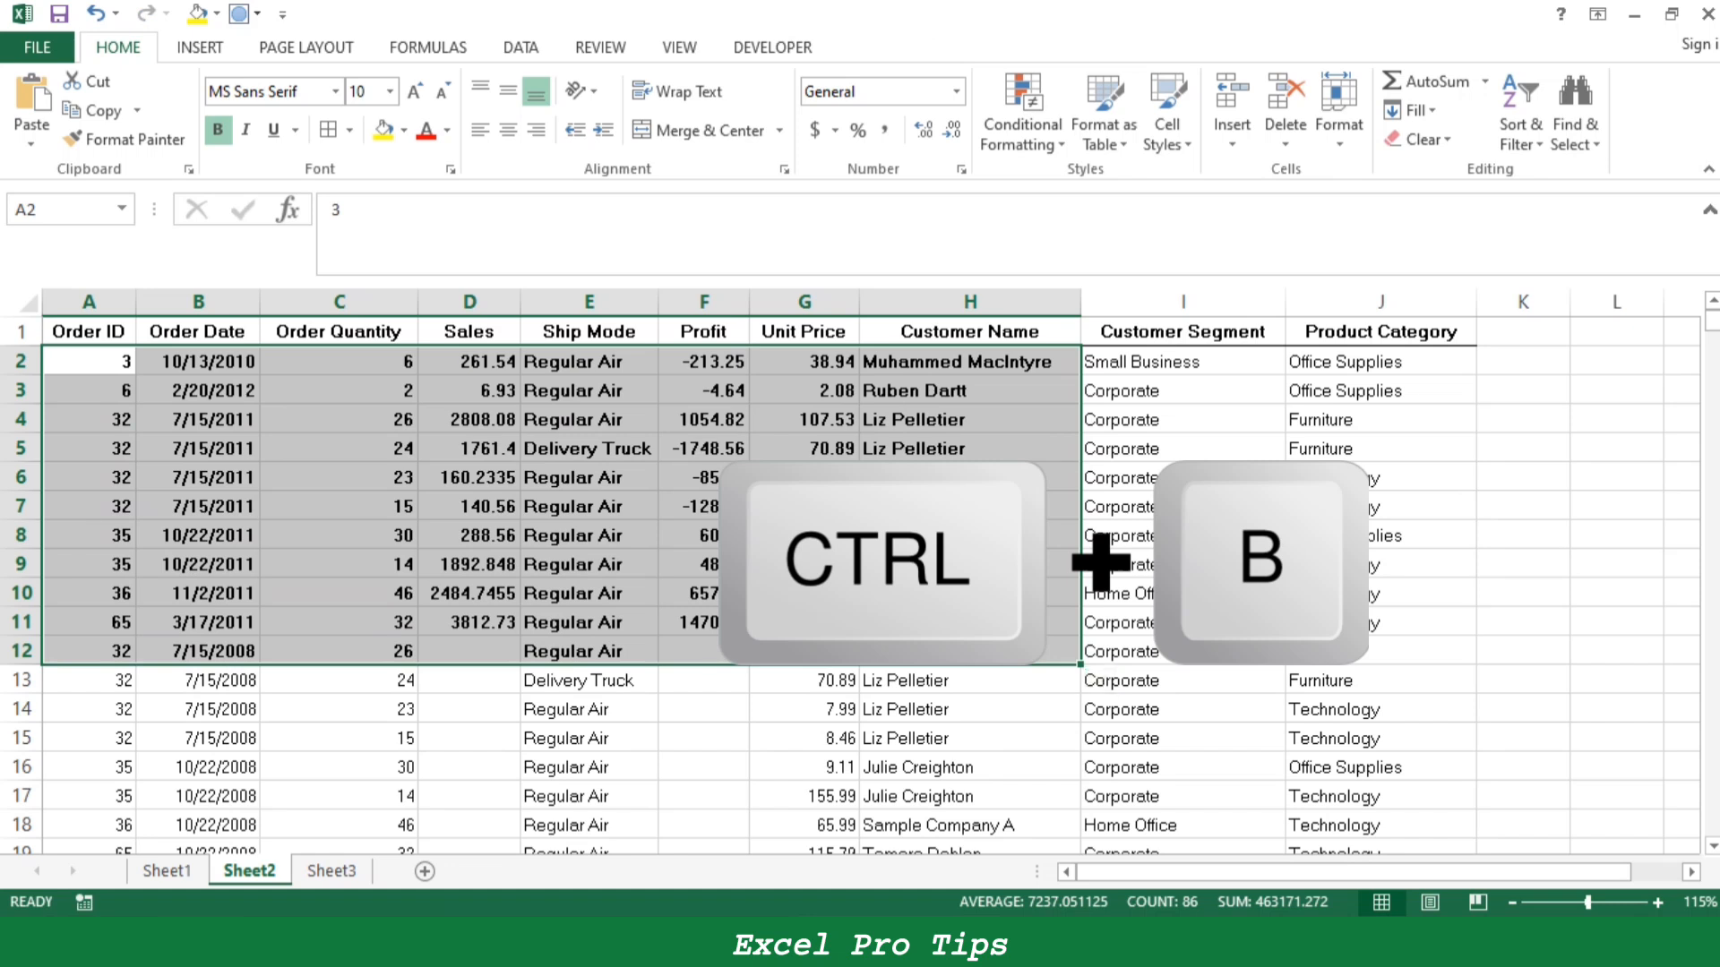
- Apply a thick box border around the cells A2:H12 on Sheet2
left_click(1182, 449)
left_click_drag(90, 361, 1030, 652)
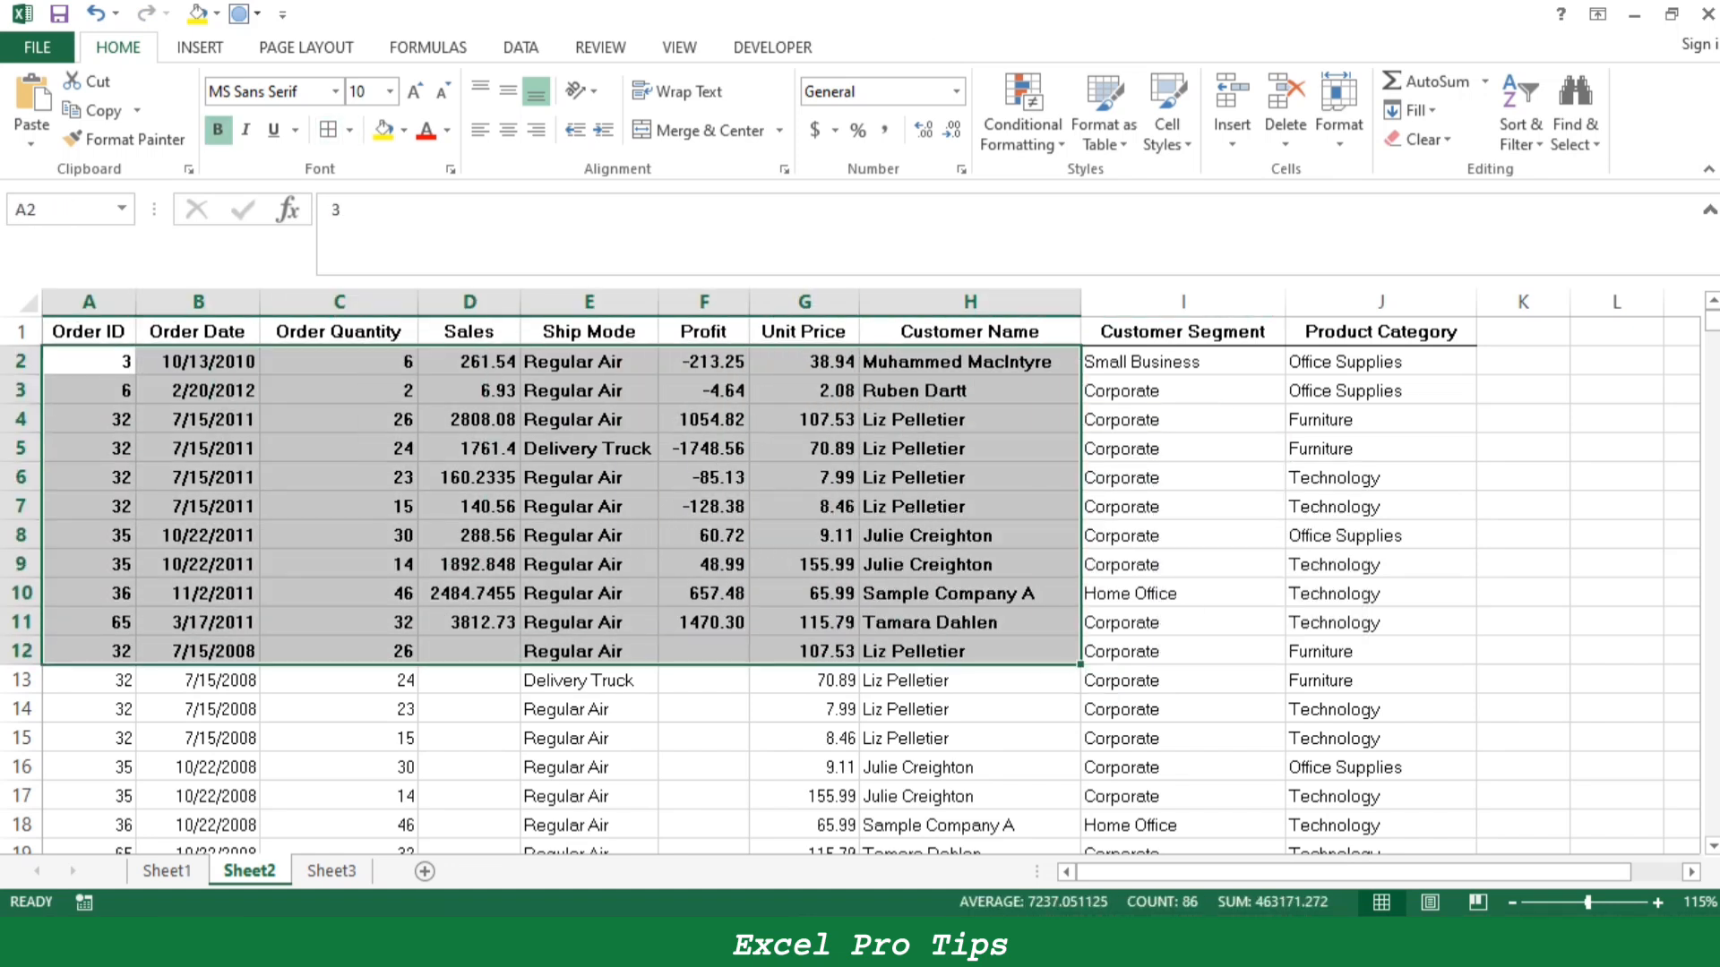
left_click(349, 130)
left_click(412, 405)
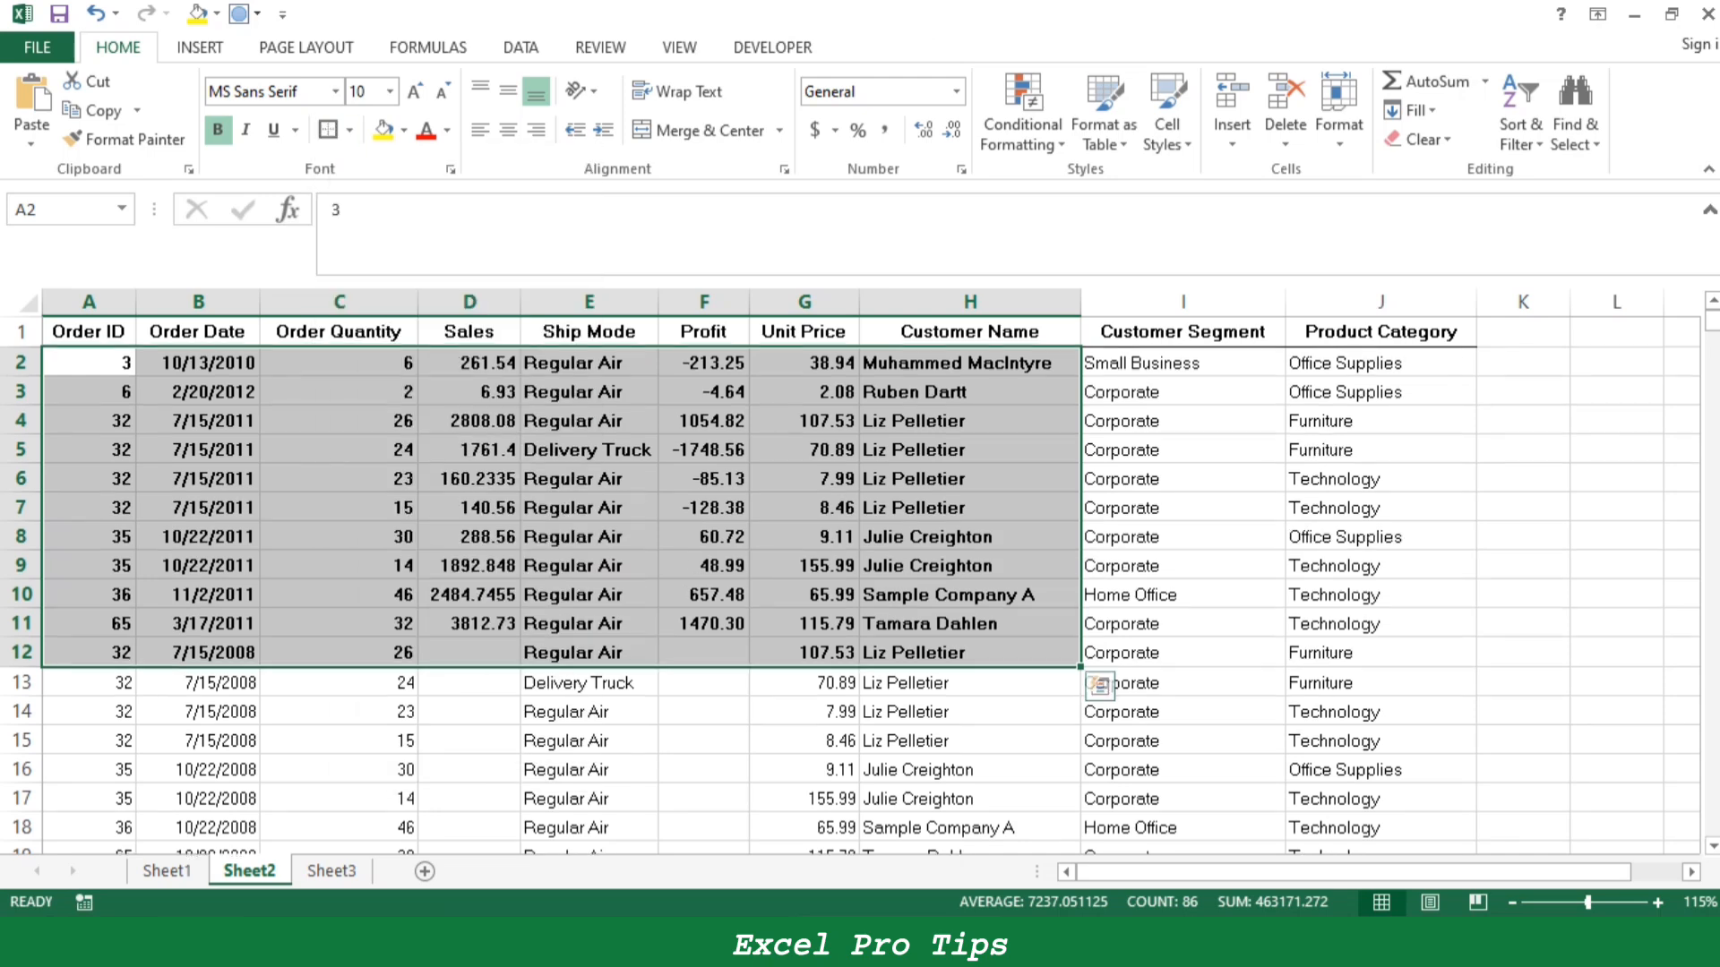
left_click(1183, 449)
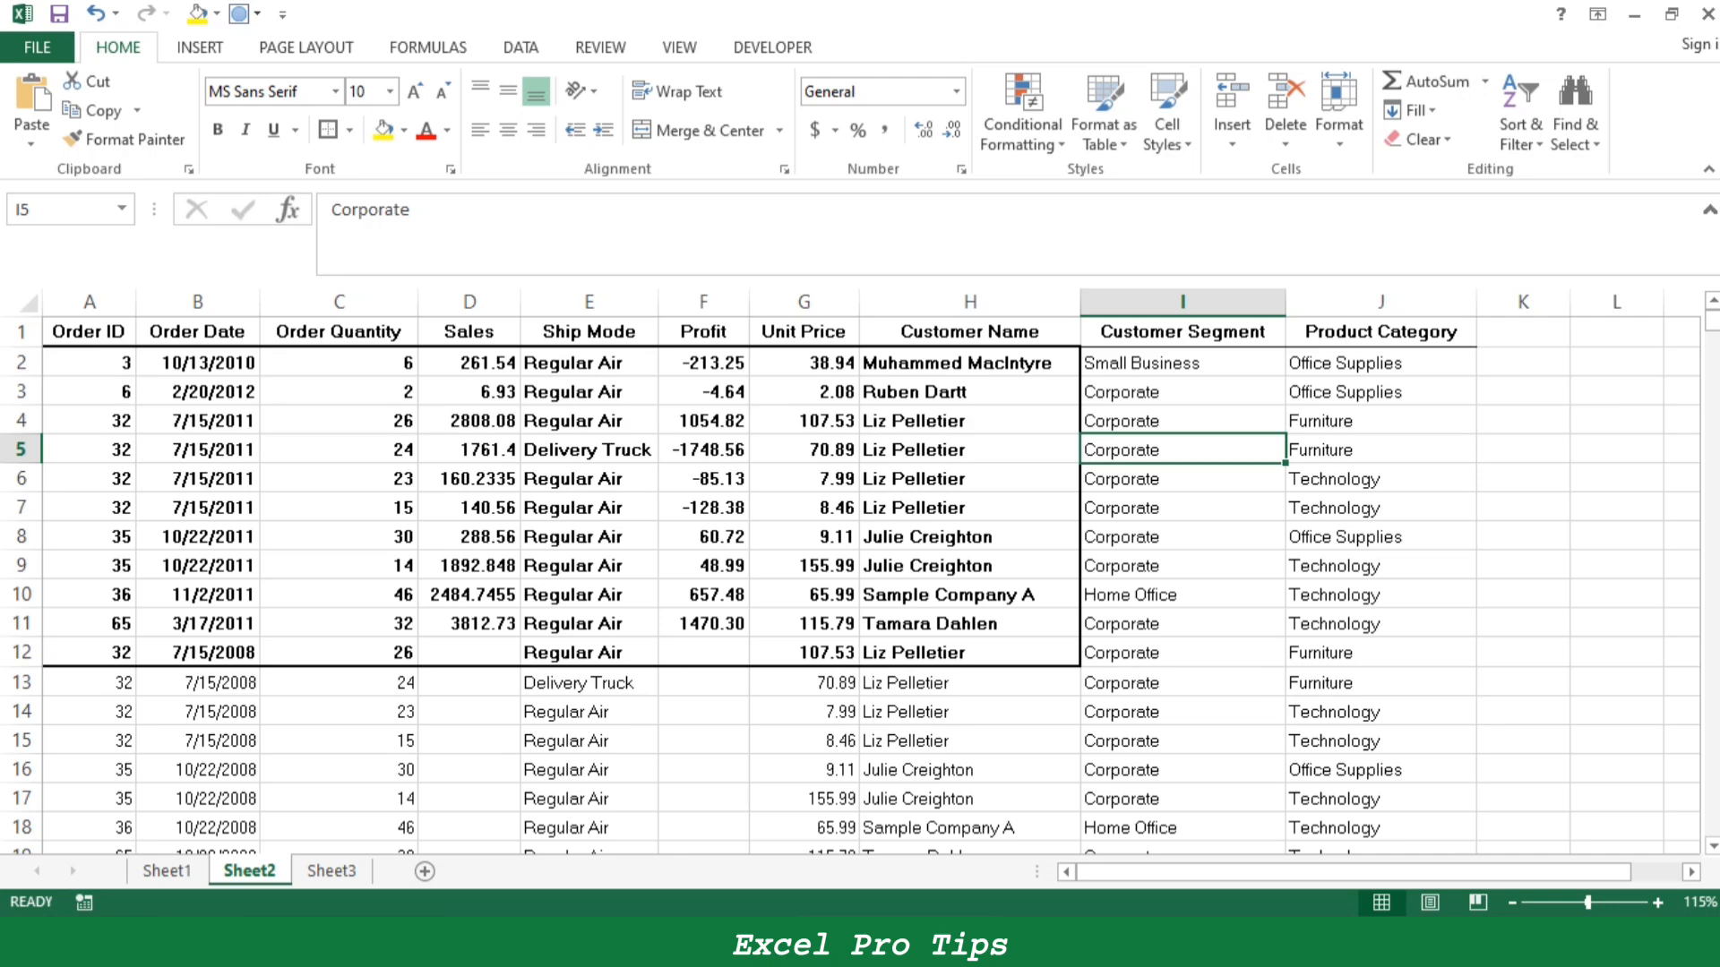
- Undo the border and bold formatting on the cells A2:H12 on Sheet2
left_click_drag(90, 361, 1030, 651)
left_click(1100, 683)
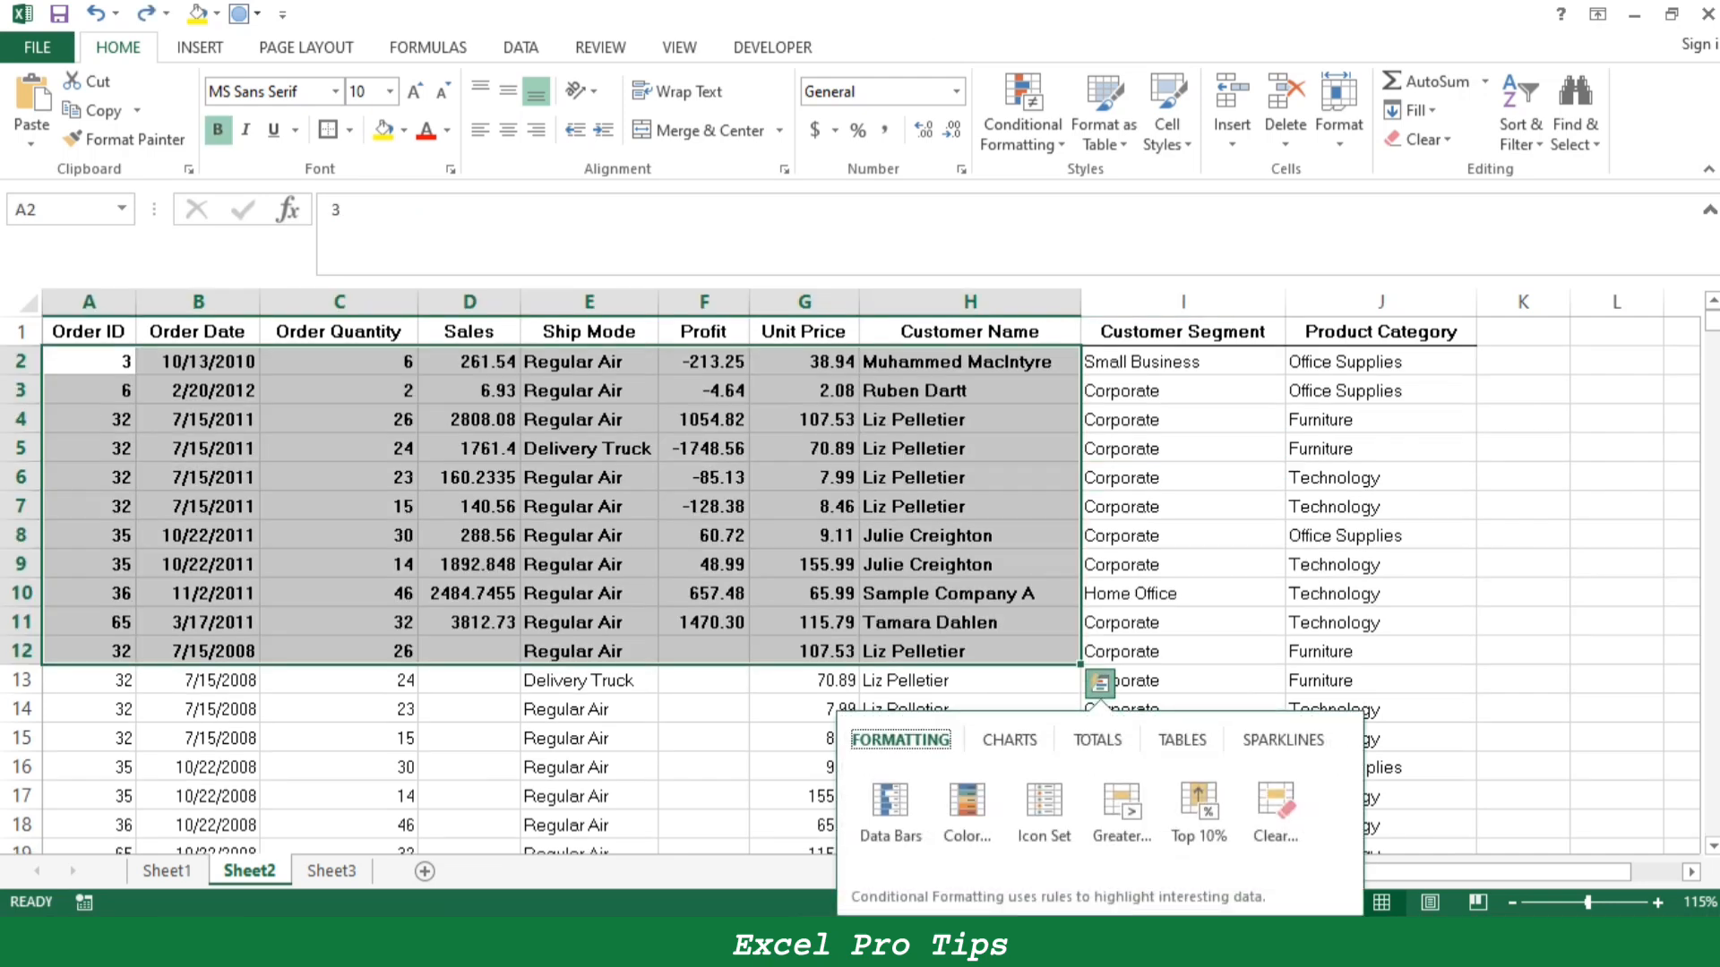
left_click(703, 506)
key("ctrl+z")
left_click(589, 506)
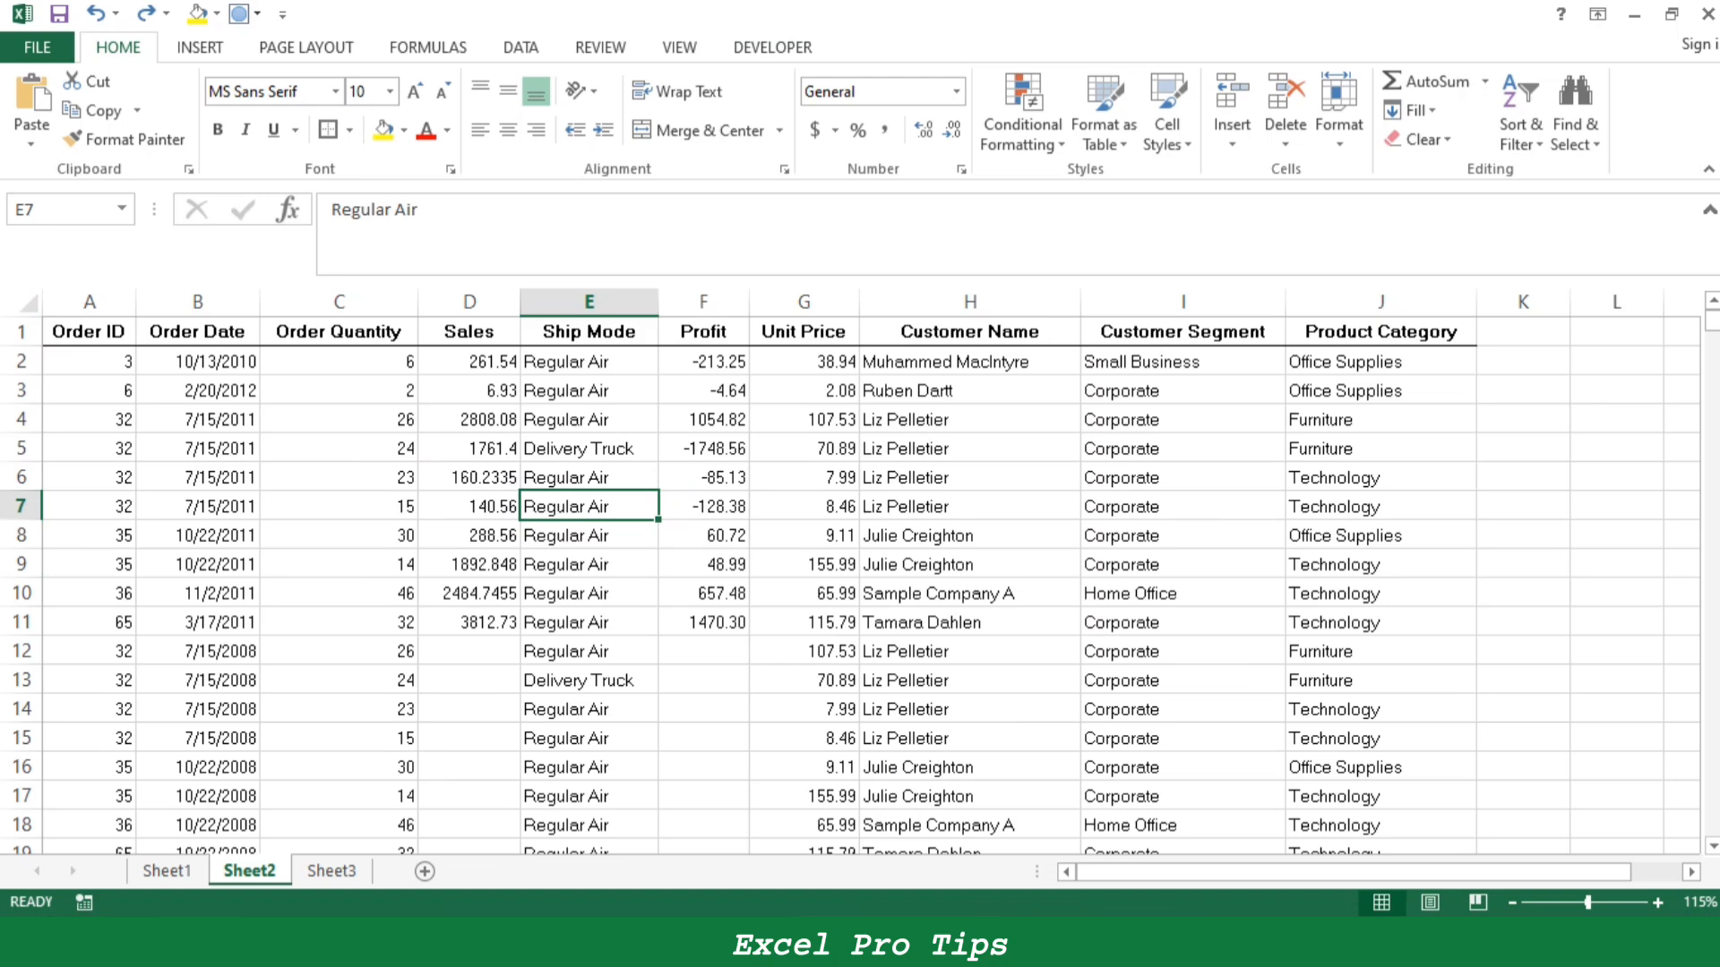
- Fill the Ctrl+A and Ctrl+B entries, cells B2:C5 on Sheet1, with yellow
left_click(167, 871)
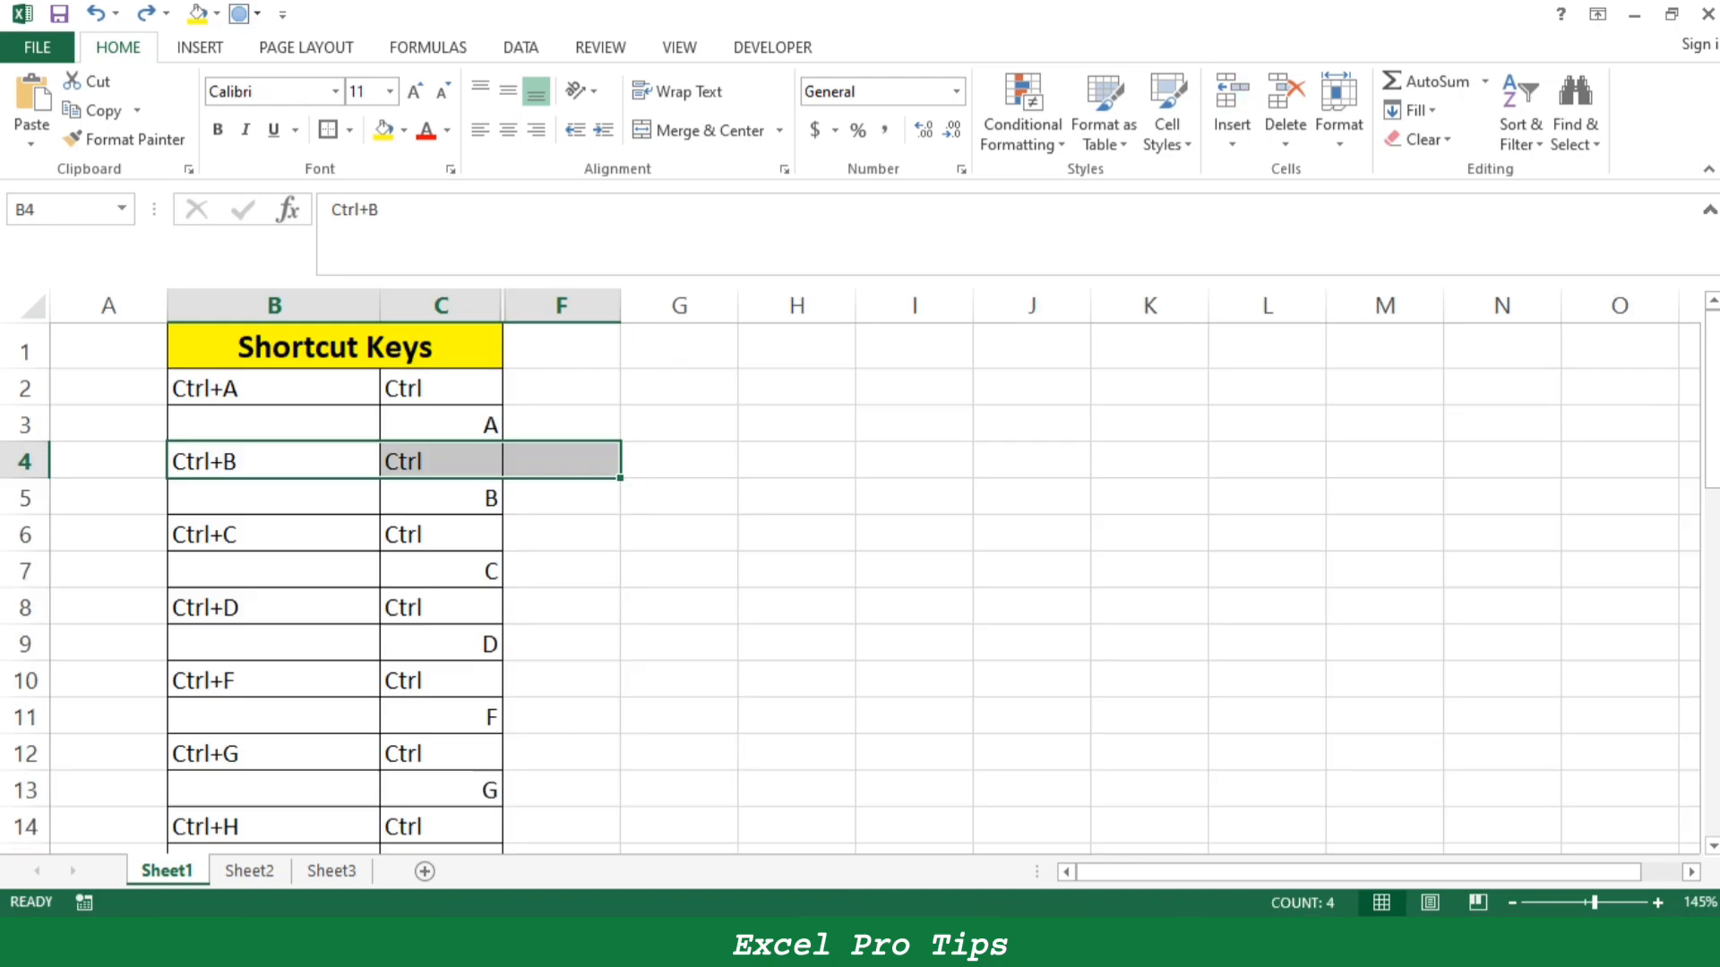
left_click(273, 387)
left_click_drag(273, 388, 441, 426)
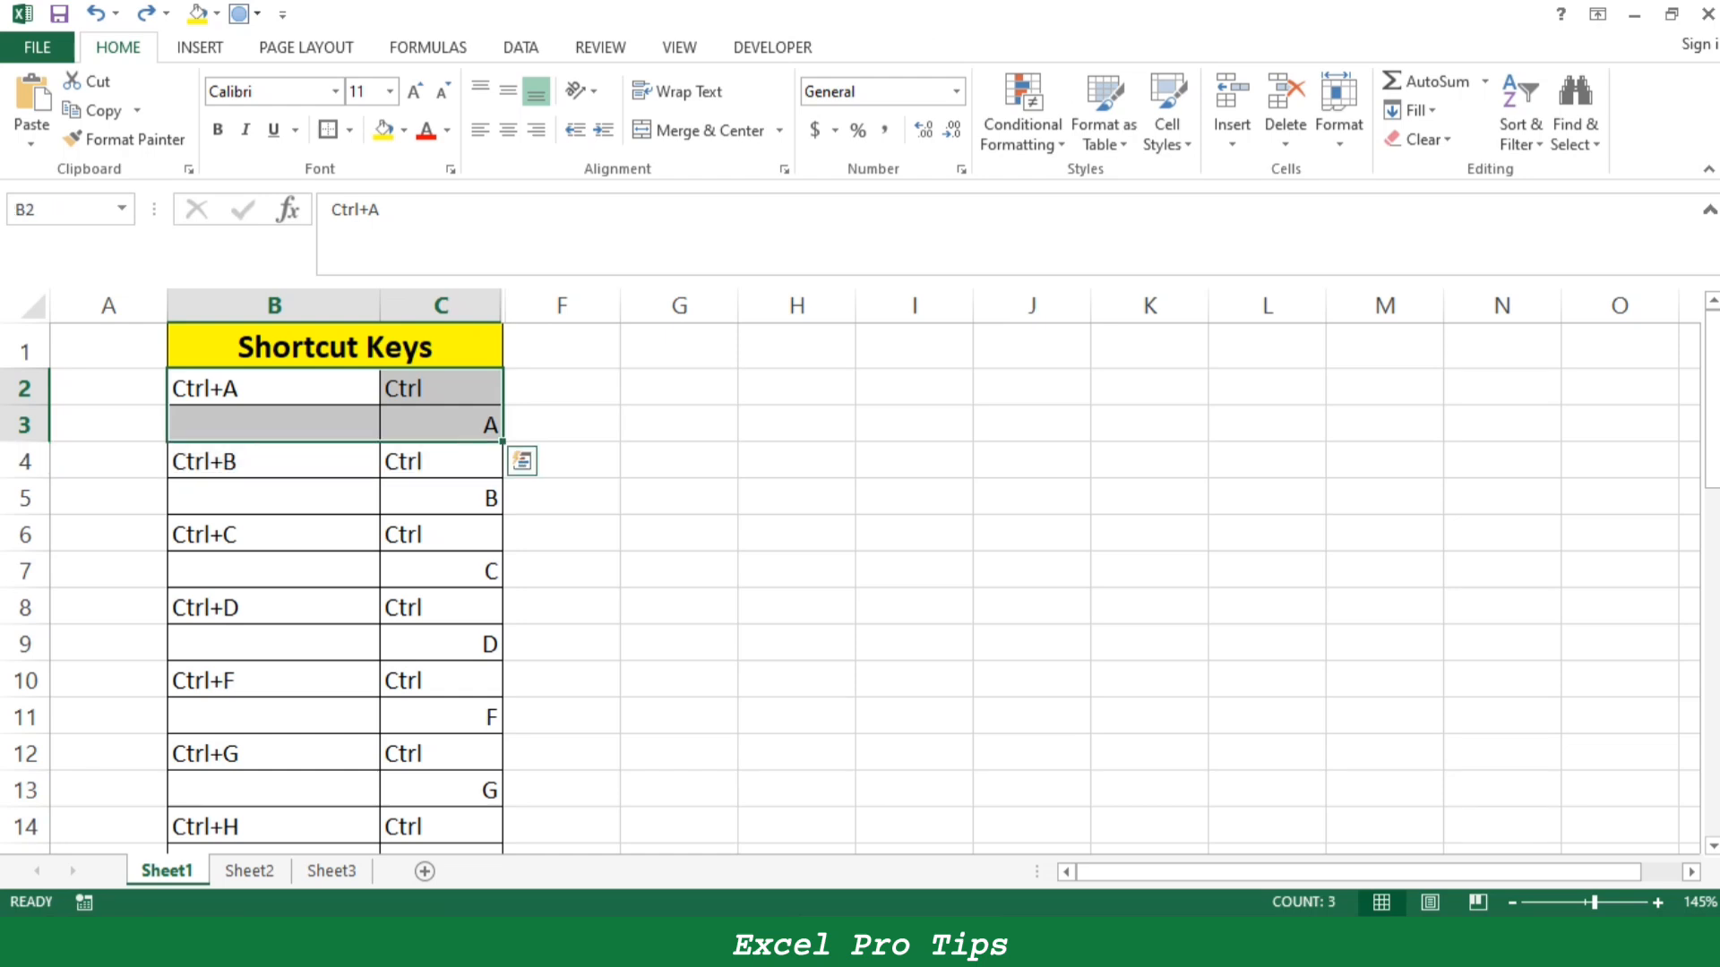
left_click(384, 129)
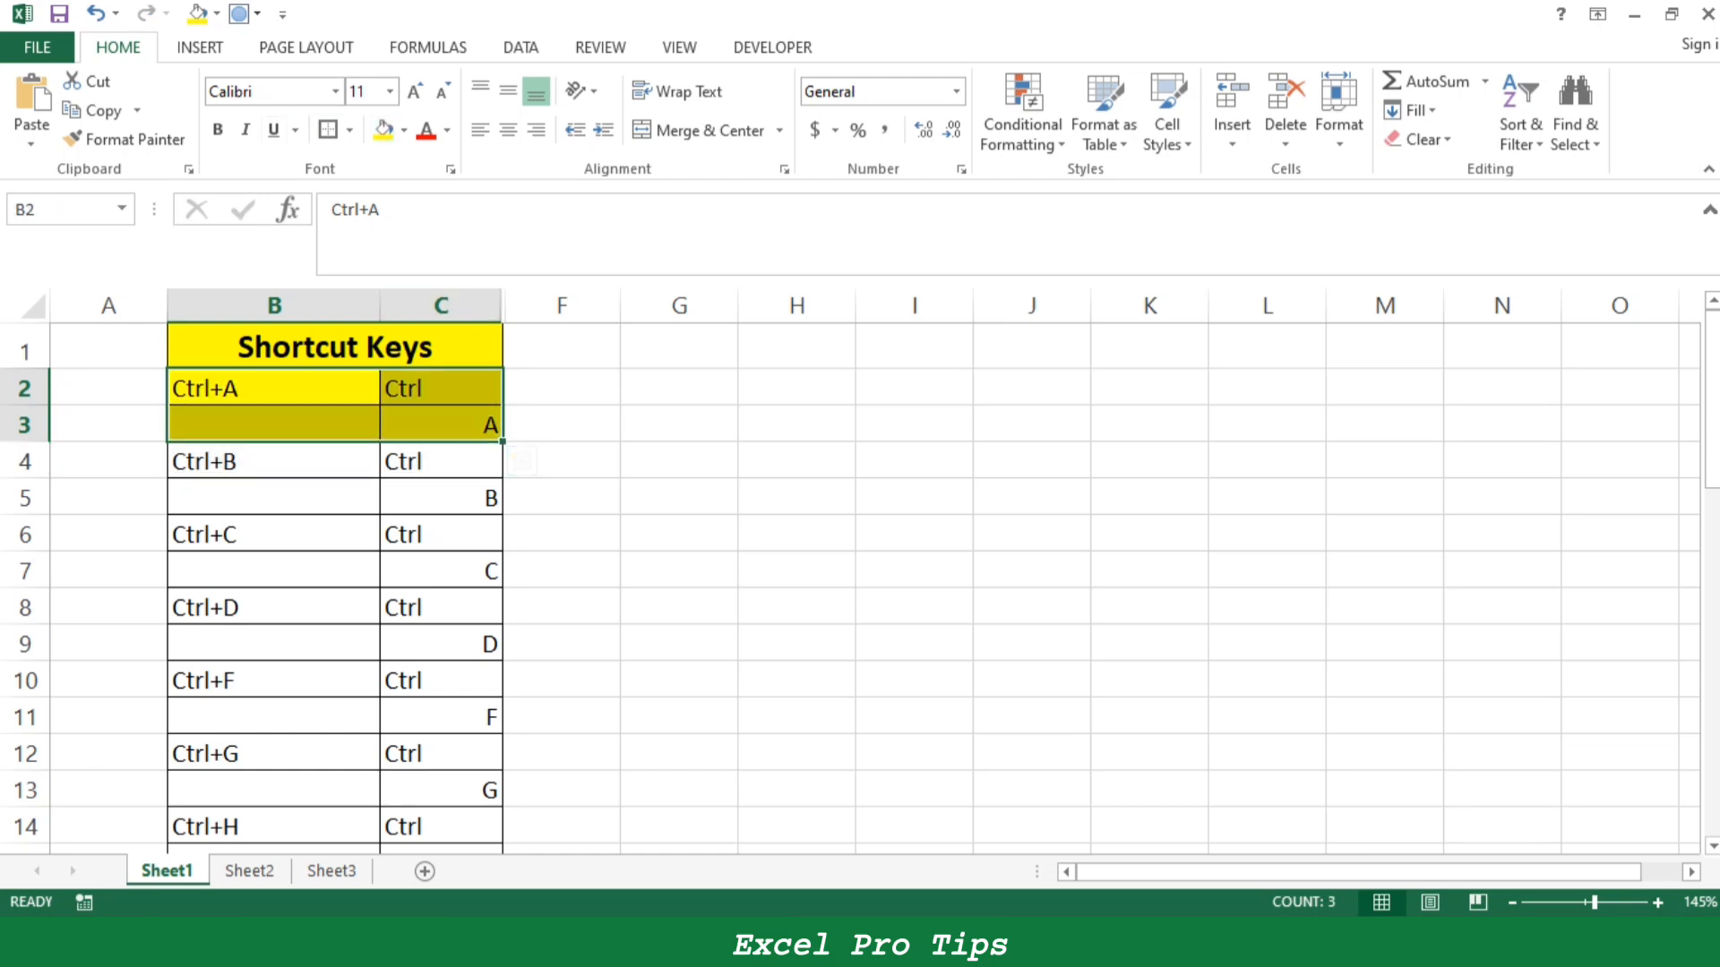
left_click_drag(273, 461, 441, 499)
left_click(384, 129)
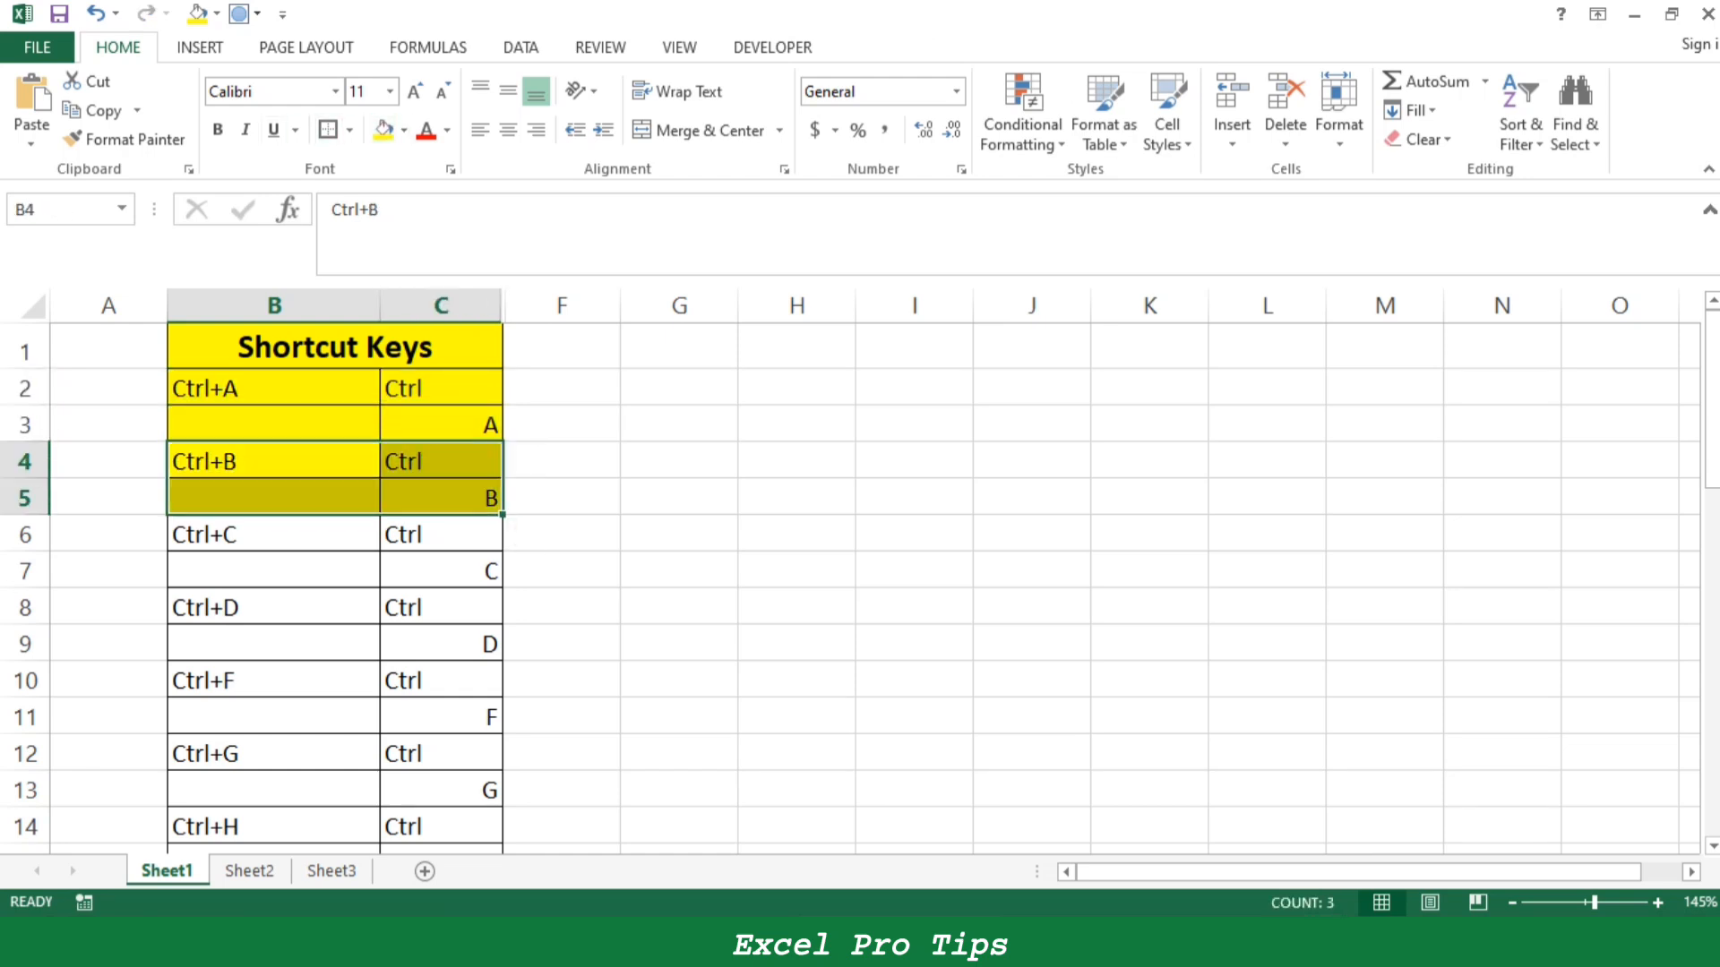
- Change the fill of the Shortcut Keys heading to the standard orange color
left_click(335, 347)
left_click(404, 130)
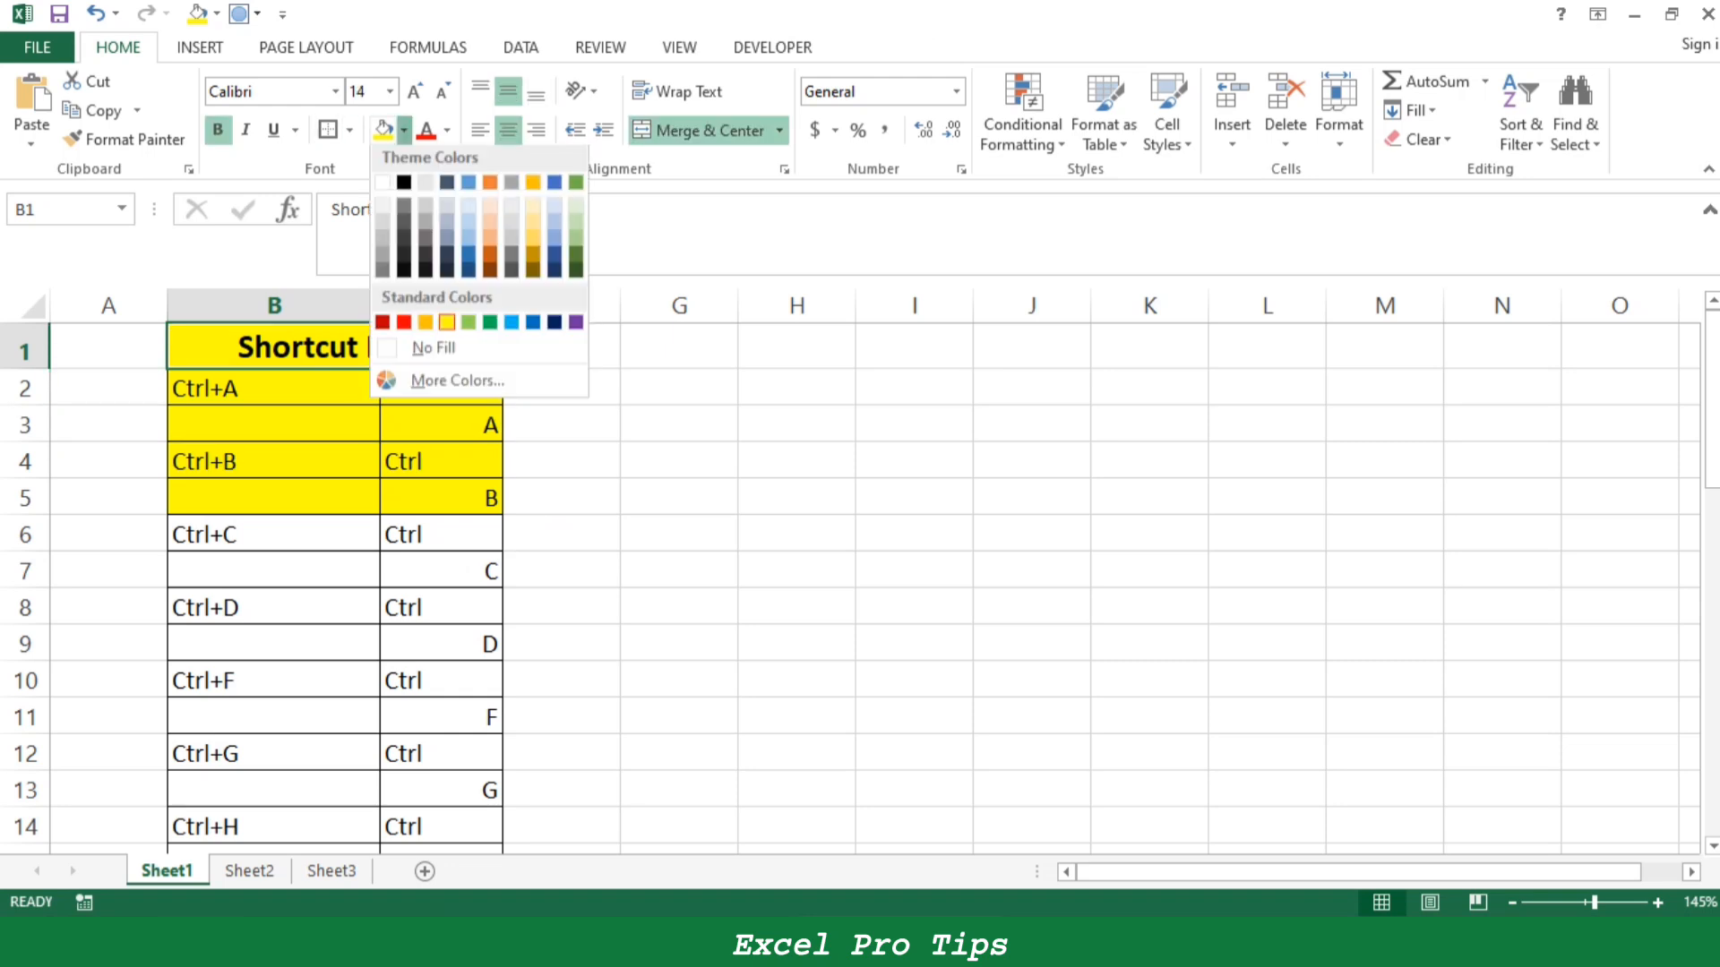
left_click(425, 325)
left_click(274, 570)
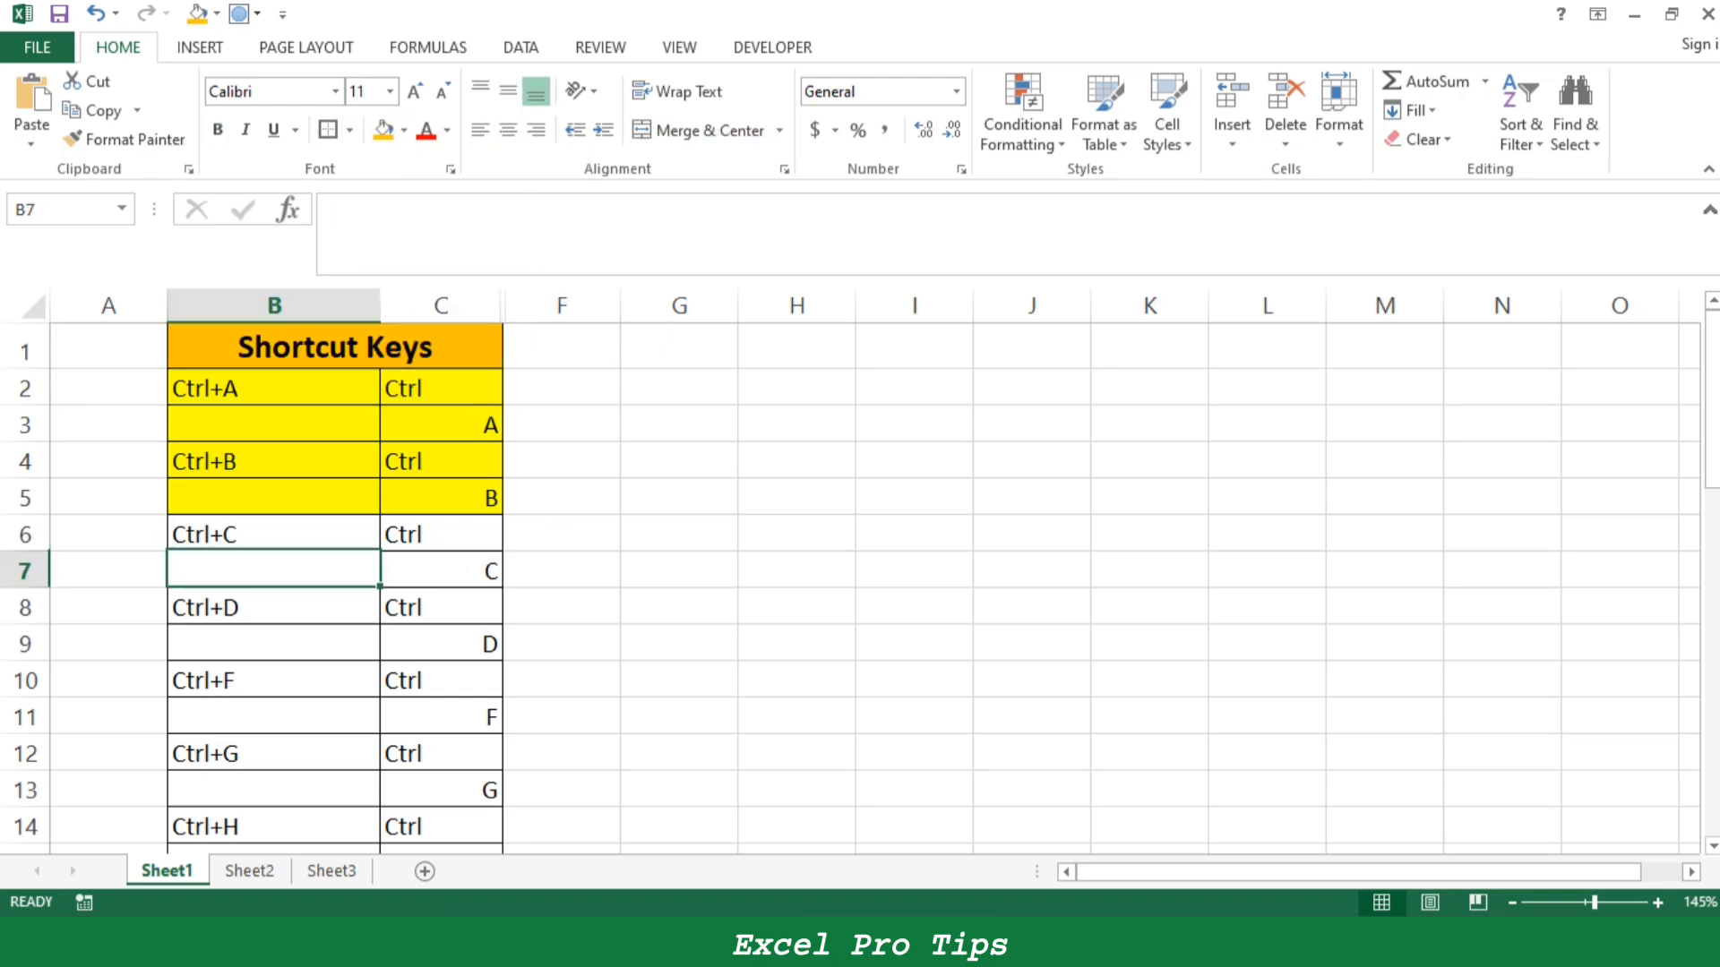
- Locate the Ctrl+C entry on Sheet1 and copy the cells A2:C11 on Sheet2
left_click_drag(273, 535, 439, 570)
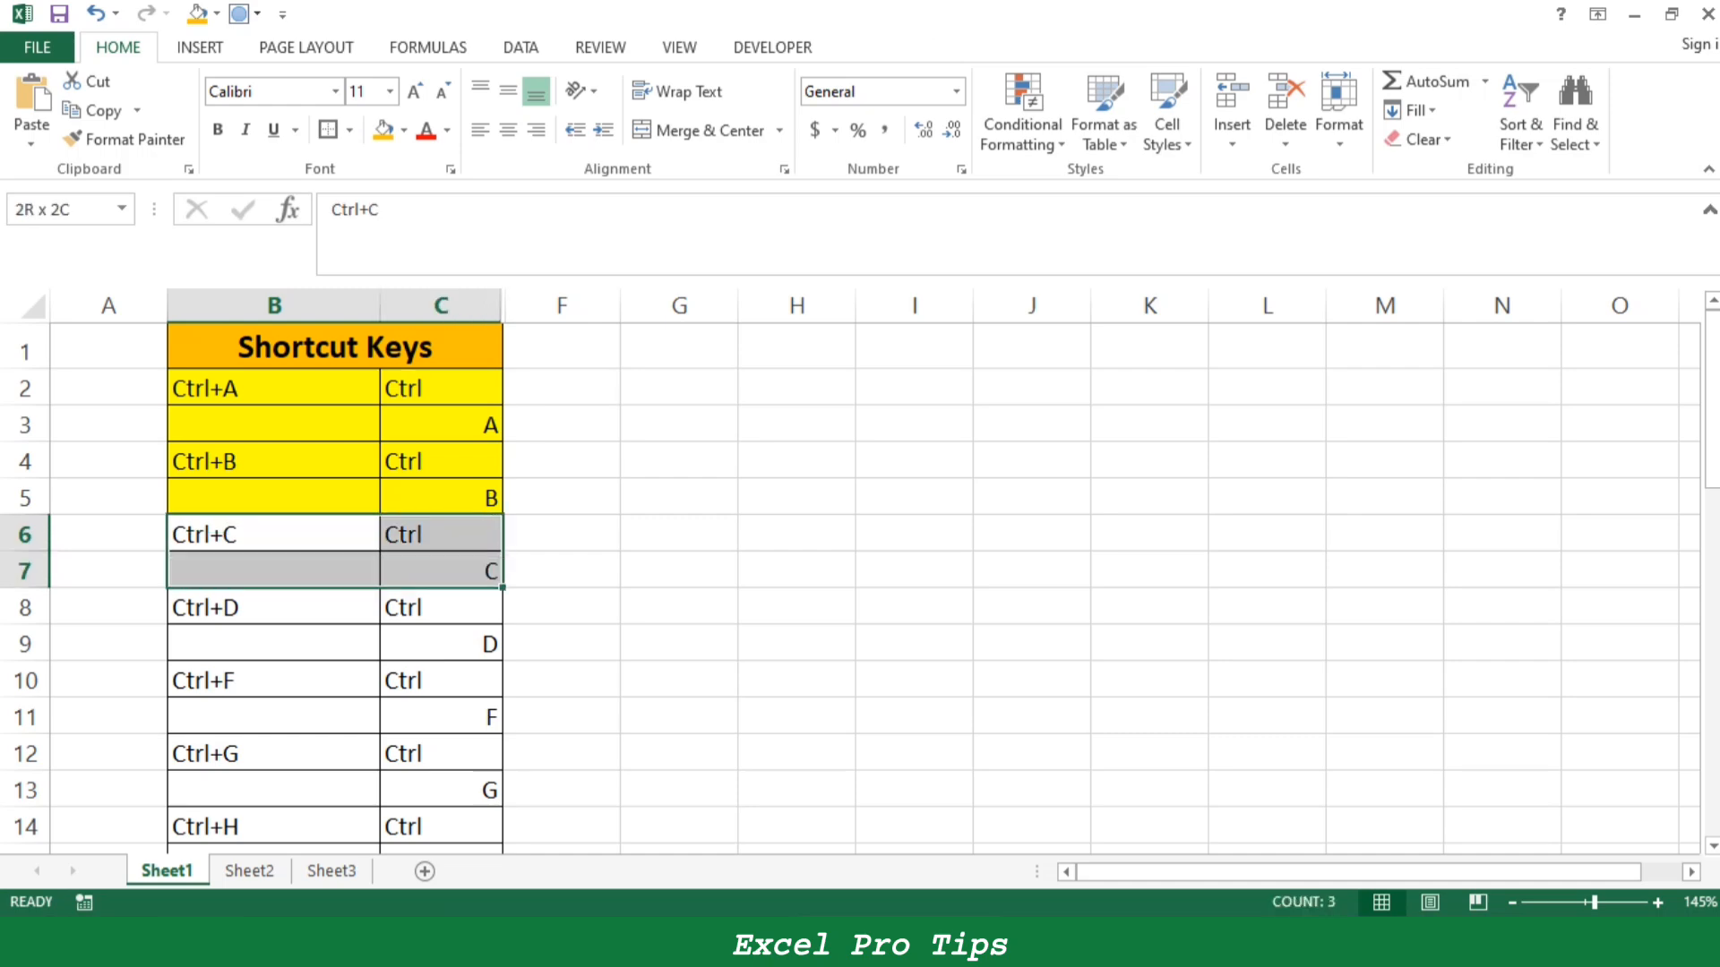
left_click(249, 870)
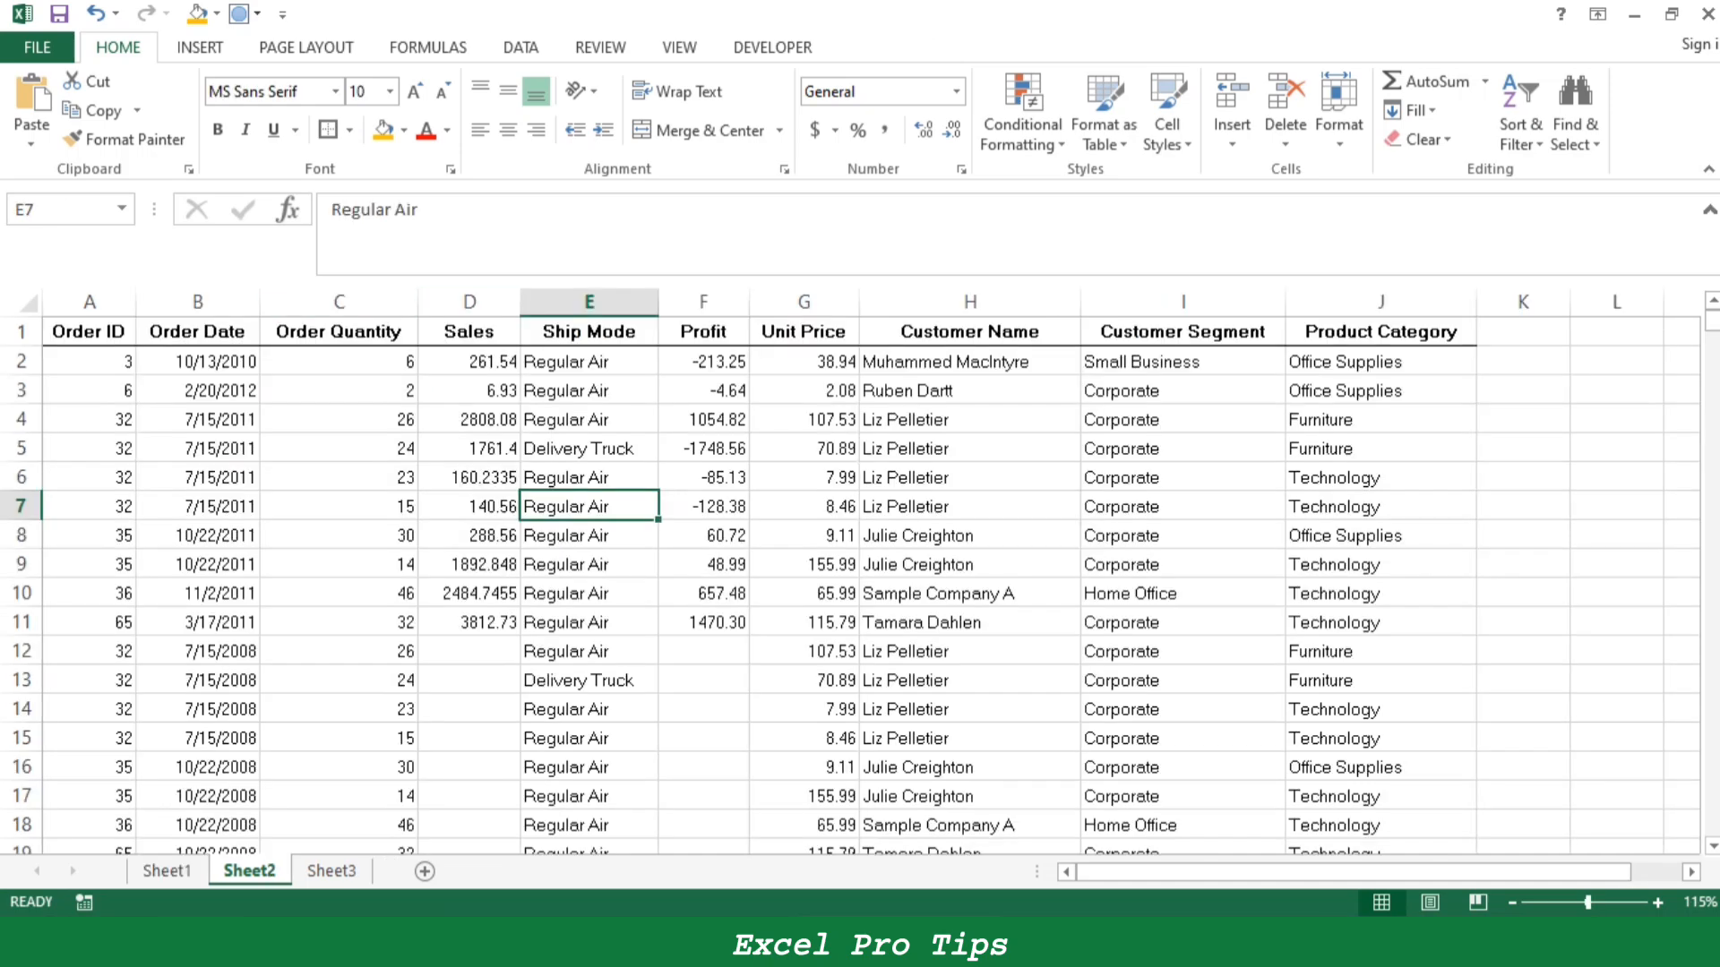
left_click_drag(89, 361, 340, 622)
key("ctrl+c")
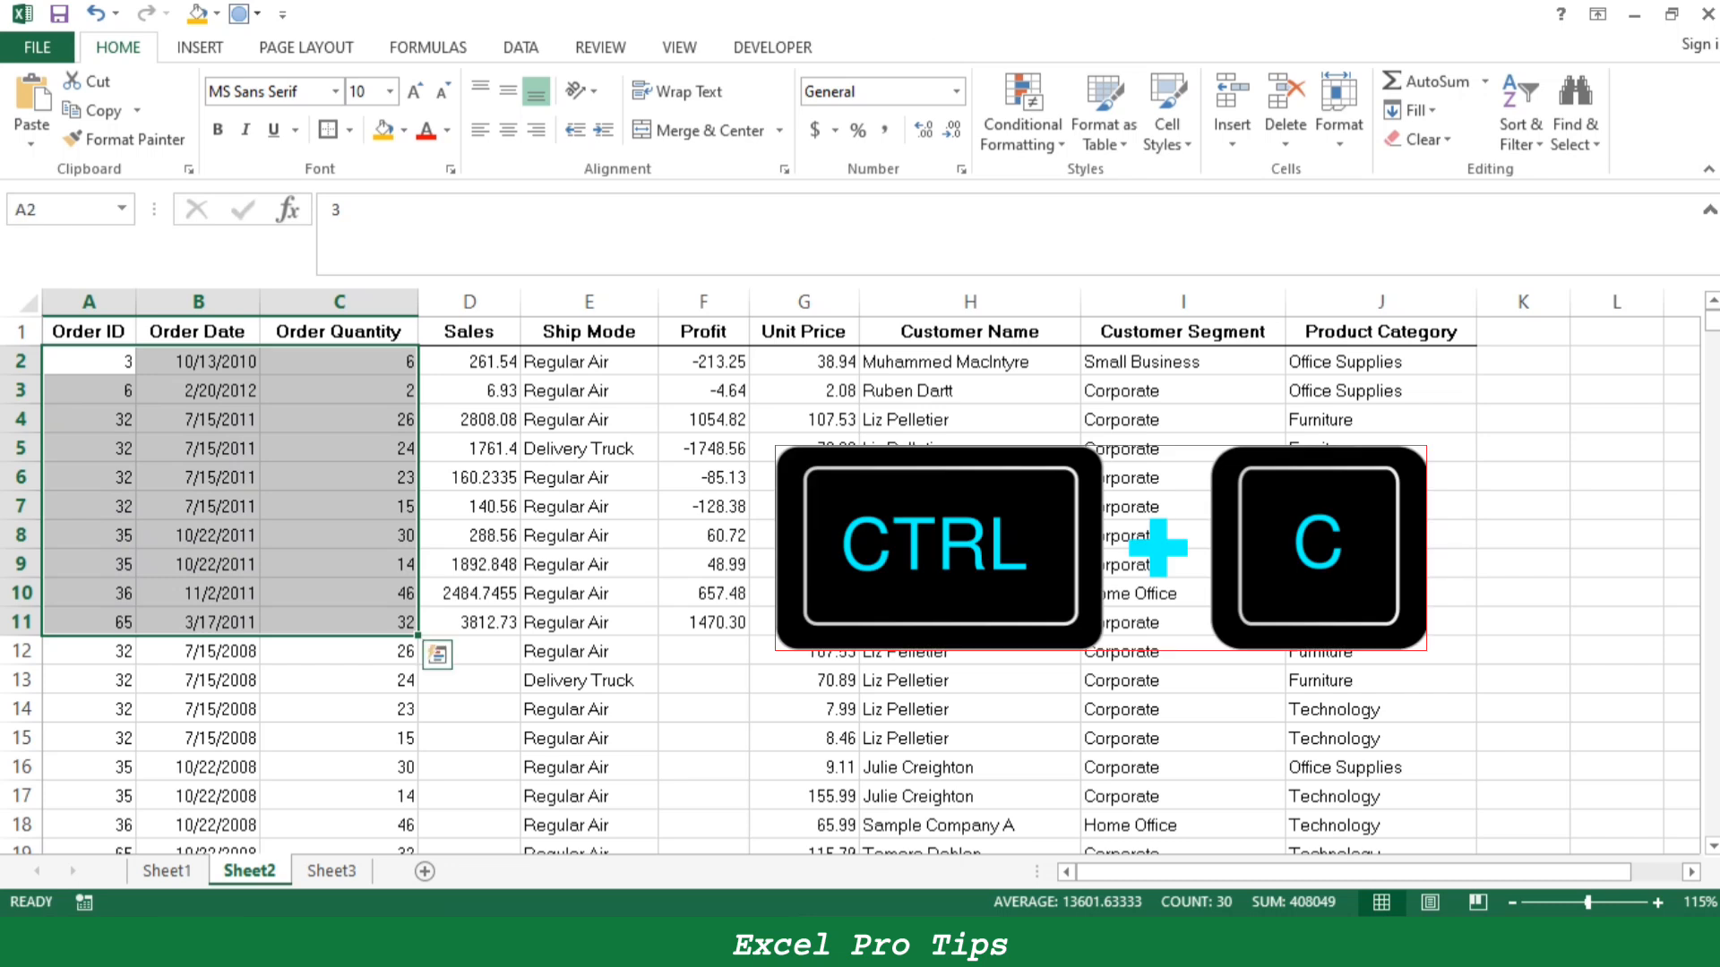
key("ctrl+q")
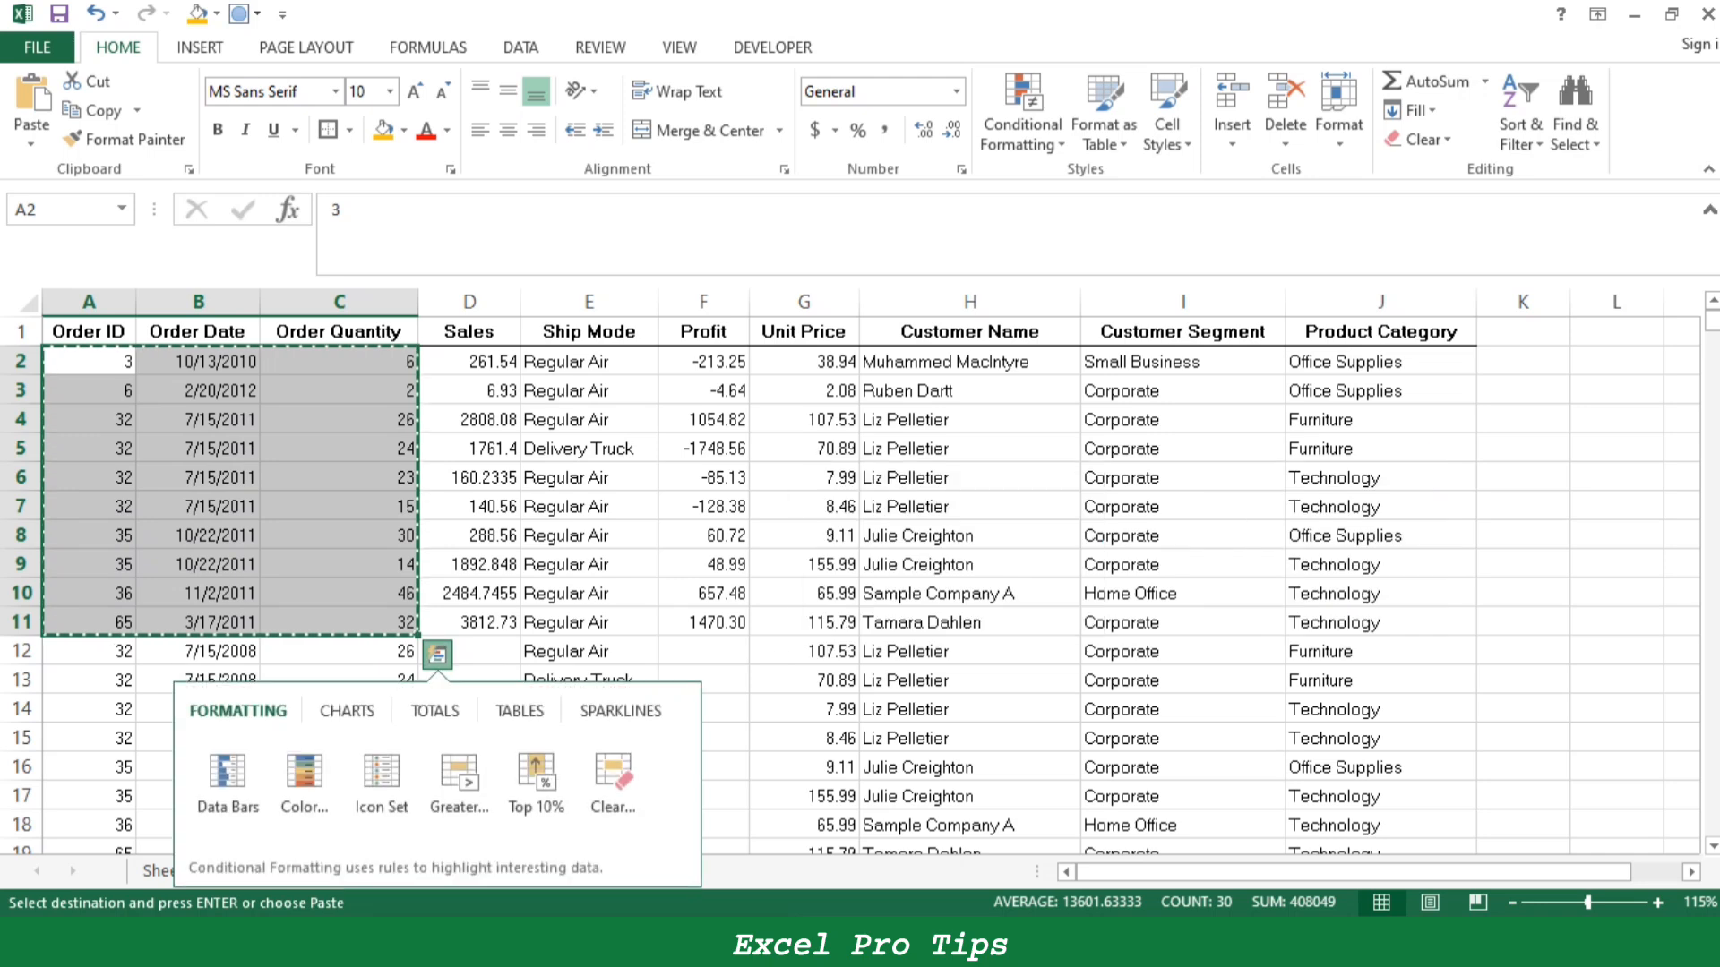
key("Escape")
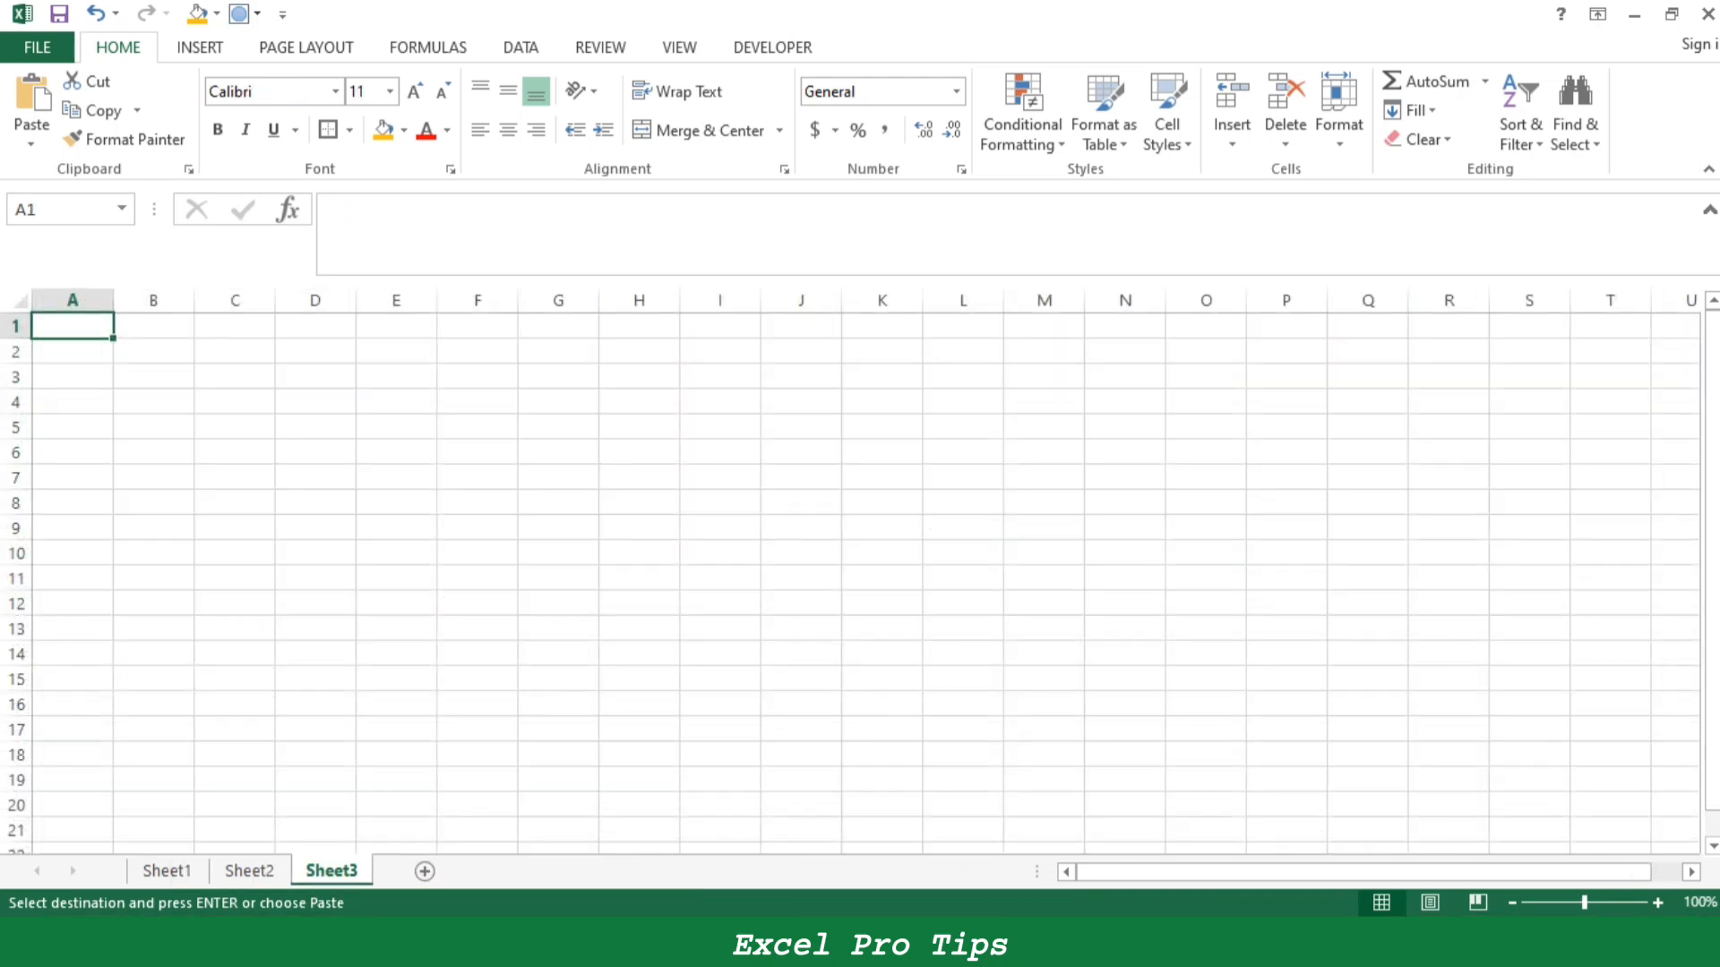
- Paste the copied cells at A1 of Sheet3 and fit column B's width to its contents
key("ctrl+v")
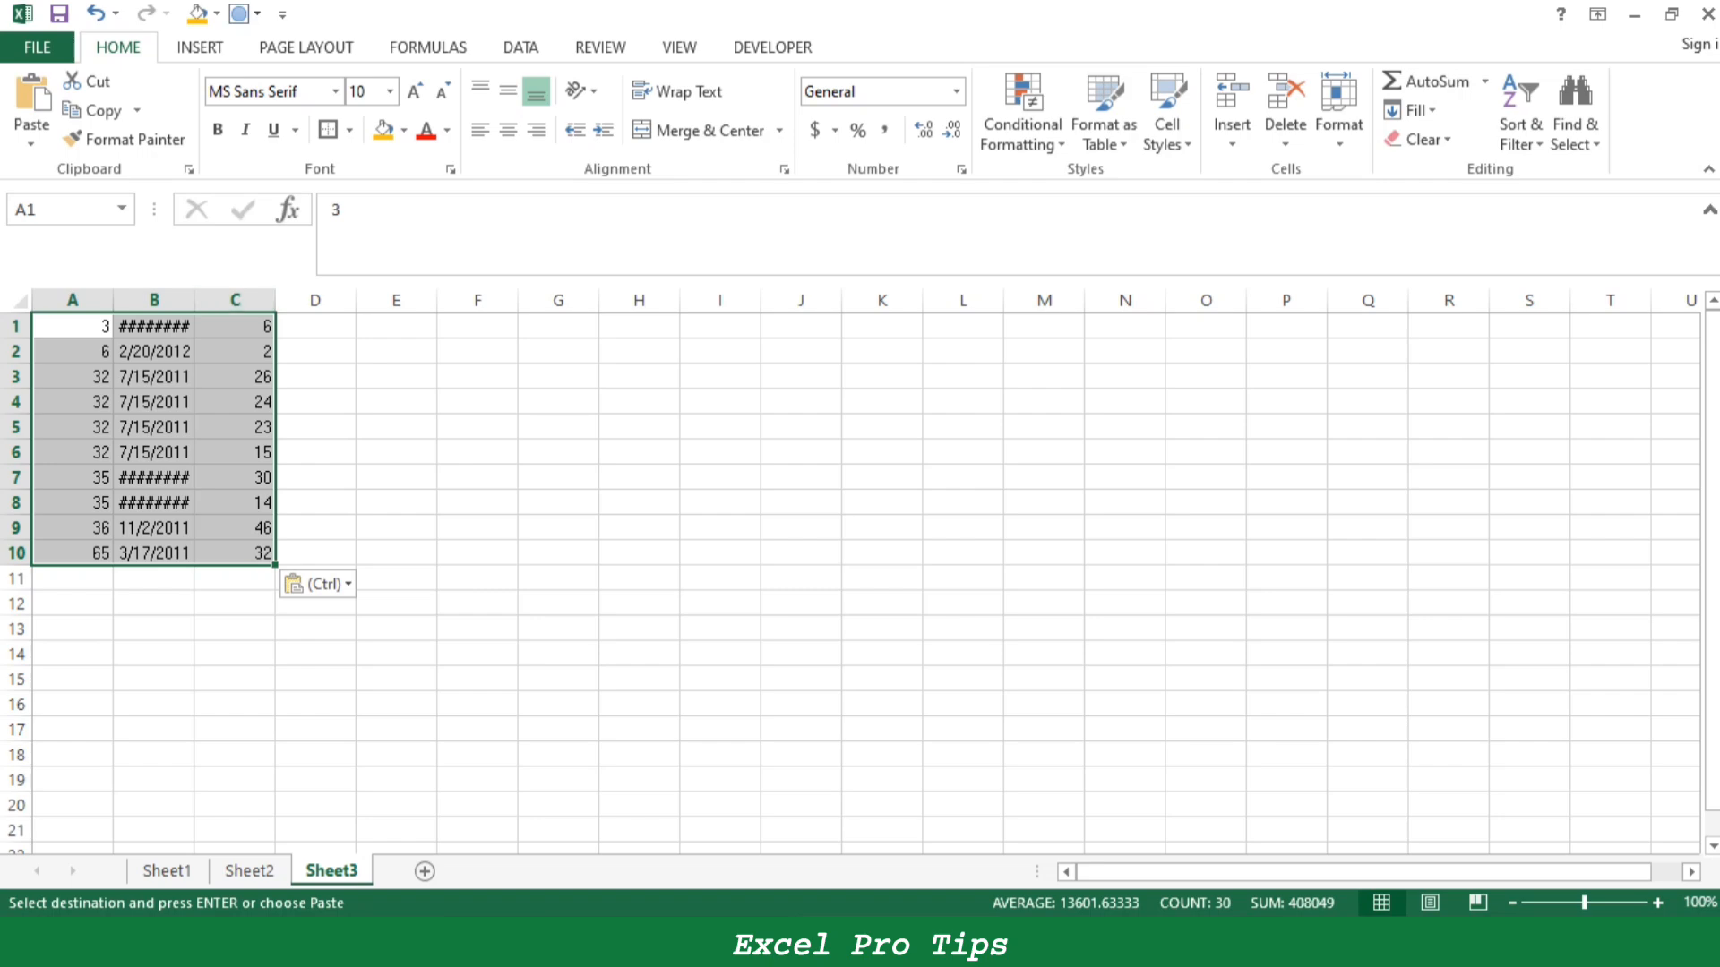
double_click(195, 300)
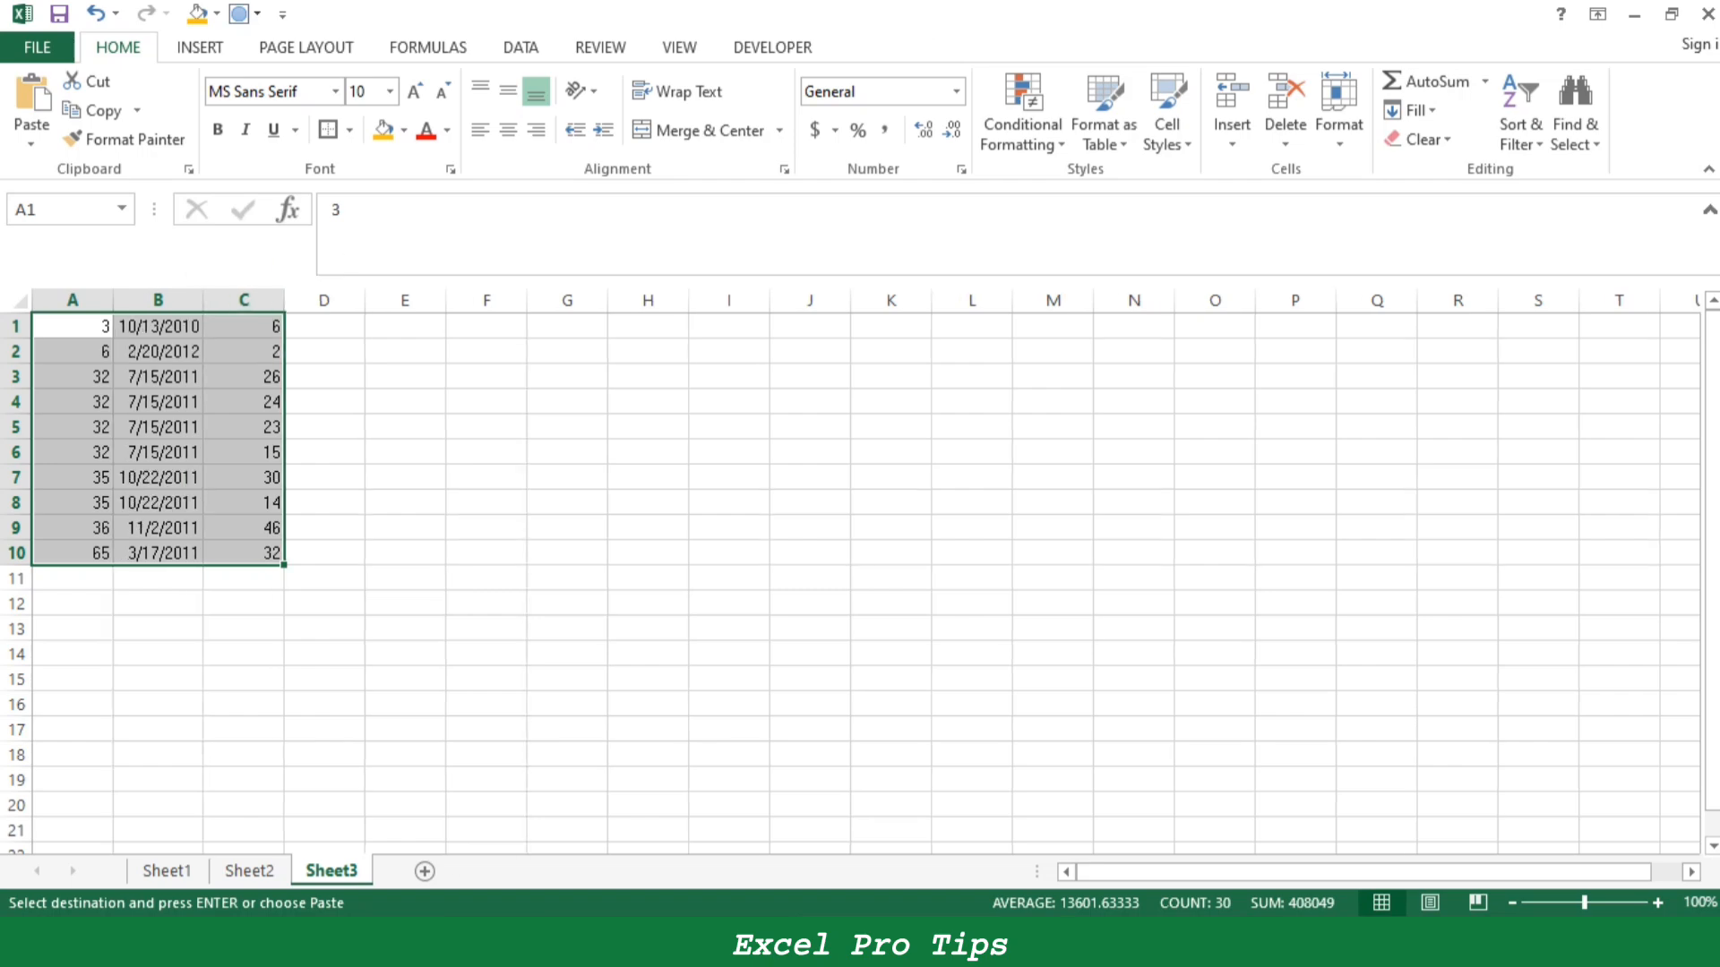
left_click(249, 870)
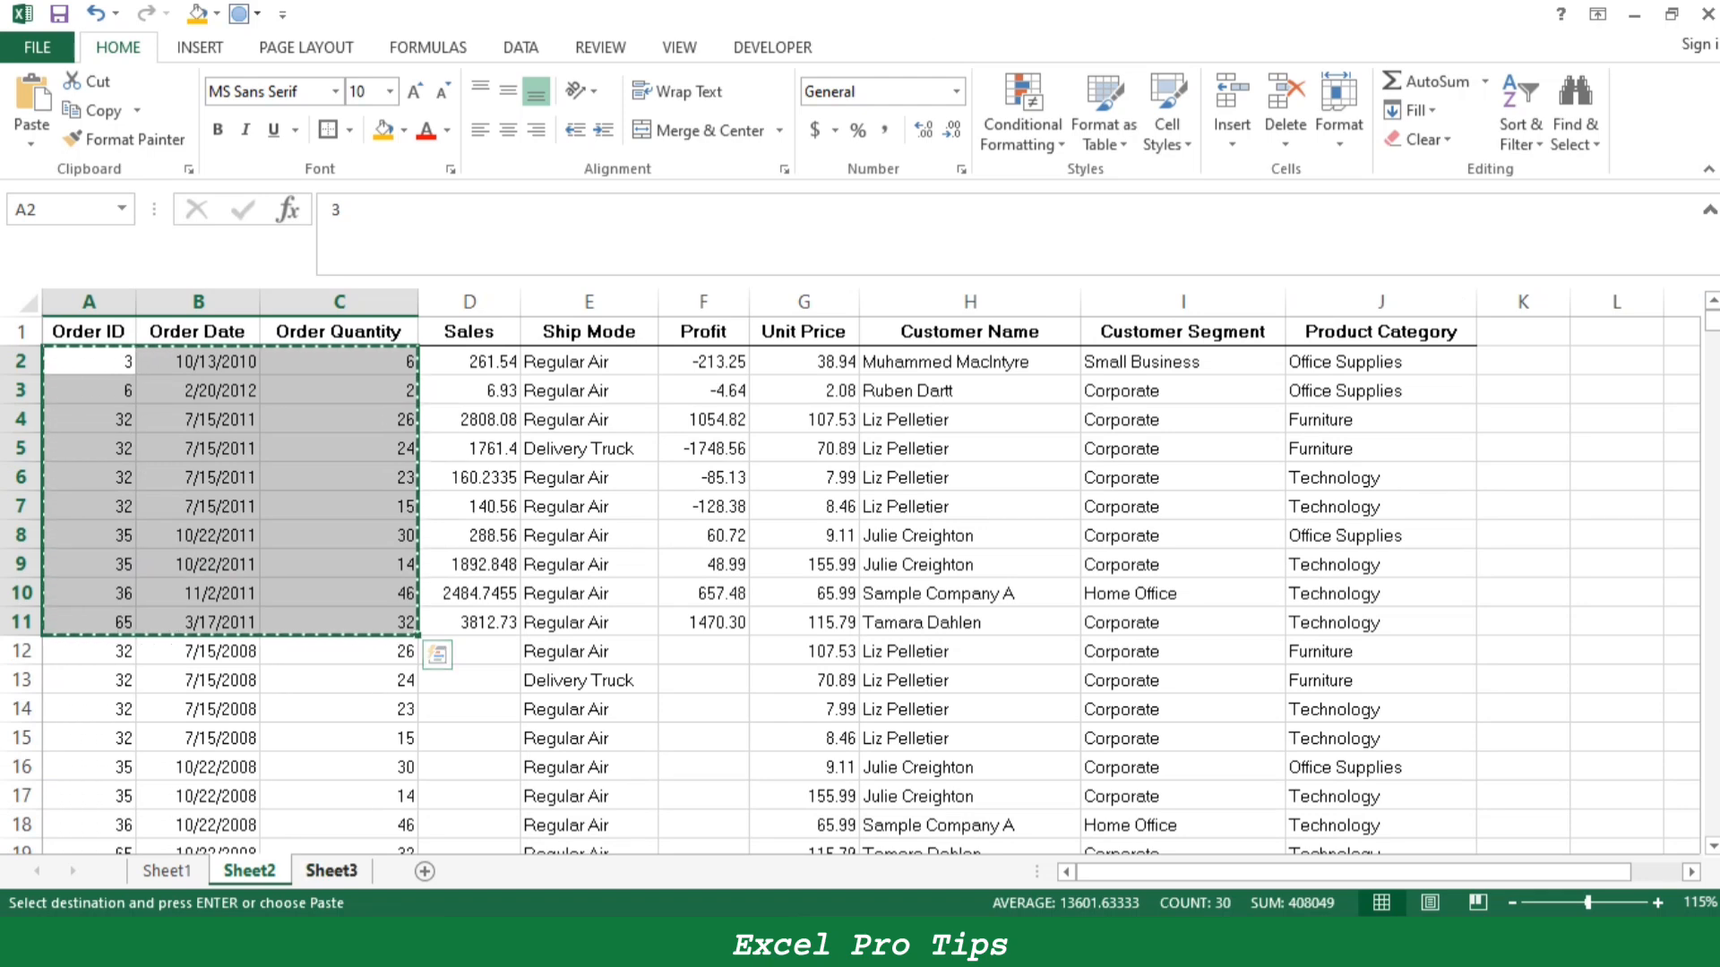
left_click(331, 871)
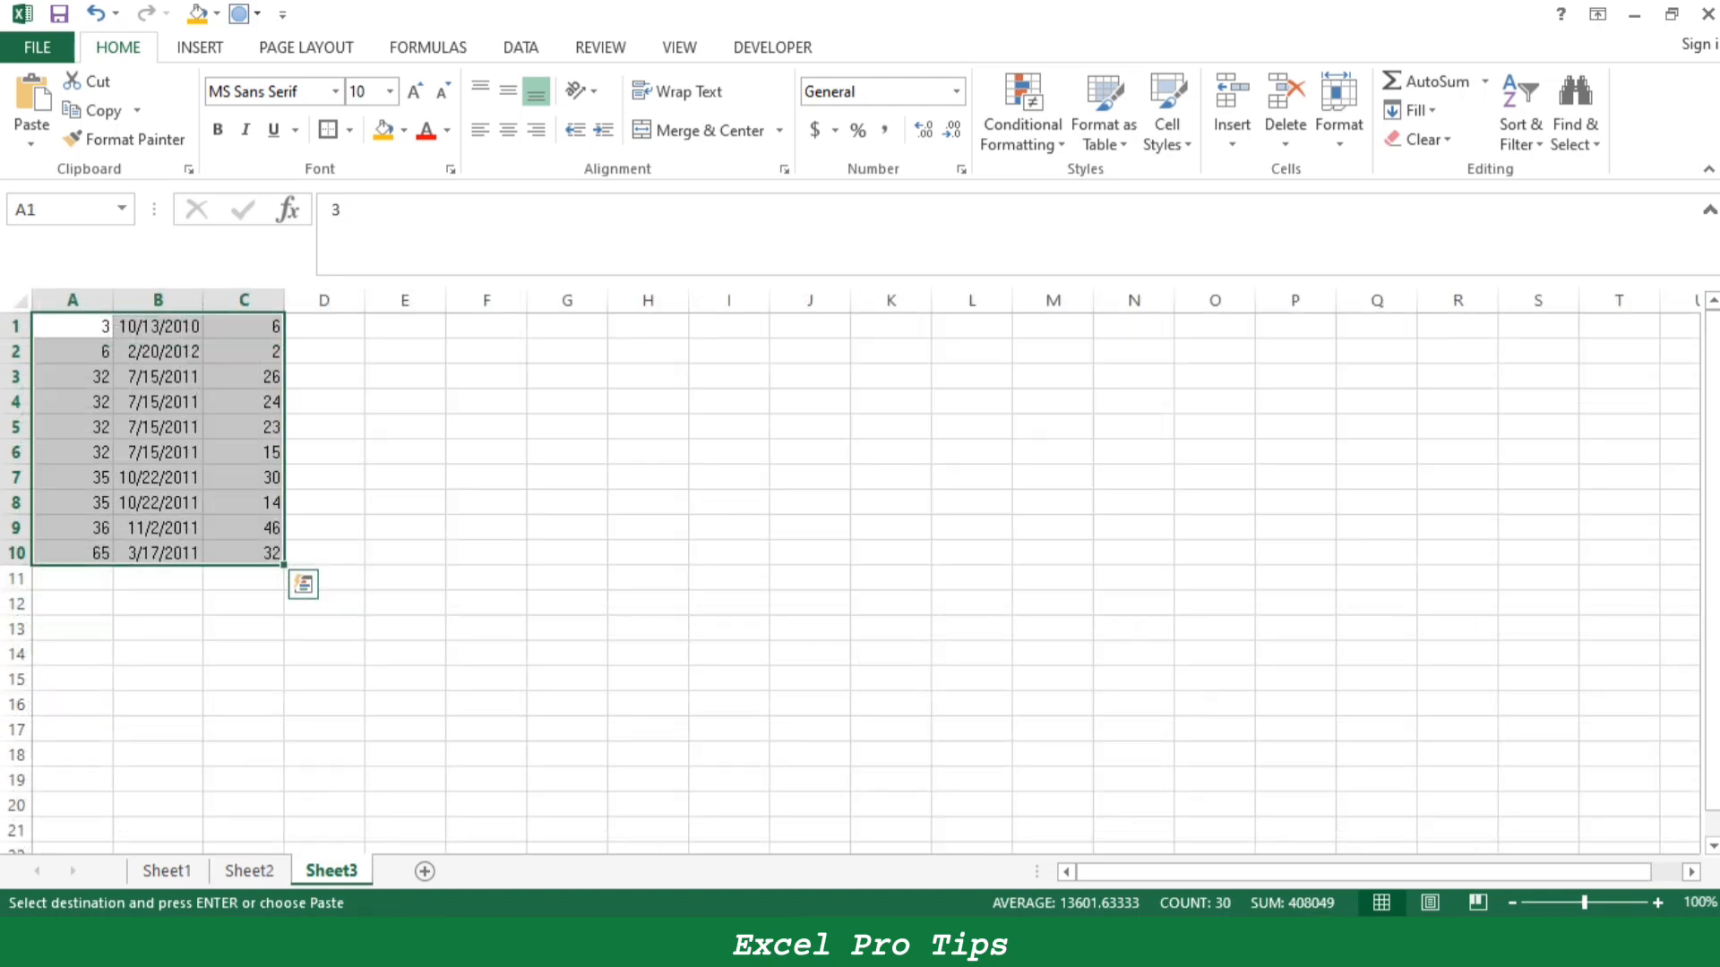
- Delete columns A to C from Sheet3
left_click_drag(244, 301, 73, 300)
right_click(72, 300)
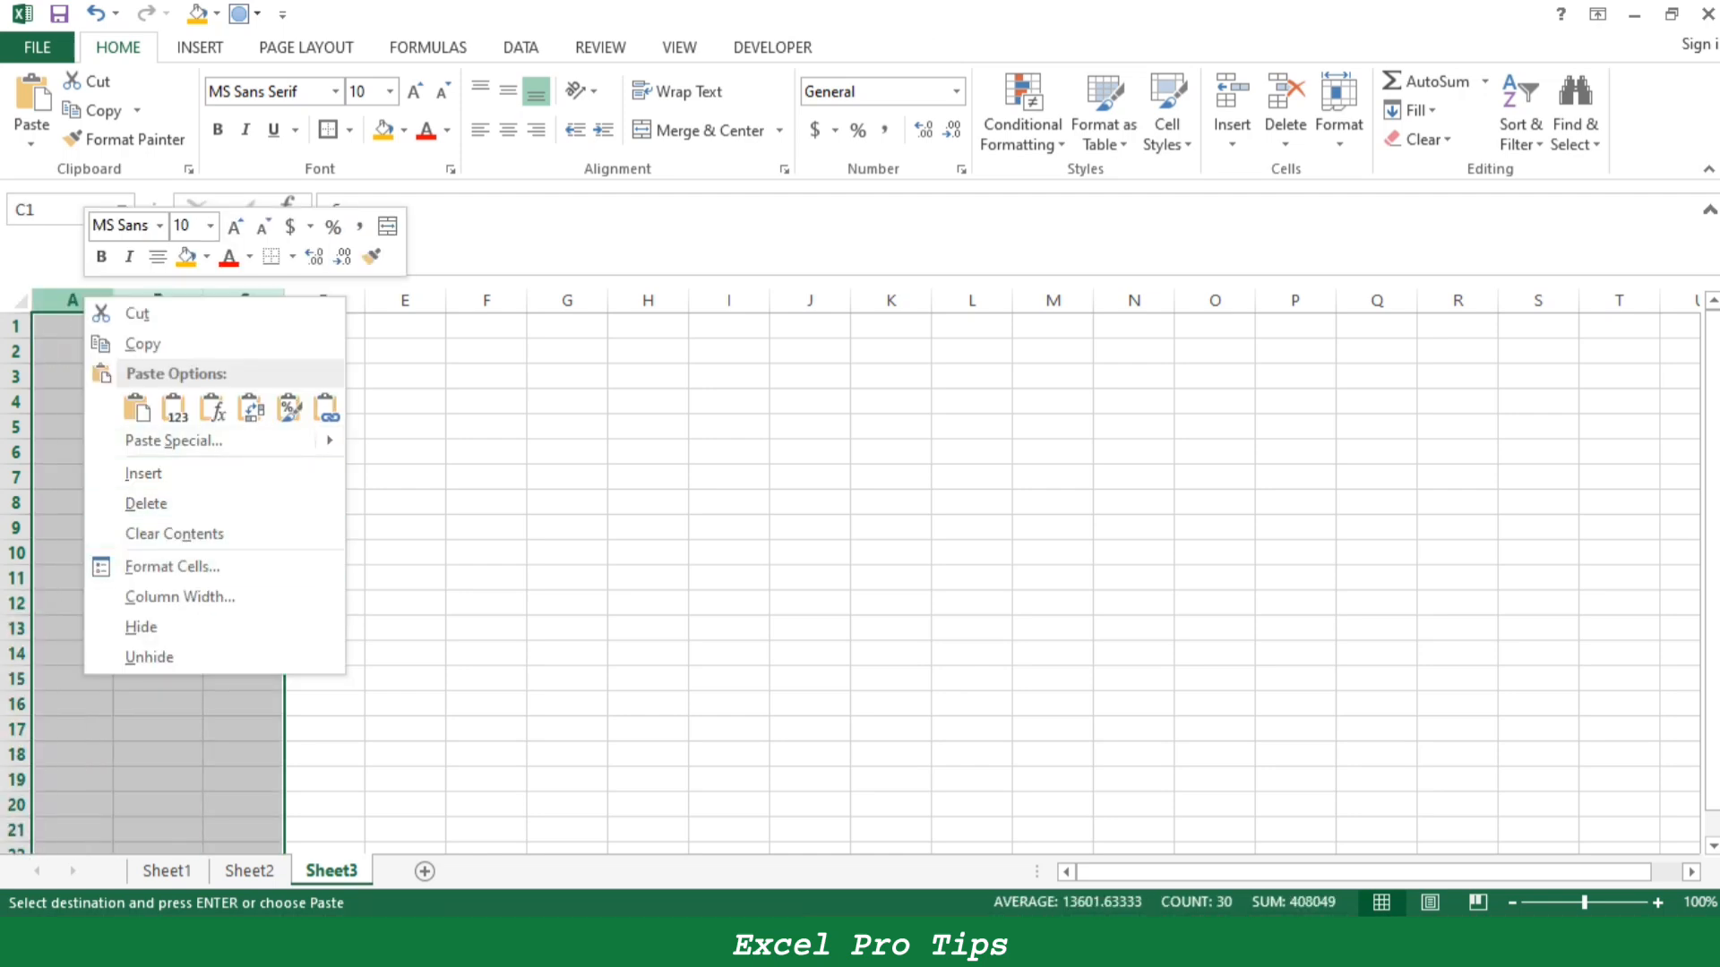
left_click(146, 504)
left_click(486, 451)
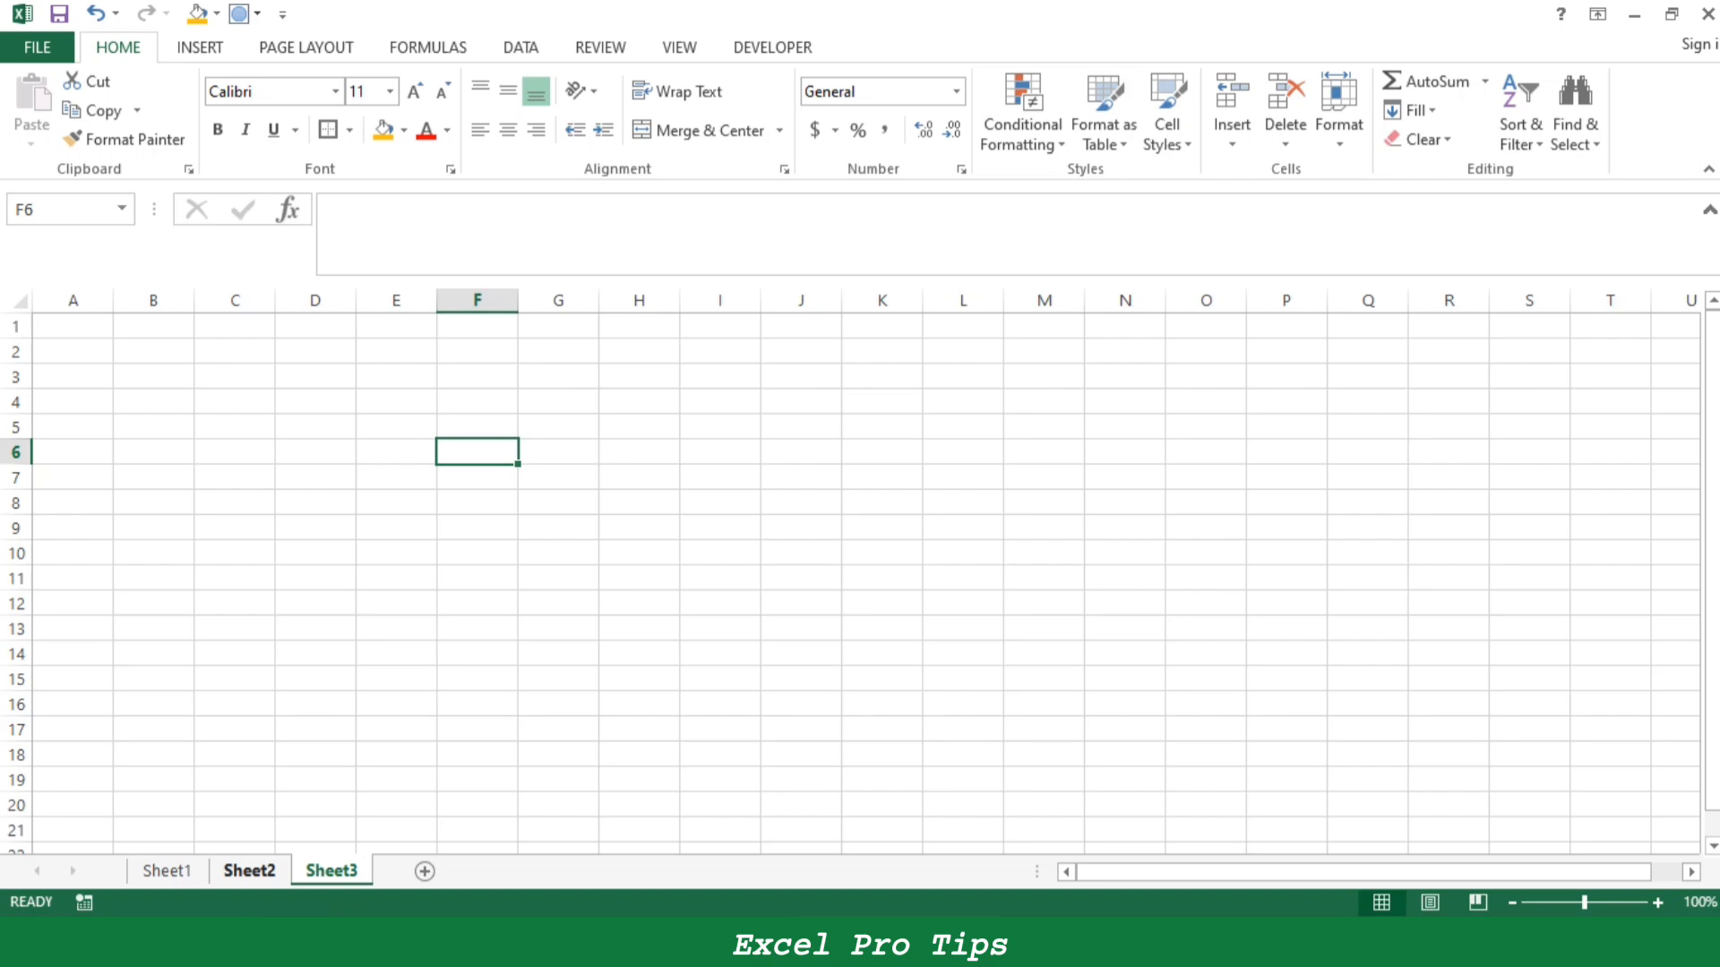
- Fill the Ctrl+C entry, cells B6:C7 on Sheet1, with yellow
left_click(249, 871)
left_click(588, 623)
left_click(167, 870)
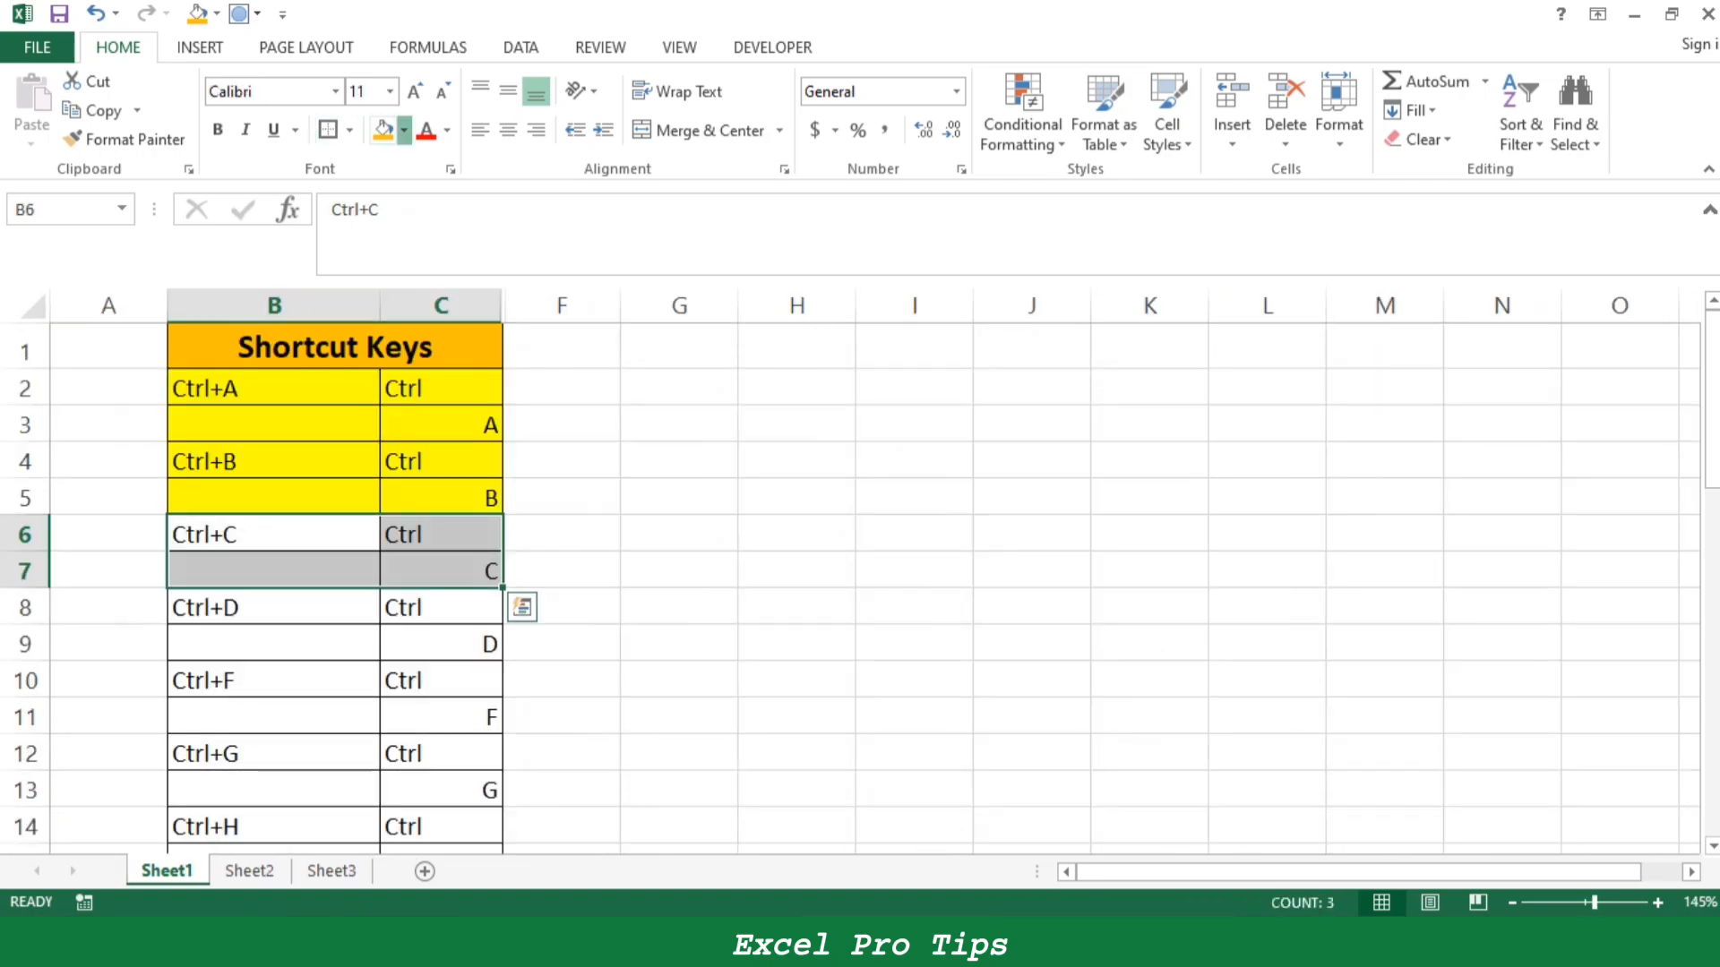
left_click(404, 130)
left_click(447, 326)
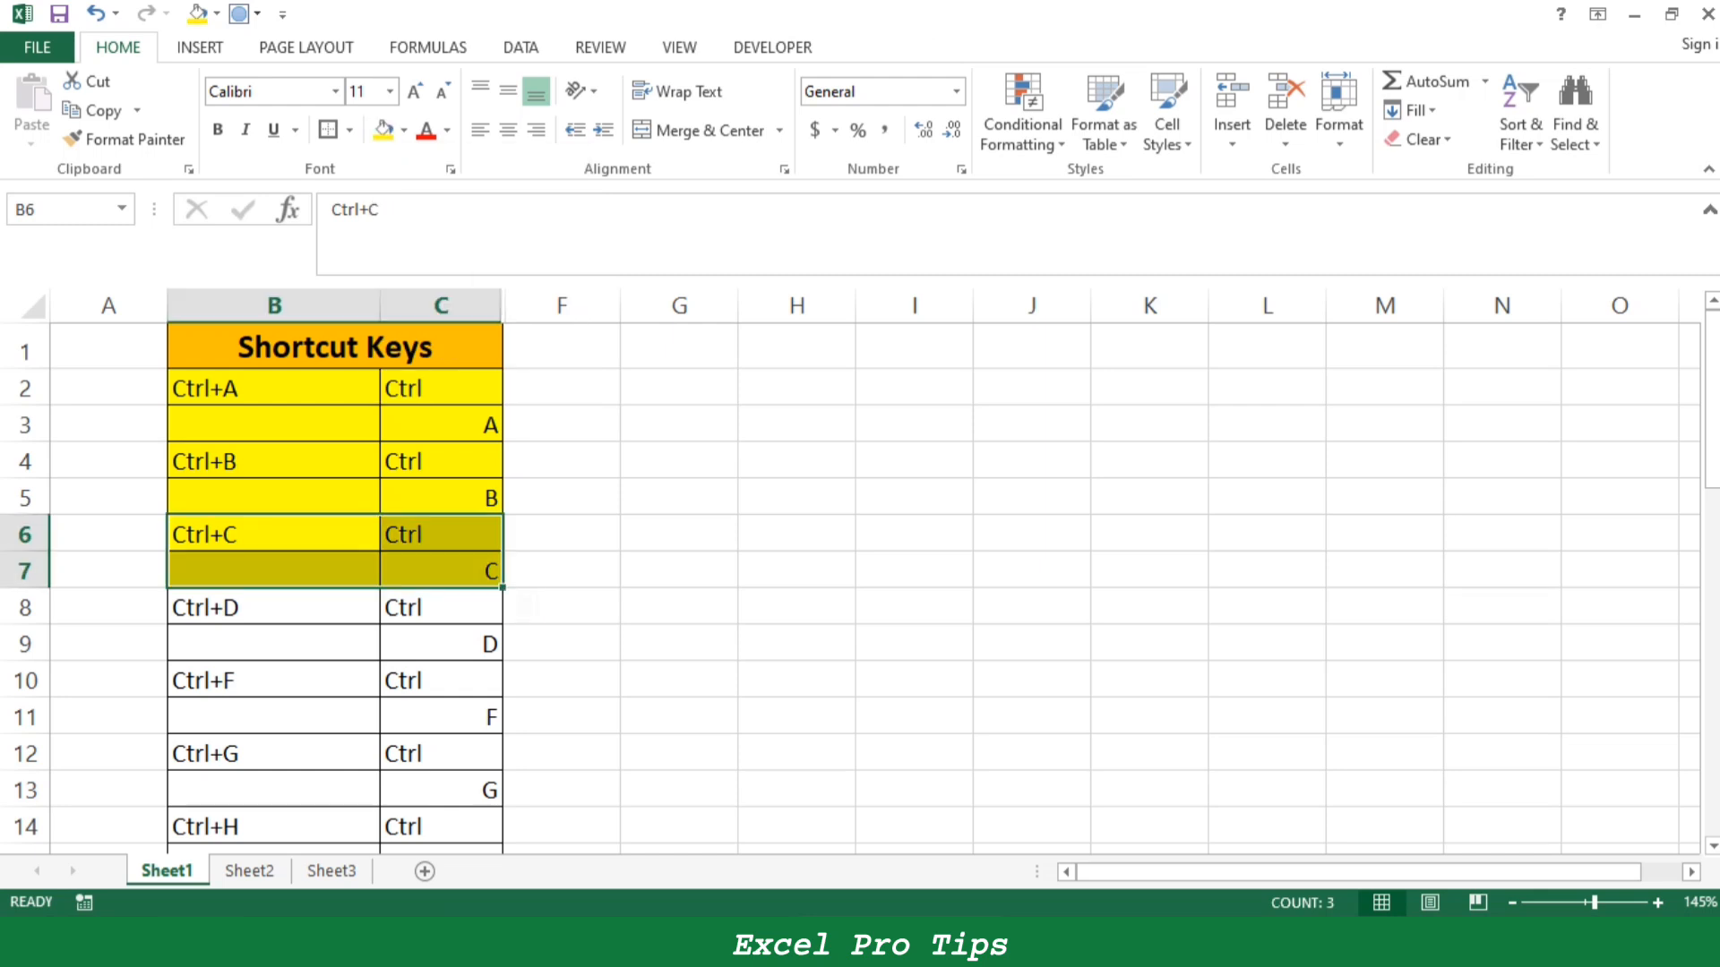
- Locate the Ctrl+D entry, cells B8:C9 on Sheet1, and highlight the first order row, A2:J2, on Sheet2
left_click_drag(274, 608, 442, 645)
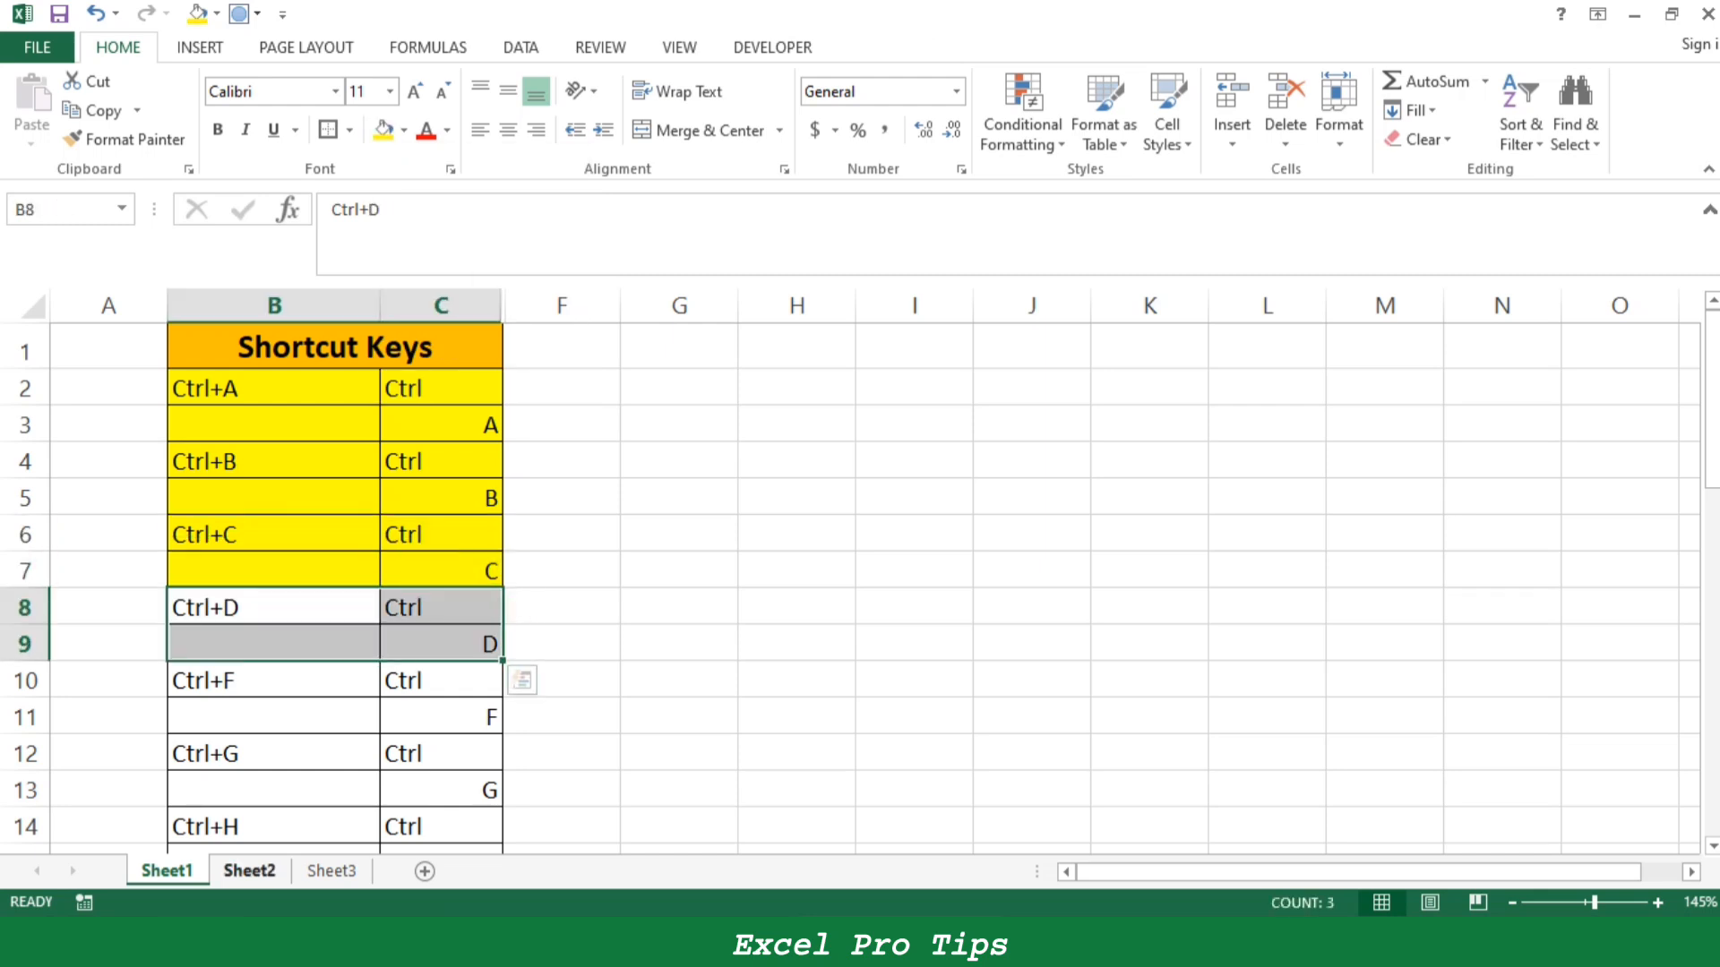
left_click(249, 871)
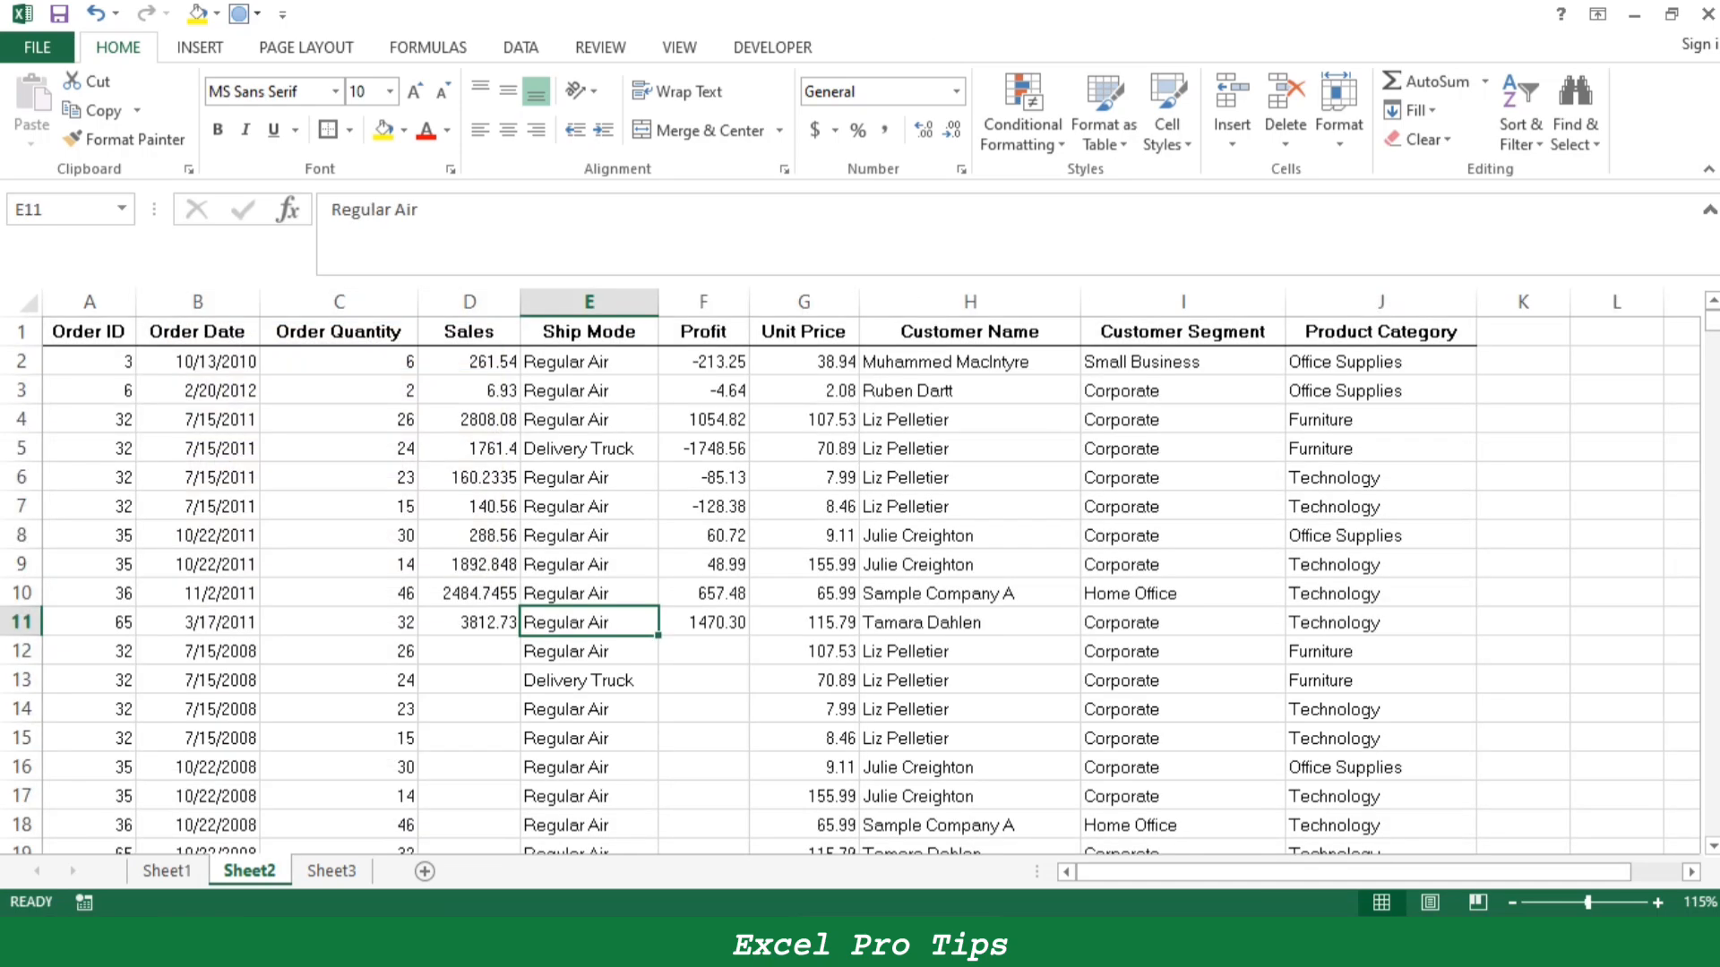
left_click(1182, 391)
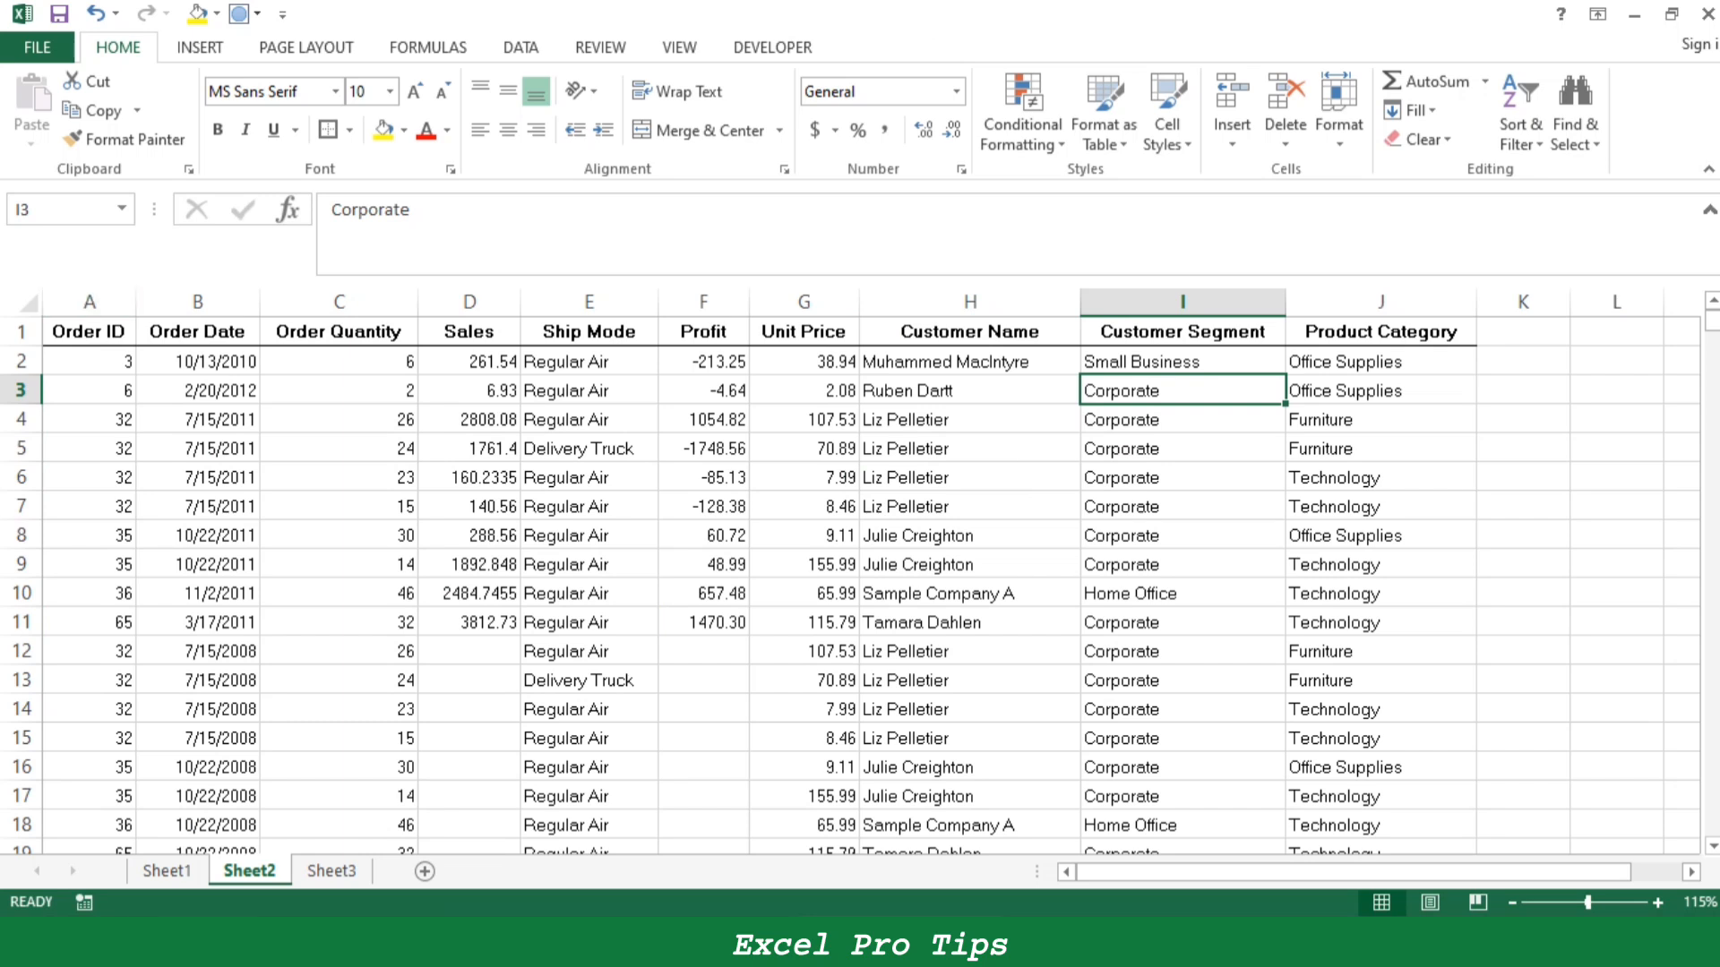
left_click_drag(90, 362, 197, 362)
left_click(90, 390)
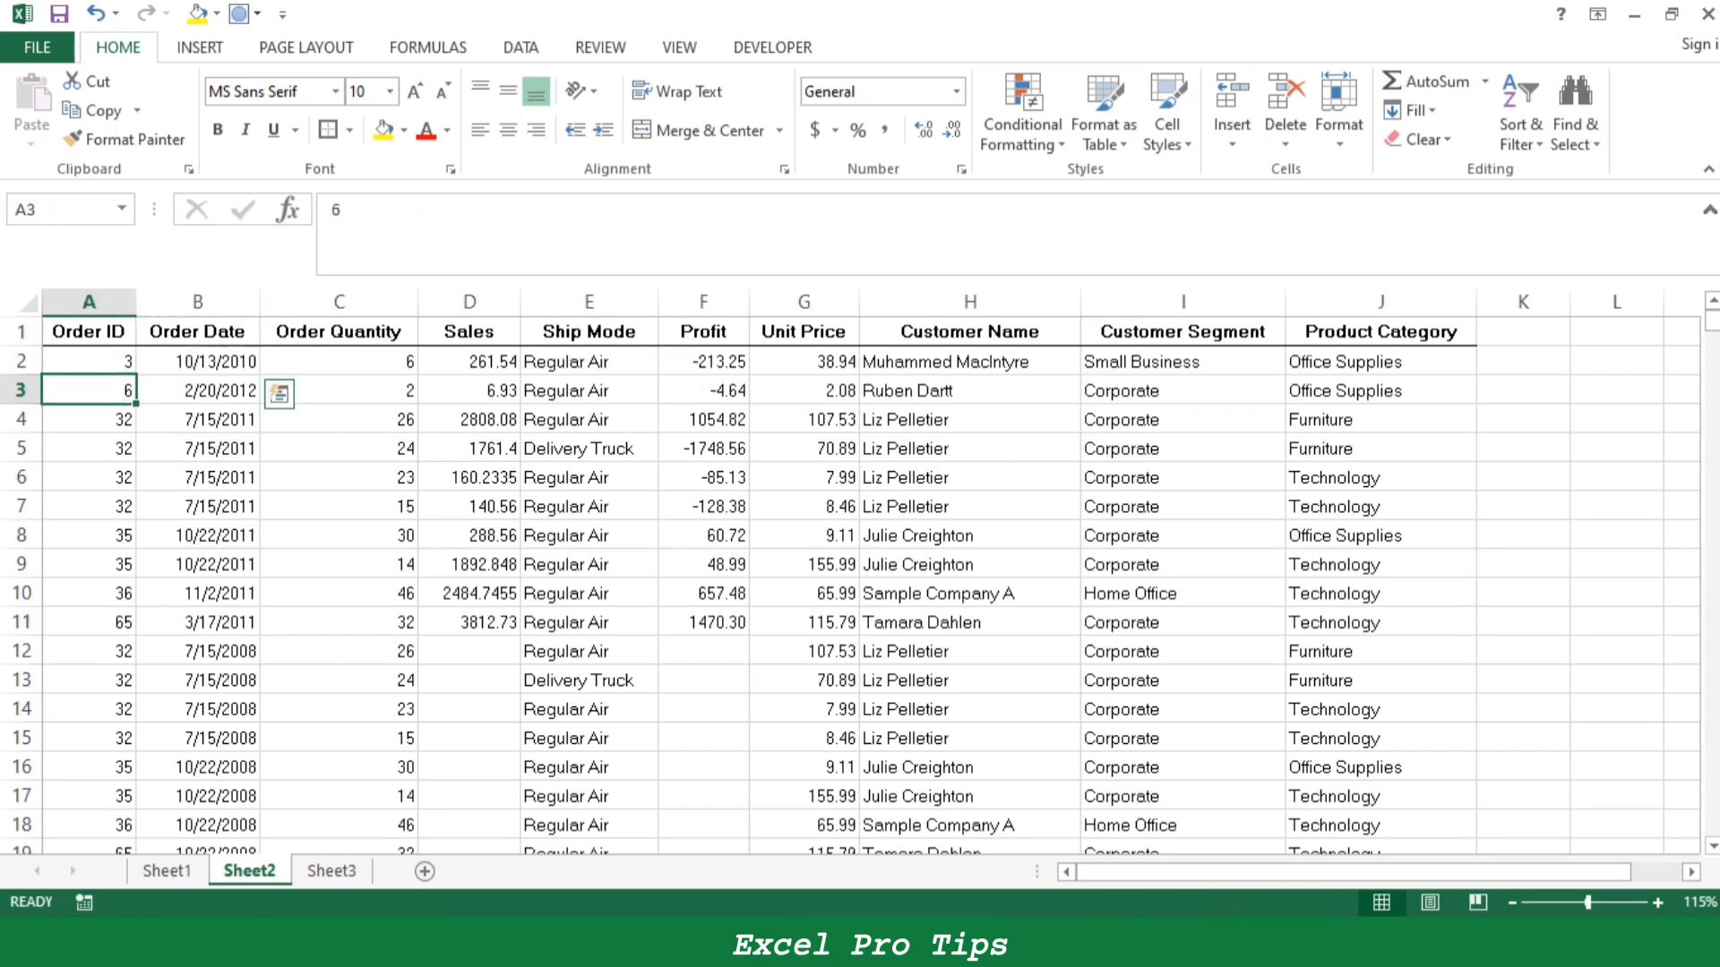
left_click_drag(90, 362, 1379, 362)
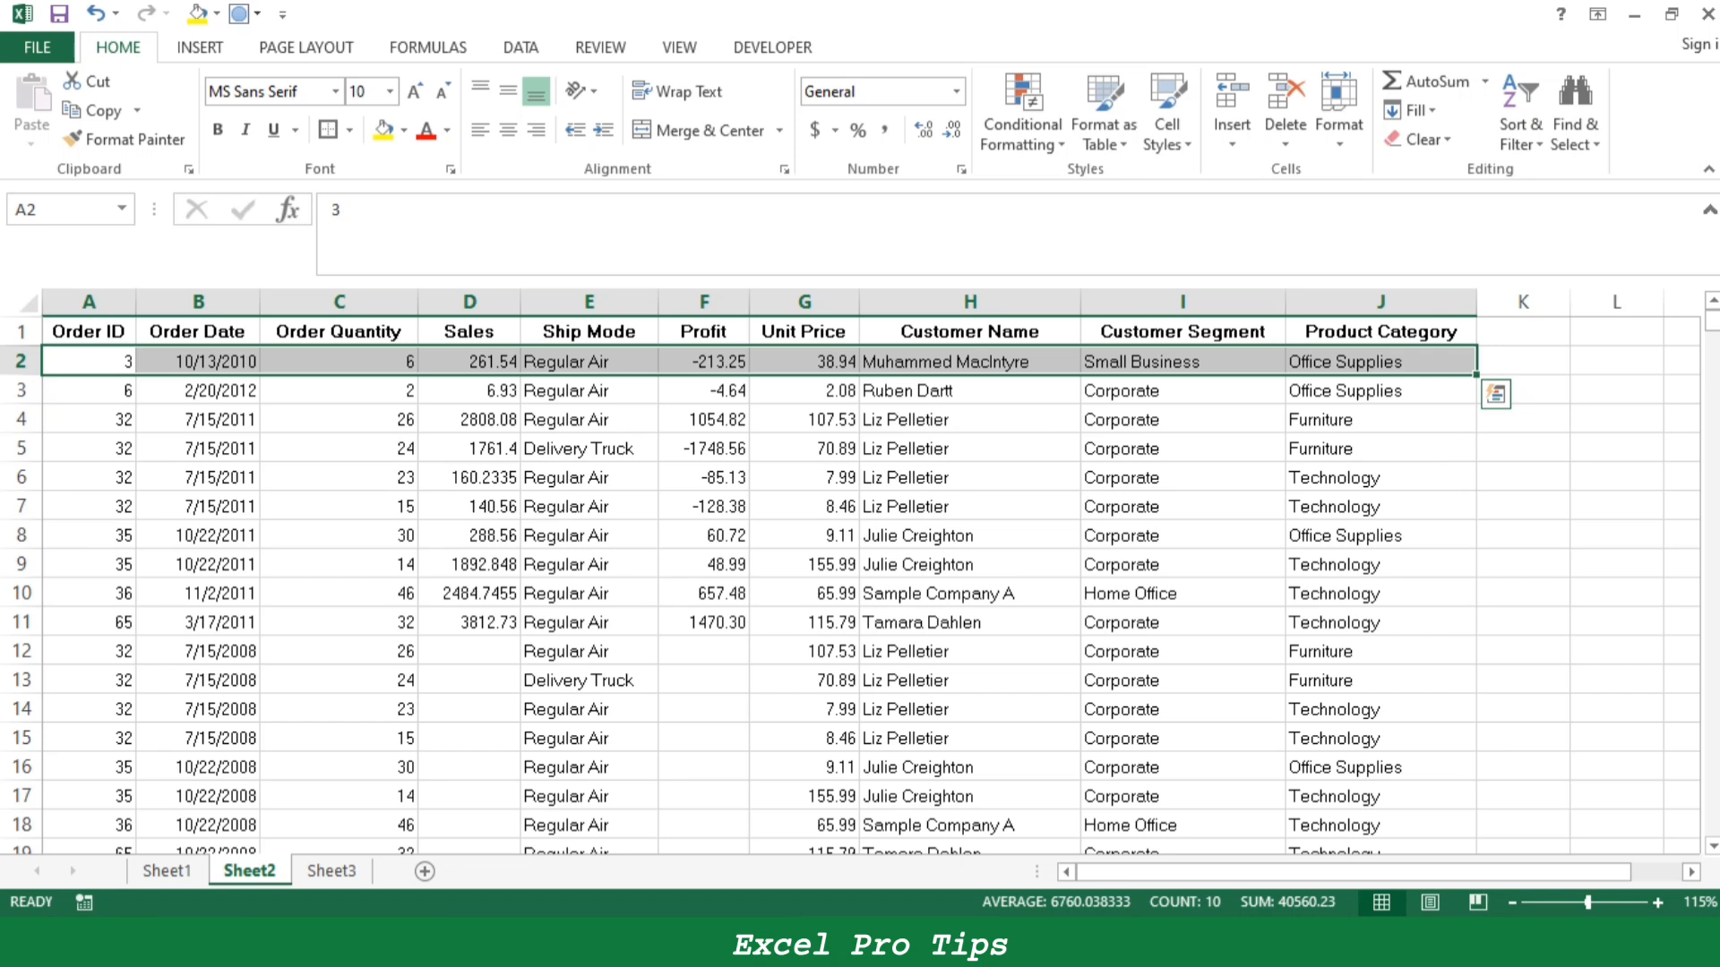
- Fill cells A3:J3 on Sheet2 down from the row above
key("shift+Down")
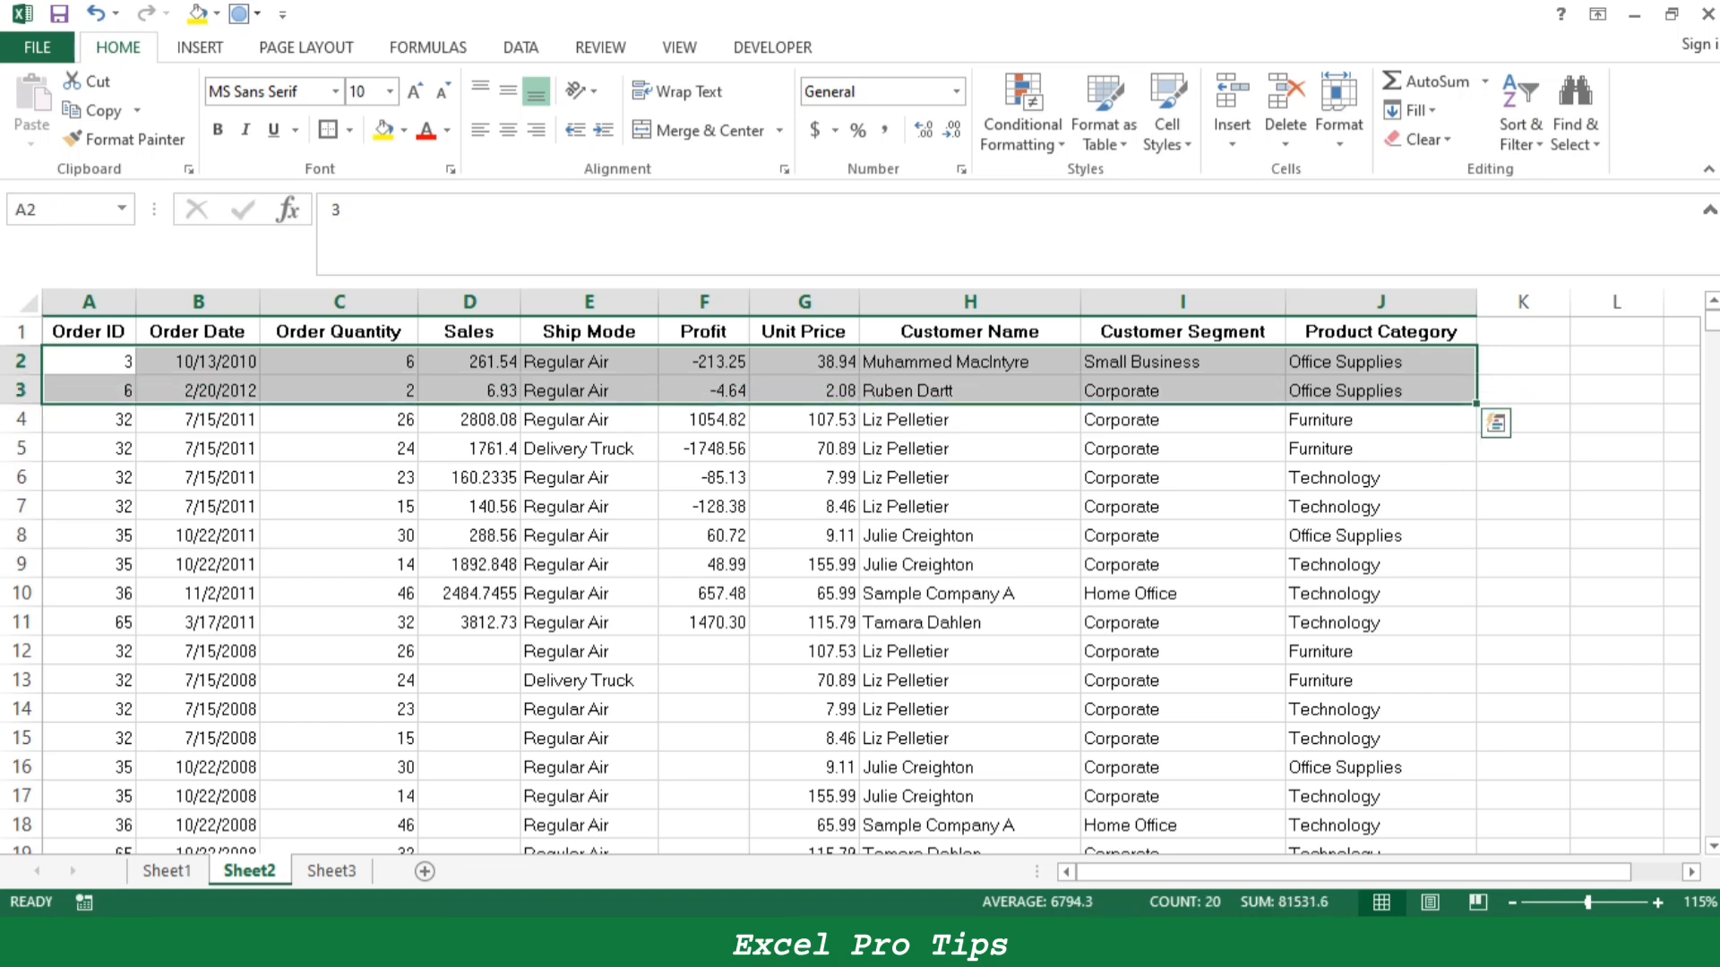
key("Up")
key("Down")
key("shift+Right")
key("Down")
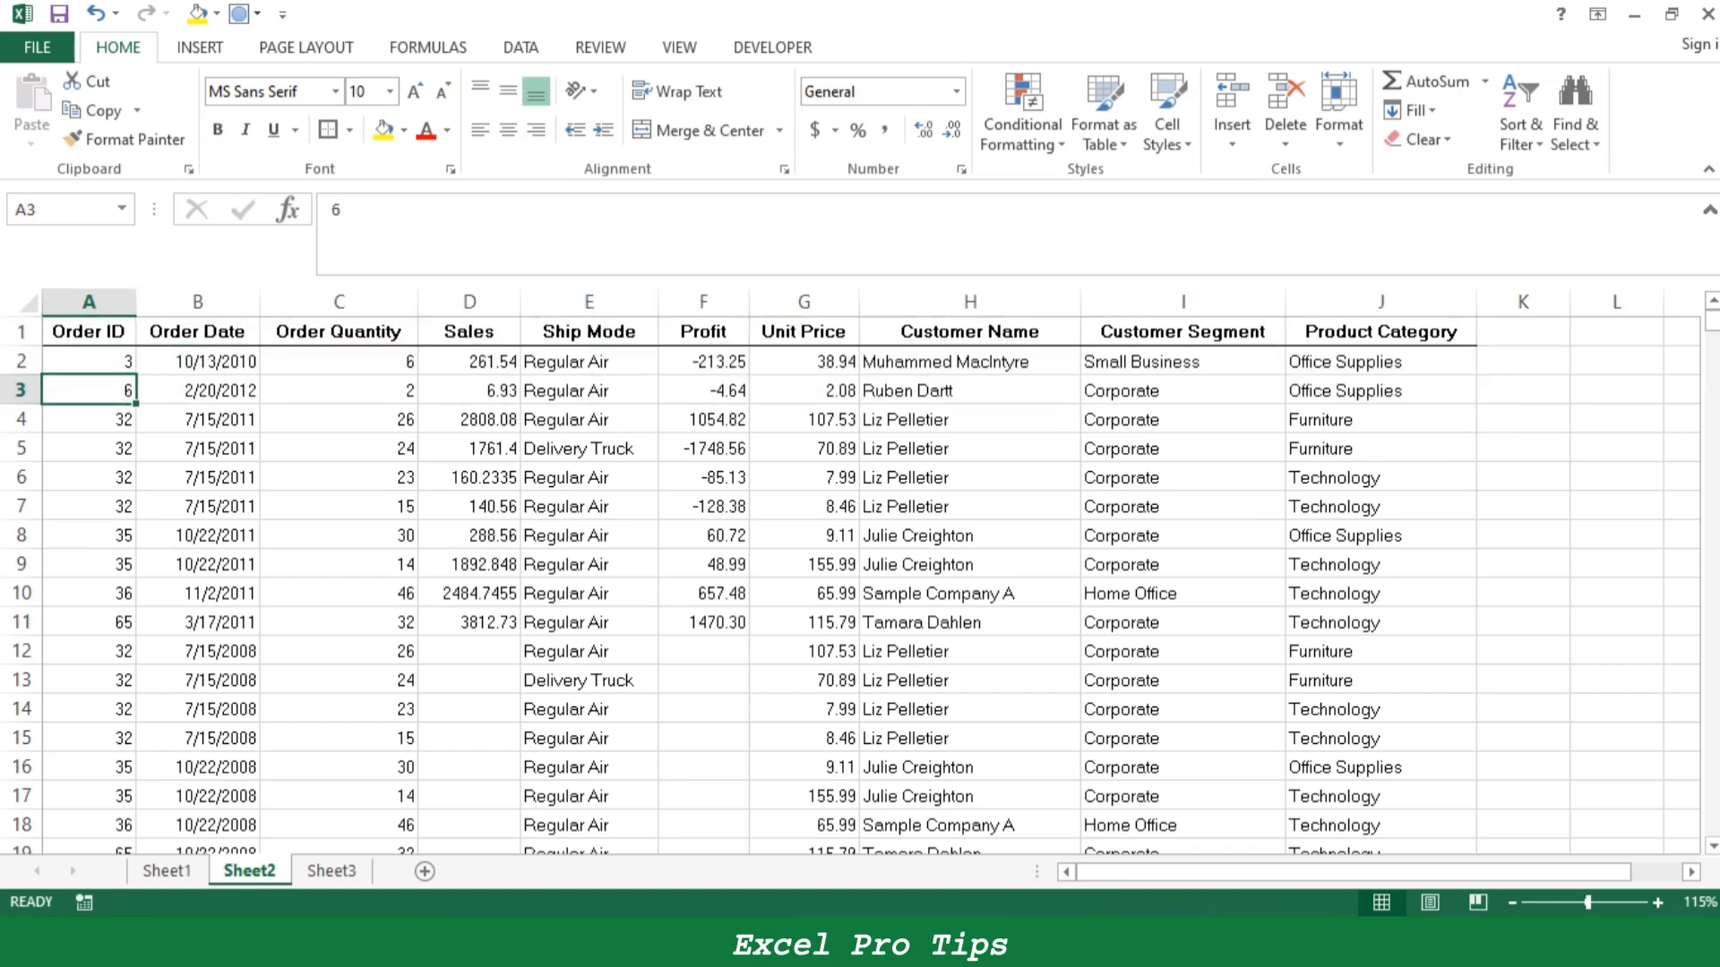
key("shift+Right")
key("shift+Right")
key("shift+Right")
key("shift+Right")
key("shift+Right")
key("shift+Right")
key("shift+Right")
key("shift+Right")
key("shift+Right")
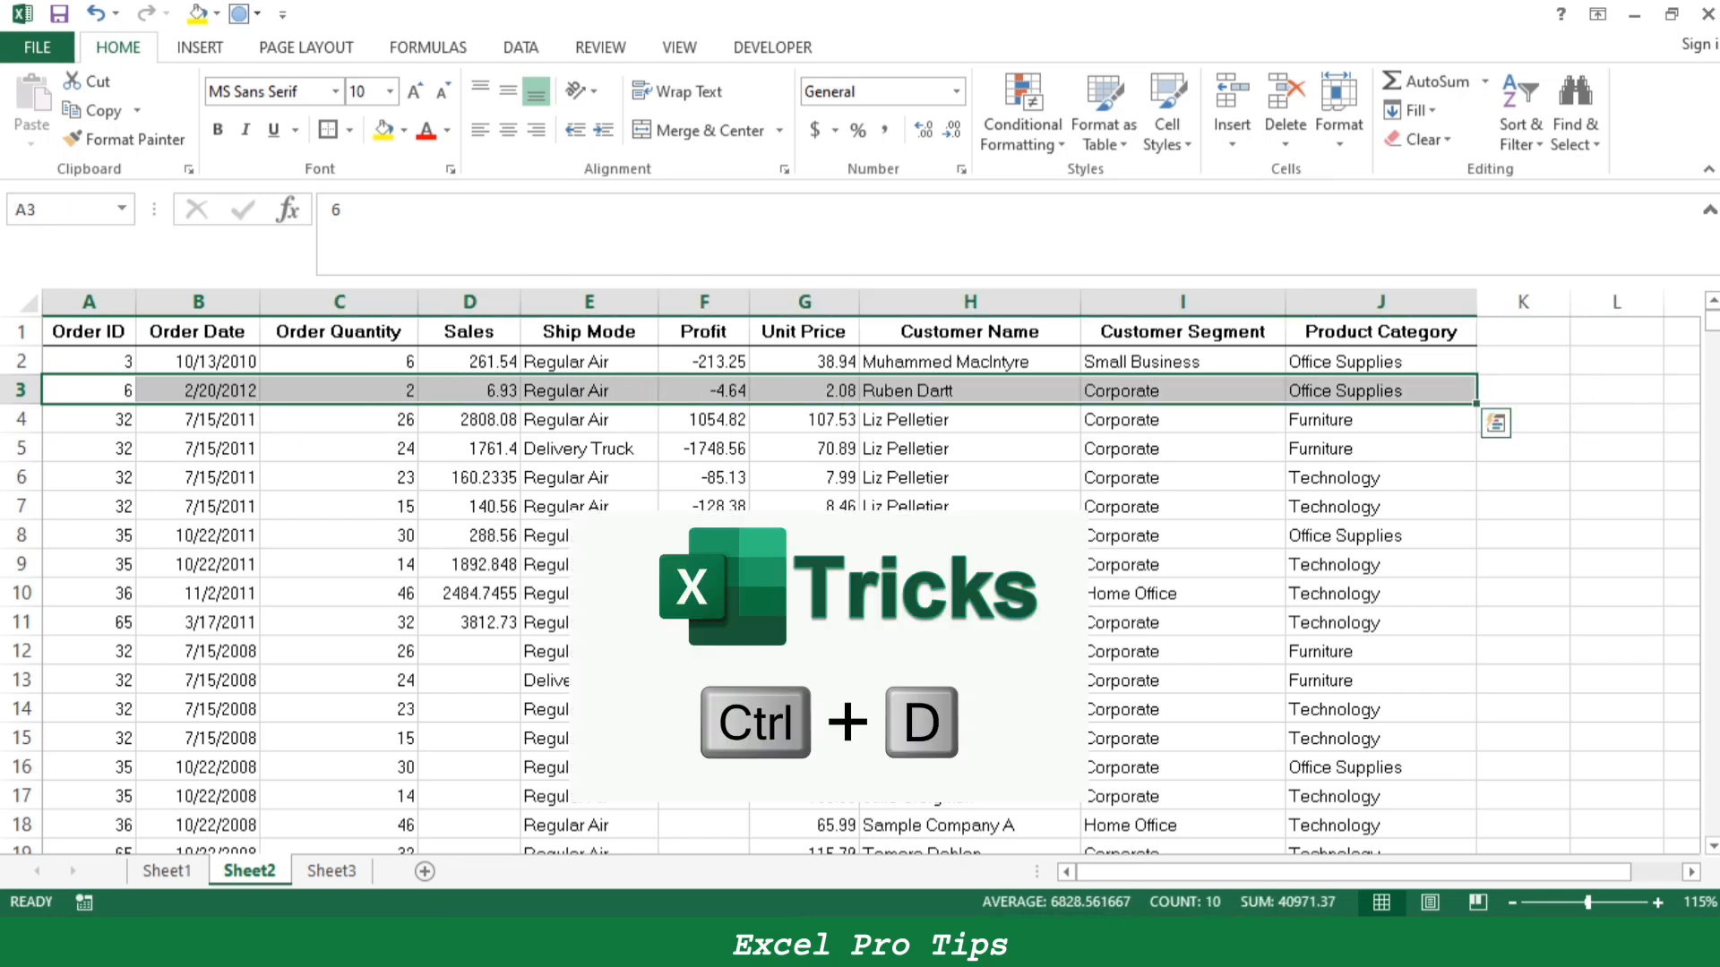
key("ctrl+d")
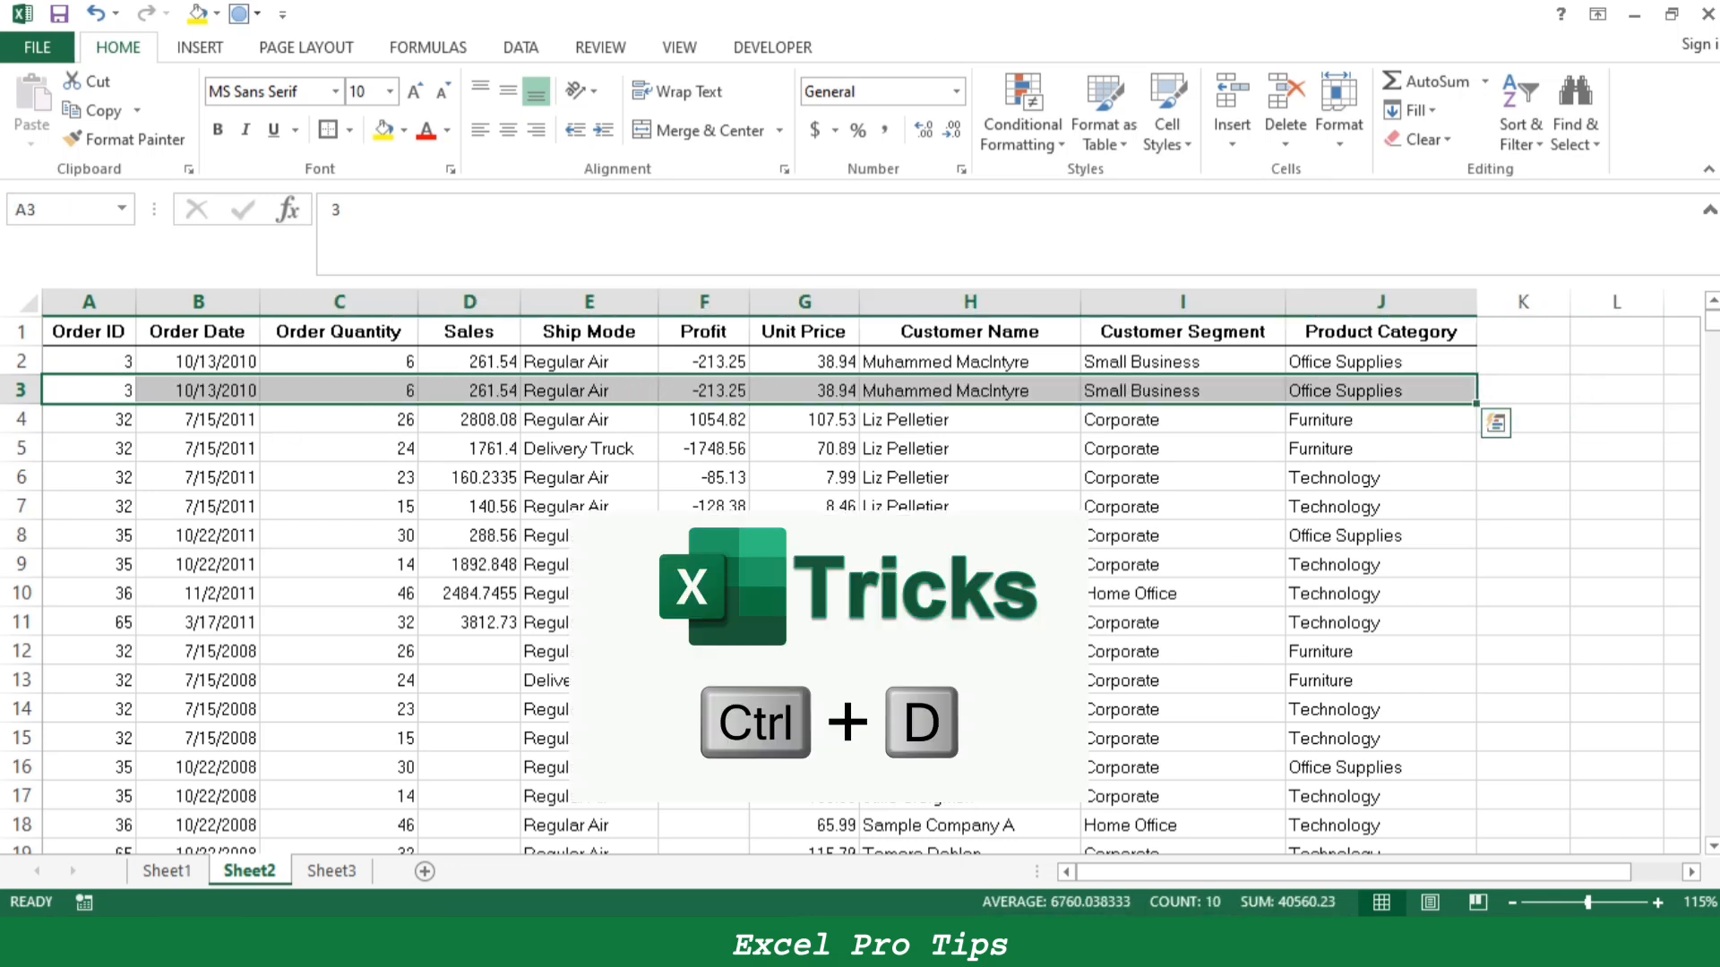
key("ctrl+q")
key("Escape")
- Fill cells A5:J5 on Sheet2 down from row 4
key("Down")
key("Down")
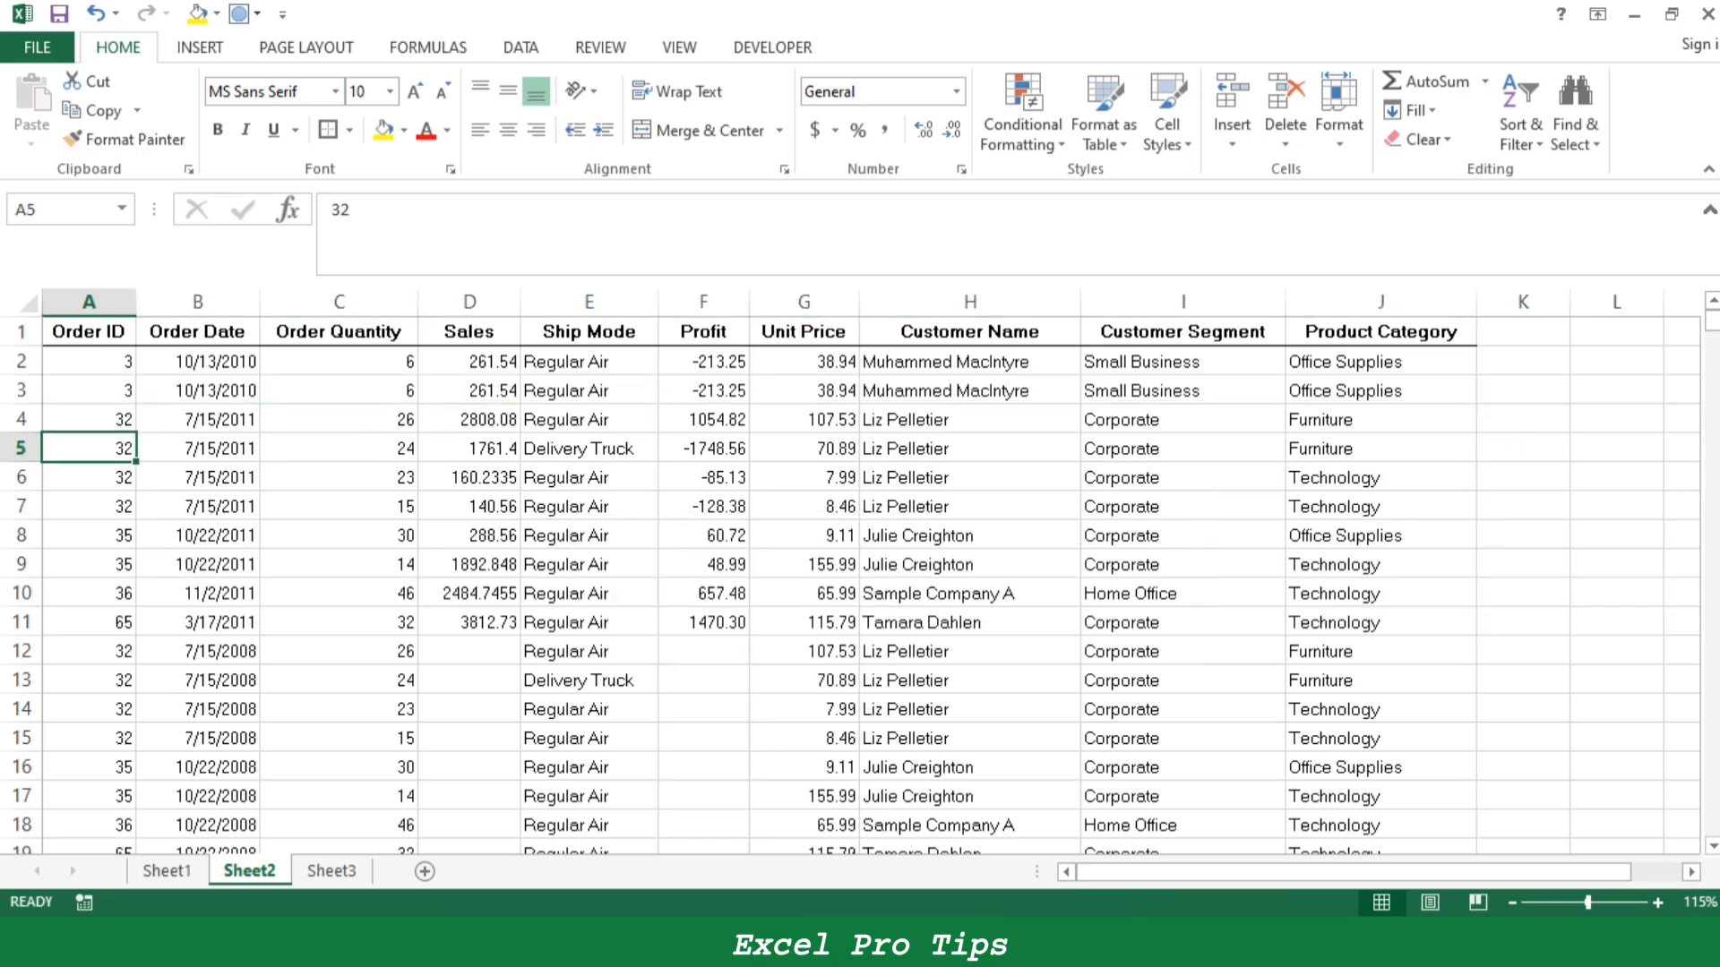
key("shift+Right")
key("shift+Right")
key("shift+Right")
key("shift+Right")
key("shift+Right")
key("shift+Right")
key("shift+Right")
key("shift+Right")
key("shift+Right")
key("ctrl+d")
key("ctrl+q")
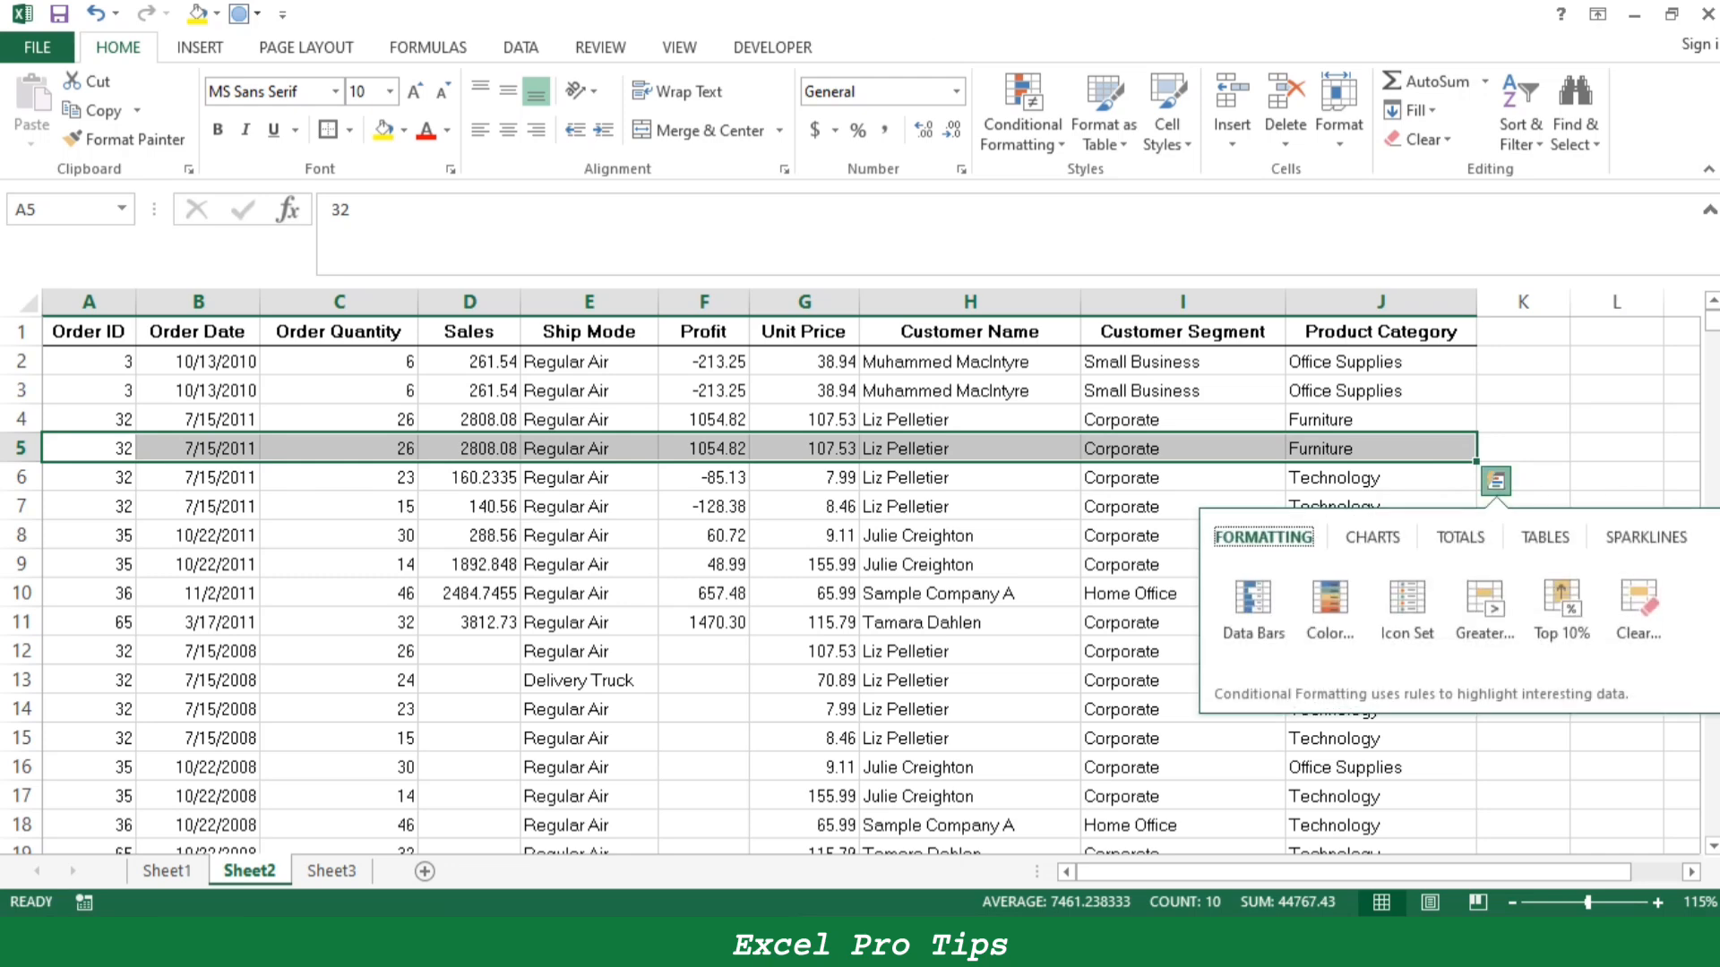
key("Escape")
- Undo the fill-downs in rows 5 and 3 of Sheet2 and the yellow fill of the Ctrl+C entry on Sheet1
key("ctrl+z")
key("ctrl+z")
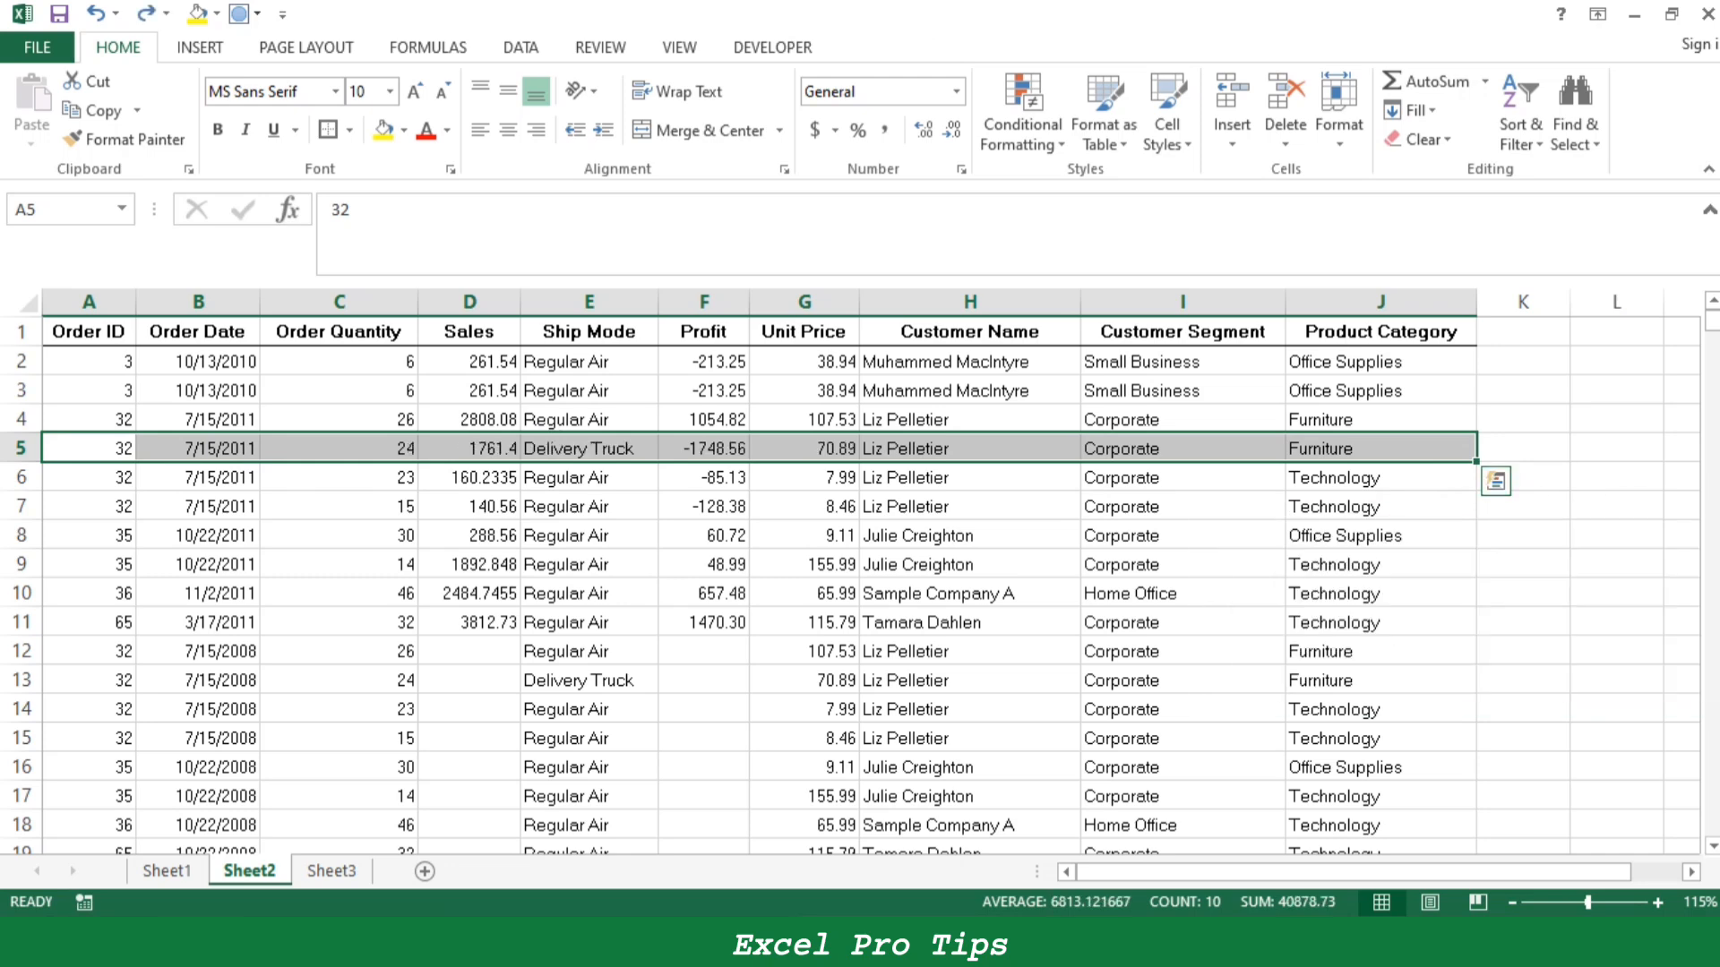
key("ctrl+Page_Up")
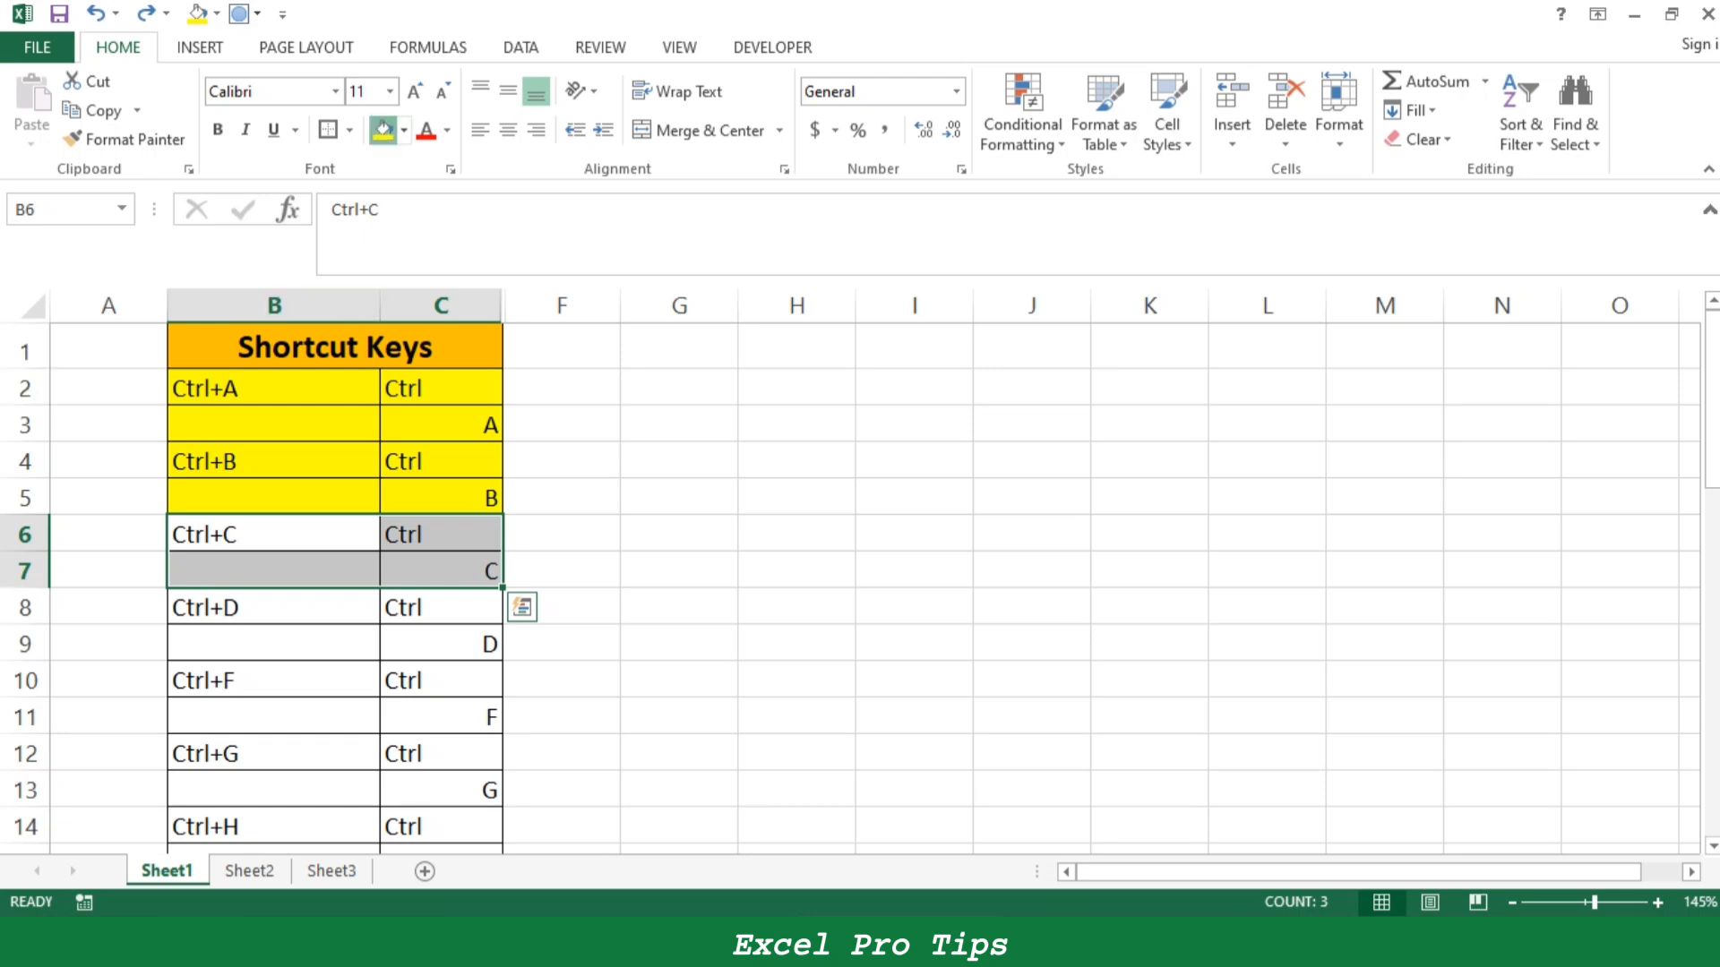
- Fill the Ctrl+C and Ctrl+D entries, cells B6:C9, with yellow and select the Ctrl+F entry, B10:C11
left_click(383, 130)
left_click_drag(274, 609, 441, 644)
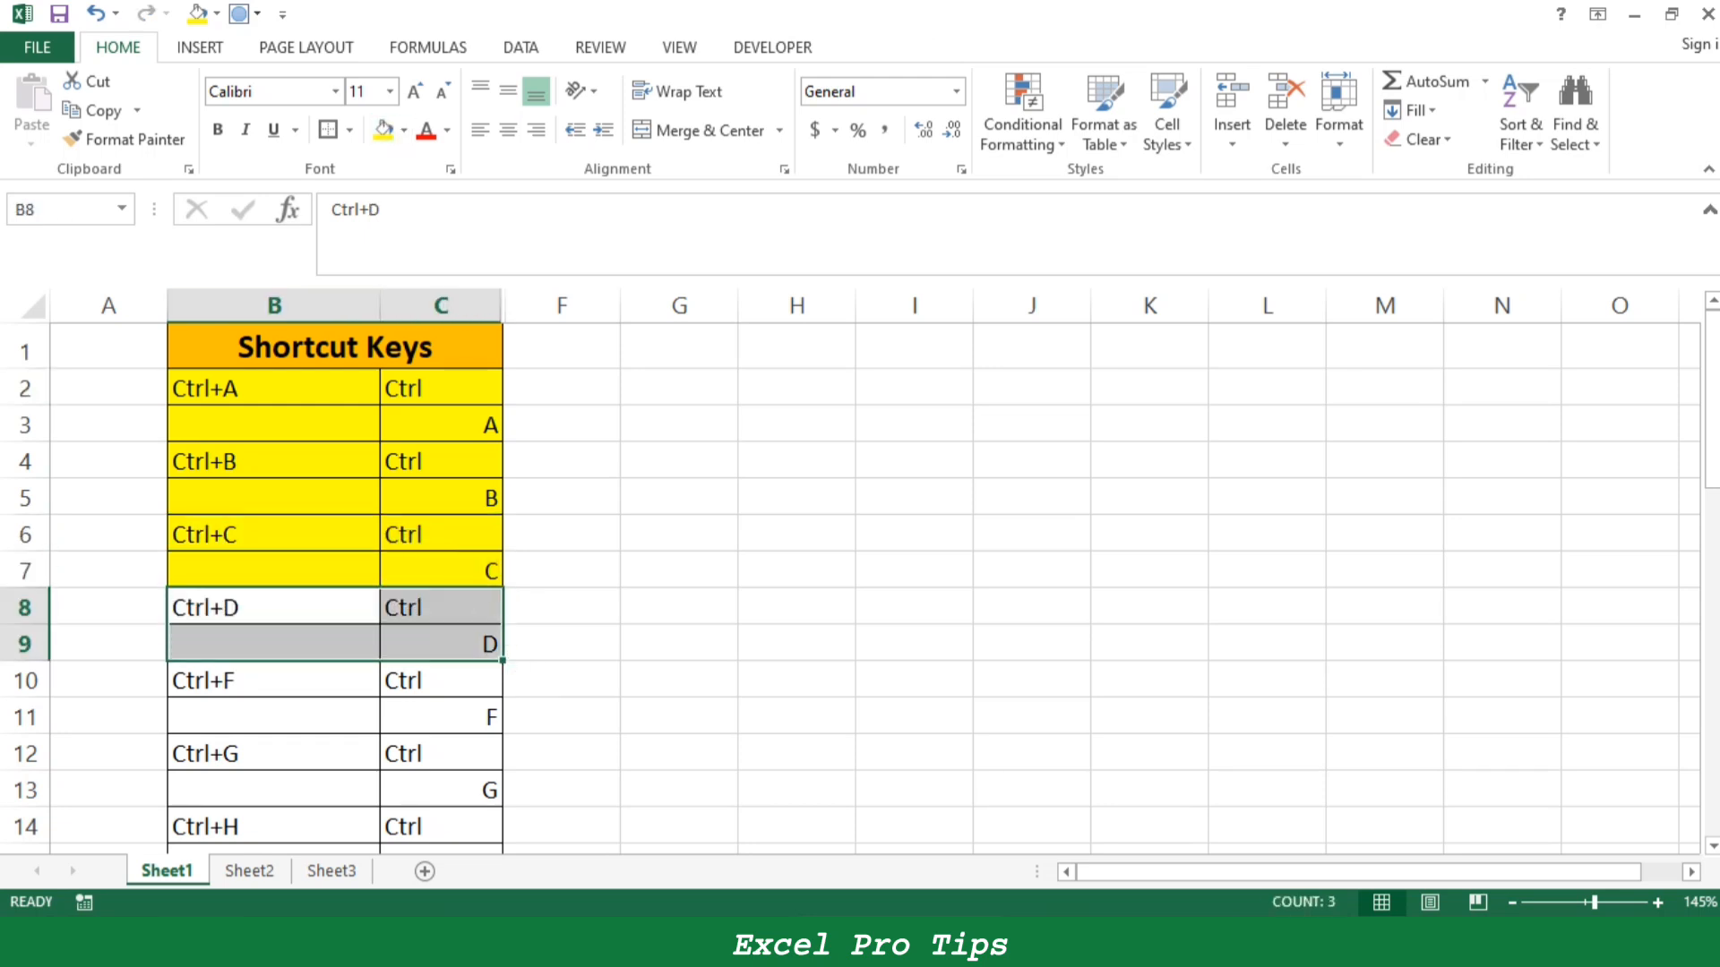
left_click(383, 131)
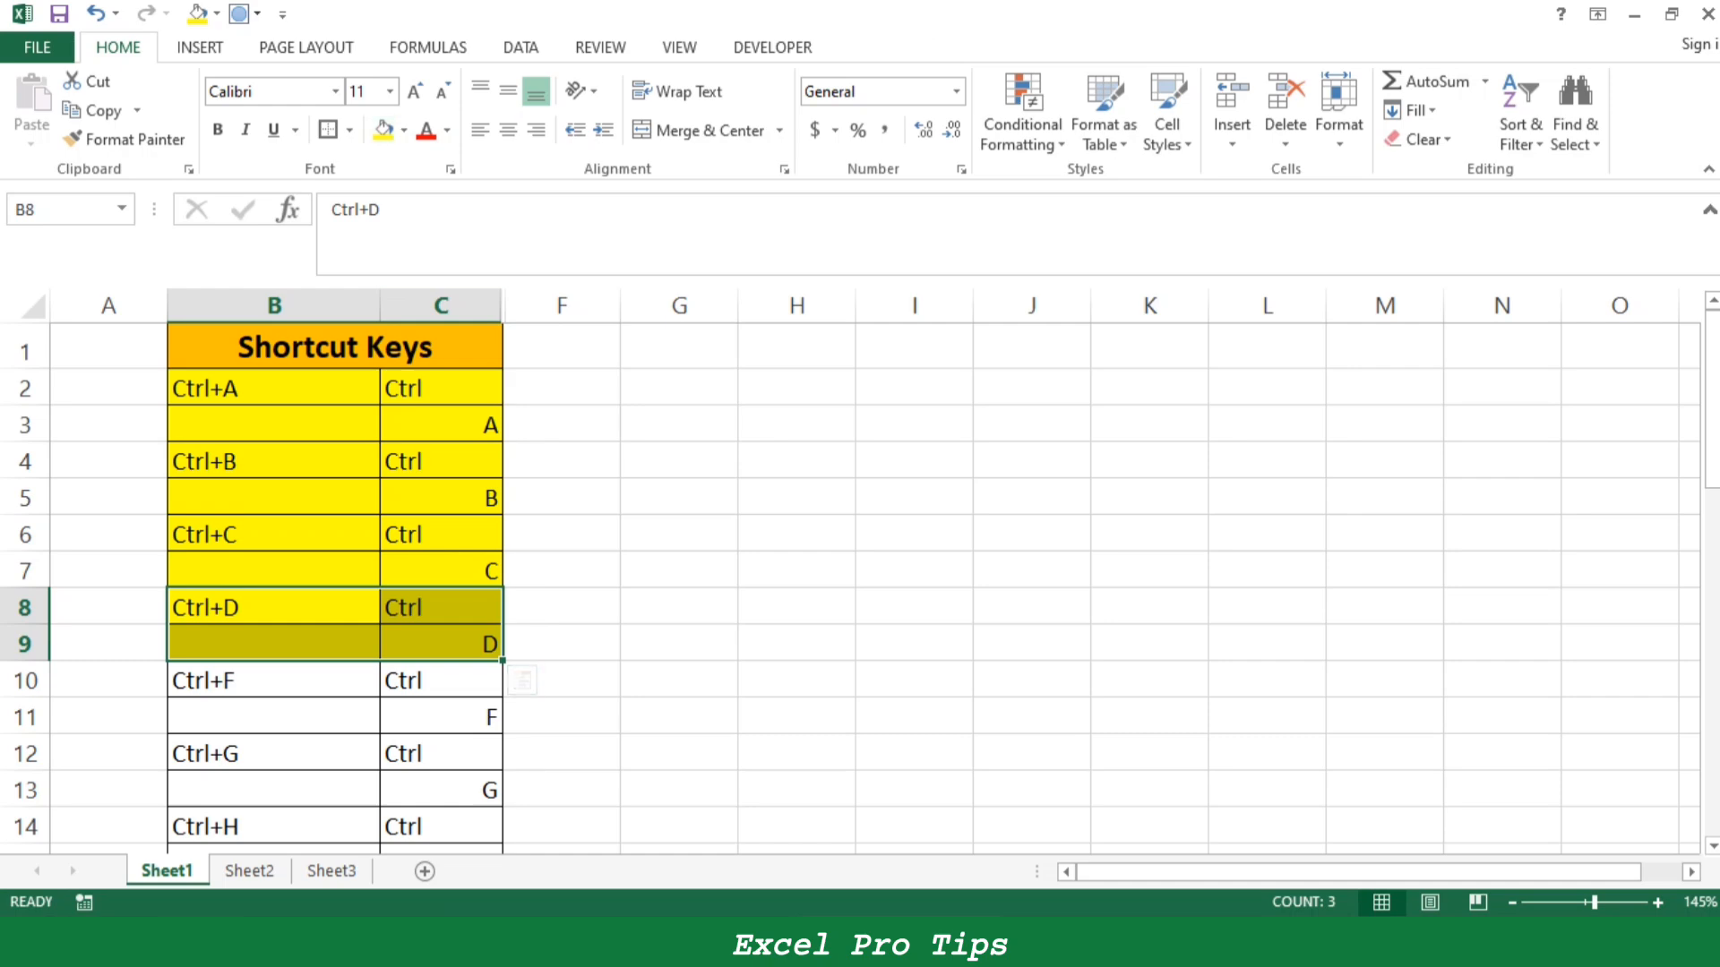
left_click_drag(274, 681, 441, 717)
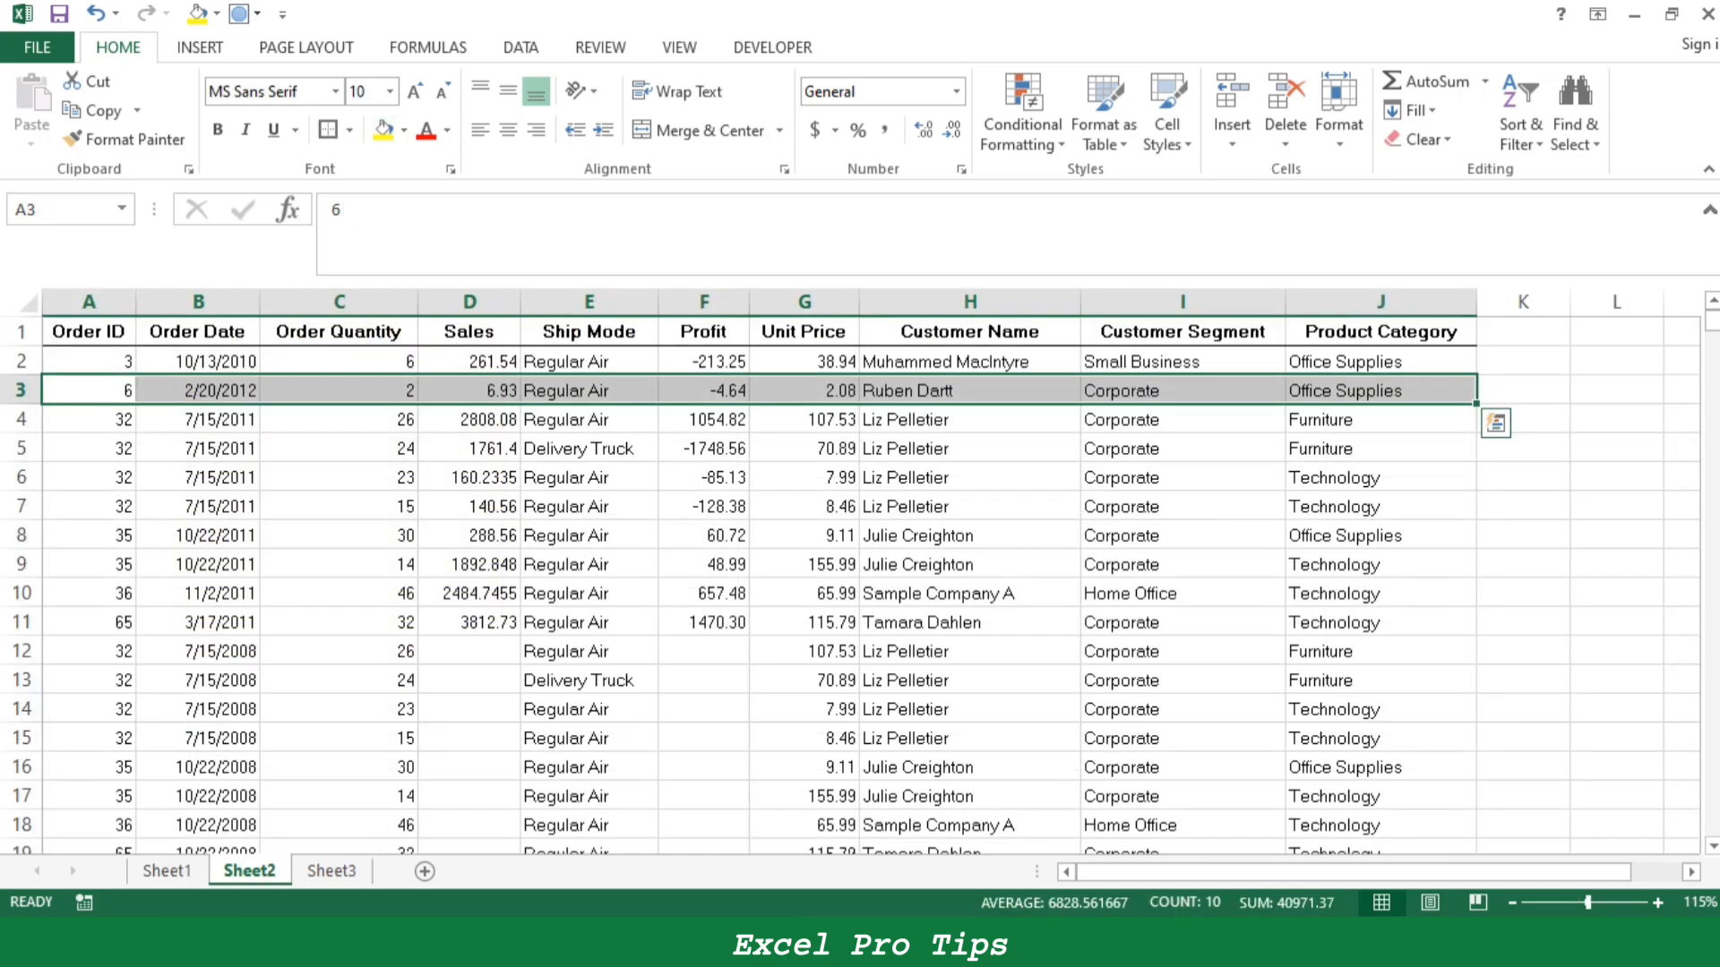
- Search Sheet2 for "Small Business" with Find and go through its first two matches
left_click(198, 362)
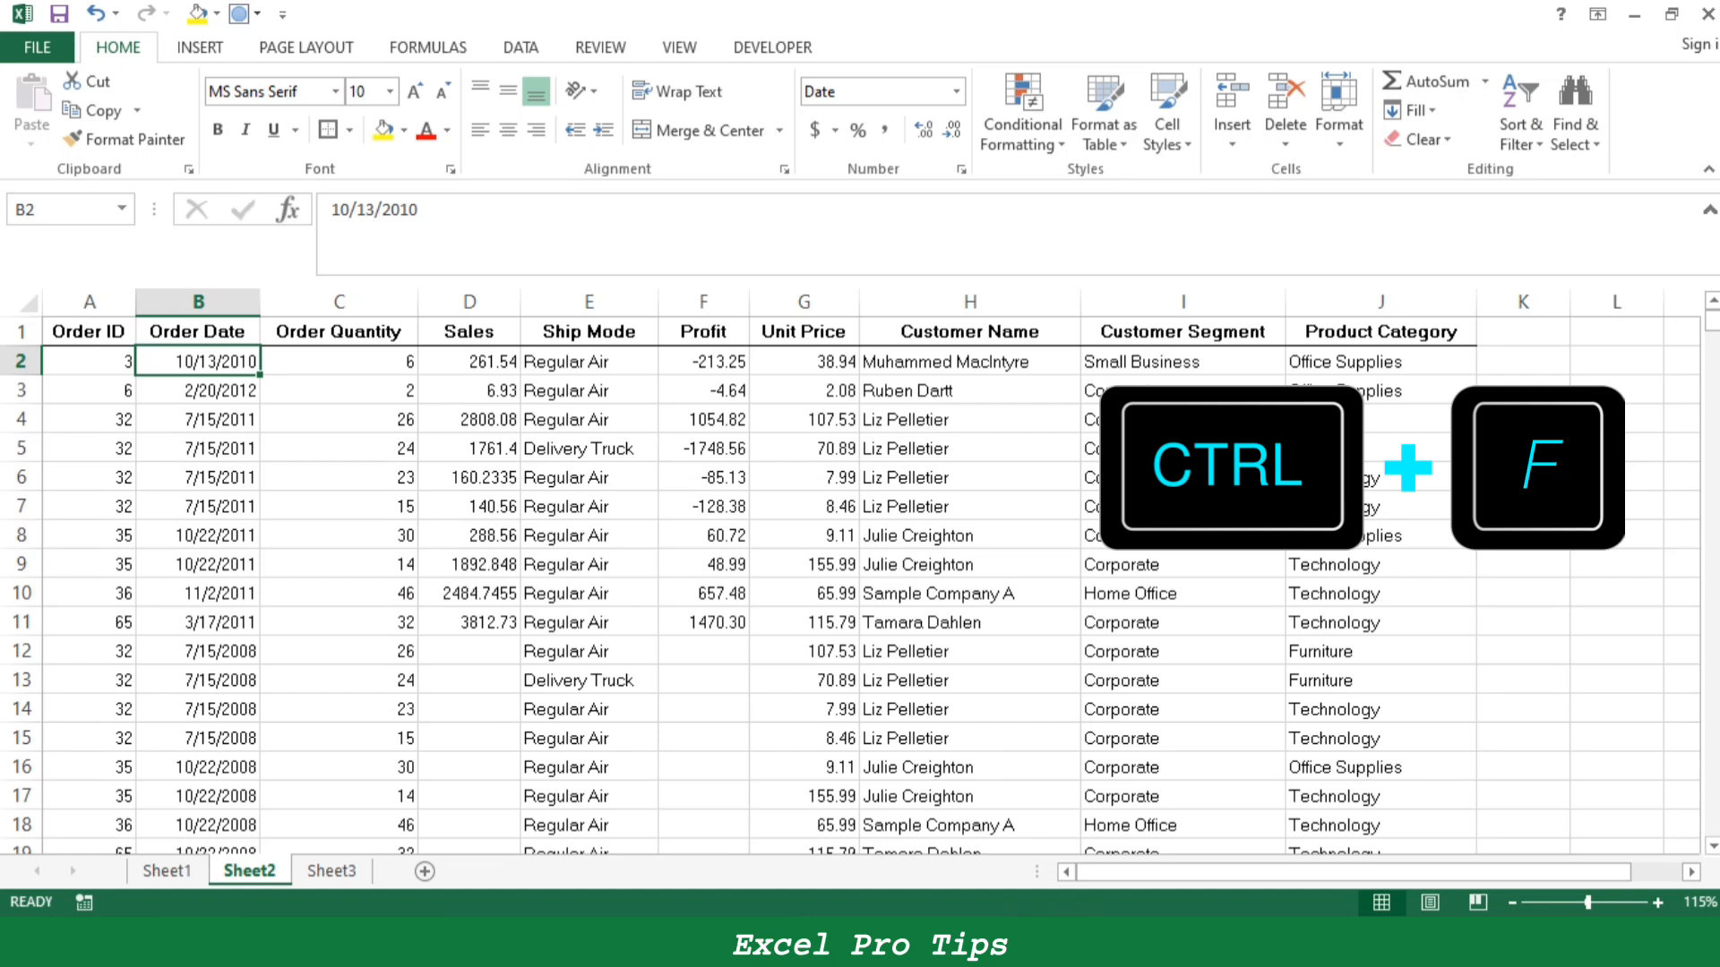
key("ctrl+f")
left_click_drag(844, 441, 644, 486)
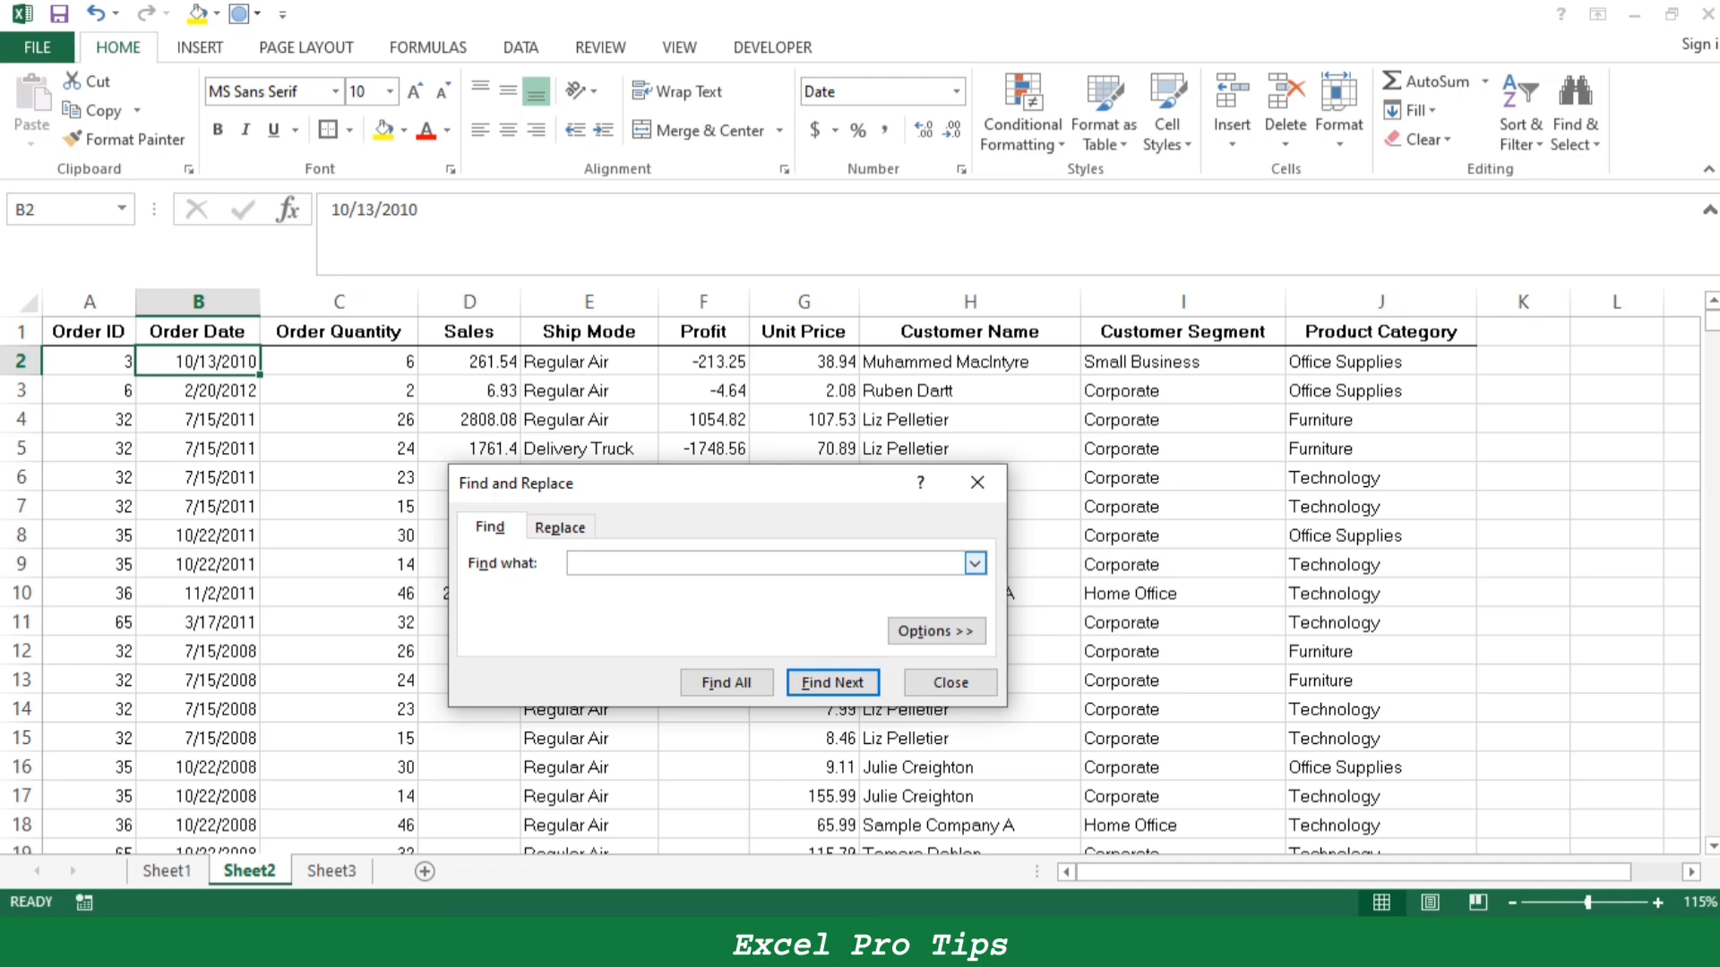
type("mall Busni")
key("BackSpace")
type("iness")
key("Return")
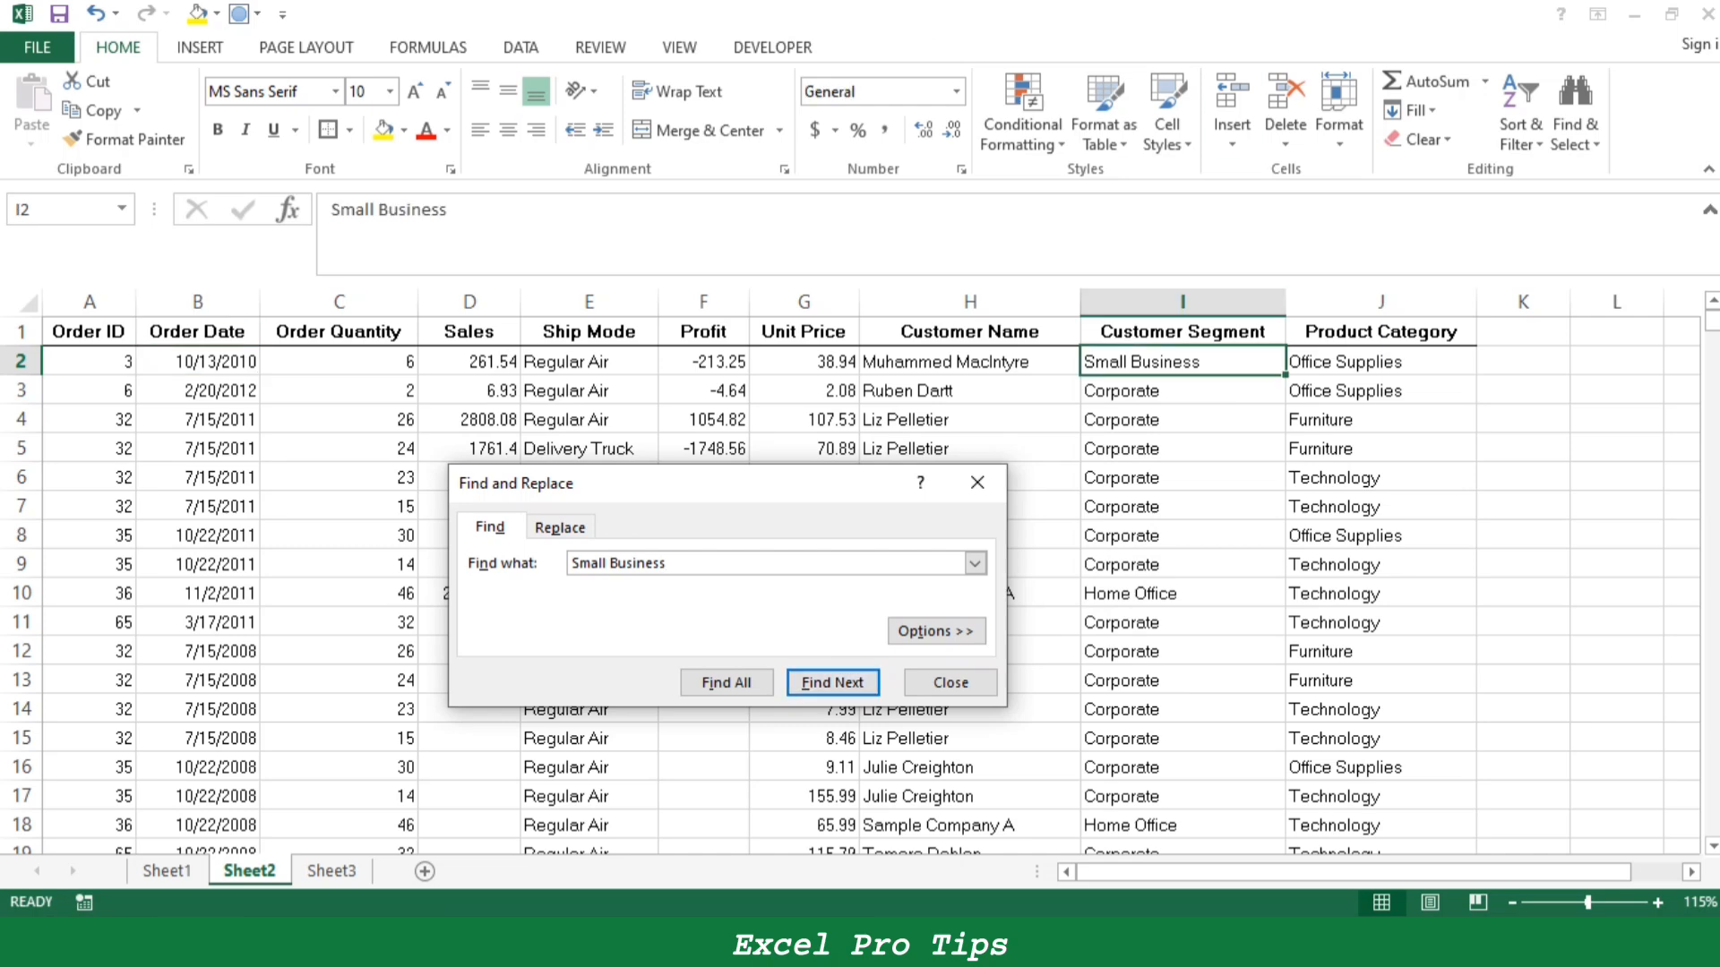
key("Return")
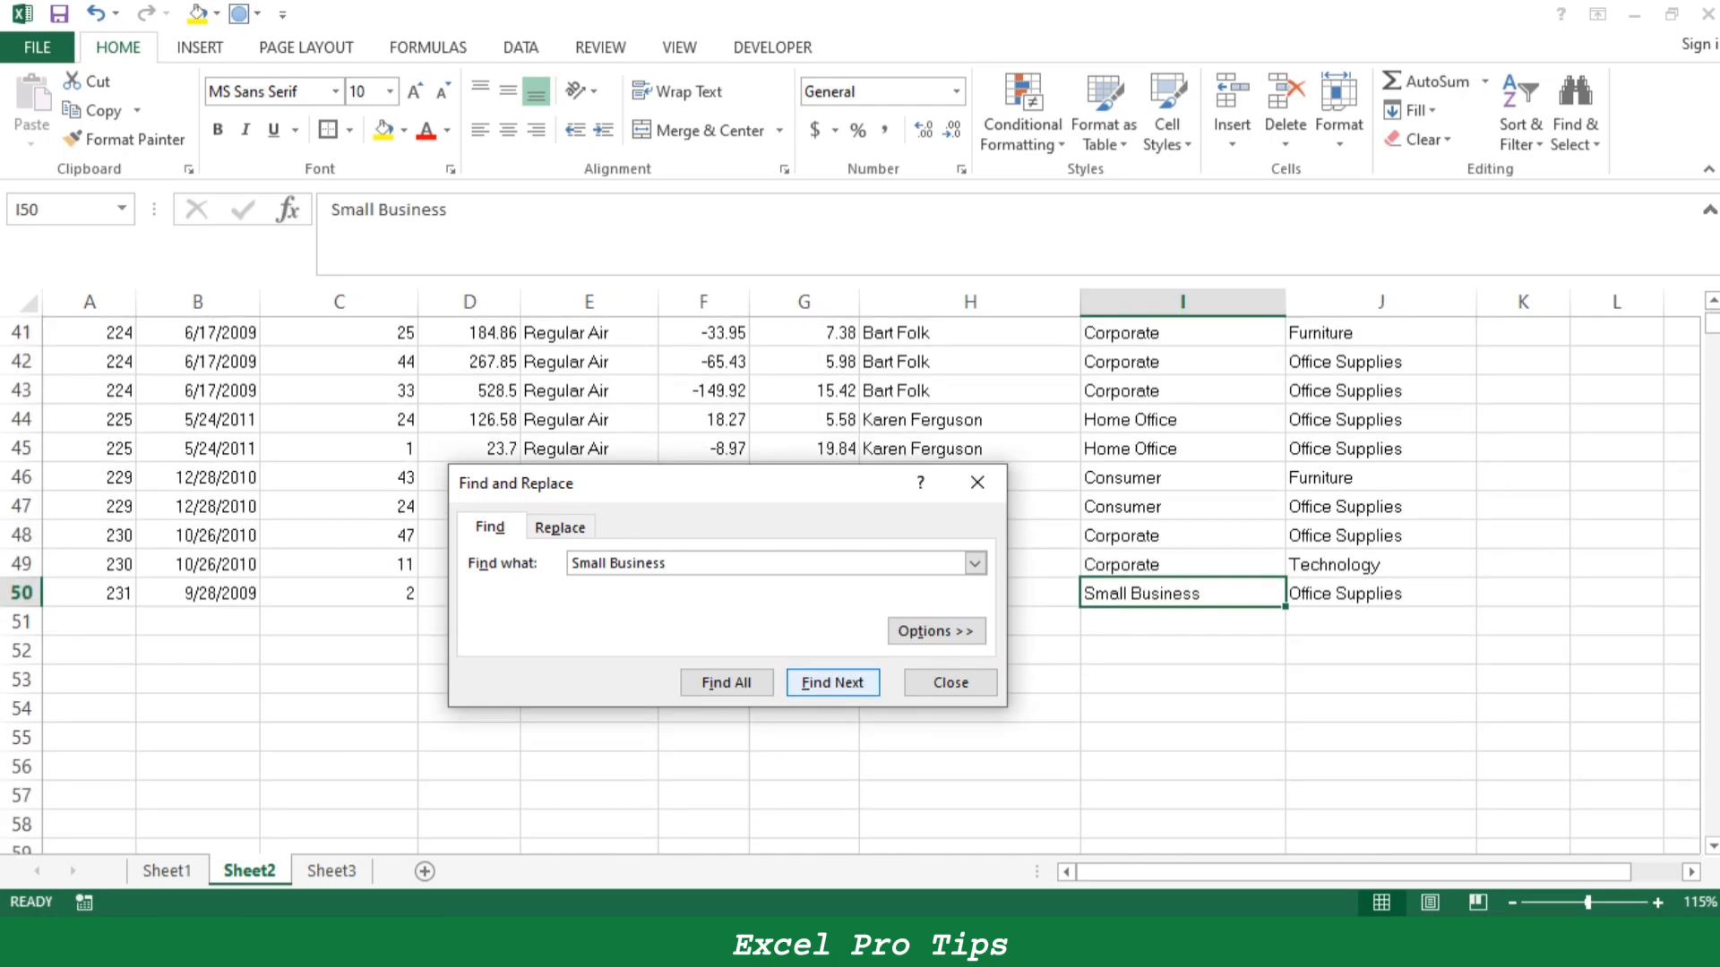
- Change the search text to "Office Supplies" and step through several of its matches on Sheet2
key("ctrl+a")
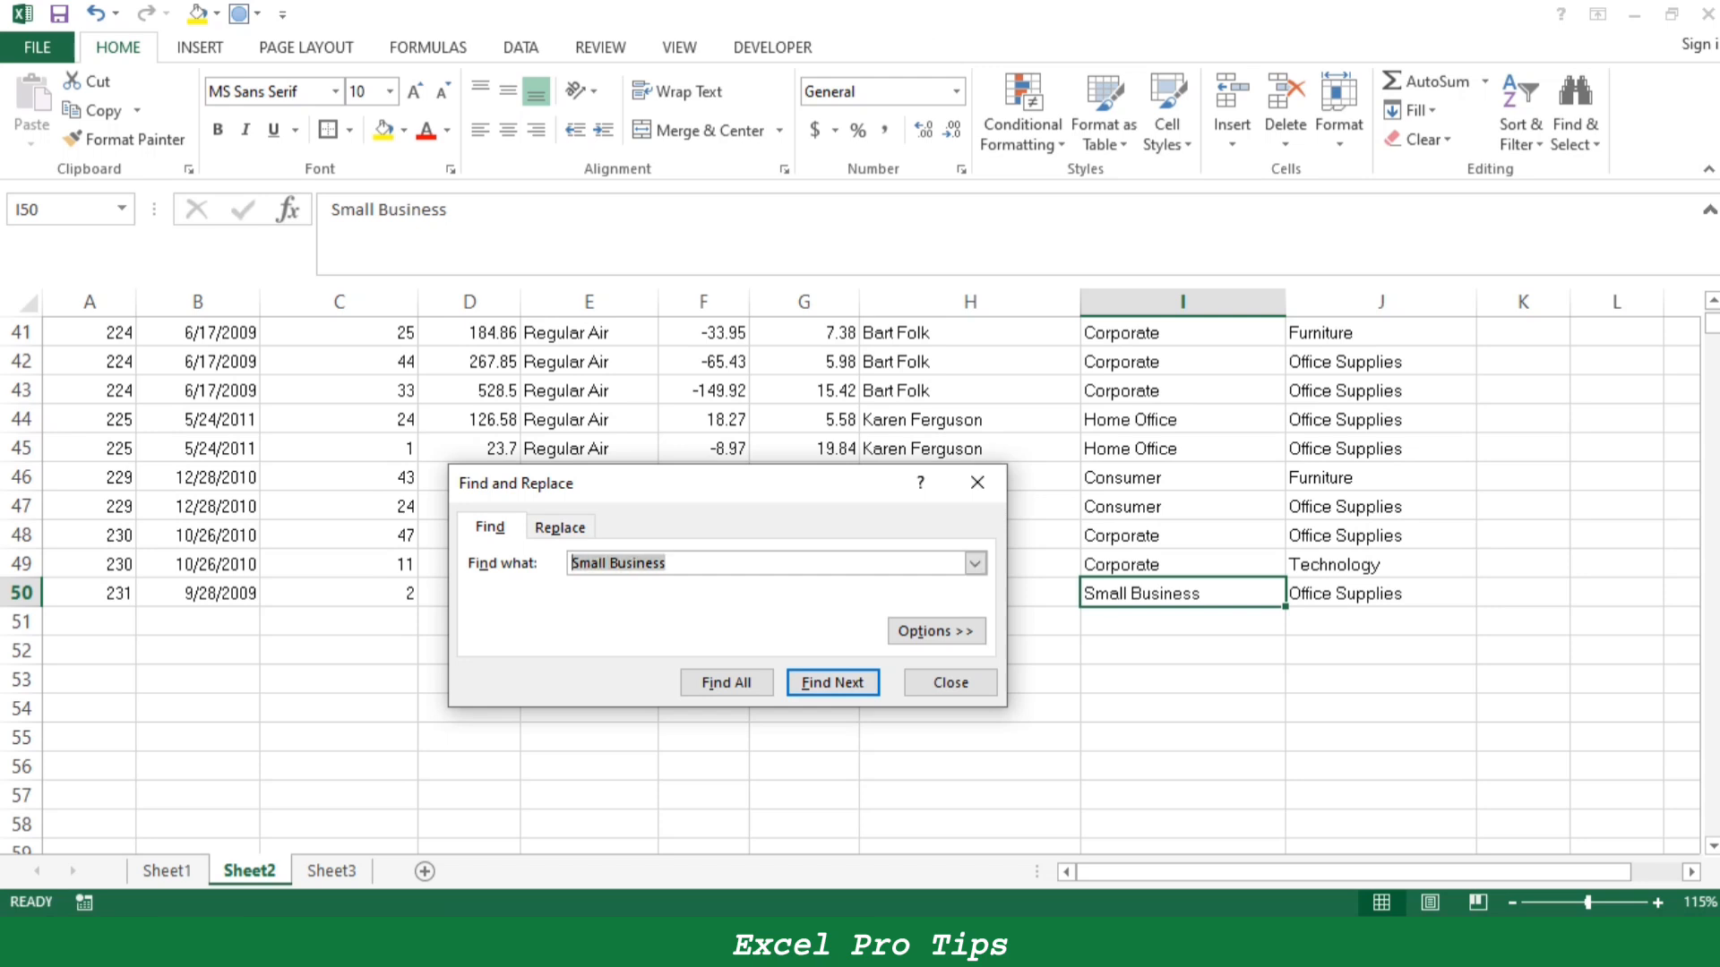
key("BackSpace")
type("Of")
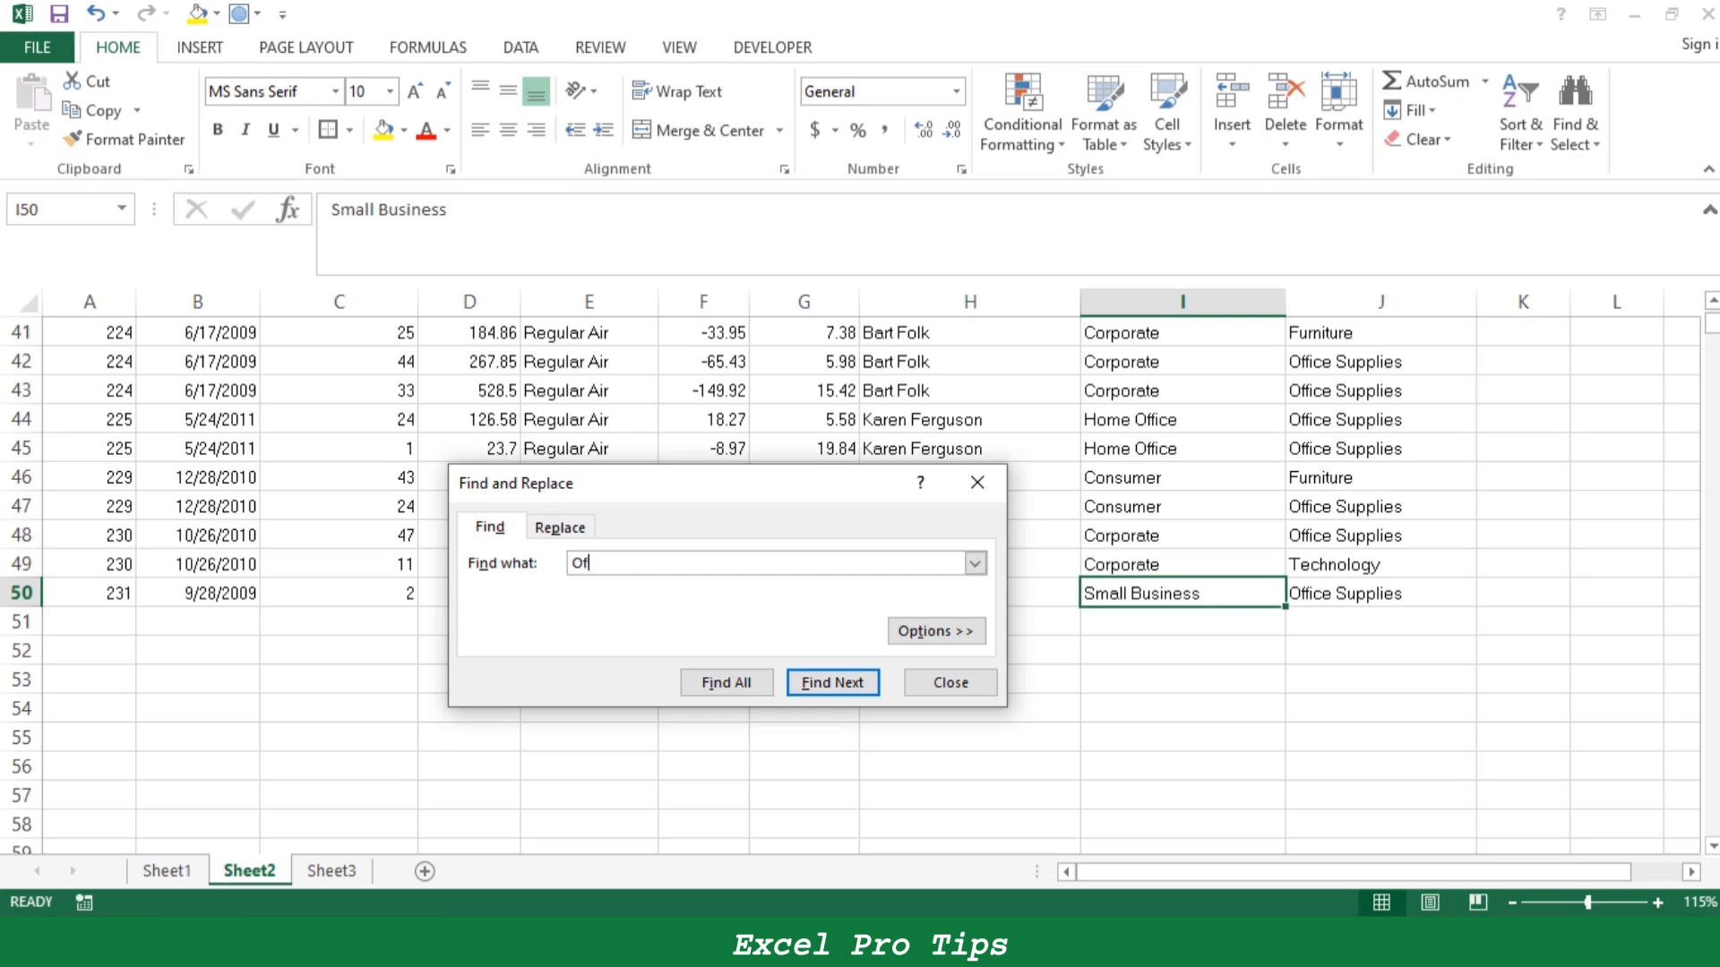
type("fice Supplies")
key("Return")
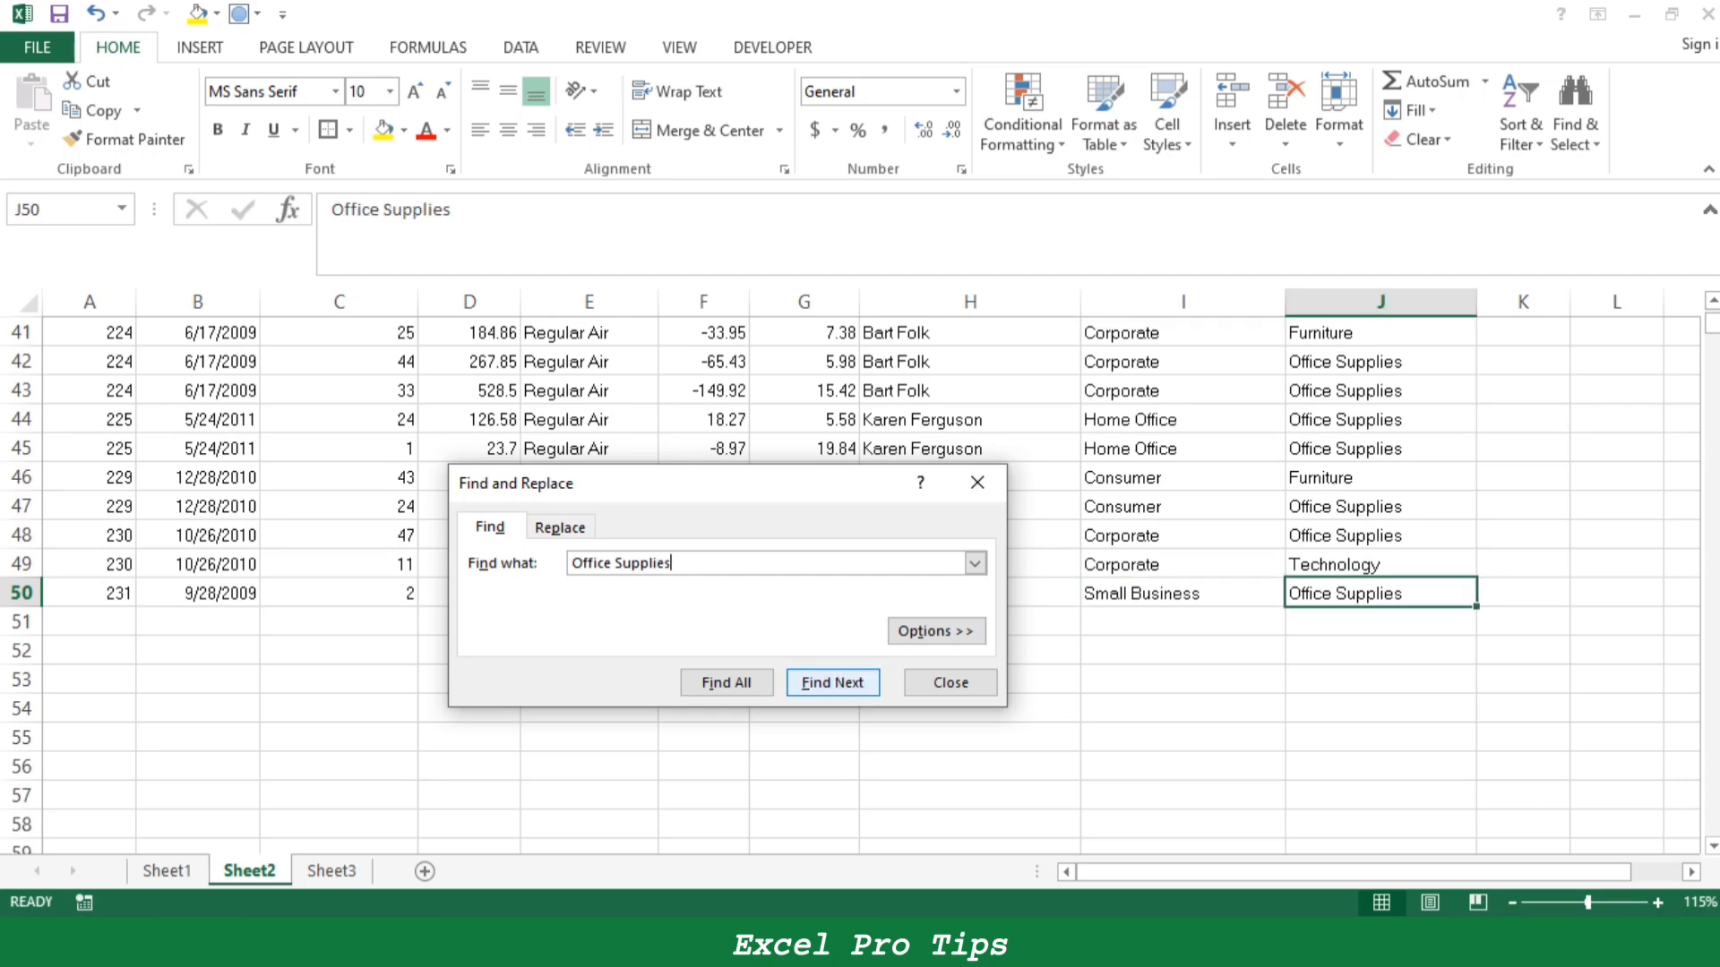
key("Return")
key("Return")
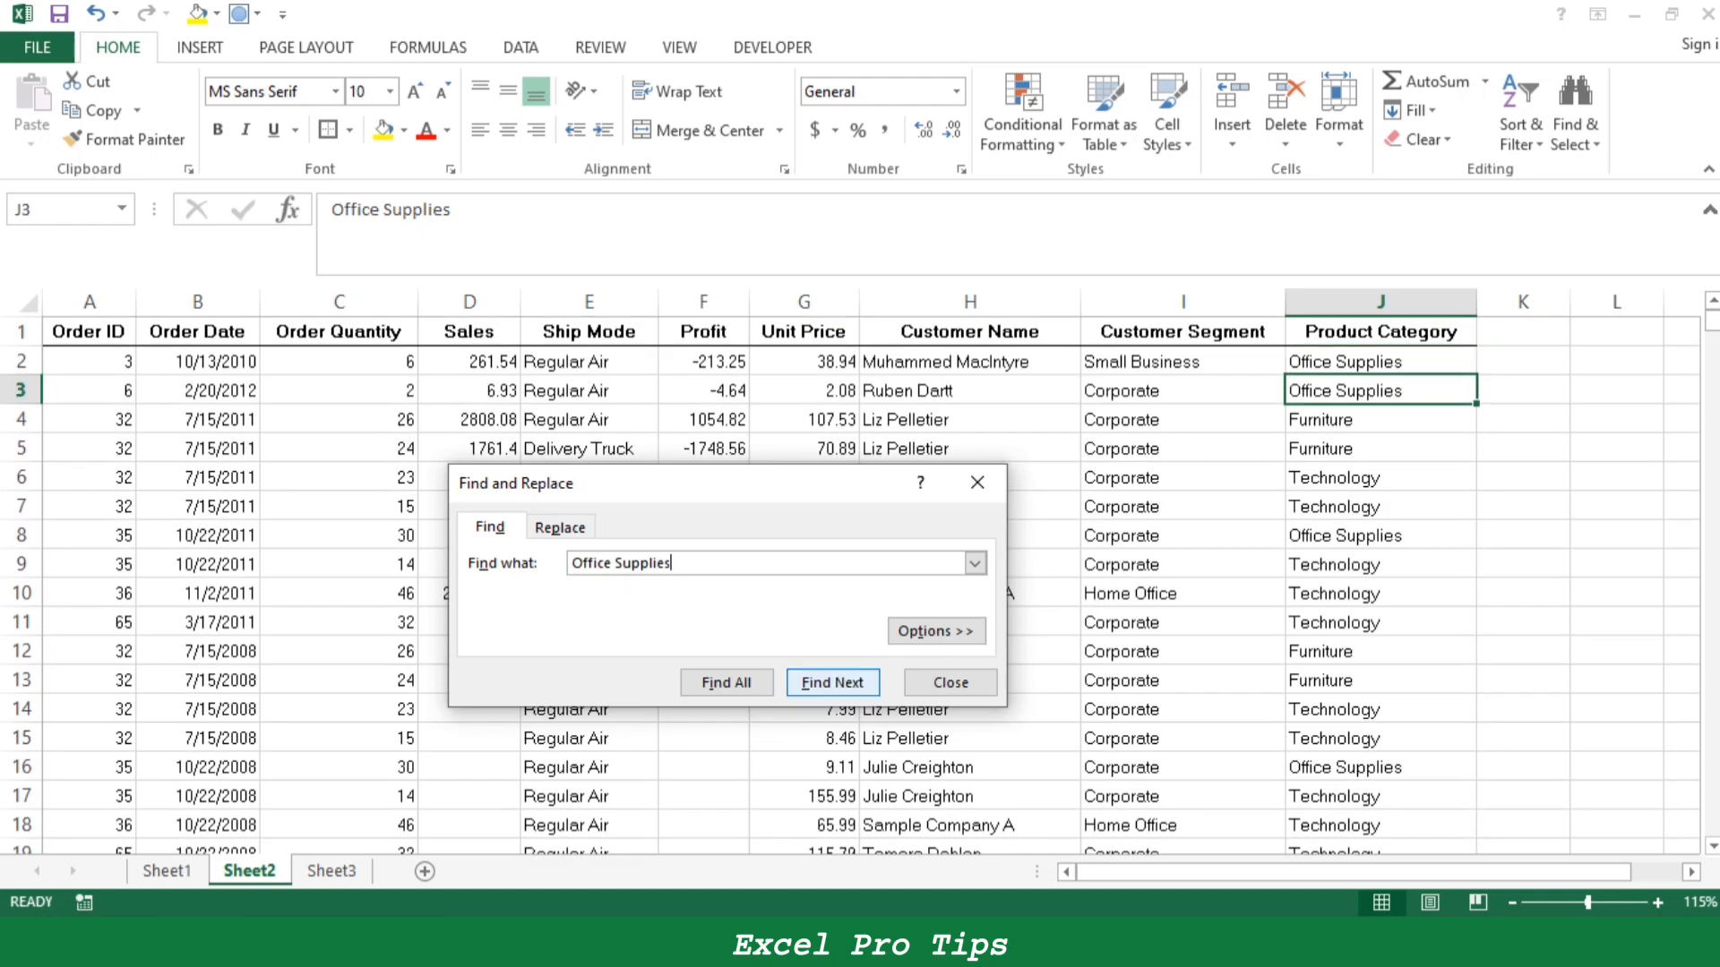
key("Return")
left_click(833, 683)
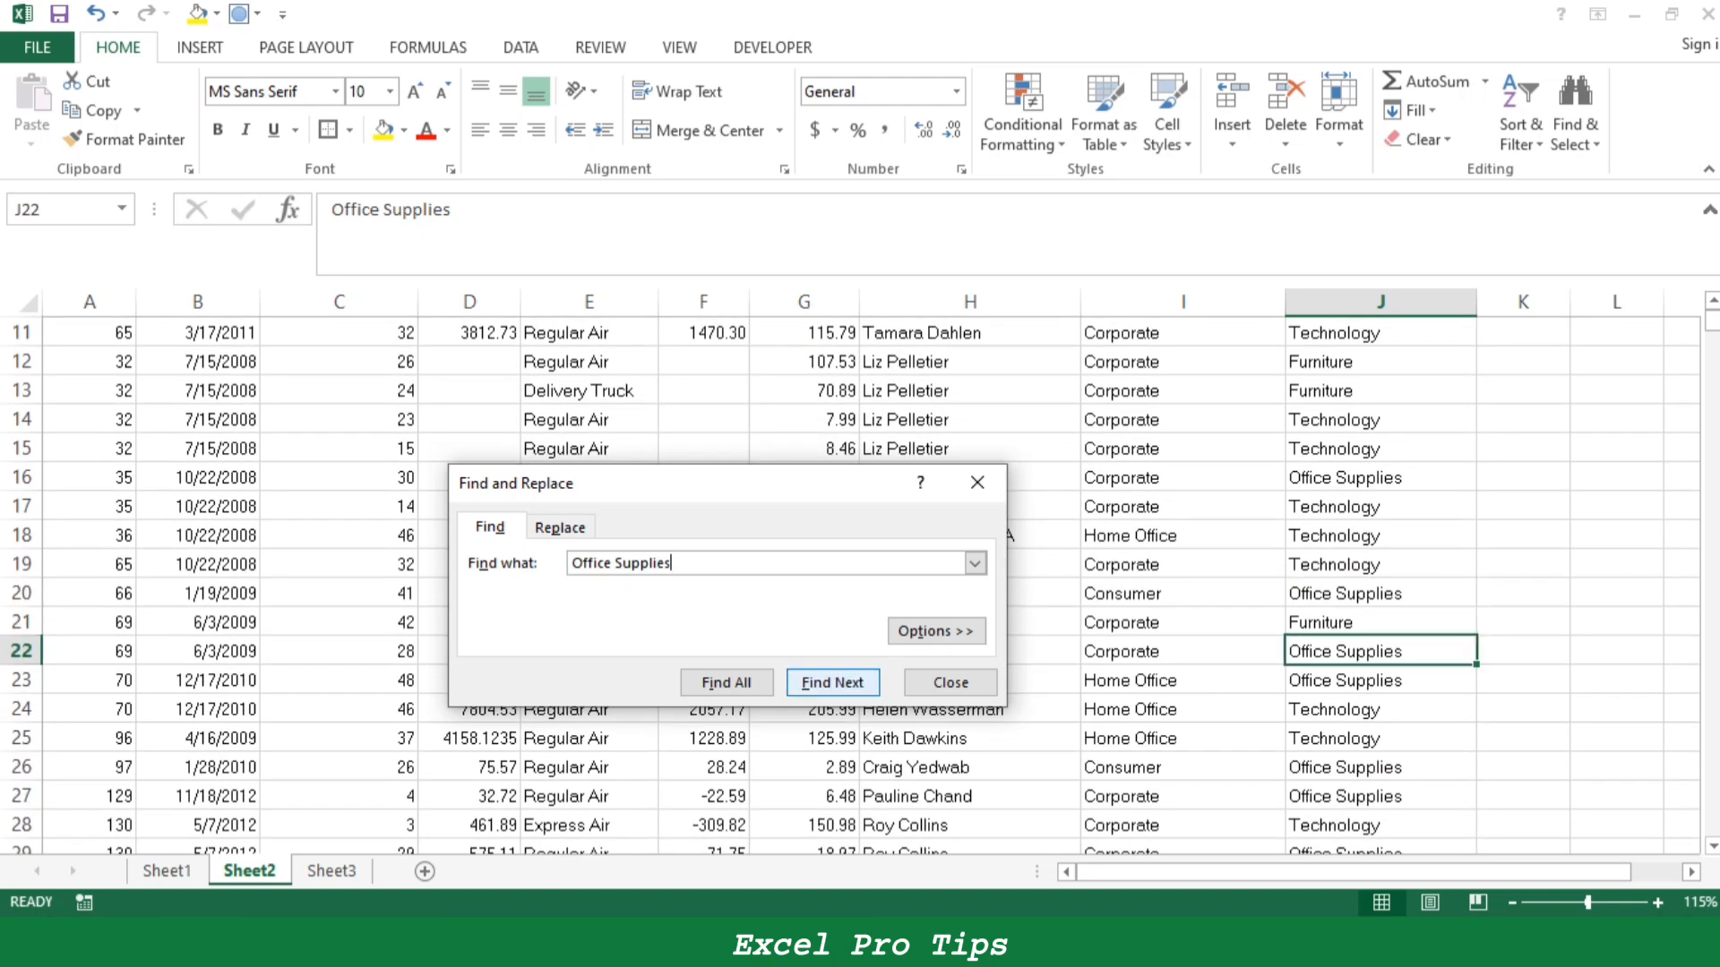
- List all cells containing "Office Supplies", look through the list and close the Find and Replace dialog
left_click(726, 683)
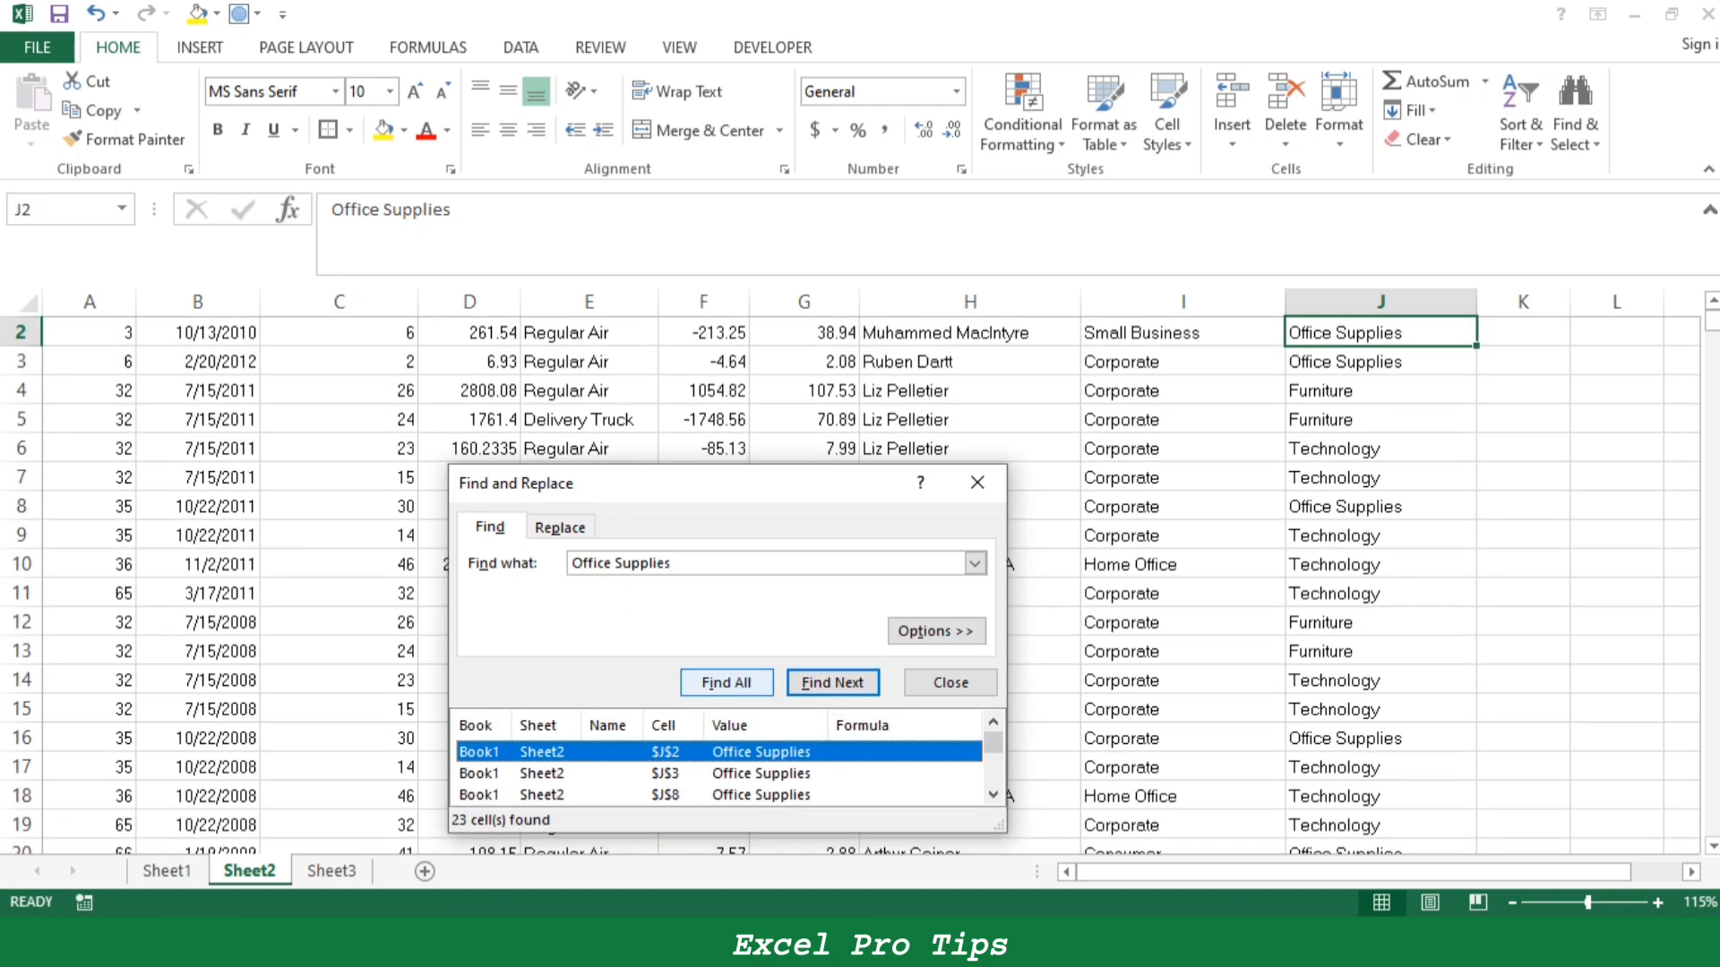
left_click_drag(994, 742, 993, 773)
left_click(977, 483)
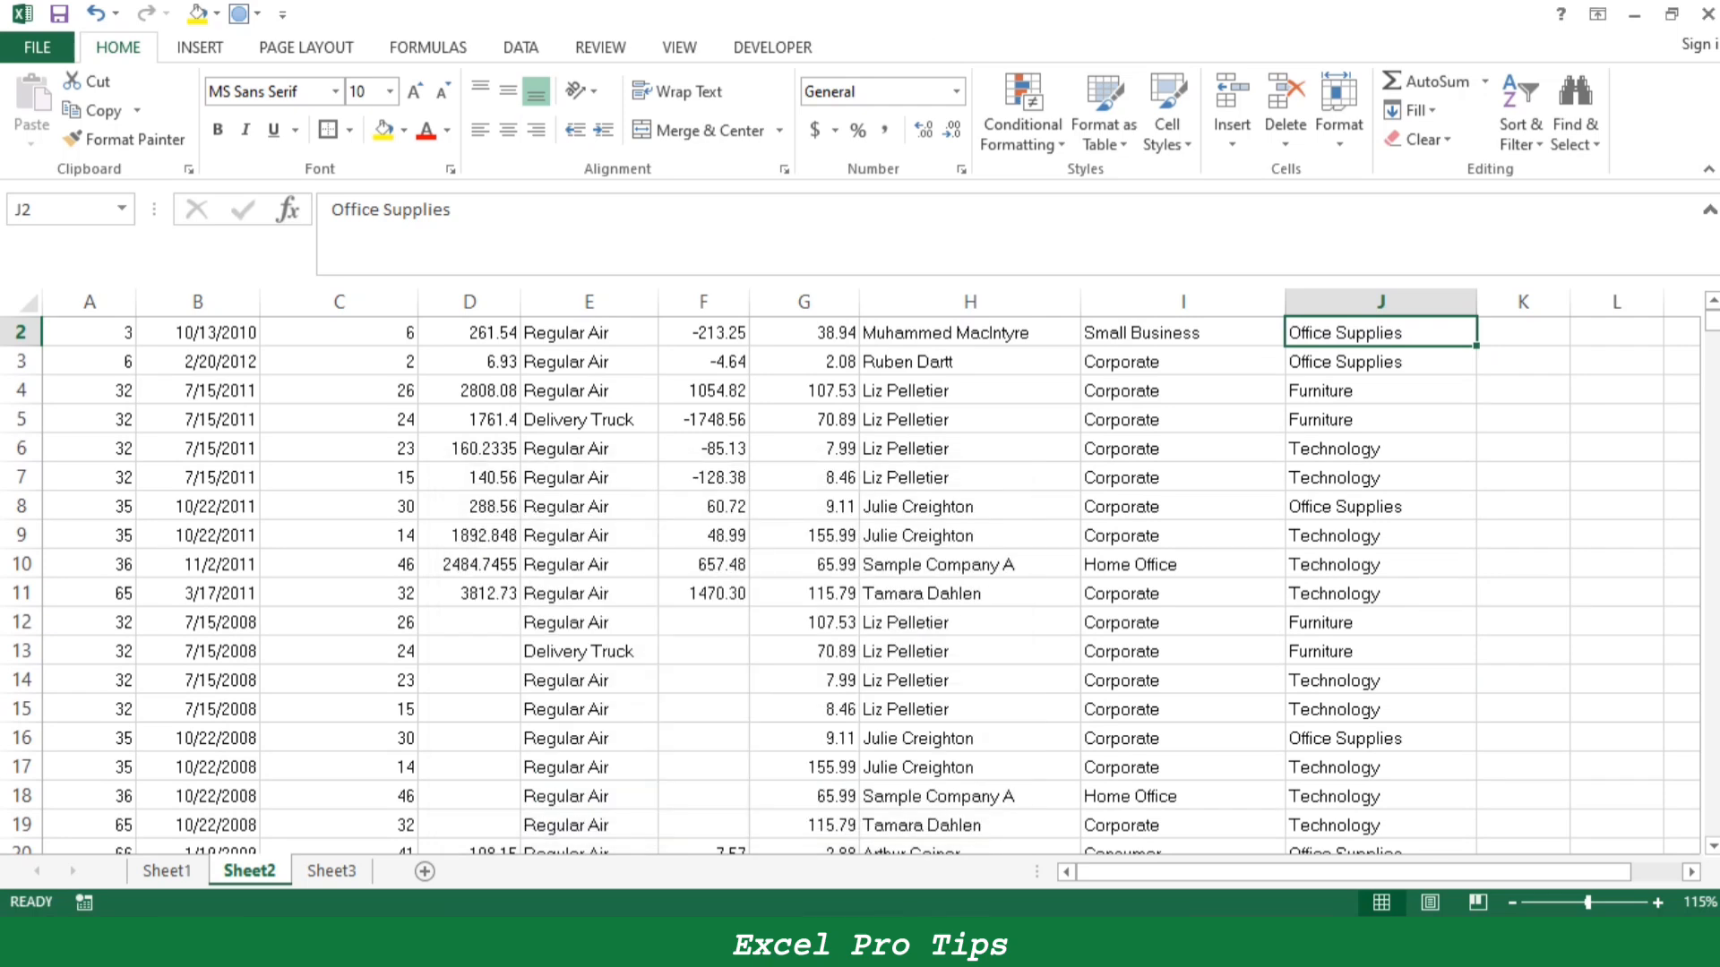
scroll(977, 483, "up", 1)
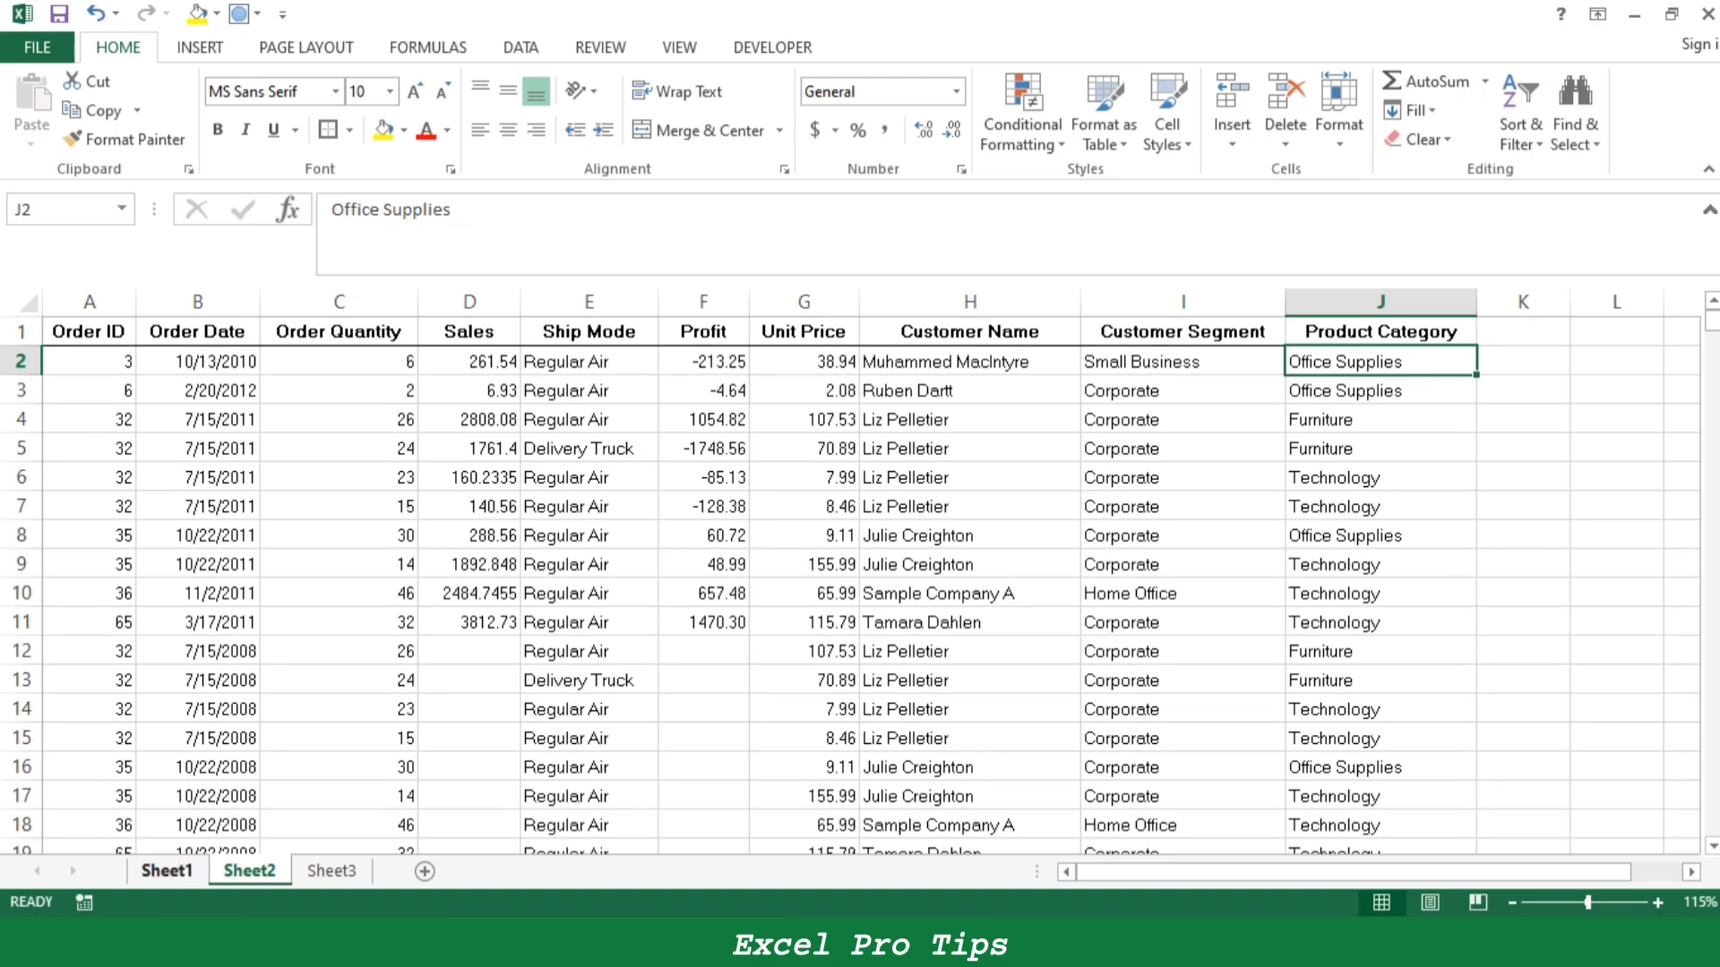
- Fill the Ctrl+F entry on Sheet1, cells B10:C11, with yellow and select the Ctrl+G entry, B12:C13
left_click(166, 871)
left_click(384, 131)
scroll(849, 587, "down", 1)
left_click_drag(275, 636, 441, 672)
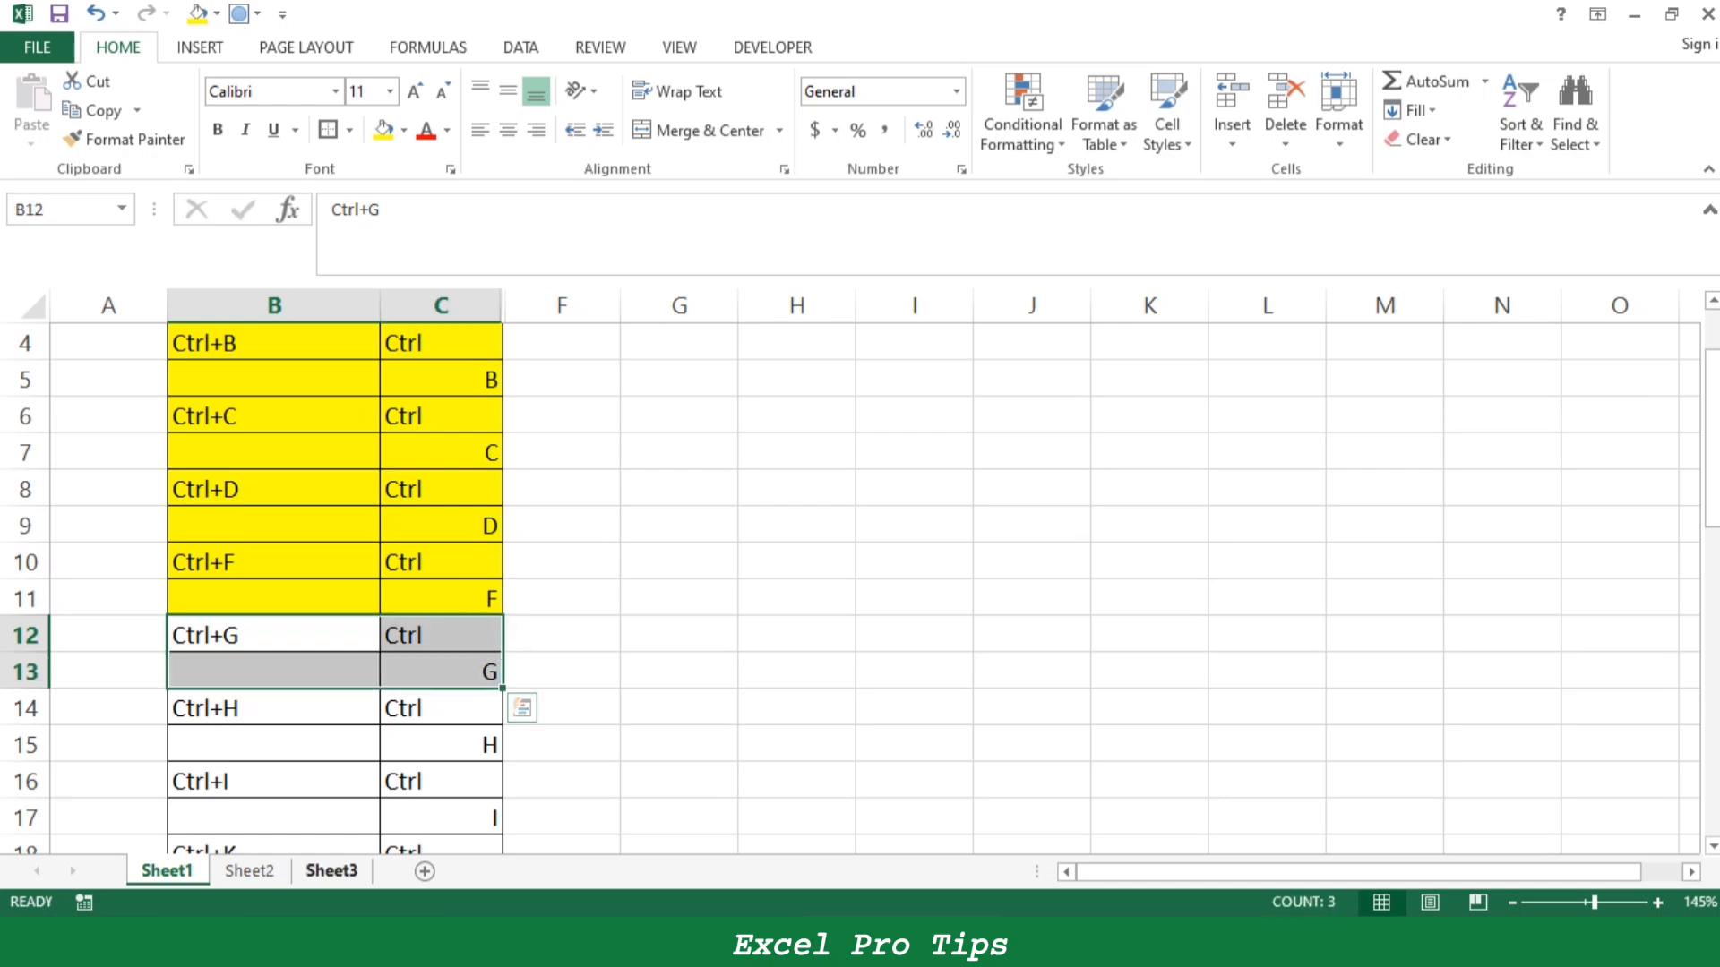
- Select the whole shortcut list on Sheet1, from the Shortcut Keys header down to the Ctrl+Z entry
left_click(249, 870)
left_click(166, 870)
scroll(849, 586, "up", 1)
left_click_drag(335, 347, 441, 783)
scroll(849, 587, "up", 9)
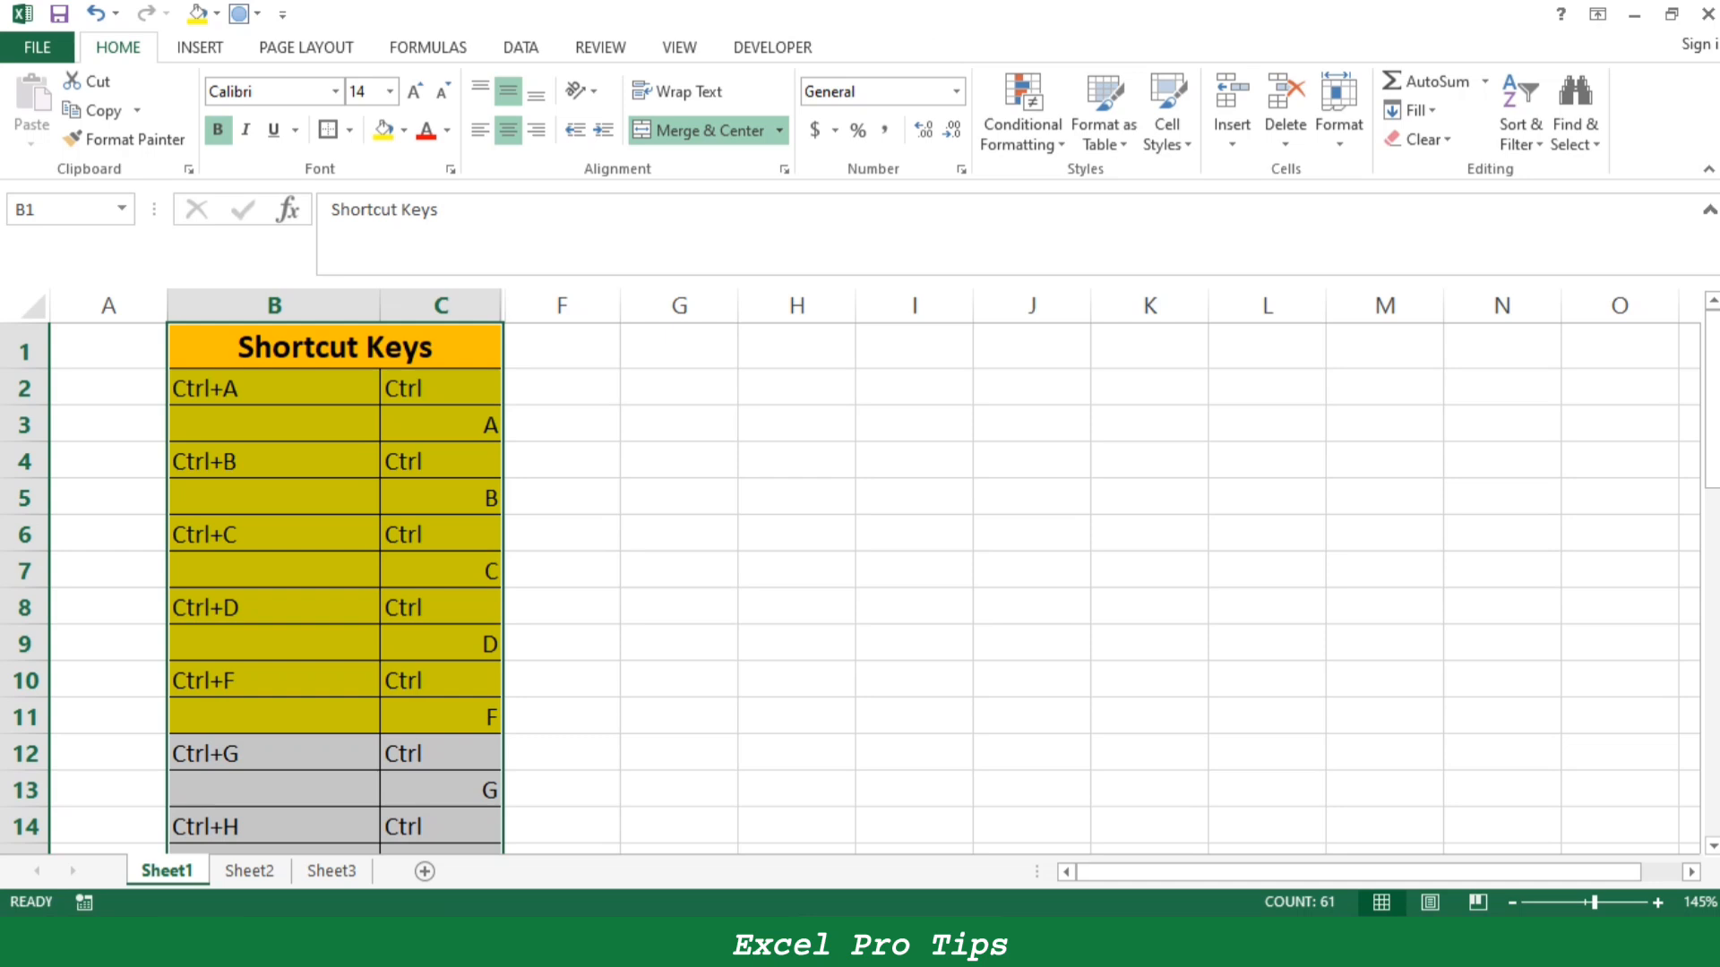
- Use Go To Special with the Blanks option to select only the empty cells in the shortcut list
key("ctrl+g")
left_click_drag(913, 345, 724, 349)
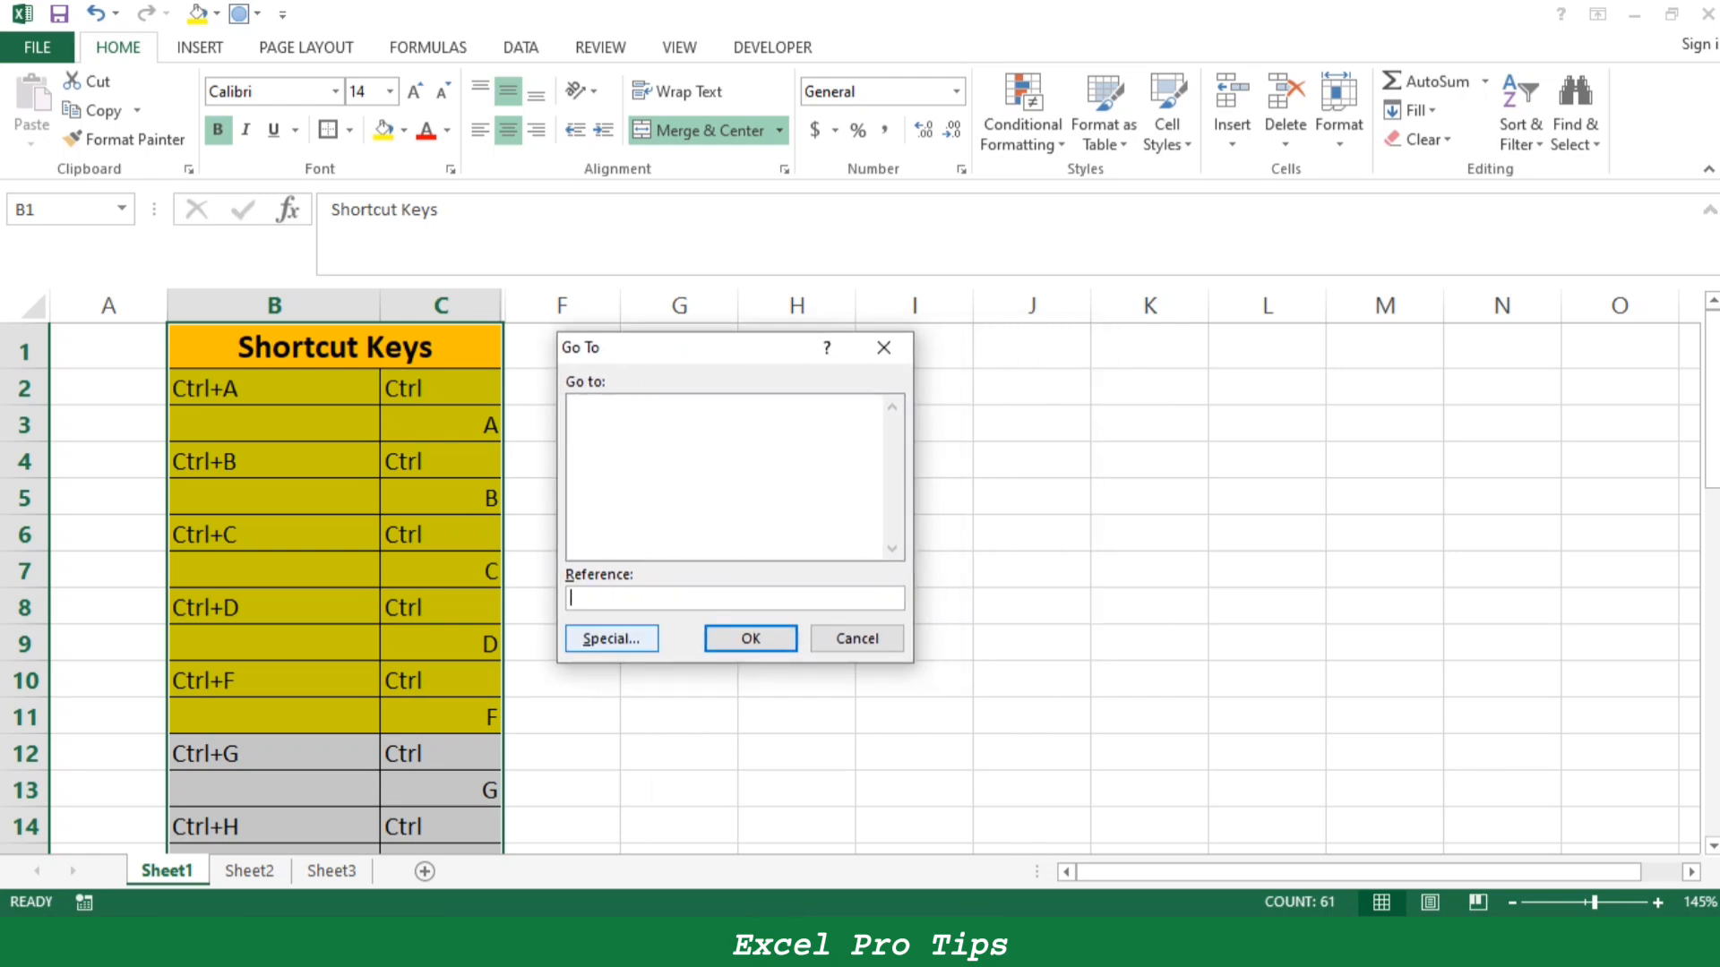
key("alt+s")
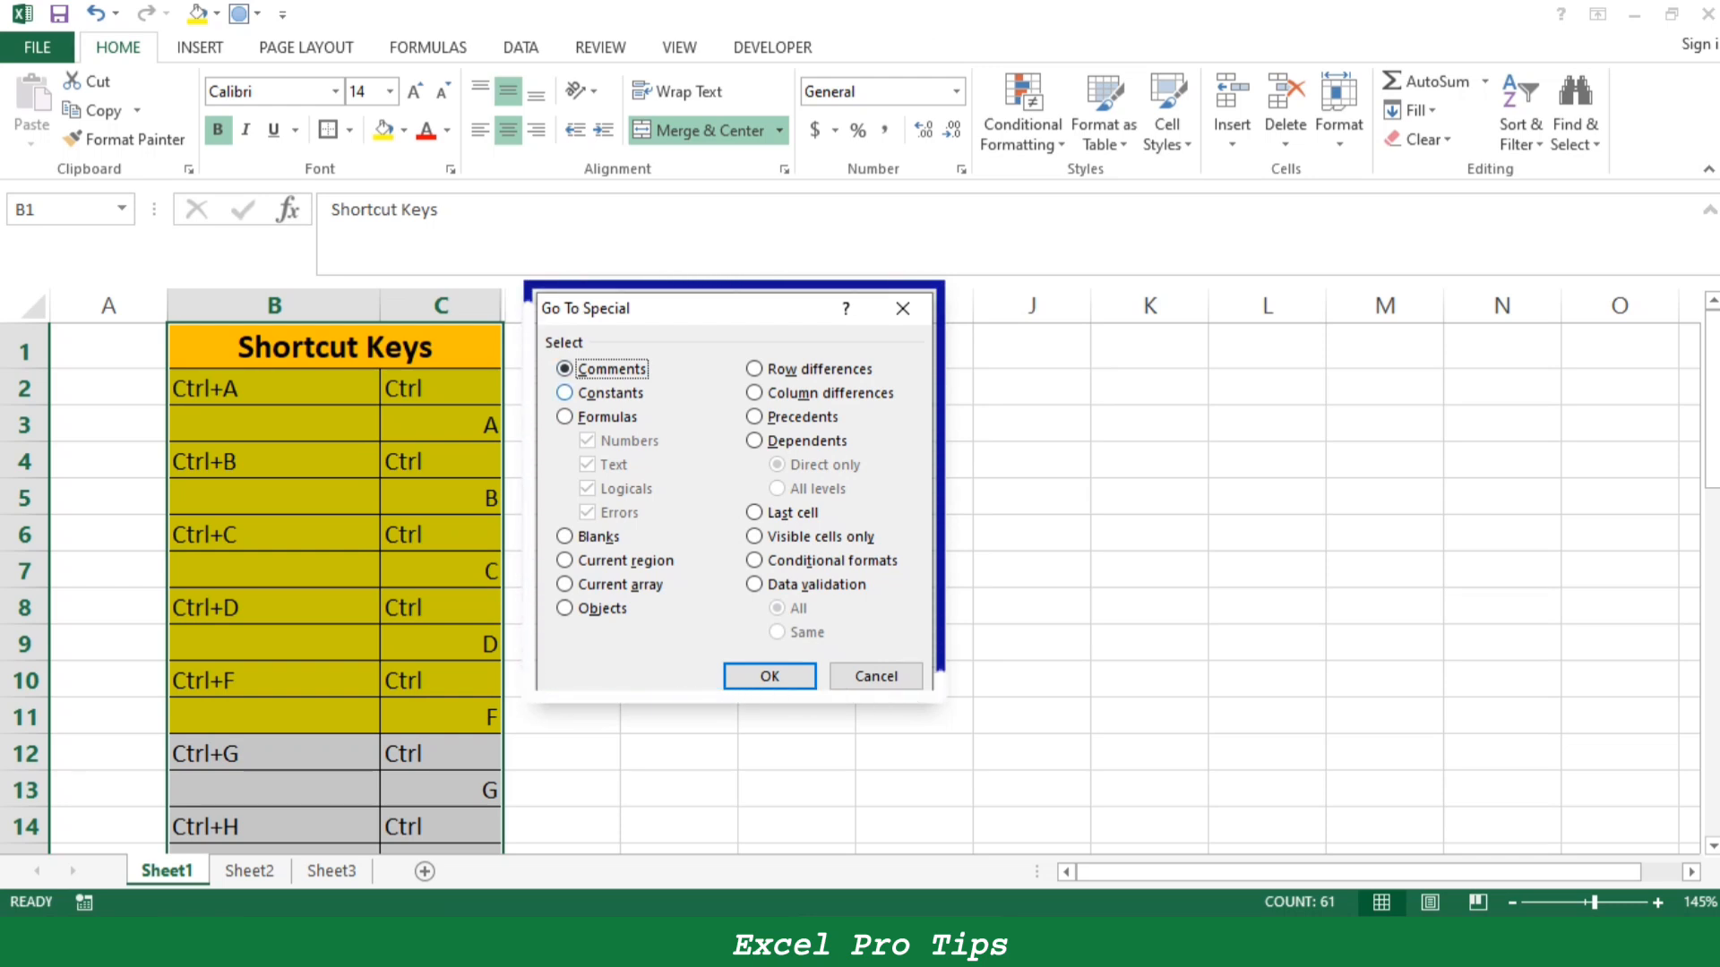
key("alt+o")
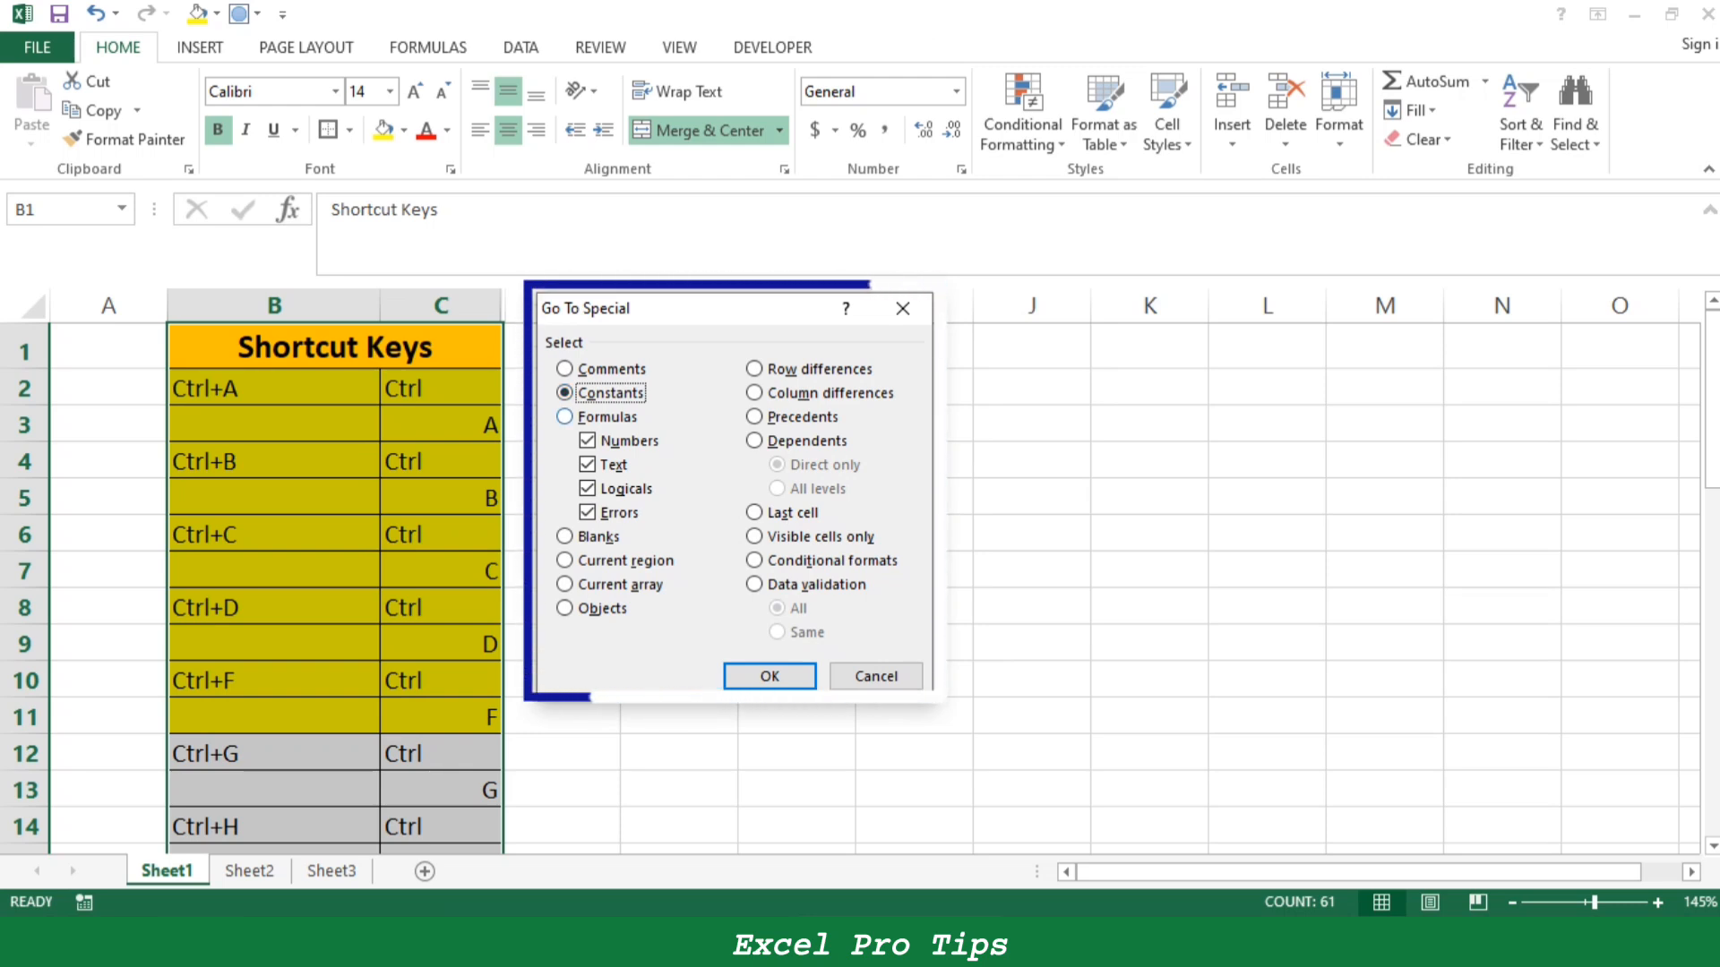
key("alt+f")
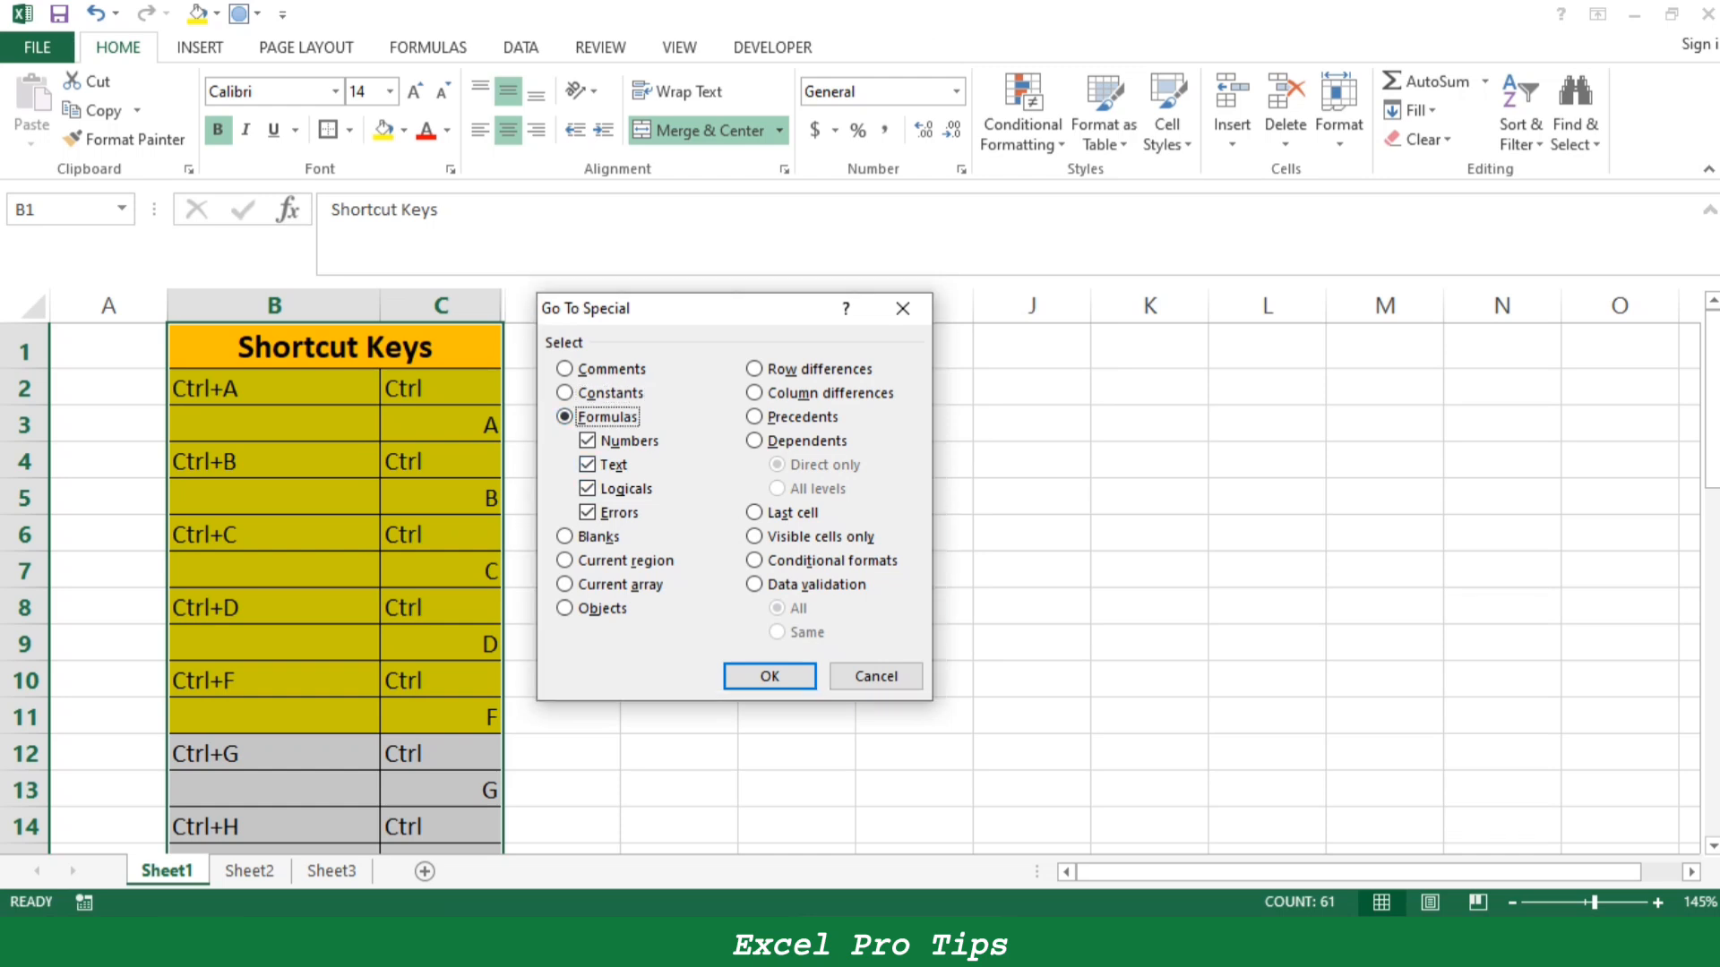
key("alt+k")
key("Return")
scroll(851, 586, "down", 13)
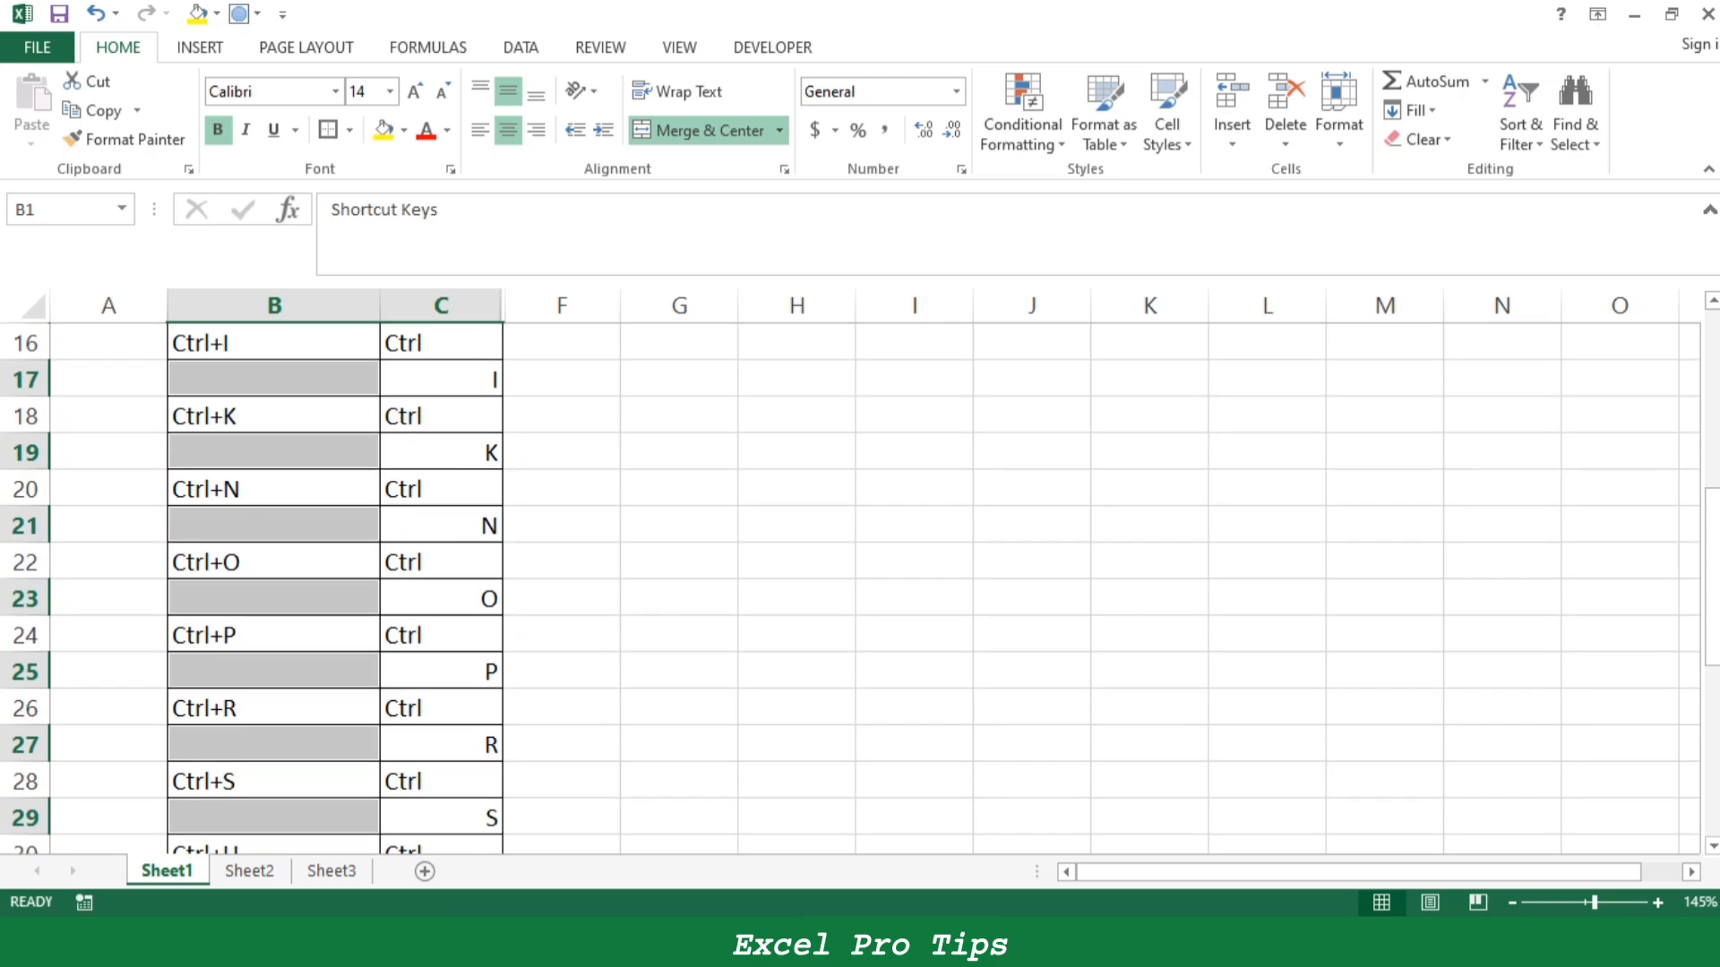
scroll(851, 587, "up", 4)
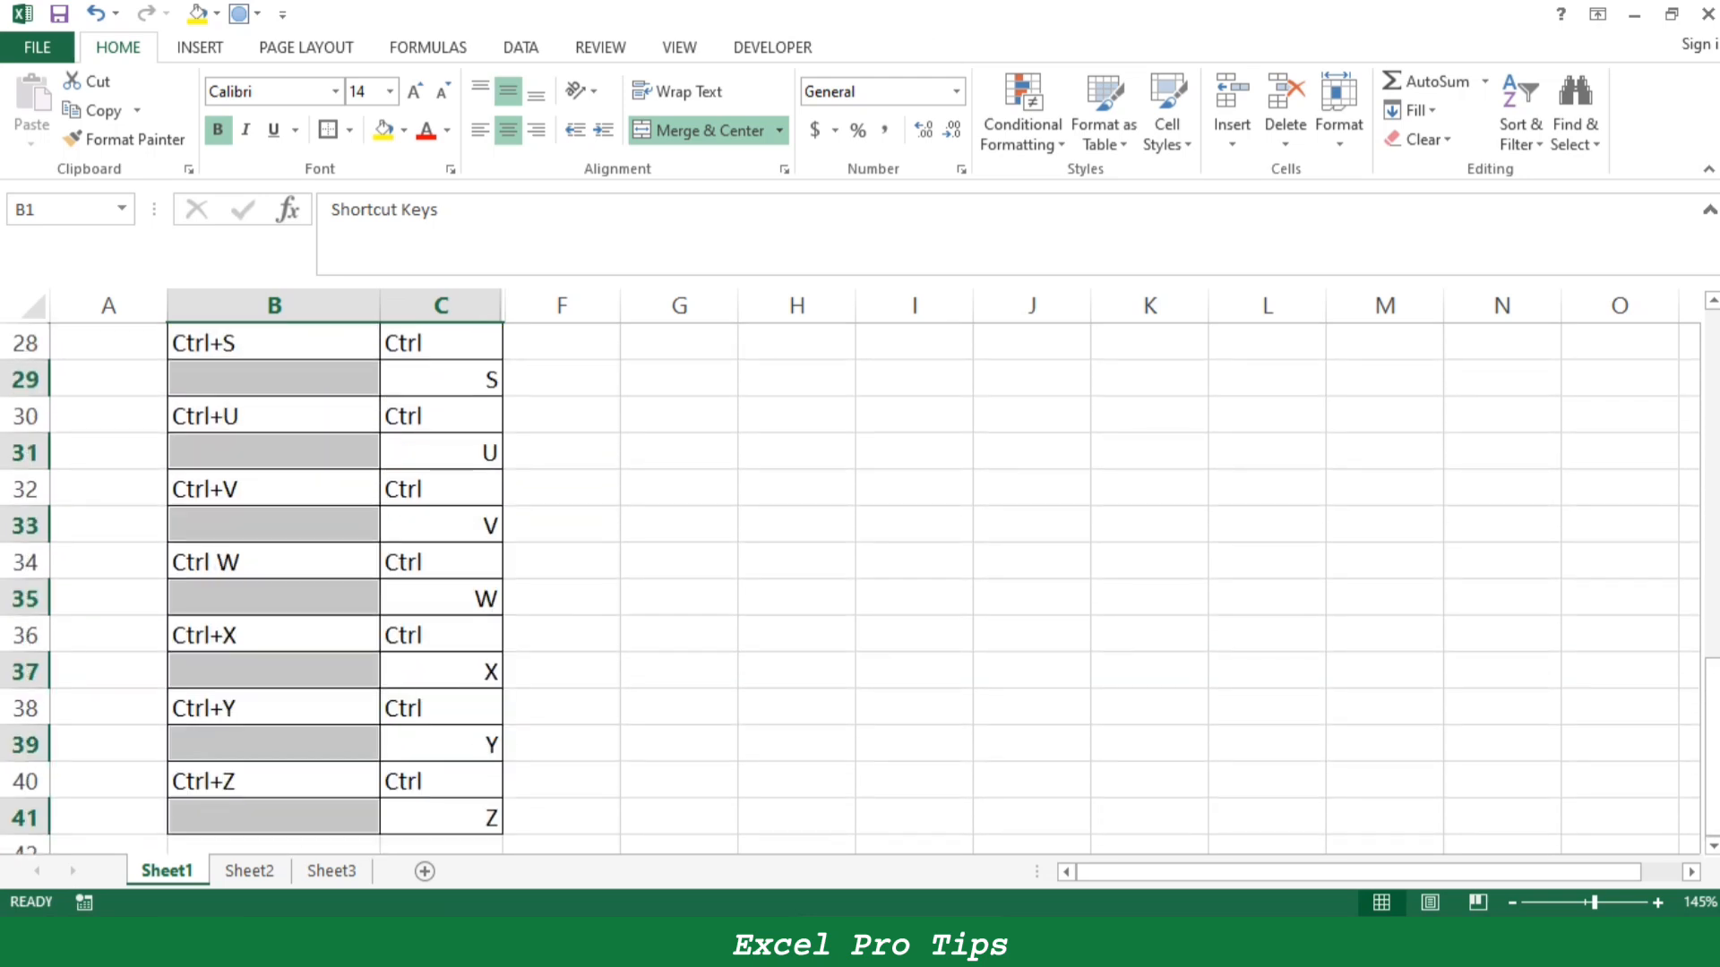
- Fill the selected blank cells with red, look through the coloured list and undo the fill
left_click(404, 130)
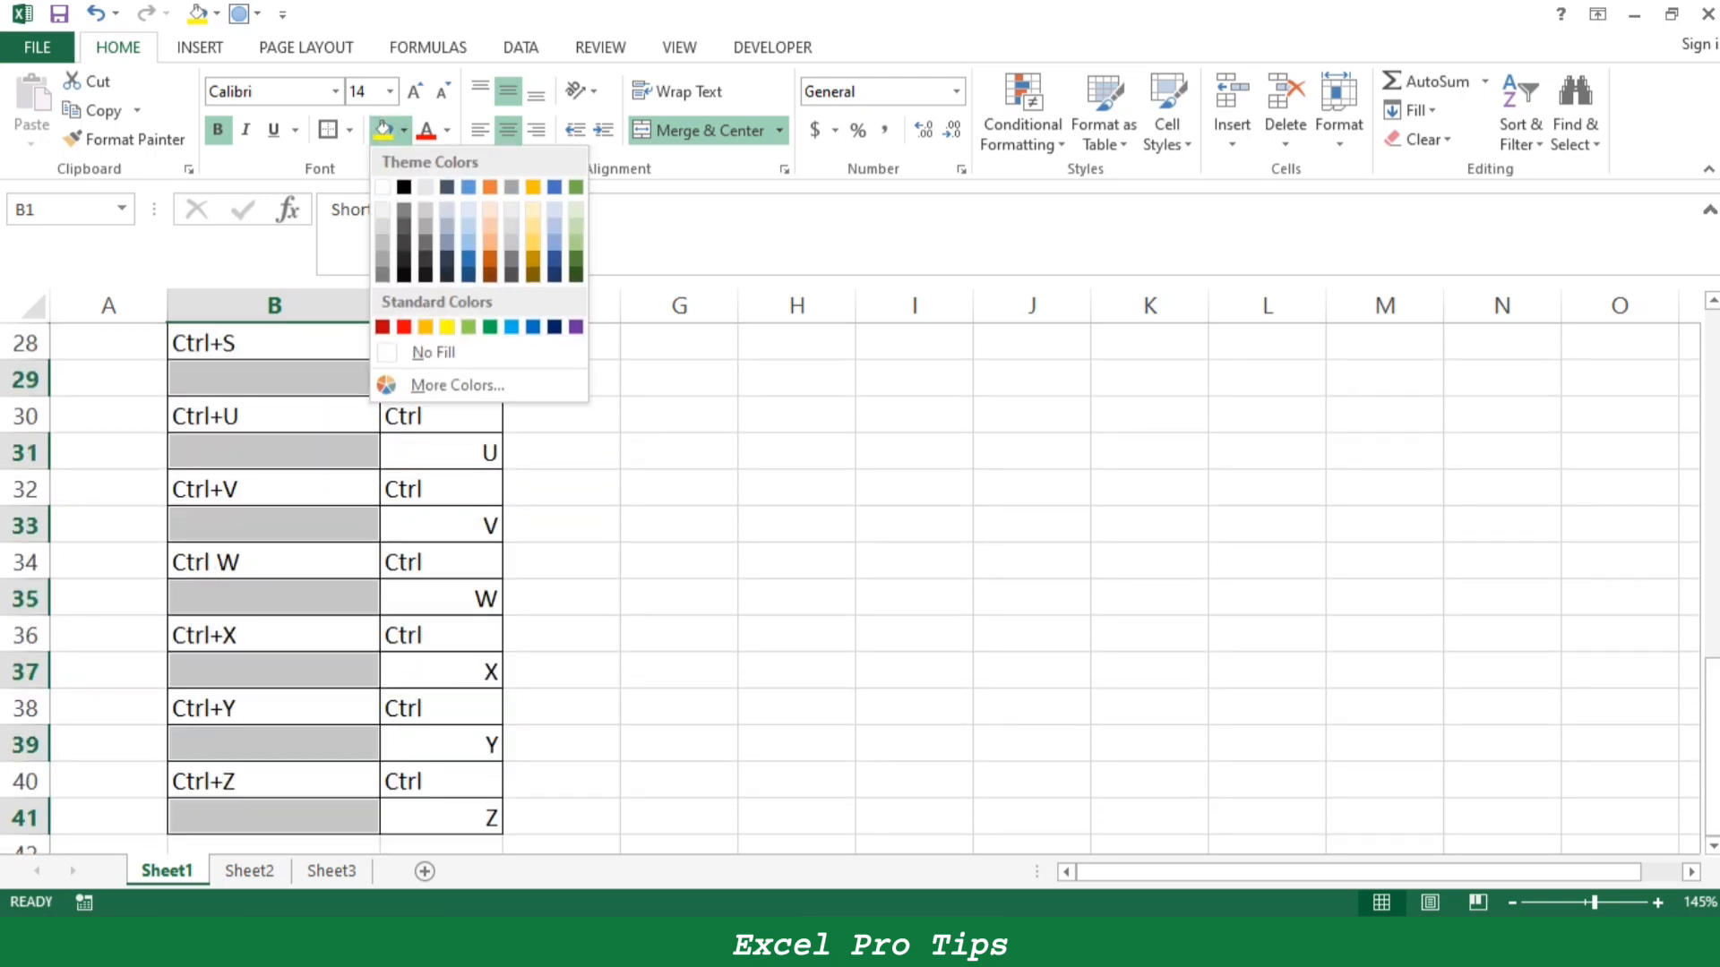
left_click(404, 327)
scroll(562, 461, "up", 9)
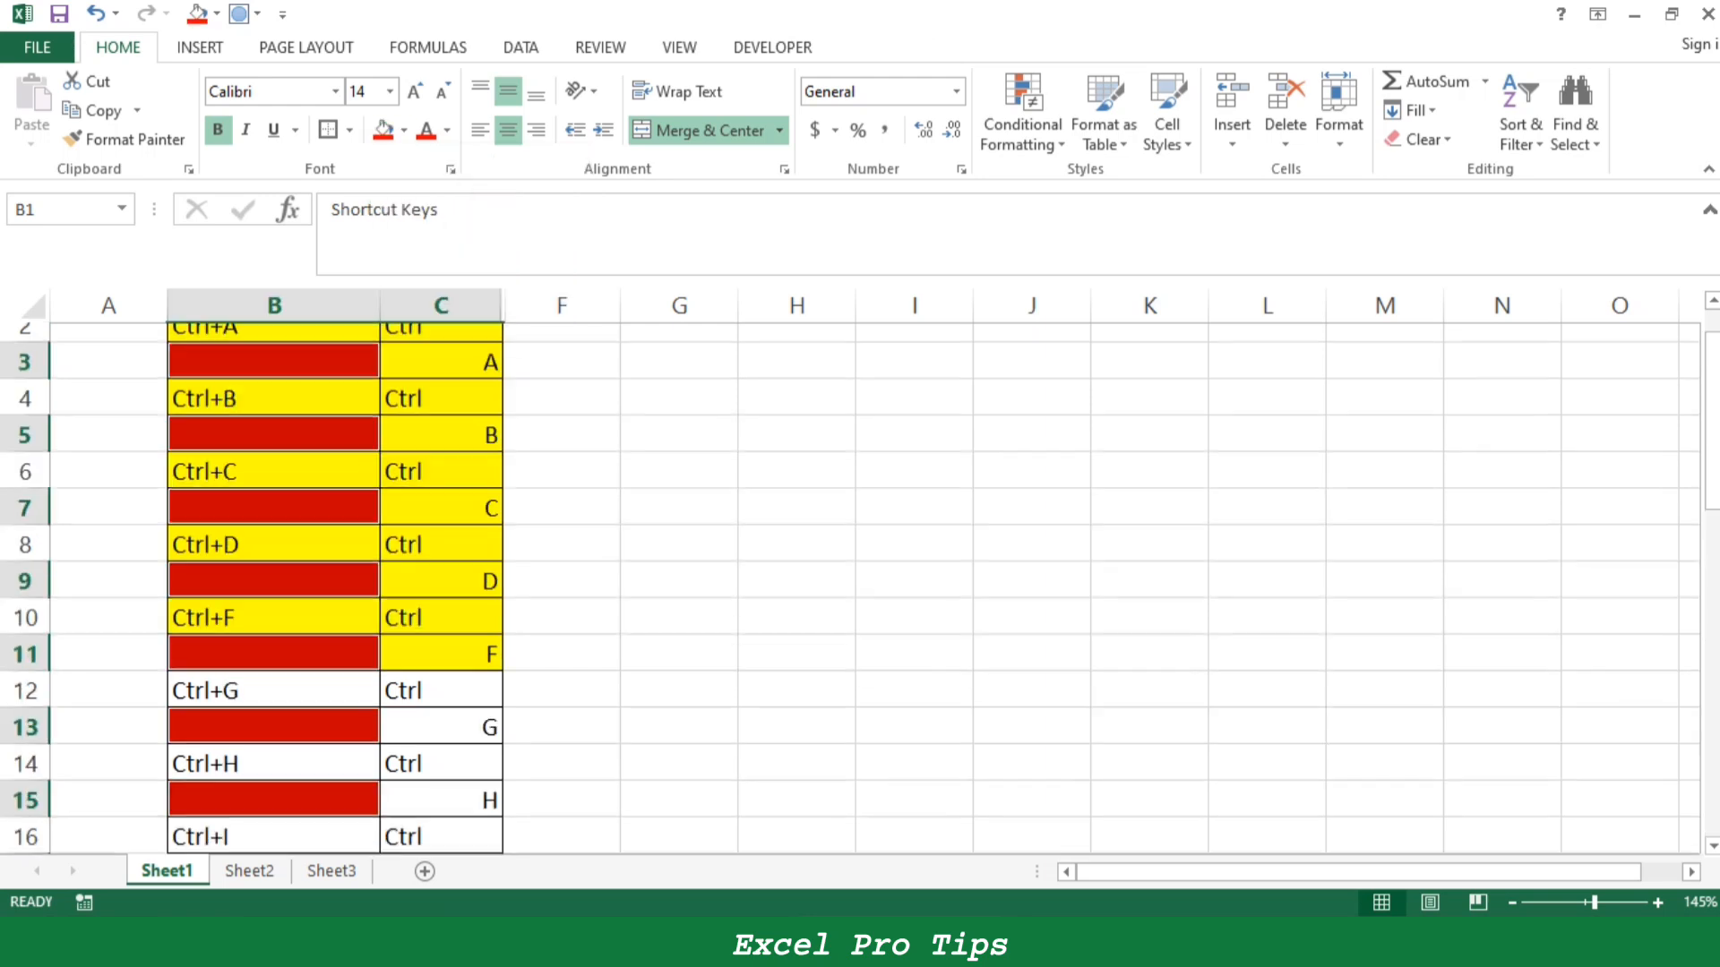
left_click(562, 460)
scroll(562, 461, "down", 1)
scroll(851, 588, "down", 9)
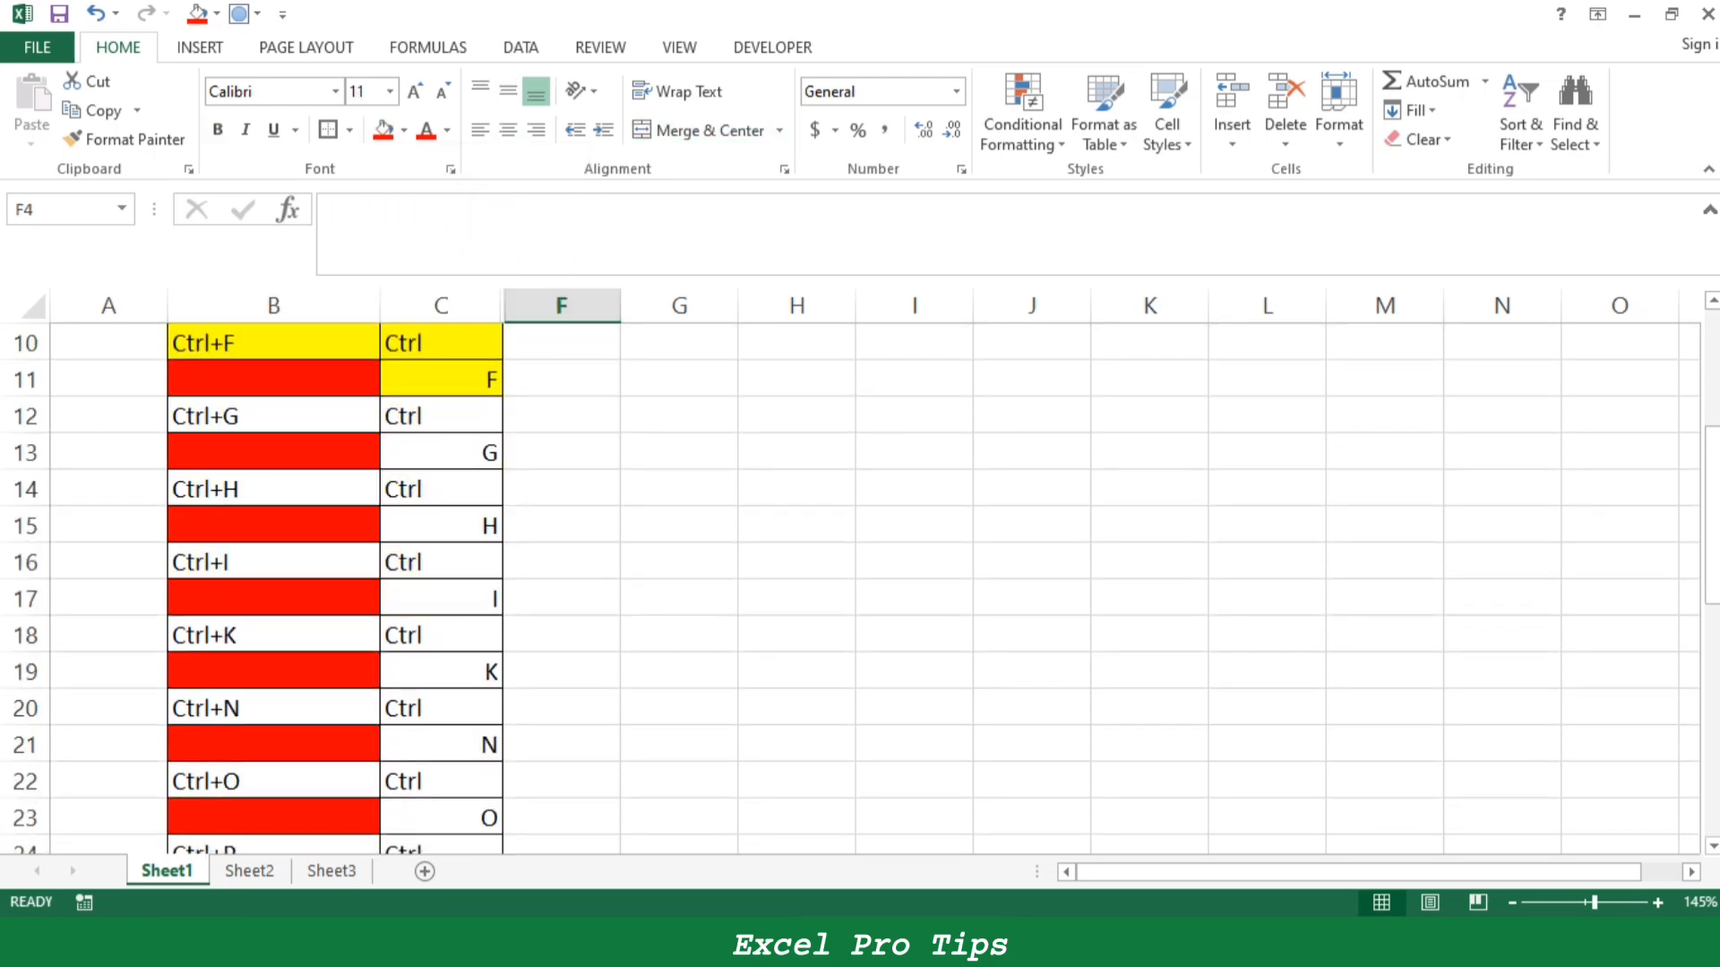
scroll(851, 589, "down", 1)
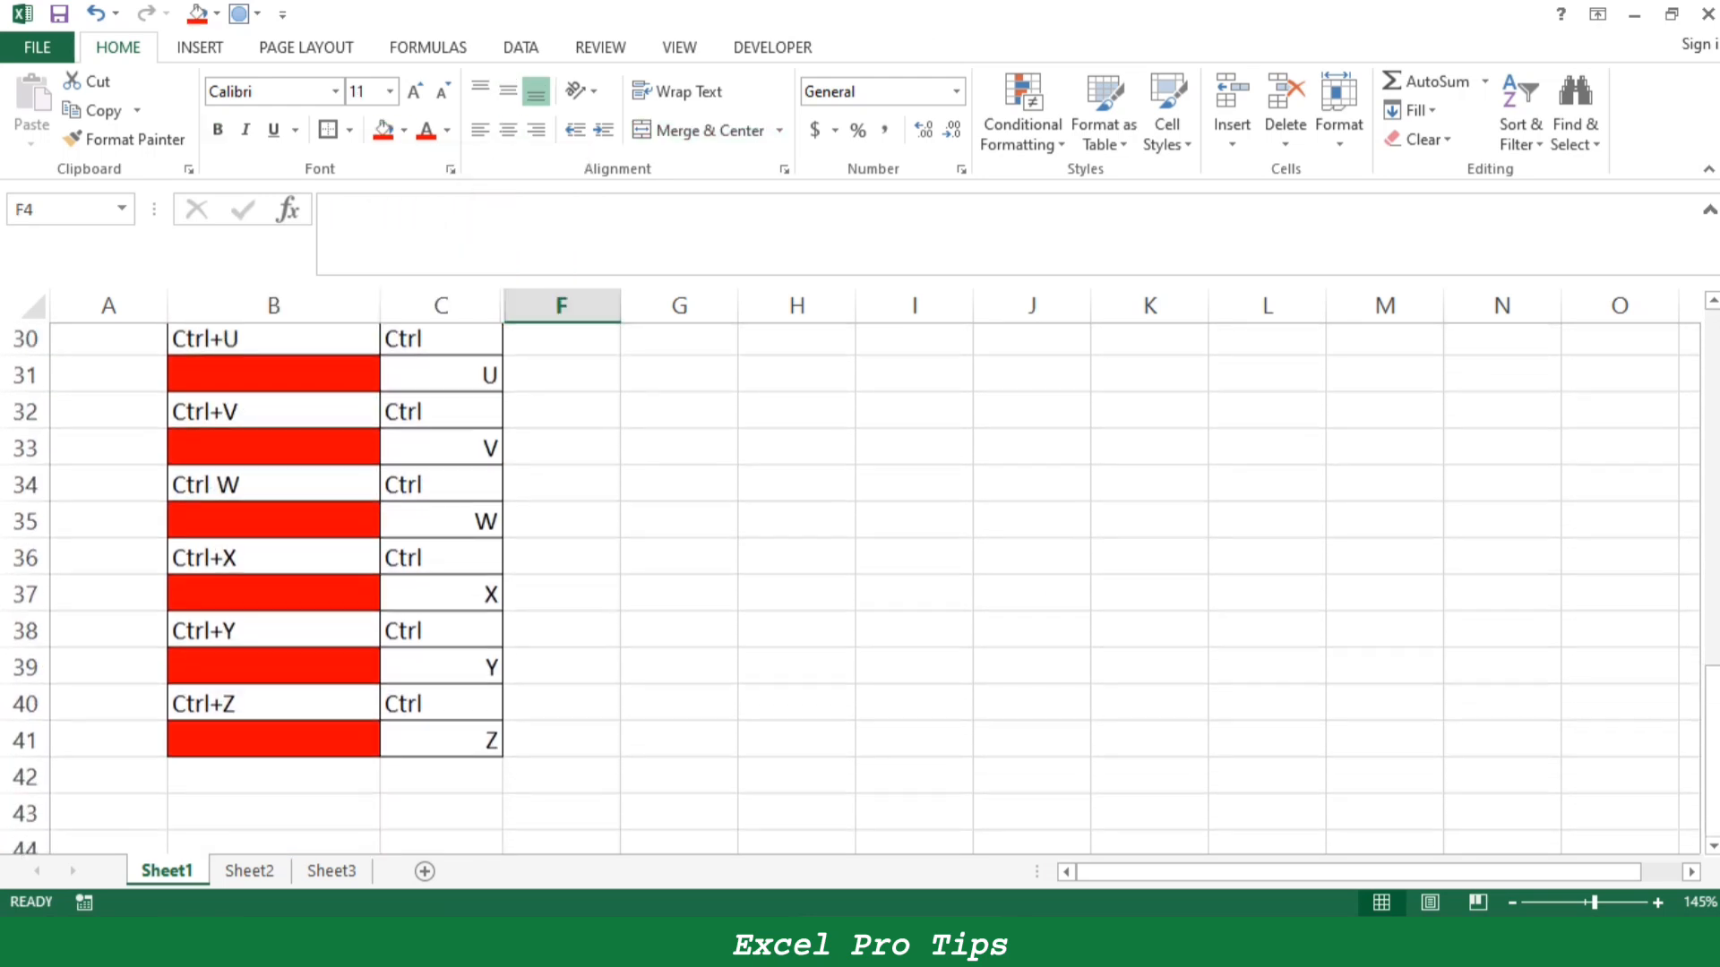
scroll(851, 589, "up", 10)
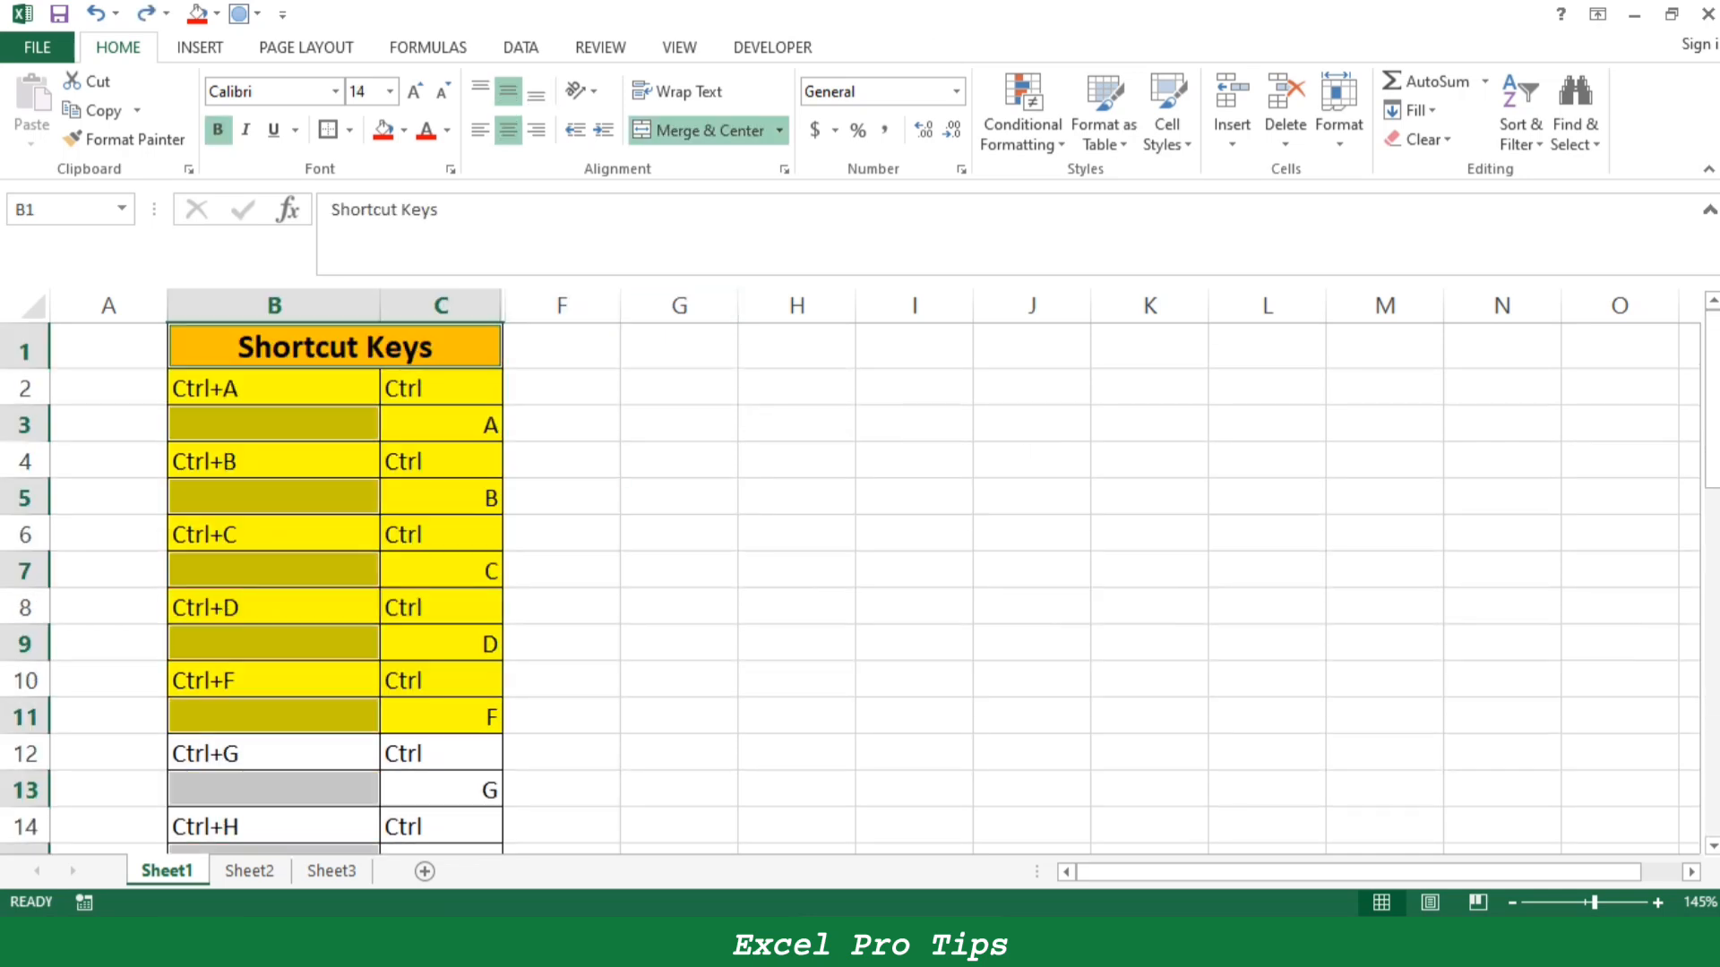
left_click(441, 461)
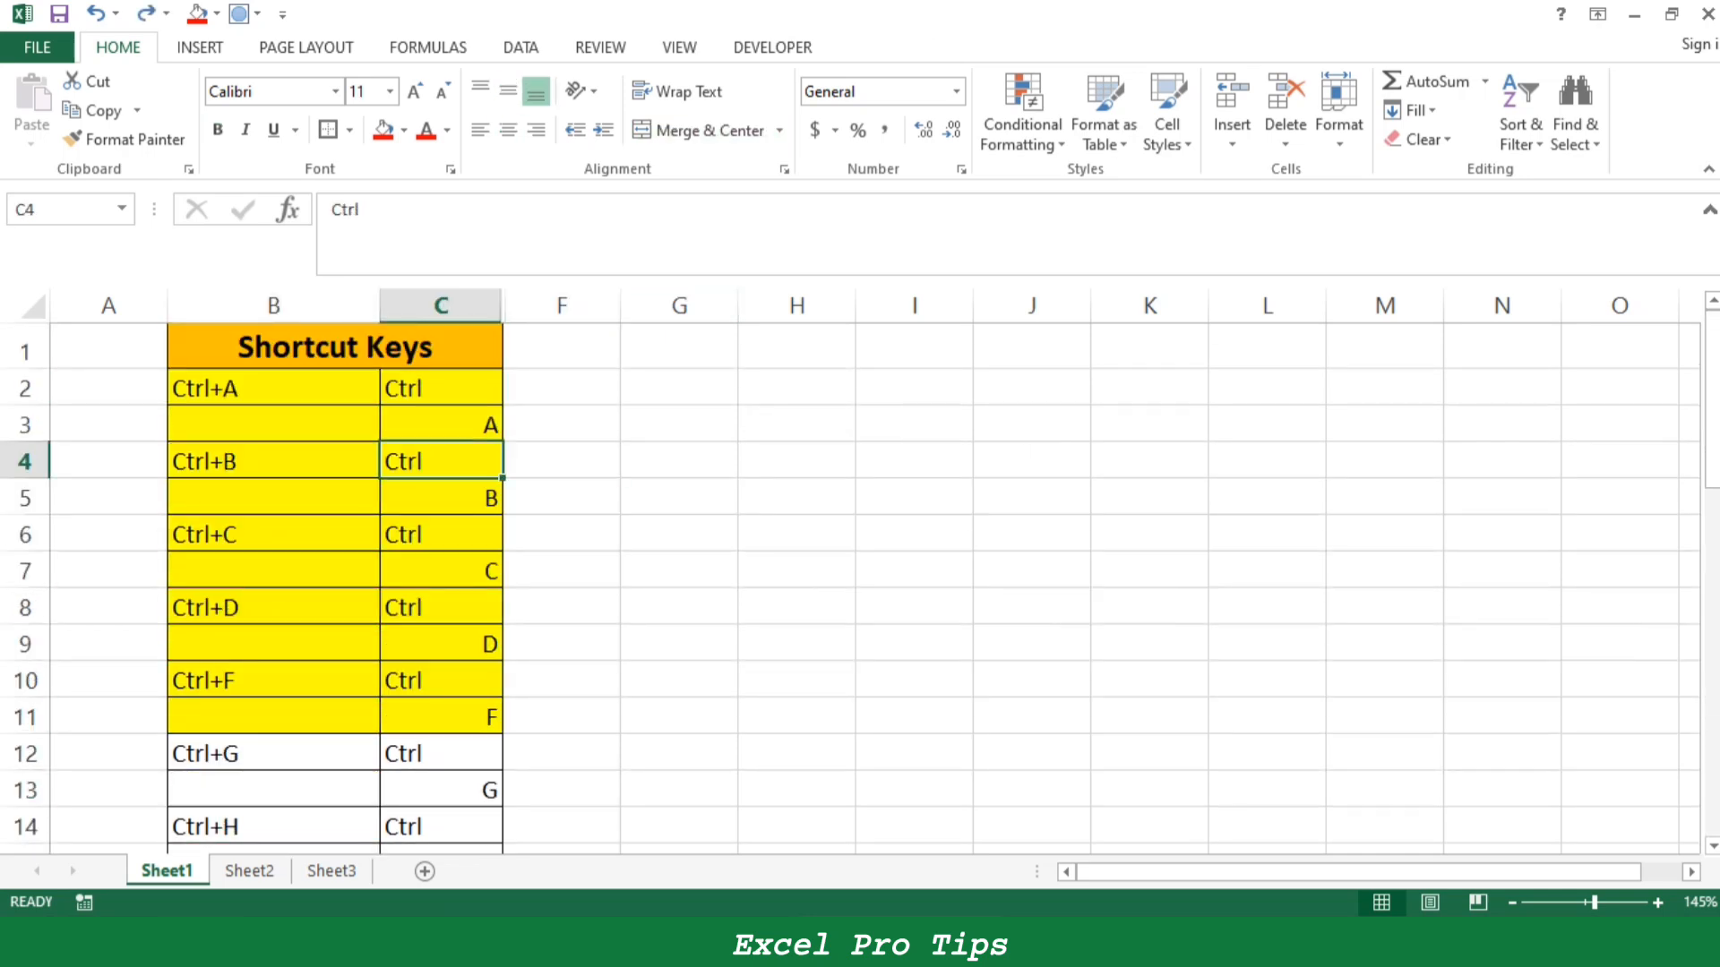
- Fill the Ctrl+G entry, cells B12:C13, with yellow
left_click_drag(268, 754, 439, 790)
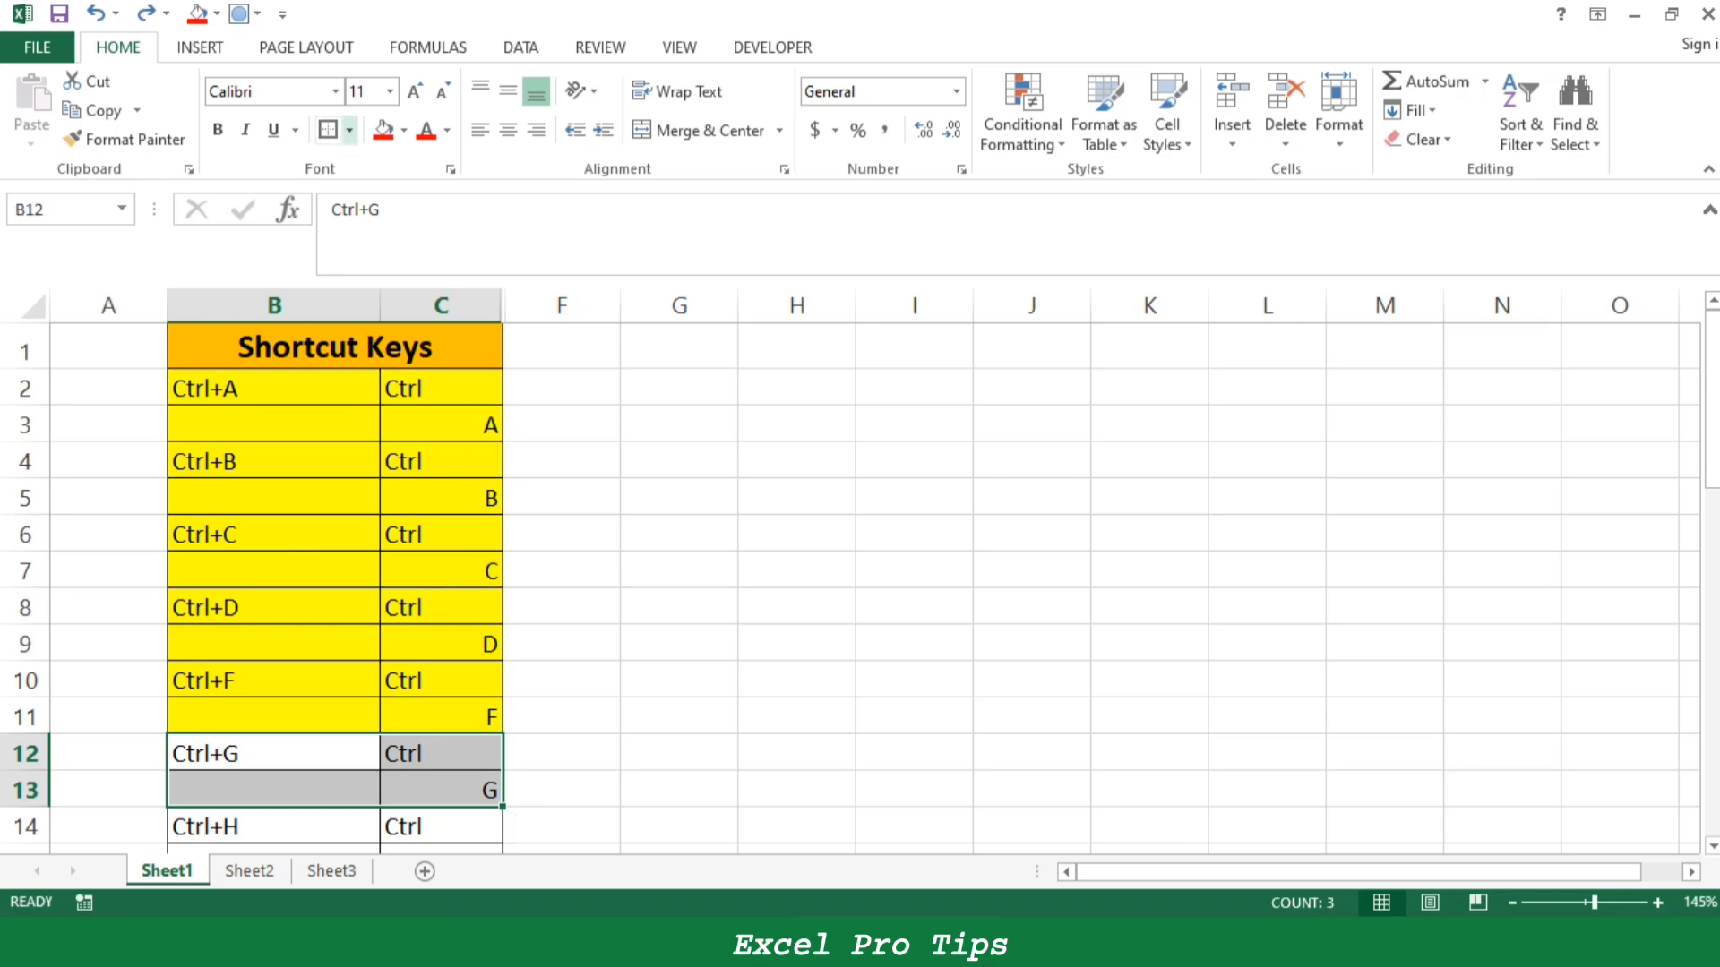
left_click(404, 130)
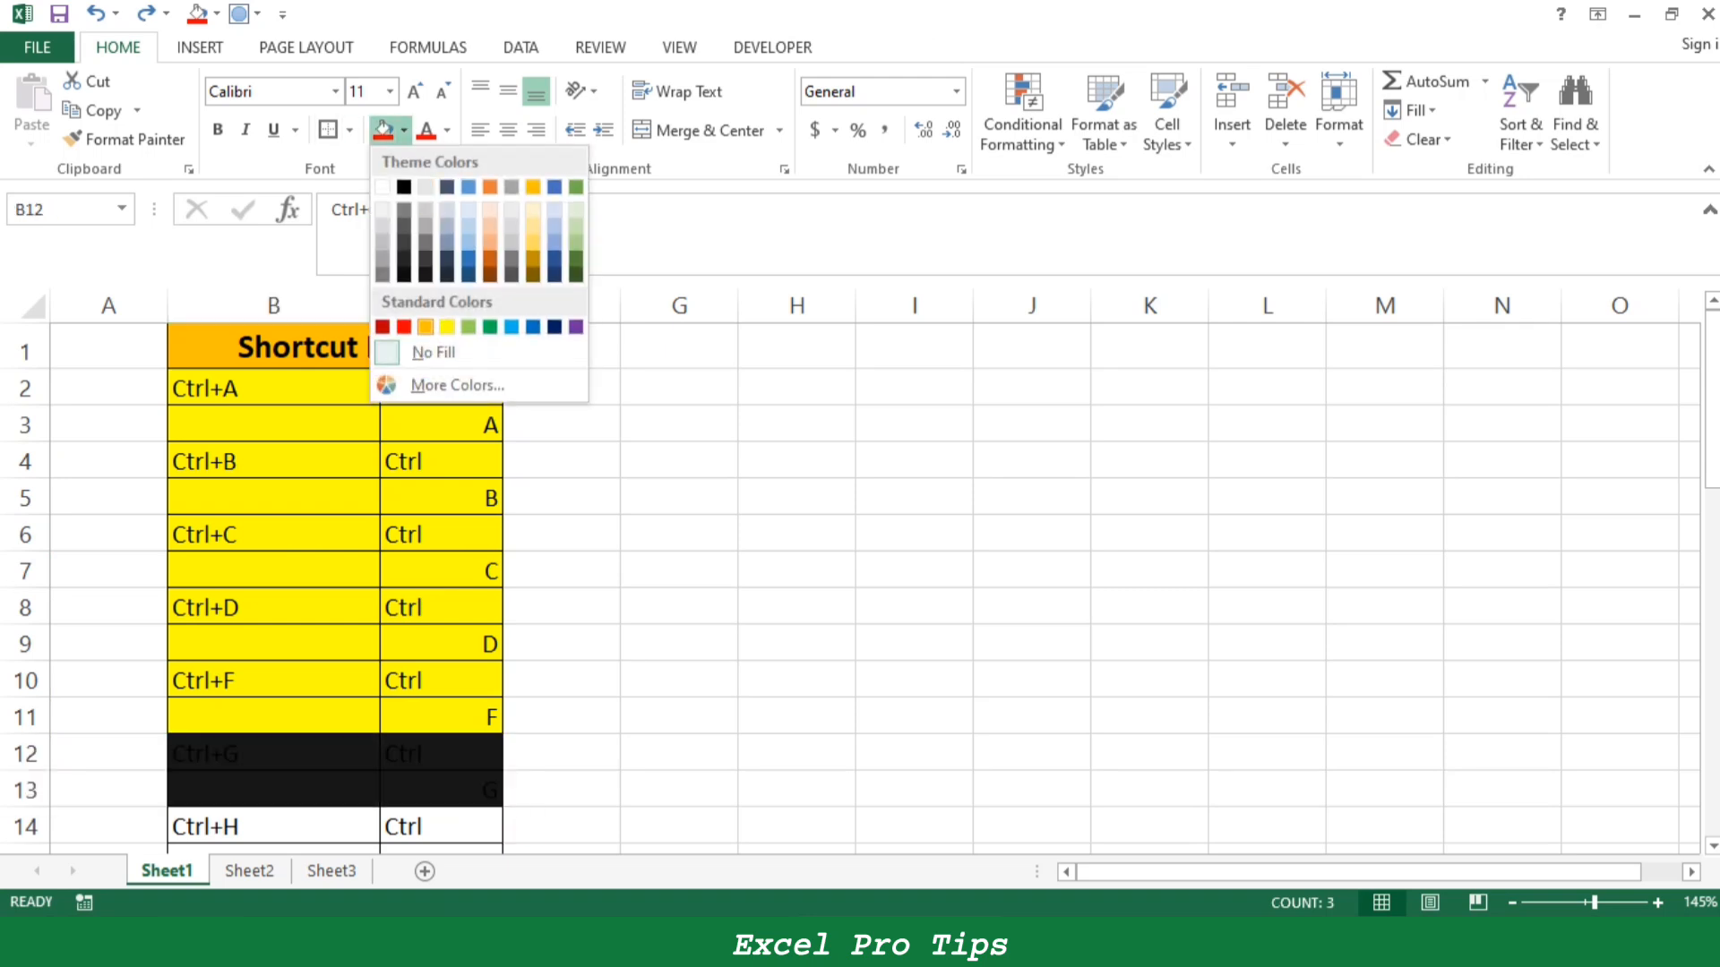
left_click(448, 327)
scroll(860, 582, "down", 1)
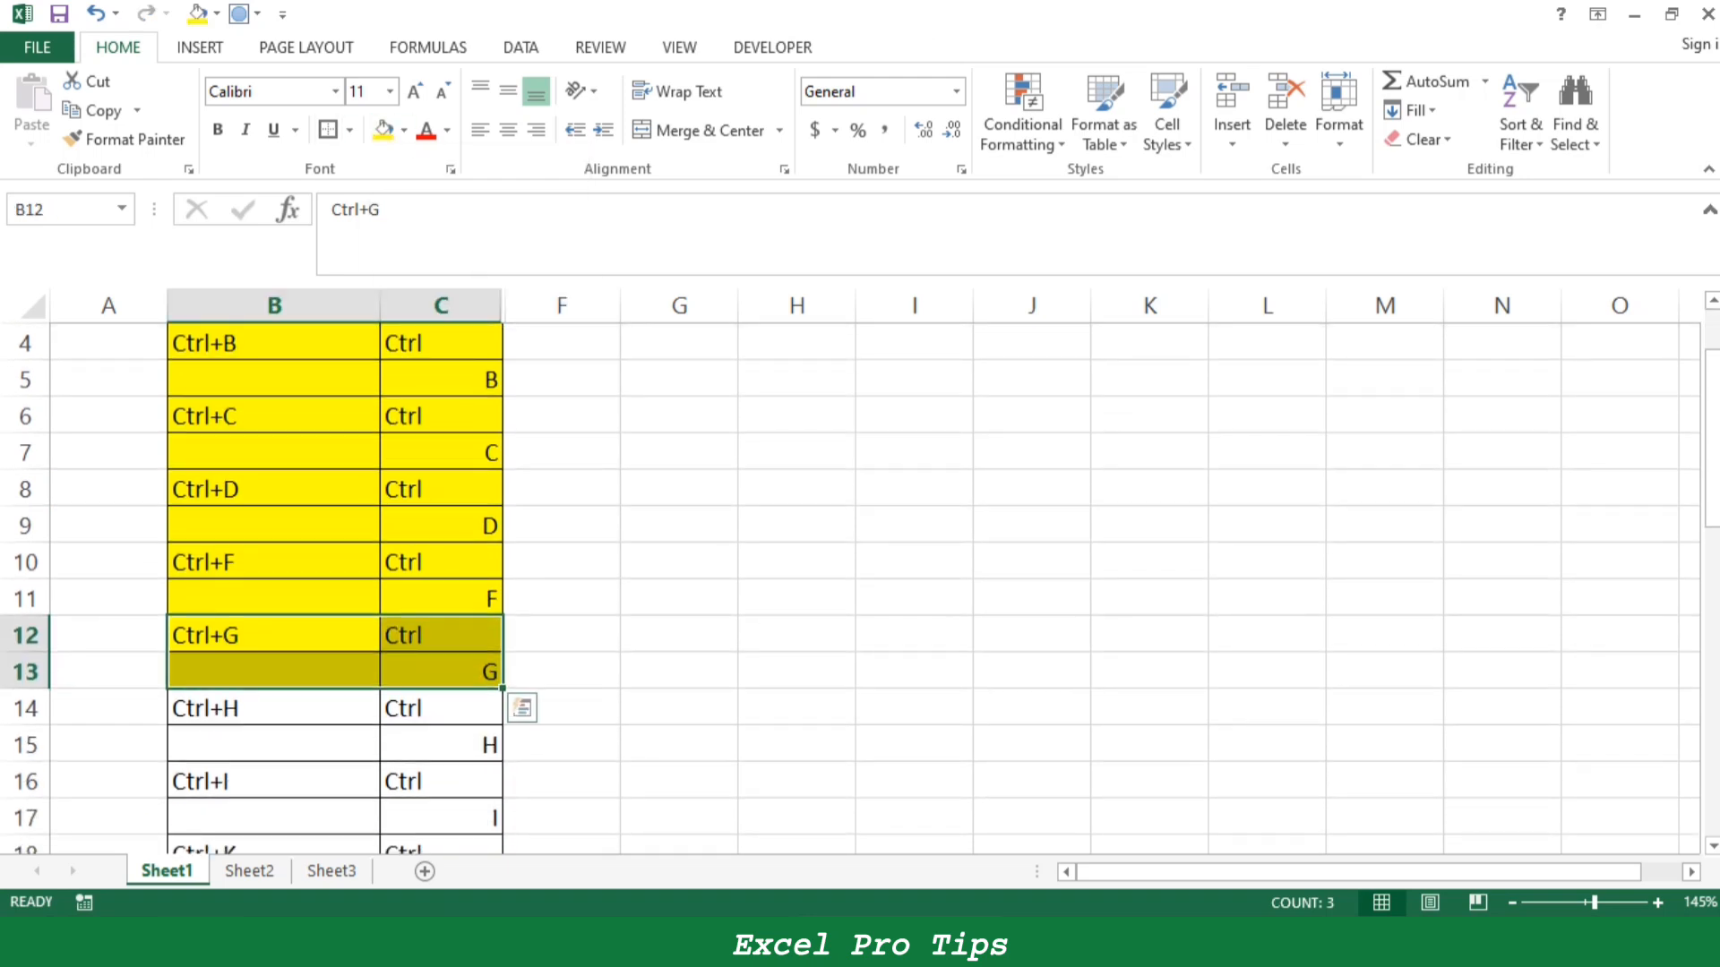
left_click(441, 672)
left_click(441, 636)
left_click(441, 672)
left_click(441, 636)
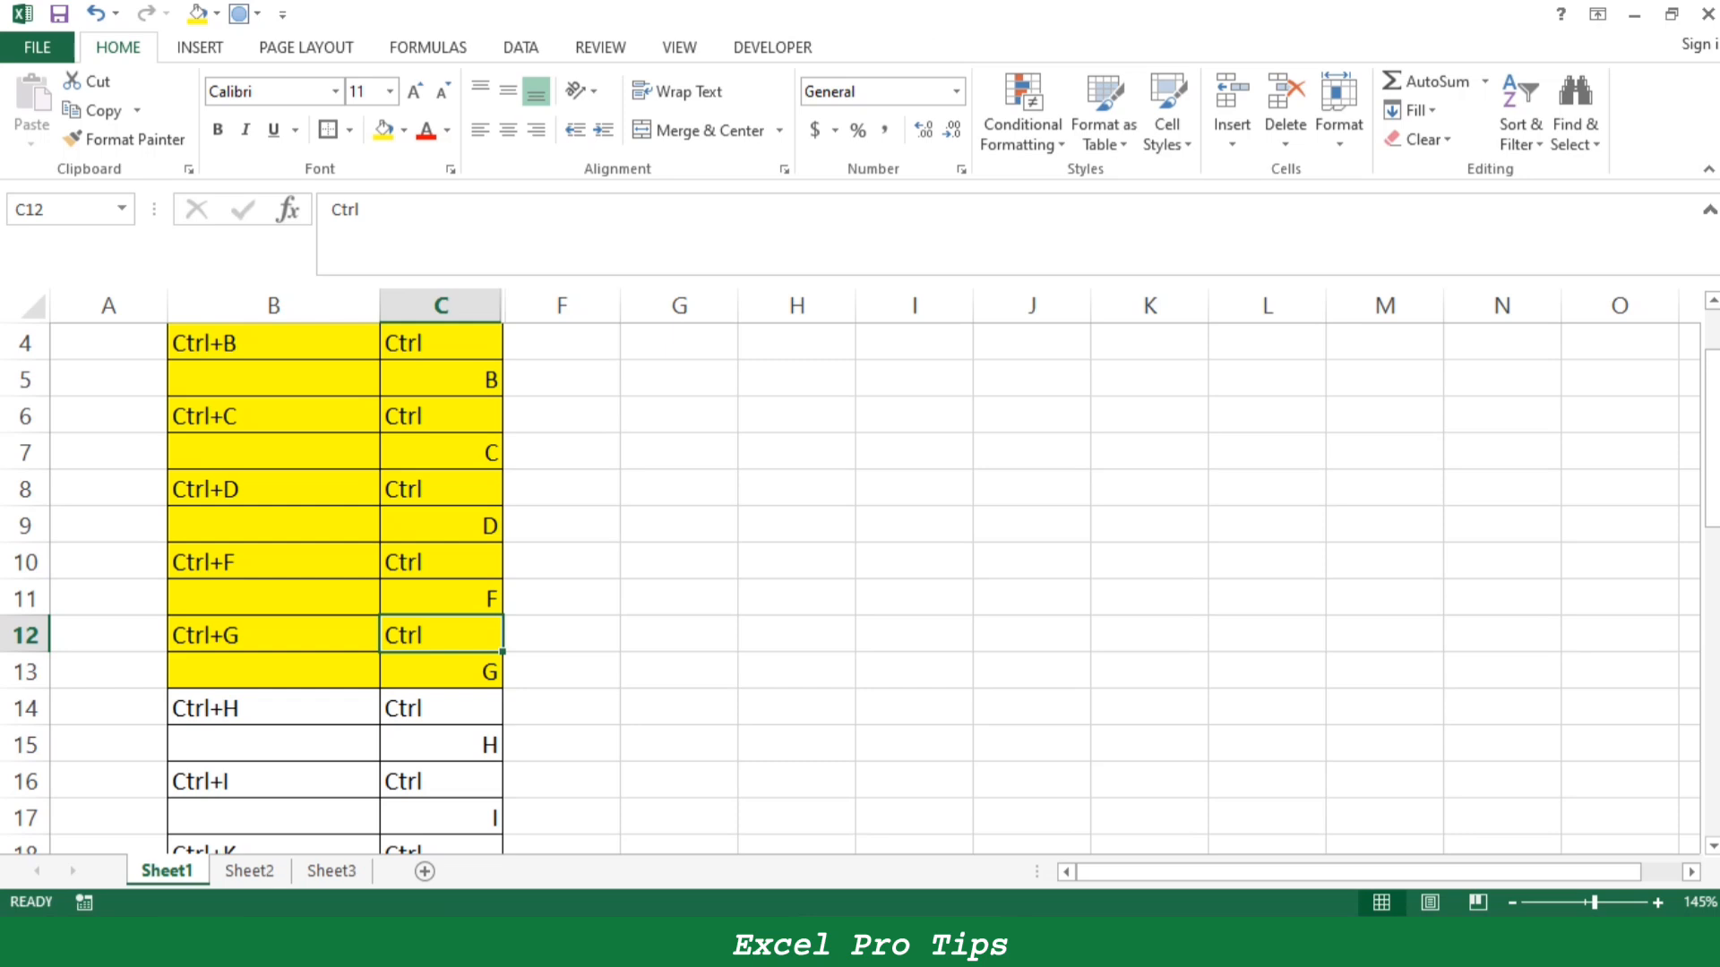
- Freeze panes at cell C2 on Sheet1 so the Shortcut Keys header row stays in view
scroll(441, 588, "up", 1)
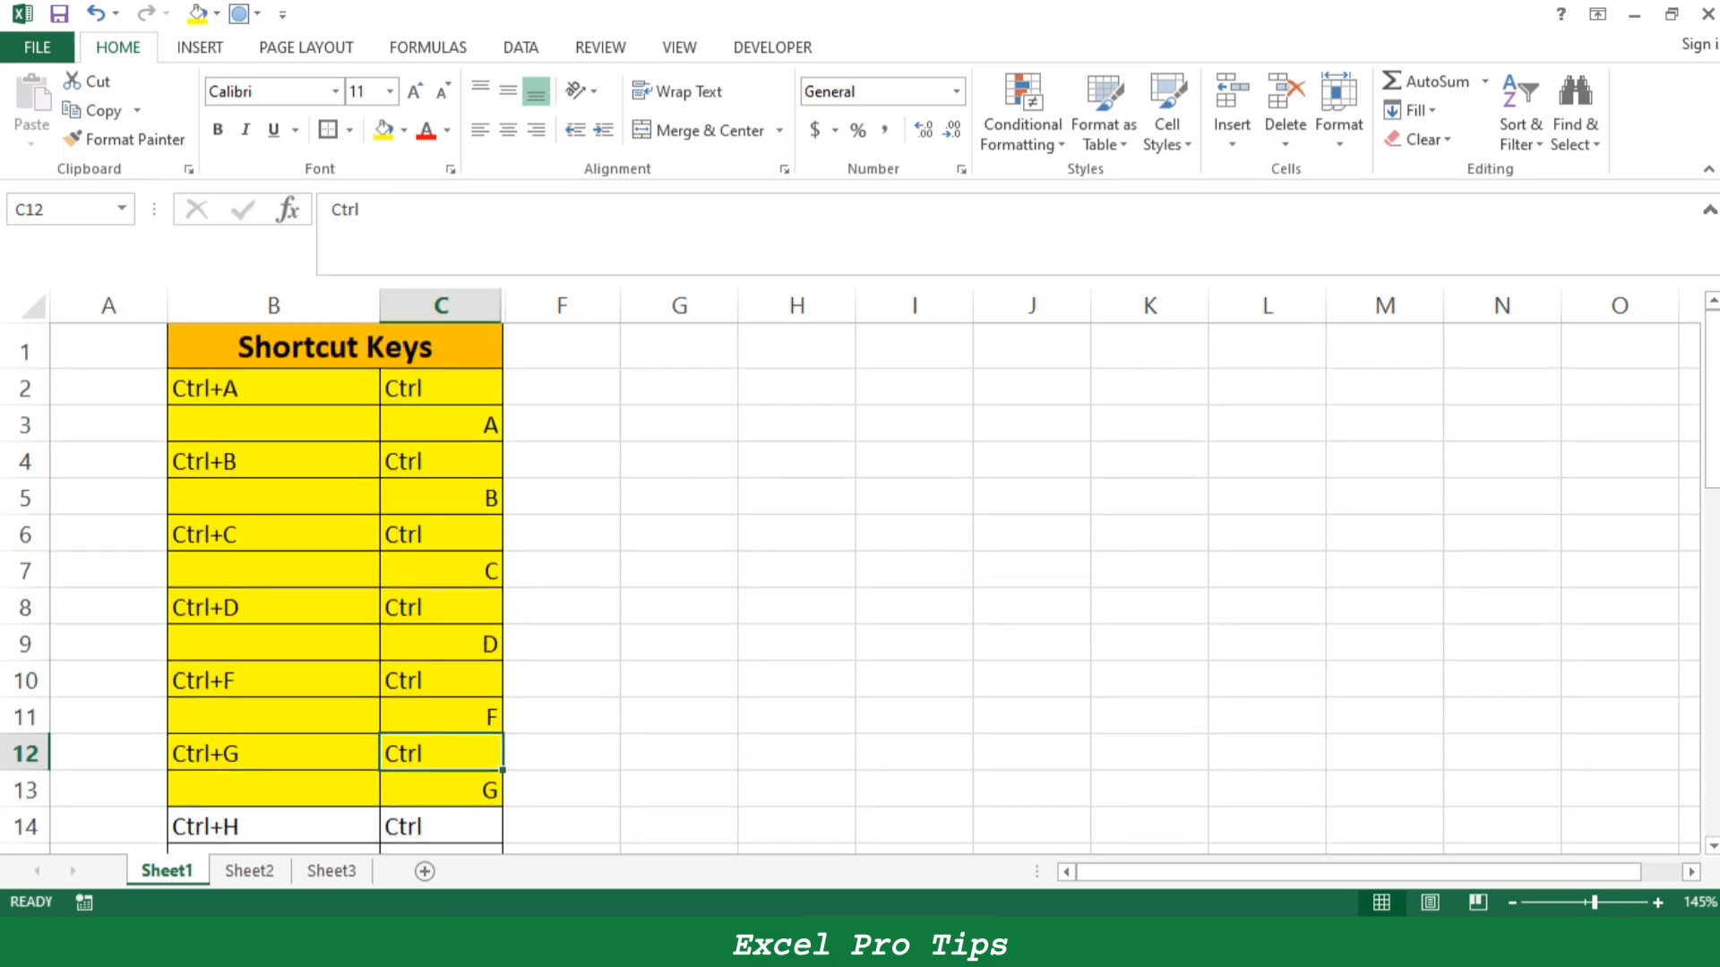
left_click(441, 388)
key("alt+w")
key("f")
key("f")
left_click(441, 461)
scroll(860, 600, "down", 2)
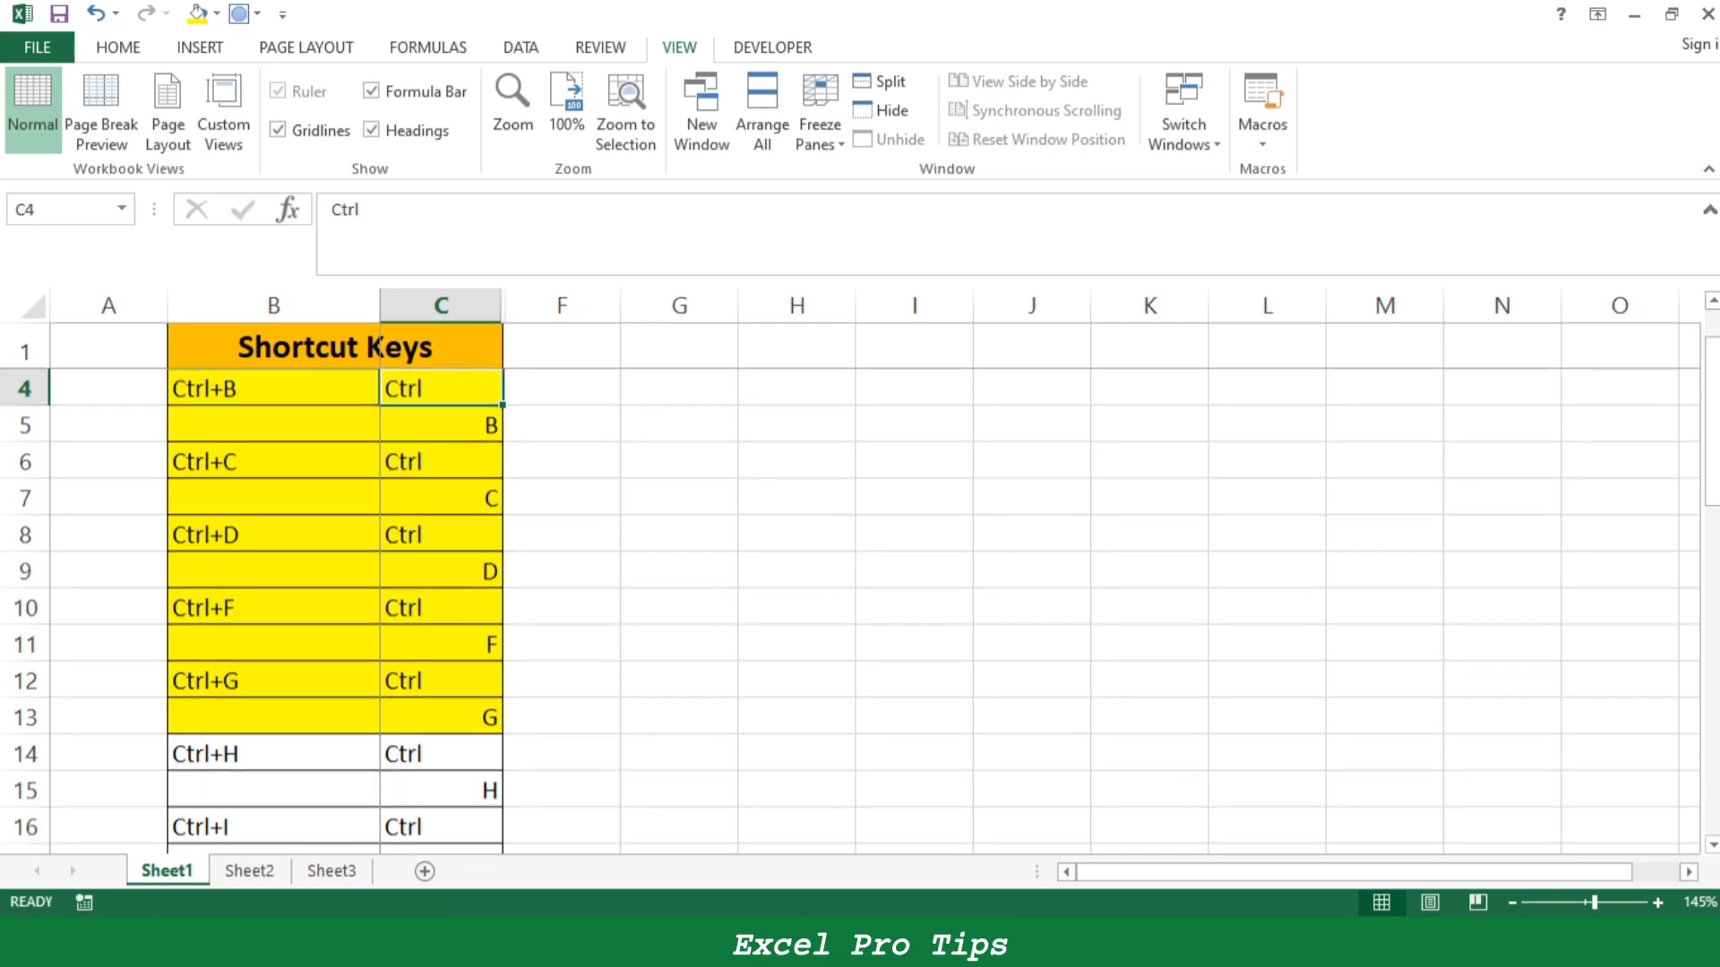
- Select the Ctrl+H entry, cells B14:C15, and open Find and Replace for replacing on Sheet2, moved clear of the upper rows
left_click_drag(274, 608, 441, 645)
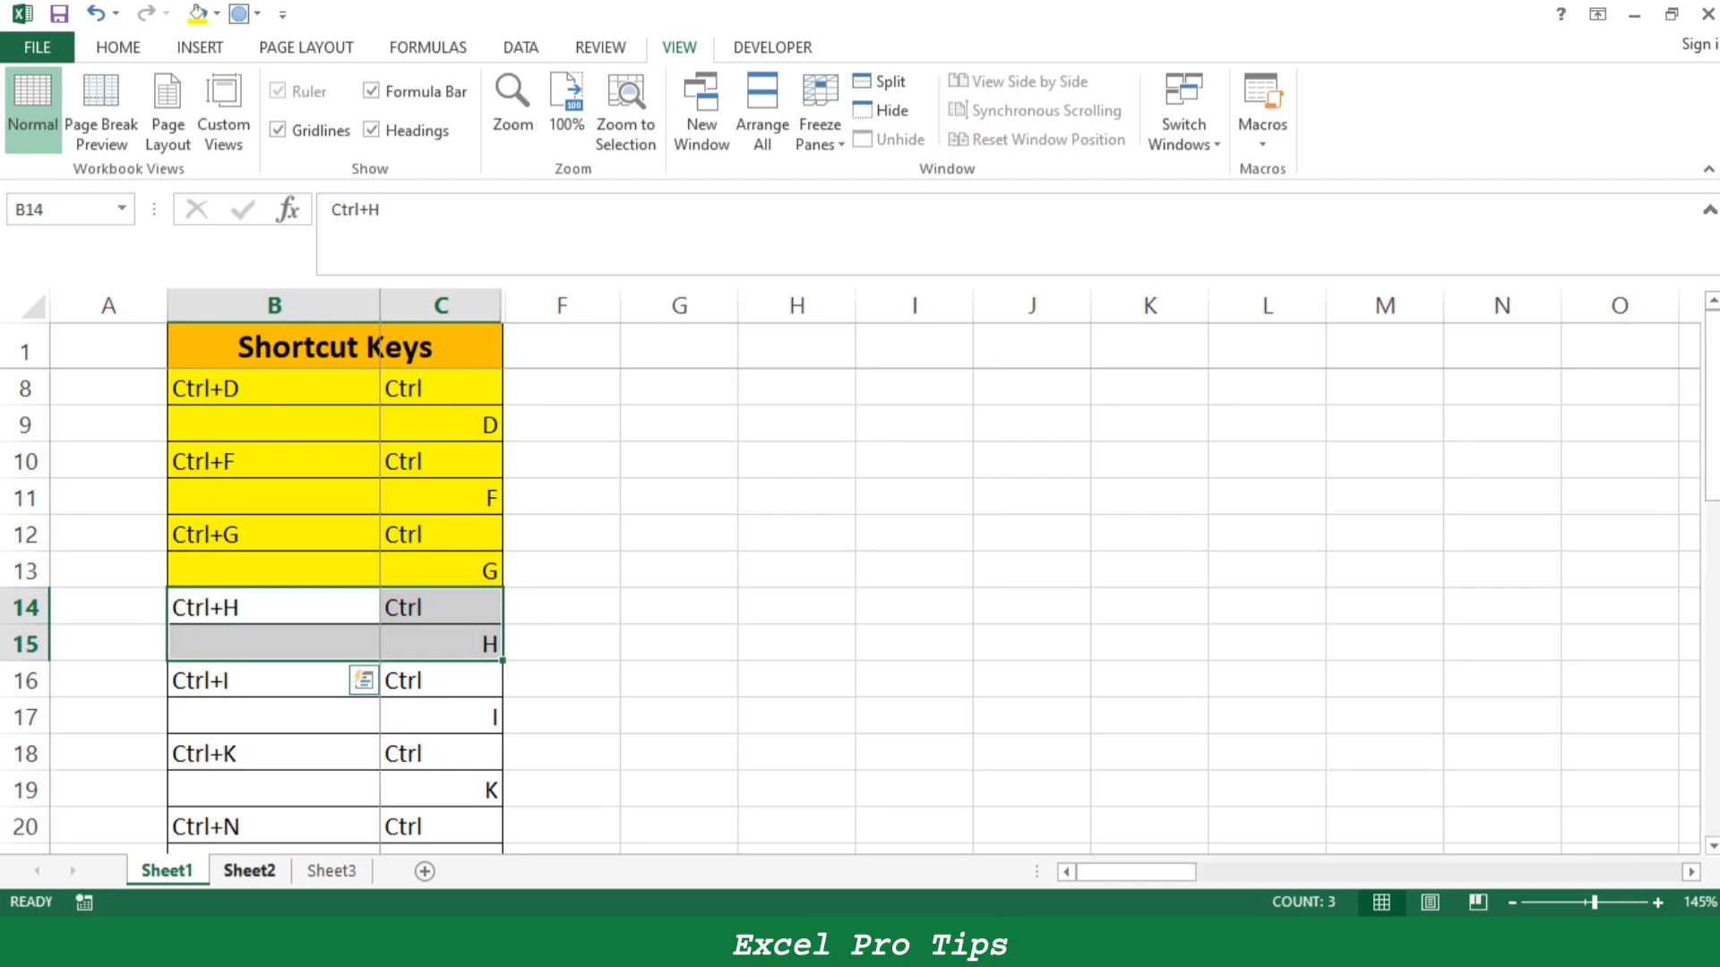
left_click(249, 871)
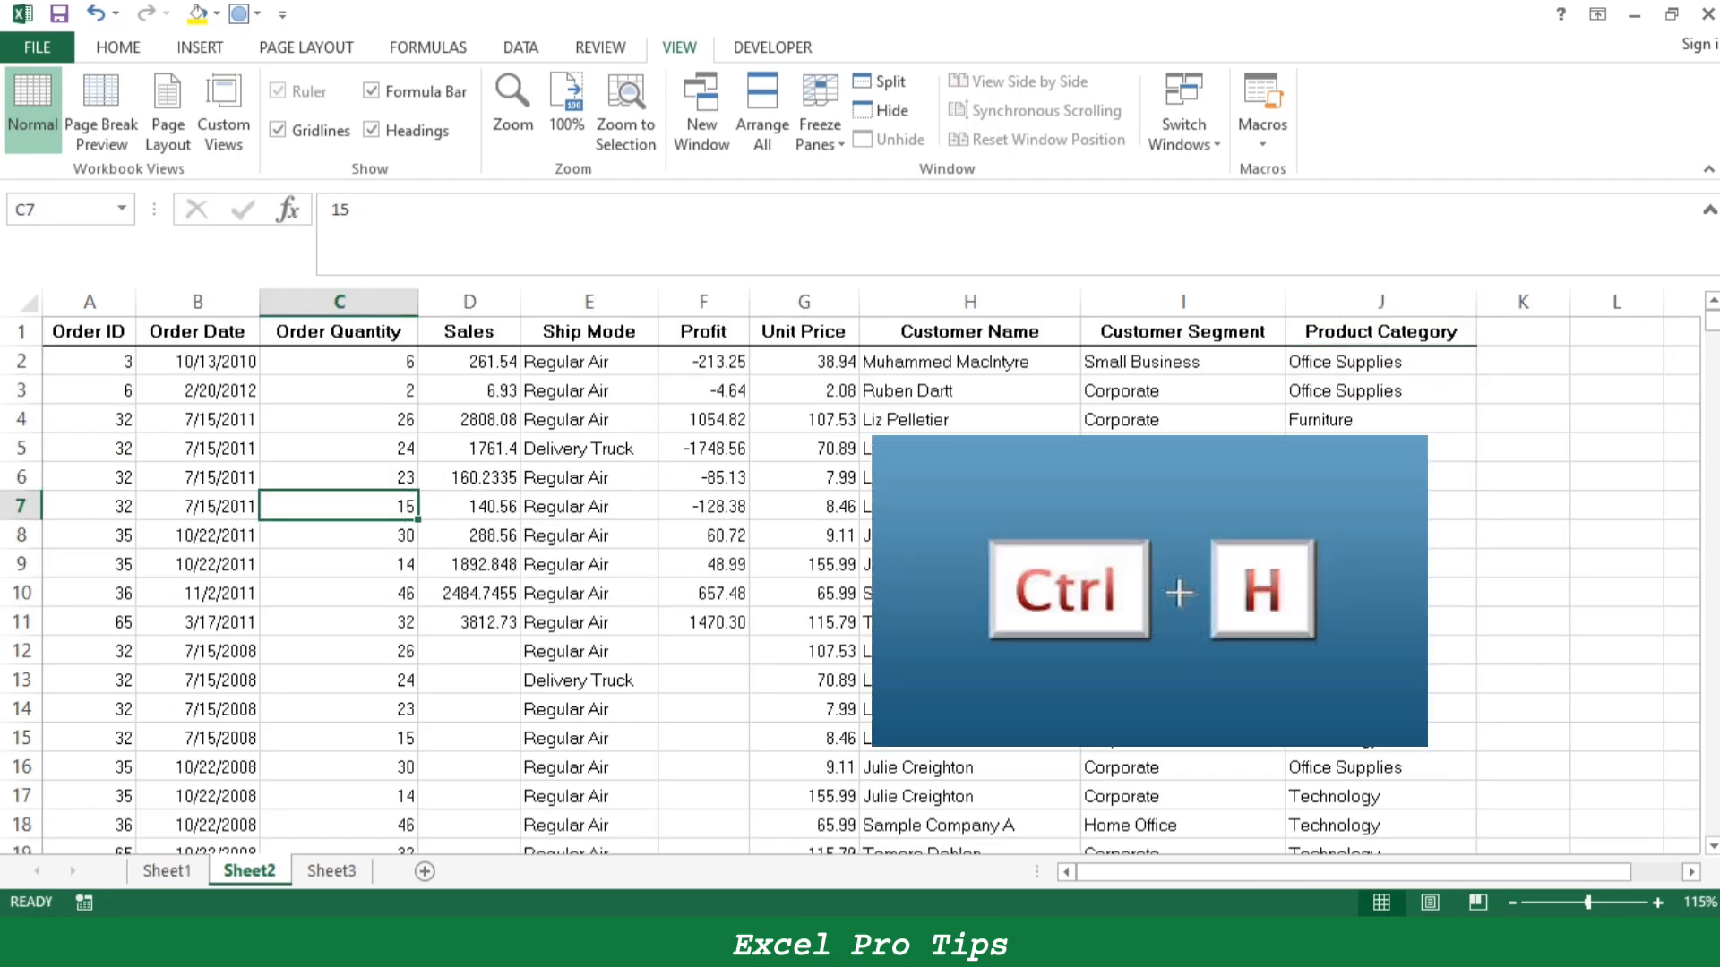
key("ctrl+h")
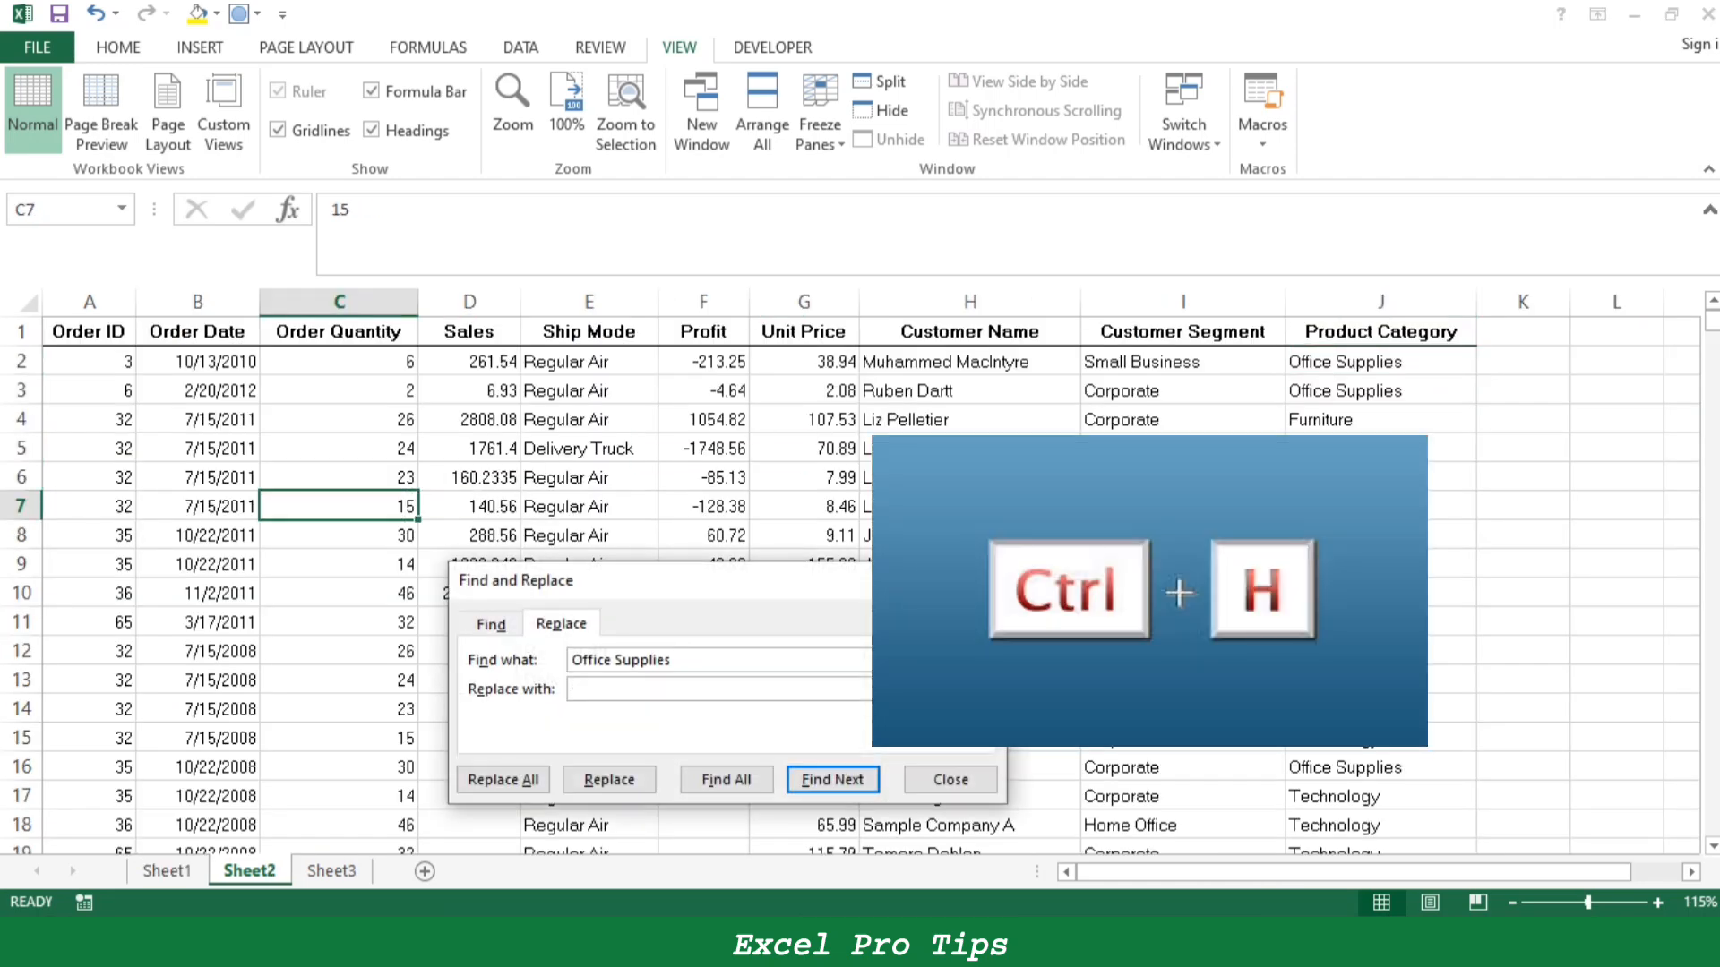
left_click_drag(648, 590, 857, 559)
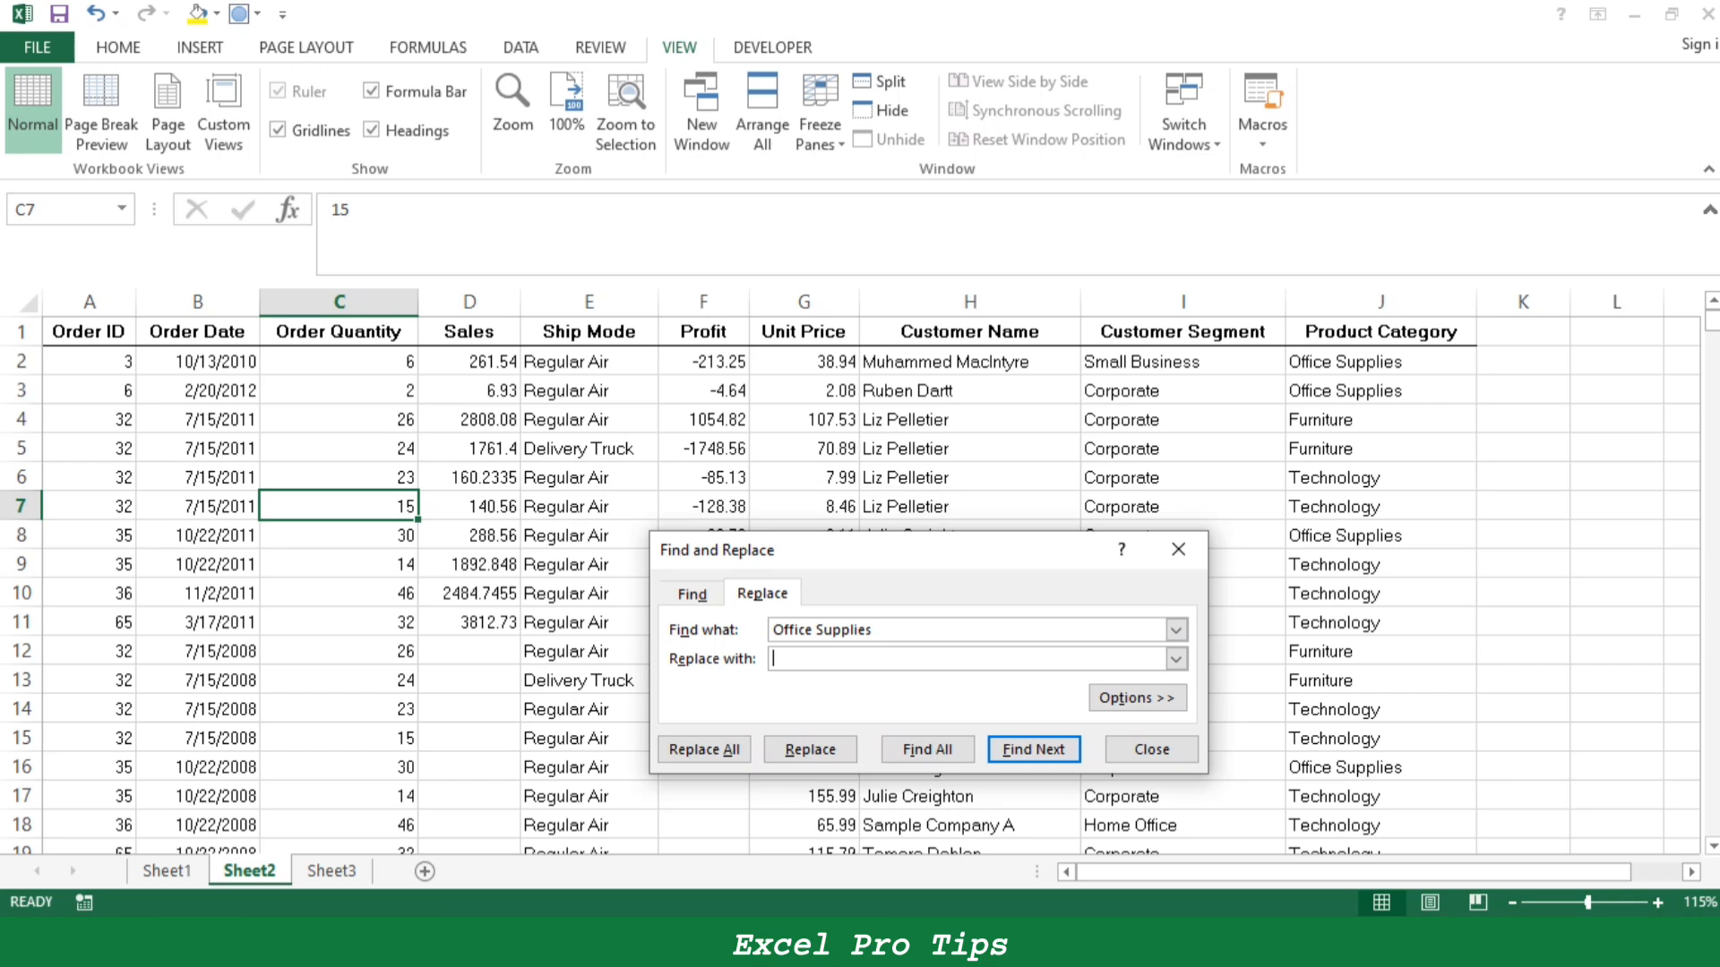
- Try to replace a single "Office Supplies" with "Workbook" starting from cell H2, and clear the replacement text
left_click(970, 362)
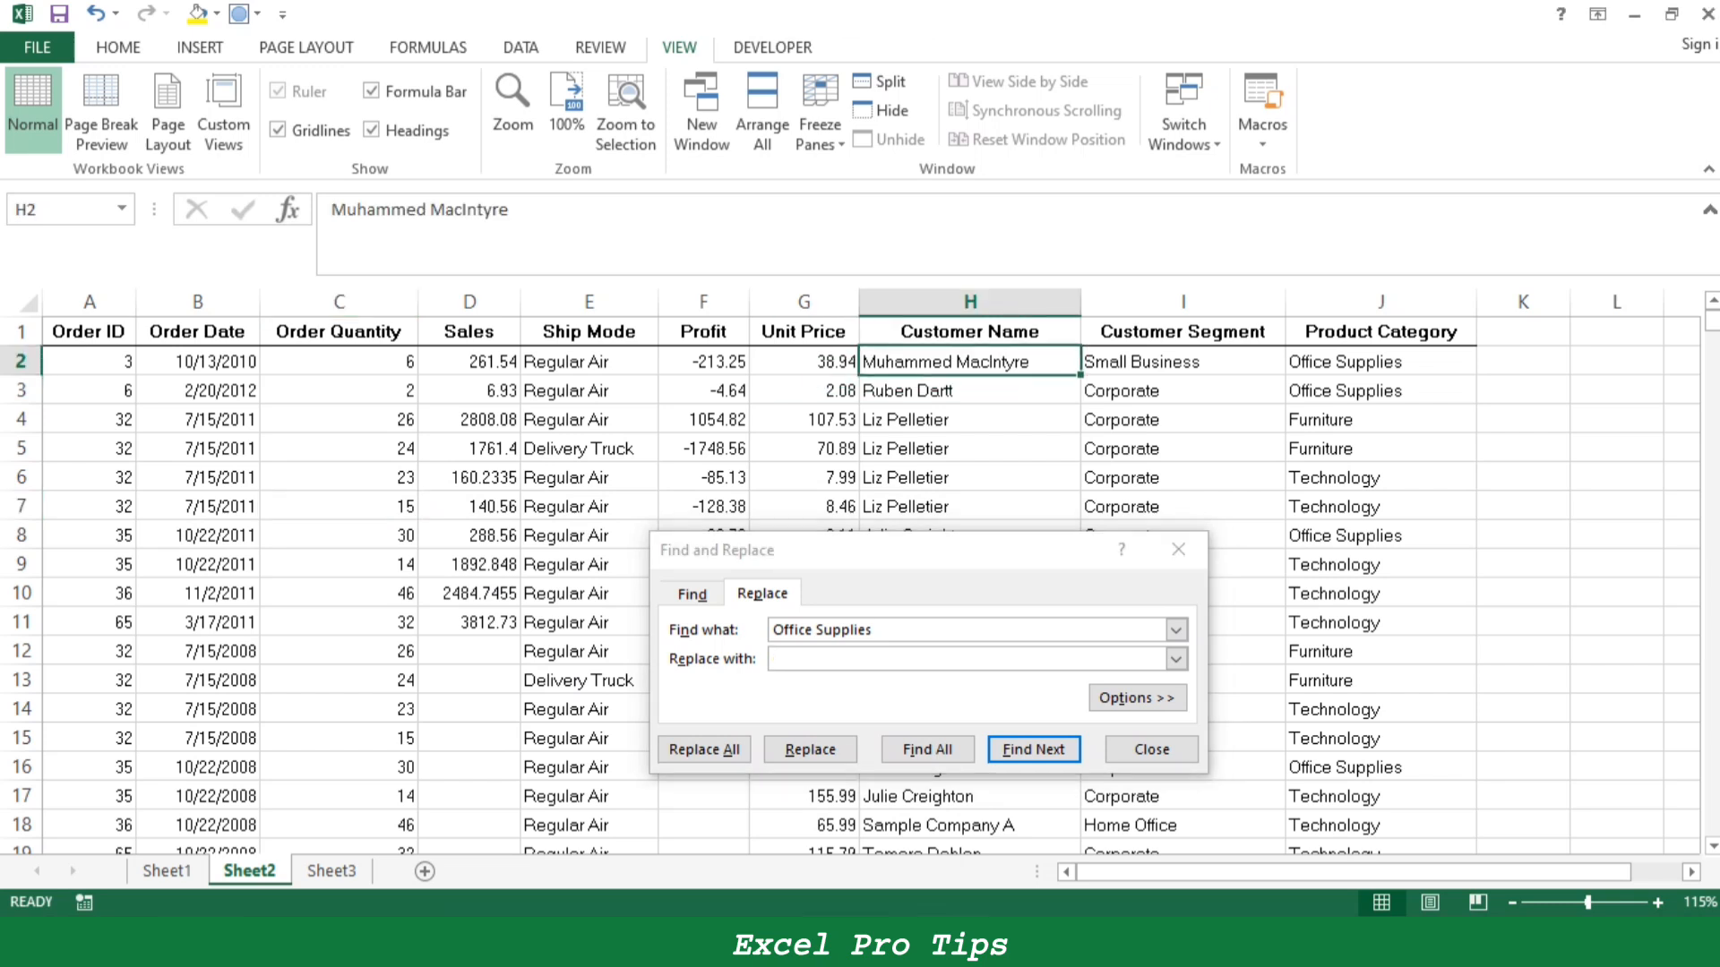
left_click_drag(878, 630, 772, 630)
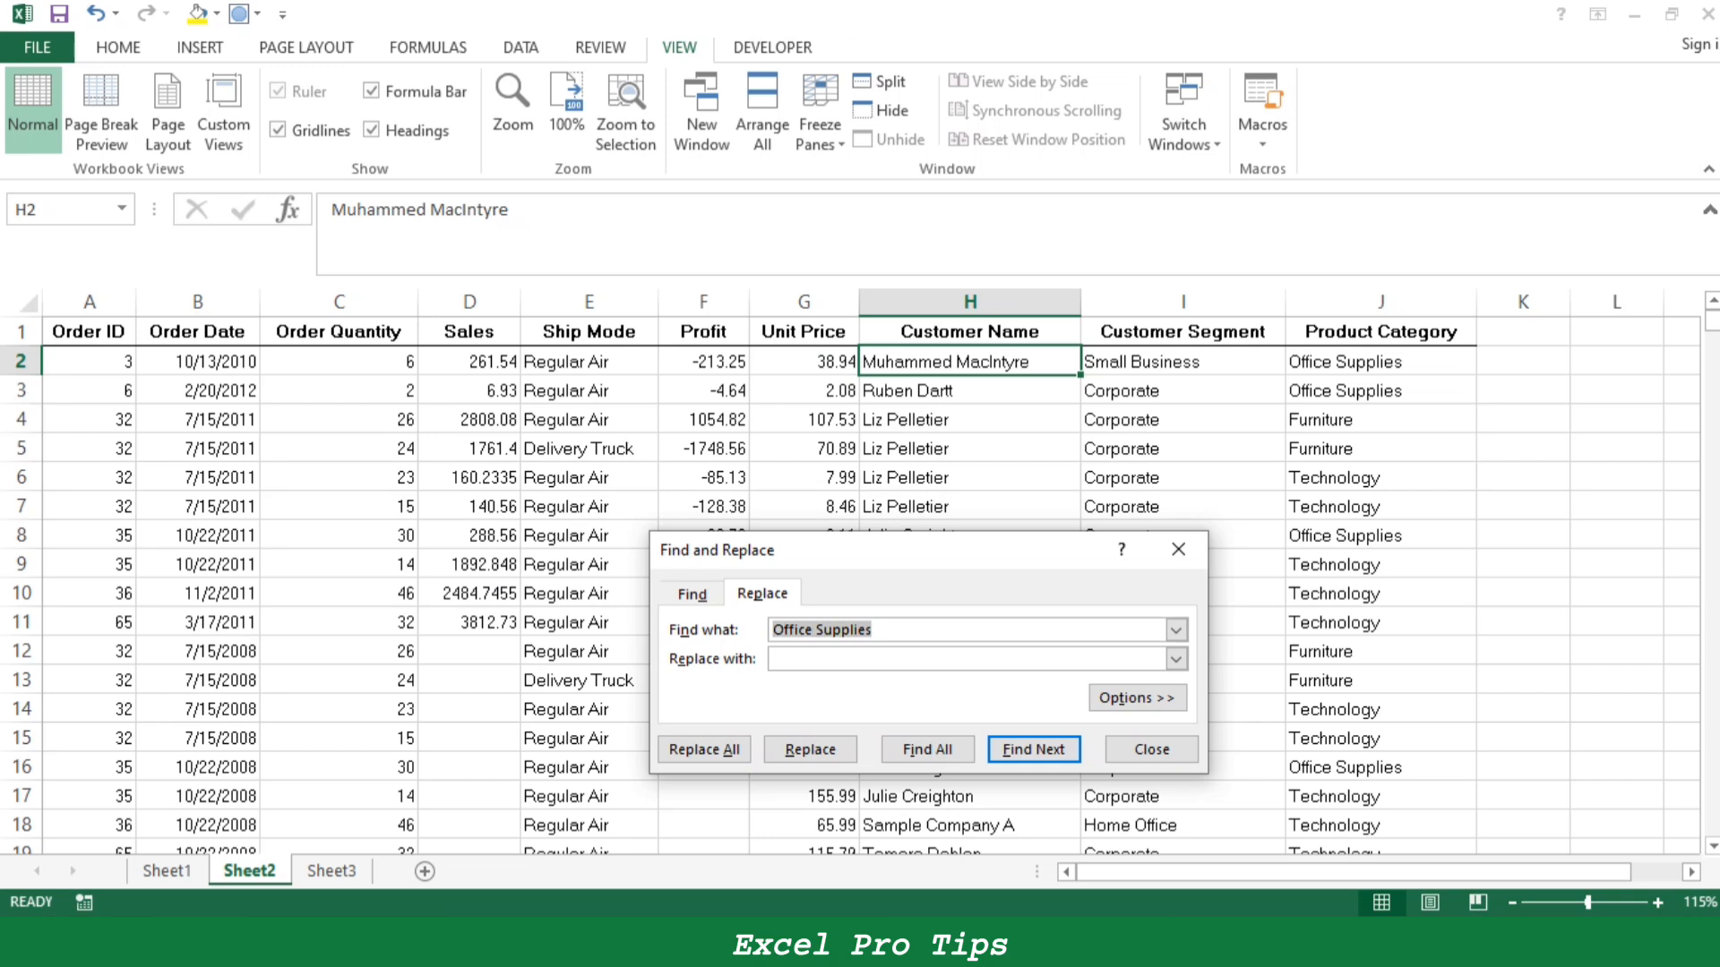
left_click(883, 629)
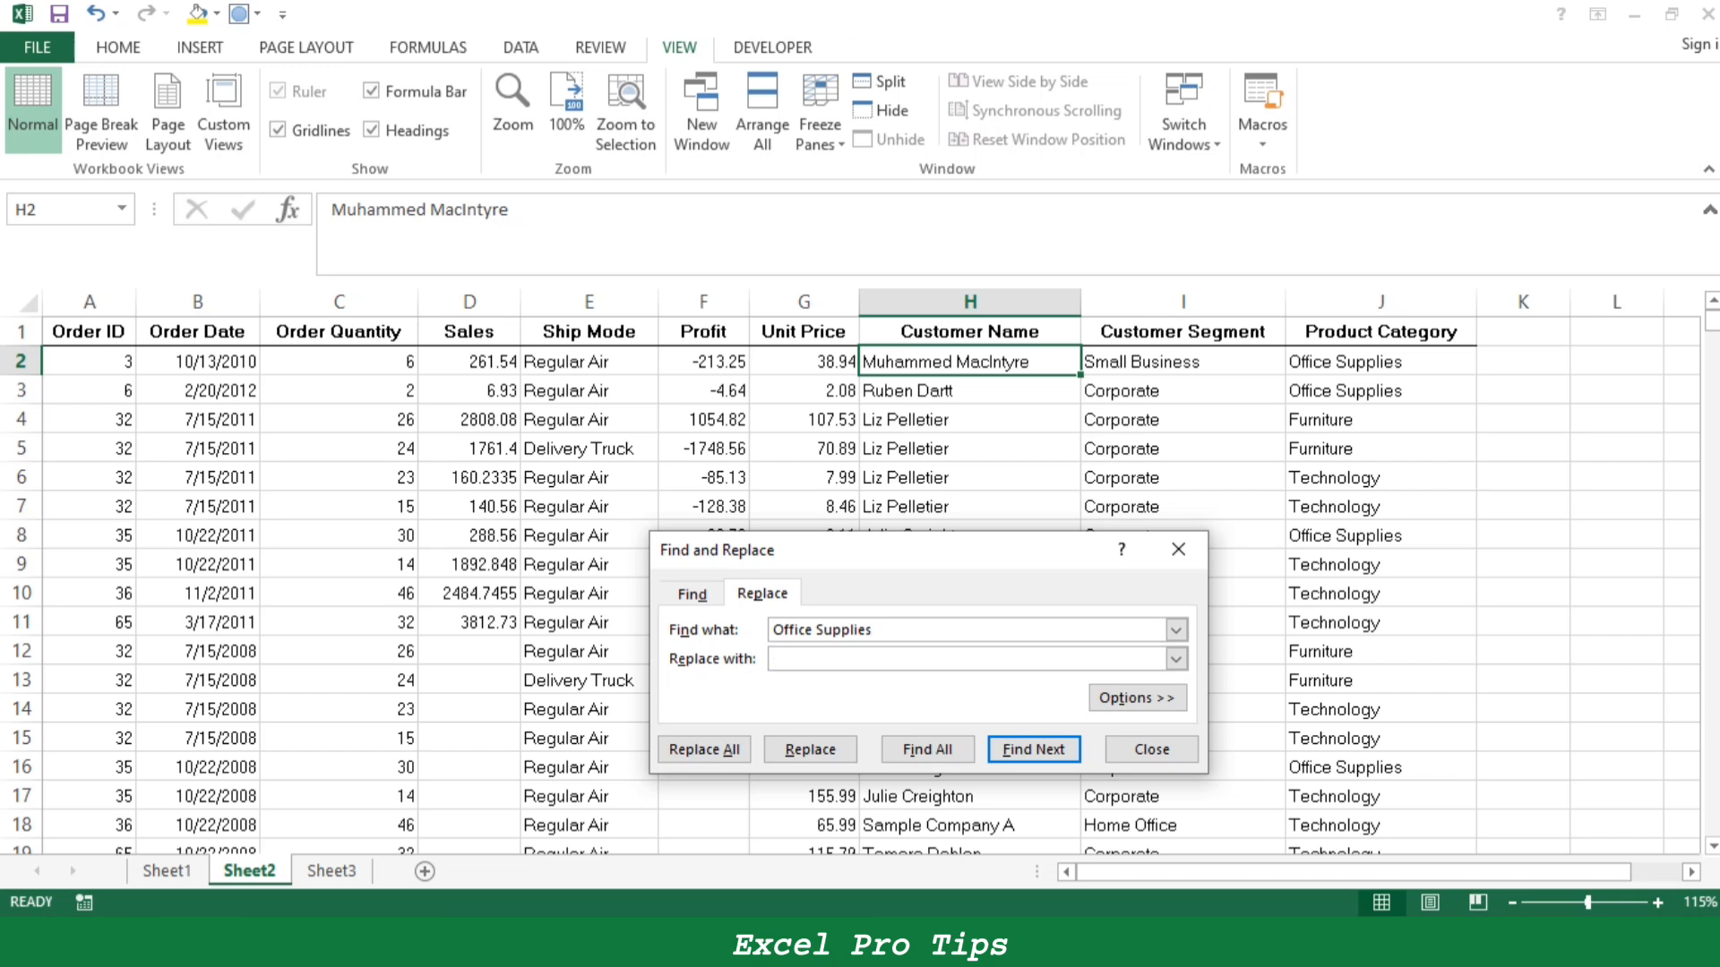
type("Workbook")
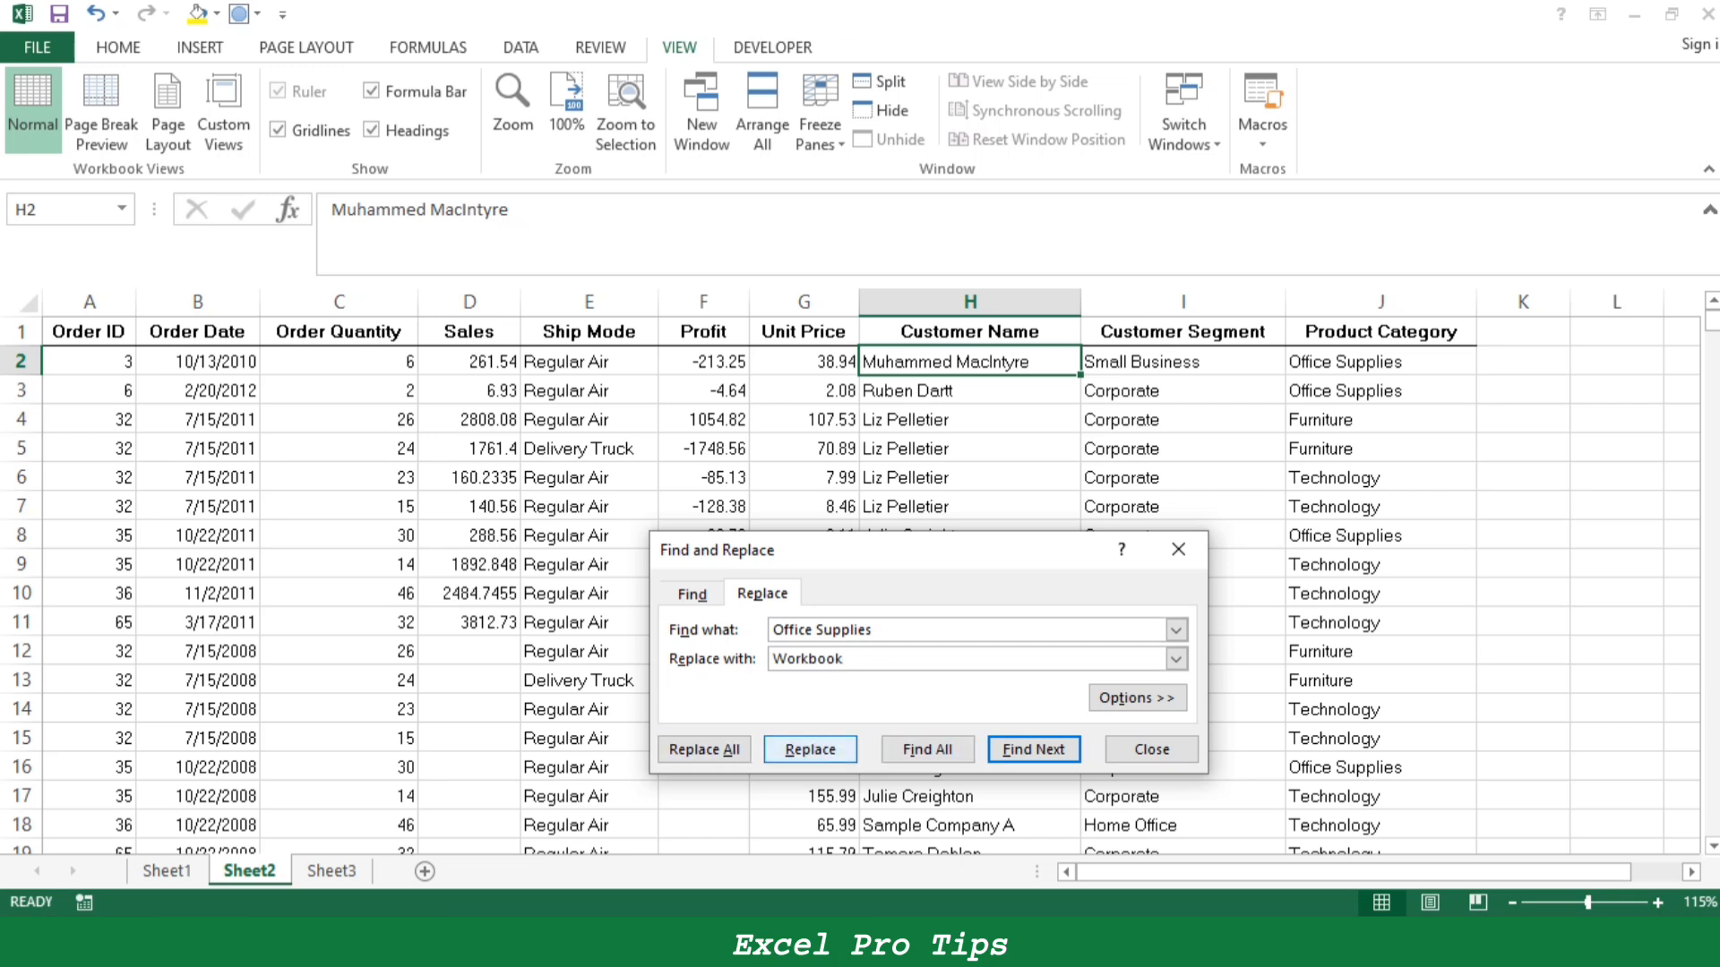
left_click(810, 749)
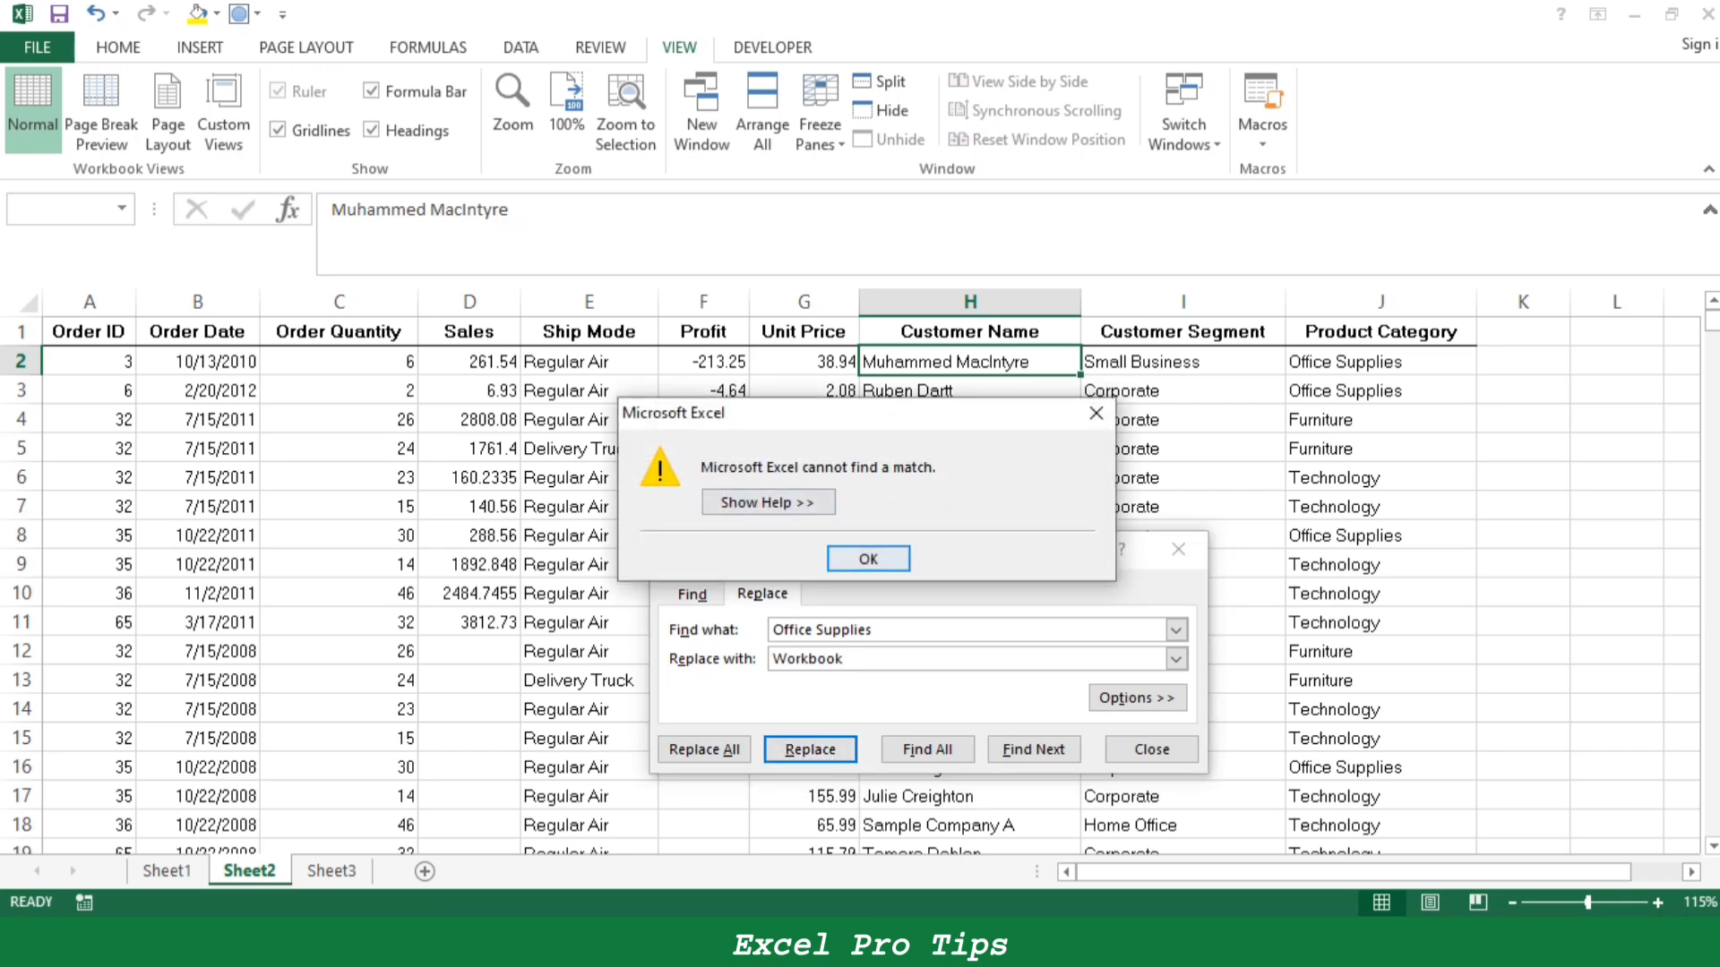
left_click(868, 559)
key("alt+e")
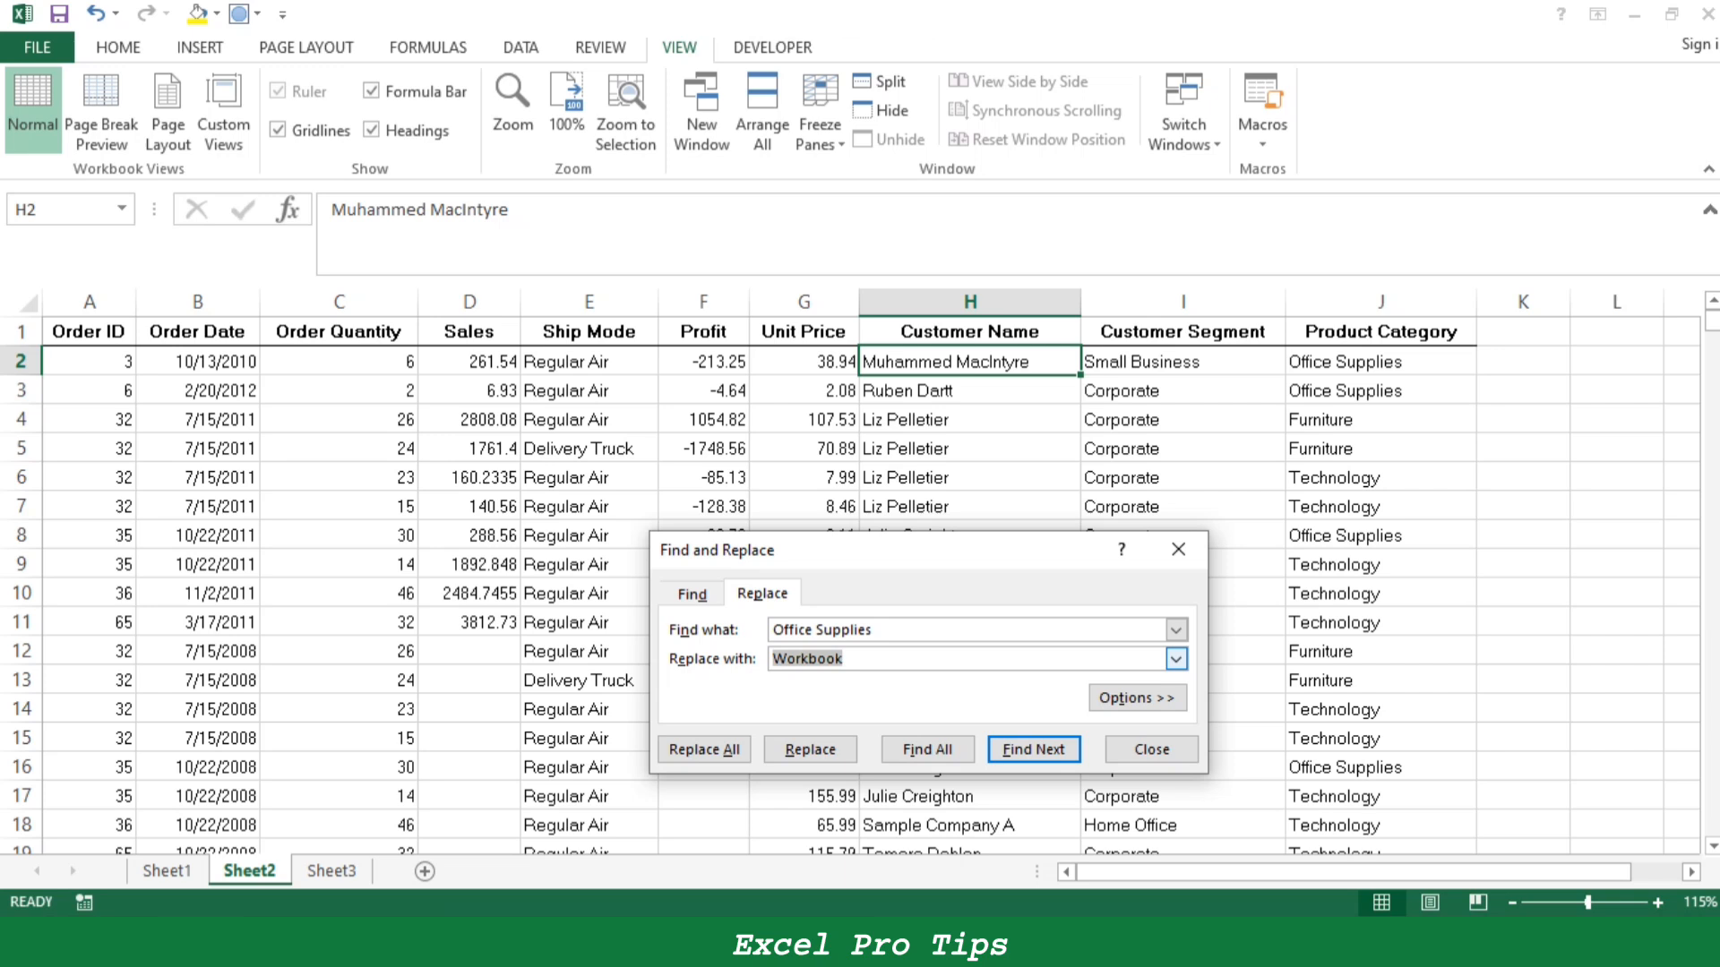
key("BackSpace")
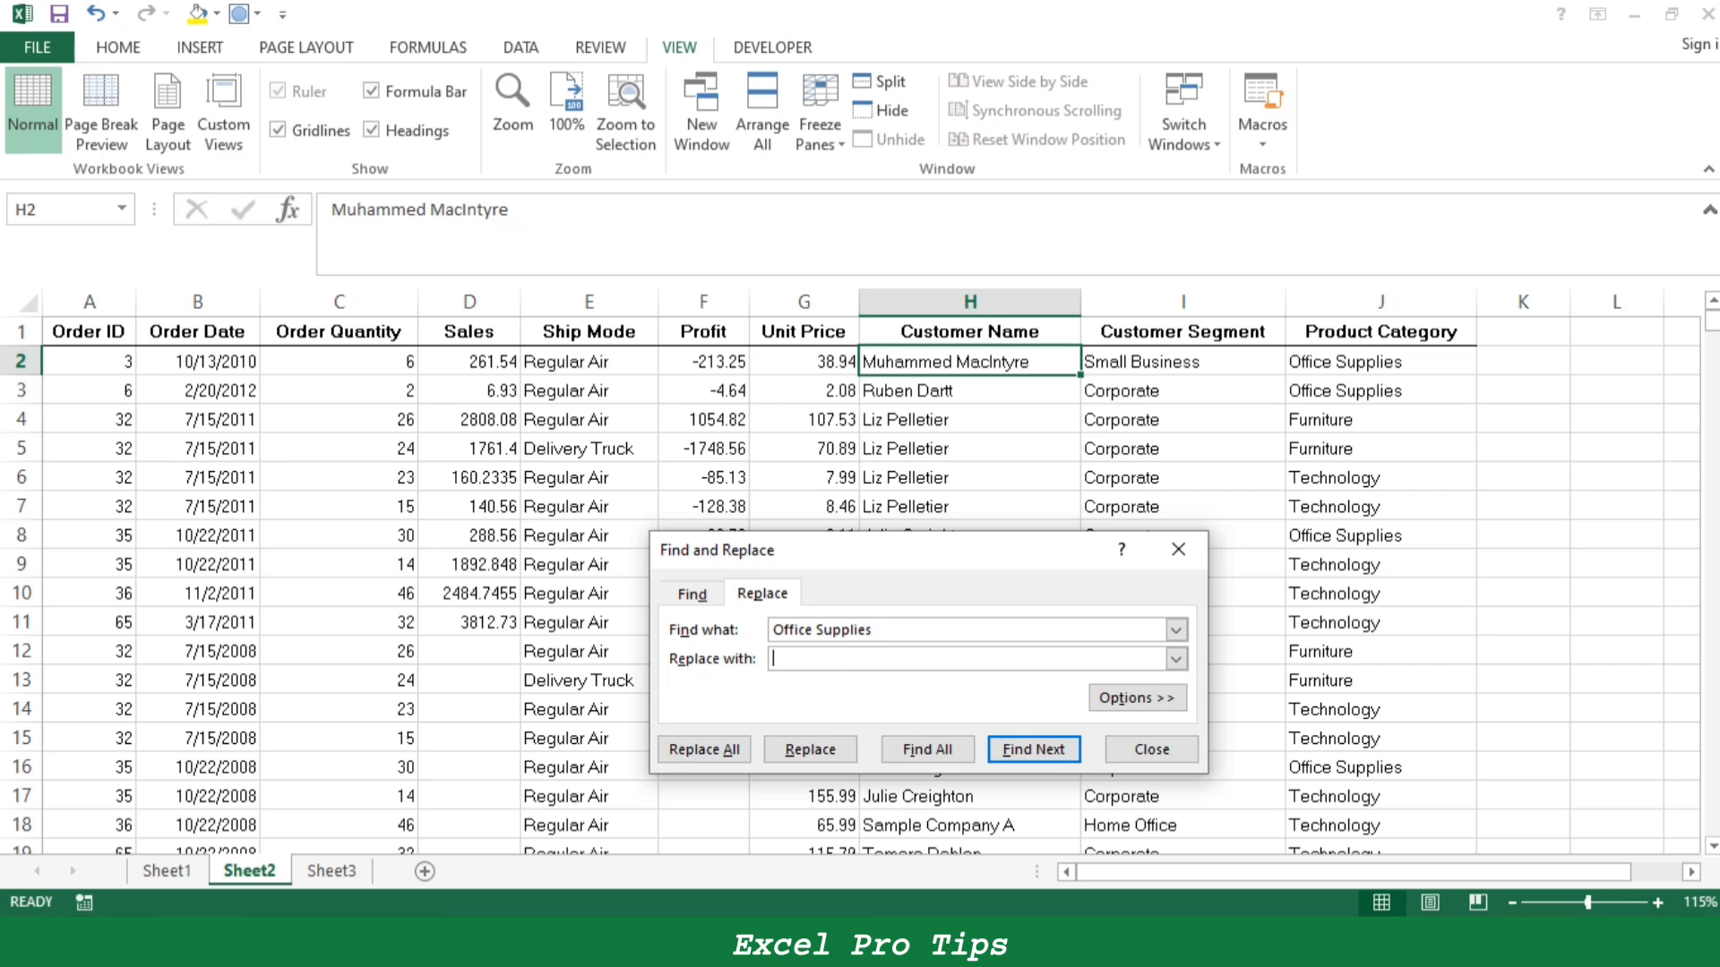
- Step to the "Office Supplies" match in J3 and replace all occurrences on Sheet2 with "Workbook"
key("Return")
key("Return")
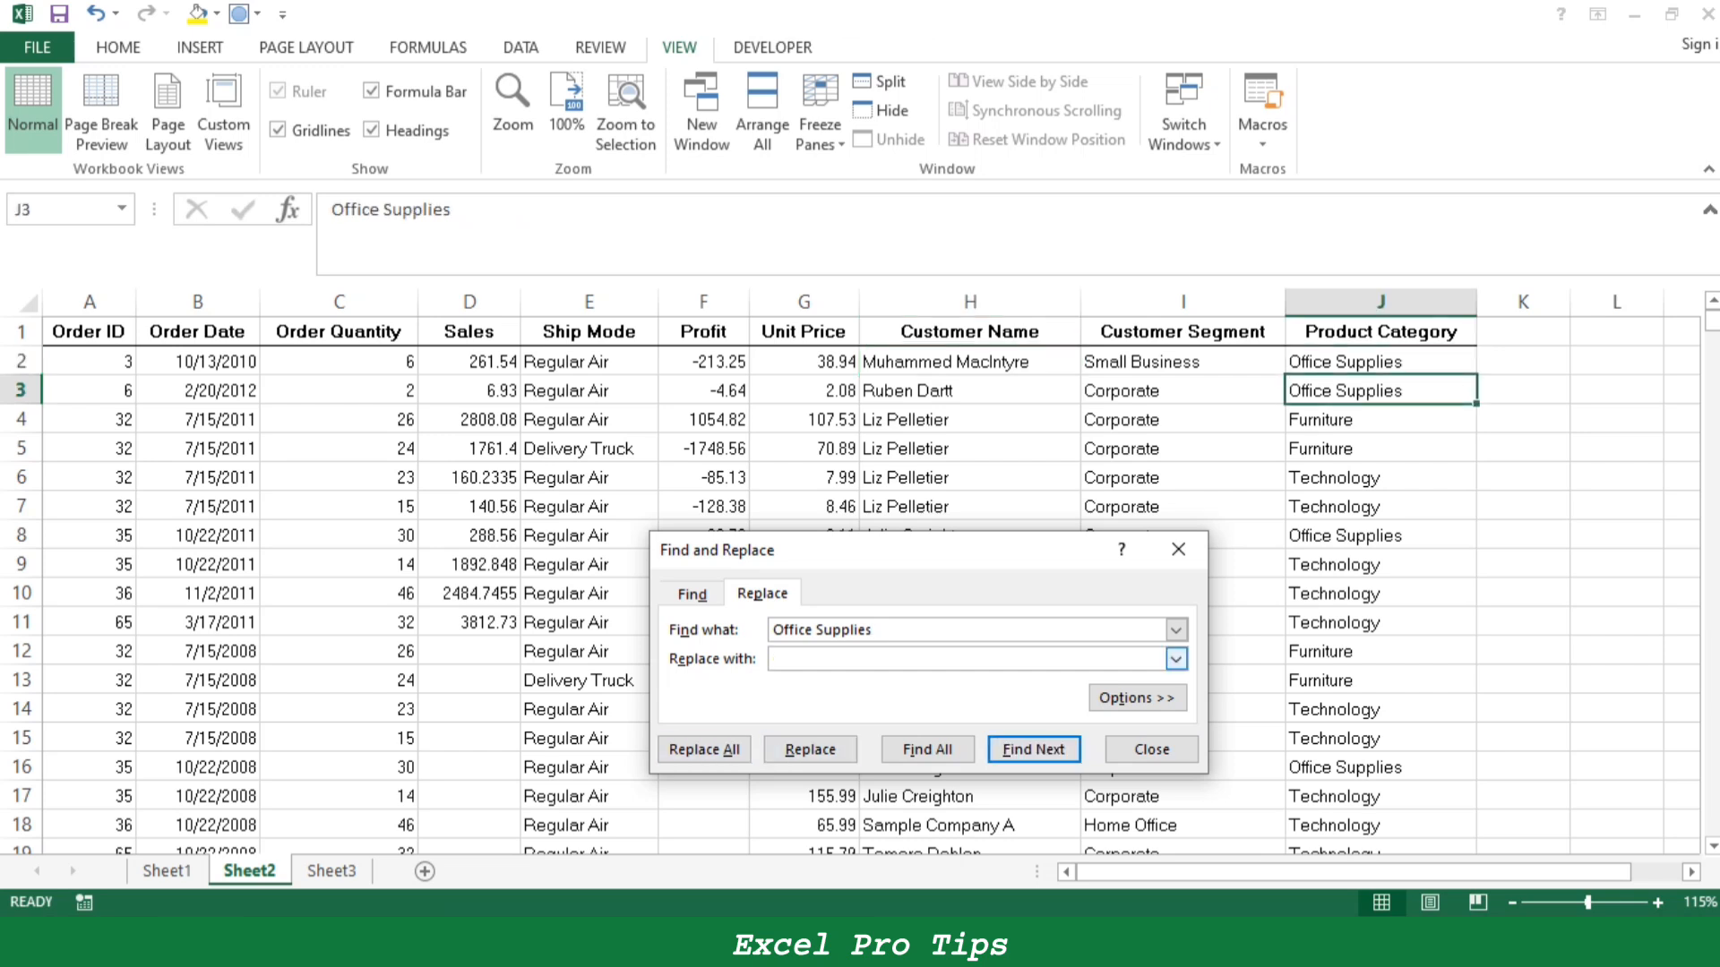
type("Workbook")
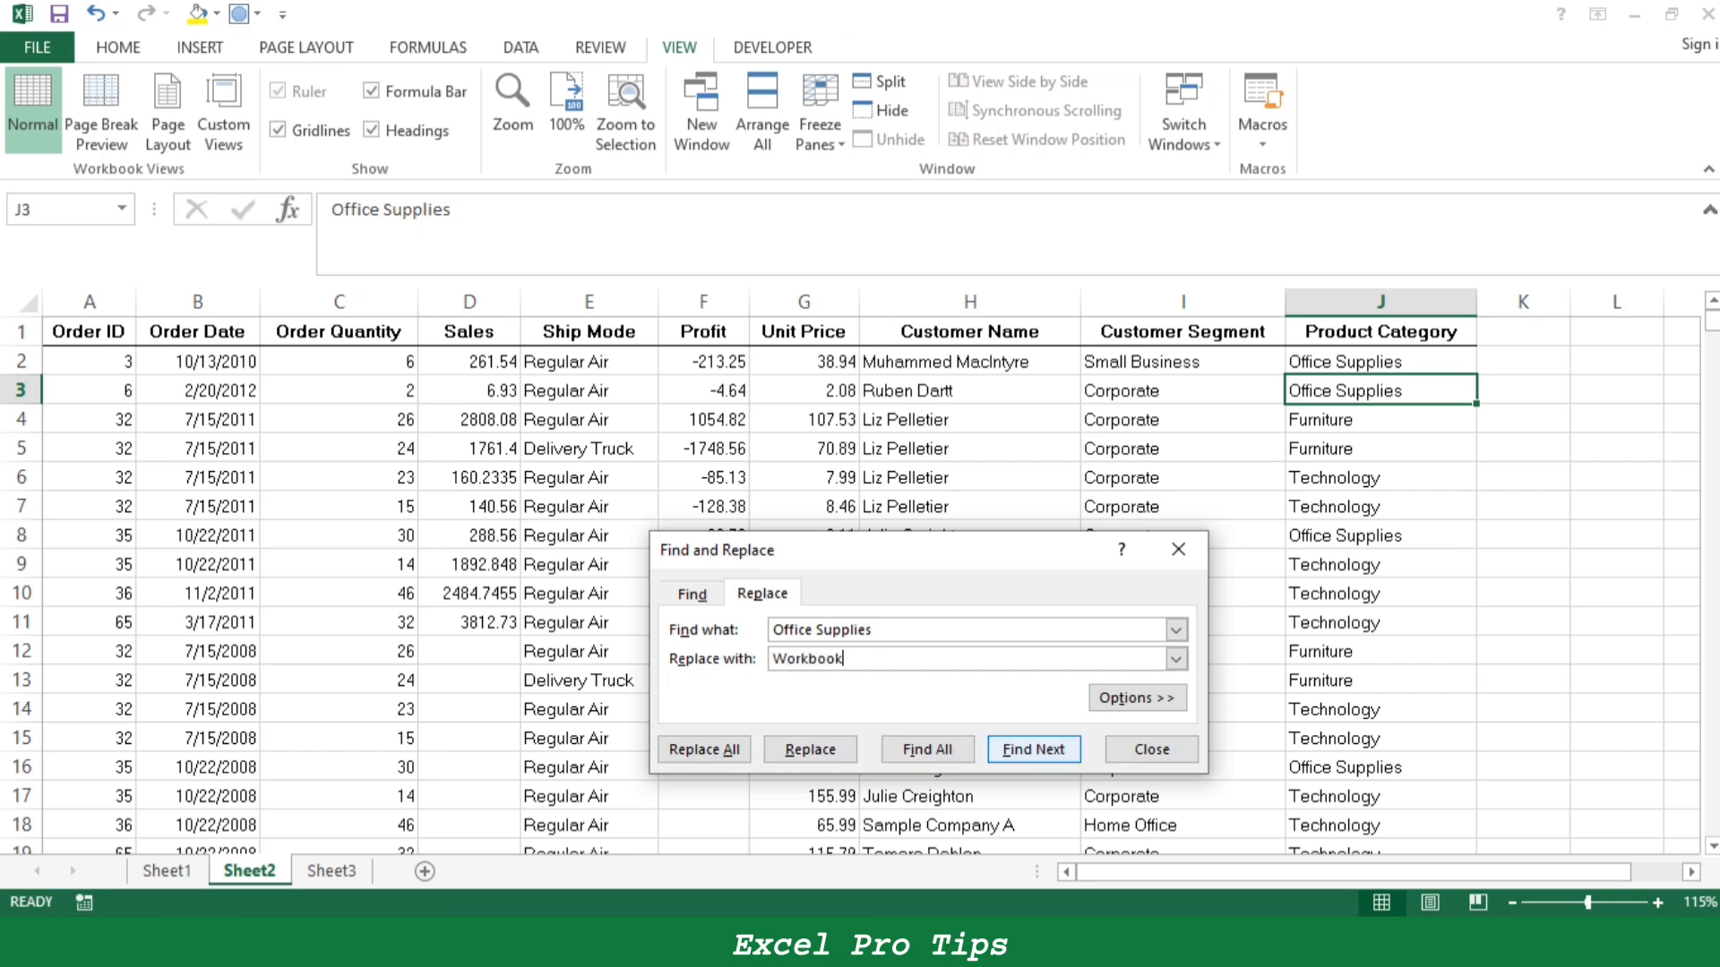
left_click(704, 749)
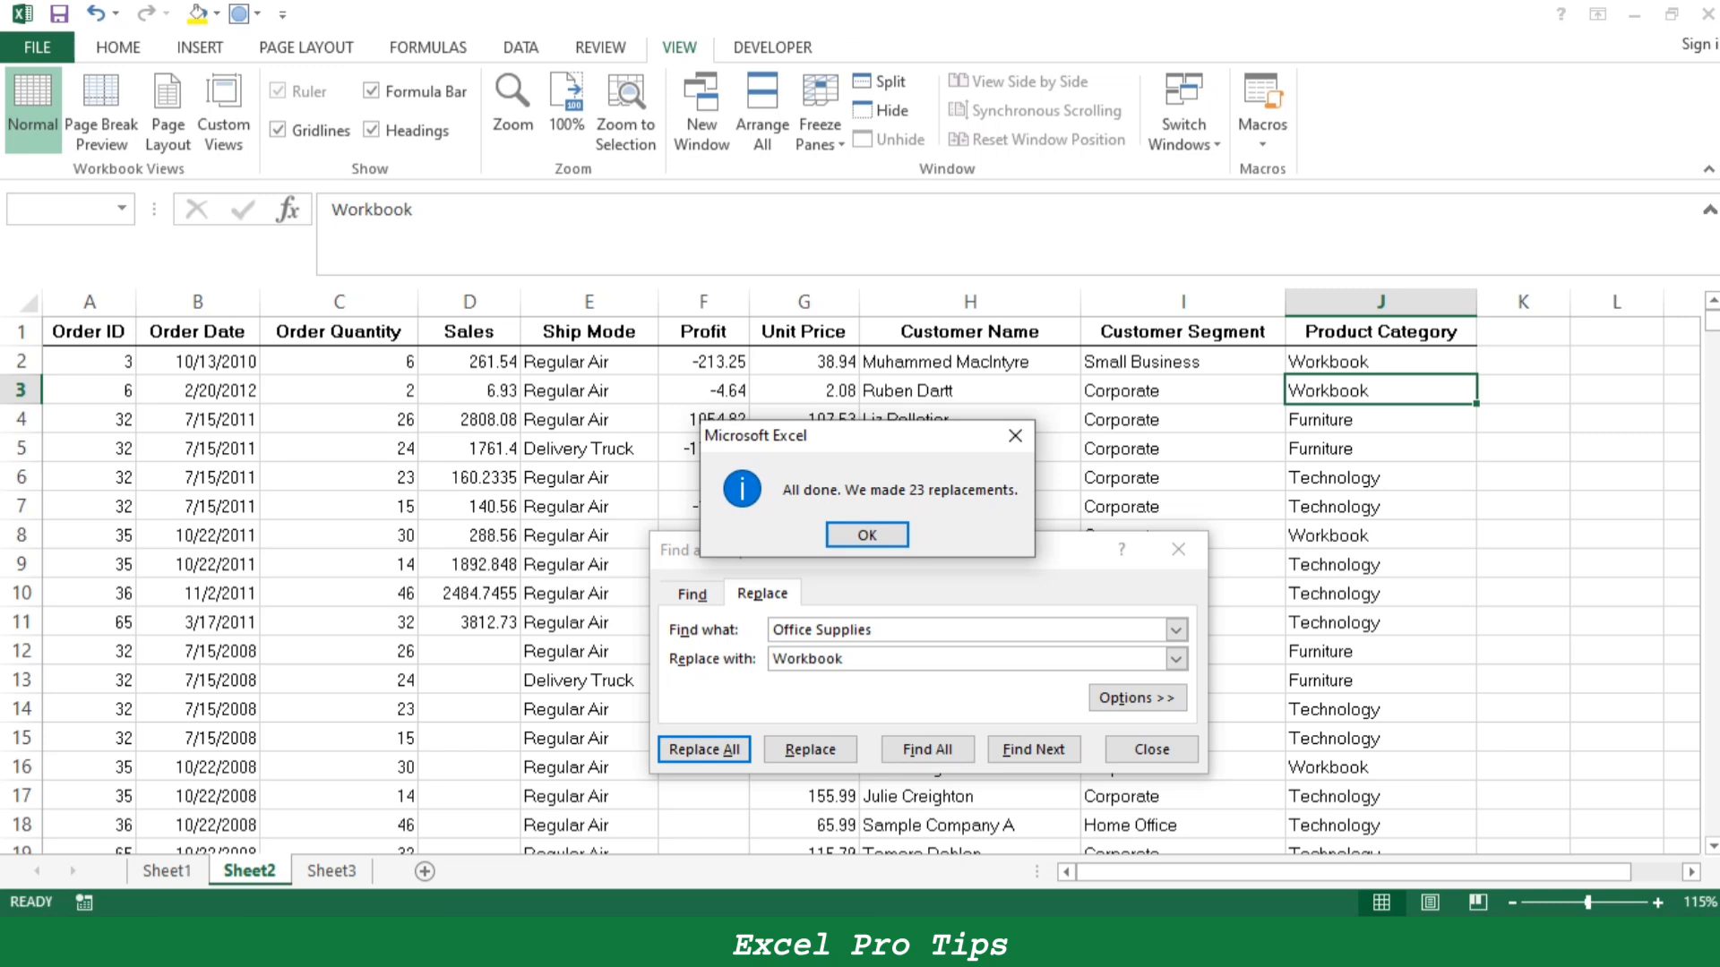
key("Return")
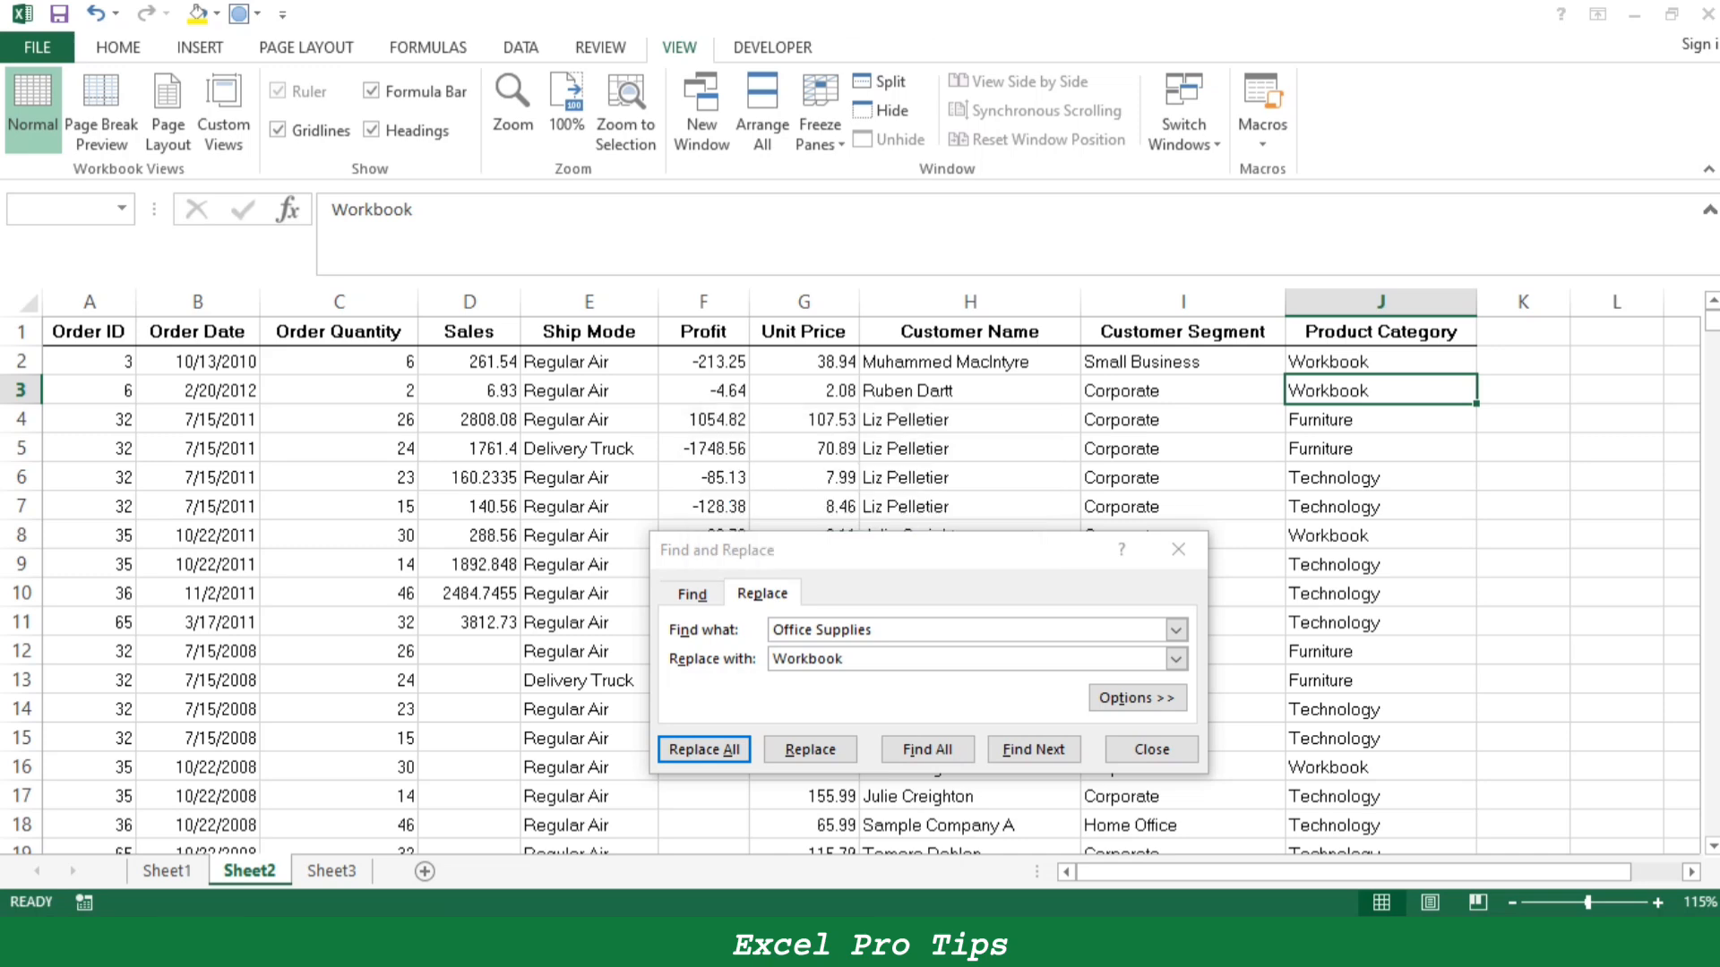
- Close the Find and Replace dialog, select J2:J3 and look through the replaced entries in the Product Category column
left_click_drag(1381, 362, 1381, 420)
left_click(1179, 550)
key("shift+Up")
scroll(850, 584, "down", 5)
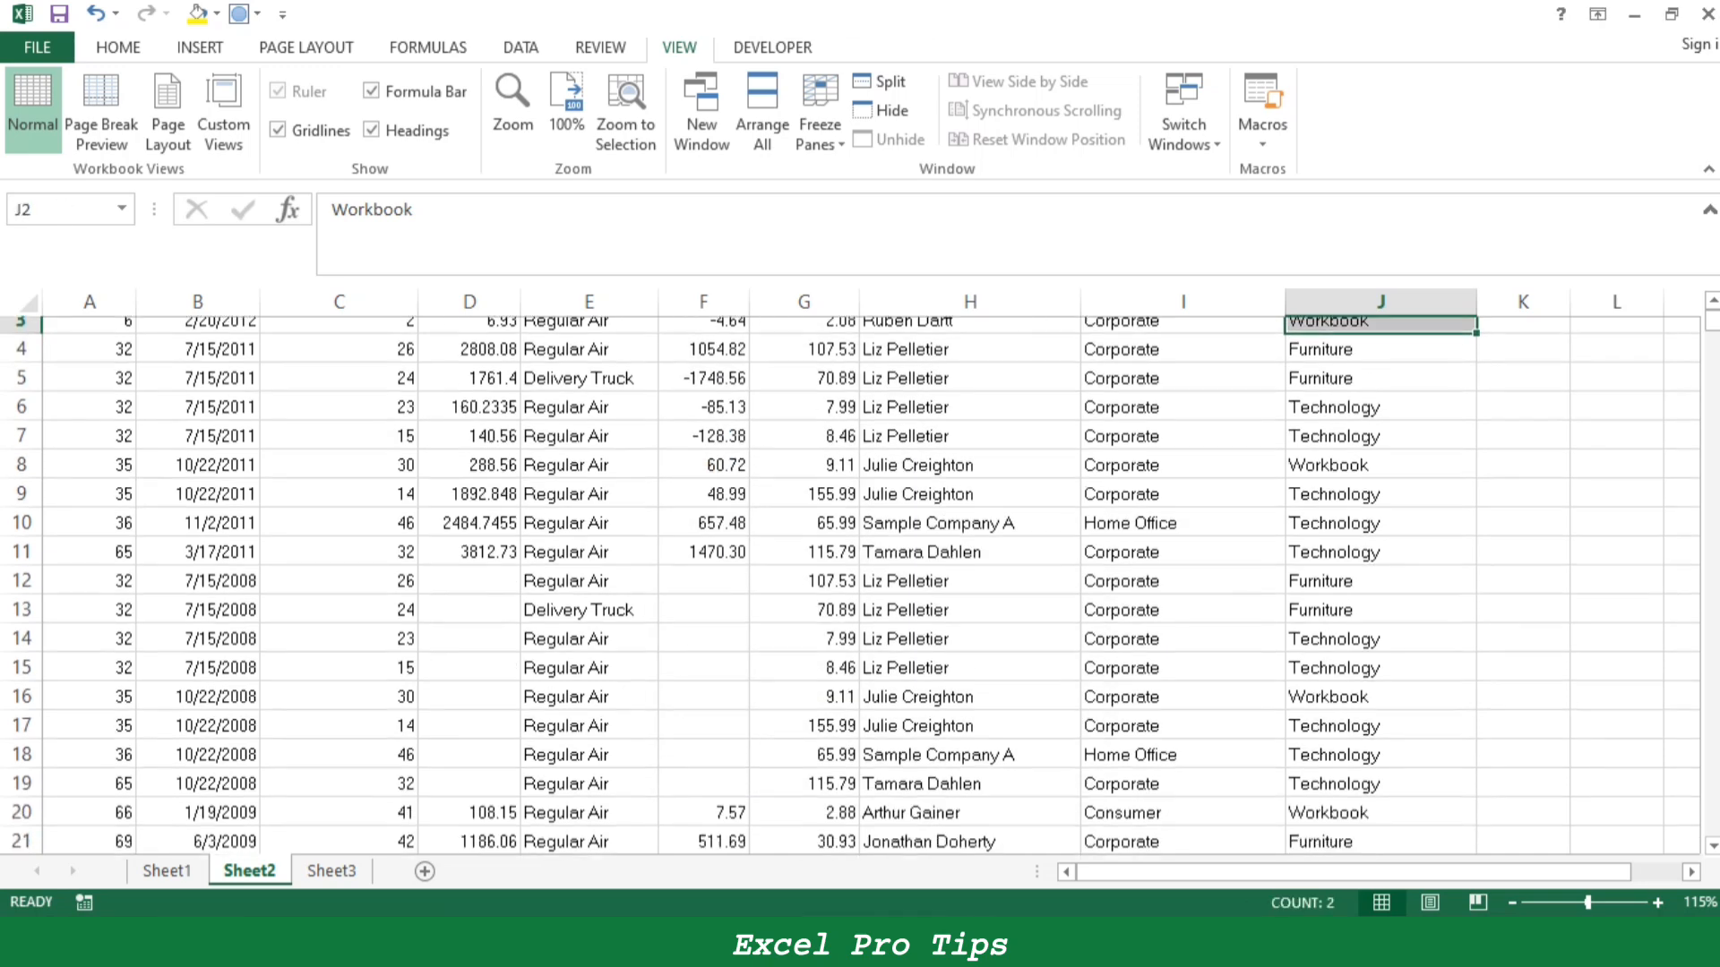
- Try highlighting the replaced Product Category entries in J42:J45 with yellow fill, and undo the fill
scroll(849, 584, "down", 7)
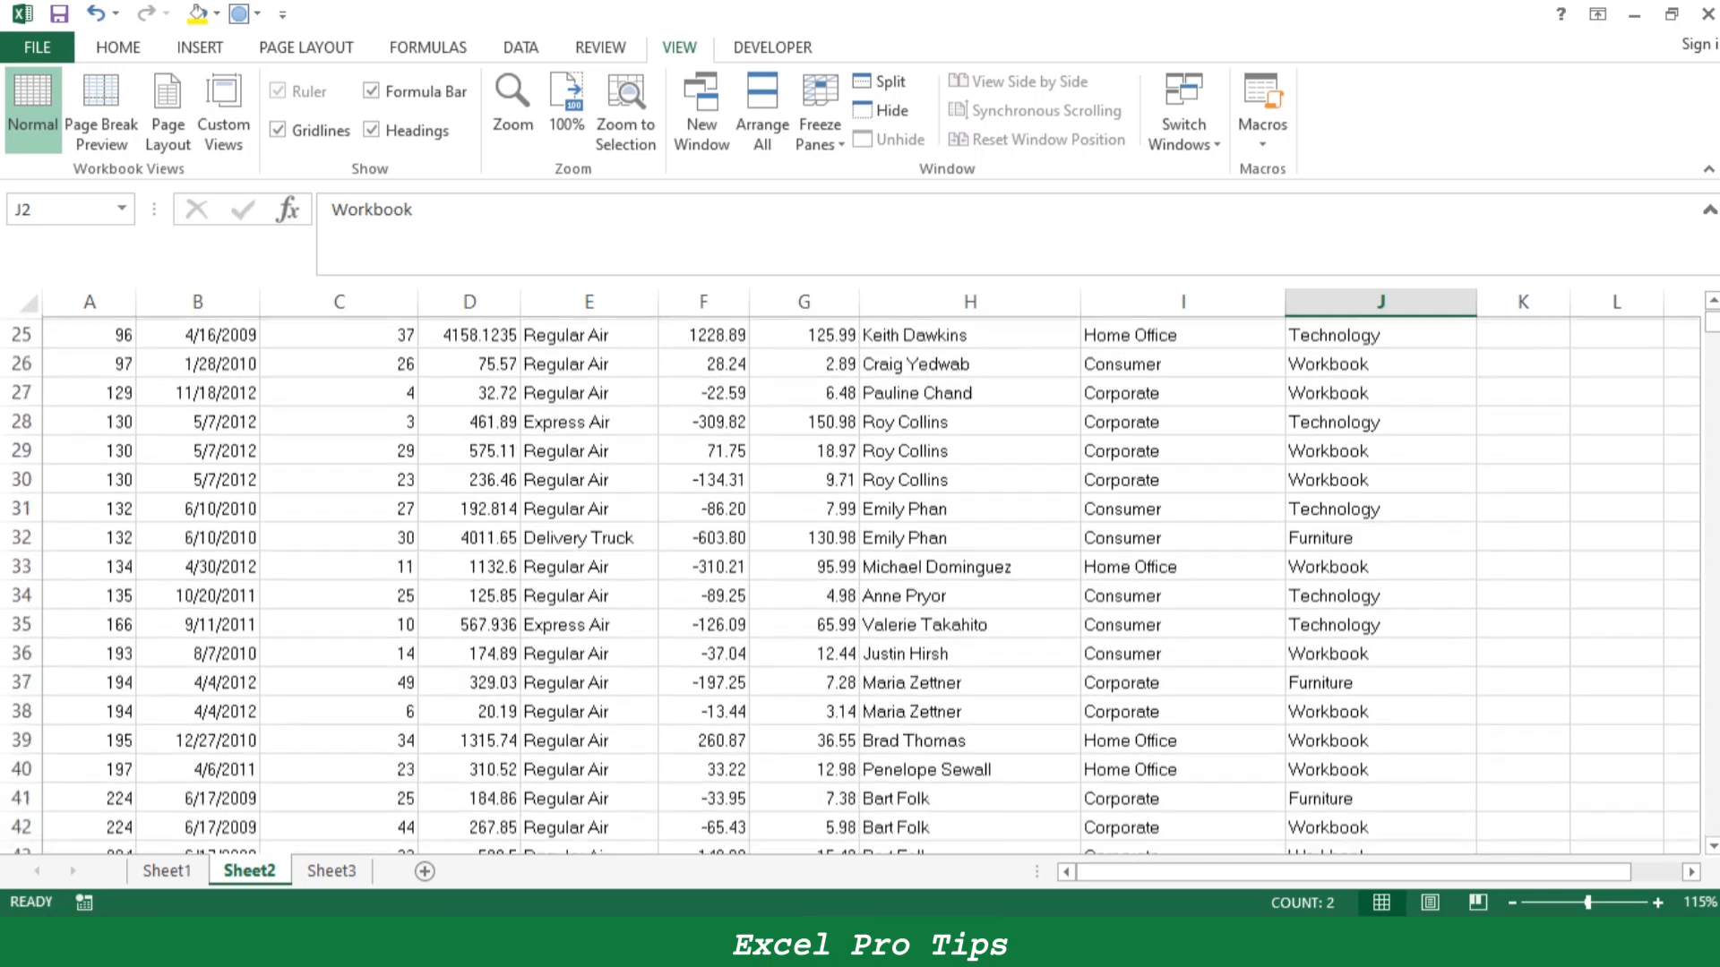
left_click(1381, 709)
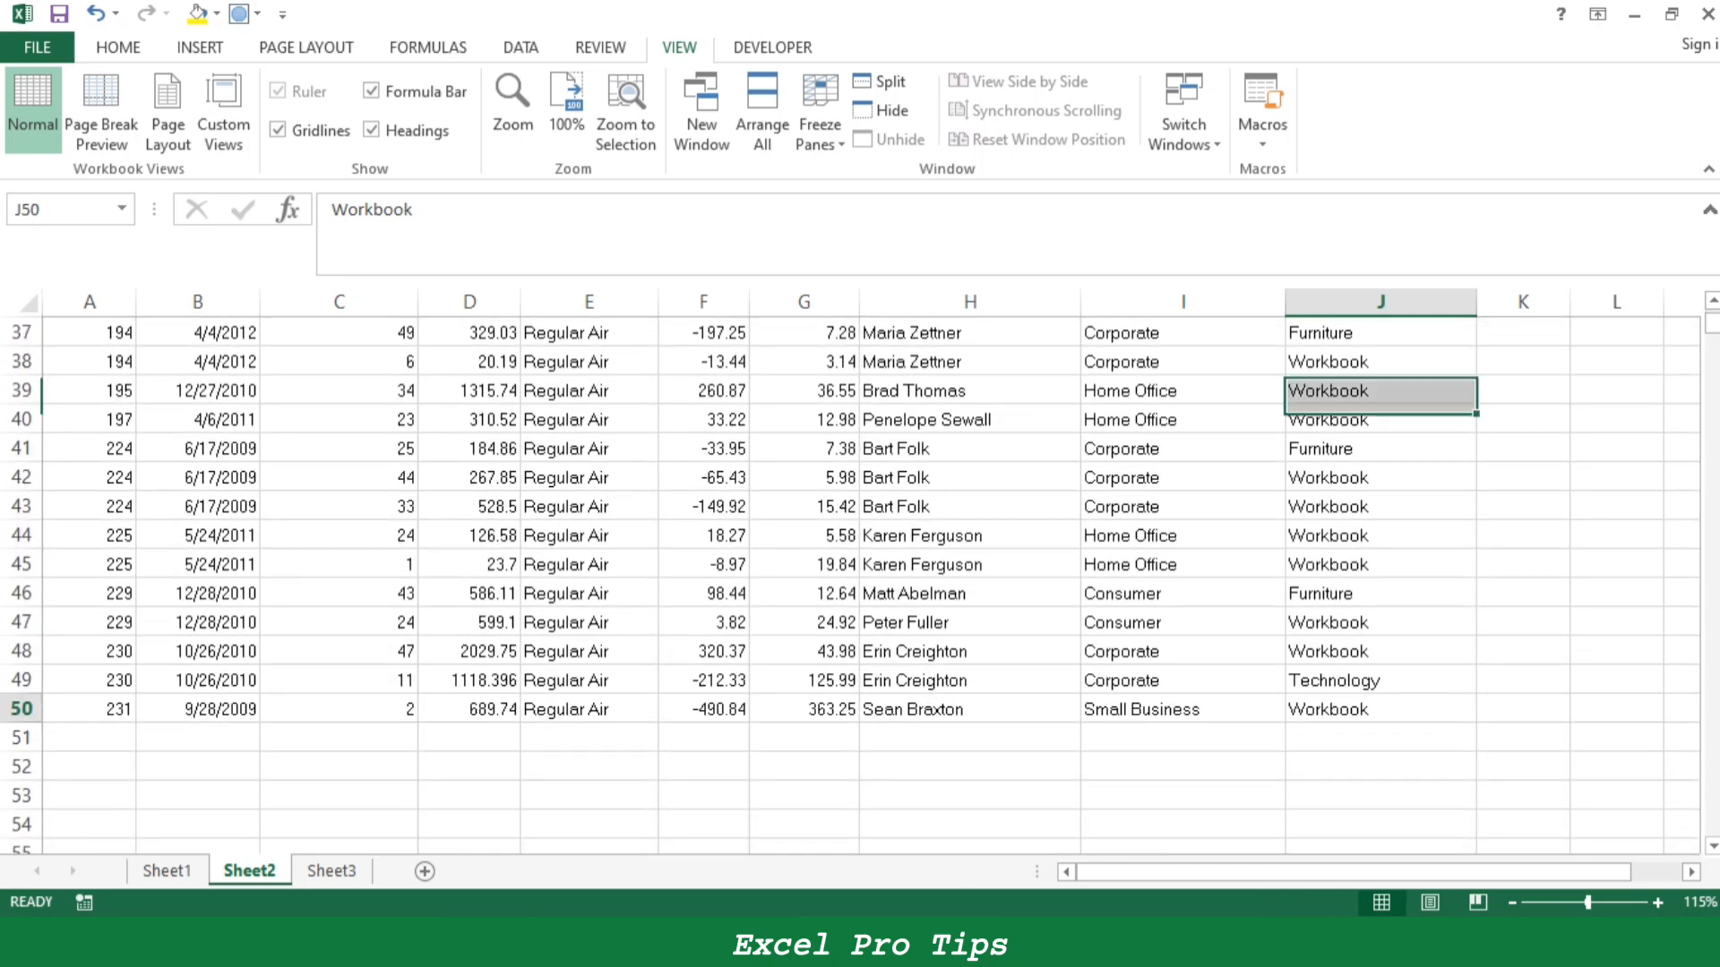
left_click_drag(1380, 477, 1381, 564)
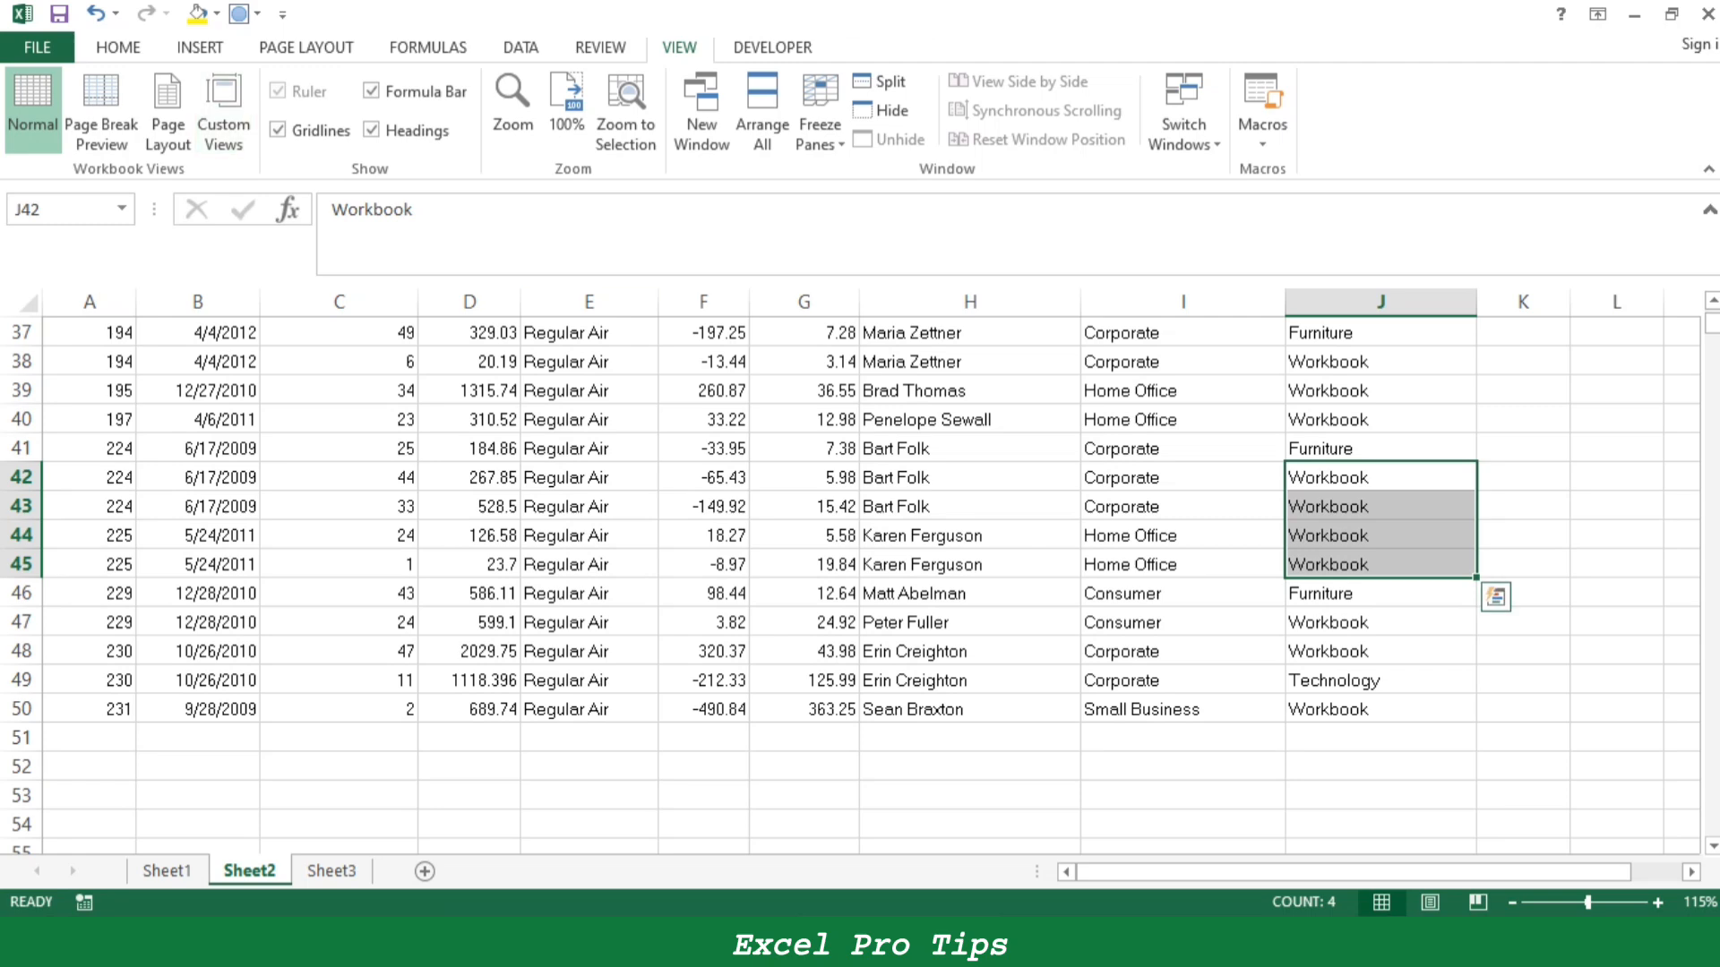
left_click(197, 12)
left_click_drag(1381, 623, 1381, 651)
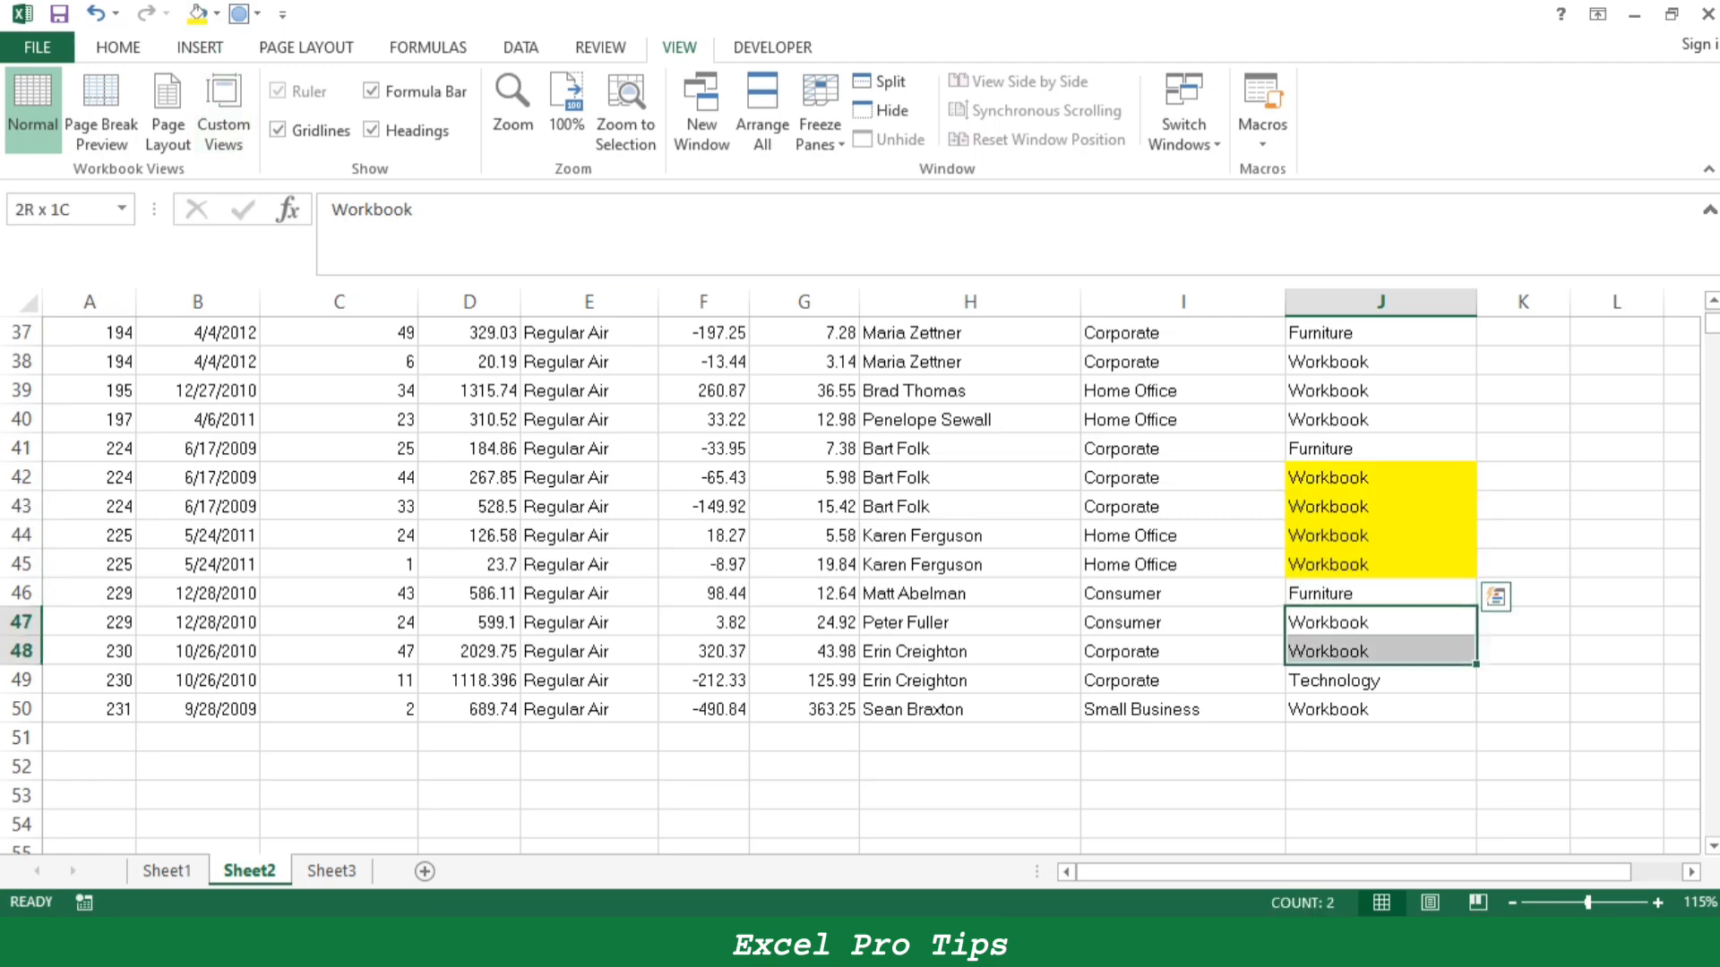
left_click(1381, 681)
key("ctrl+z")
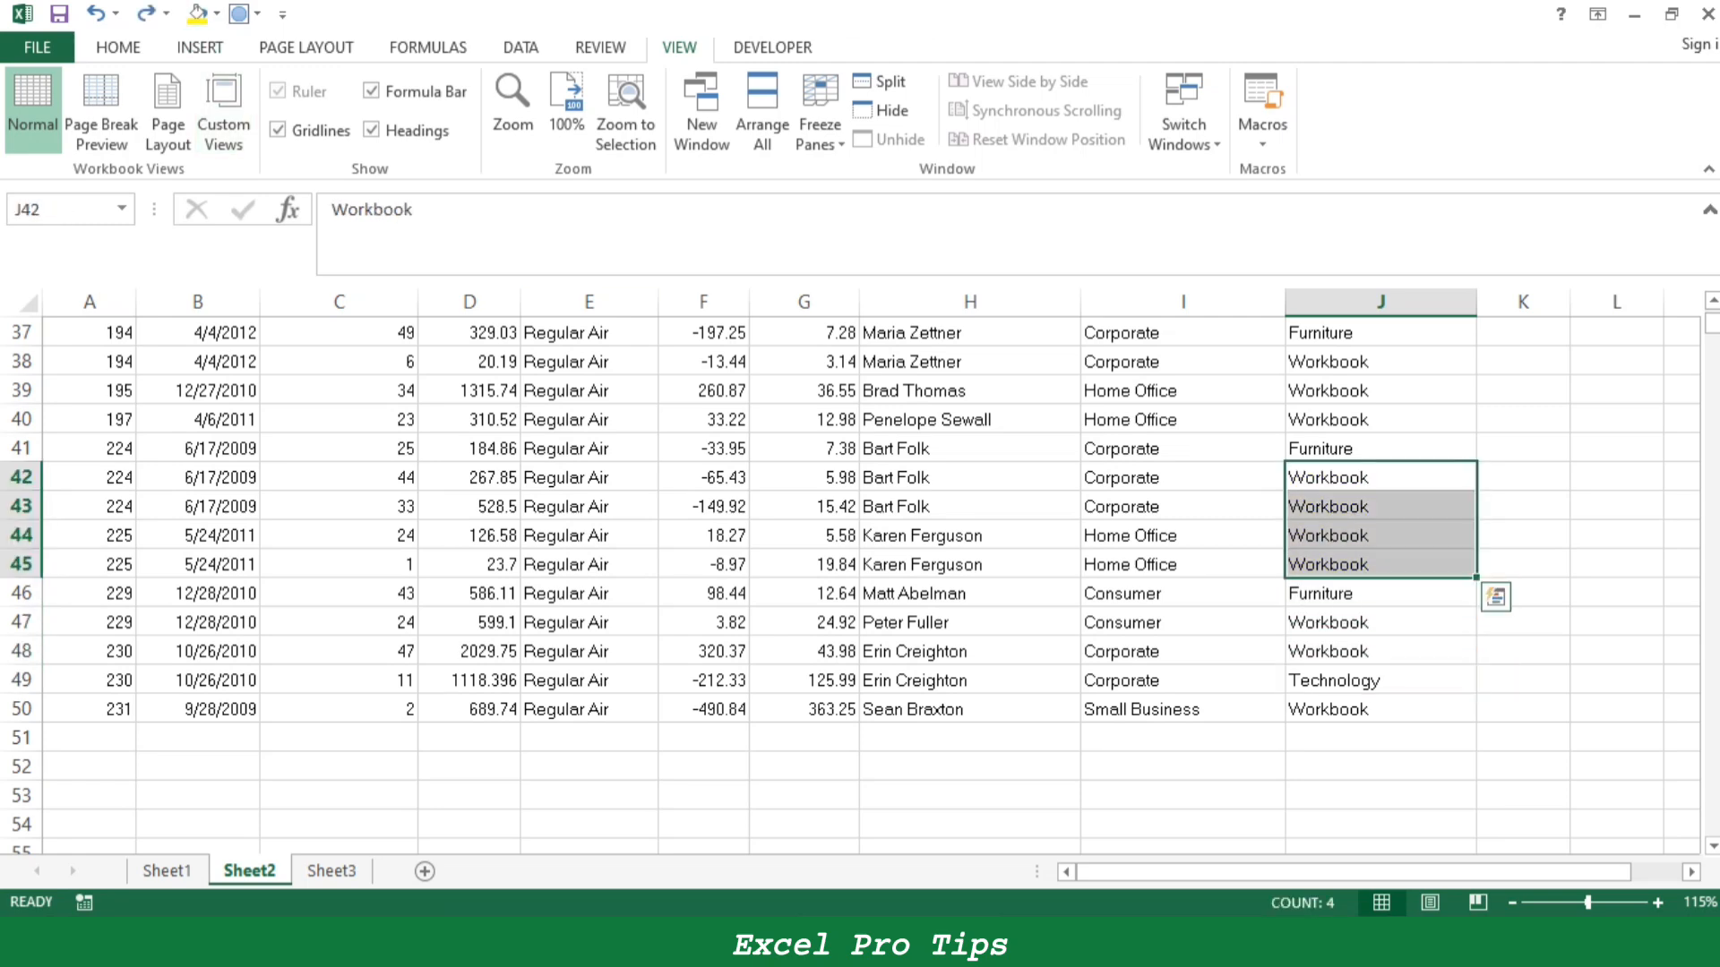
- Open Find and Replace and set it to find "Workbook" and replace it with "Office Supplies"
scroll(851, 537, "up", 12)
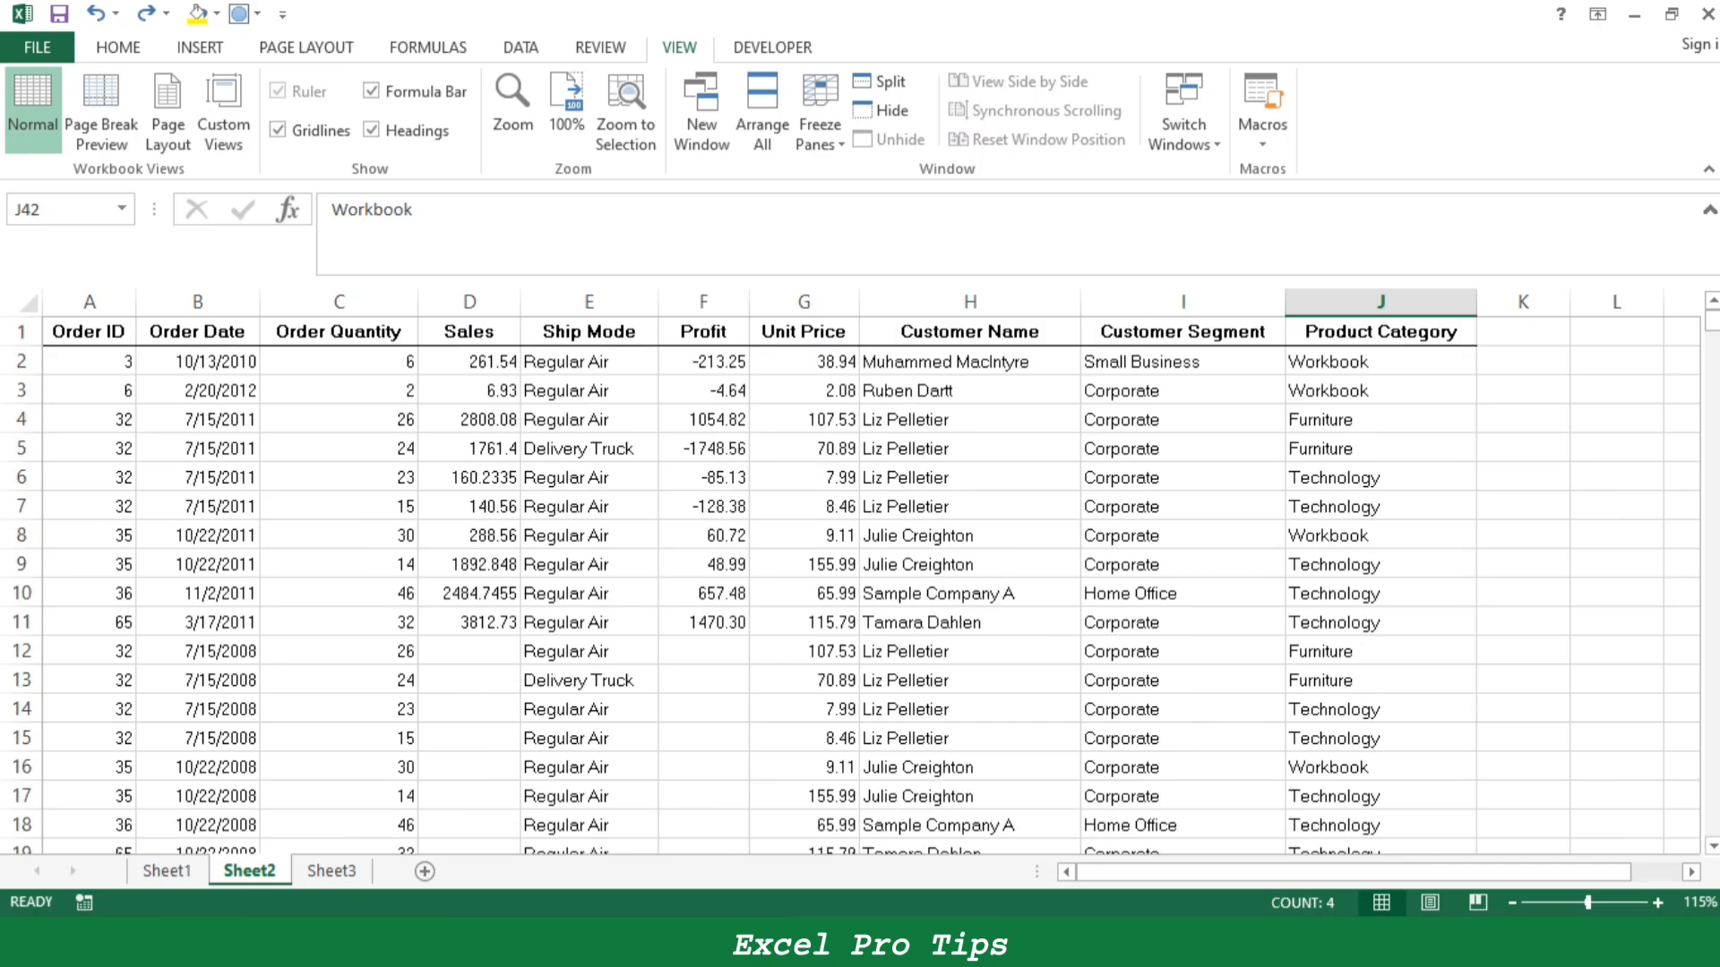
key("ctrl+h")
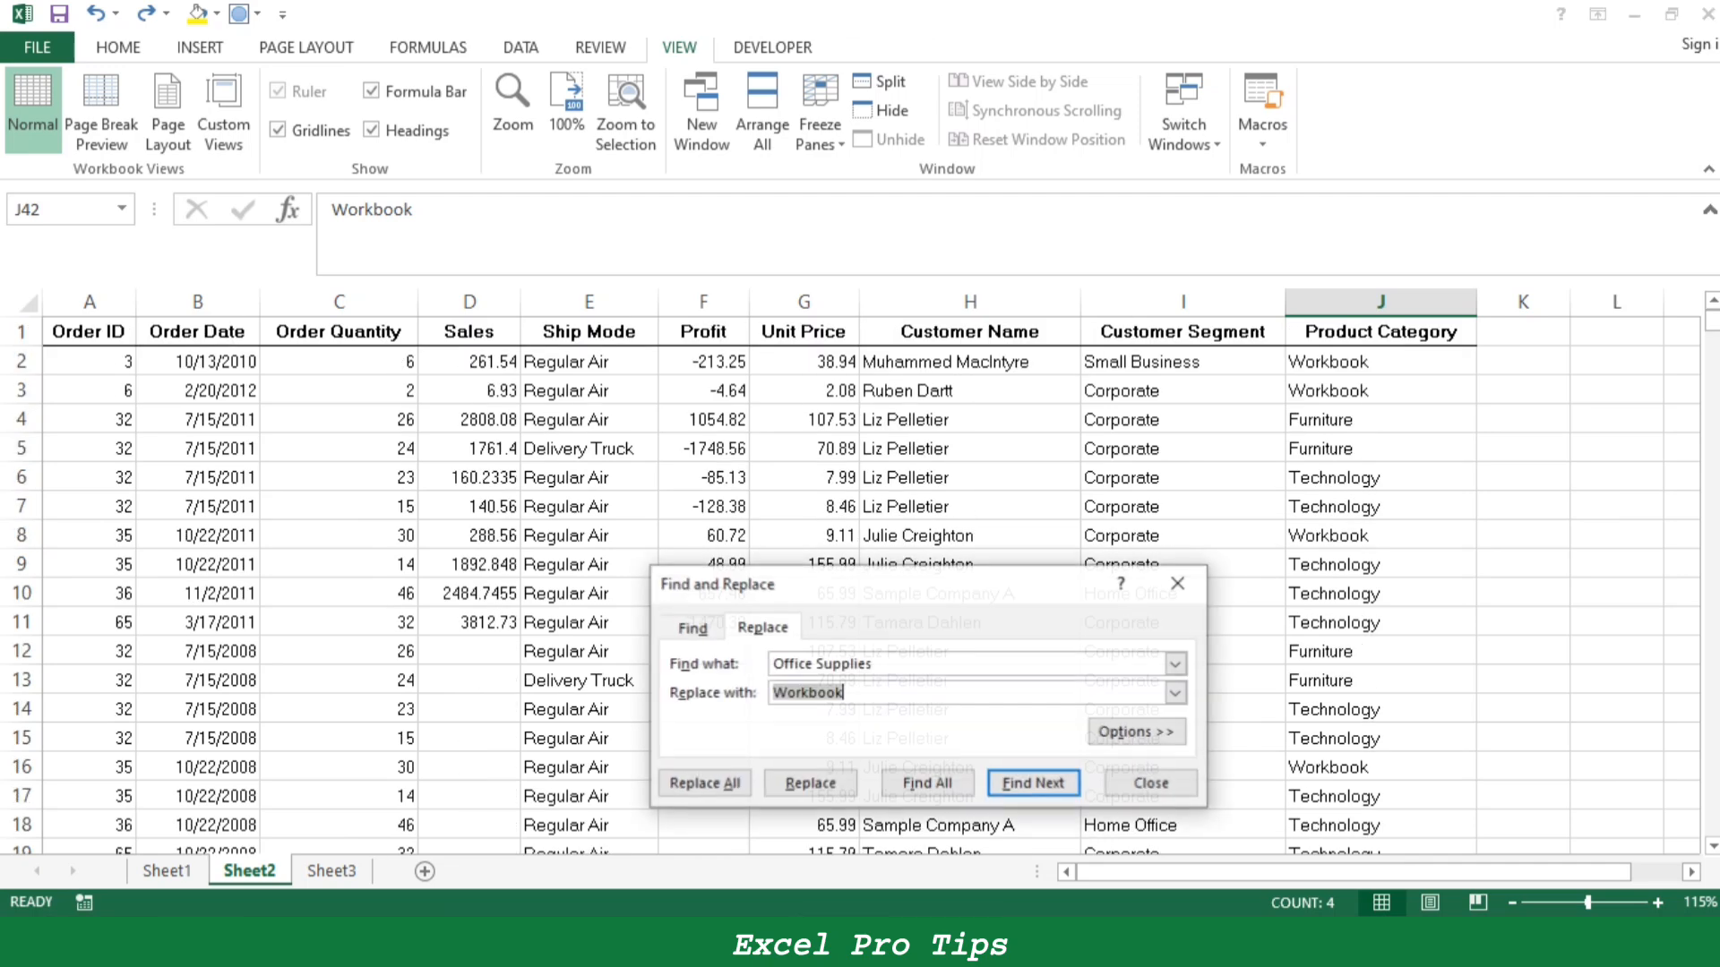
key("Tab")
left_click_drag(855, 693, 772, 693)
left_click_drag(883, 665, 772, 693)
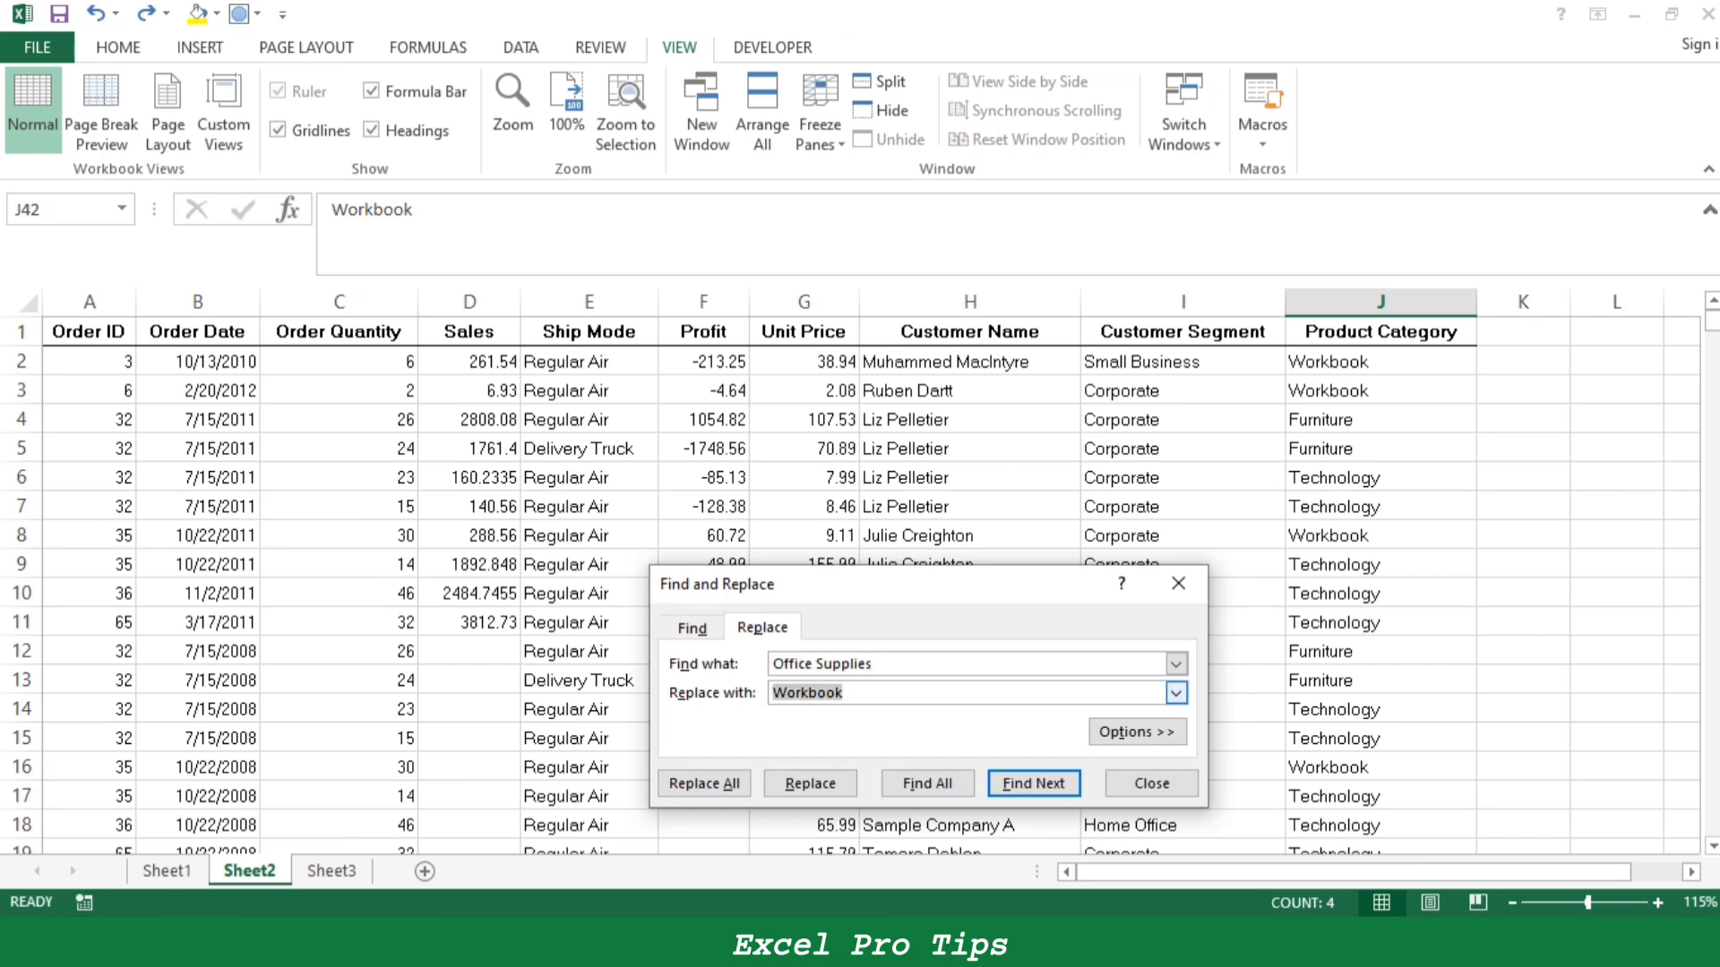
type("Office Supplies")
left_click_drag(878, 665, 770, 665)
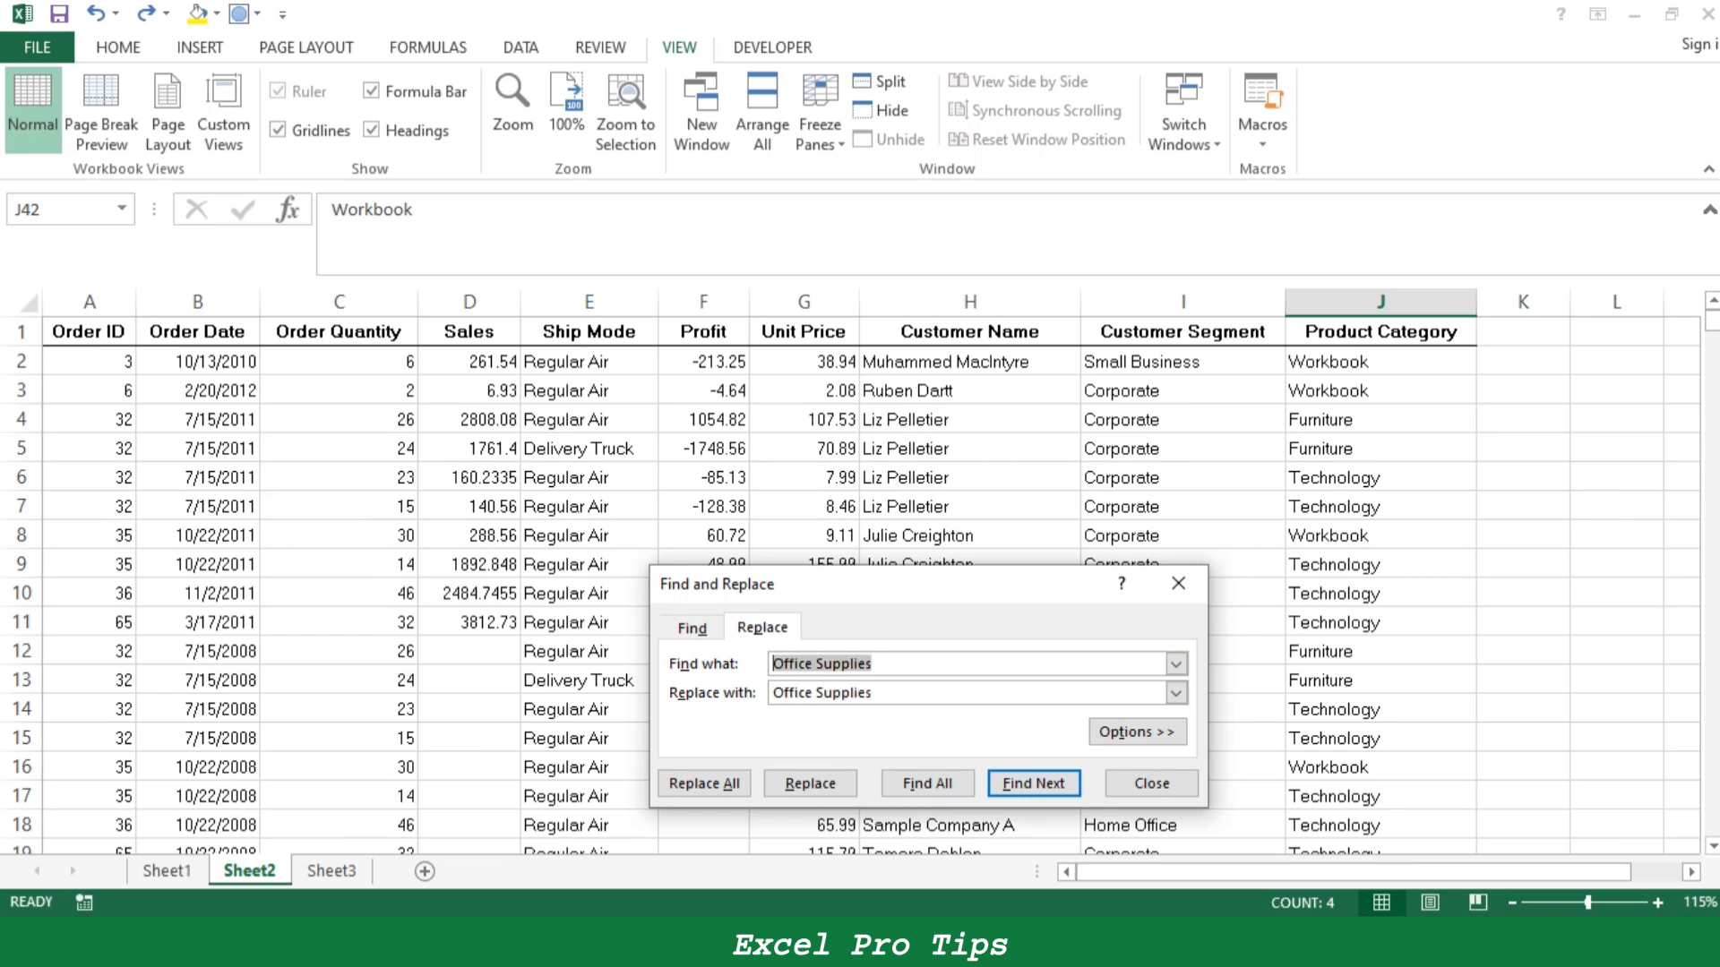
type("Wor")
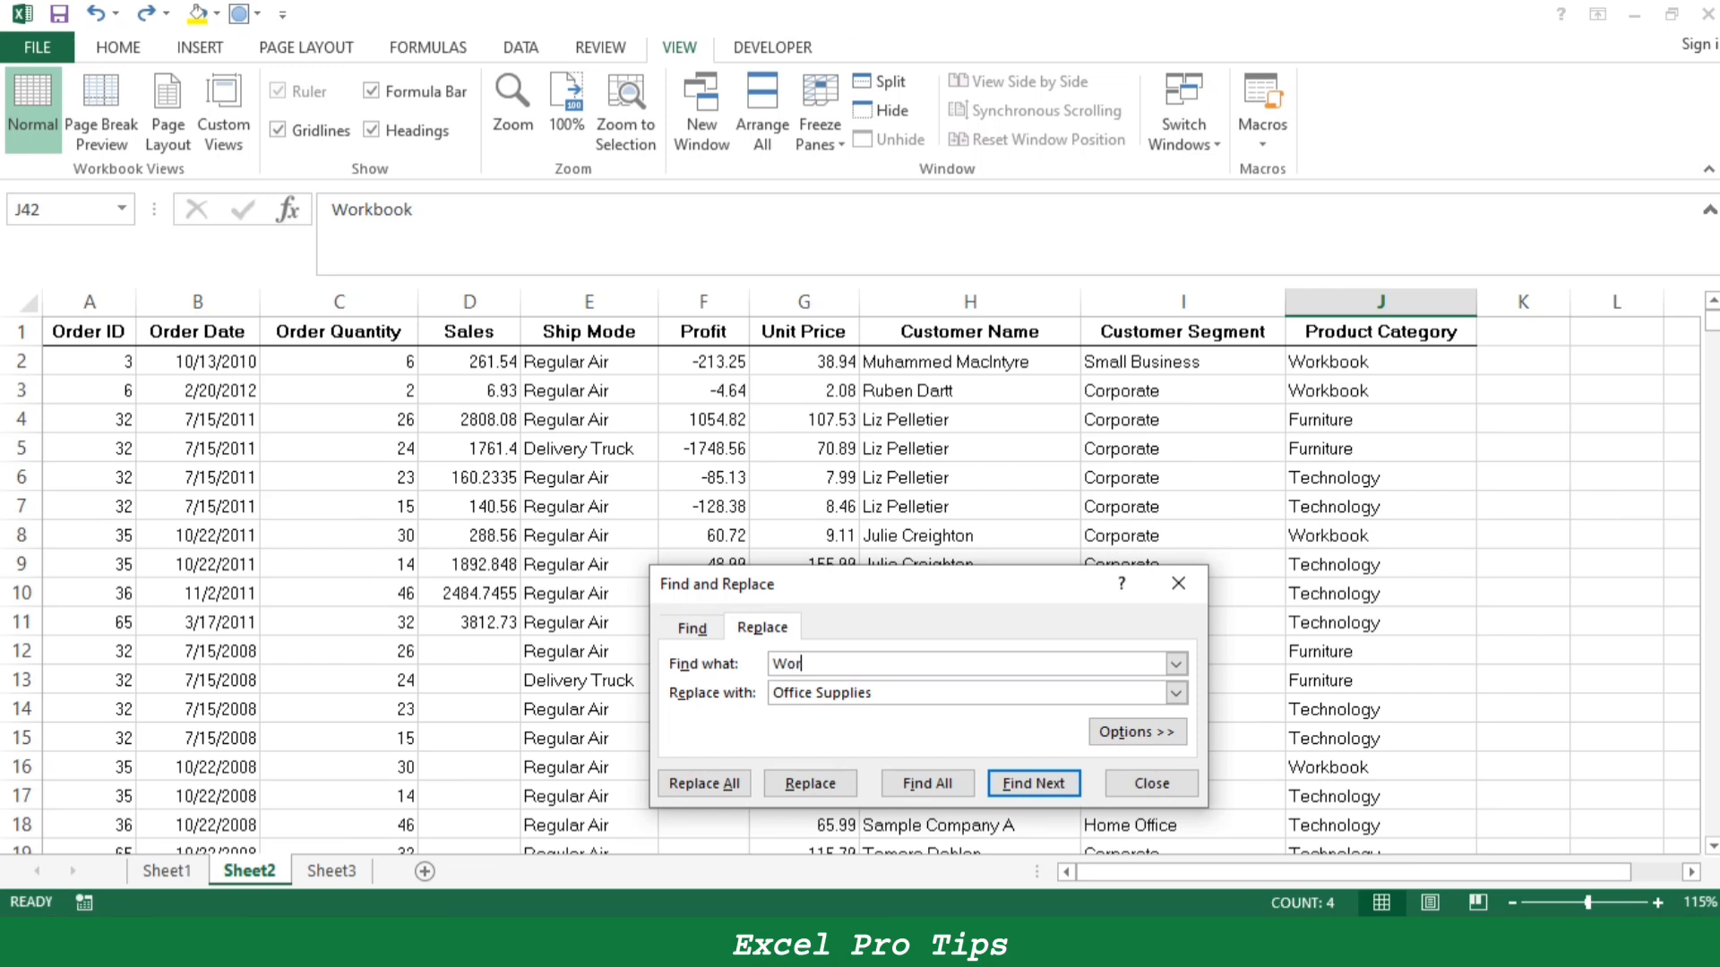
type("kbook")
- Replace all "Workbook" entries within the selected J42:J45, retry finding and replacing further matches, and close the dialog
left_click(704, 783)
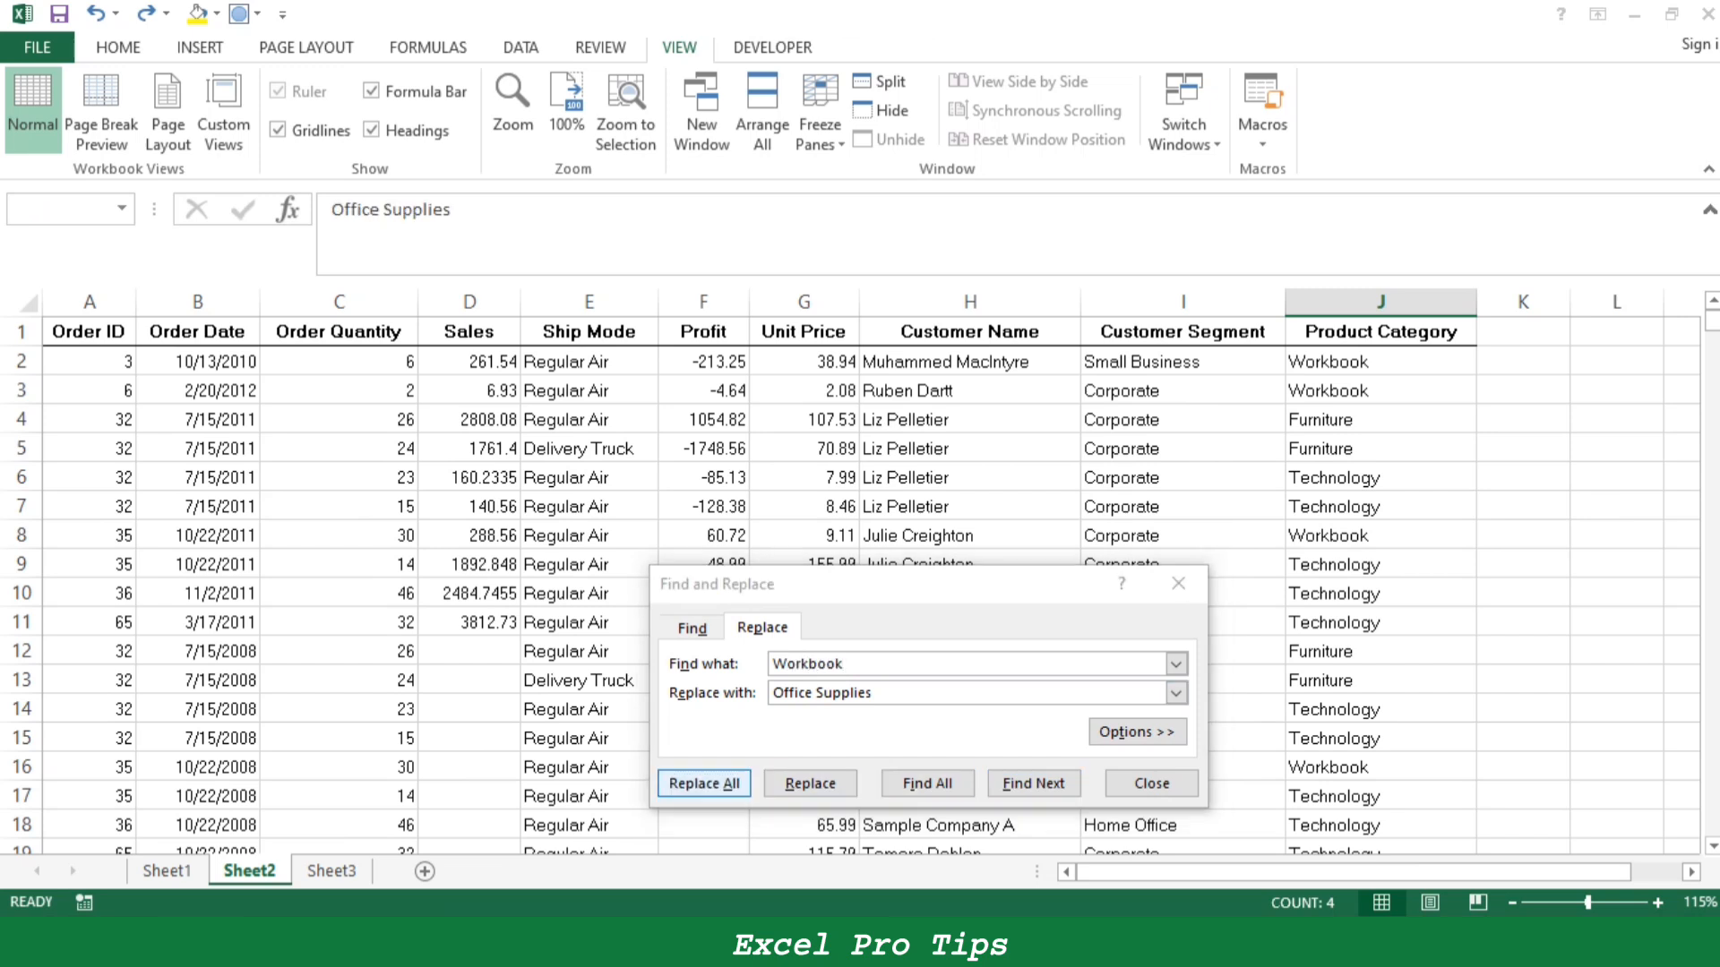
left_click(867, 535)
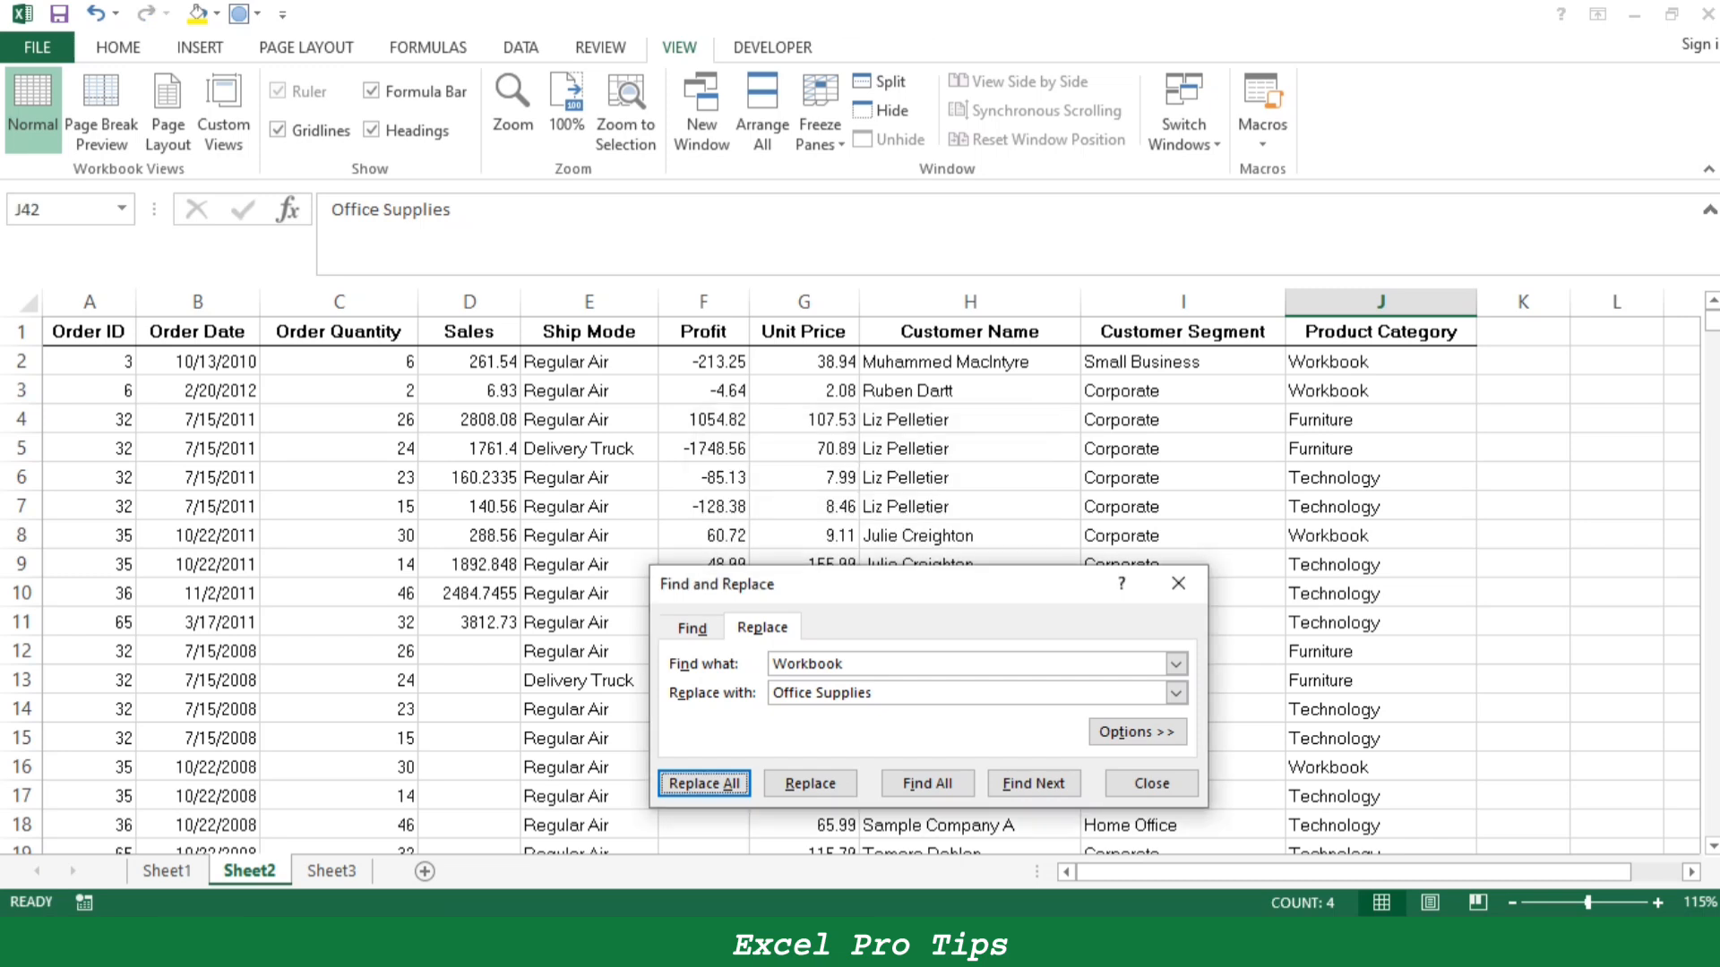
left_click(1033, 783)
left_click(867, 535)
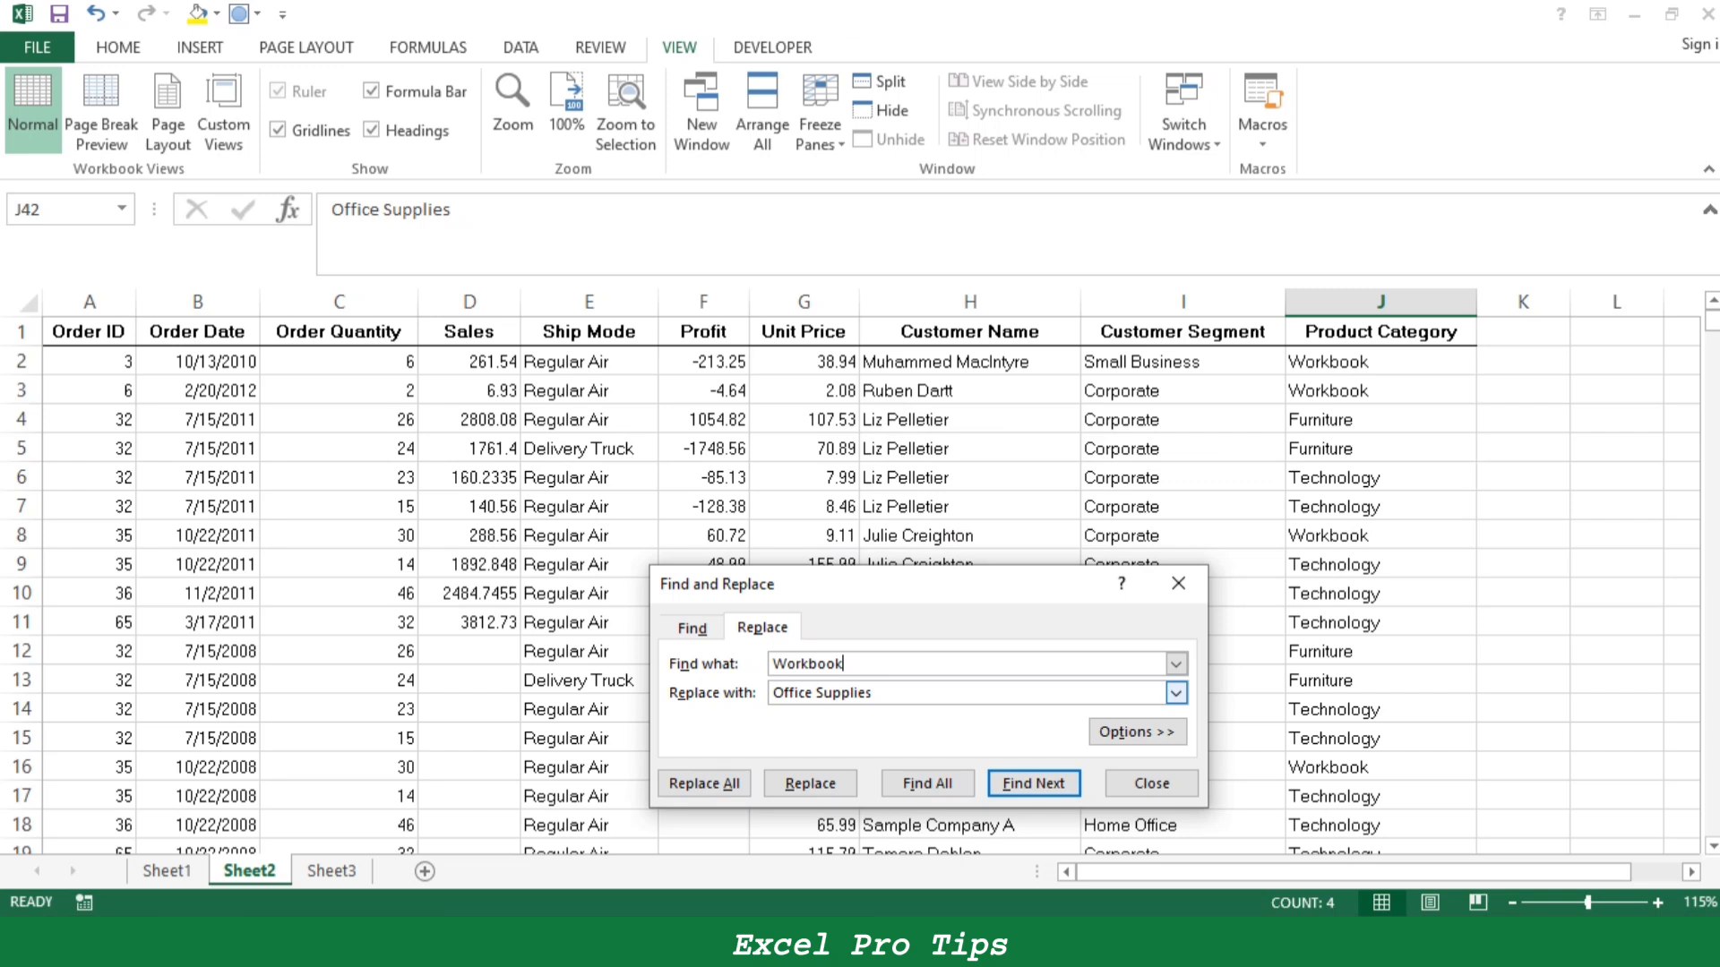
left_click(927, 783)
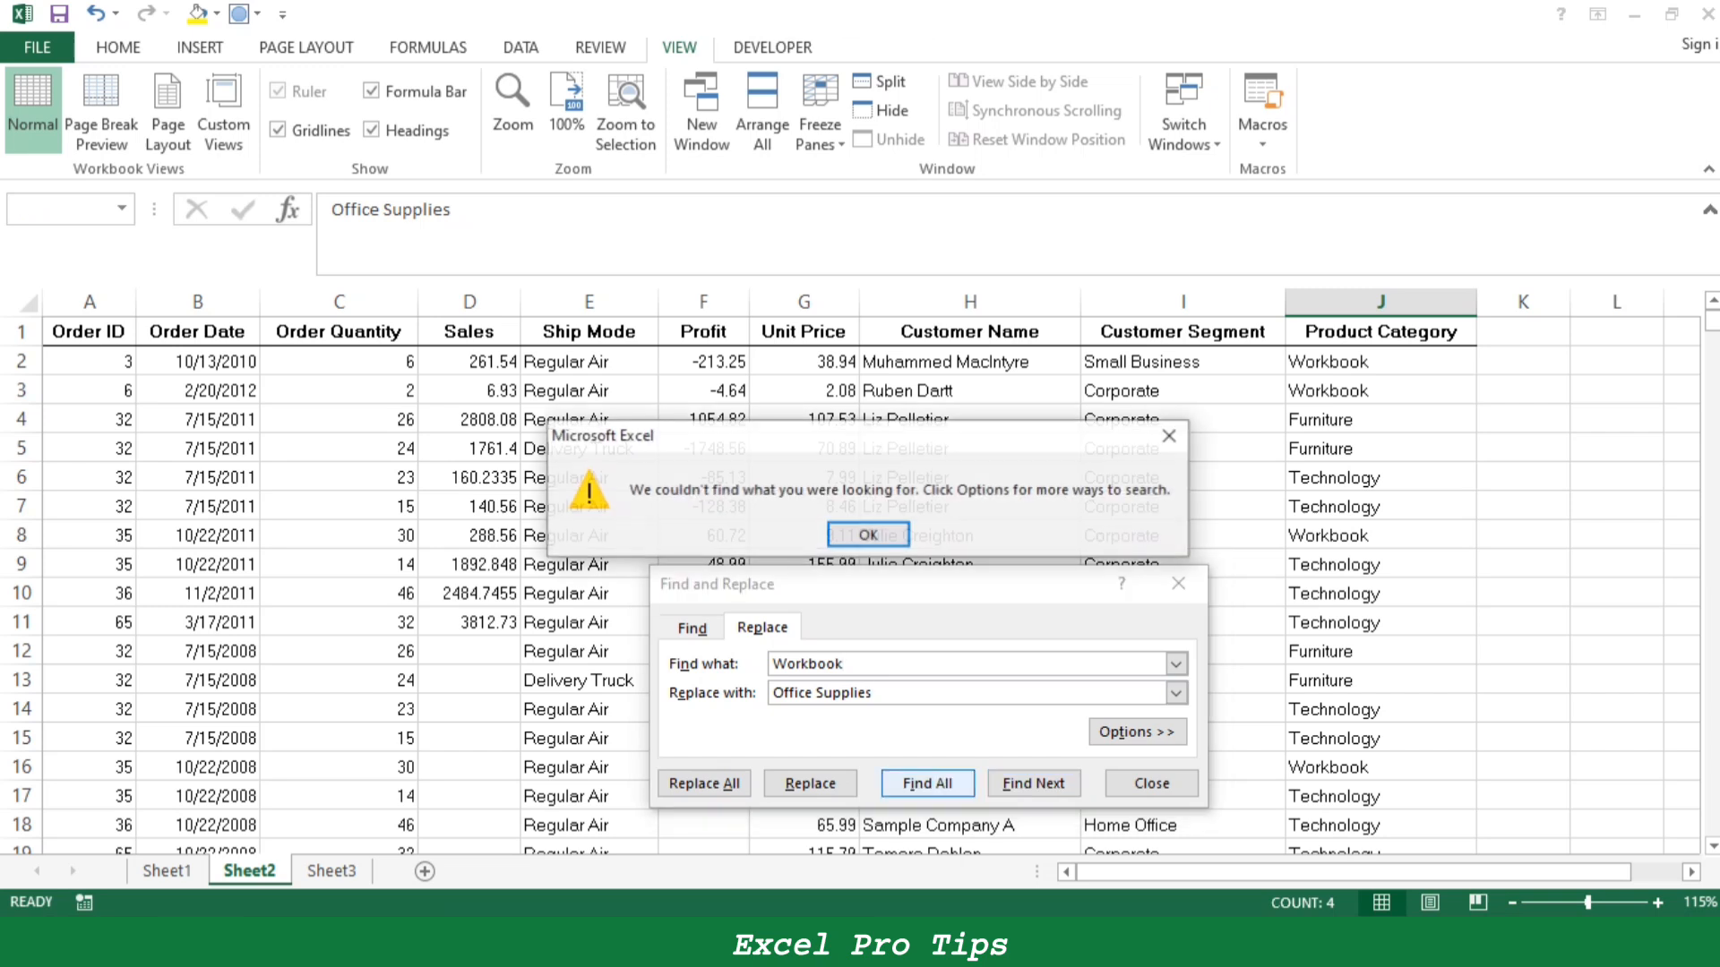
left_click(868, 535)
left_click(810, 783)
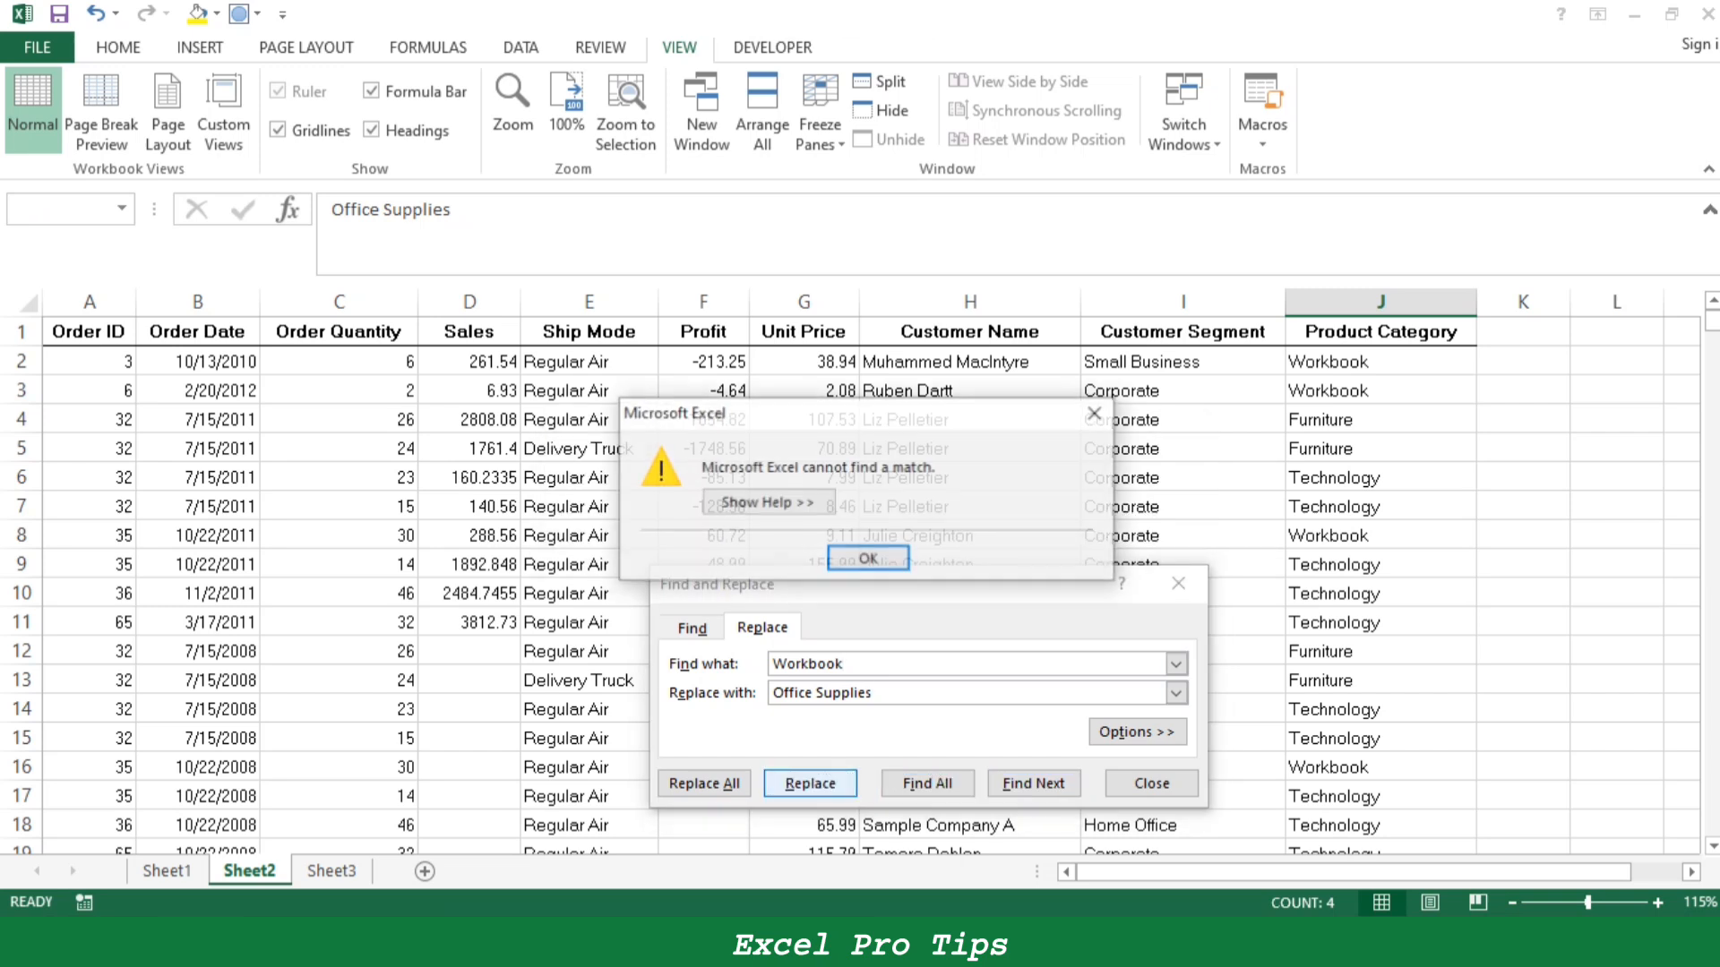
left_click(868, 558)
left_click(704, 783)
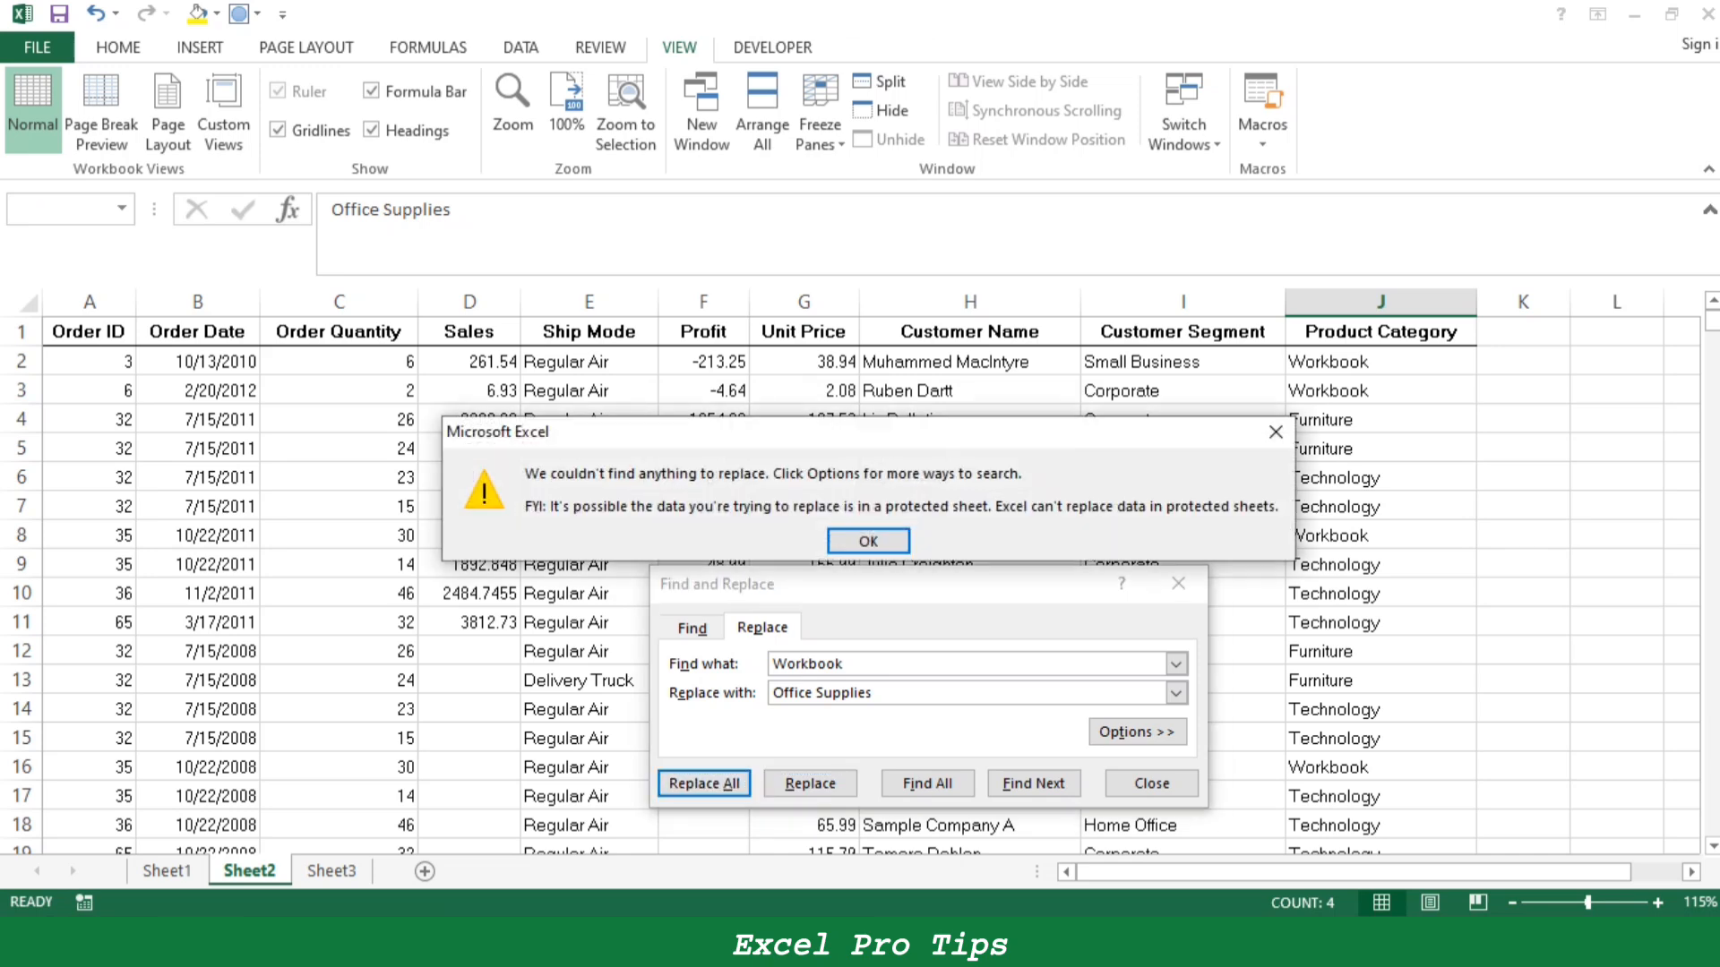
left_click(868, 541)
left_click(1178, 583)
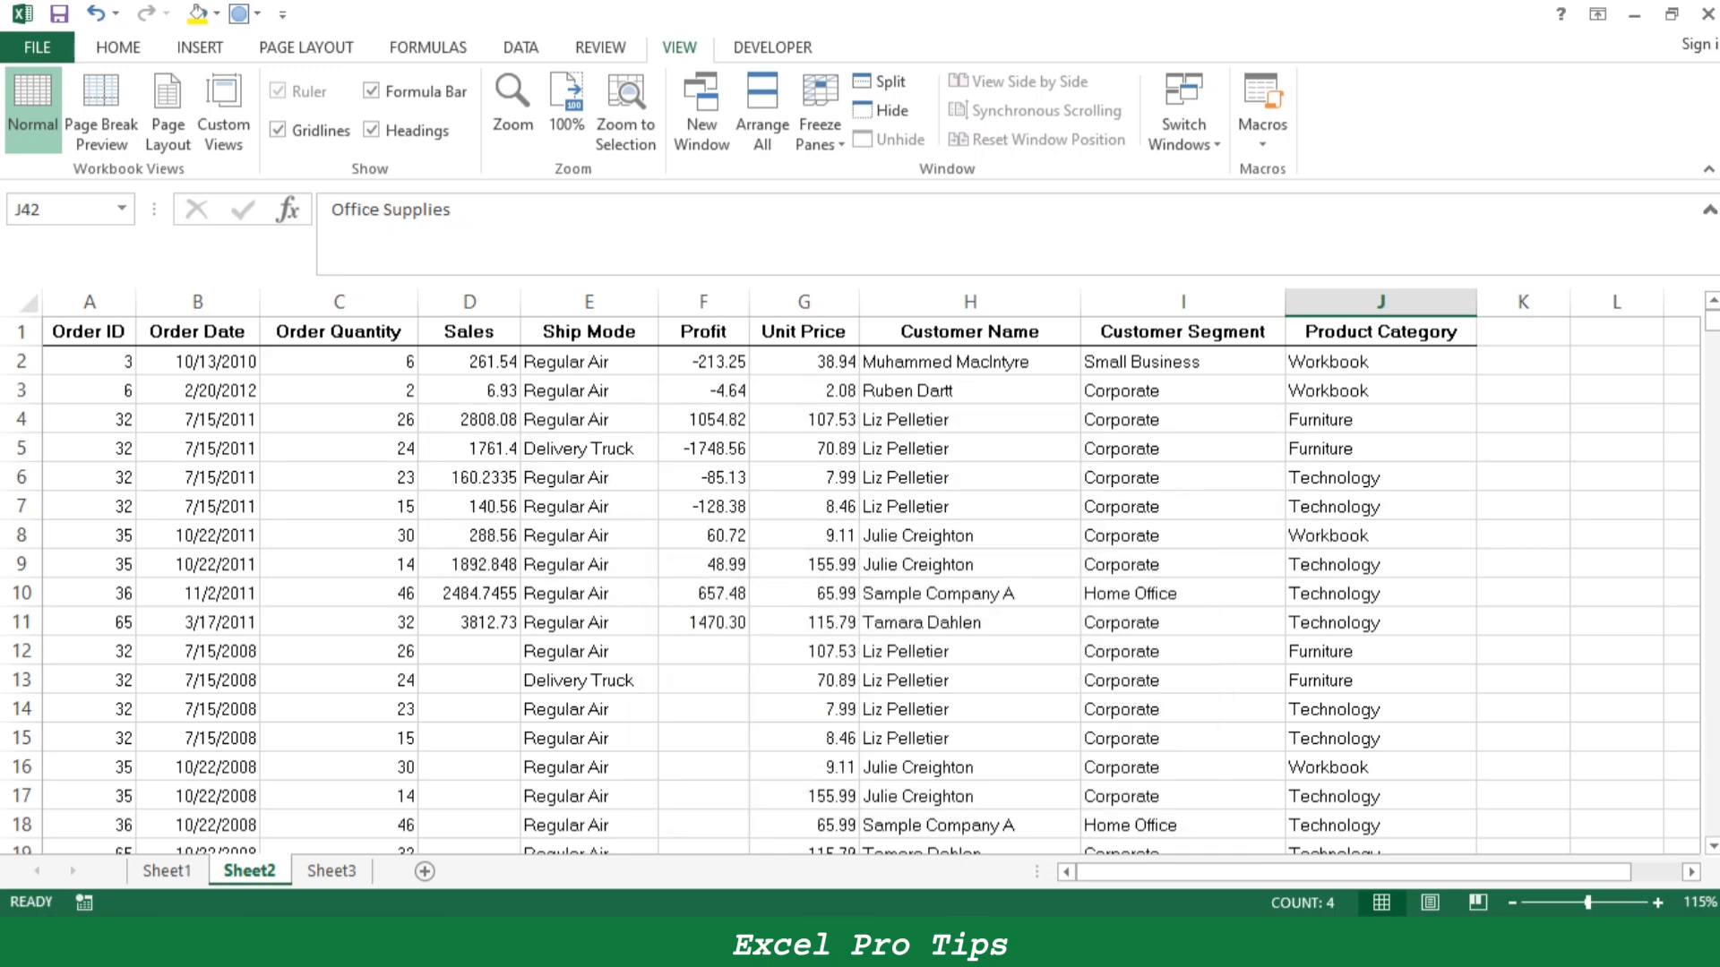
- Review the entries replaced in J42:J45 and undo that replacement
key("ctrl+a")
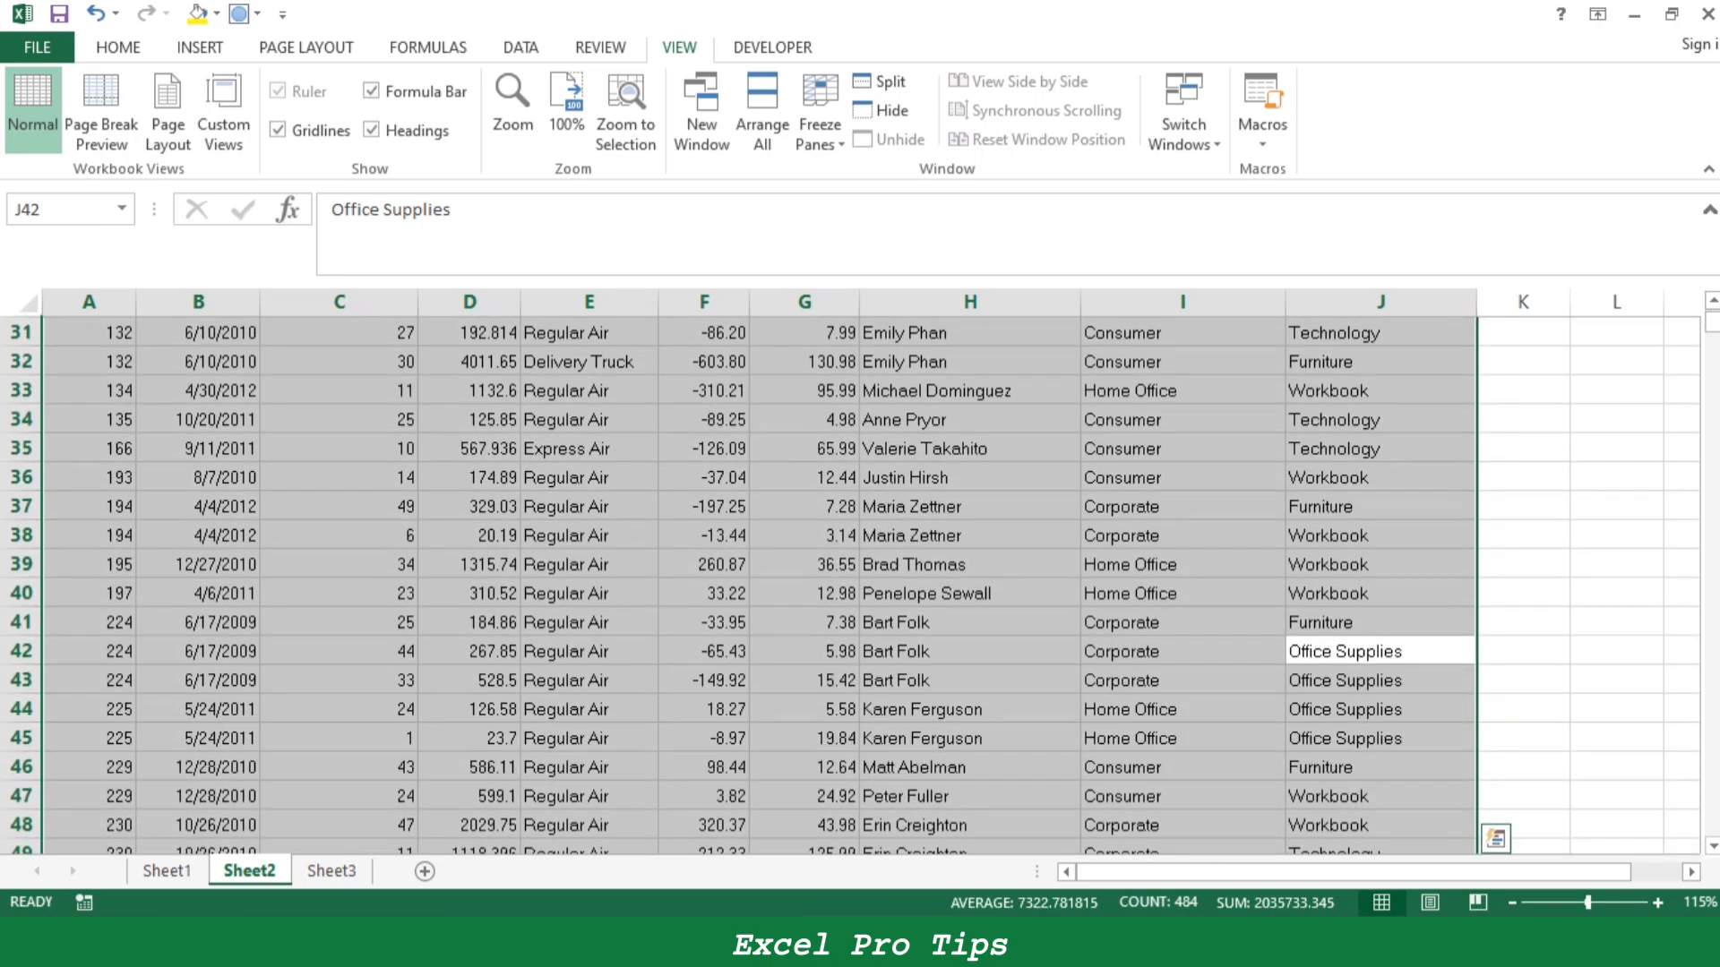
scroll(860, 519, "down", 2)
left_click_drag(1380, 477, 1381, 565)
key("ctrl+z")
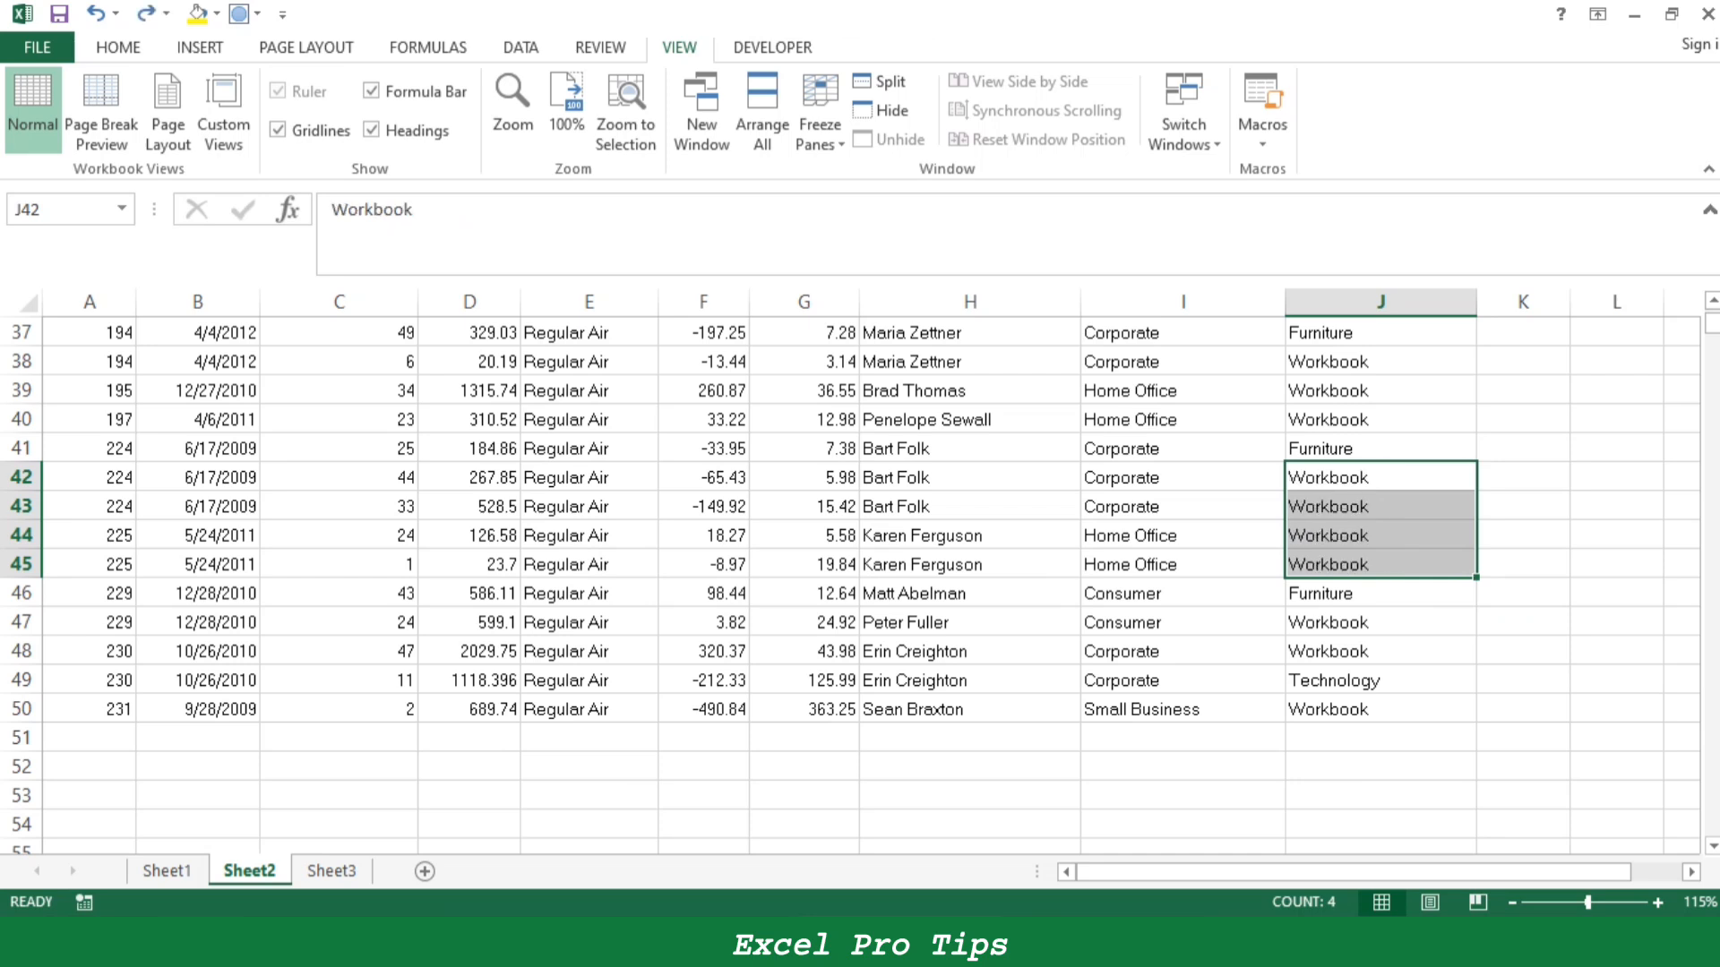
- Select the whole data table on Sheet2 and replace every "Workbook" with "Office Supplies", closing the dialog when done
left_click(805, 564)
key("ctrl+a")
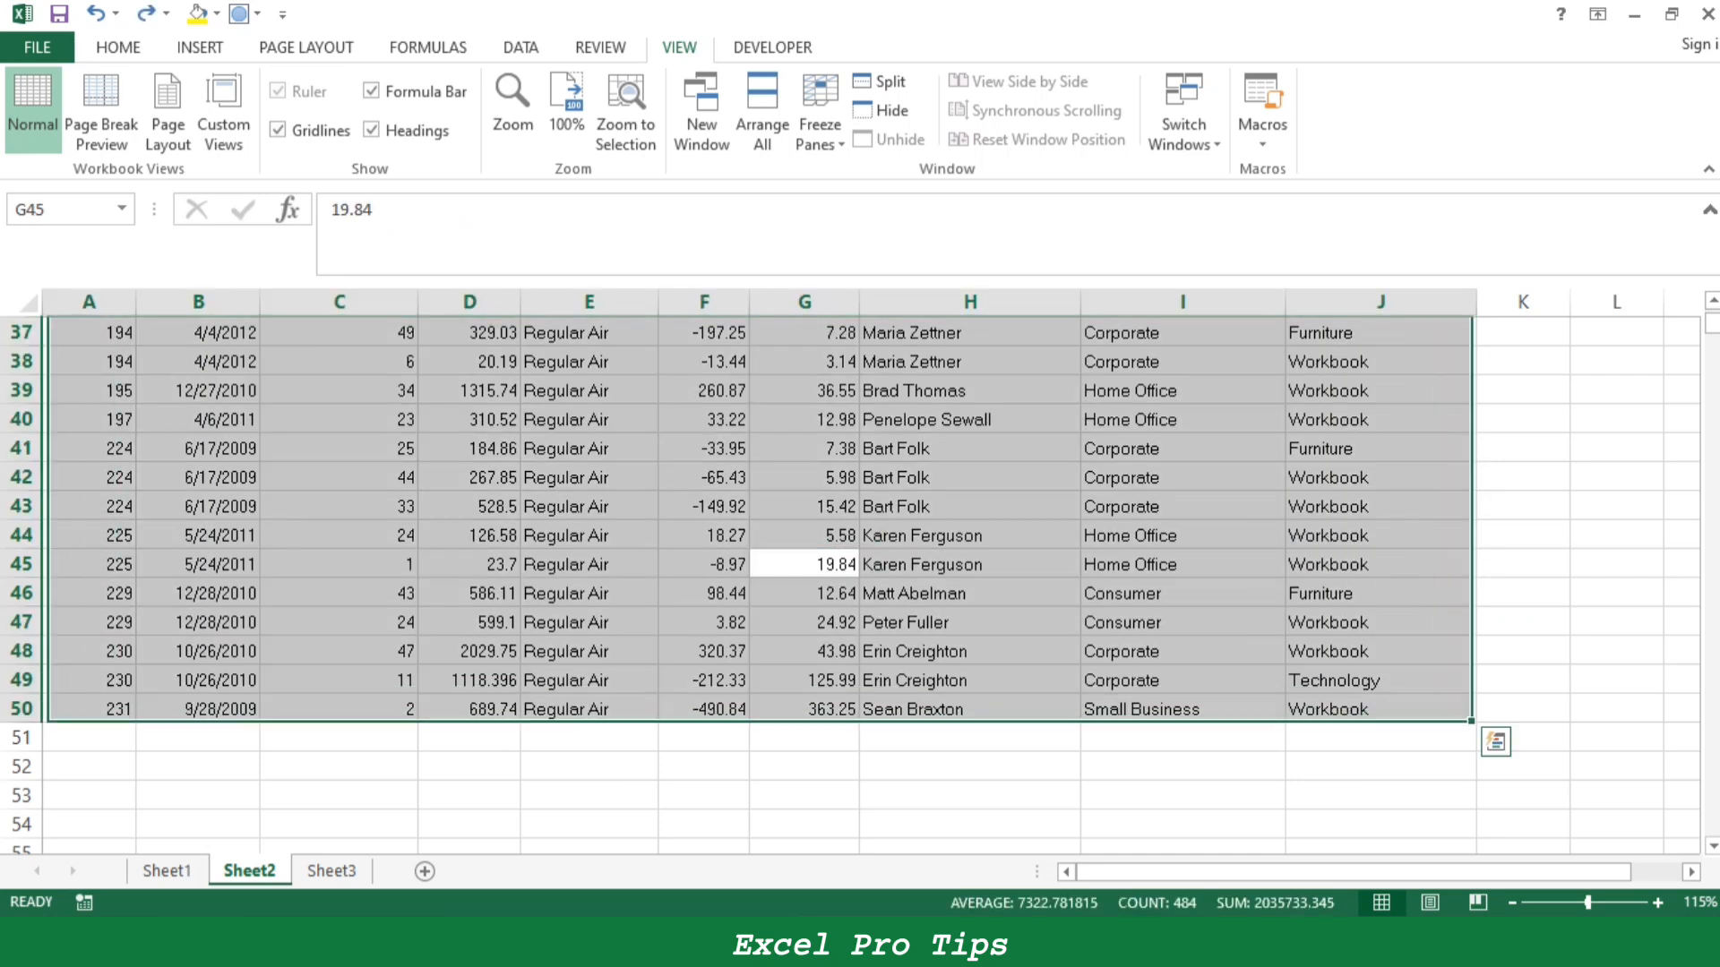
key("ctrl+h")
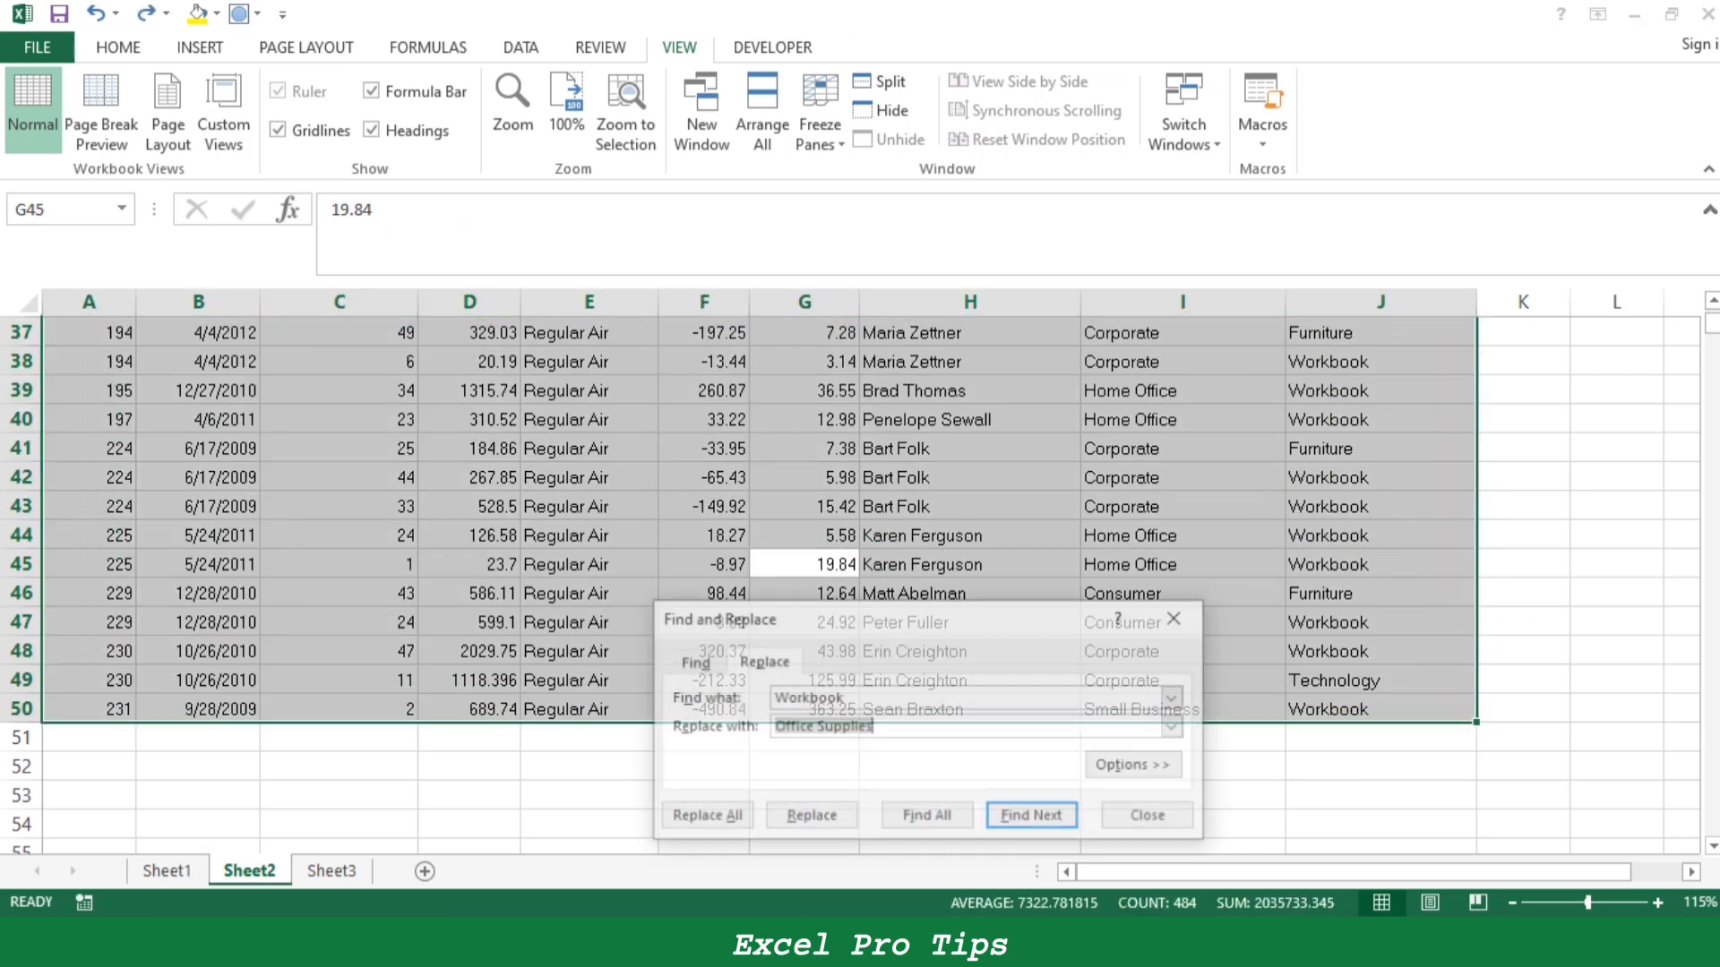
left_click(896, 726)
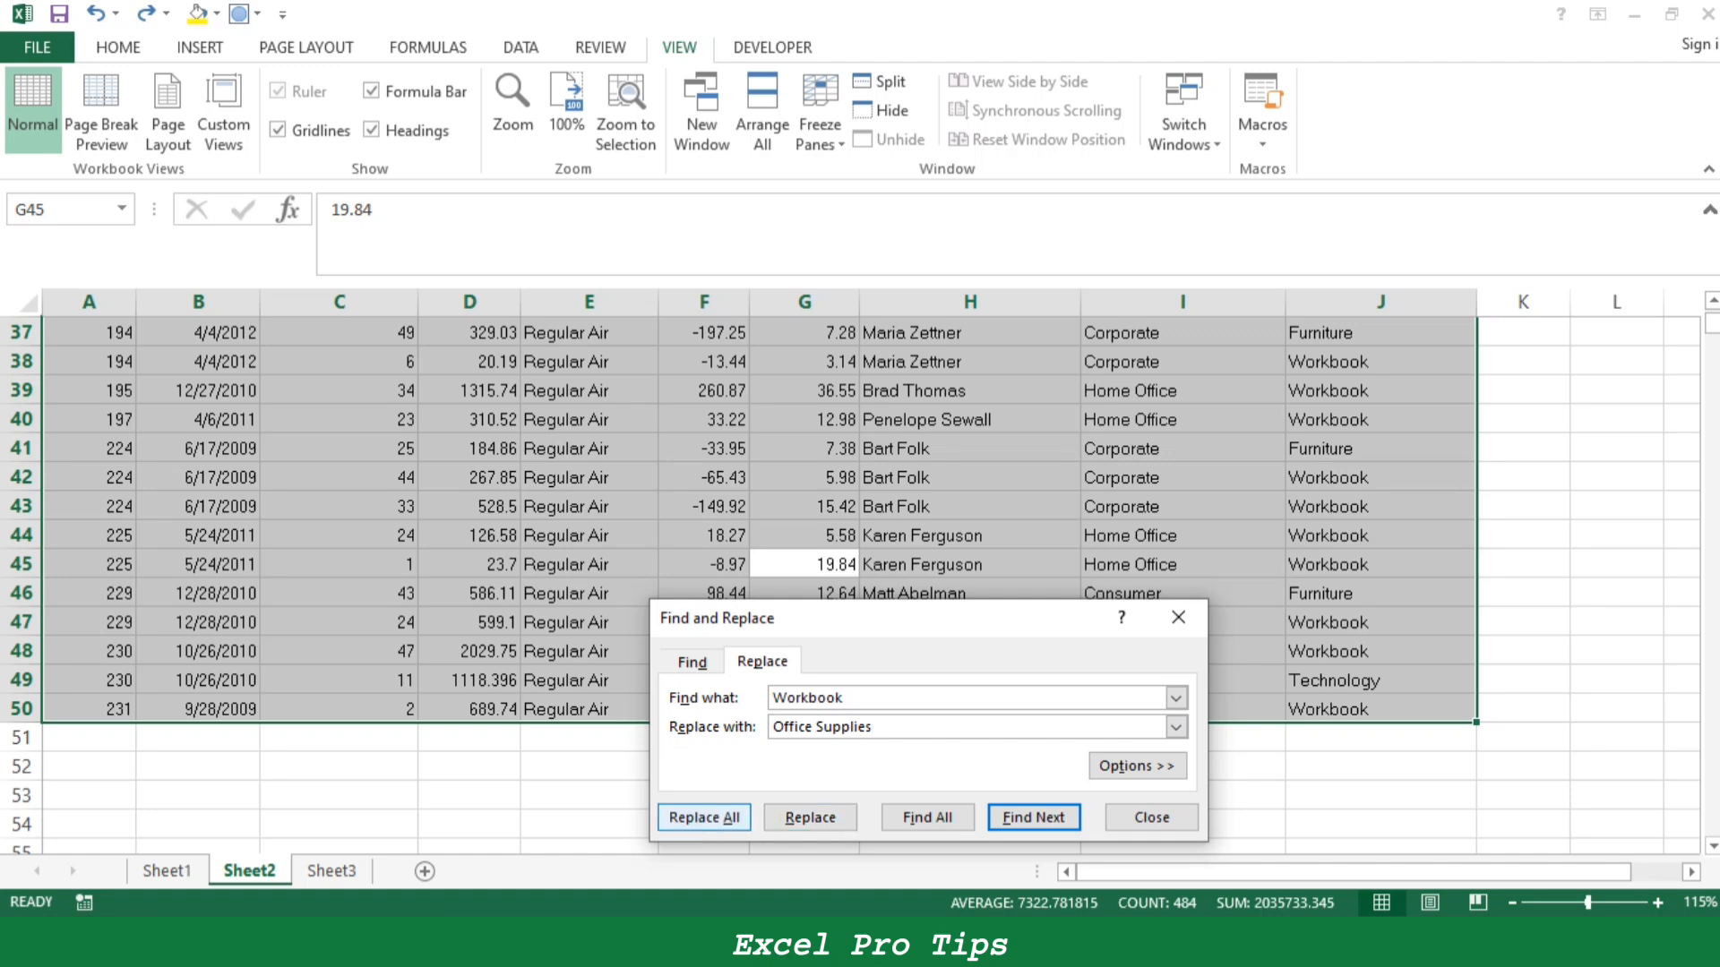
left_click(704, 817)
key("Return")
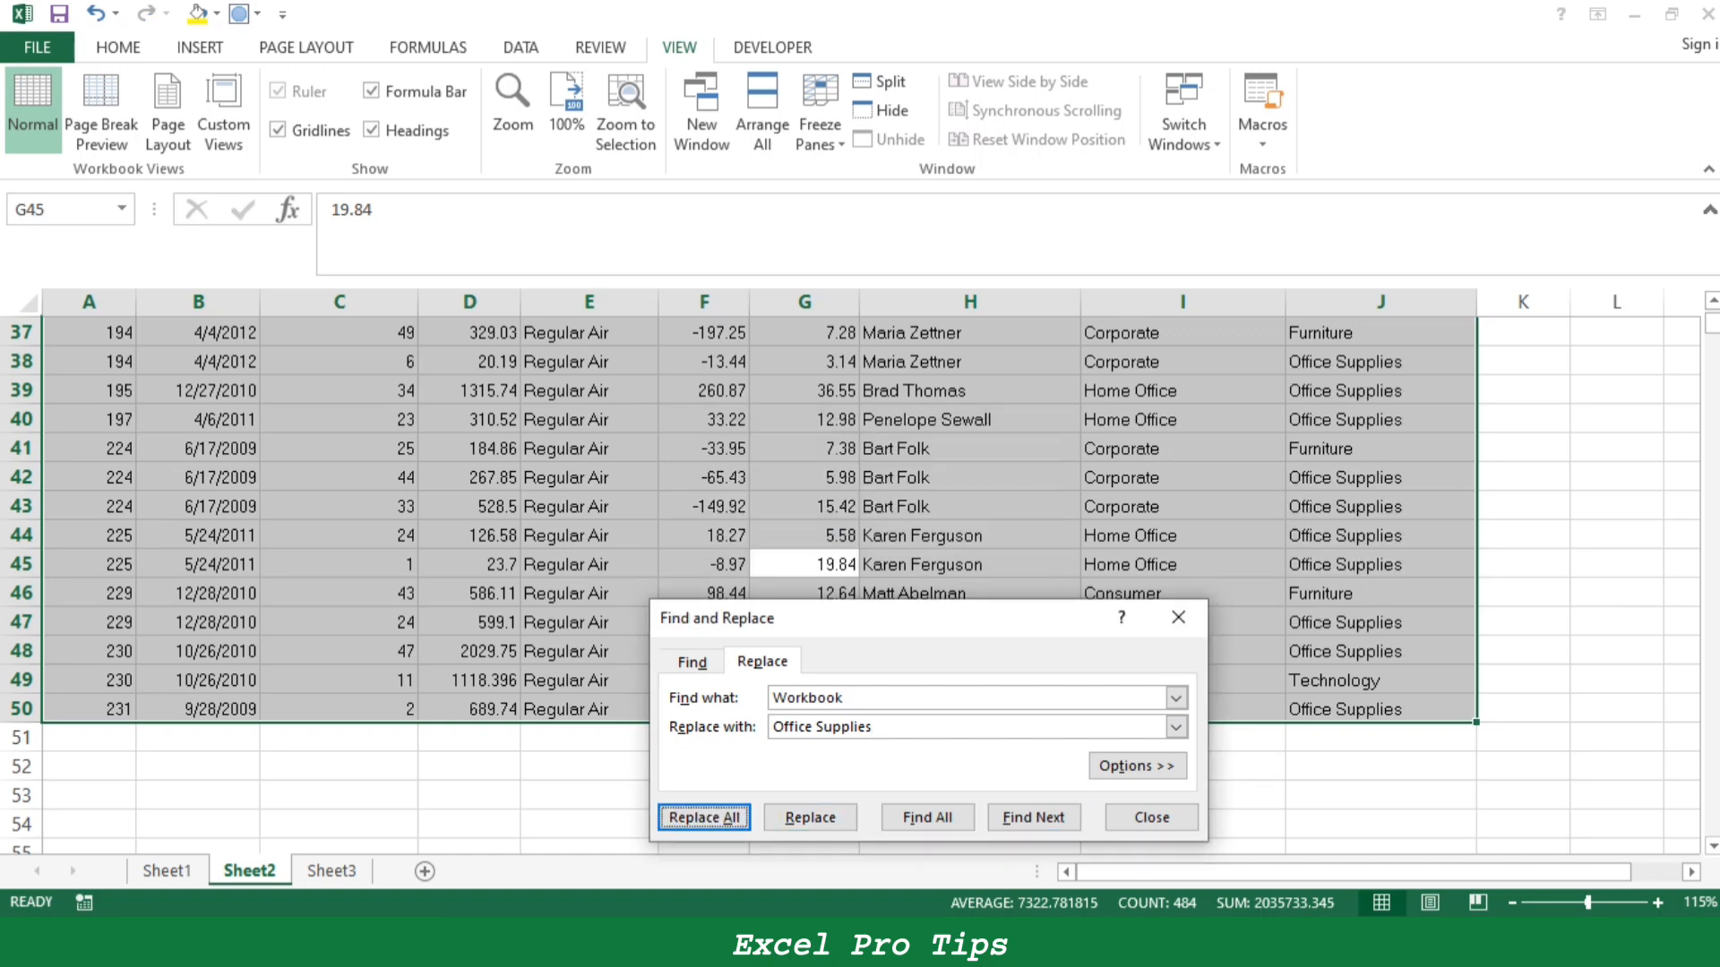
left_click(1179, 618)
left_click(994, 565)
scroll(994, 565, "up", 12)
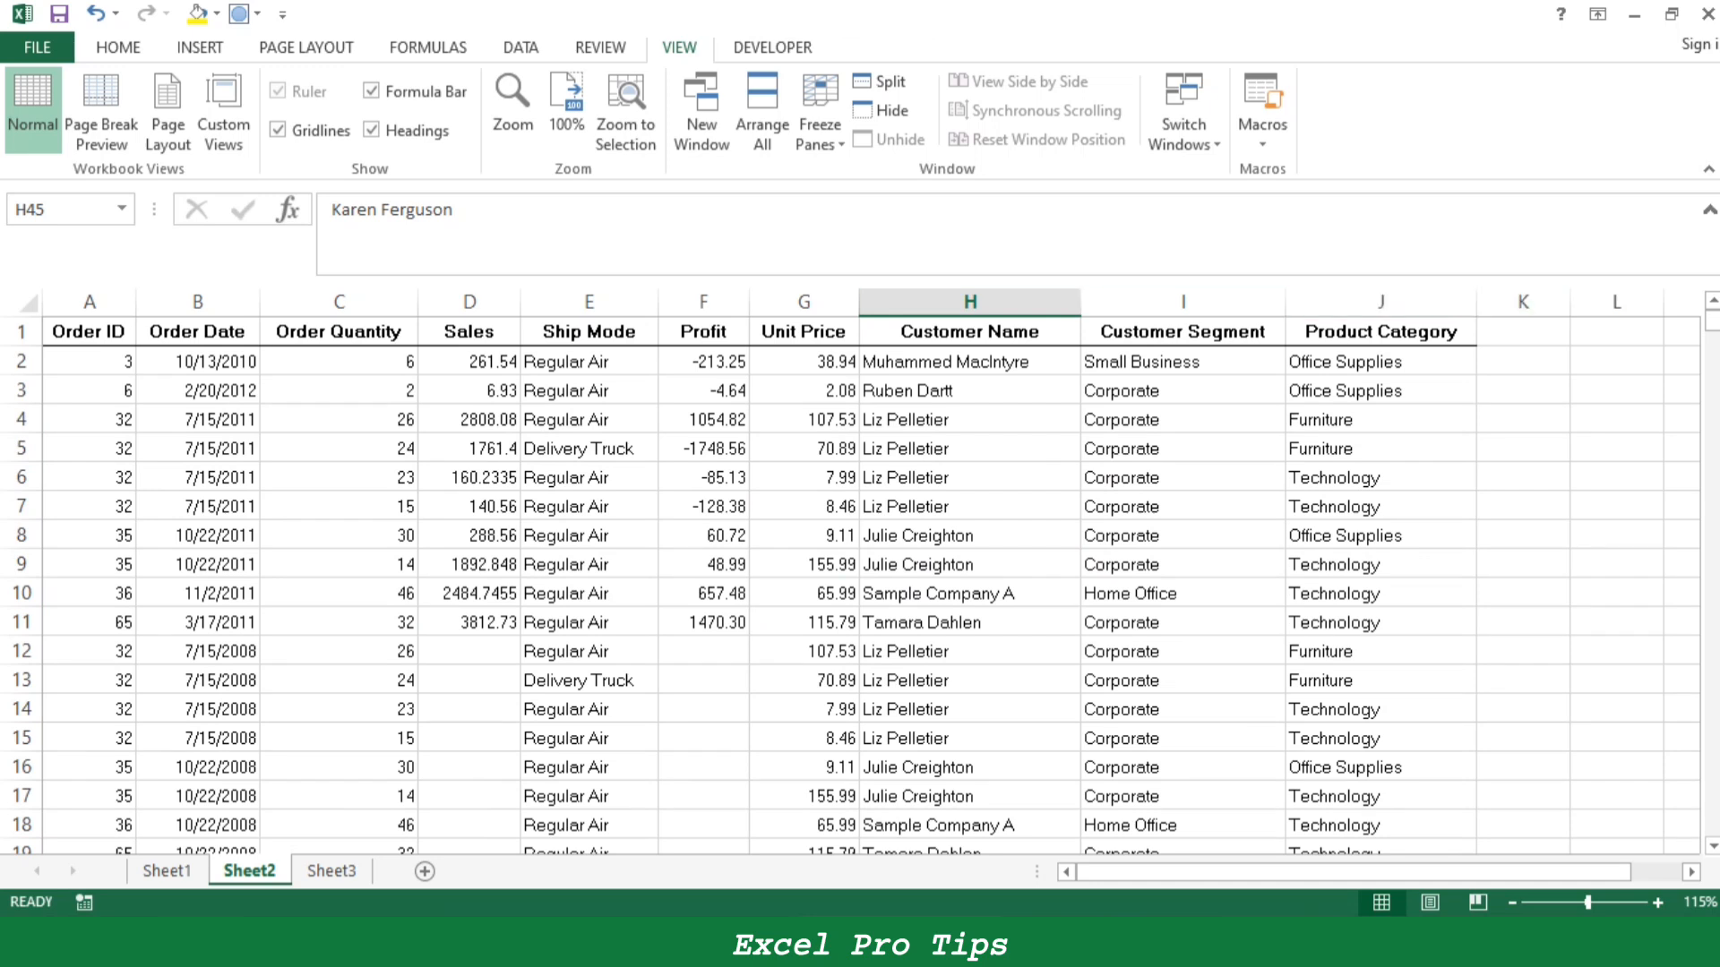
- Fill the Ctrl+H entry B14:C15 on Sheet1 yellow and select the Ctrl+I entry in B16:C17
left_click(167, 871)
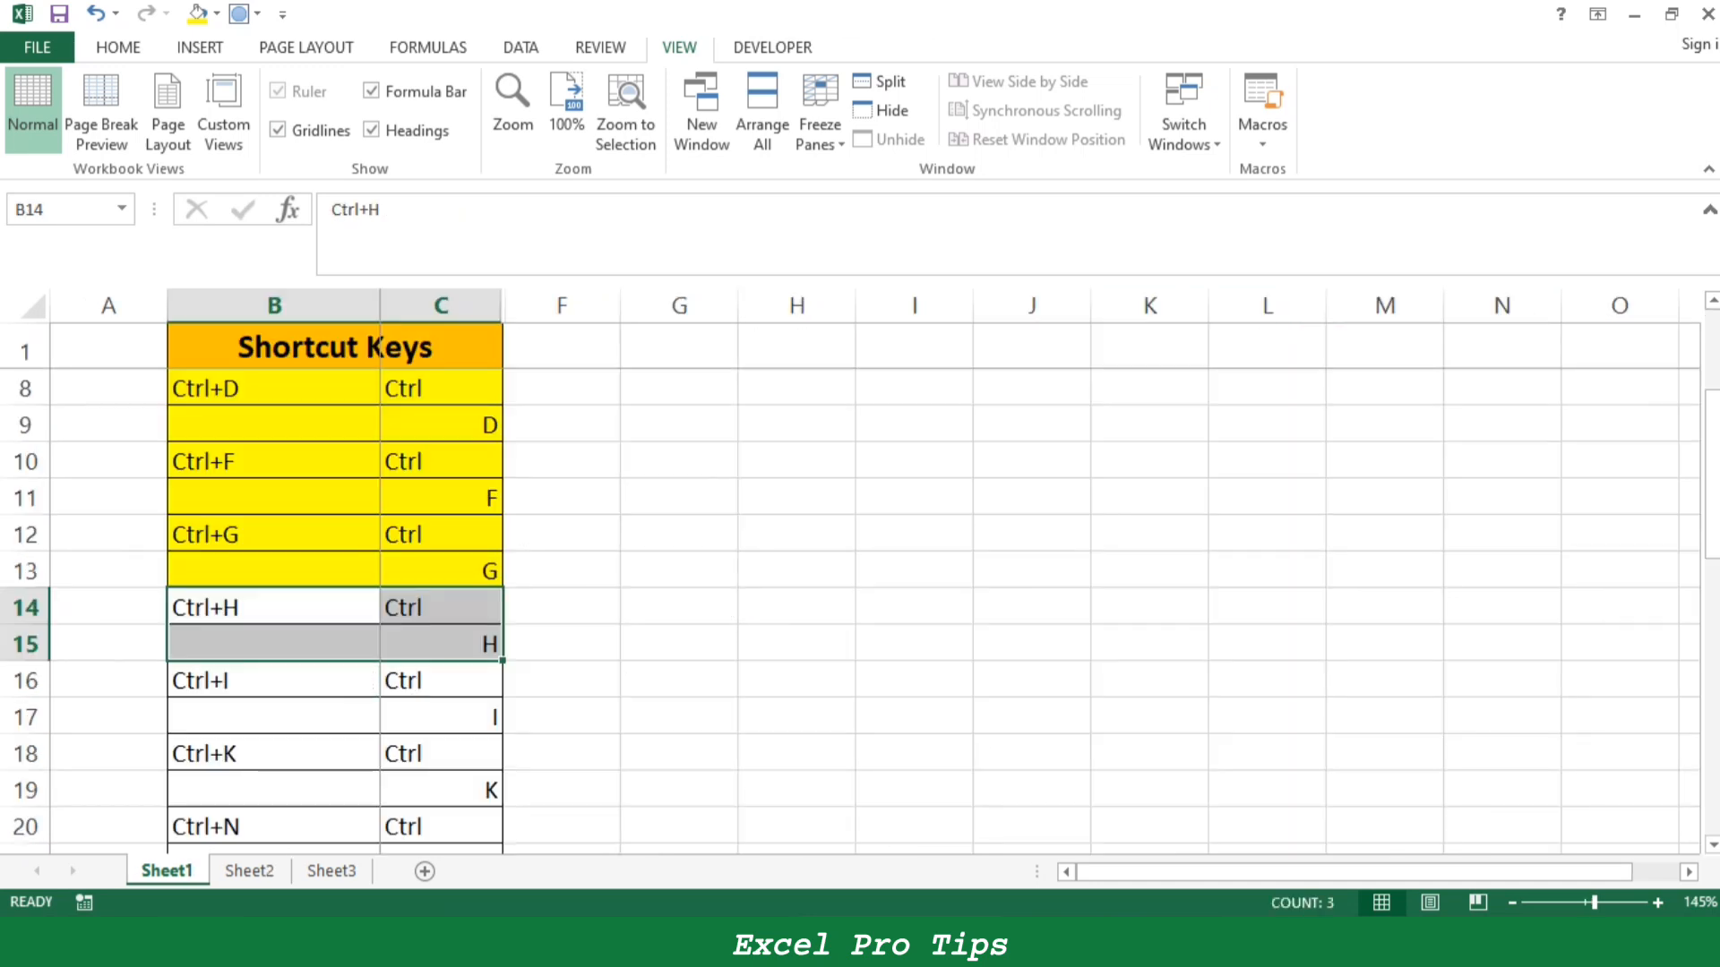
left_click(197, 14)
left_click_drag(273, 681, 441, 717)
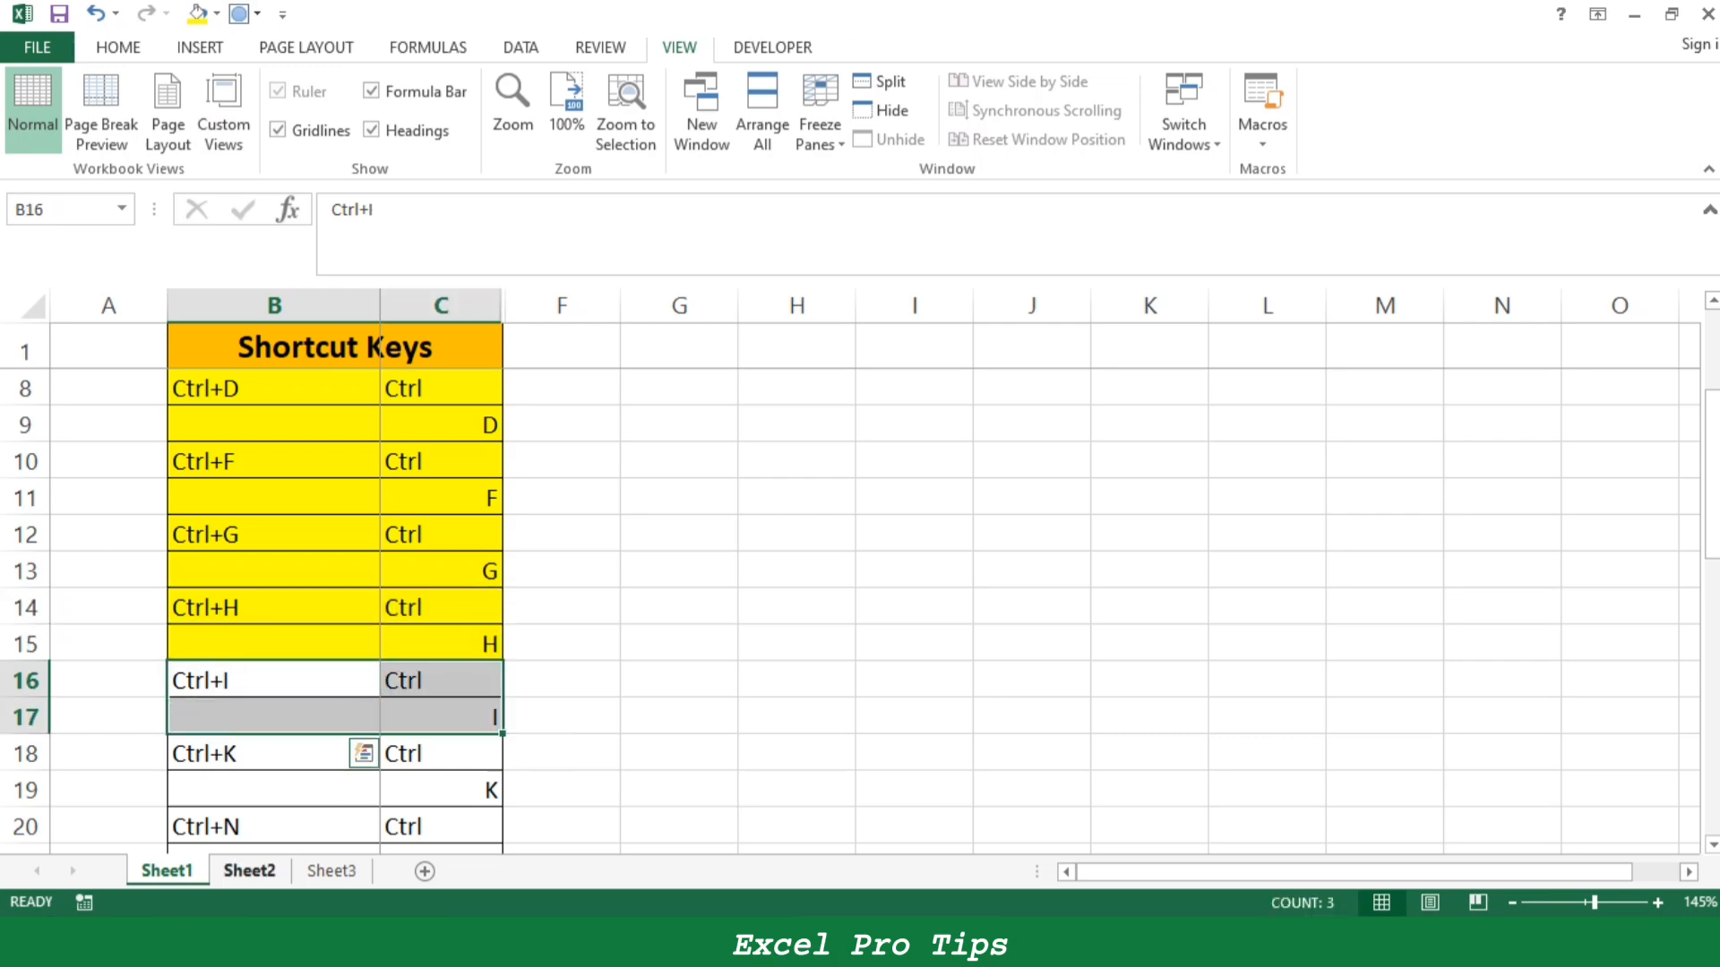
- Select A2:I15 on Sheet2 and toggle italic formatting on and off, leaving the cells italic
left_click(249, 871)
left_click_drag(90, 361, 1182, 739)
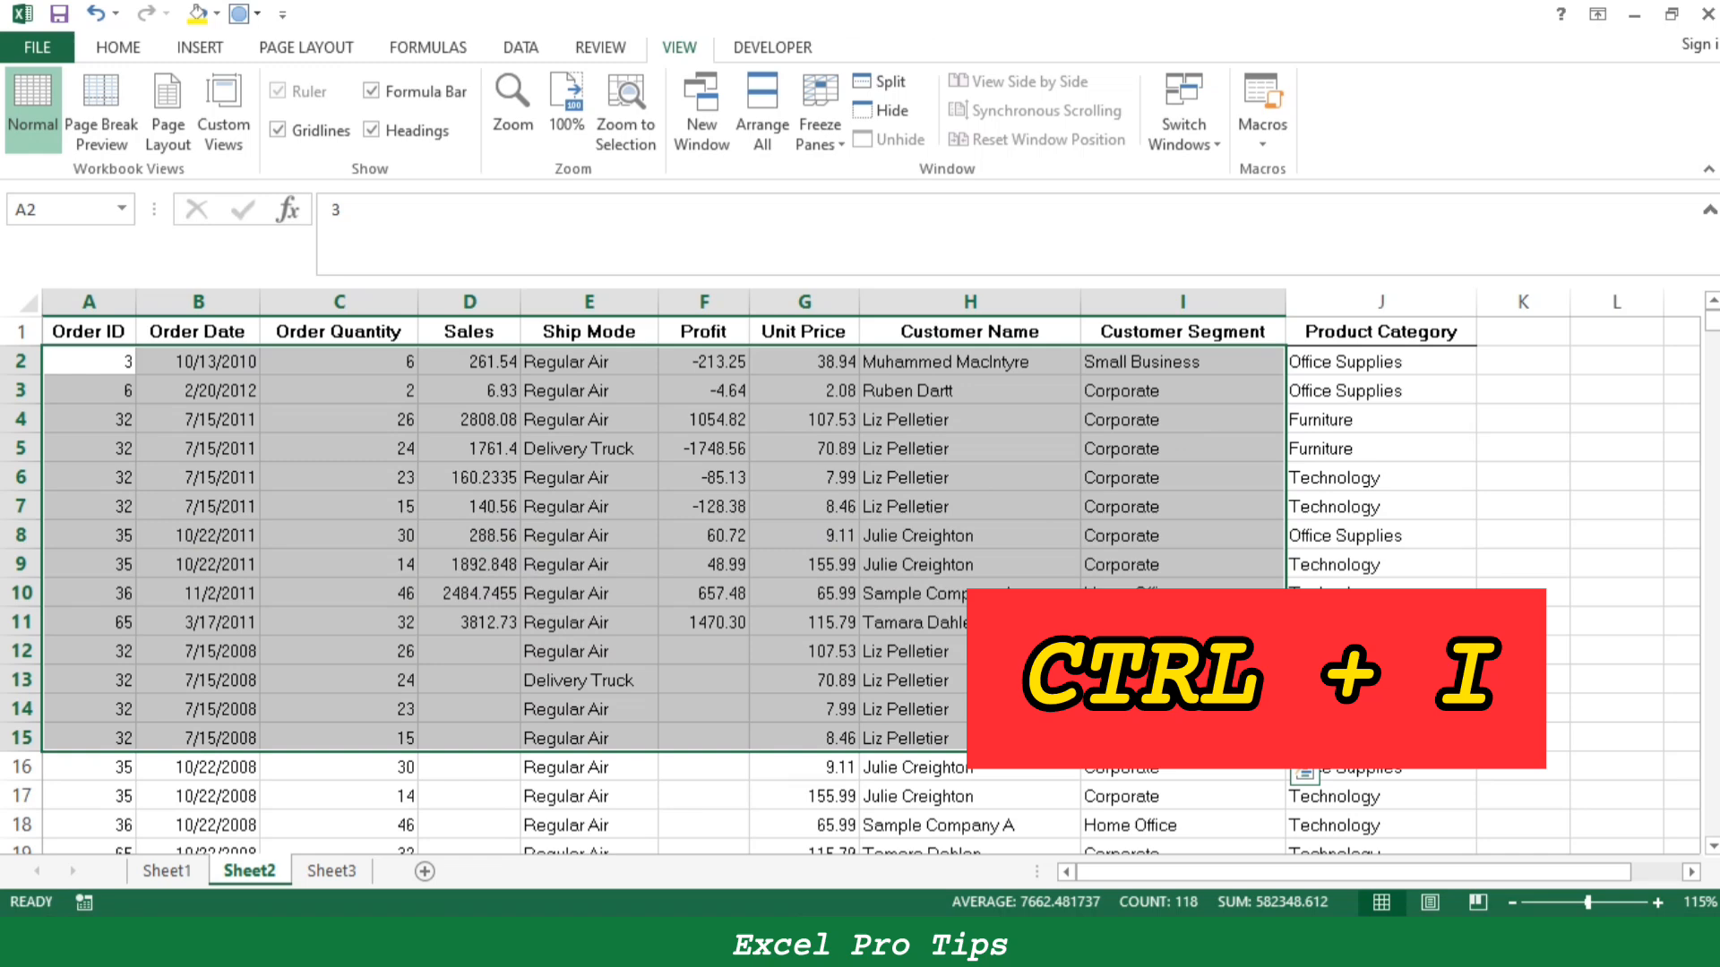
key("ctrl+i")
key("ctrl+i")
key("ctrl+i")
key("ctrl+i")
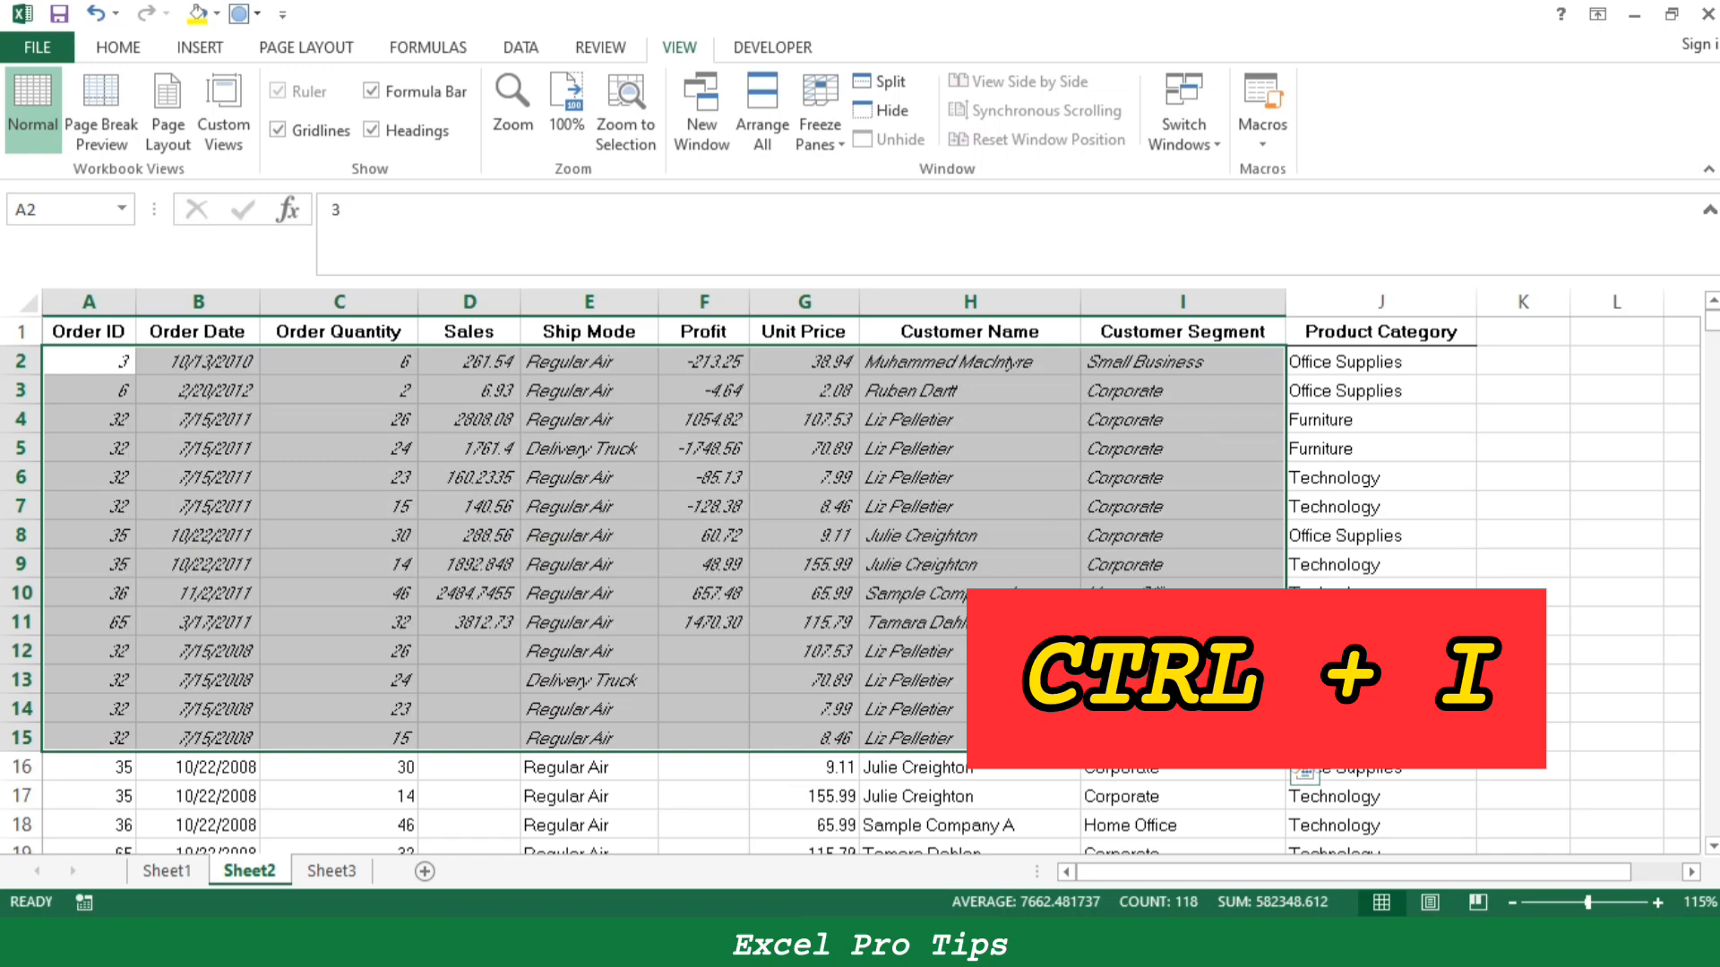
key("ctrl+i")
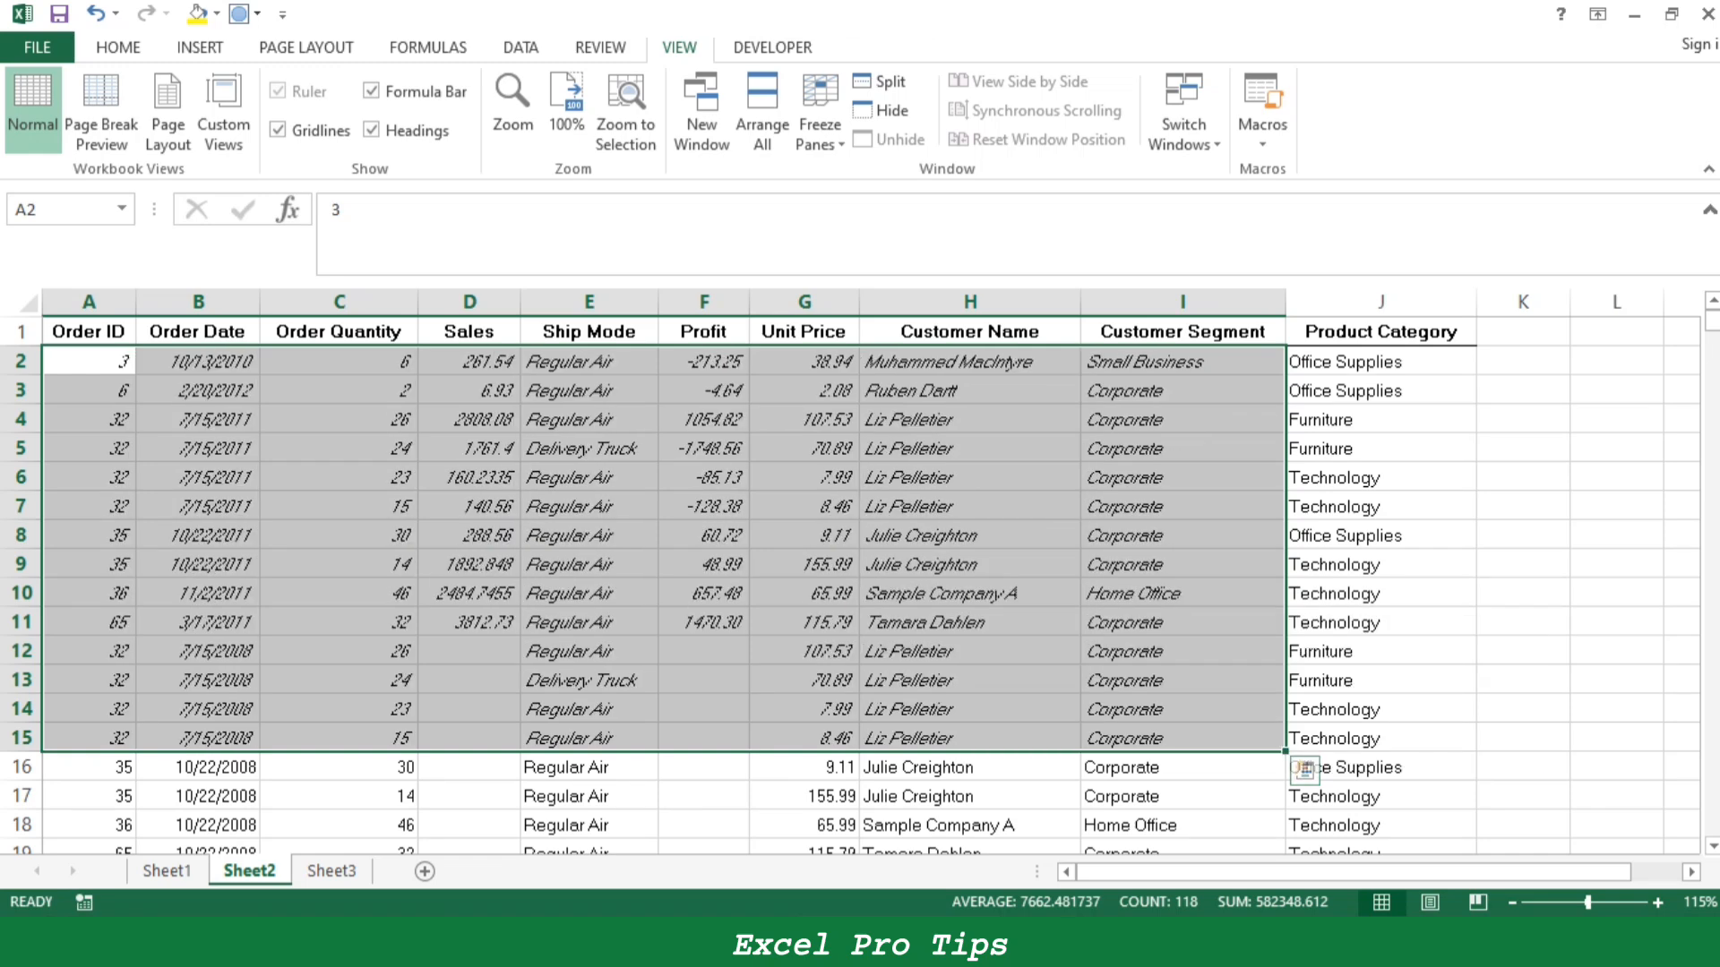
key("ctrl+i")
key("ctrl+i")
- Apply a thick outside border around the range A2:I15
left_click(118, 48)
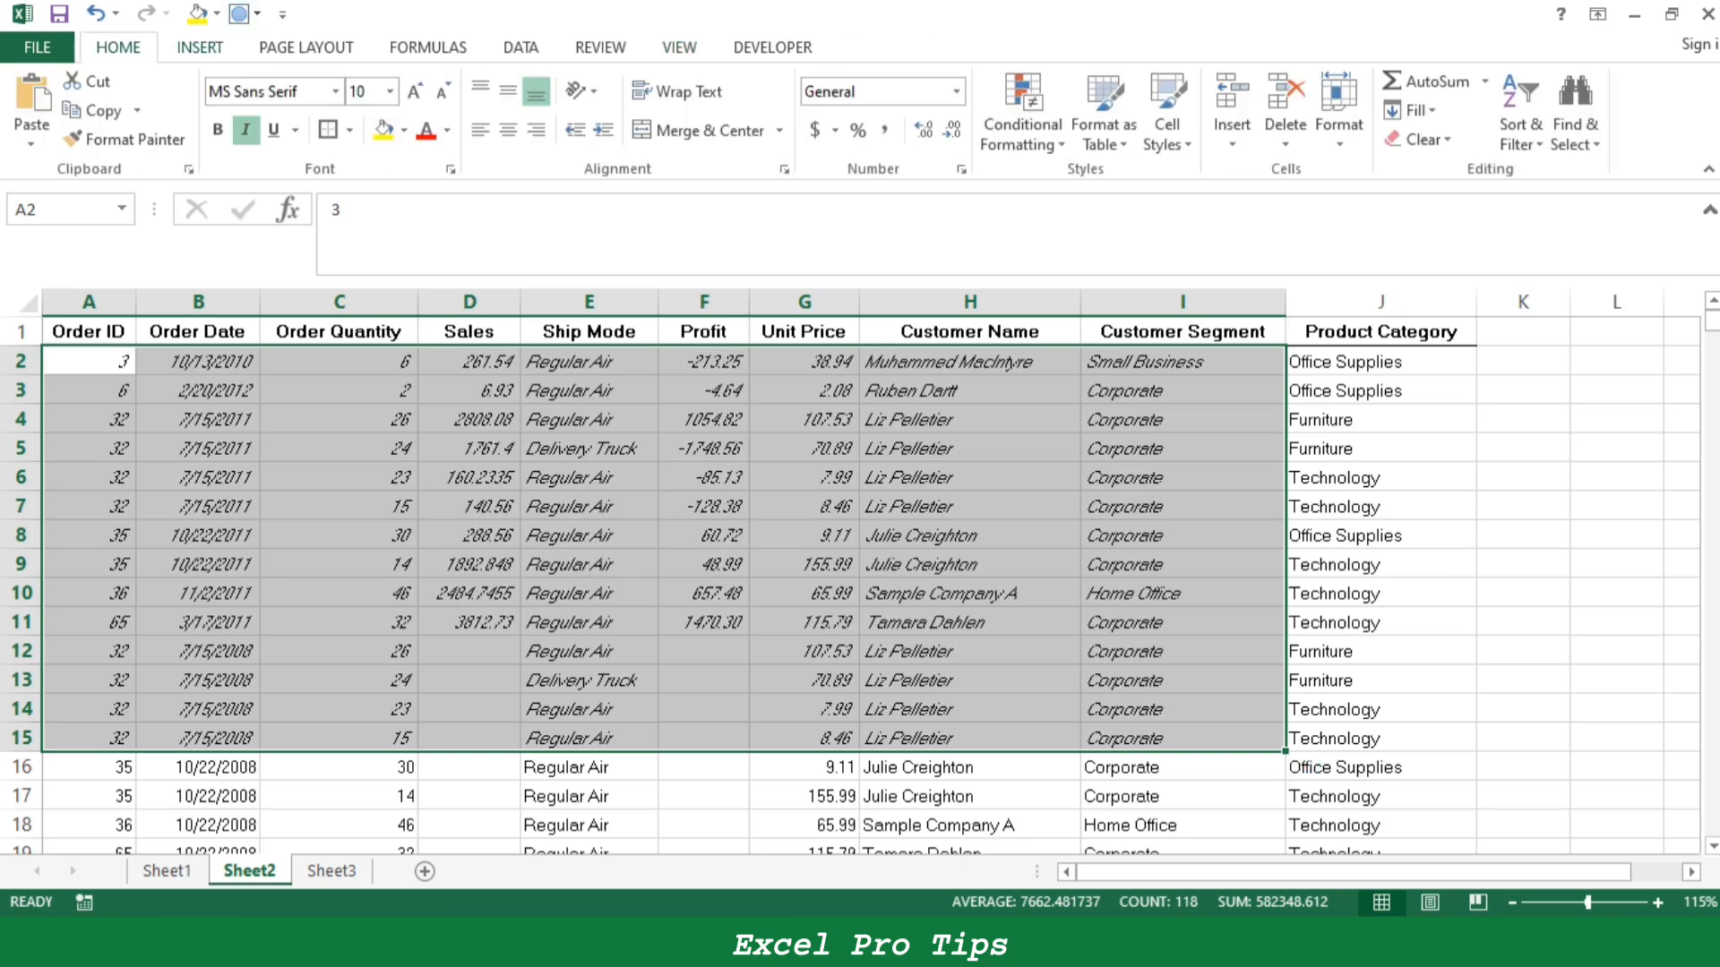
left_click(328, 130)
left_click(589, 536)
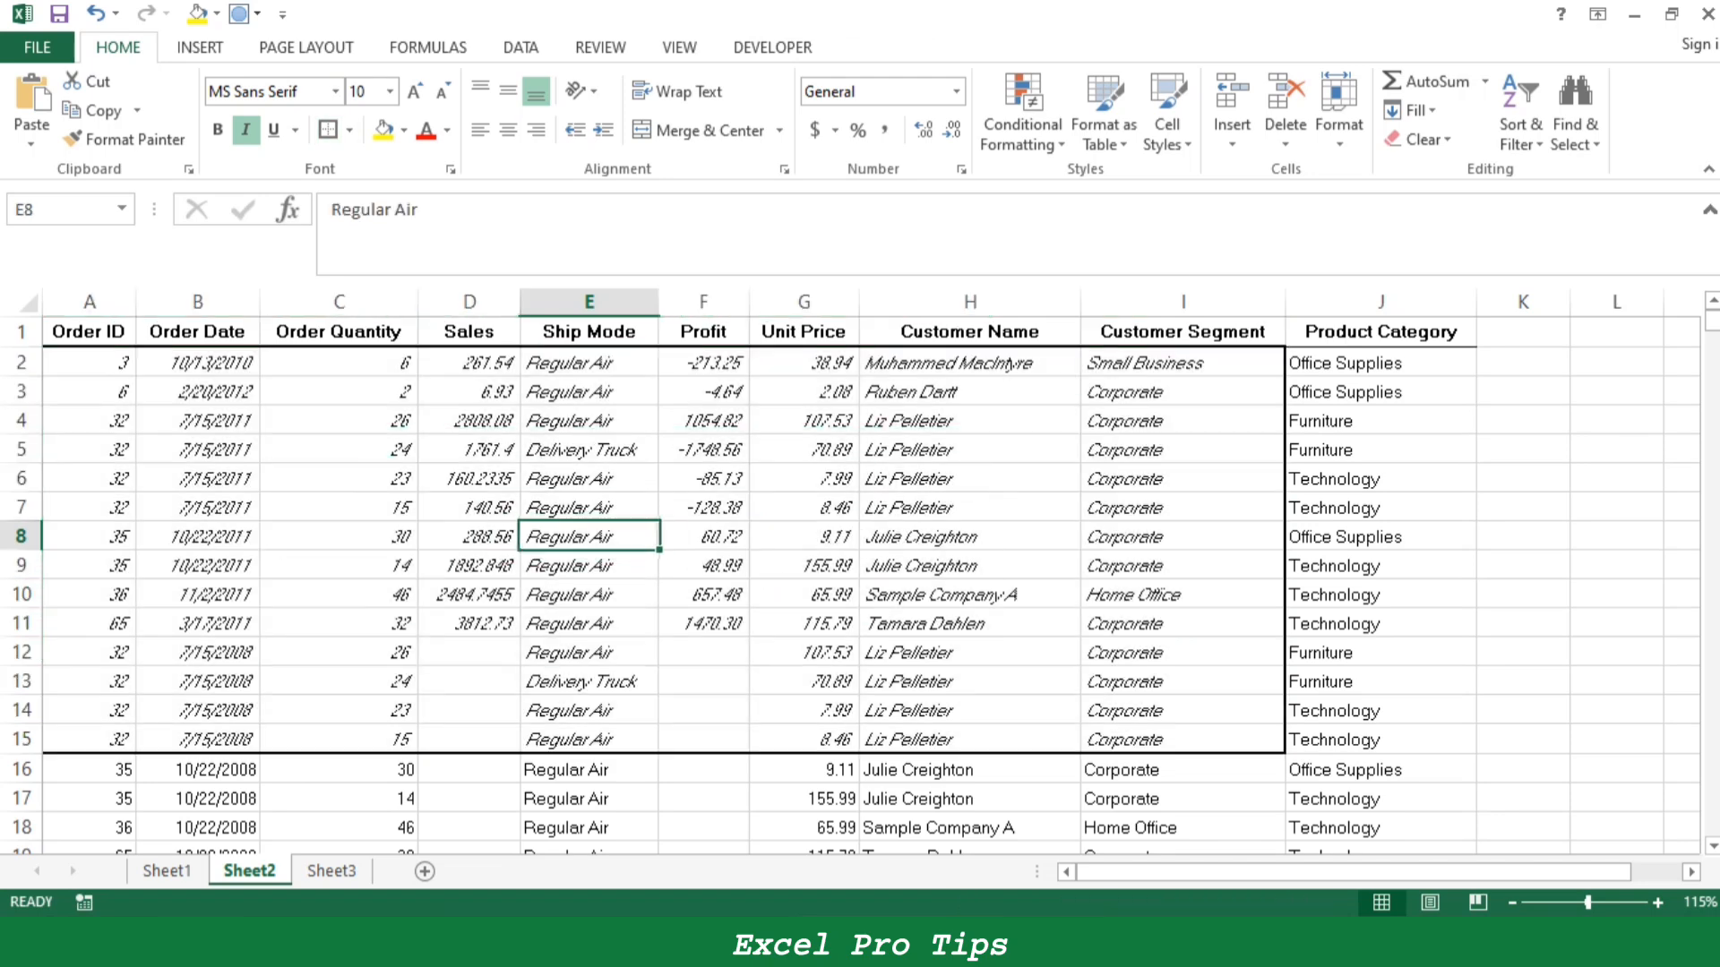
- Italicize the customer names in H16:H21 and the product categories in J16:J21
mouse_move(970, 770)
left_mouse_down()
mouse_move(970, 851)
mouse_move(971, 799)
left_mouse_up()
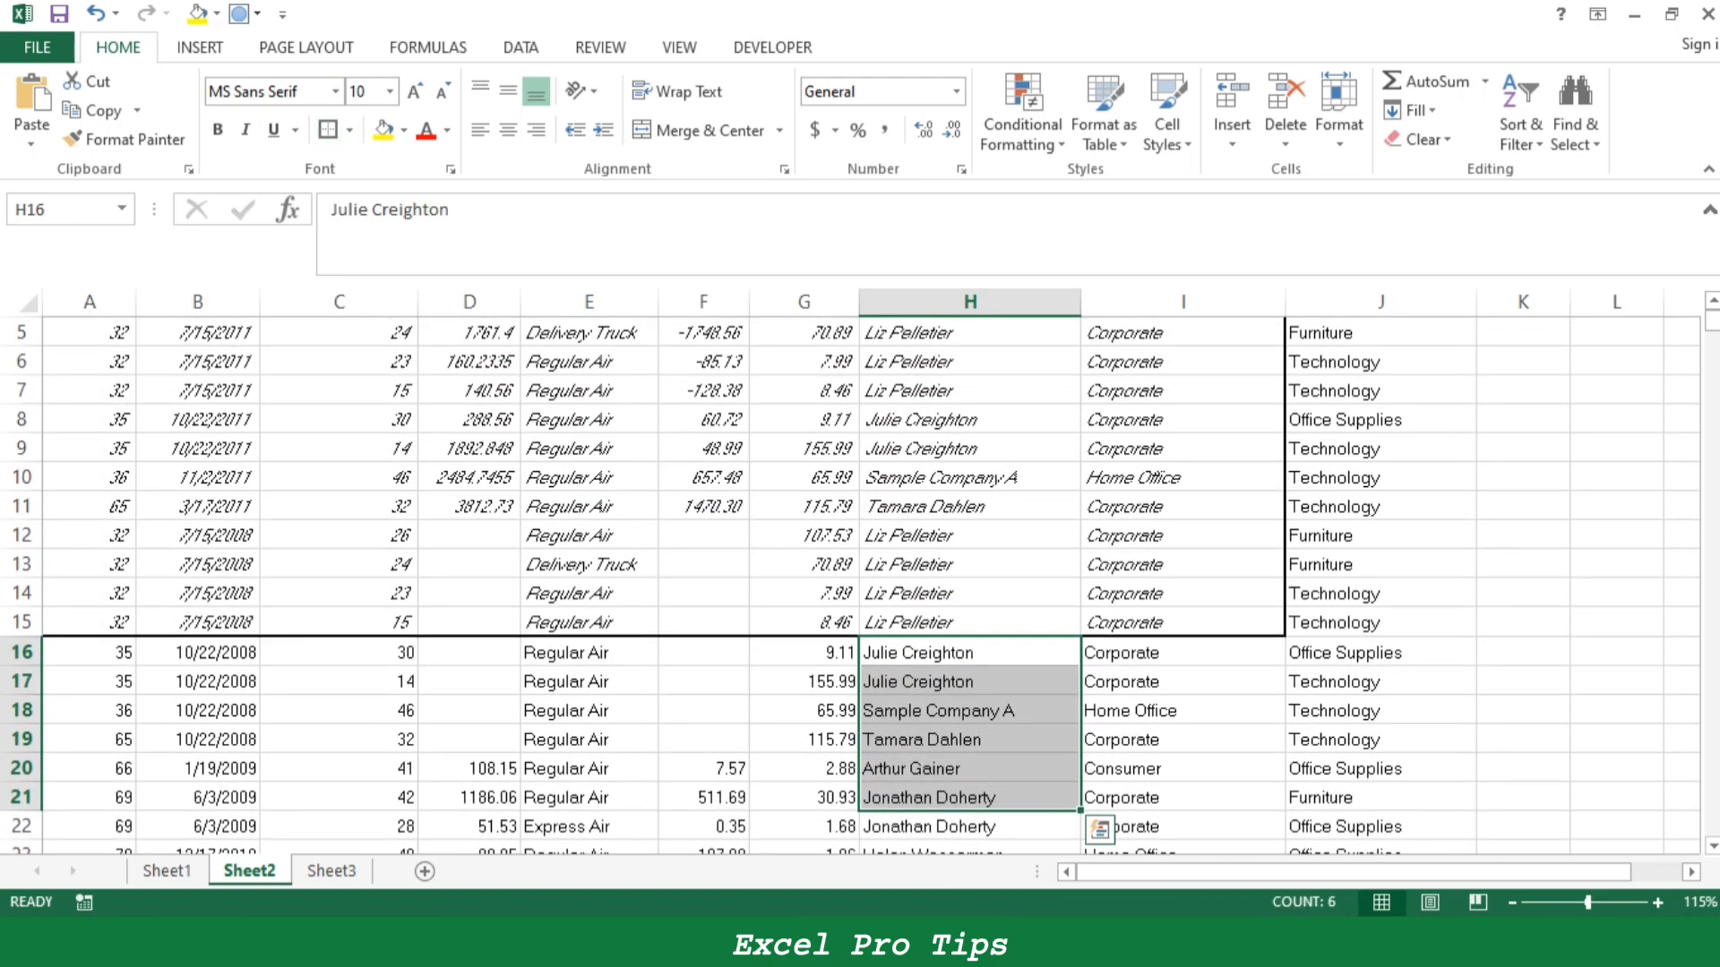
key("ctrl+i")
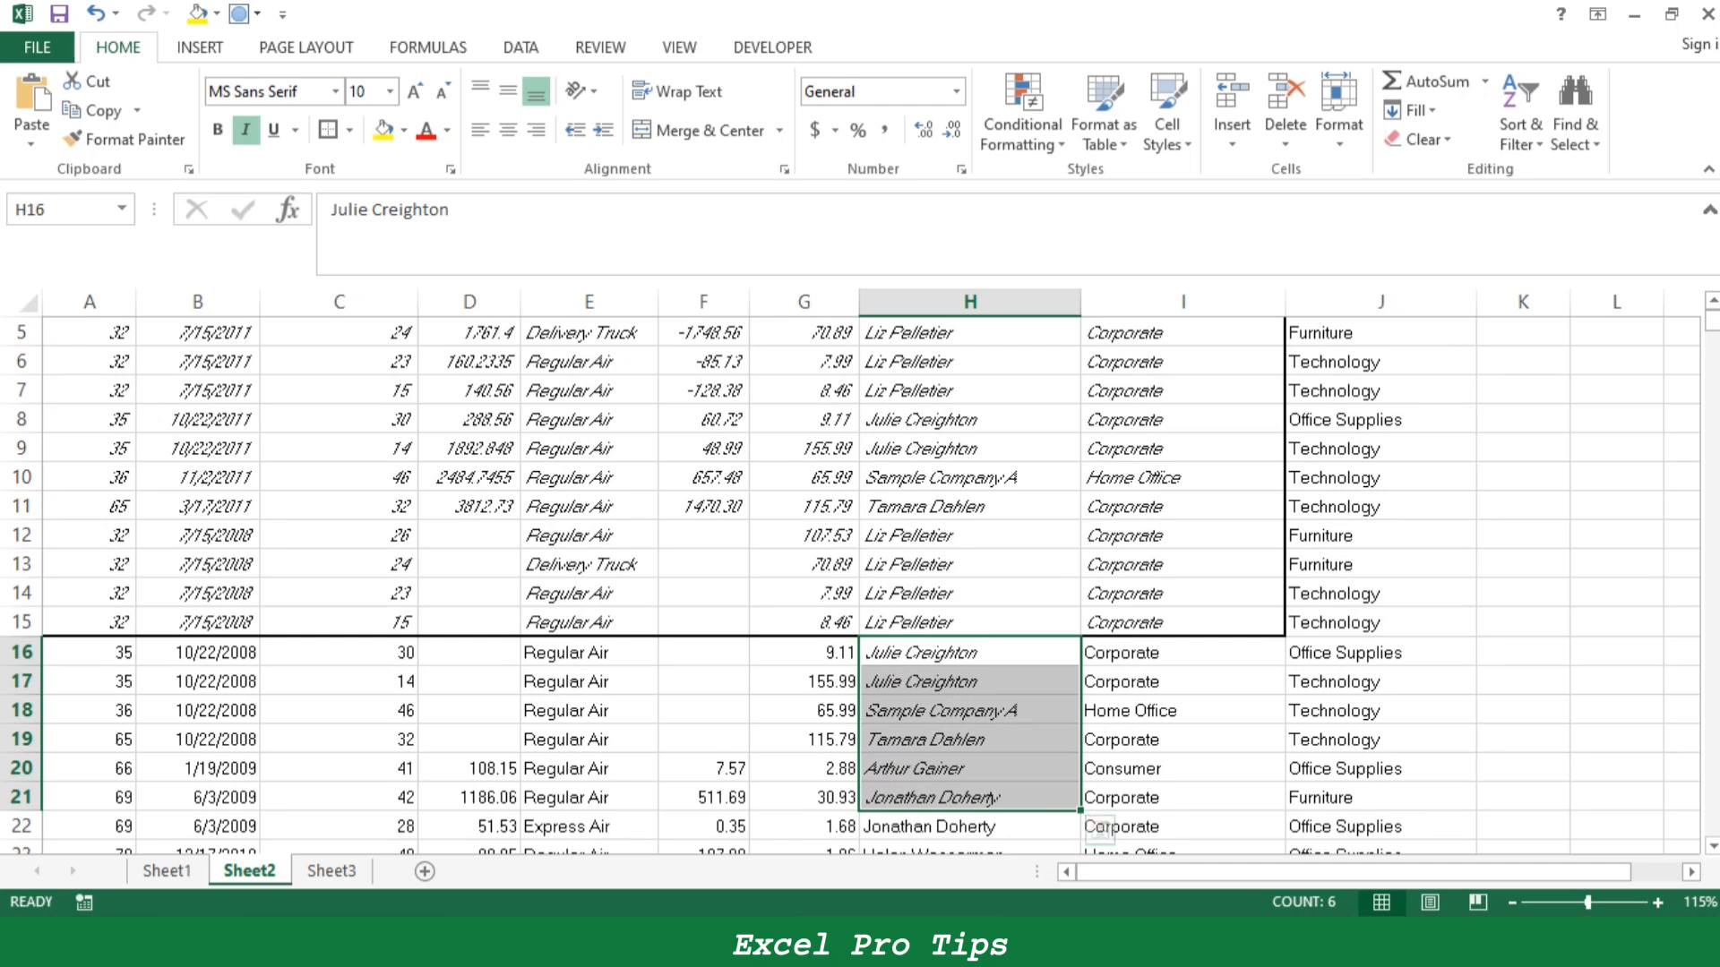
left_click_drag(1380, 653, 1380, 798)
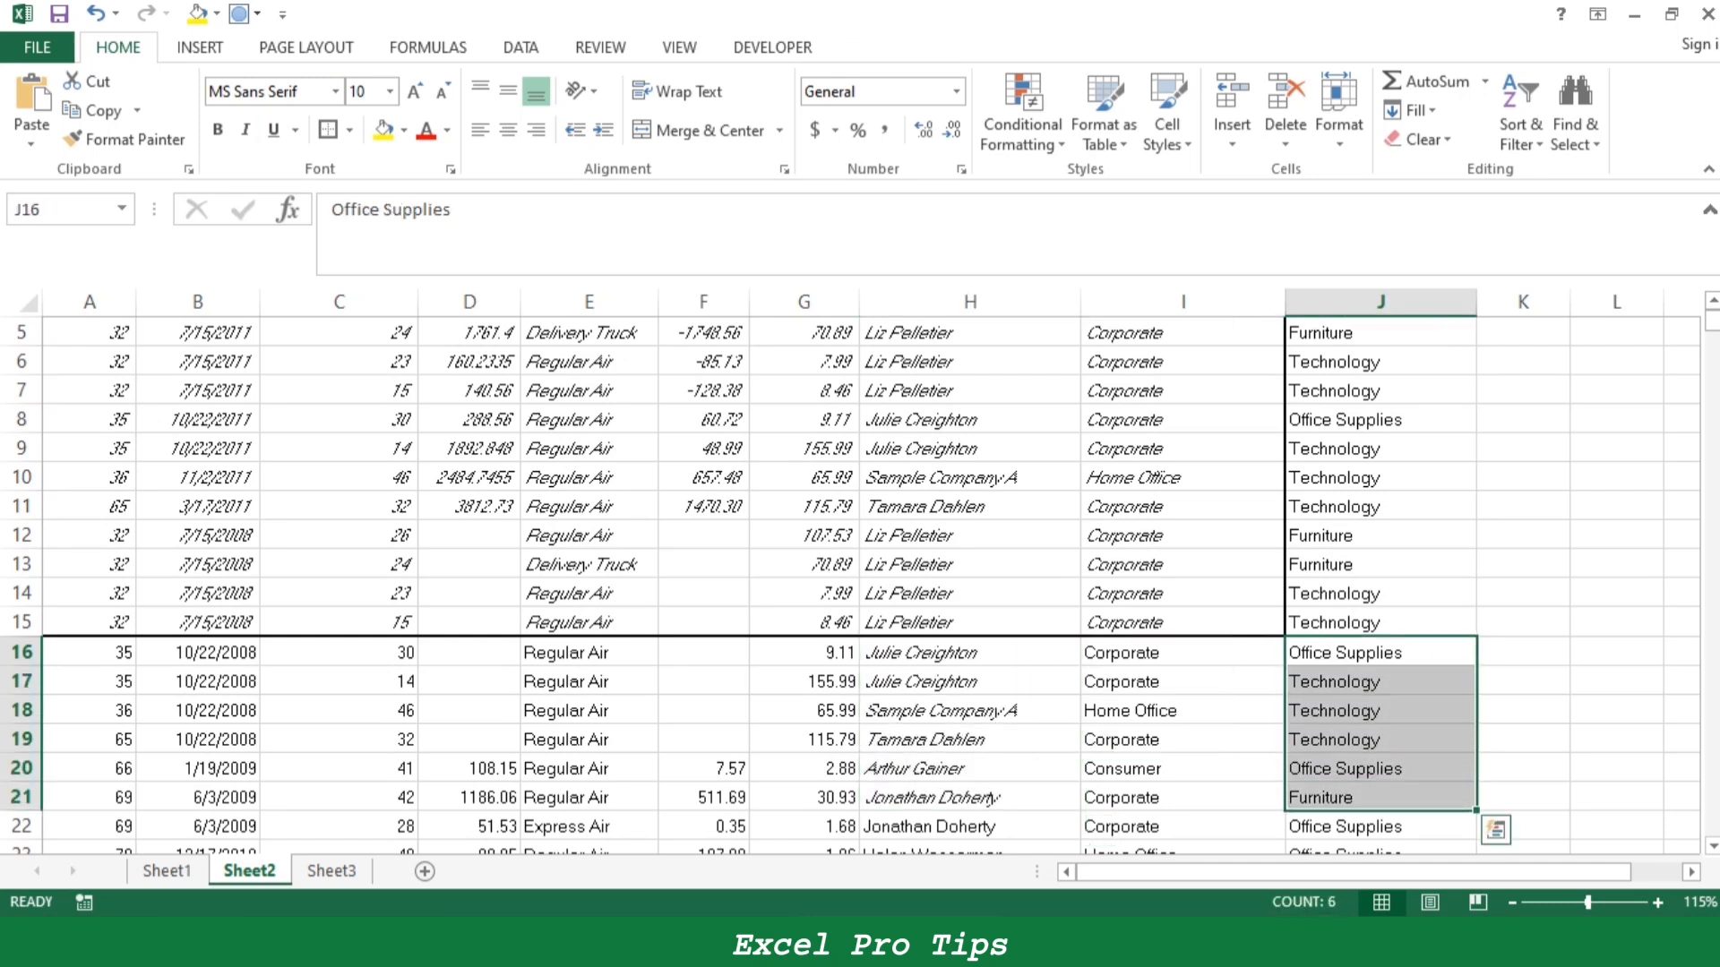
key("ctrl+i")
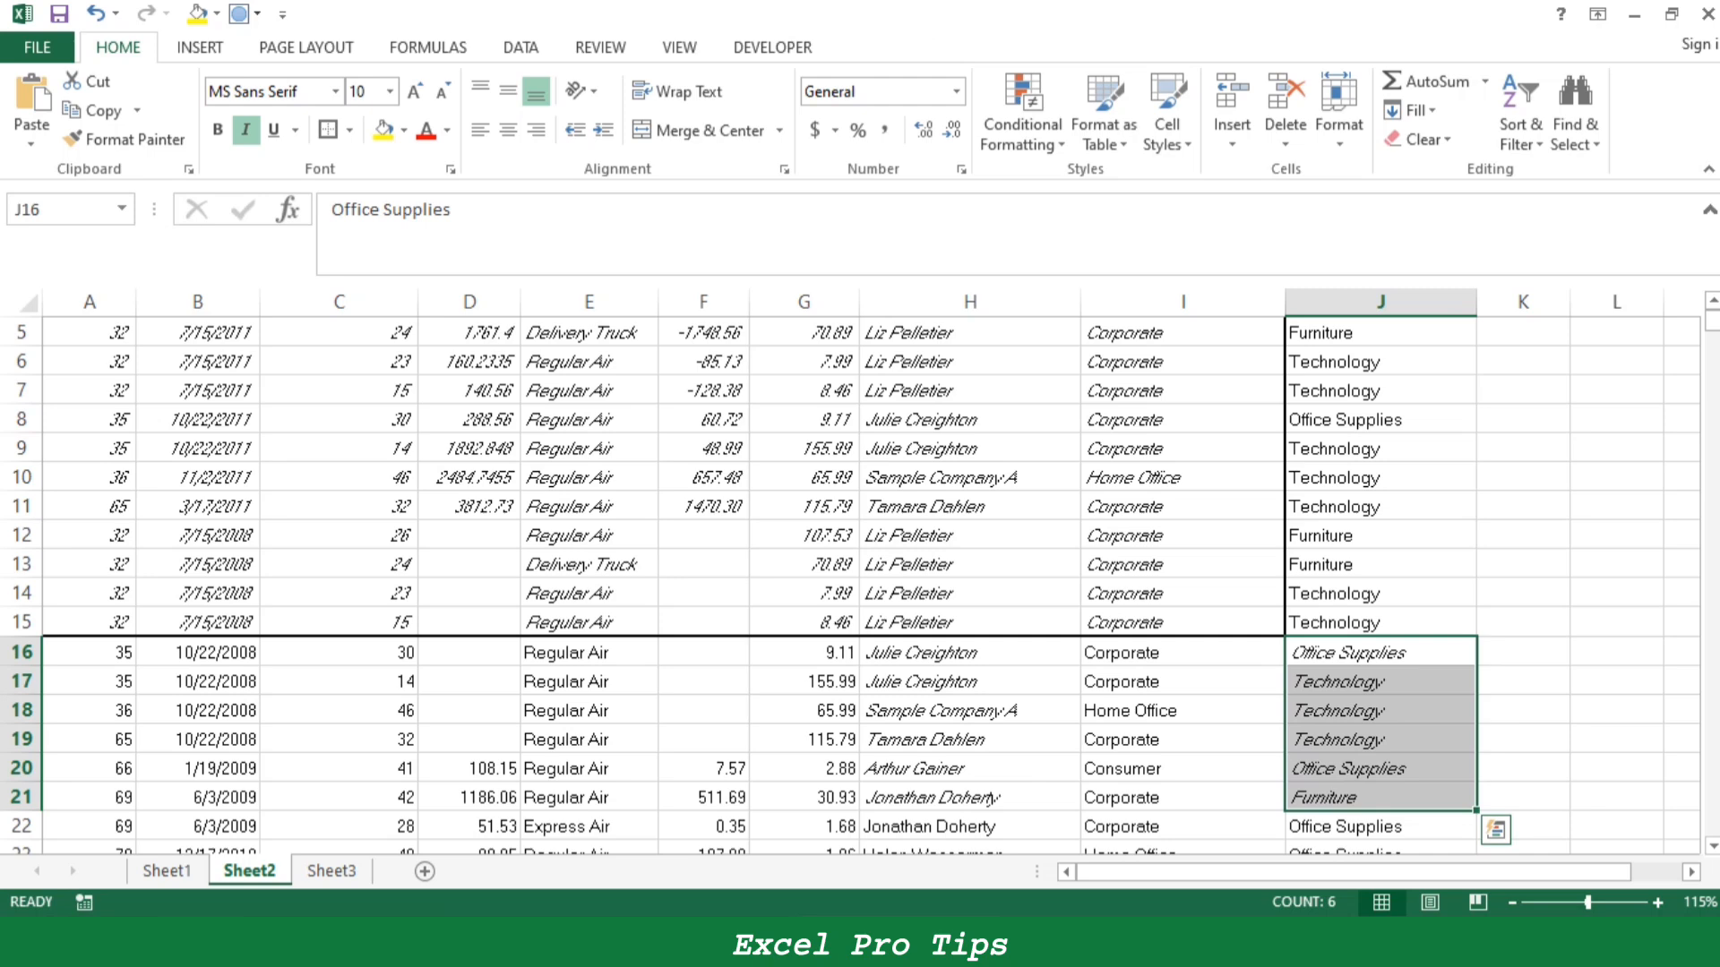
- Undo the italic formatting and the thick outside border applied to the order data on Sheet2
key("ctrl+z")
key("ctrl+z")
key("ctrl+z")
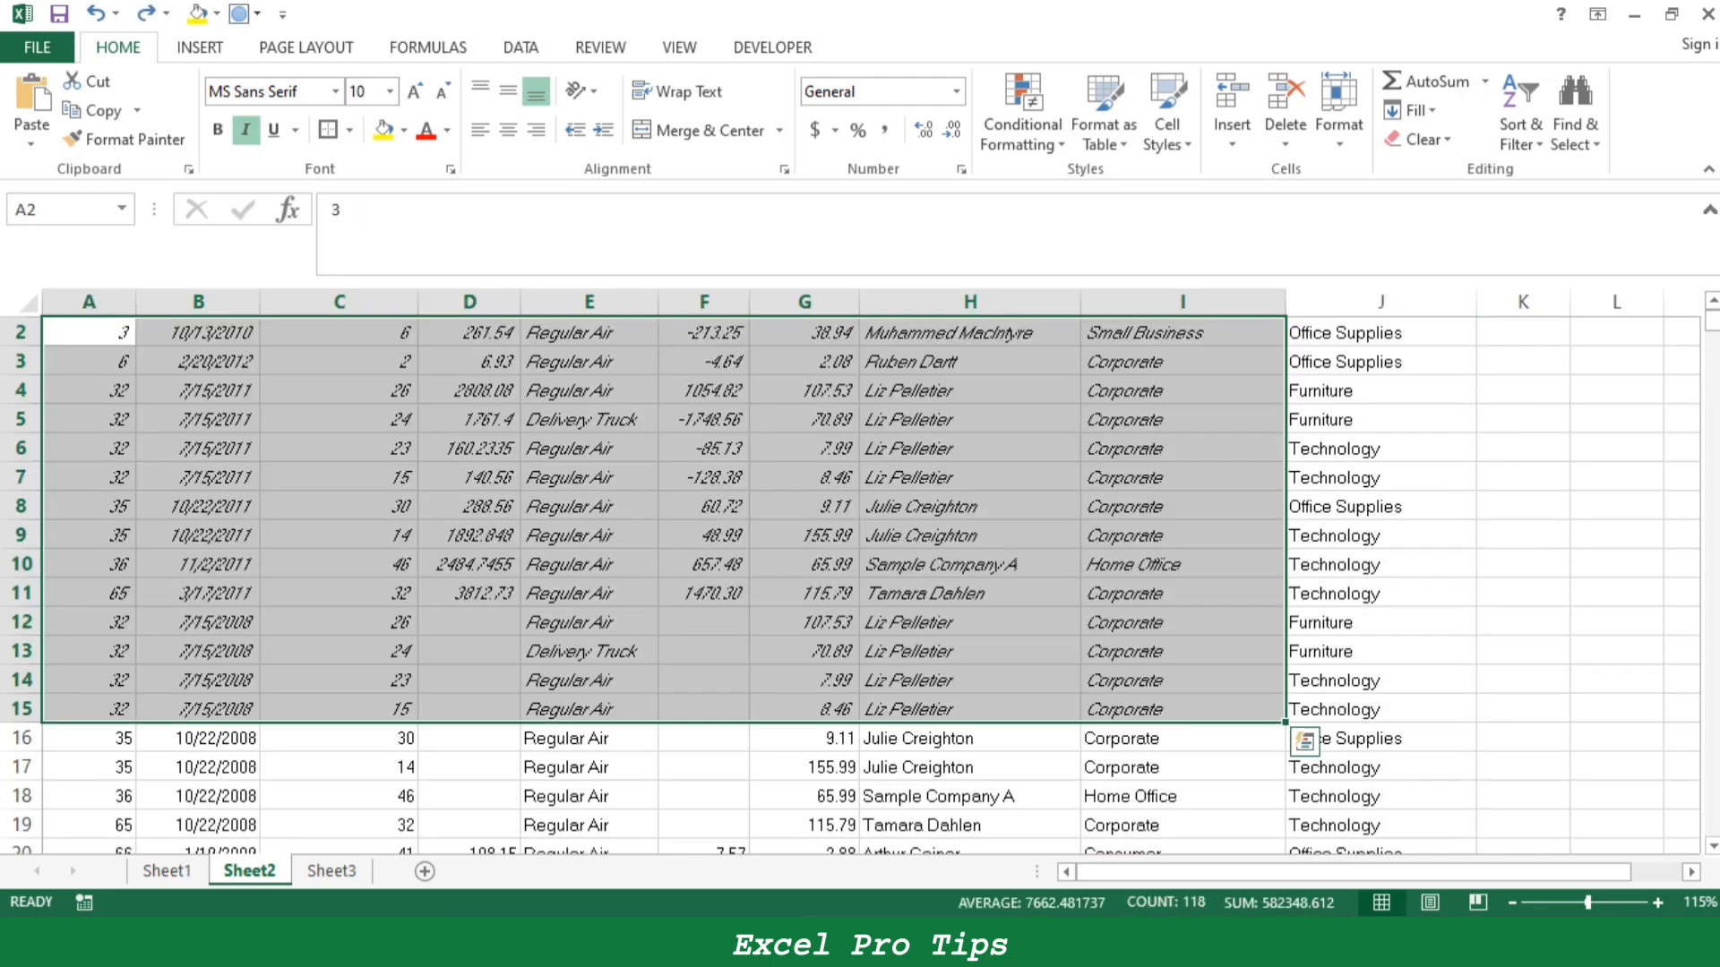
key("ctrl+z")
left_click(970, 622)
scroll(970, 622, "up", 1)
- Fill the Ctrl+I entry B16:C17 on Sheet1 yellow and select the Ctrl+K entry in B18:C19
left_click(167, 872)
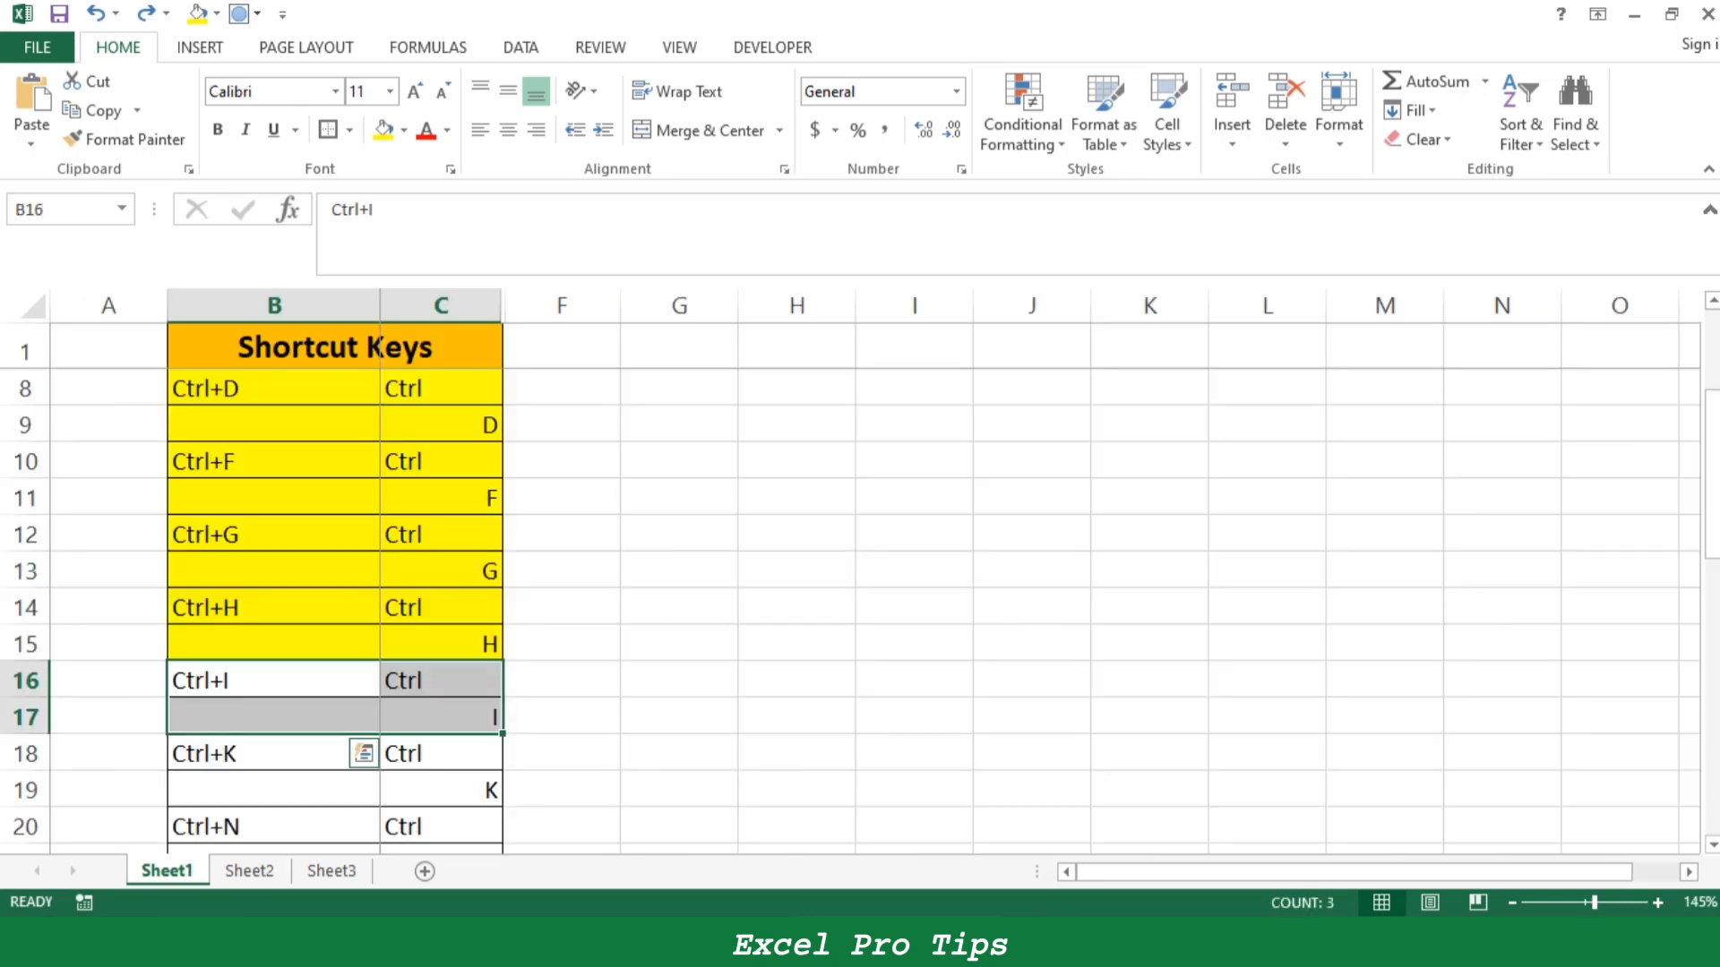
left_click(383, 131)
scroll(448, 582, "down", 2)
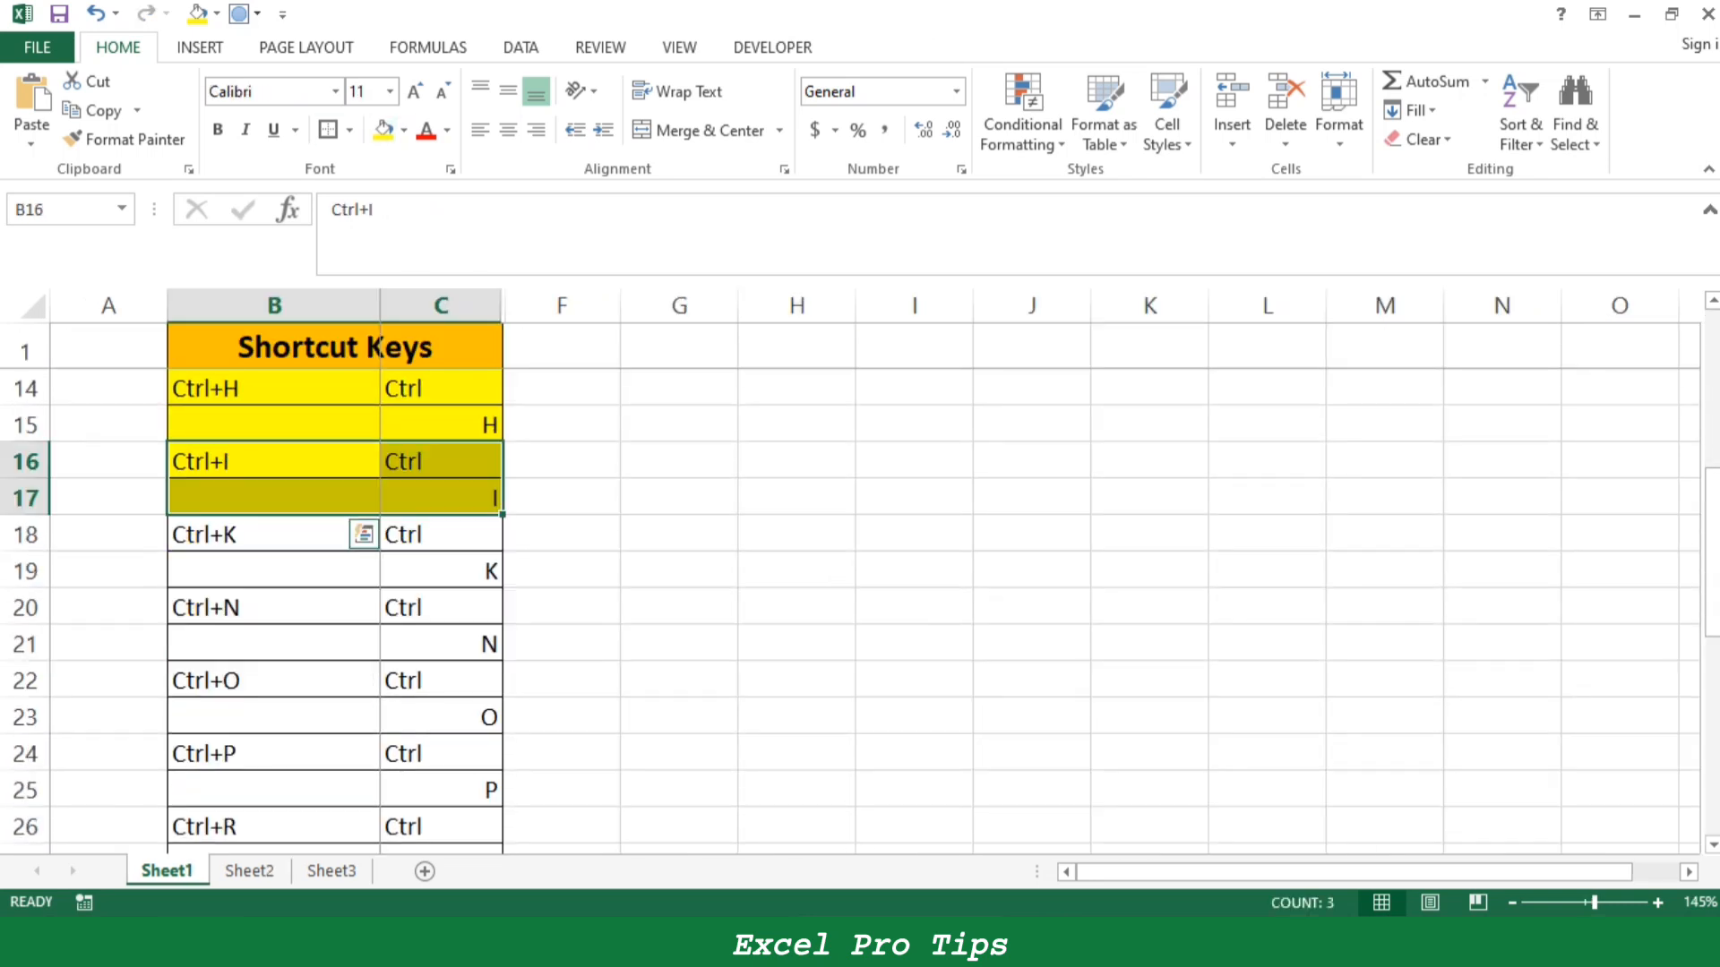
left_click_drag(268, 534, 439, 571)
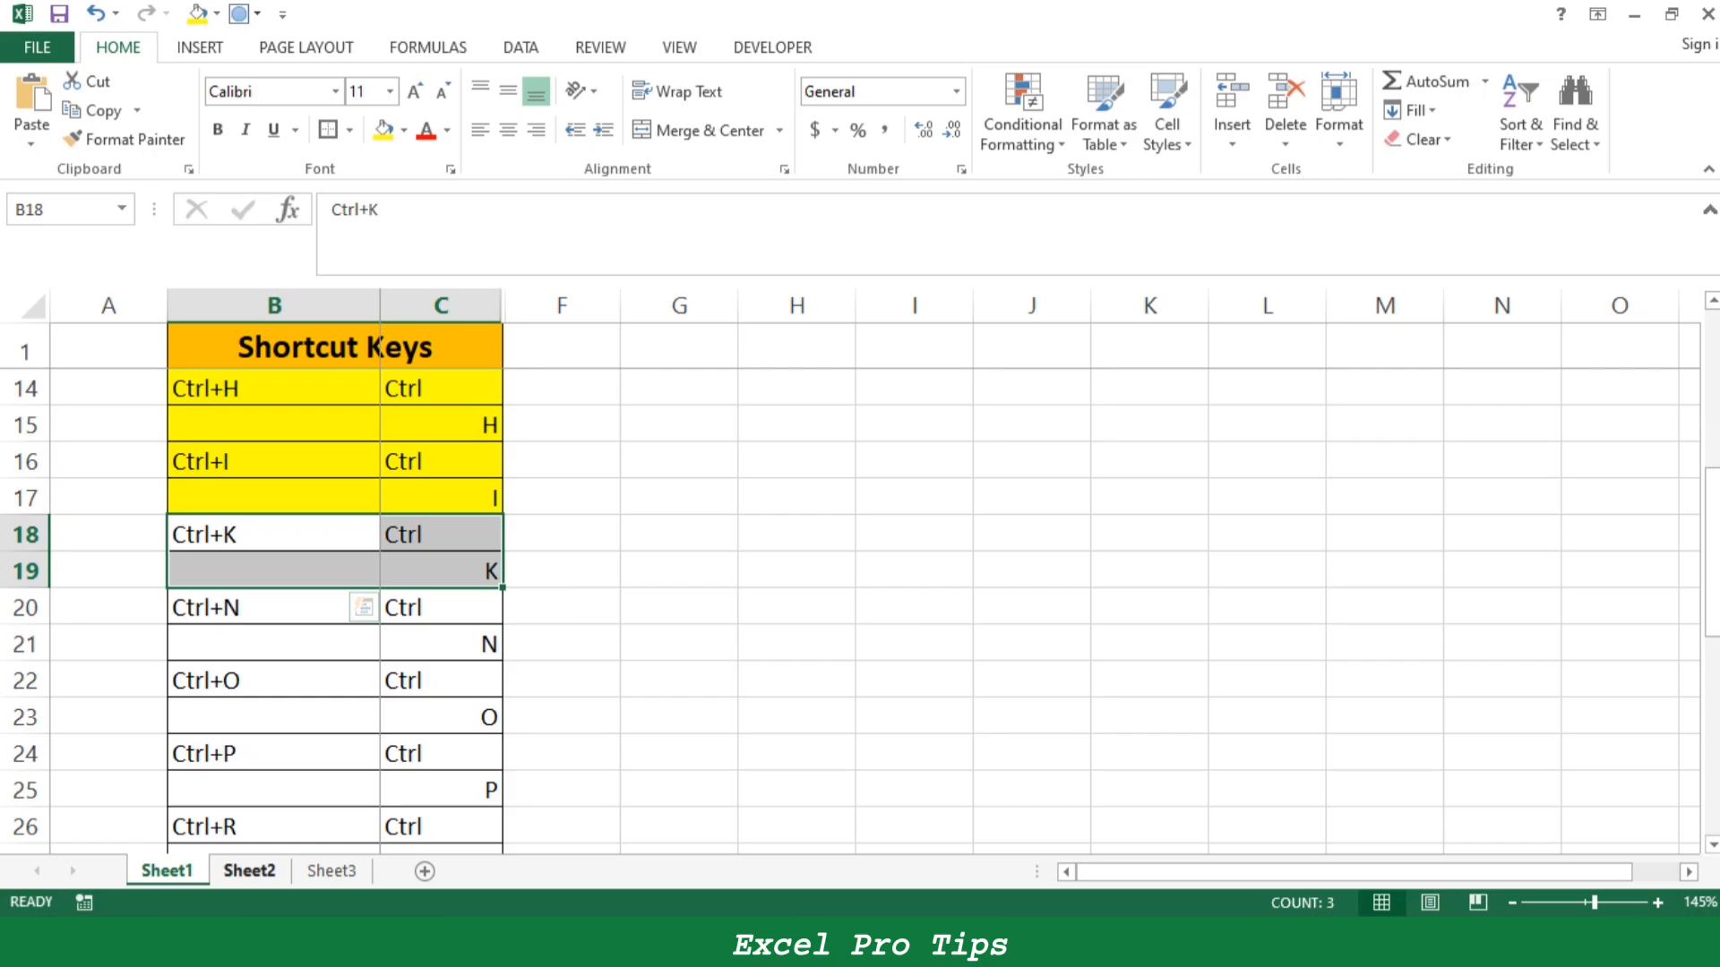
- Switch to Sheet2 and look over the order data, returning to its header row
left_click(250, 871)
scroll(860, 582, "down", 12)
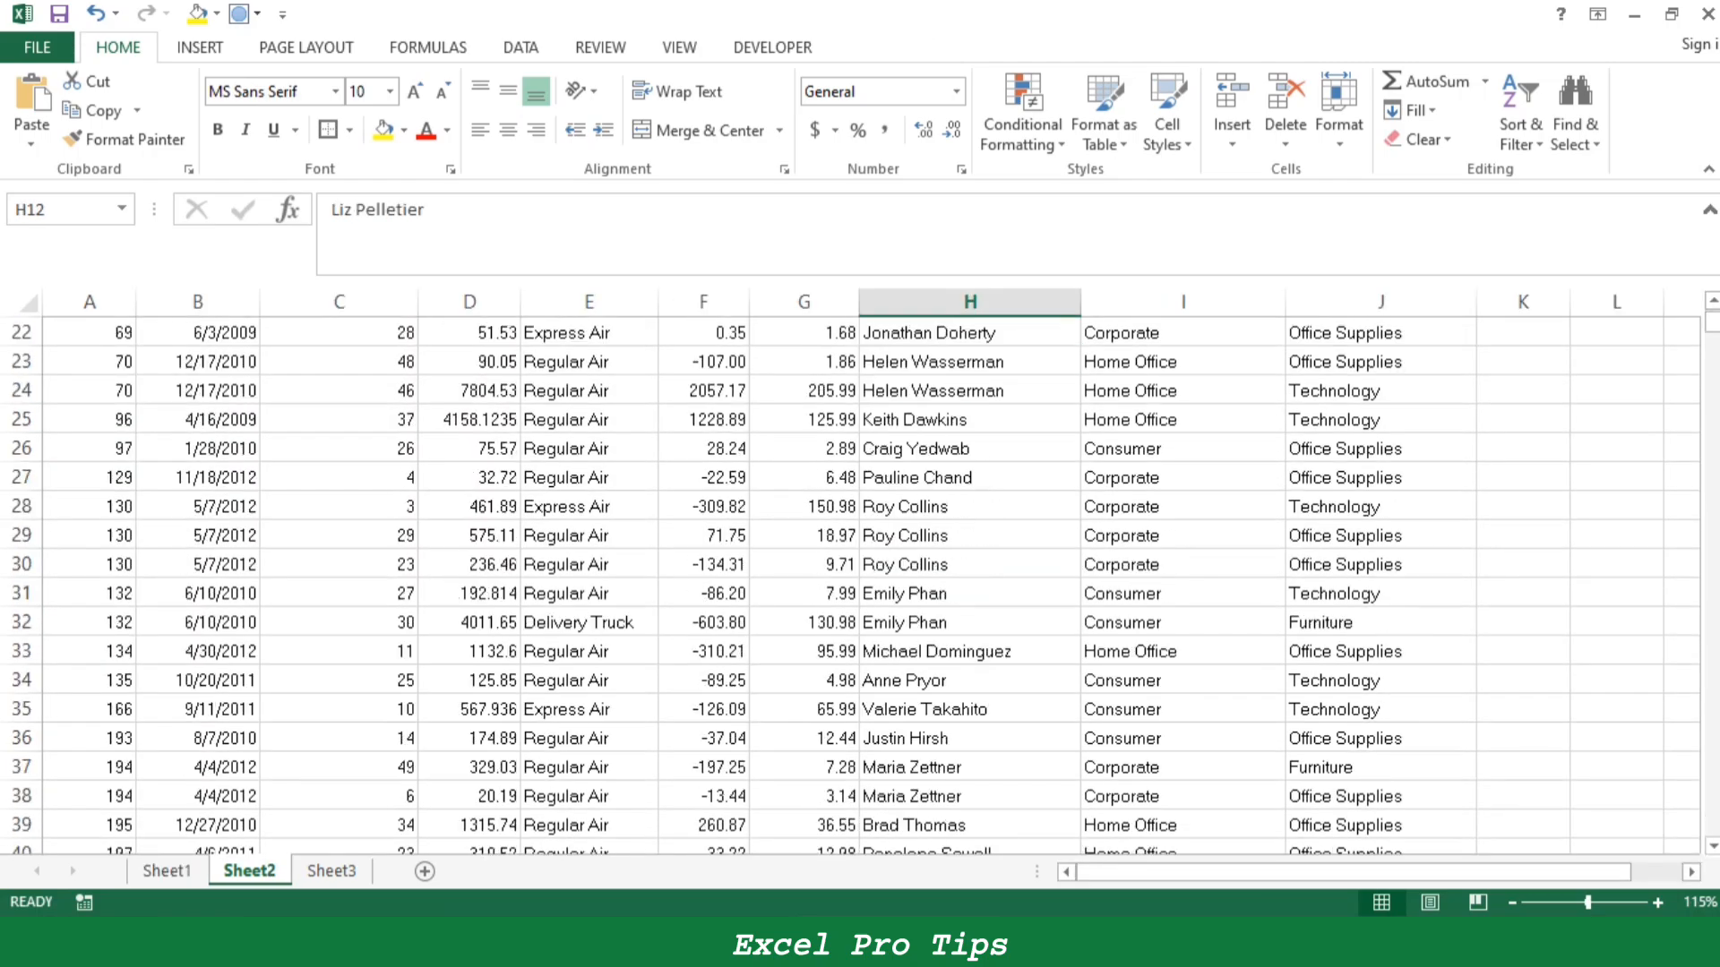
scroll(860, 583, "up", 12)
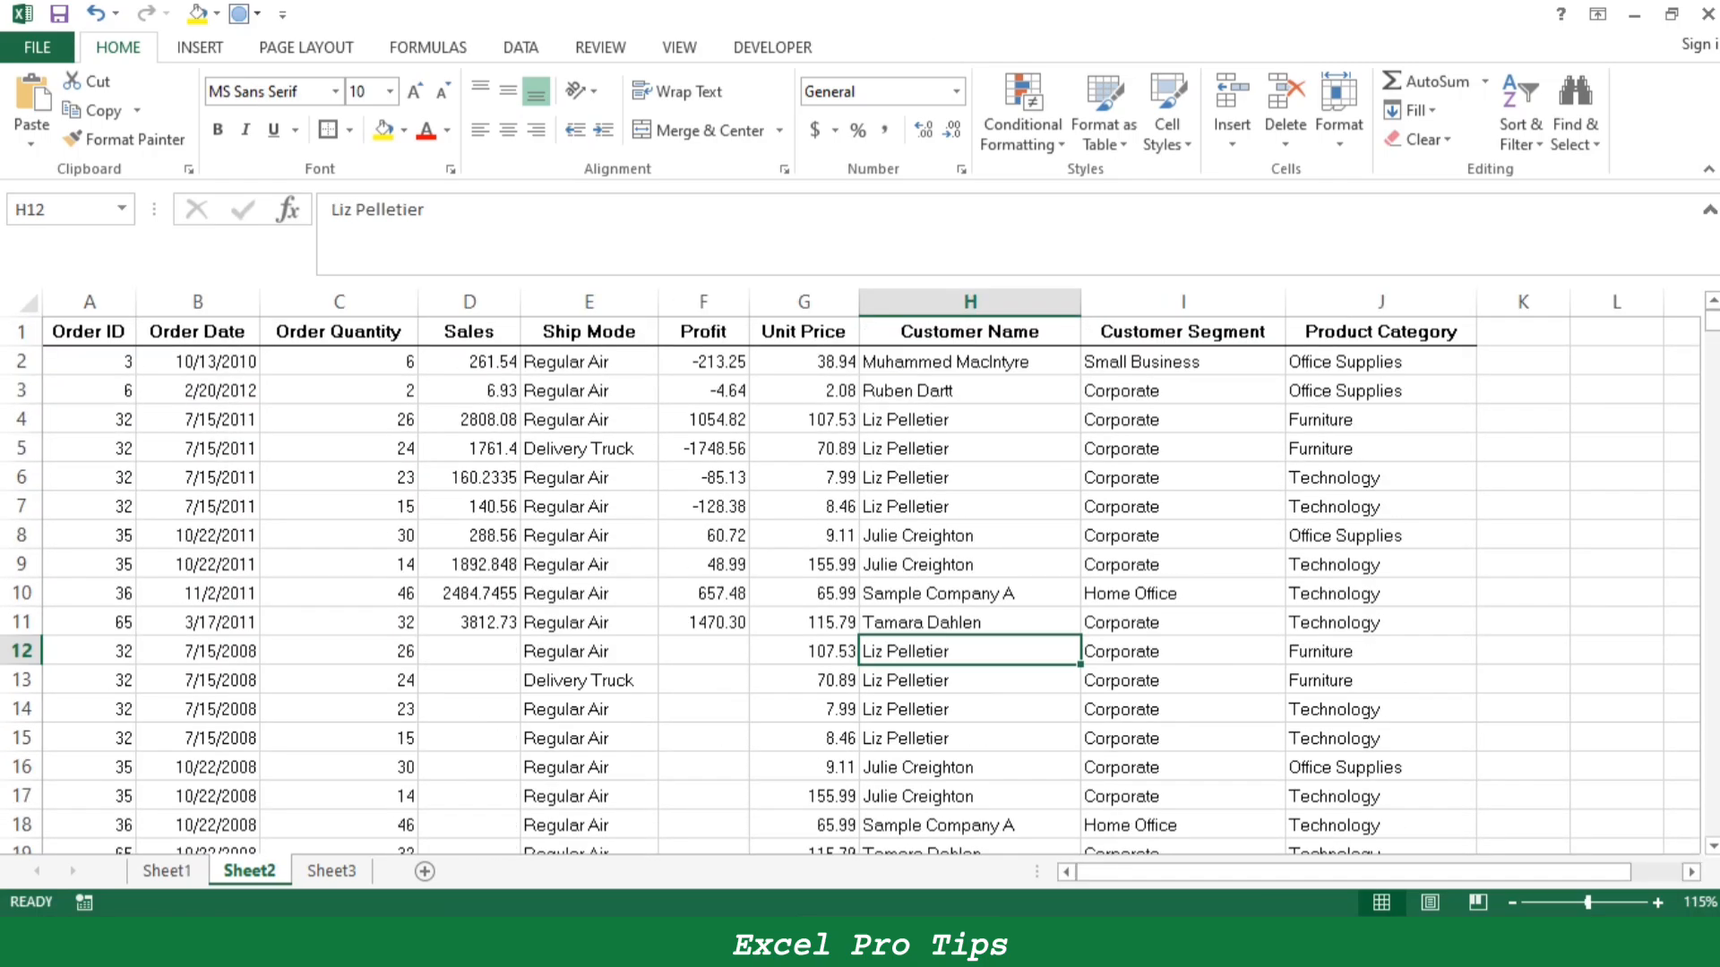
left_click(338, 362)
key("ctrl+shift+Down")
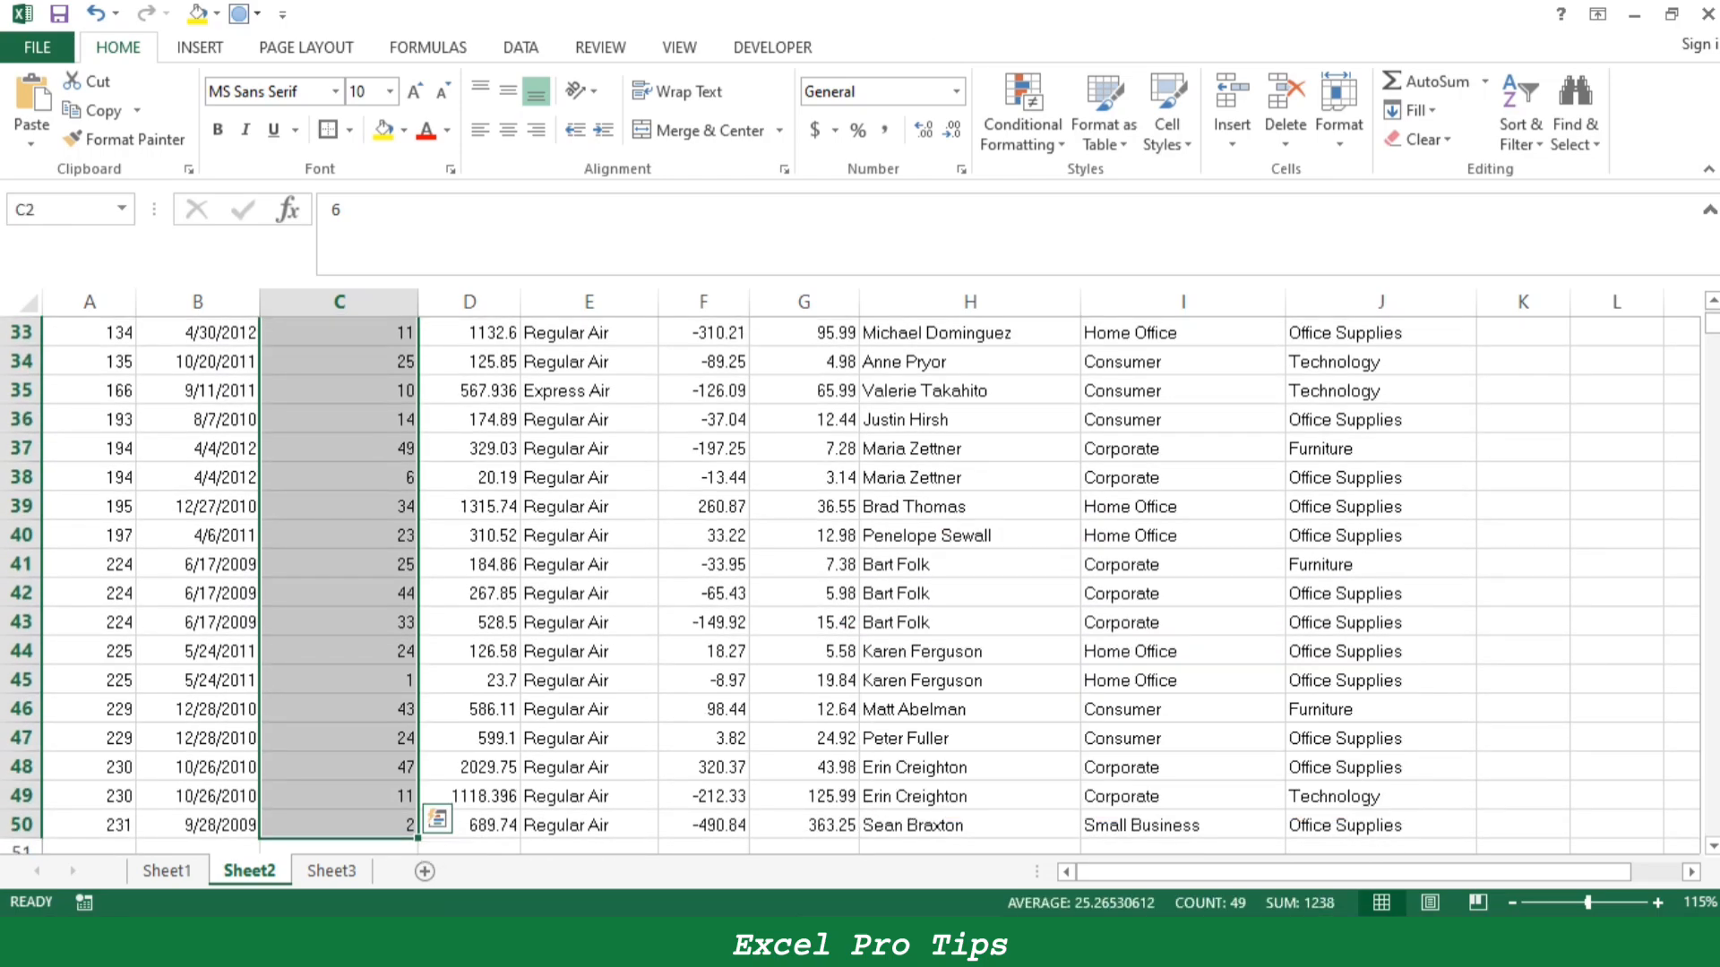
key("ctrl+k")
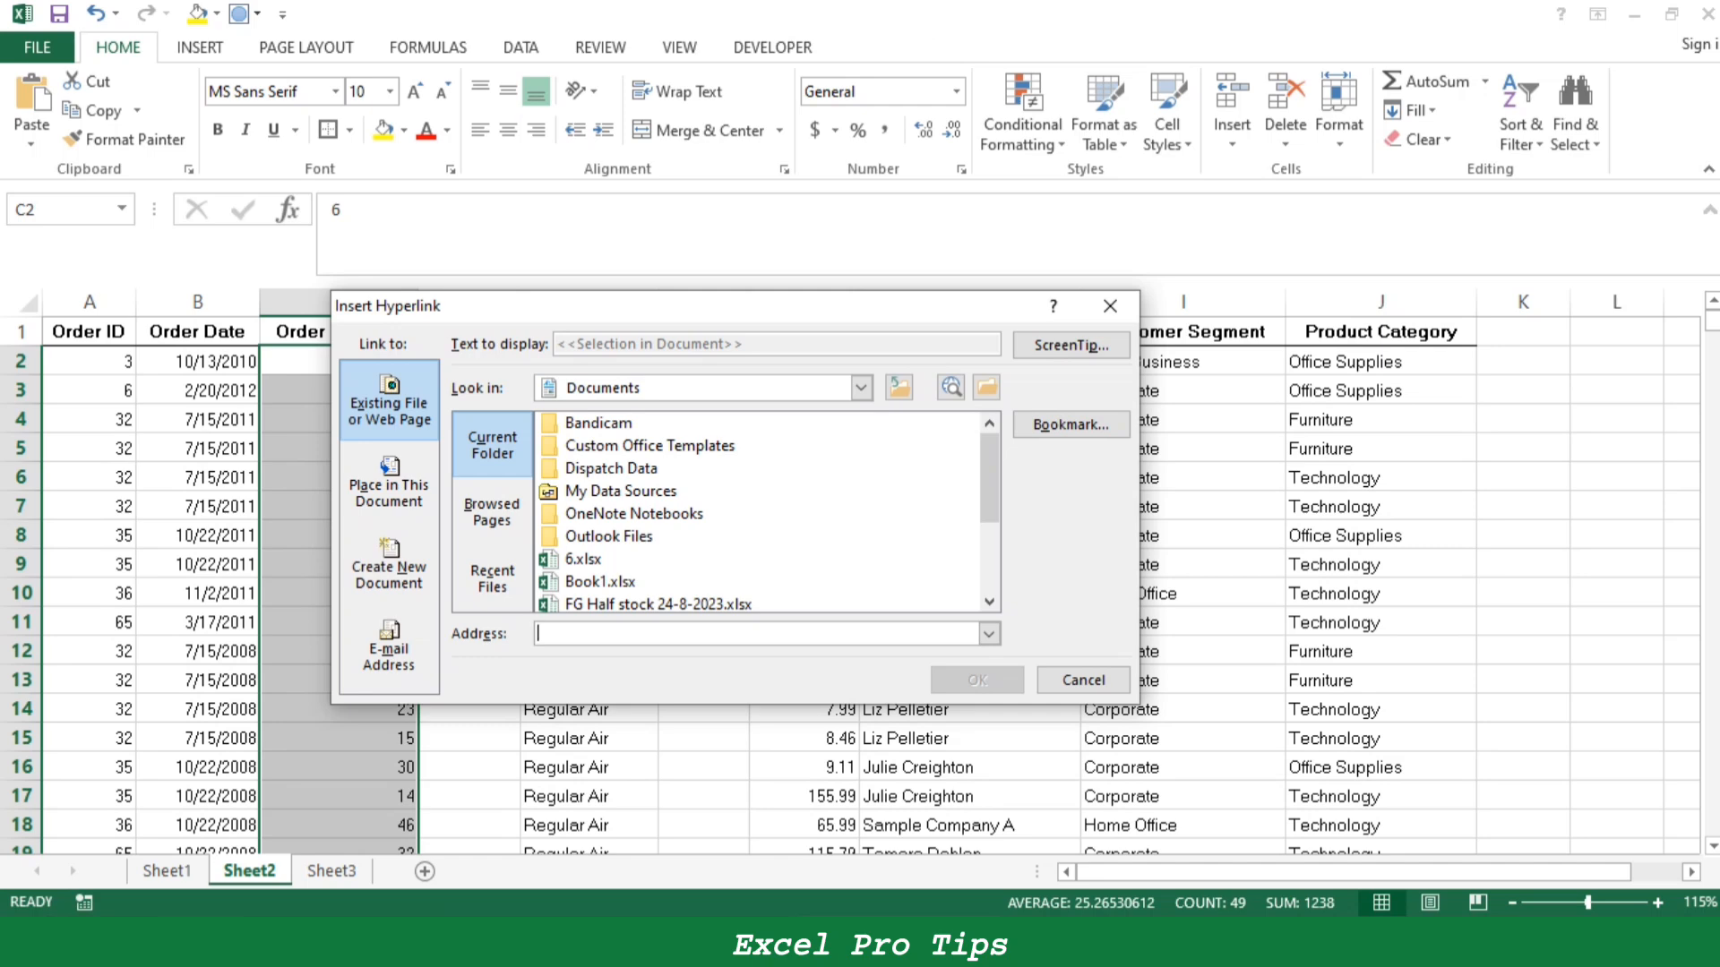
key("Escape")
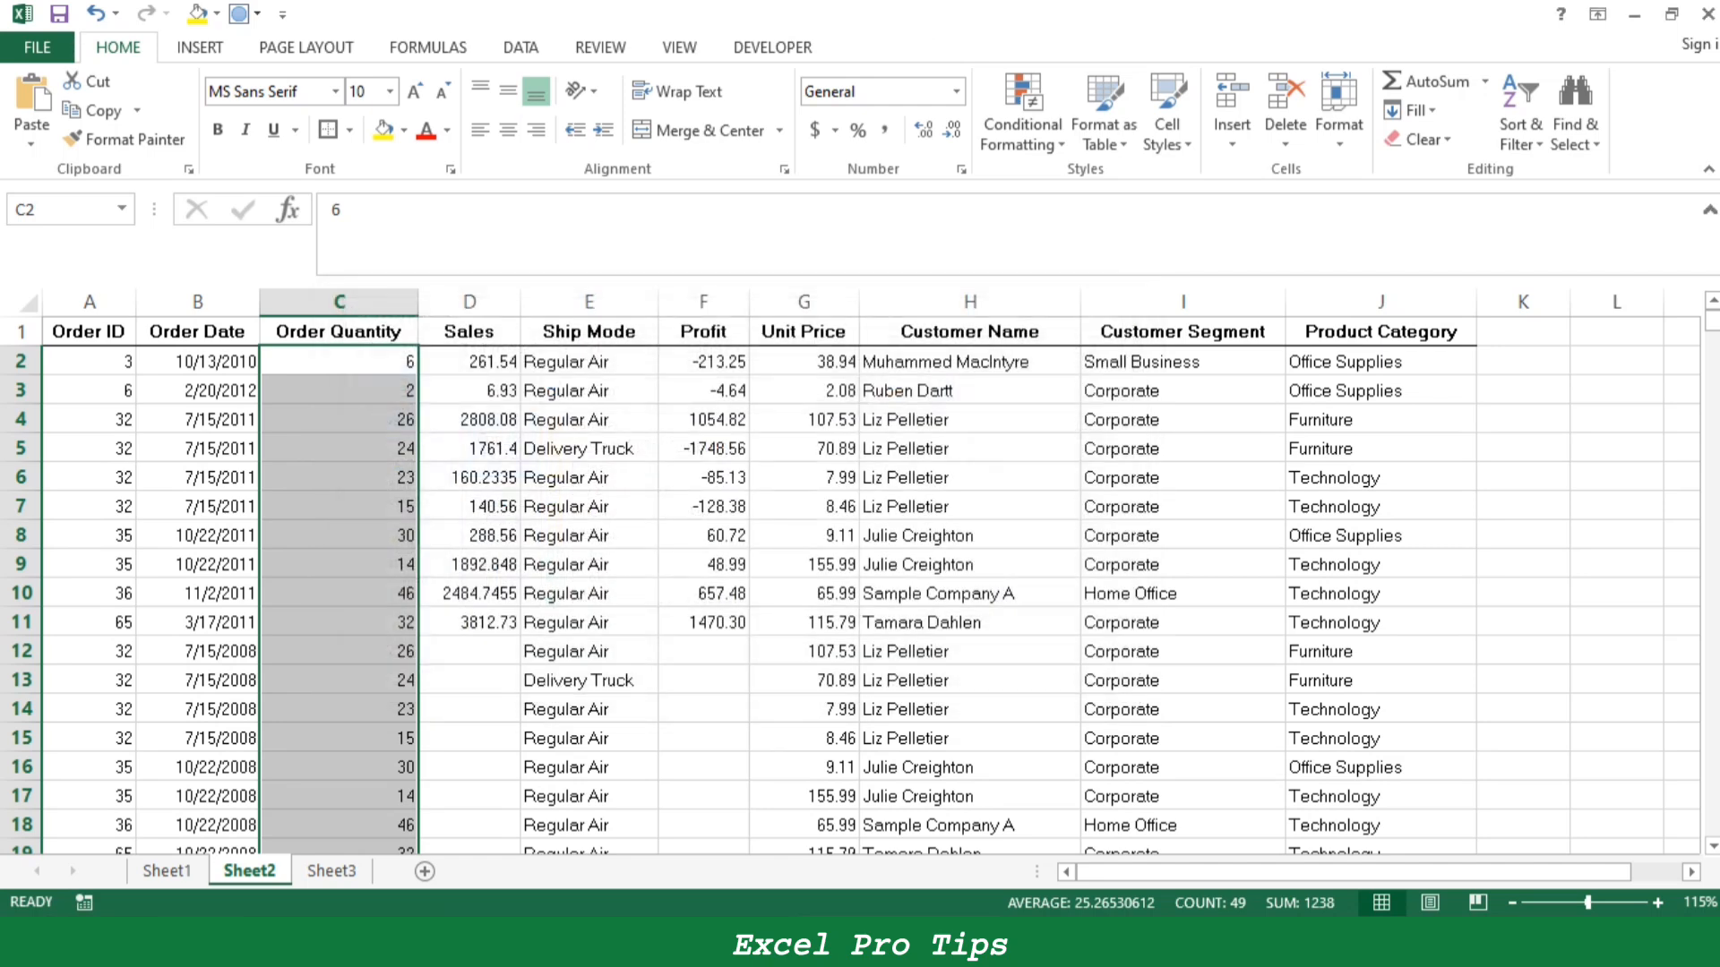
left_click(338, 536)
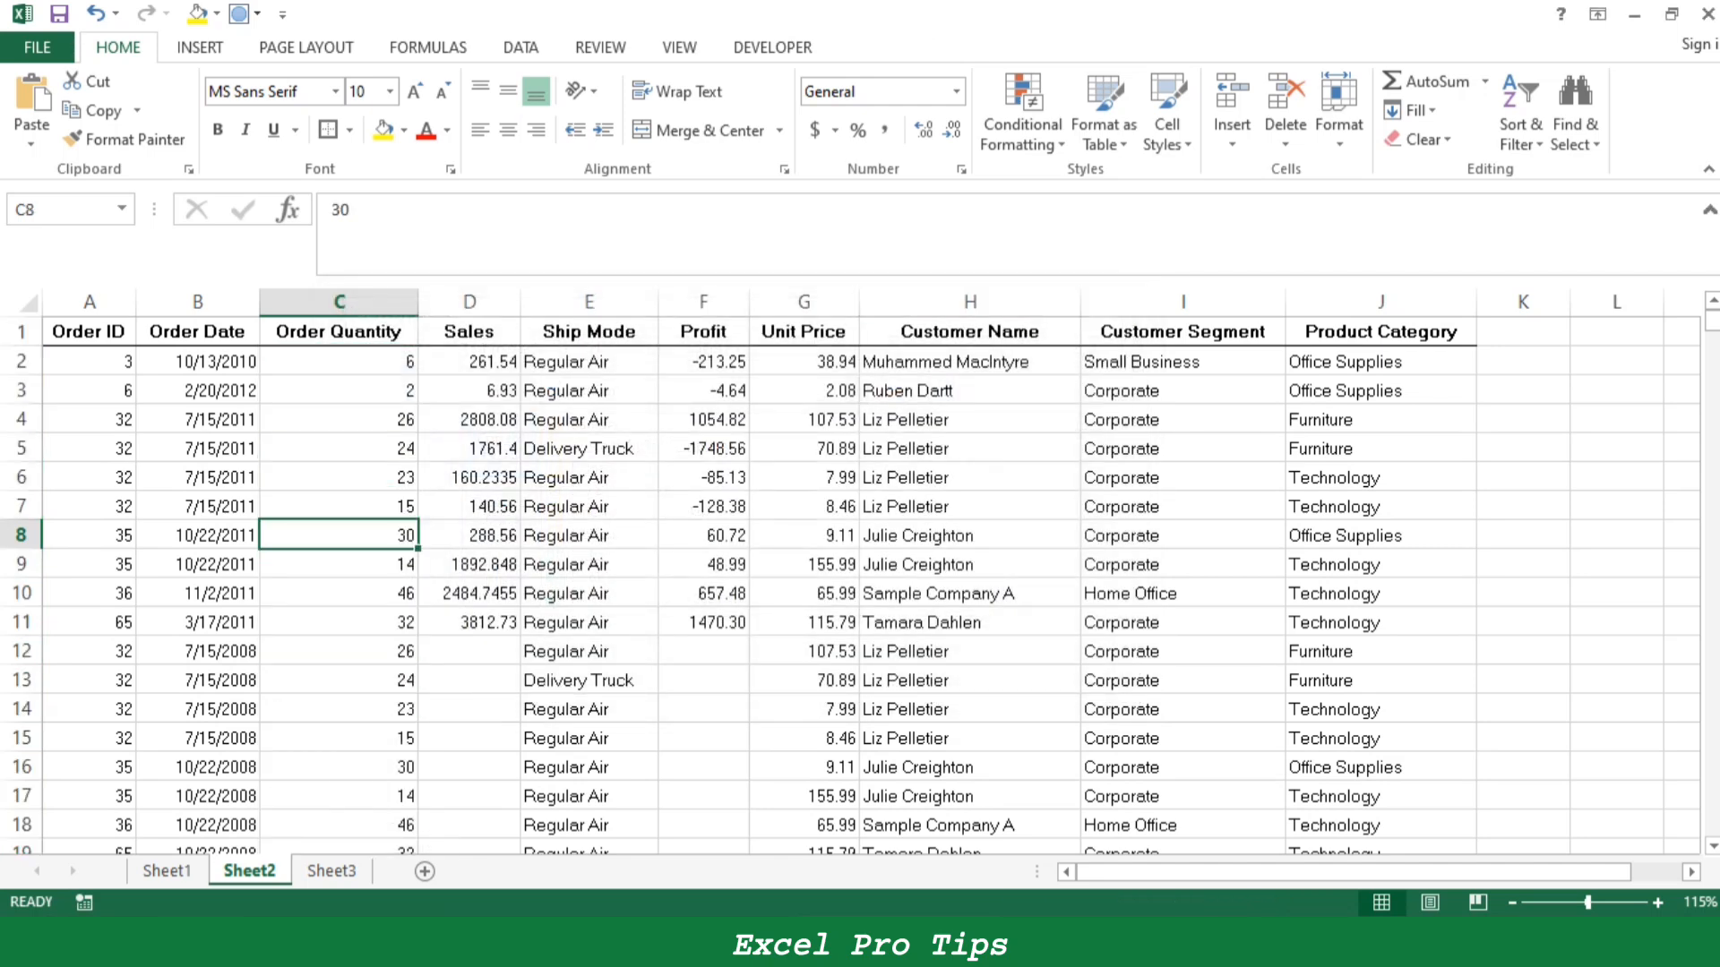
- Insert a hyperlink in ship mode cell E4 to cell A1 of Sheet1 in this document and follow it
left_click(589, 419)
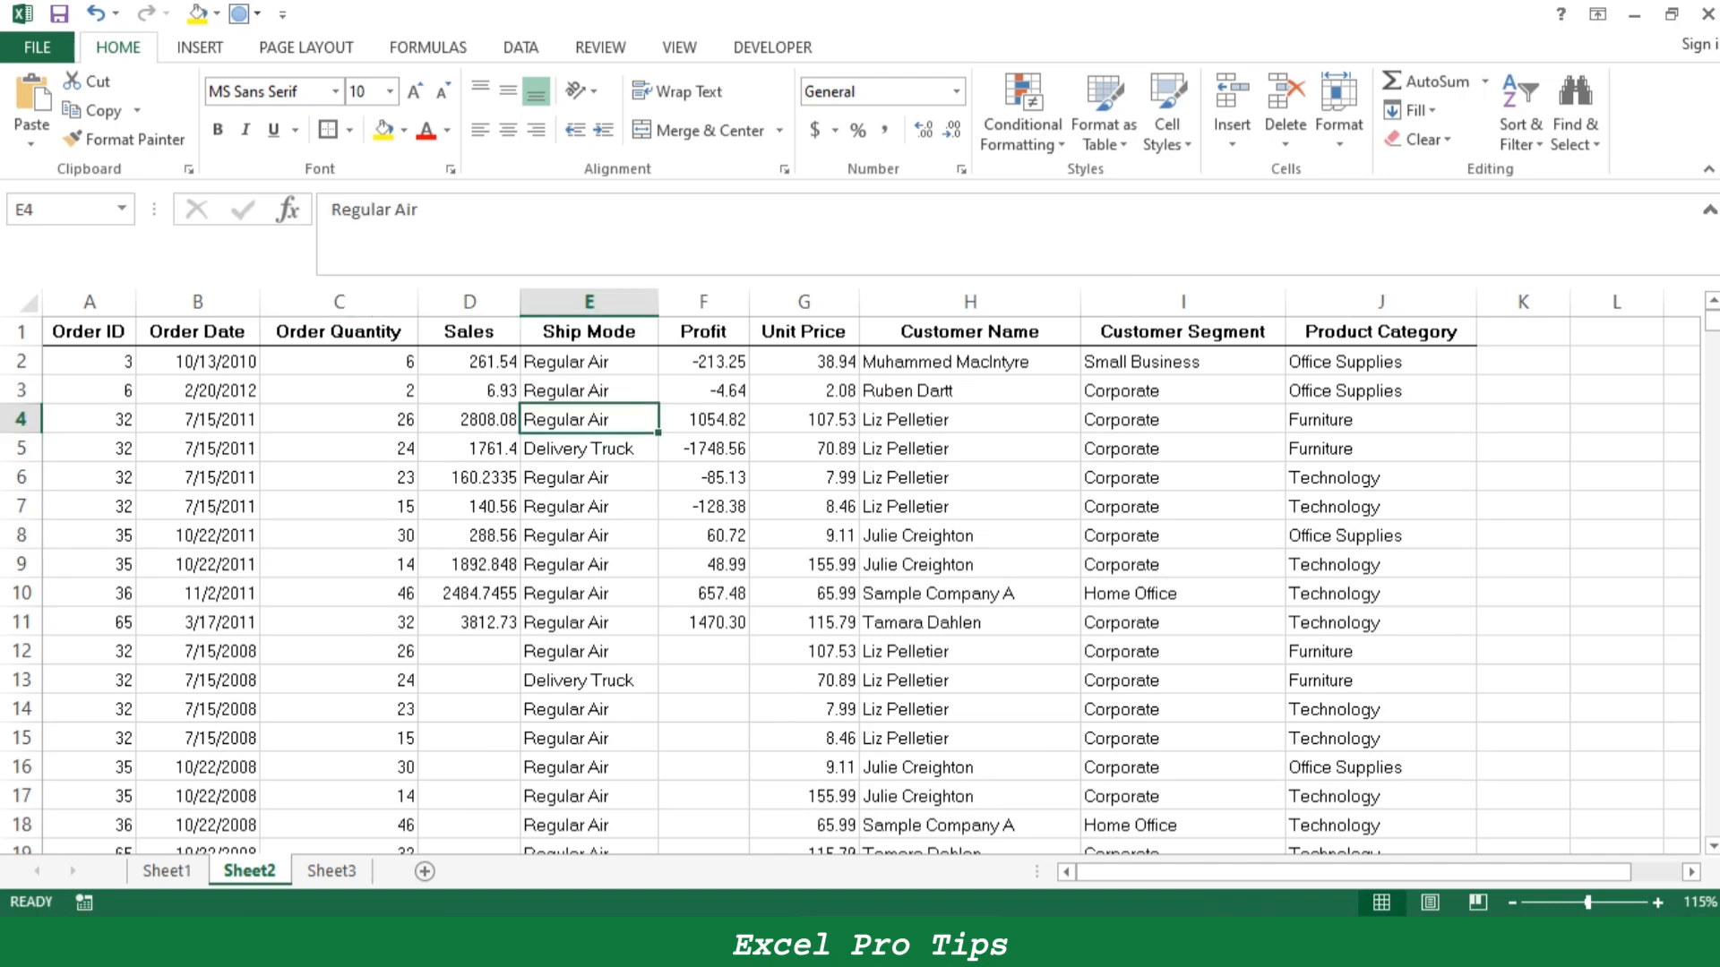
key("ctrl+k")
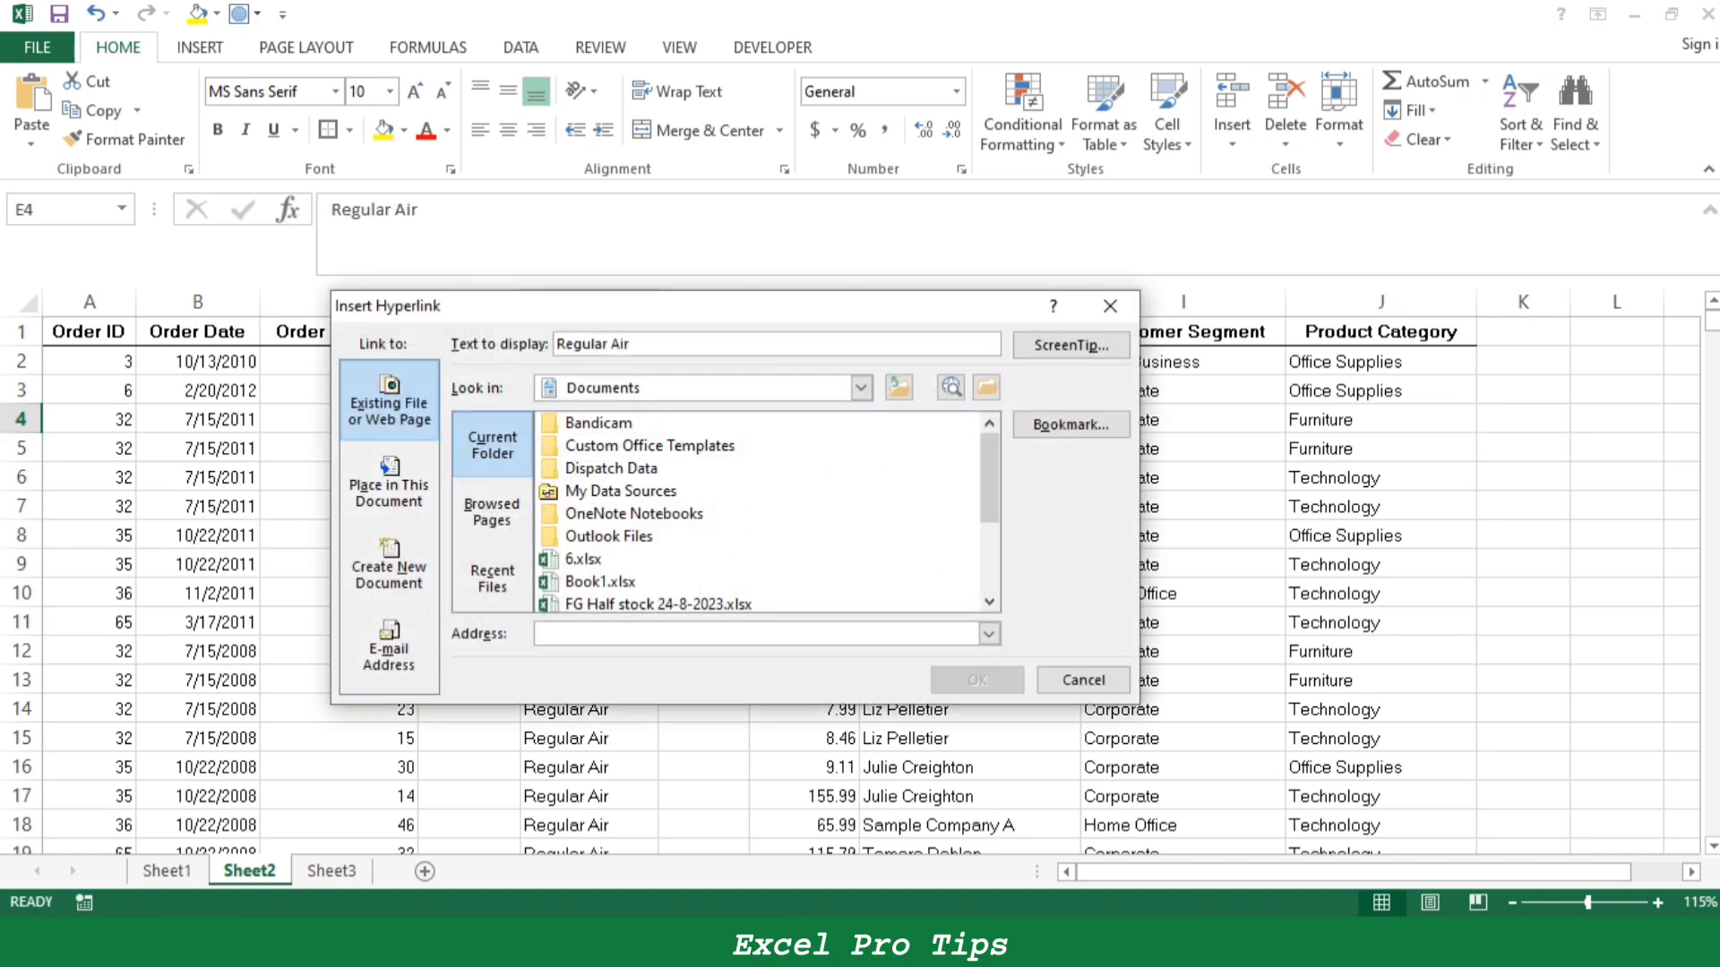
left_click(389, 484)
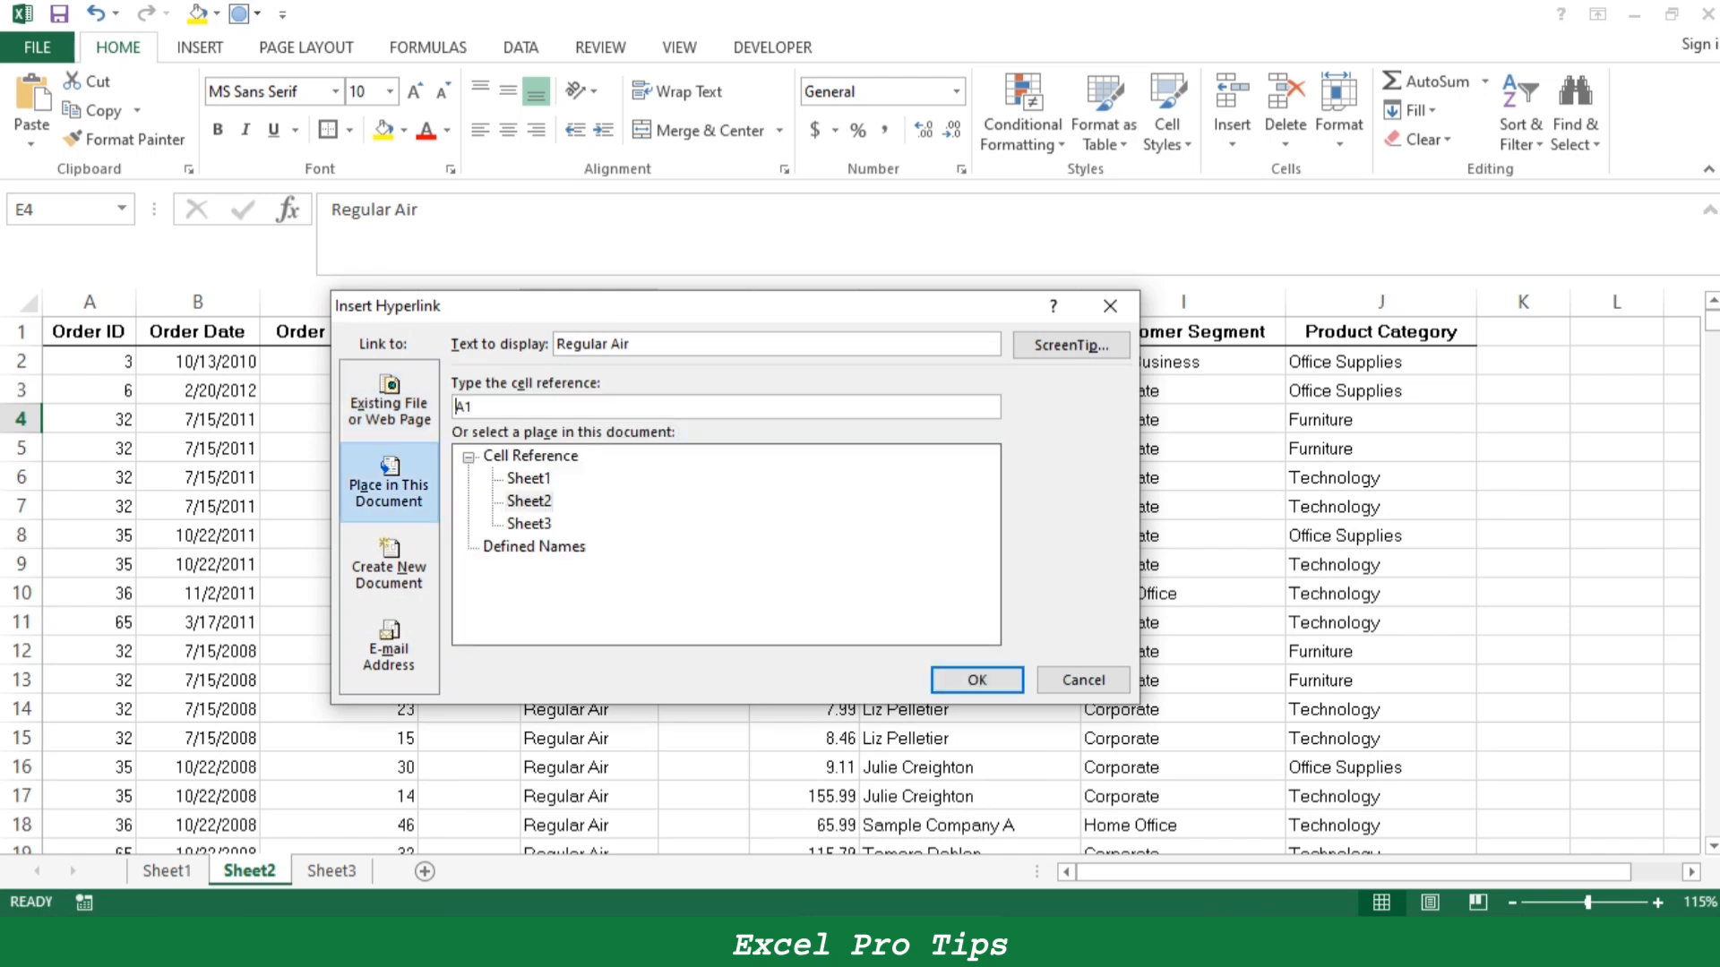
left_click(977, 680)
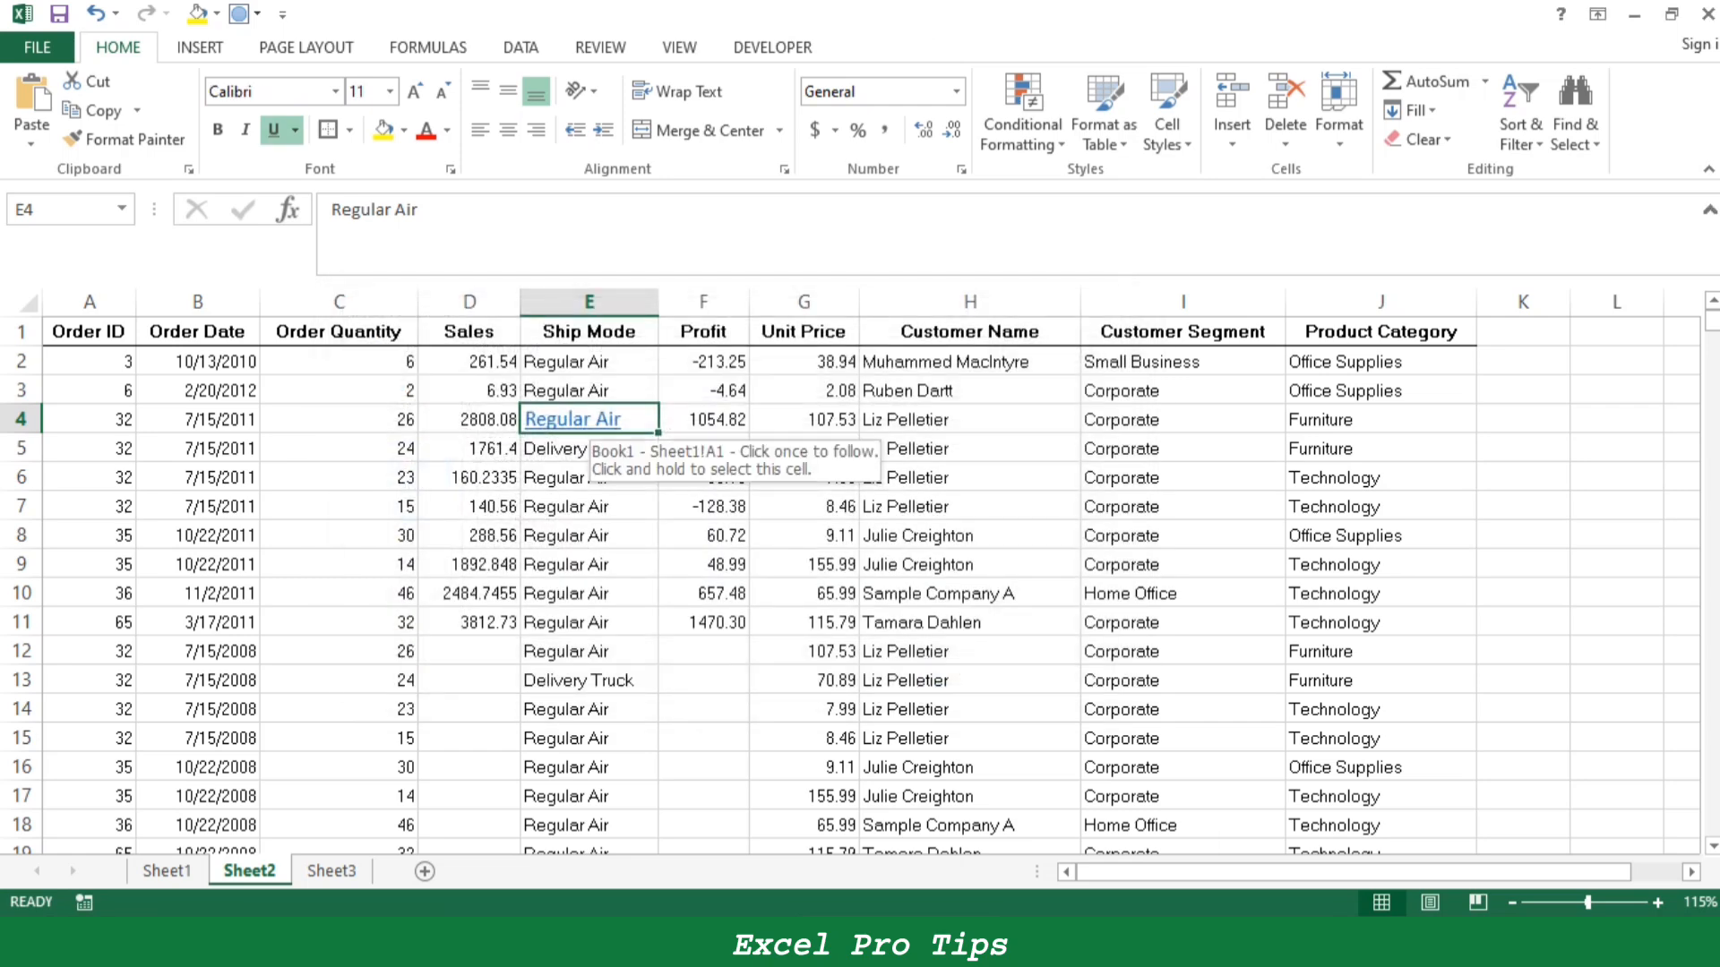
left_click(578, 421)
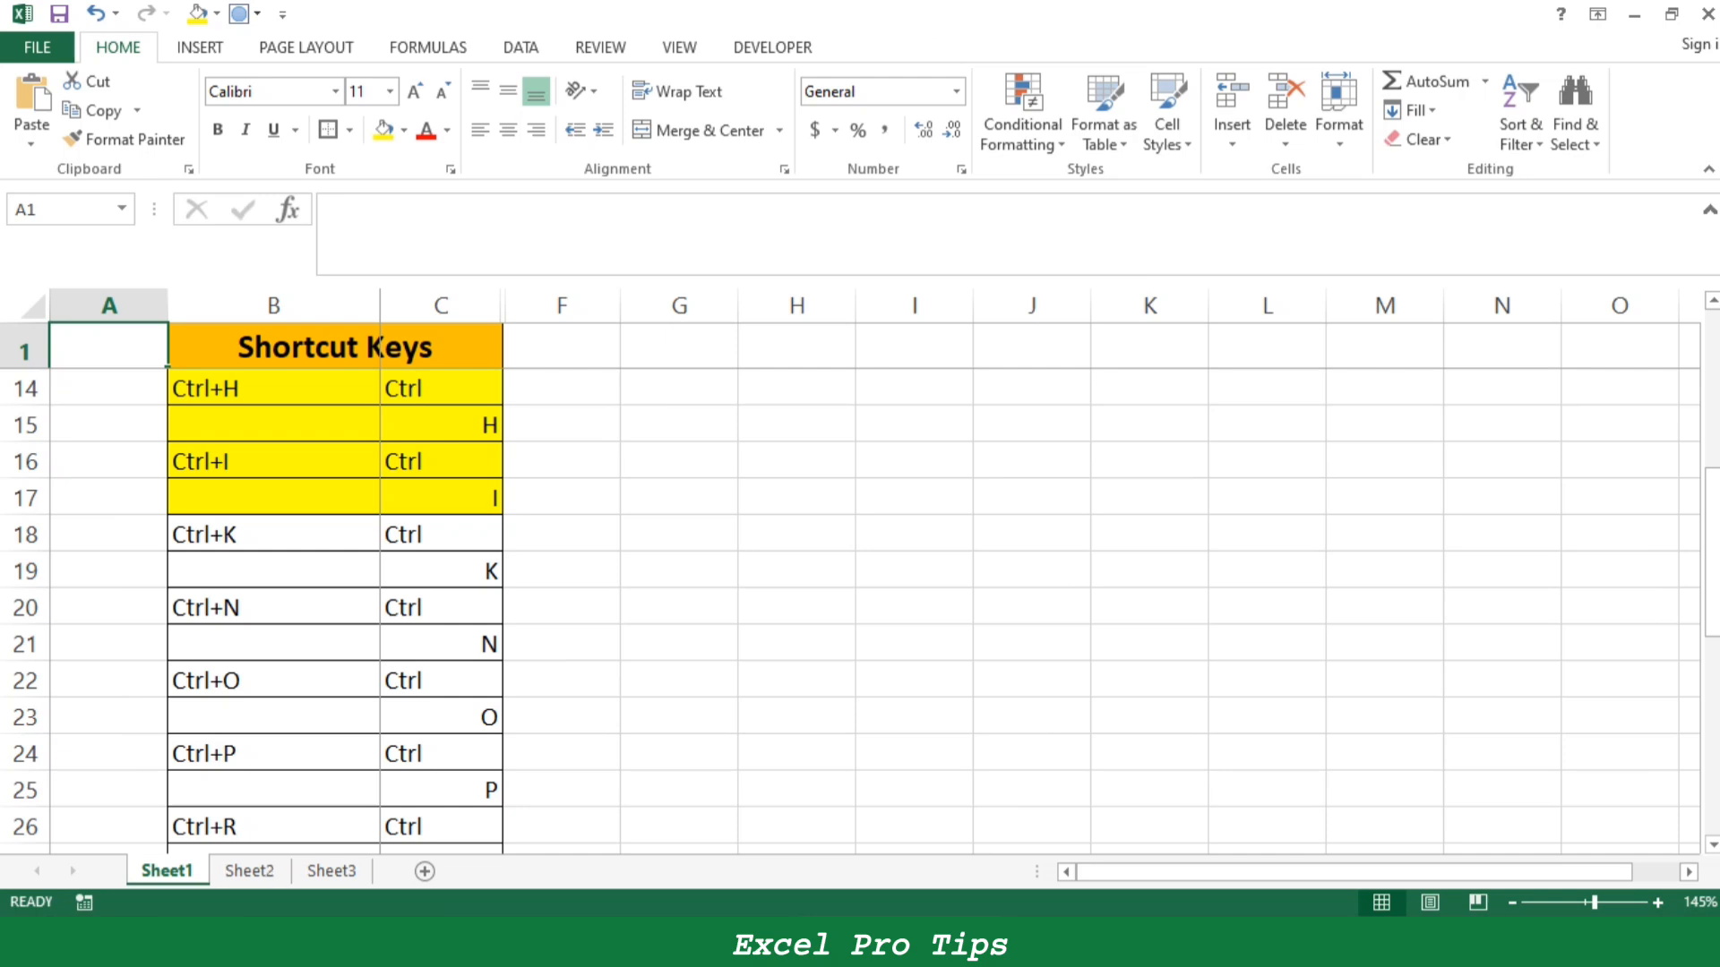
- Insert a hyperlink in the Ctrl+K cell B18 on Sheet1 to cell A1 of Sheet2
left_click(274, 535)
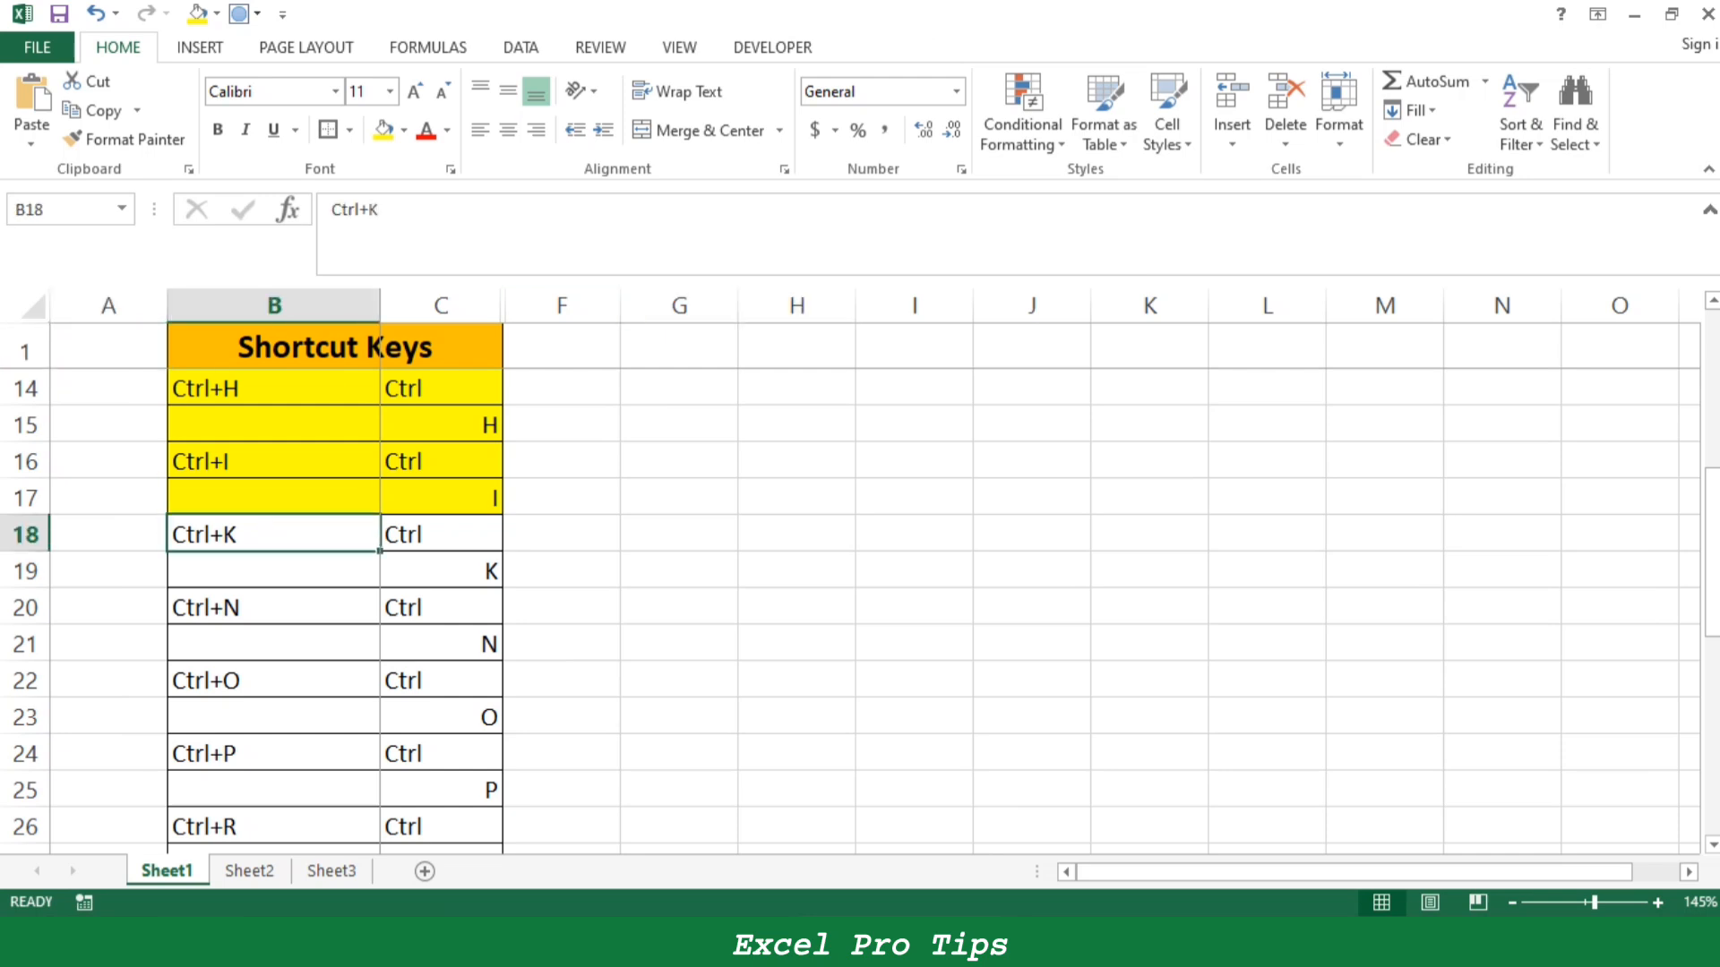
key("ctrl+k")
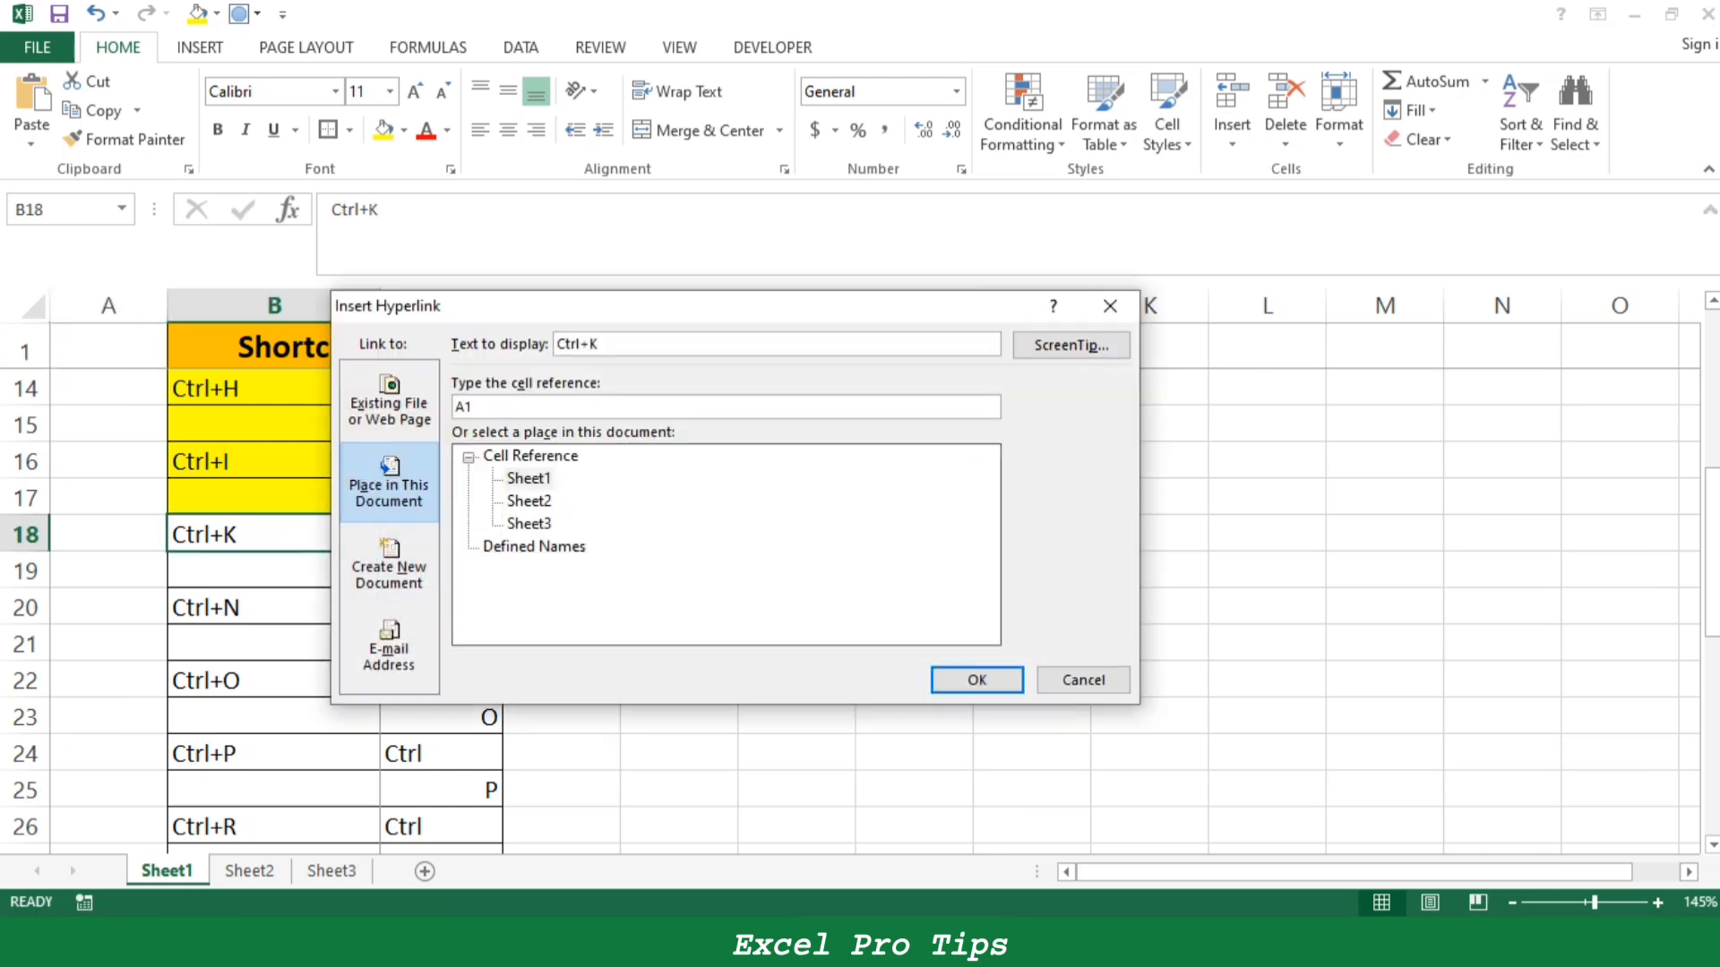
left_click(530, 502)
left_click(978, 681)
- Test the hyperlinks in B18 on Sheet1 and E4 on Sheet2 by following them back and forth
left_click(205, 534)
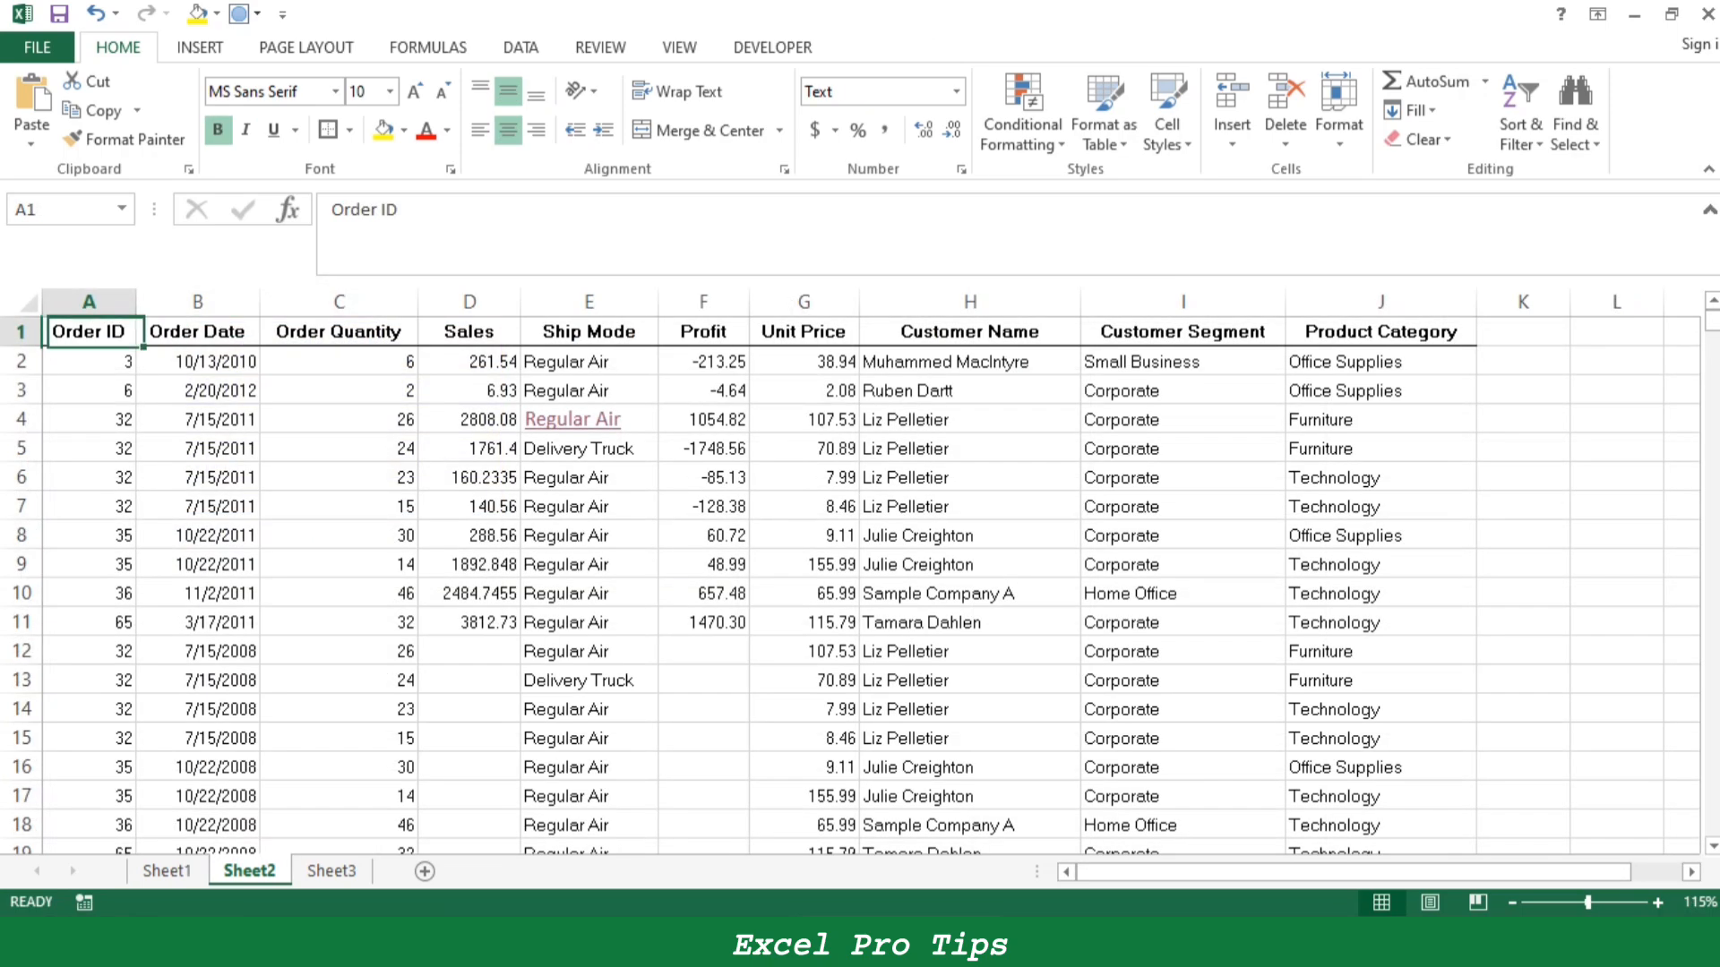
left_click(587, 254)
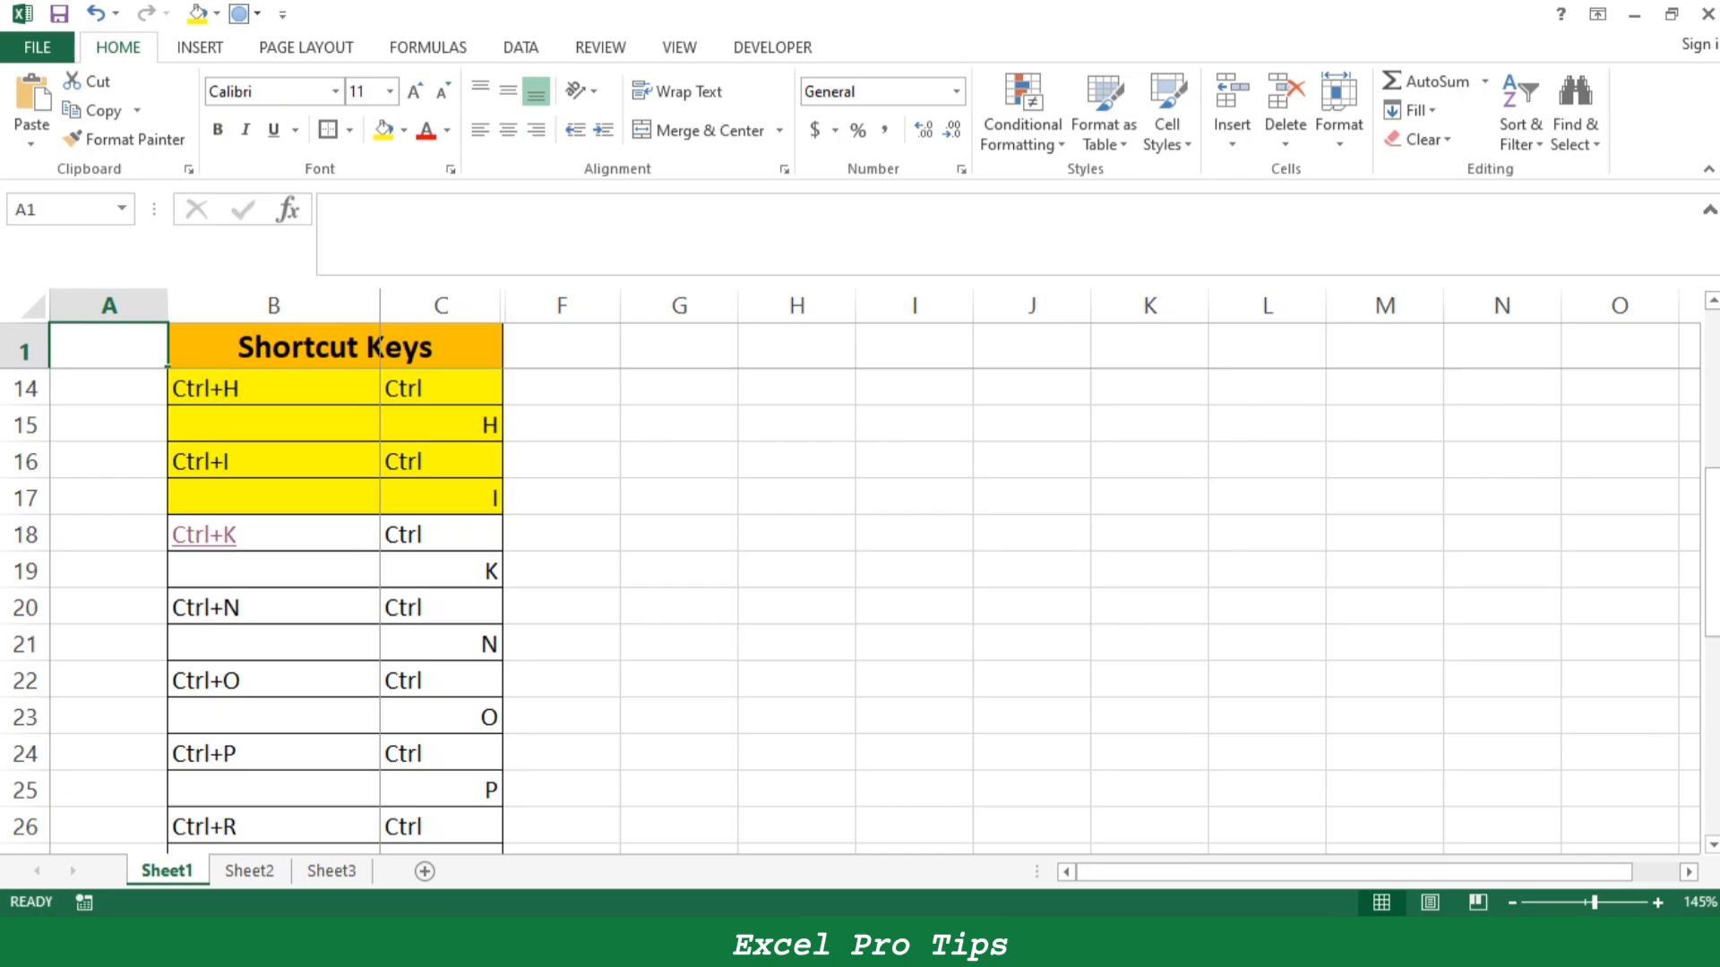
left_click(204, 535)
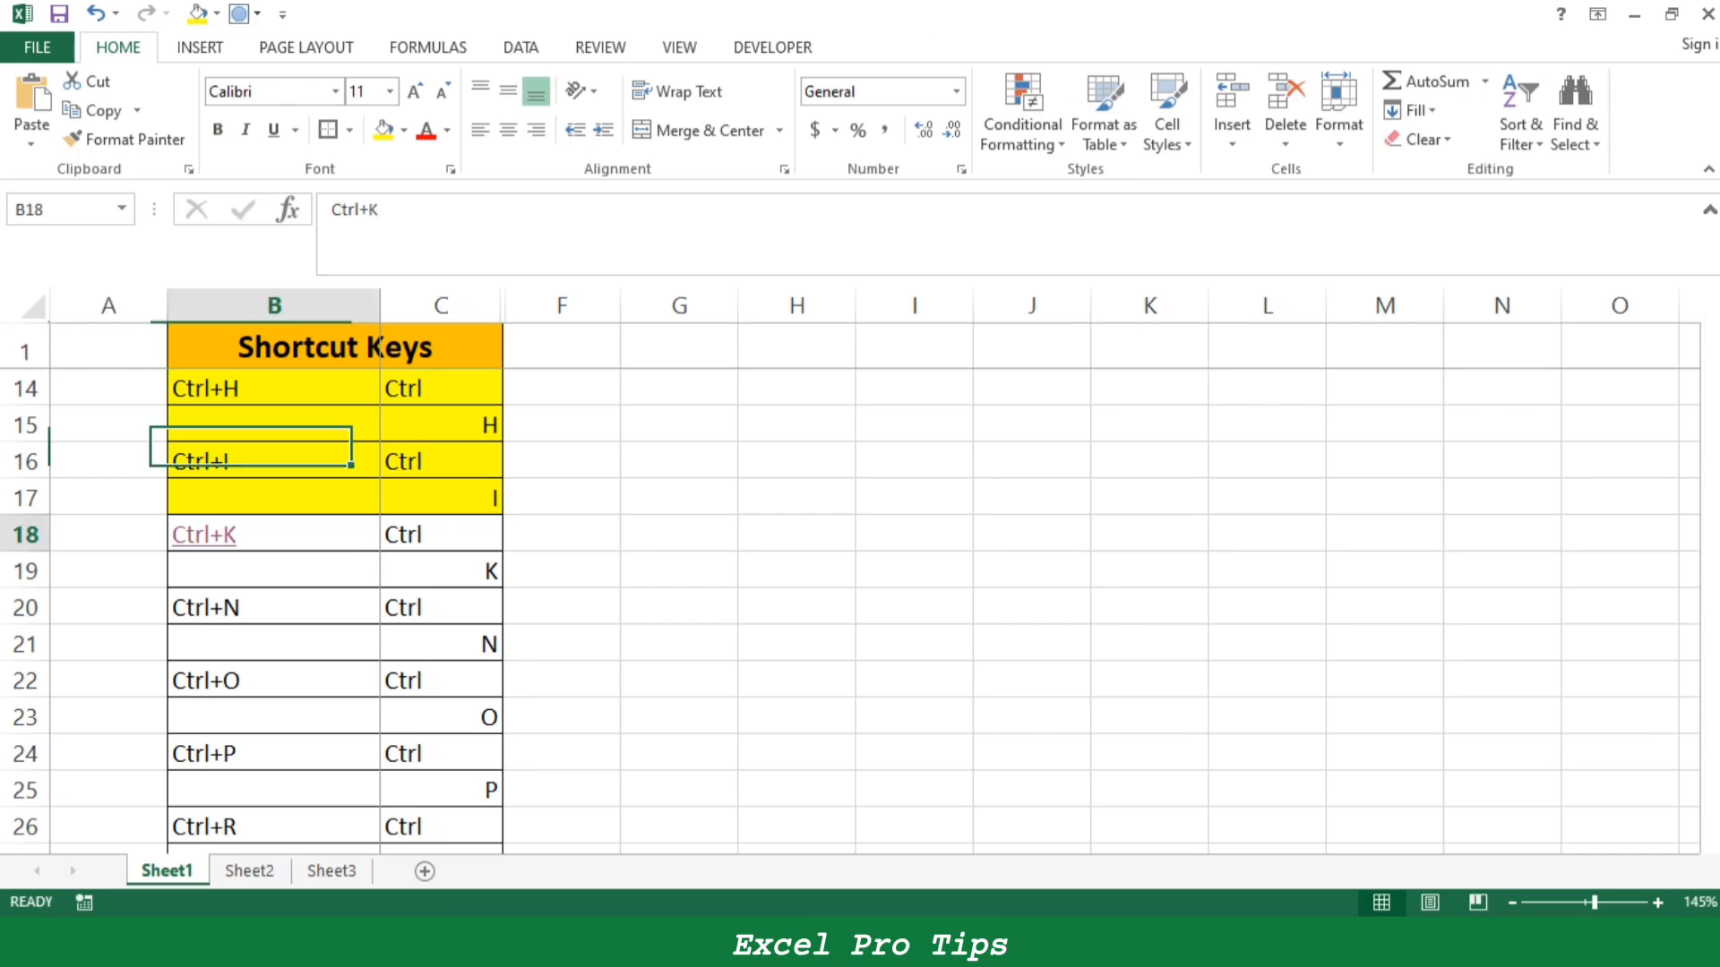
left_click(588, 256)
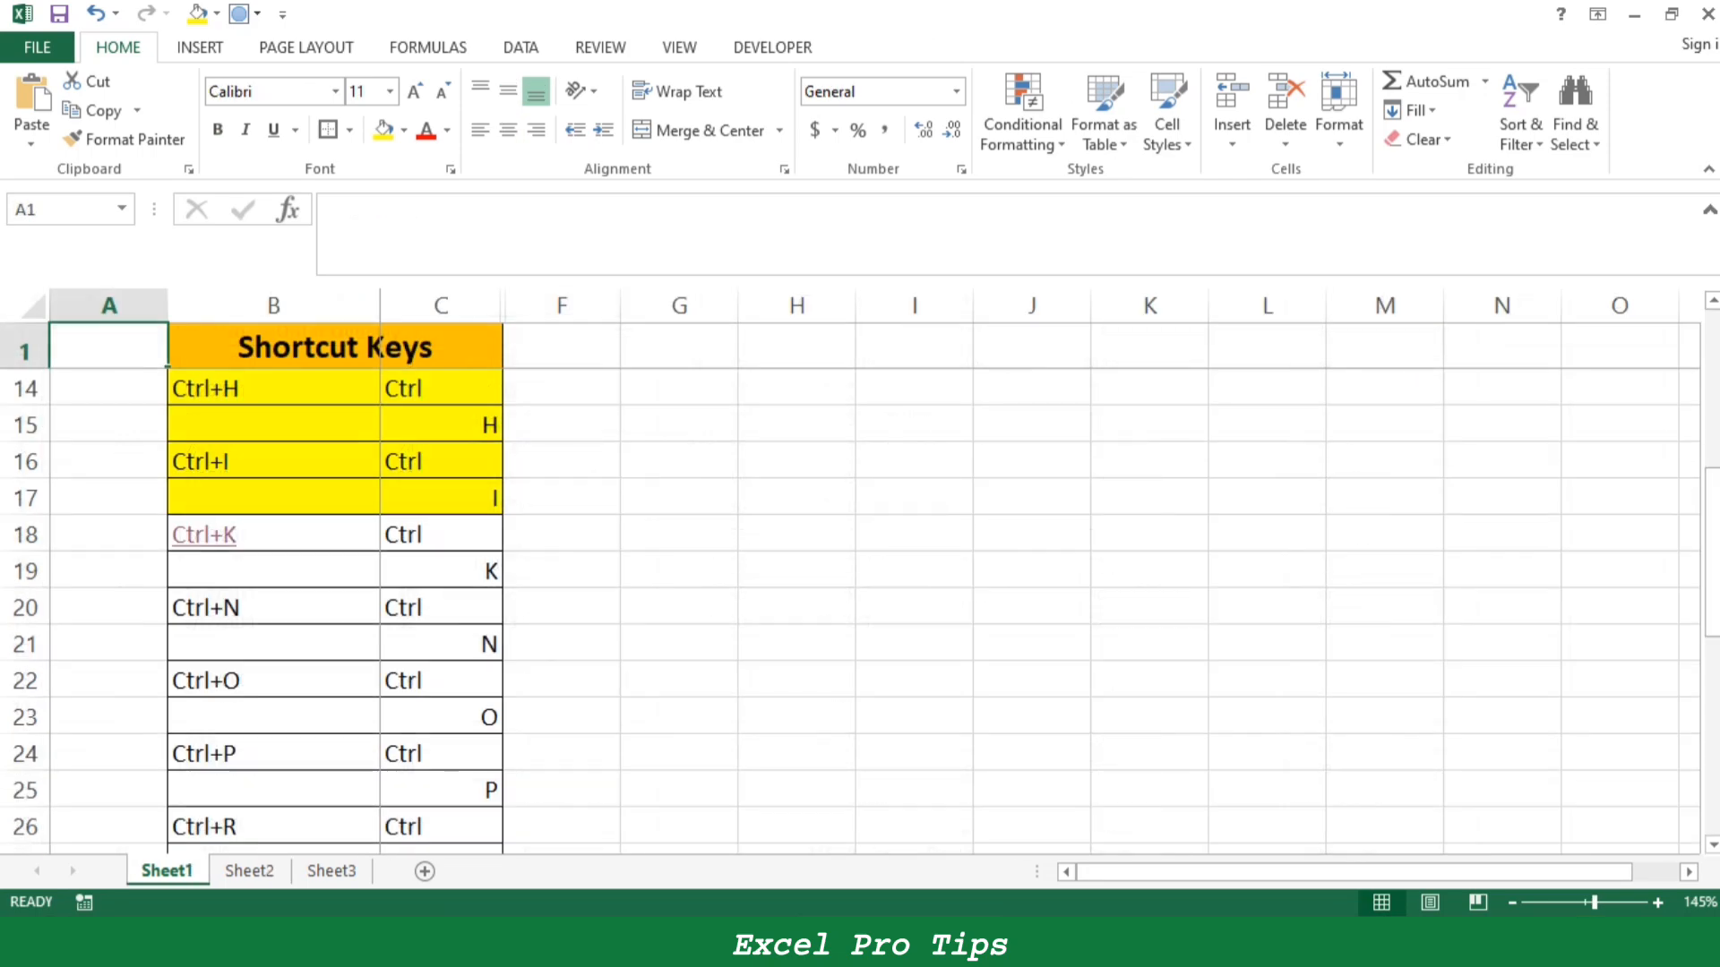
- Undo the inserted hyperlinks and fill the Ctrl+K entry B18:C19 on Sheet1 yellow
key("ctrl+z")
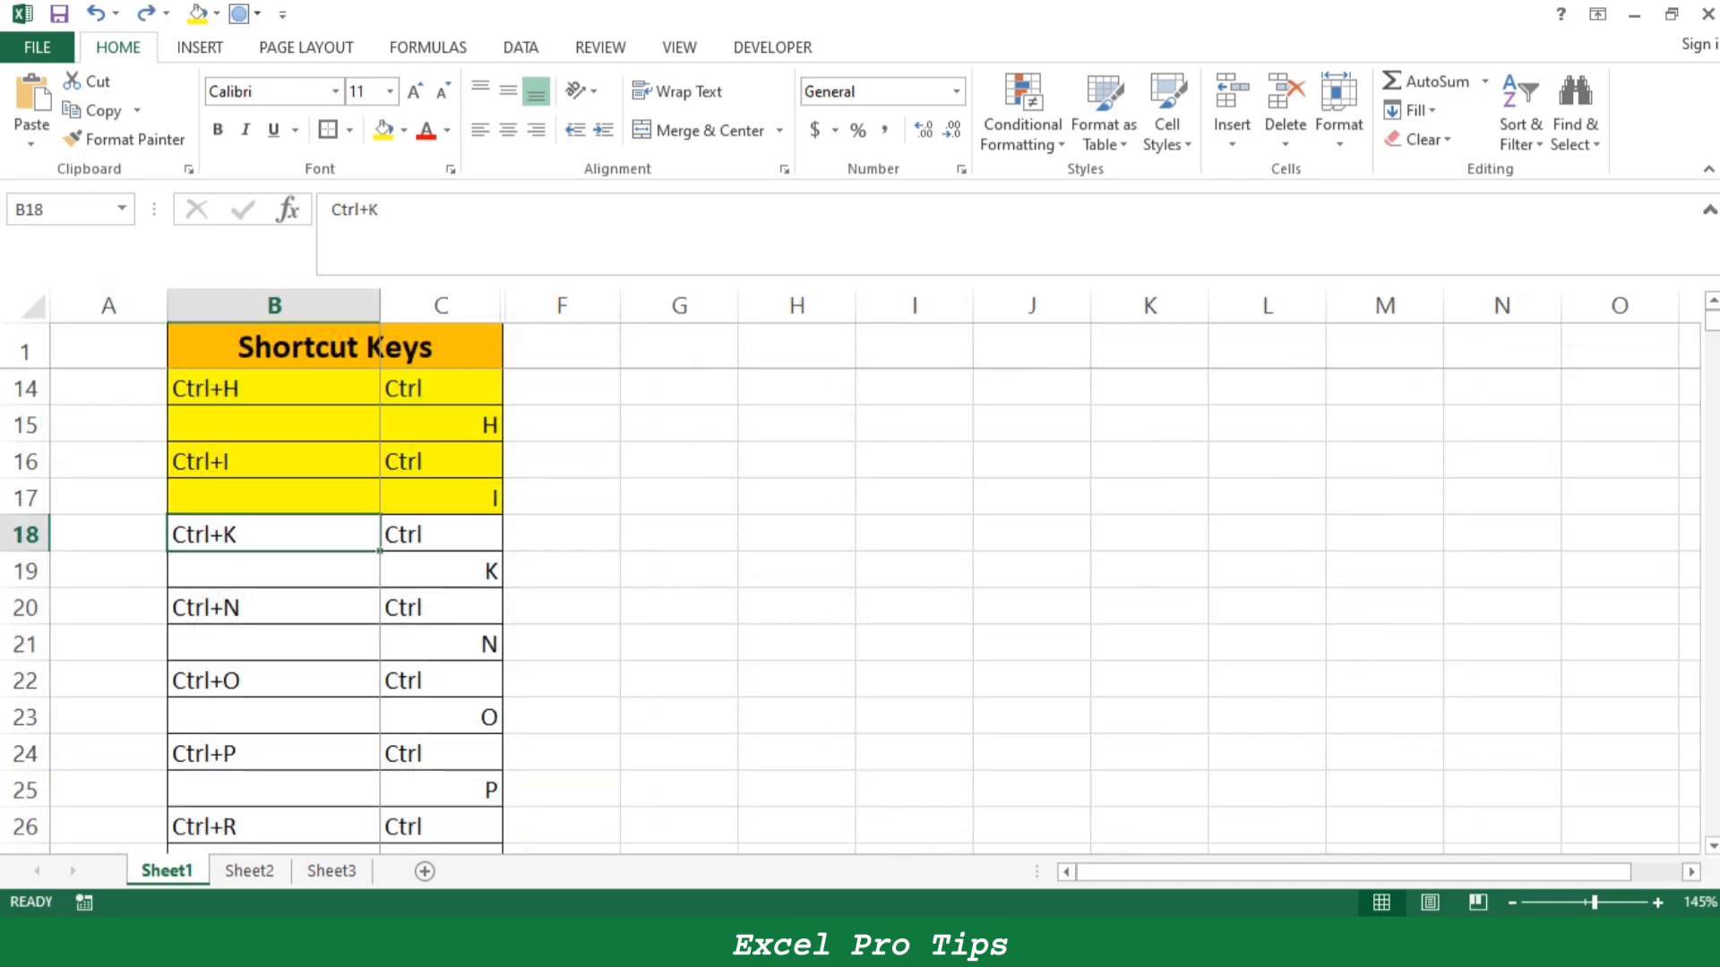
key("ctrl+z")
key("ctrl+z")
key("ctrl+Page_Up")
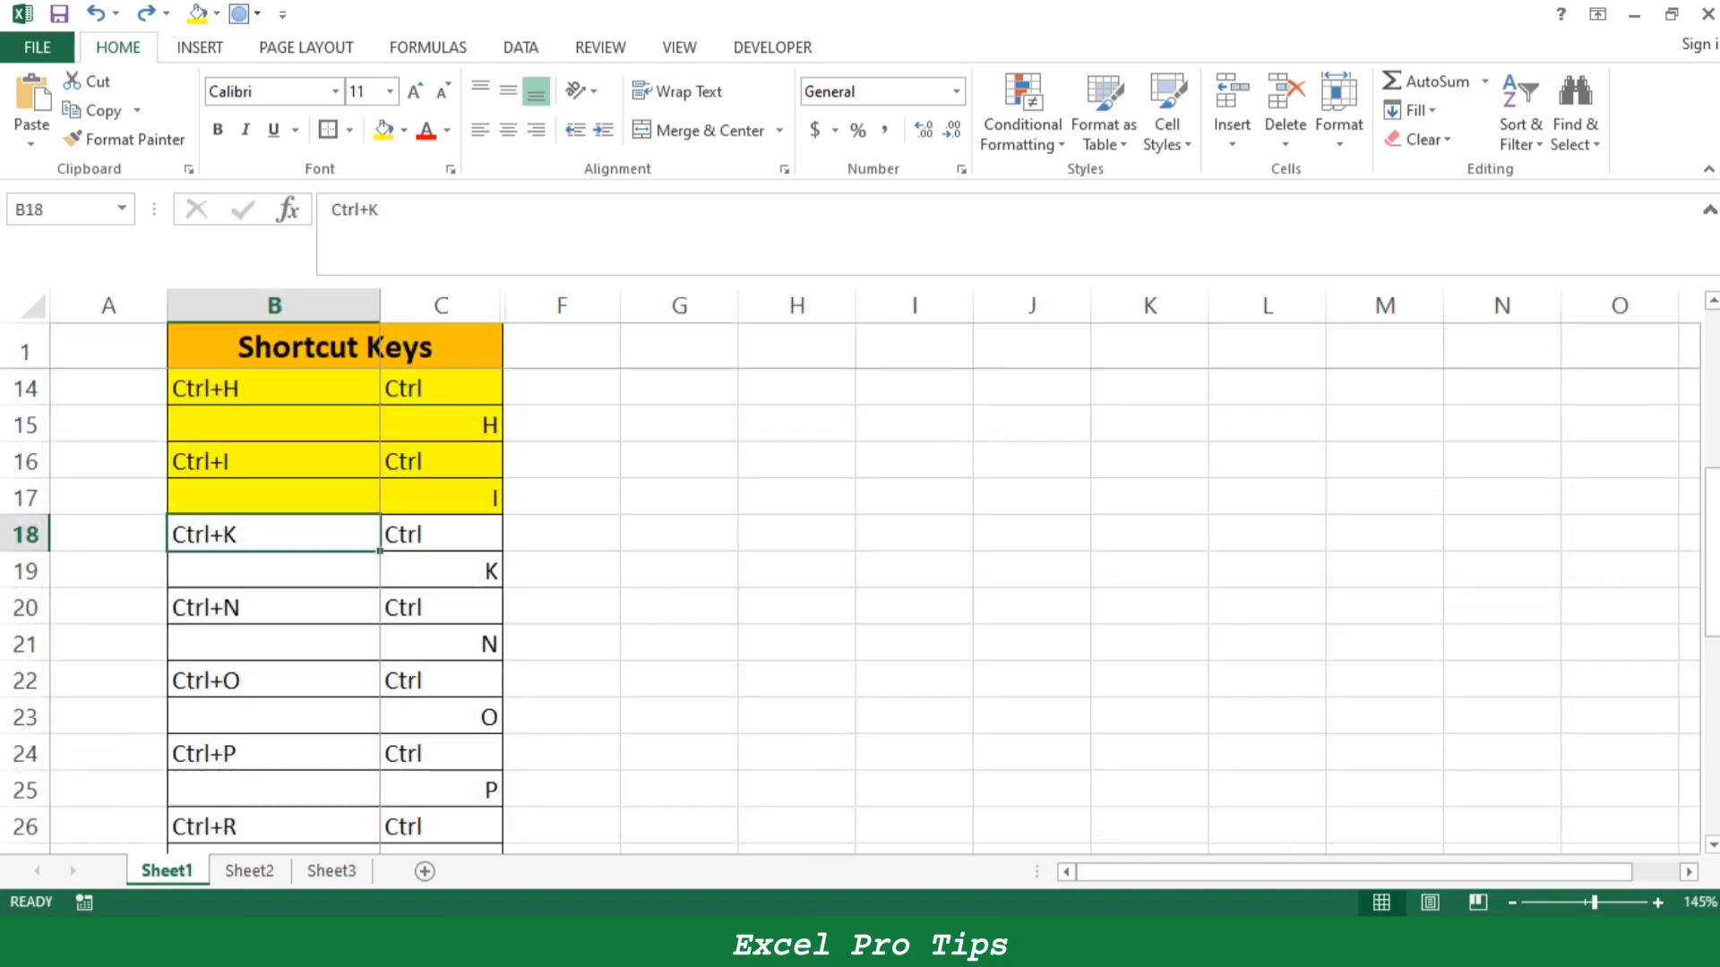
left_click_drag(274, 534, 444, 571)
left_click(383, 131)
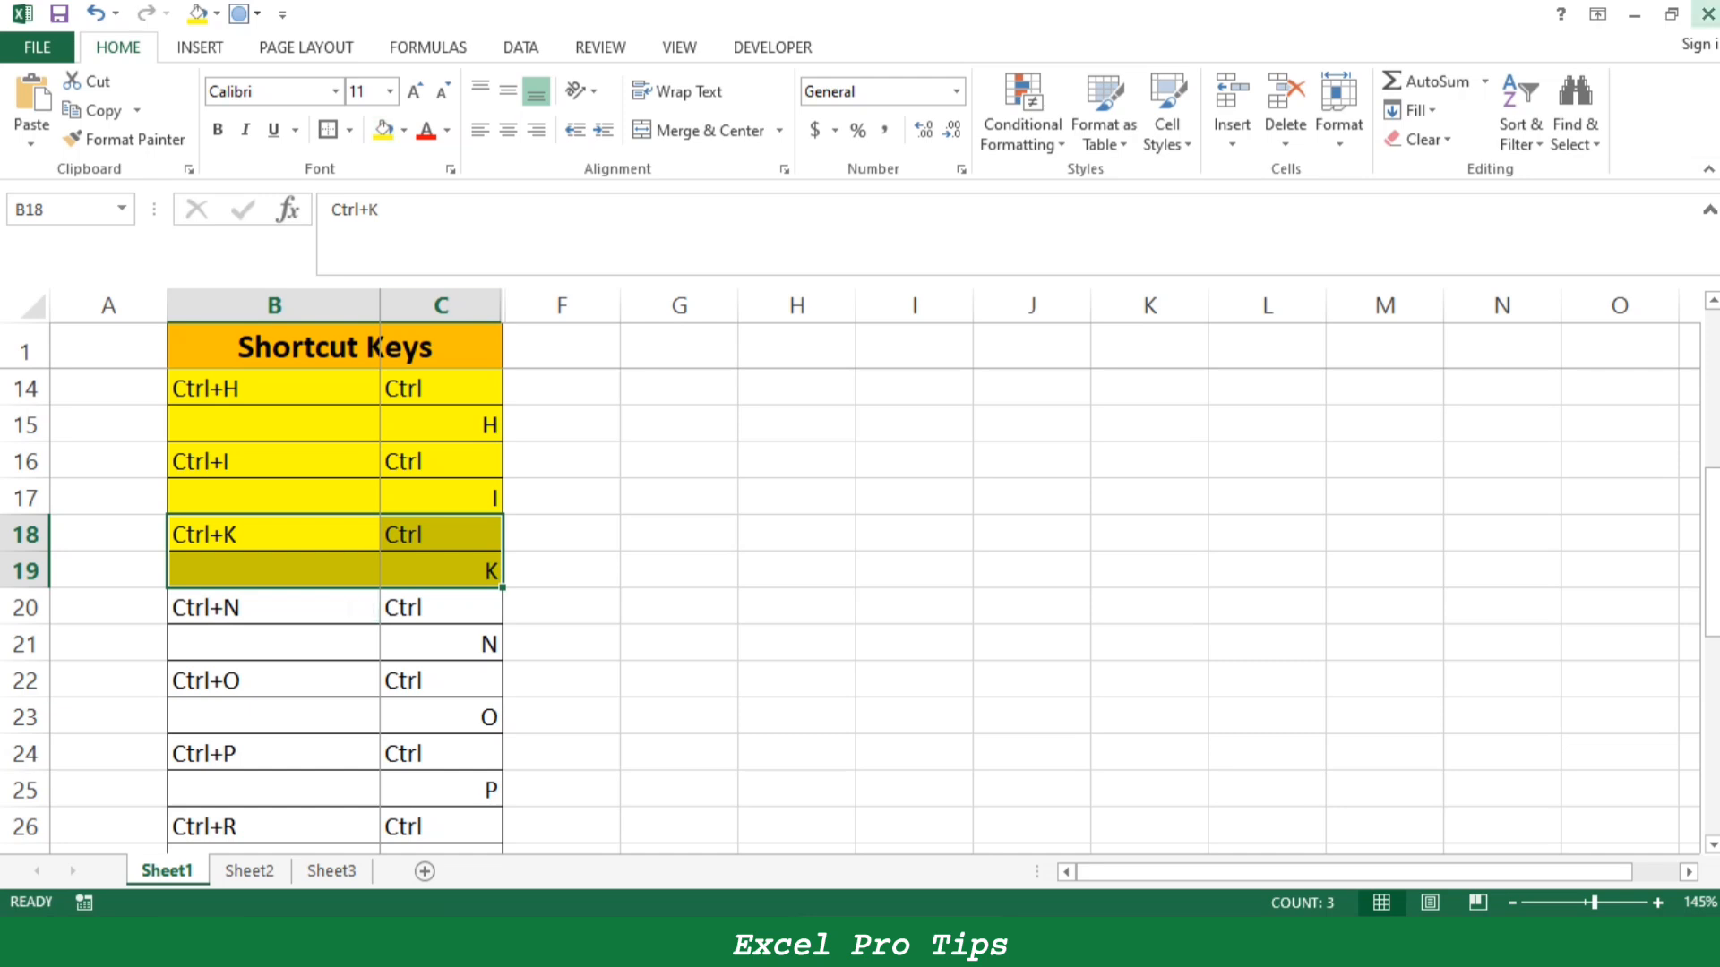
- Create a new blank workbook and close it again, then fill the Ctrl+N entry B20:C21 on Sheet1 yellow
left_click_drag(274, 608, 488, 650)
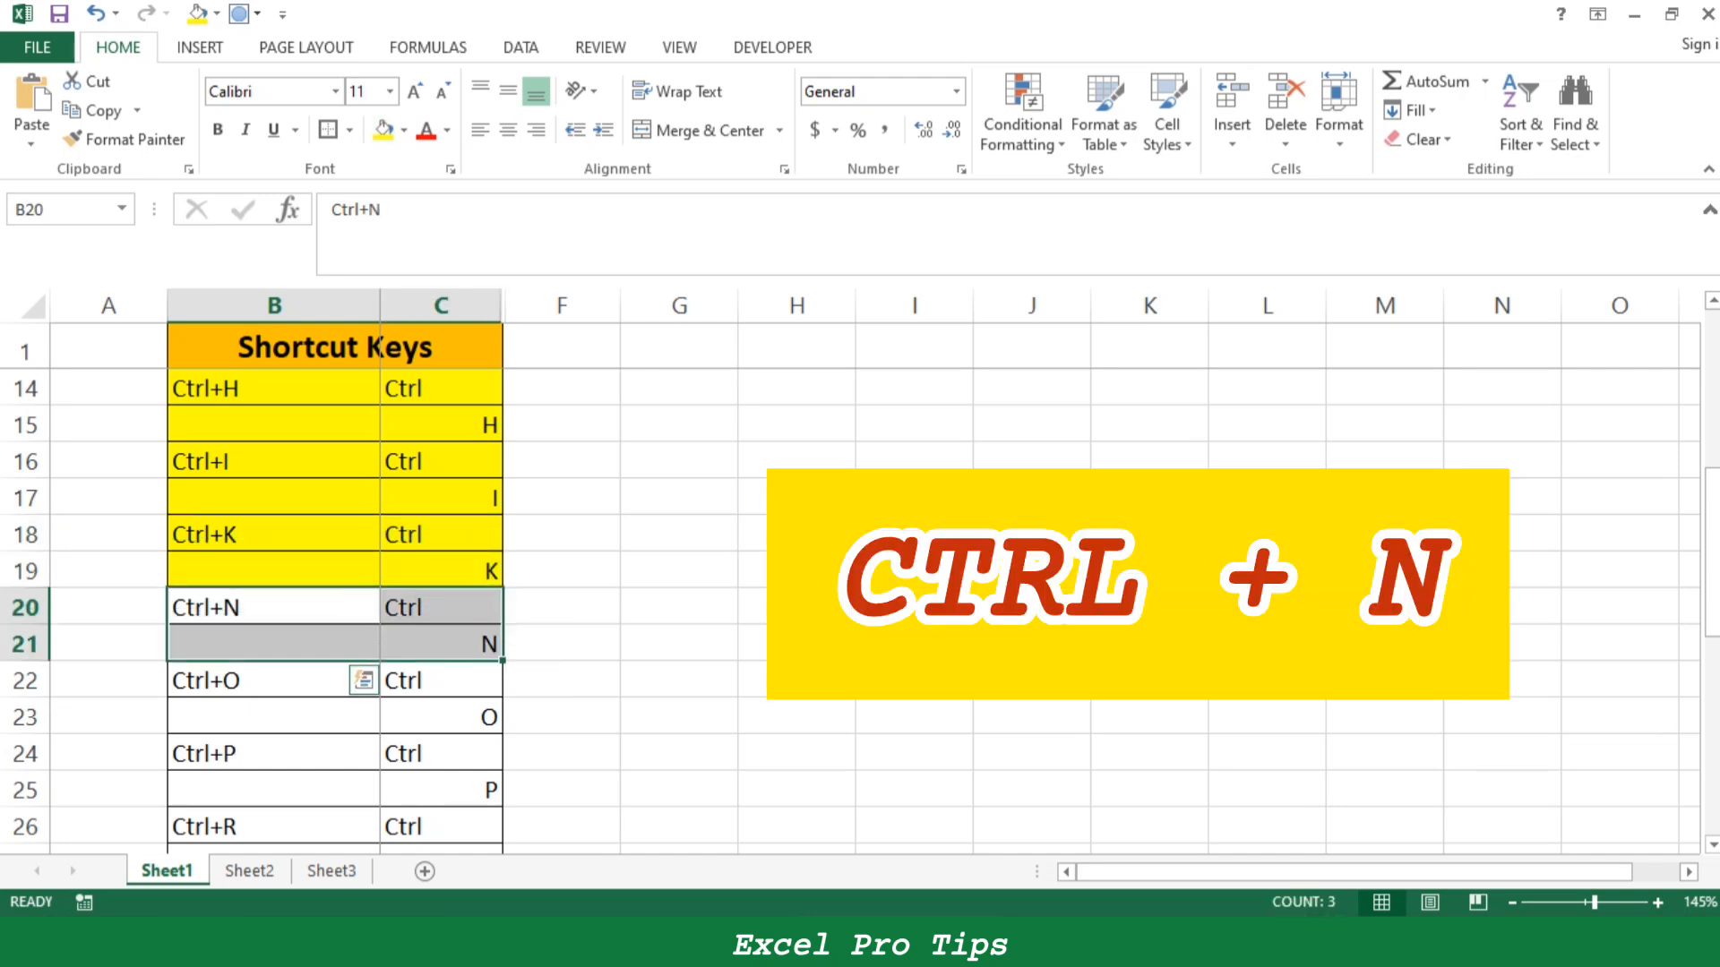
key("ctrl+n")
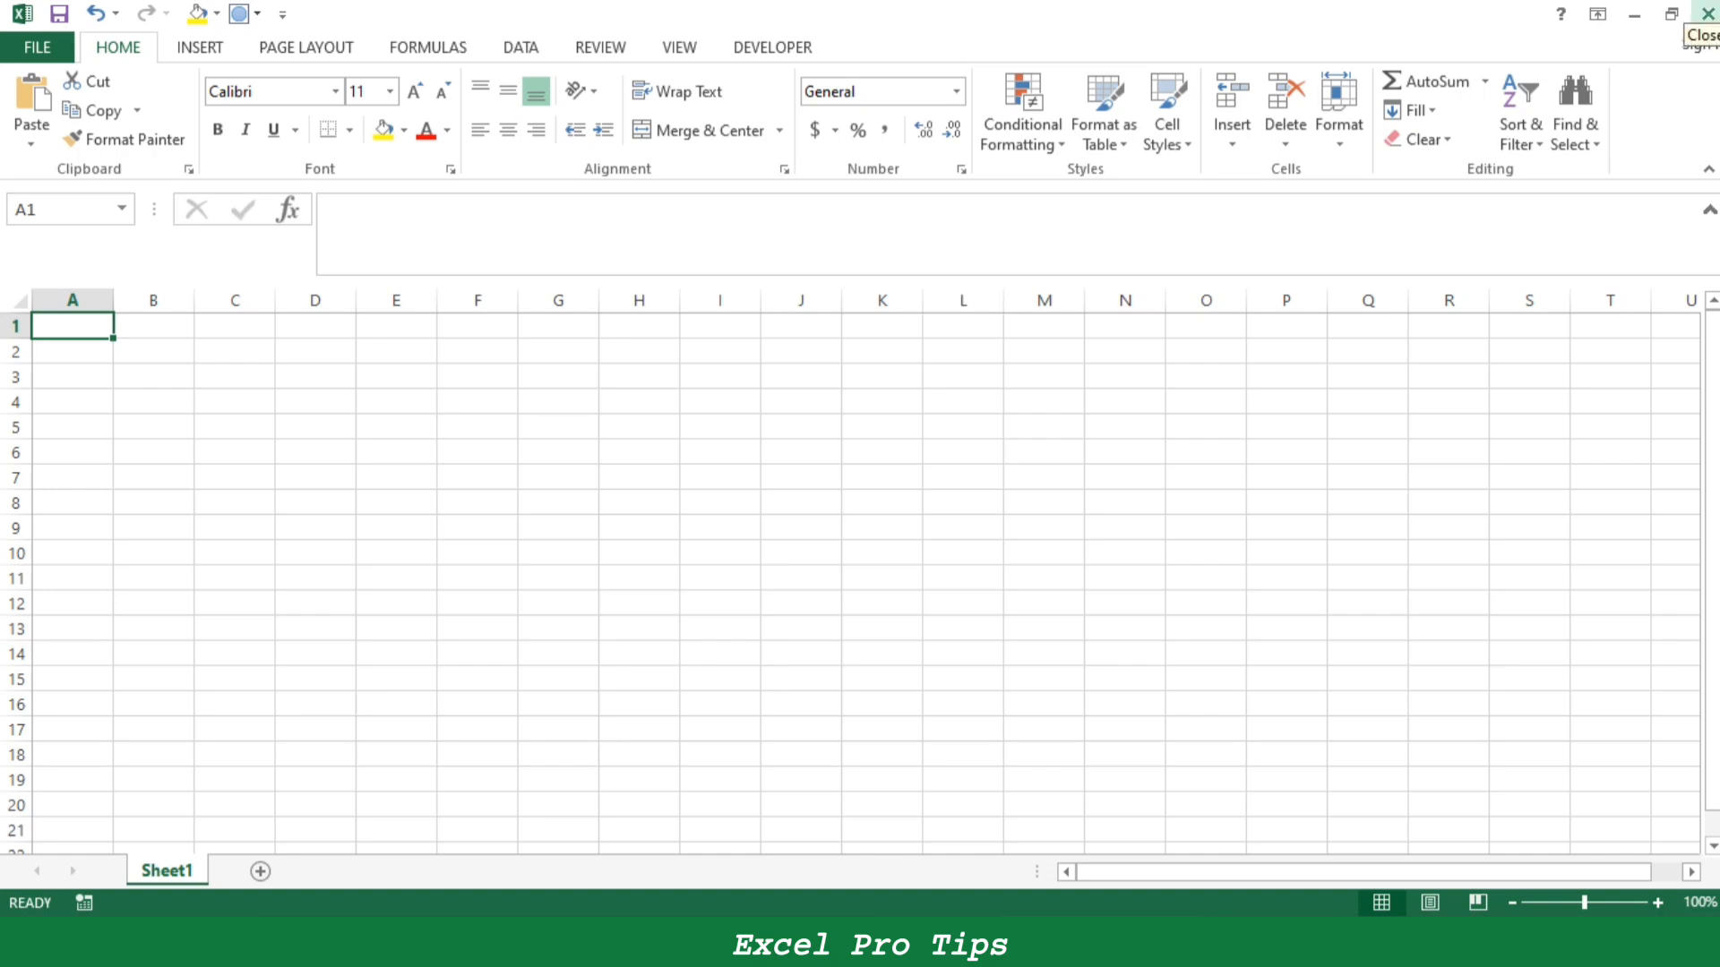
left_click(1707, 15)
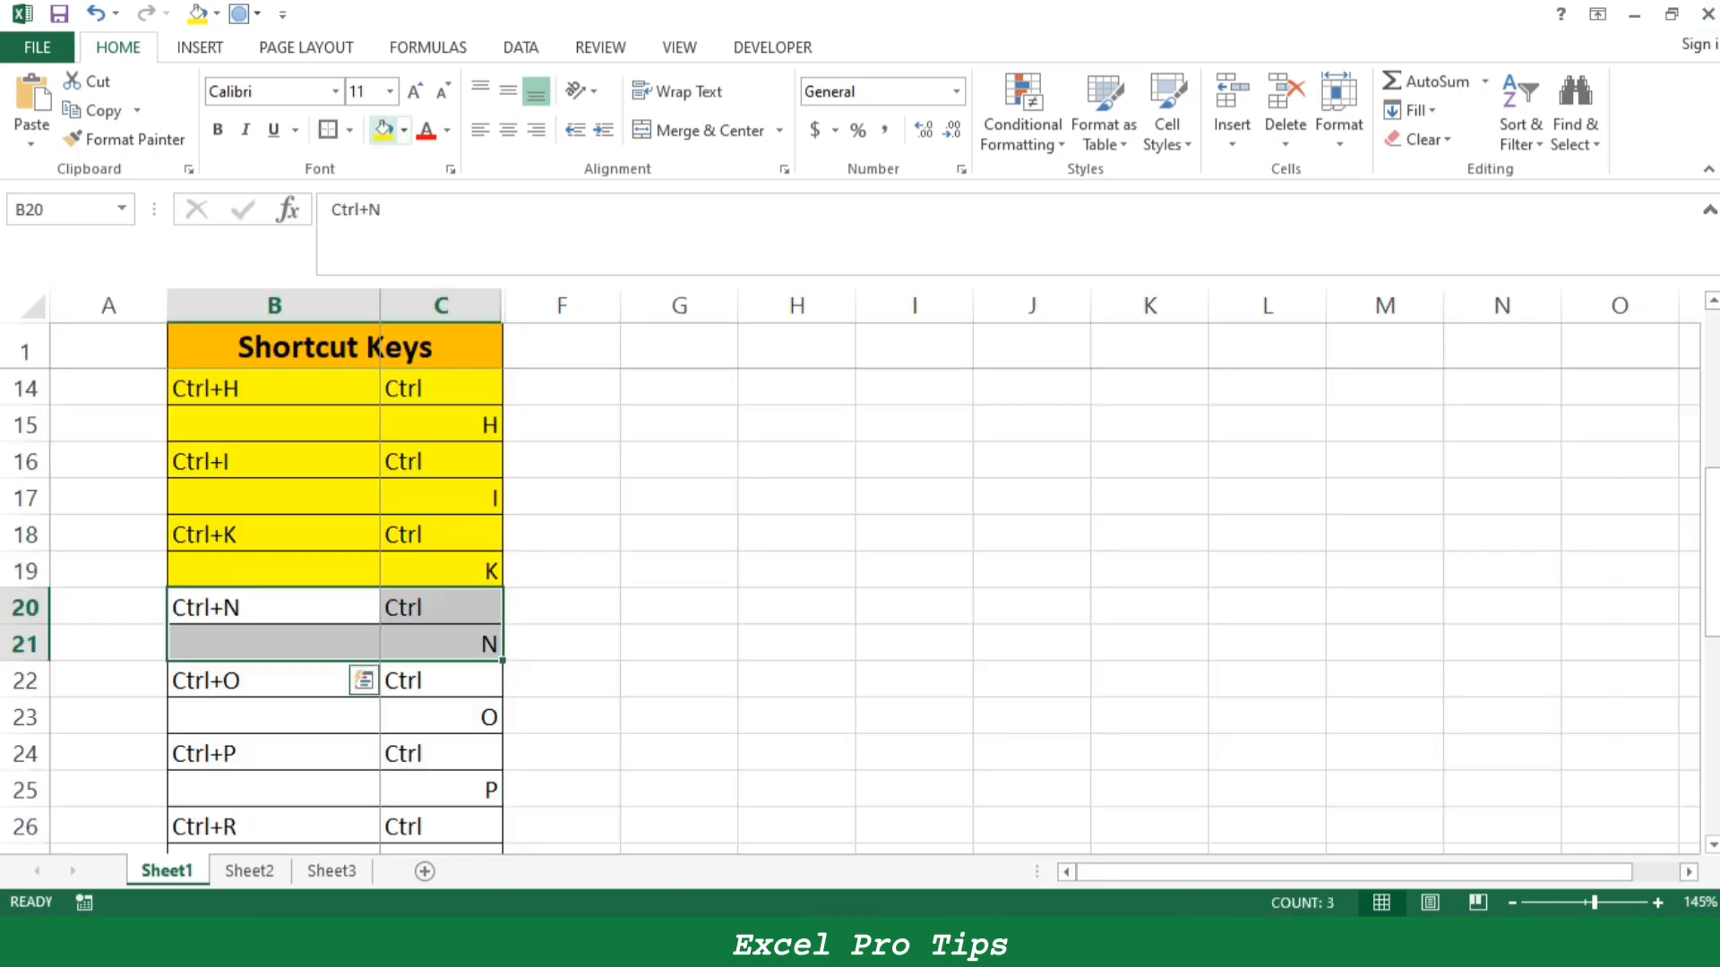
left_click(383, 129)
- Browse the recent workbooks and Computer location for opening files, and fill the Ctrl+O entry B22:C23 yellow
left_click_drag(273, 681, 441, 718)
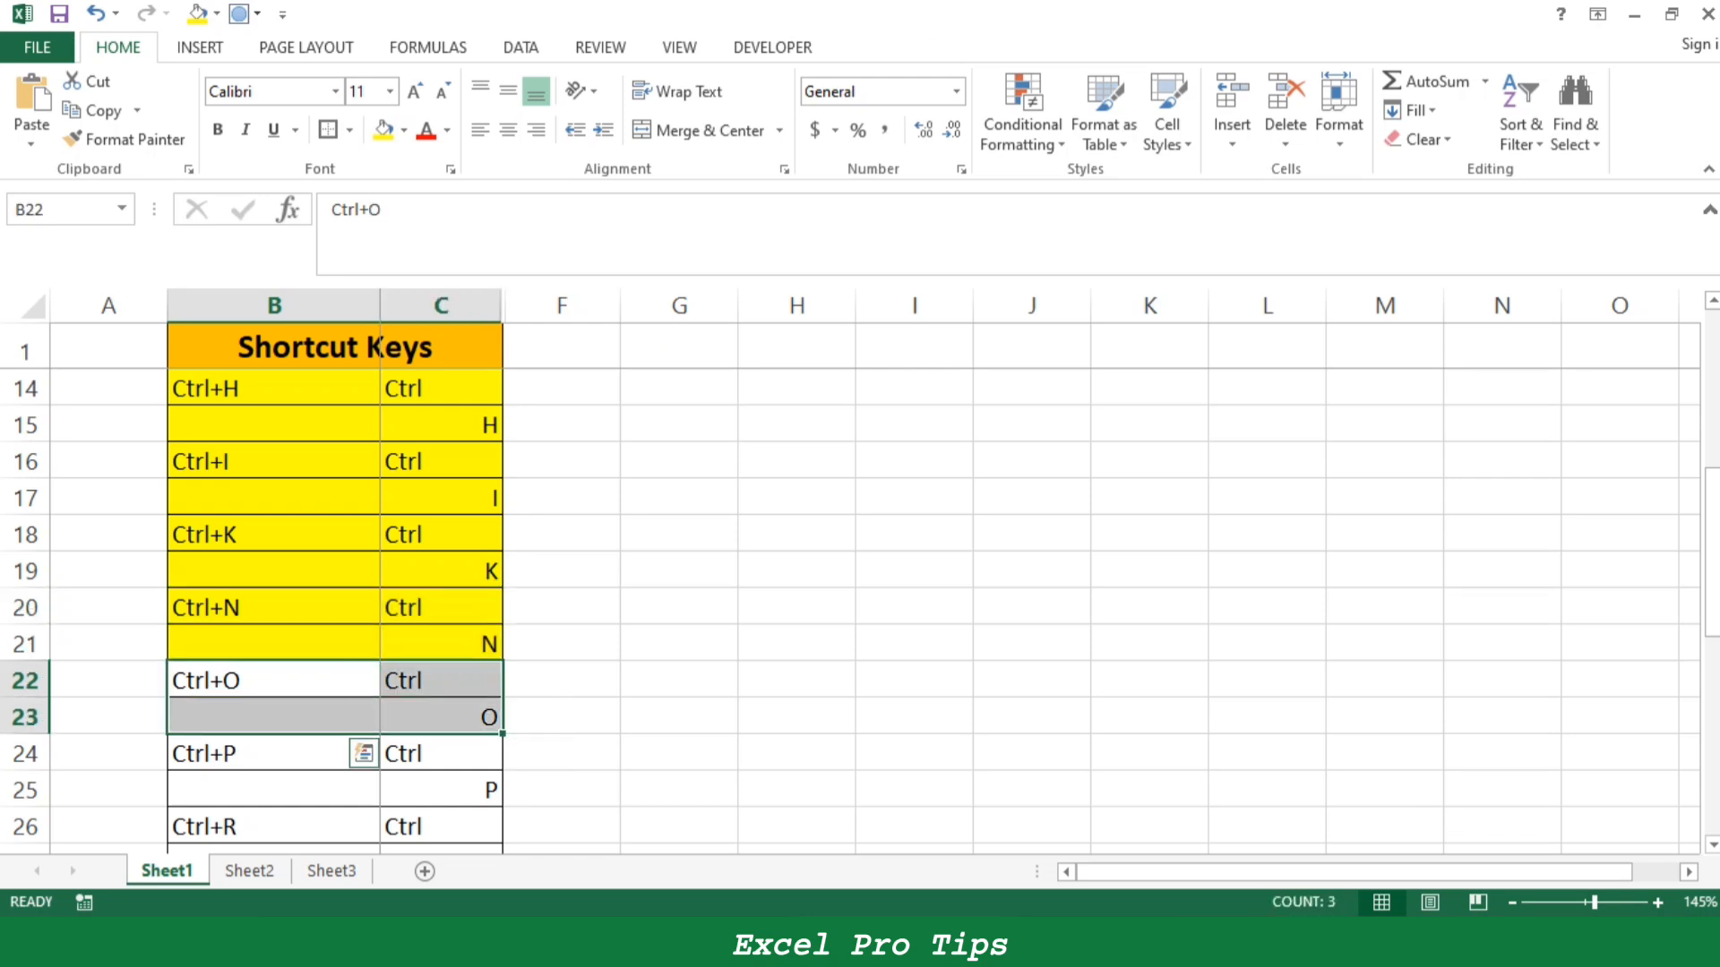
key("ctrl+o")
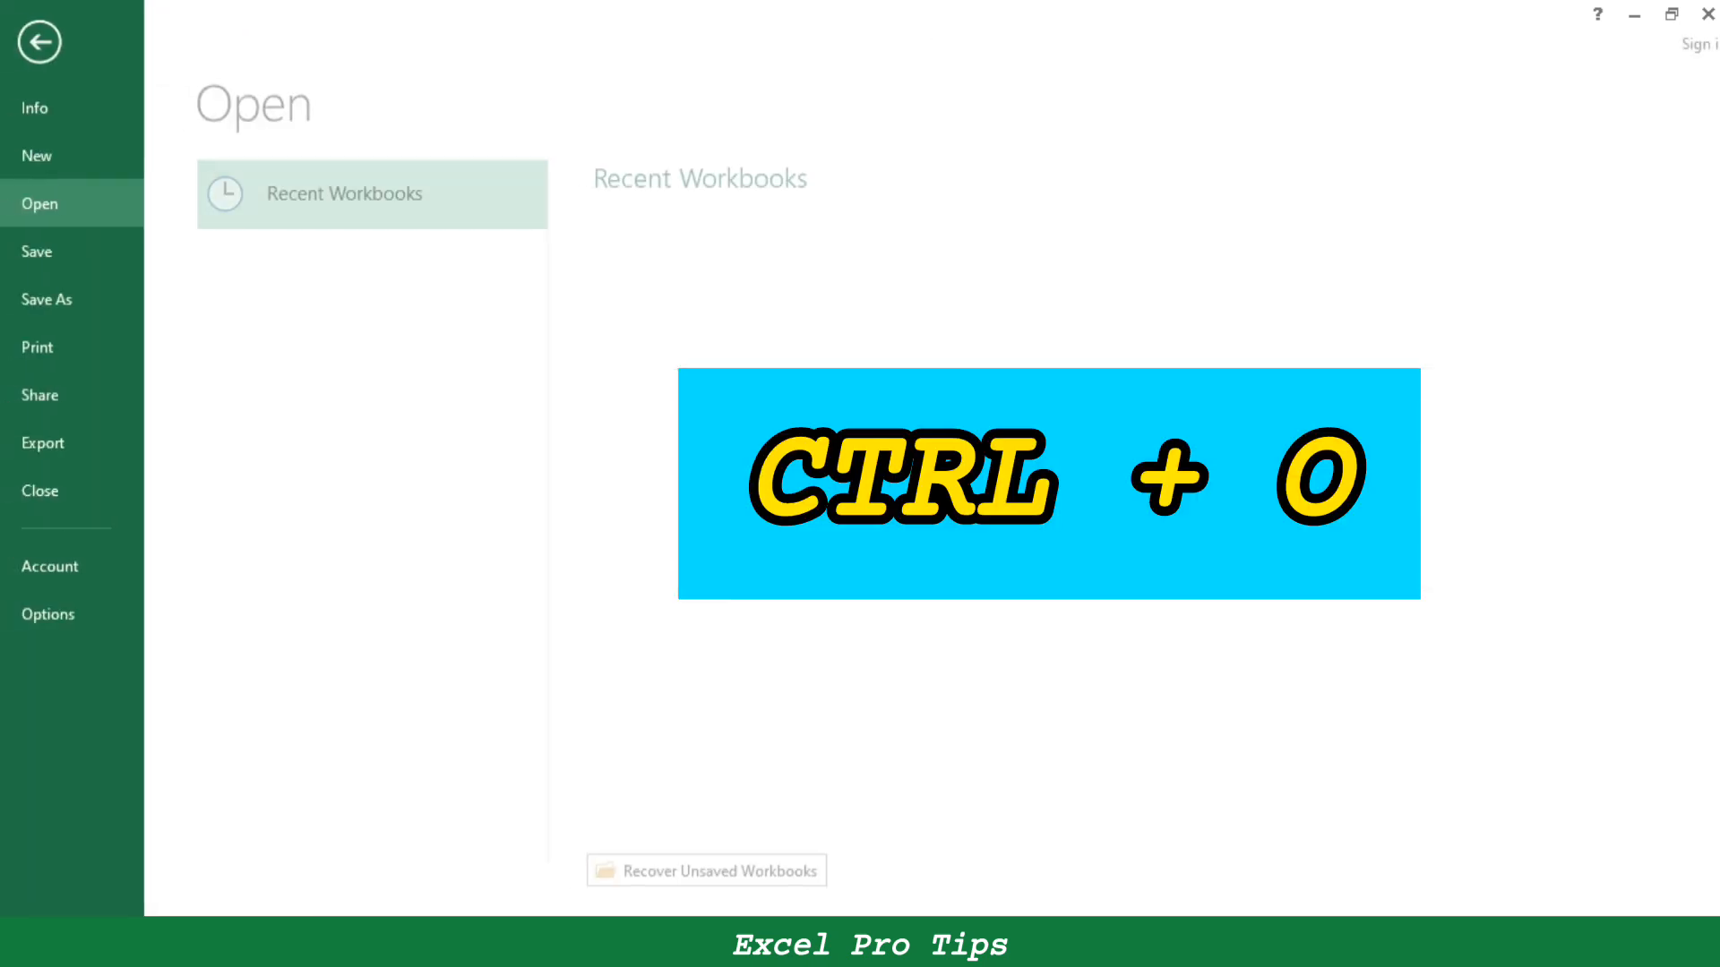
scroll(968, 446, "down", 11)
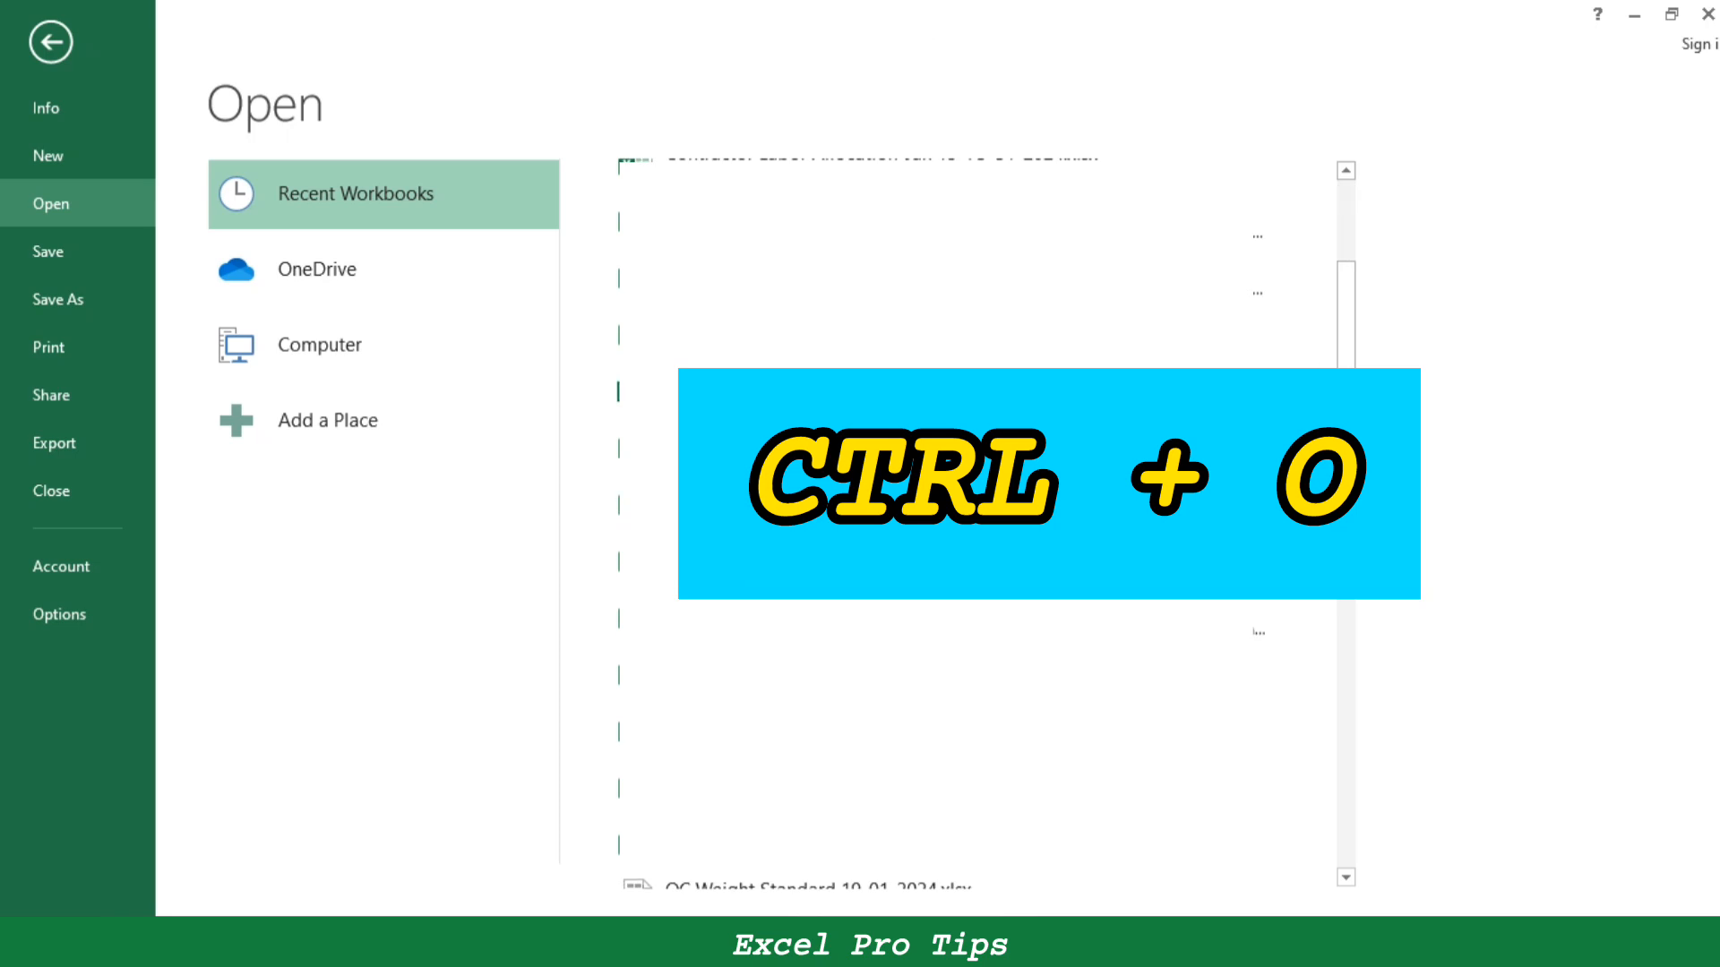
scroll(1284, 583, "up", 12)
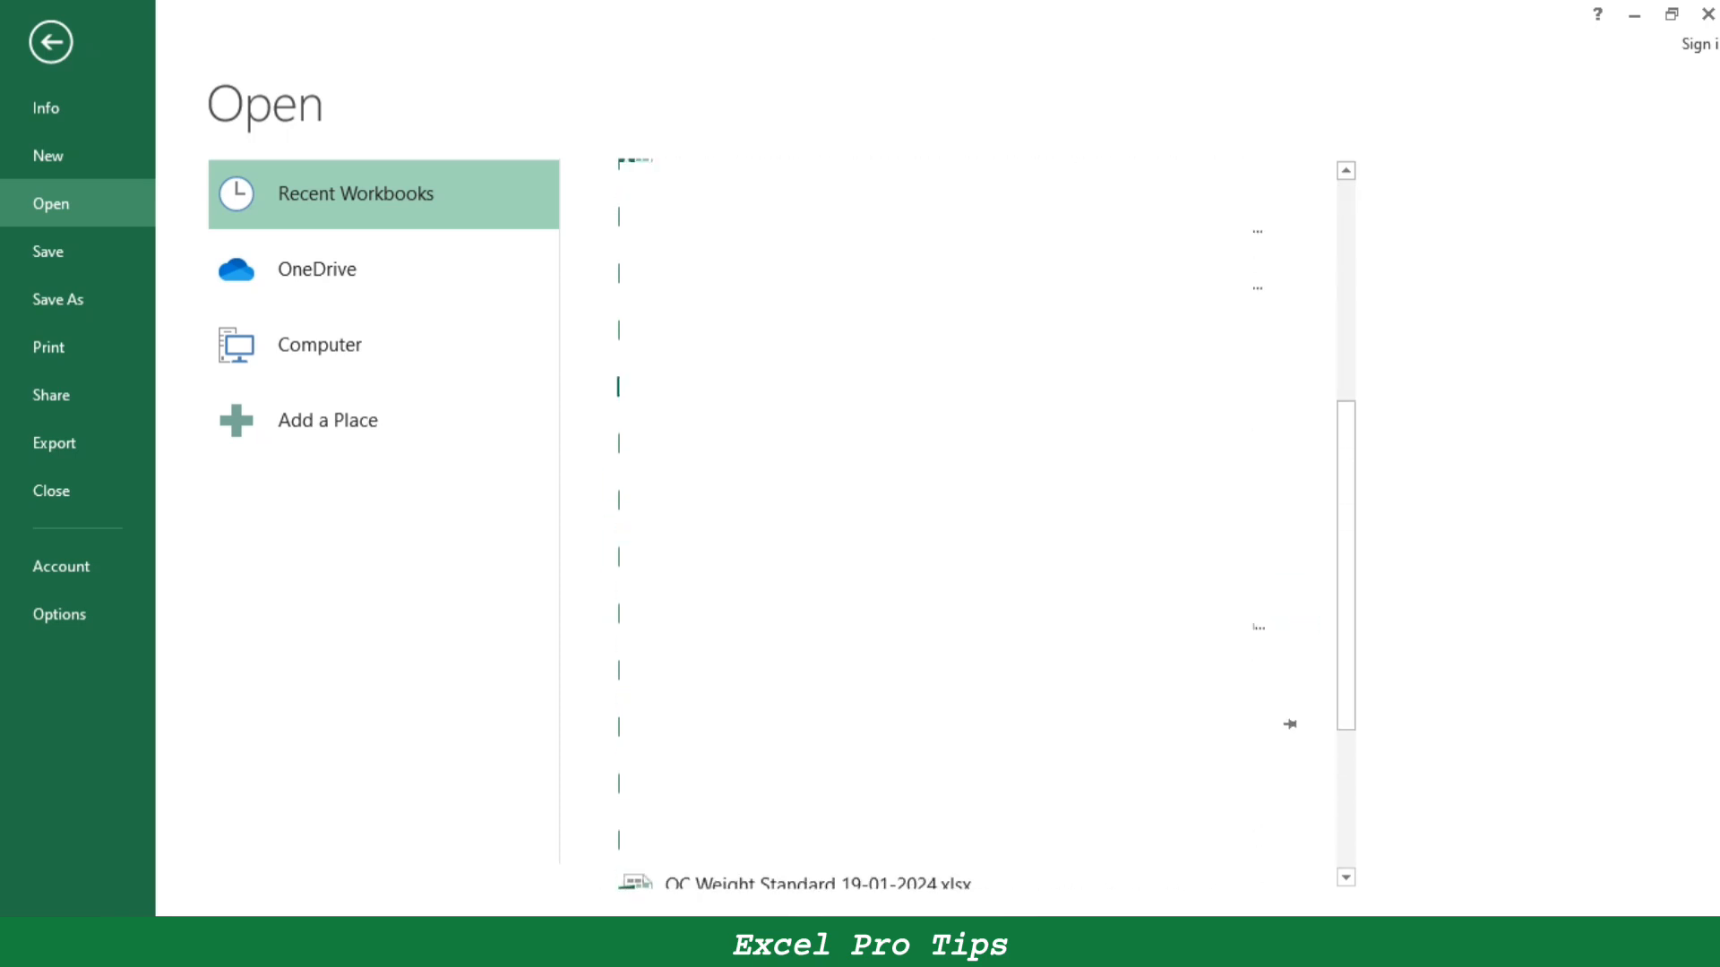
left_click(320, 346)
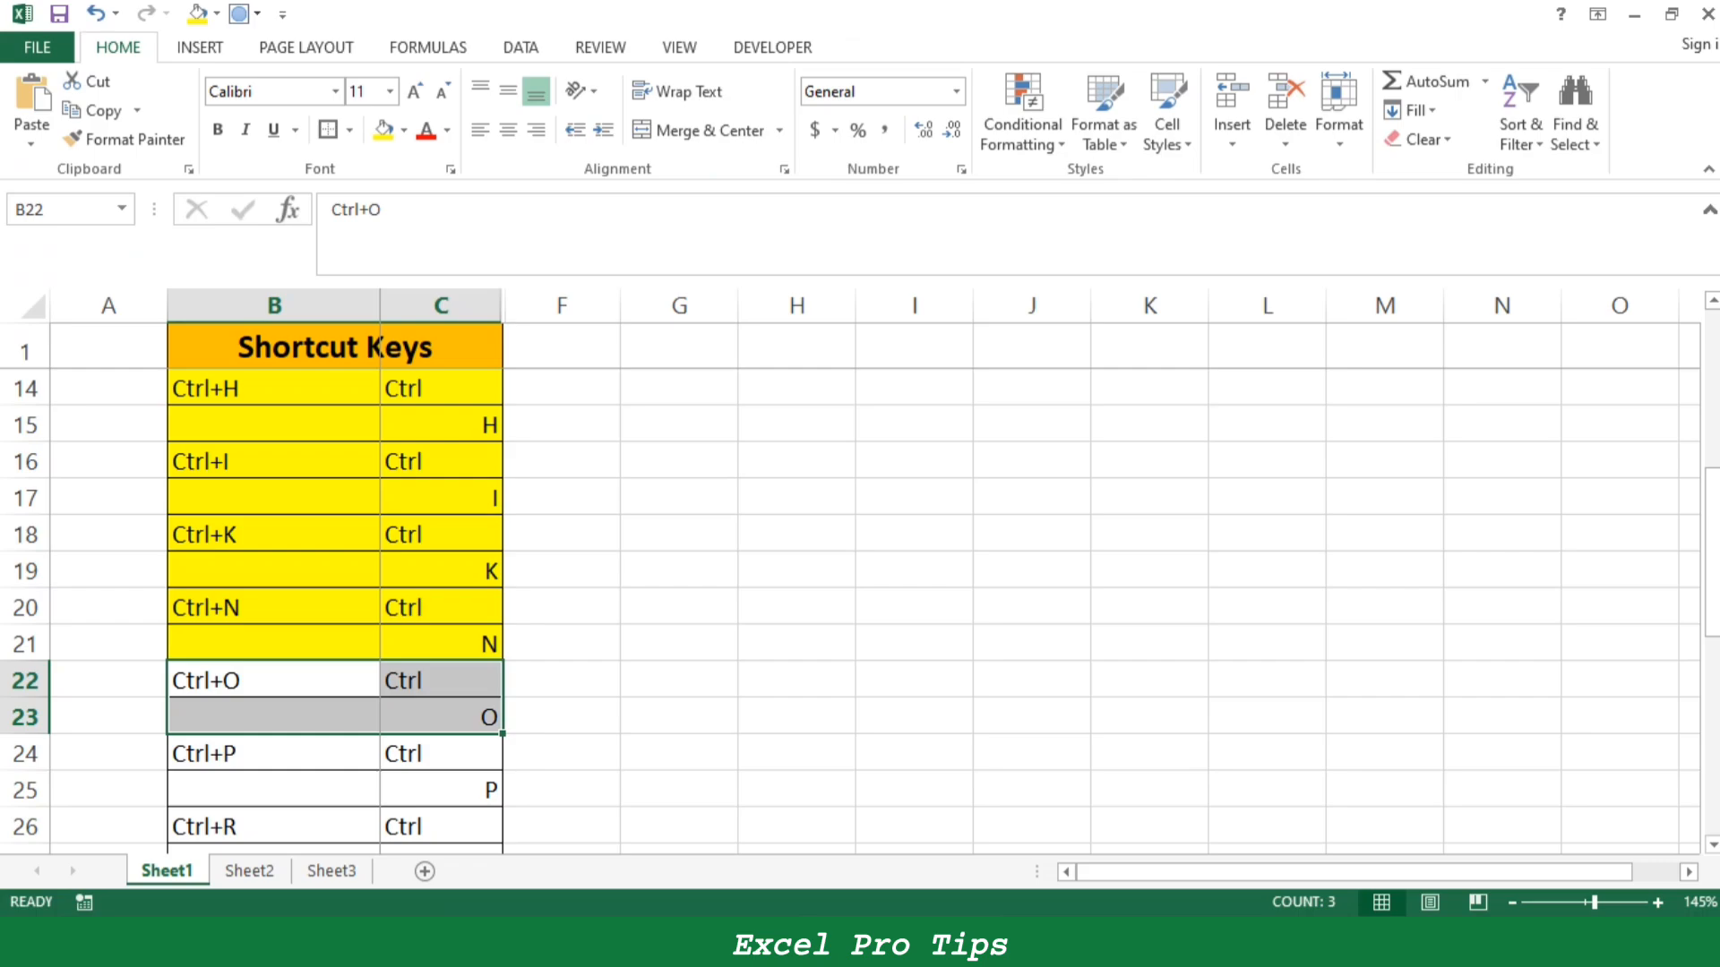
left_click(383, 130)
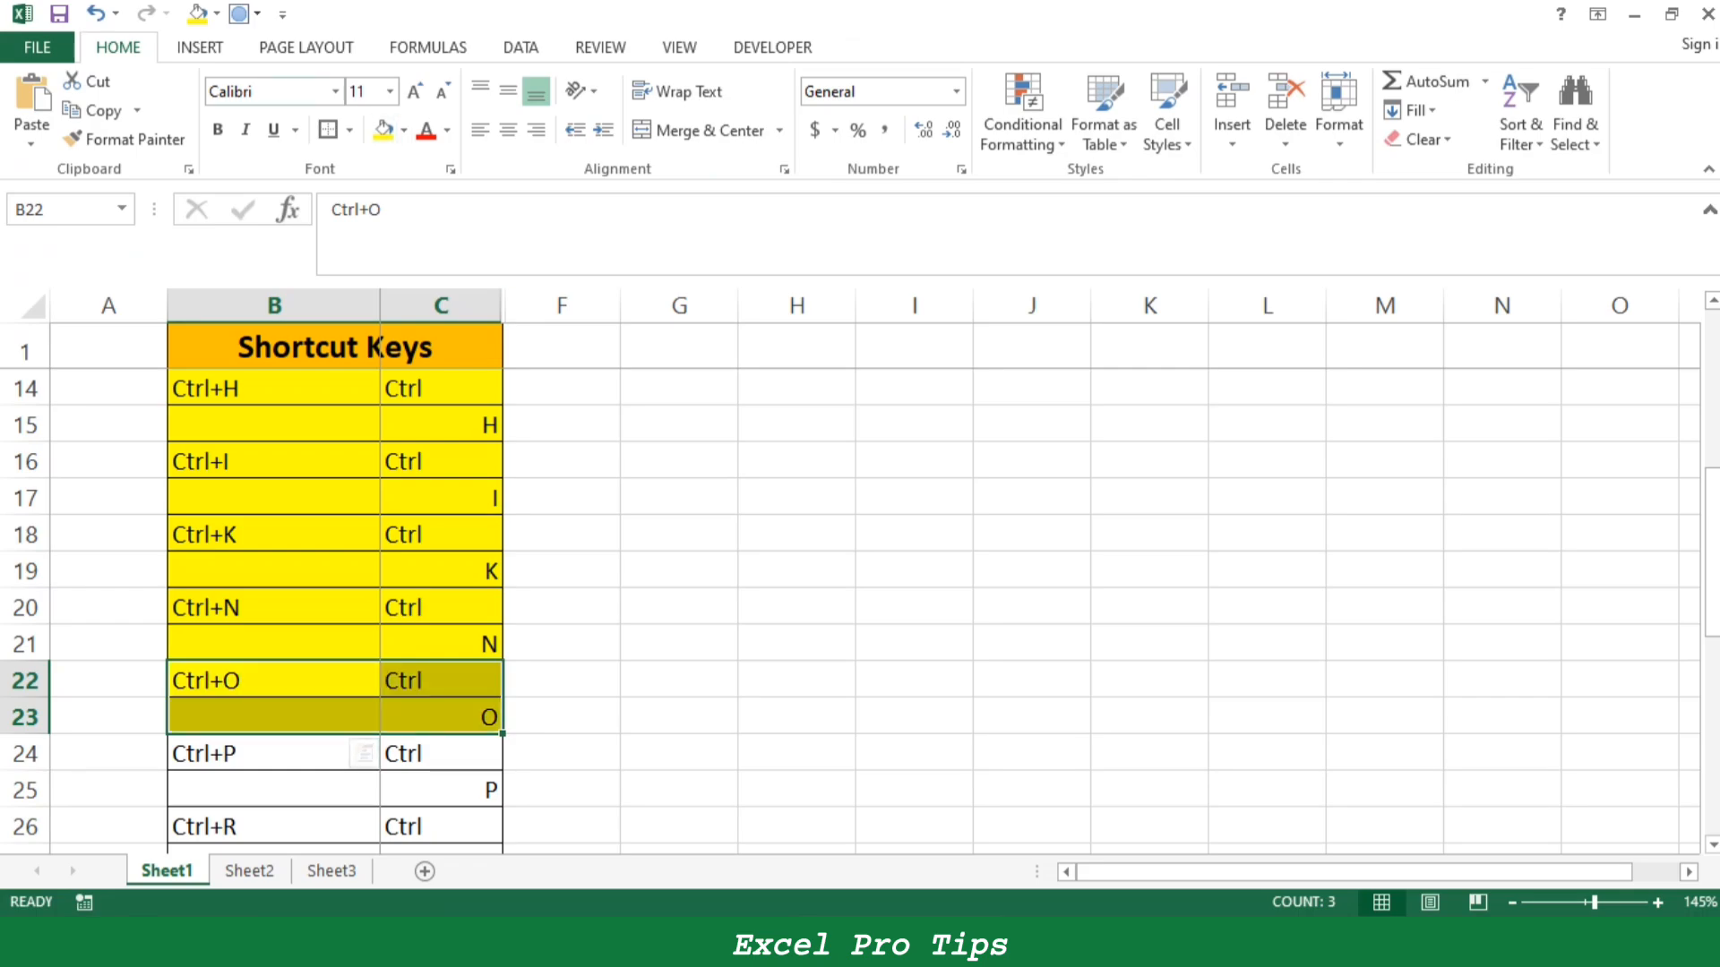
- Open the existing workbook that contains the Orders sheet
scroll(851, 609, "down", 1)
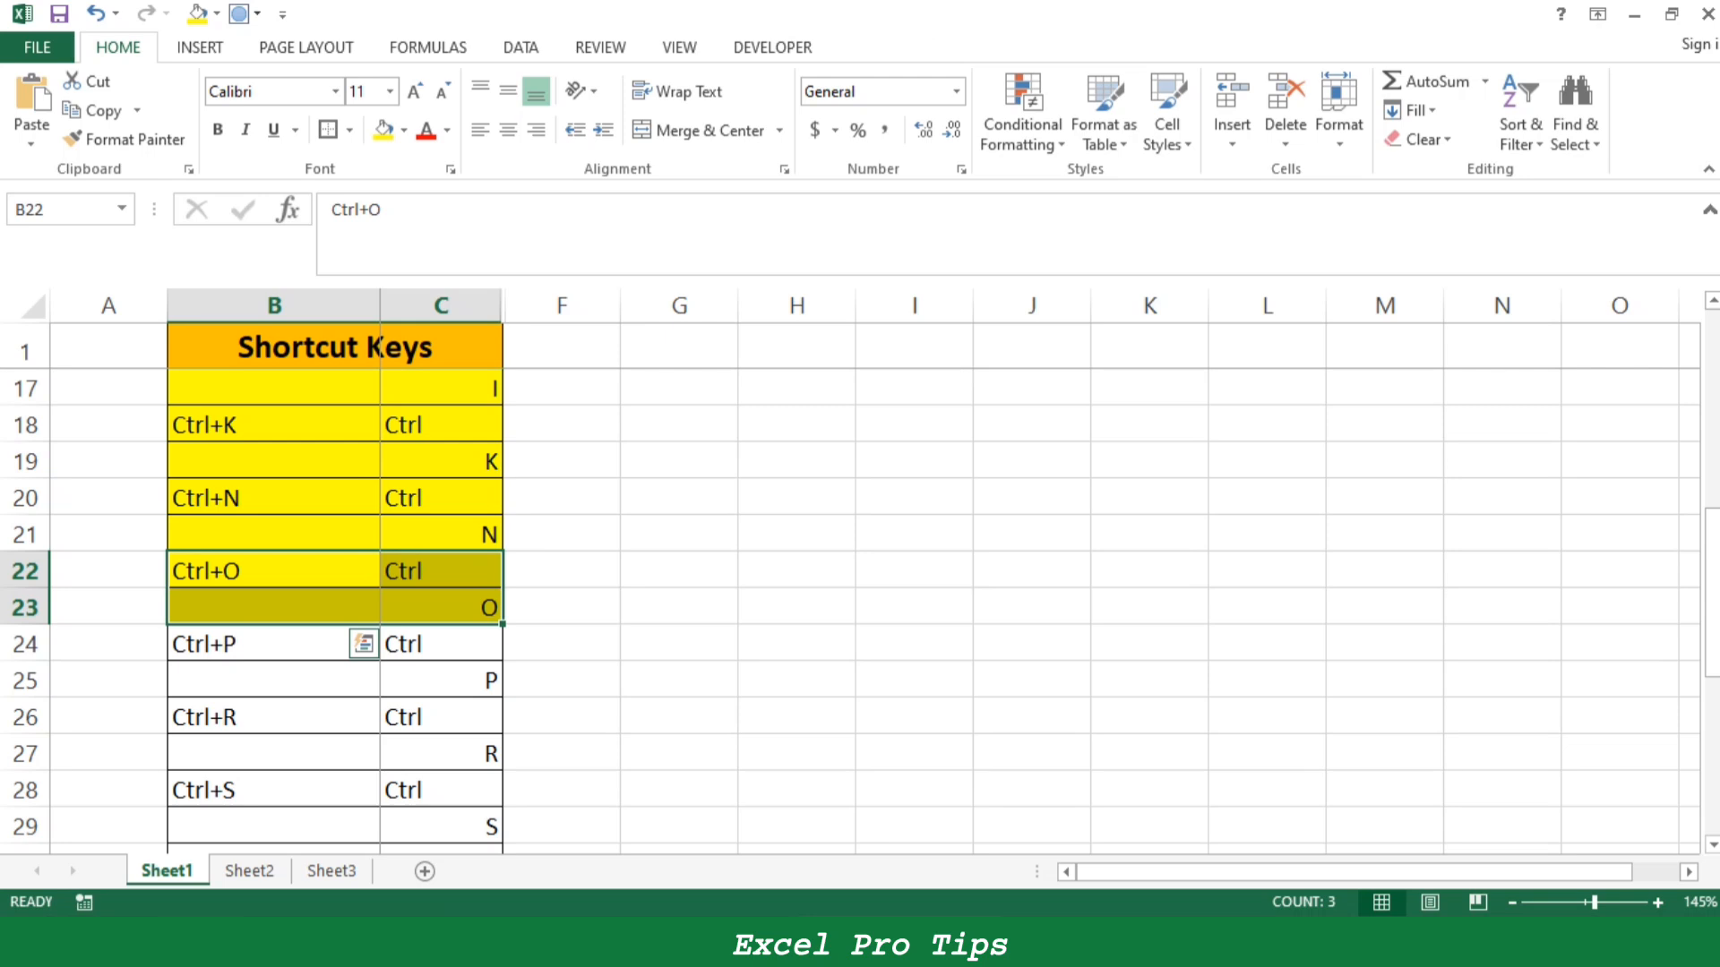
key("ctrl+o")
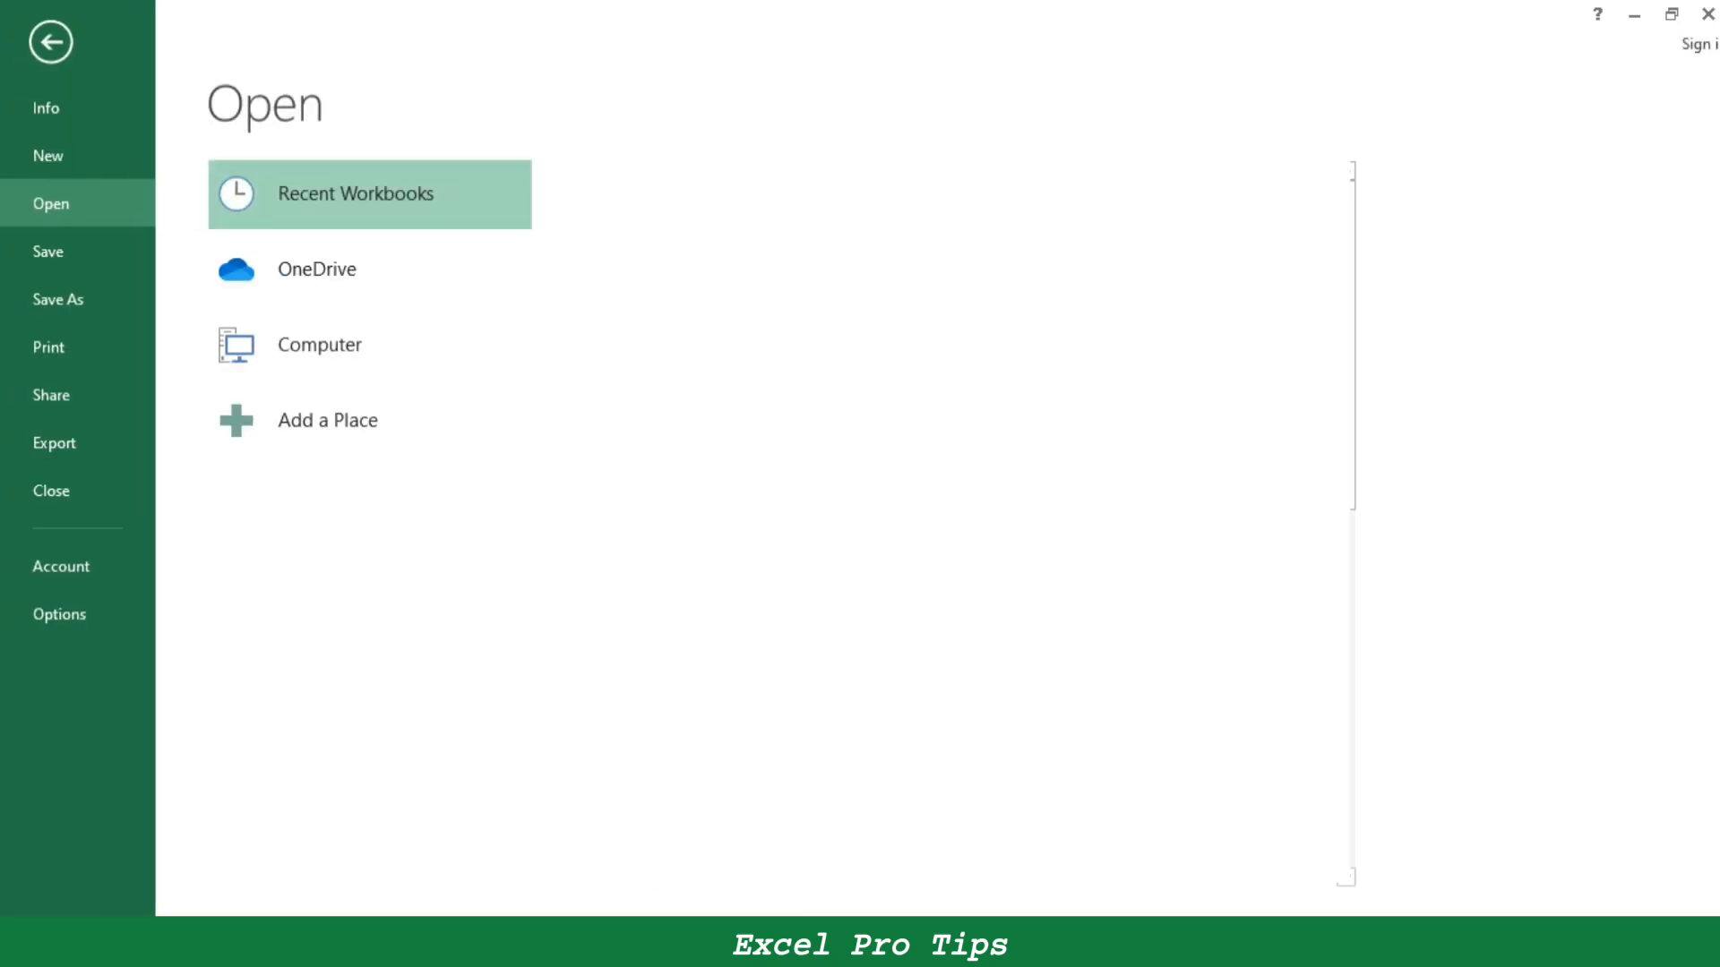
key("Escape")
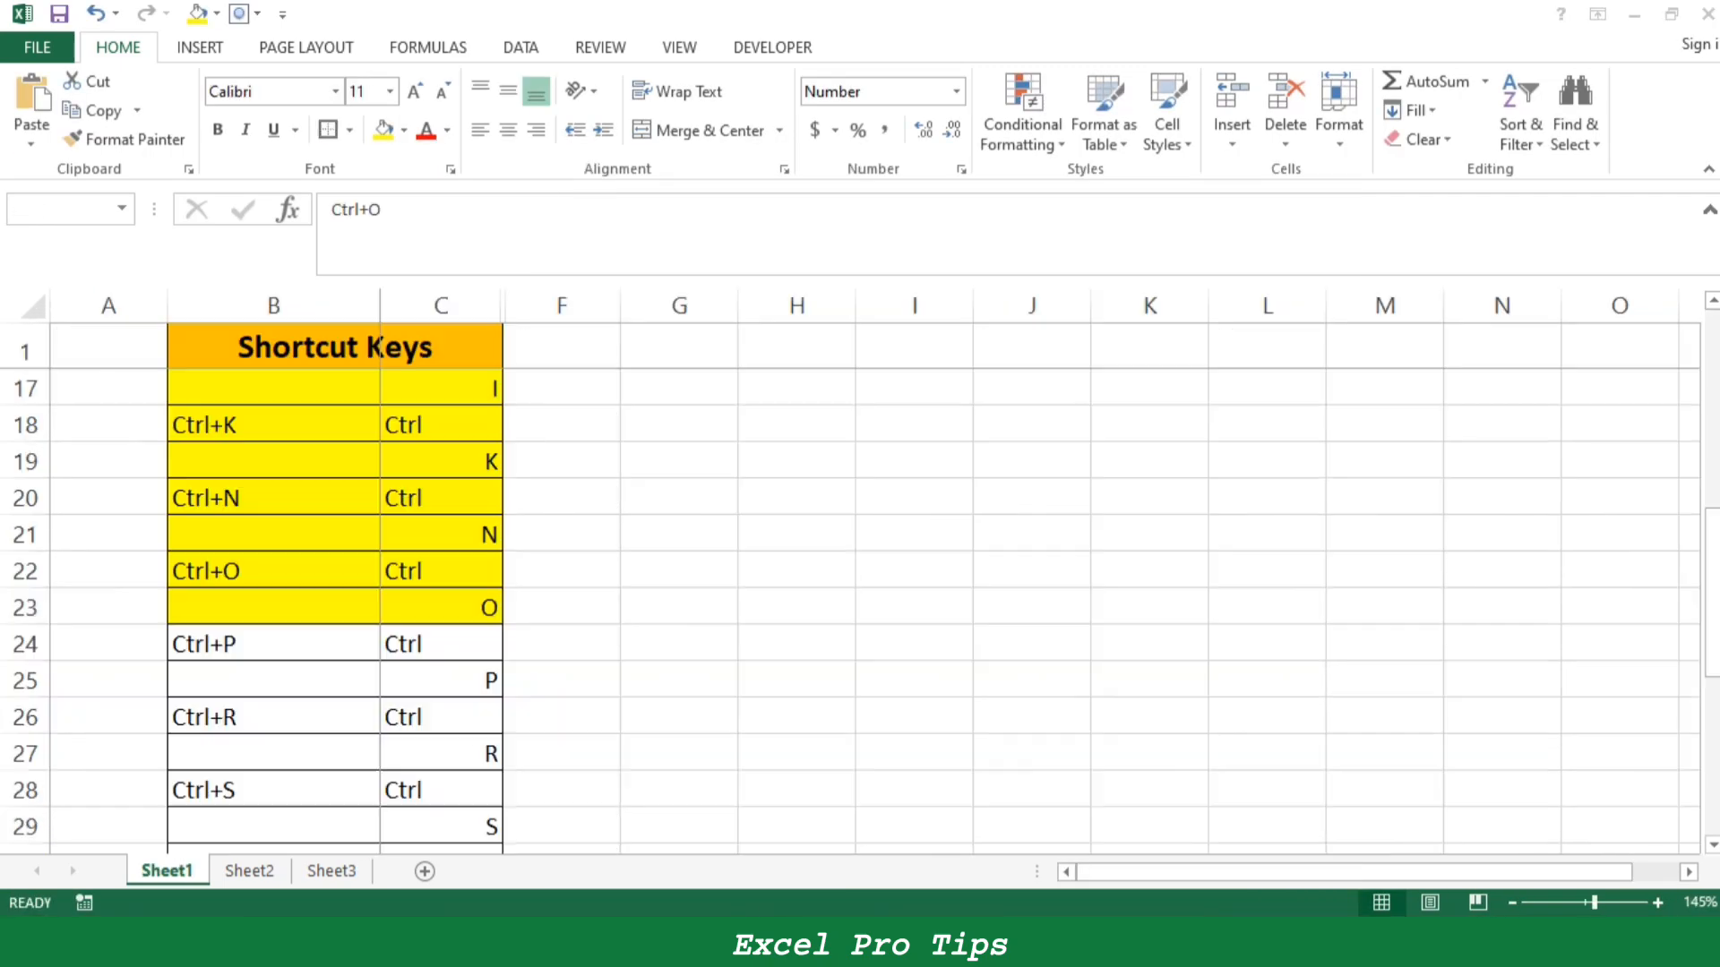
- Return to the shortcut list on Sheet1 and select the Ctrl+P entry B24:C25
key("shift+Right")
key("shift+Down")
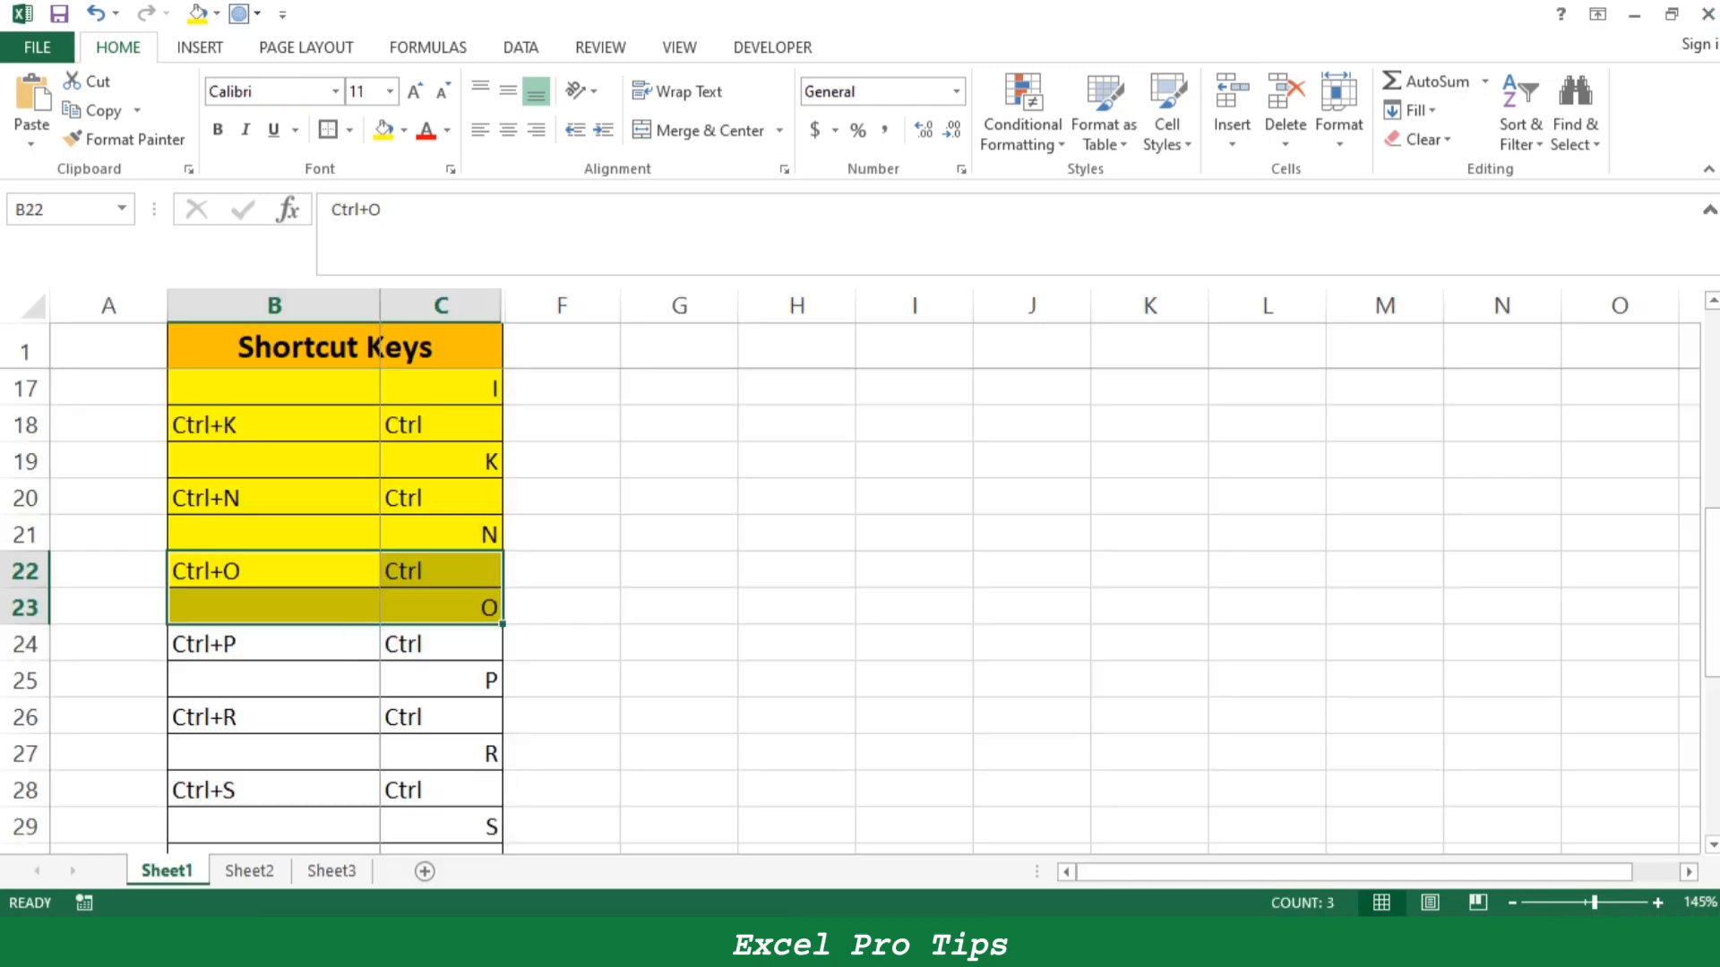
left_click_drag(274, 644, 448, 681)
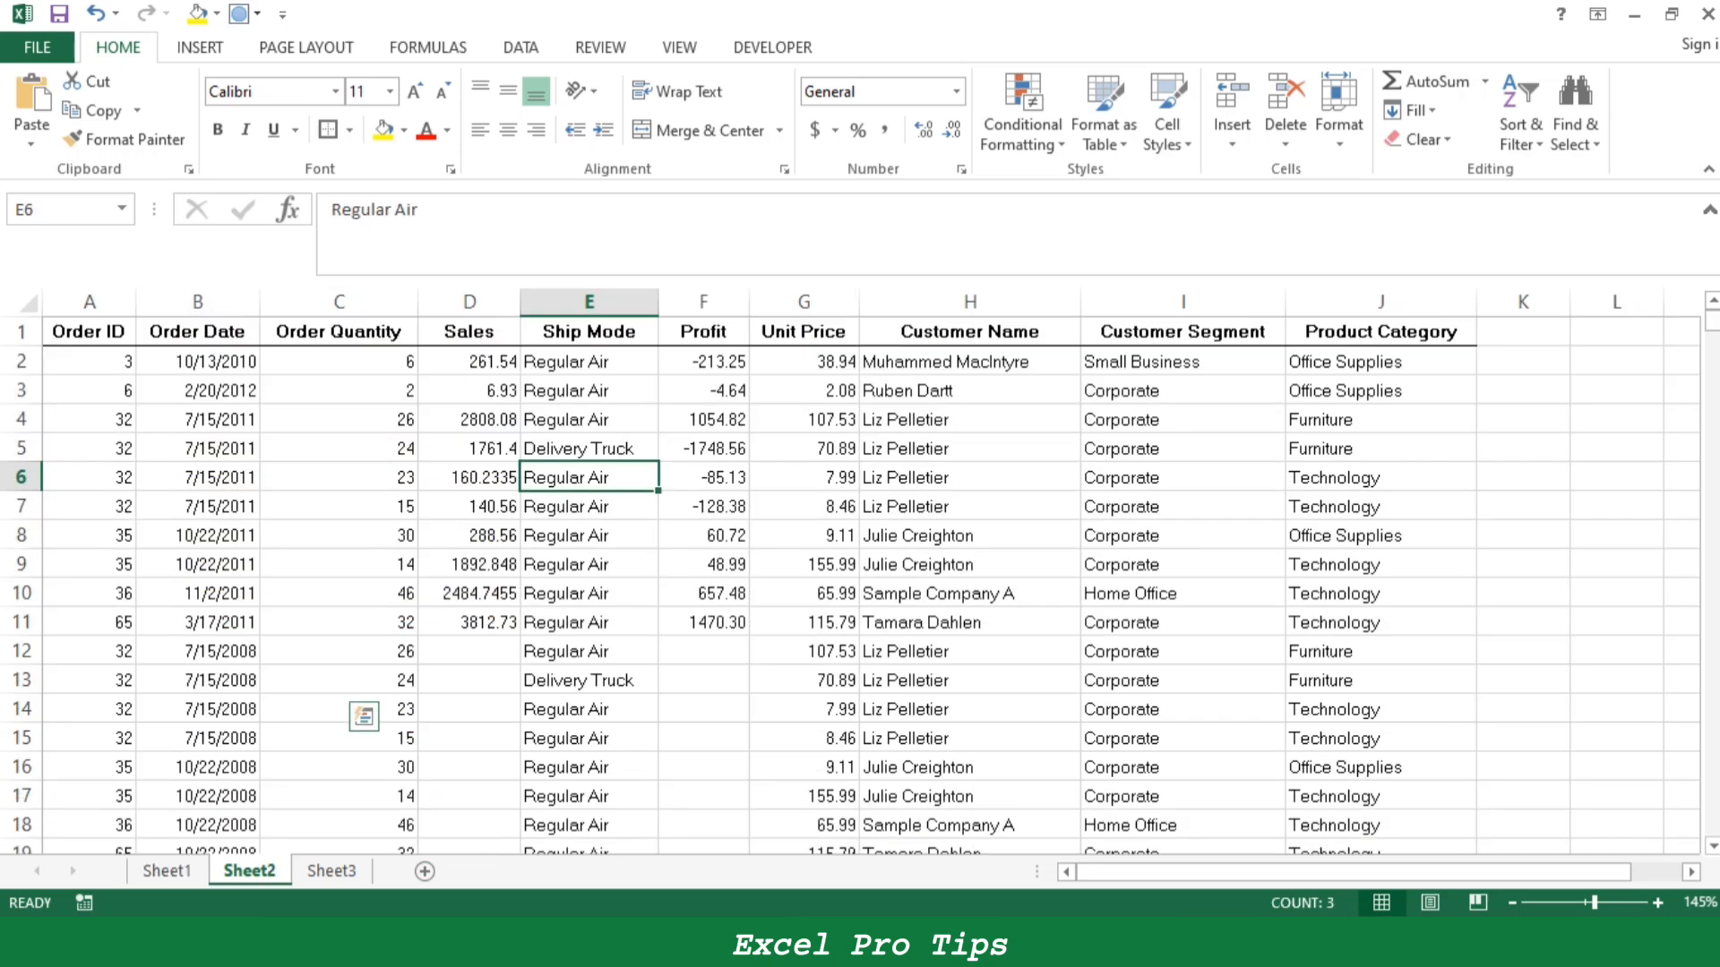
- Open the print preview for Sheet2, look through its pages, and return to the worksheet
key("ctrl+p")
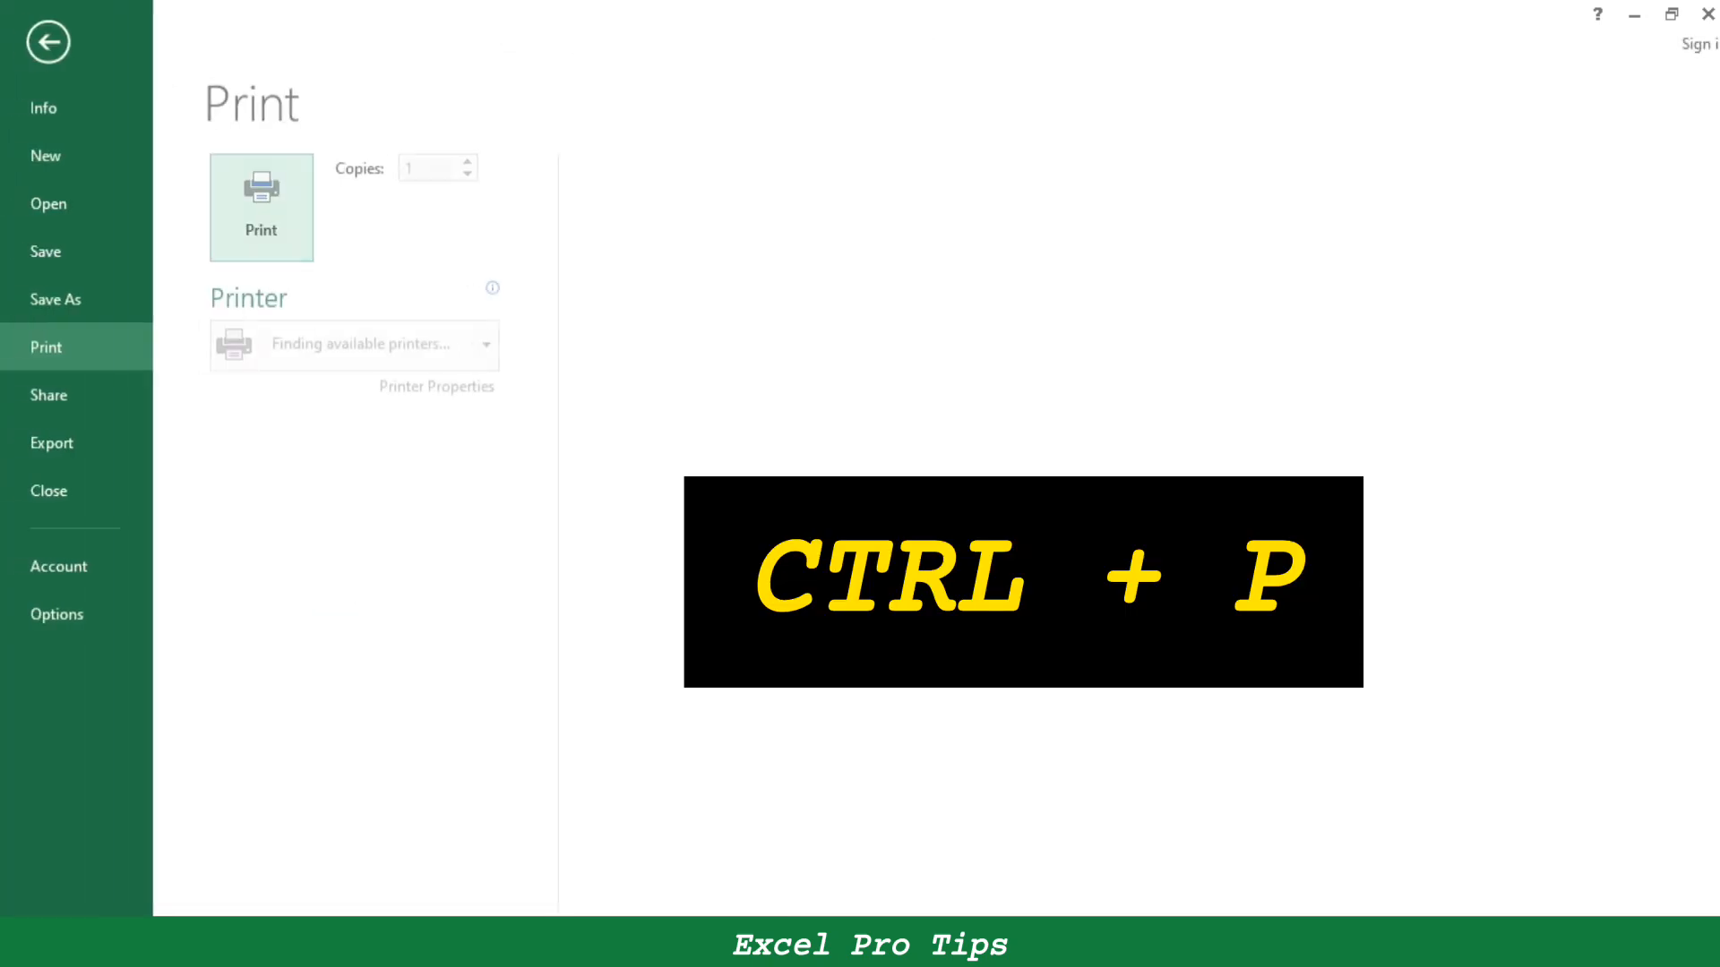
scroll(1145, 517, "down", 1)
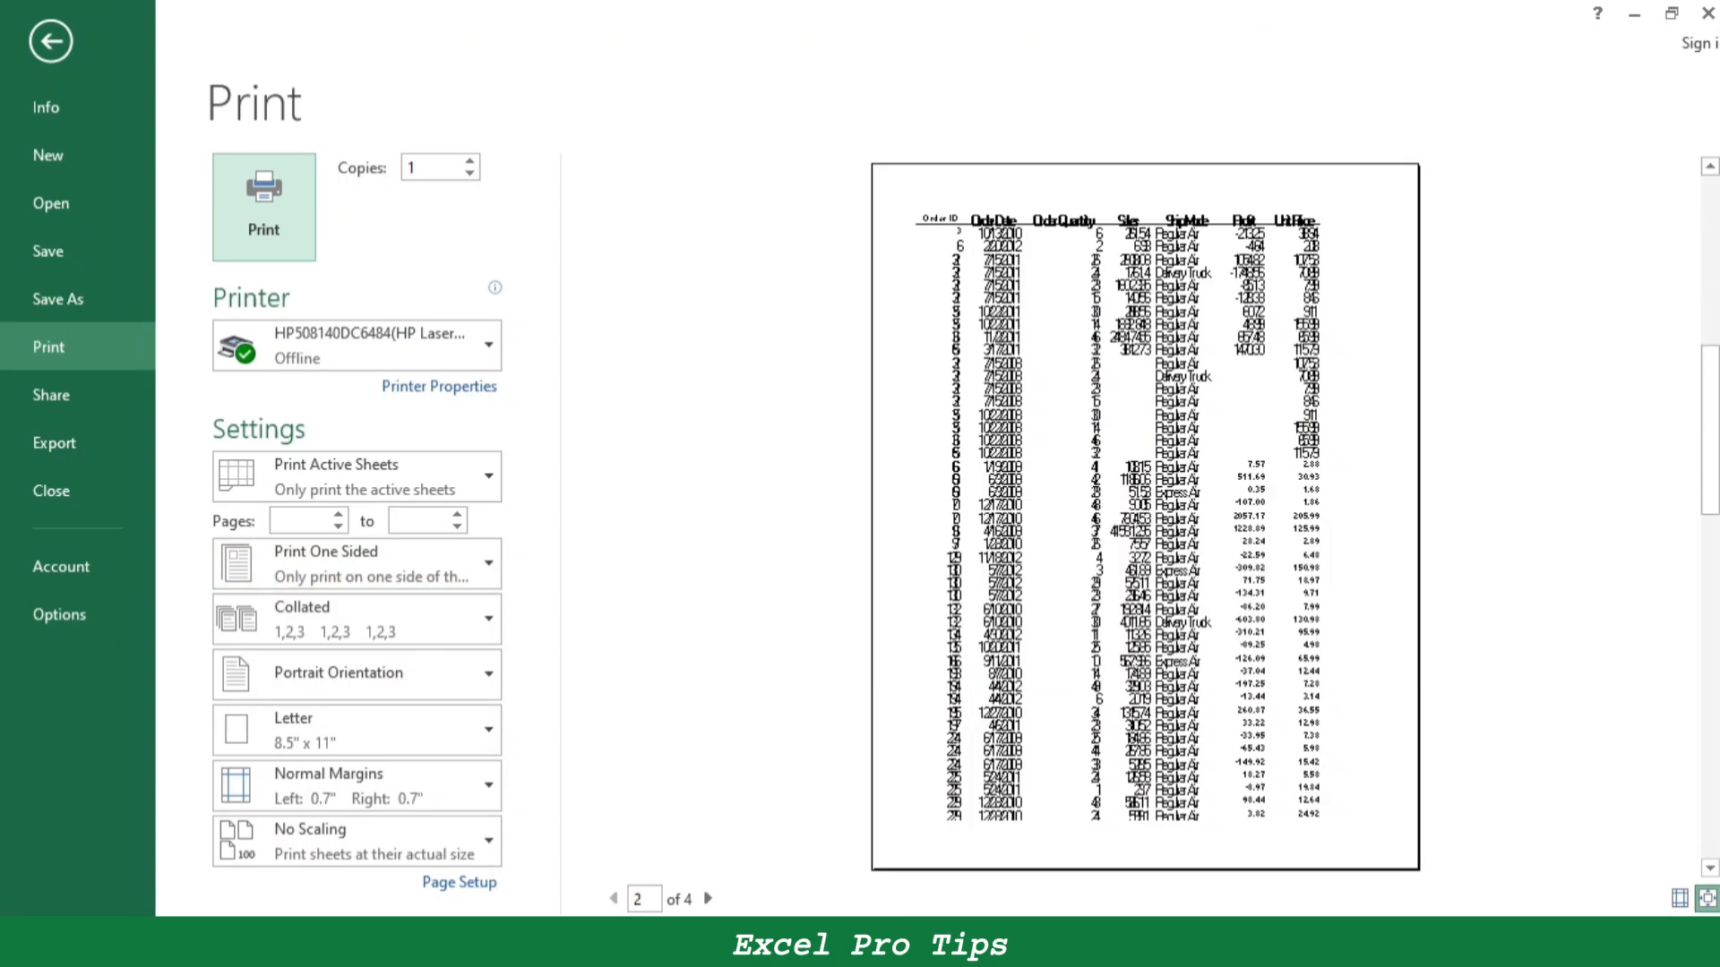
scroll(1145, 517, "up", 1)
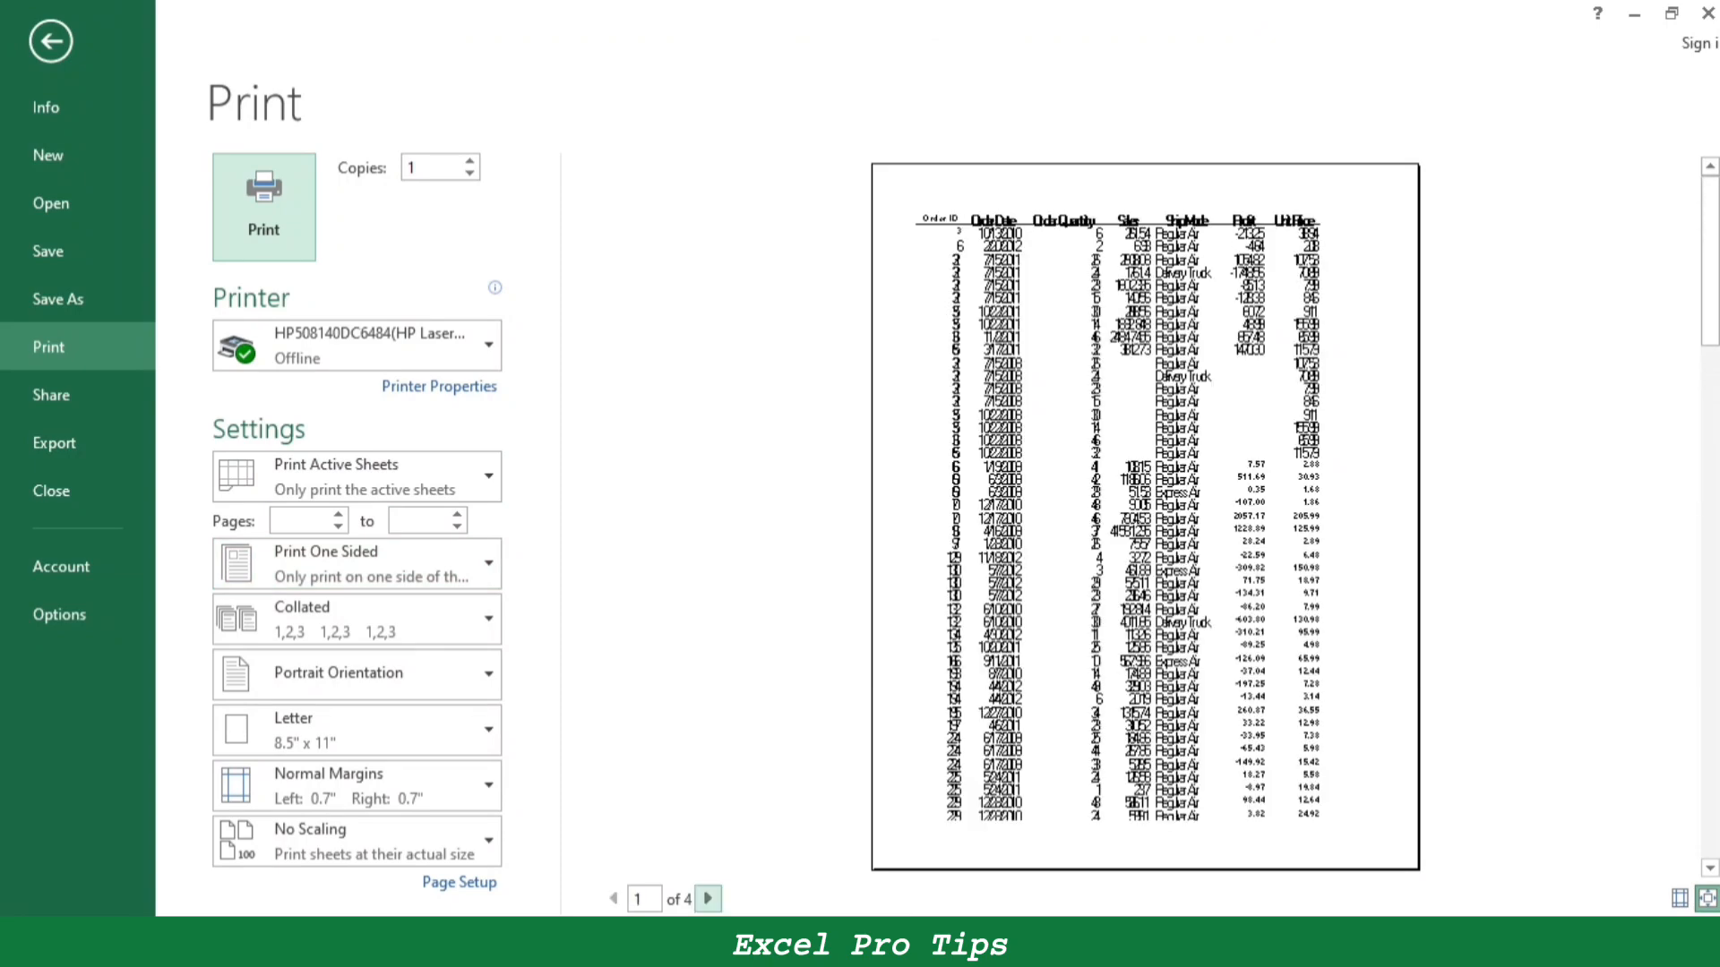
left_click(707, 899)
left_click(707, 898)
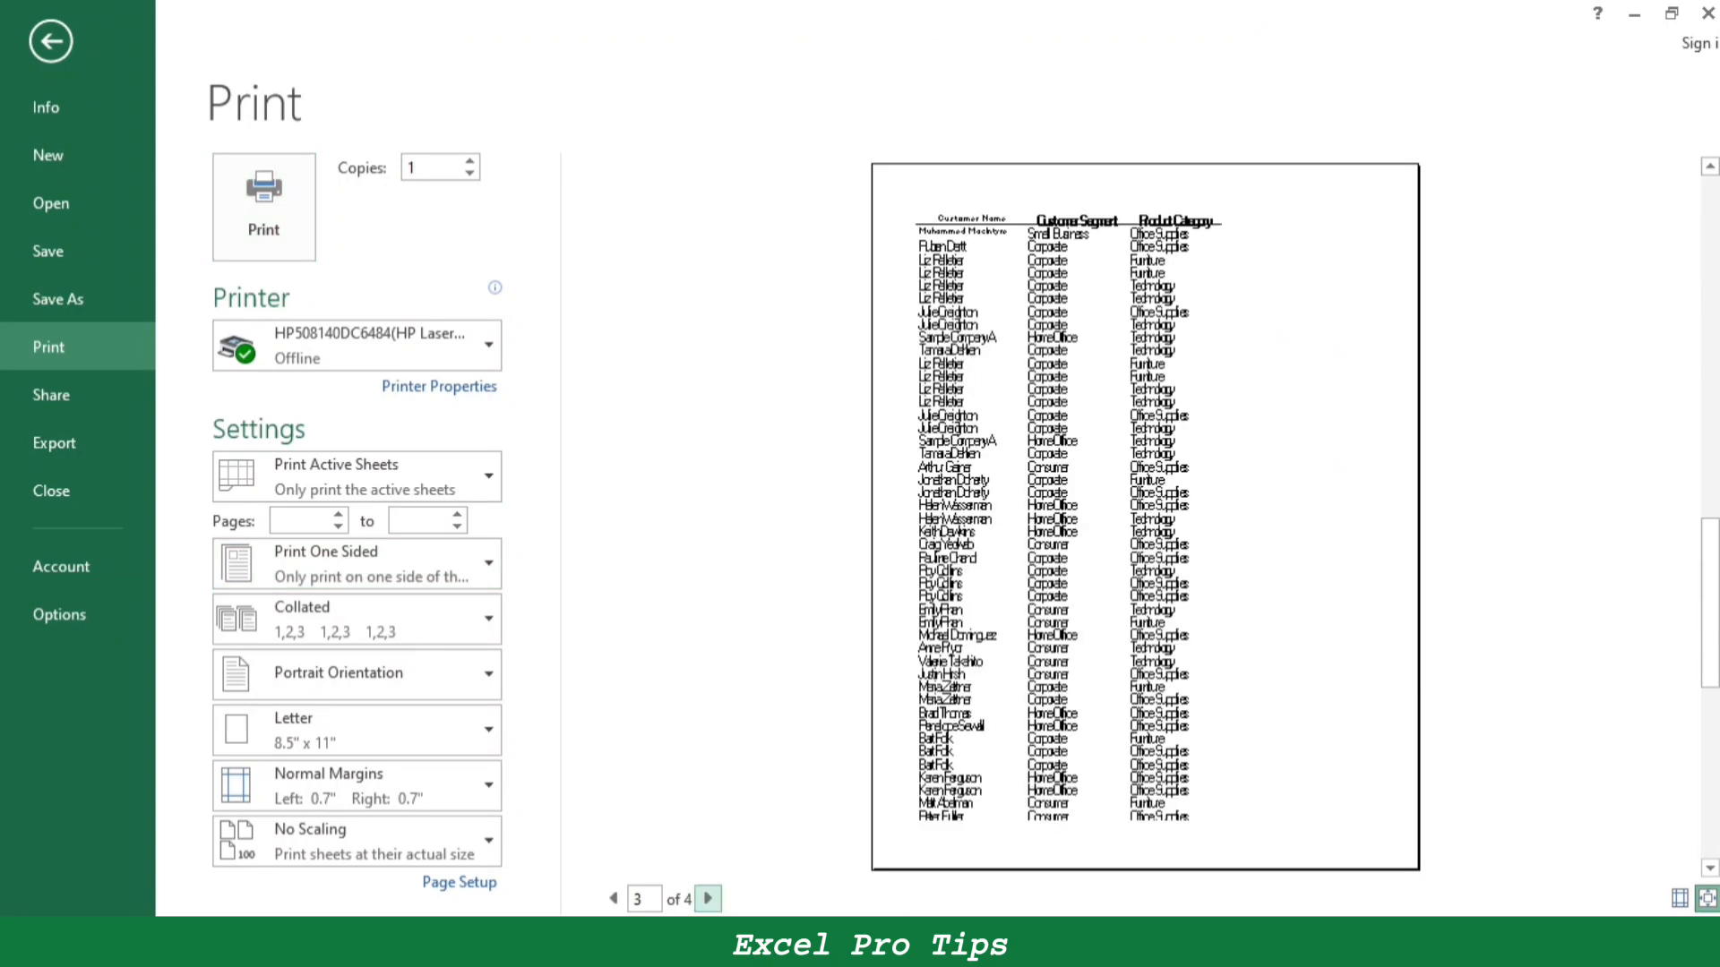
left_click(51, 41)
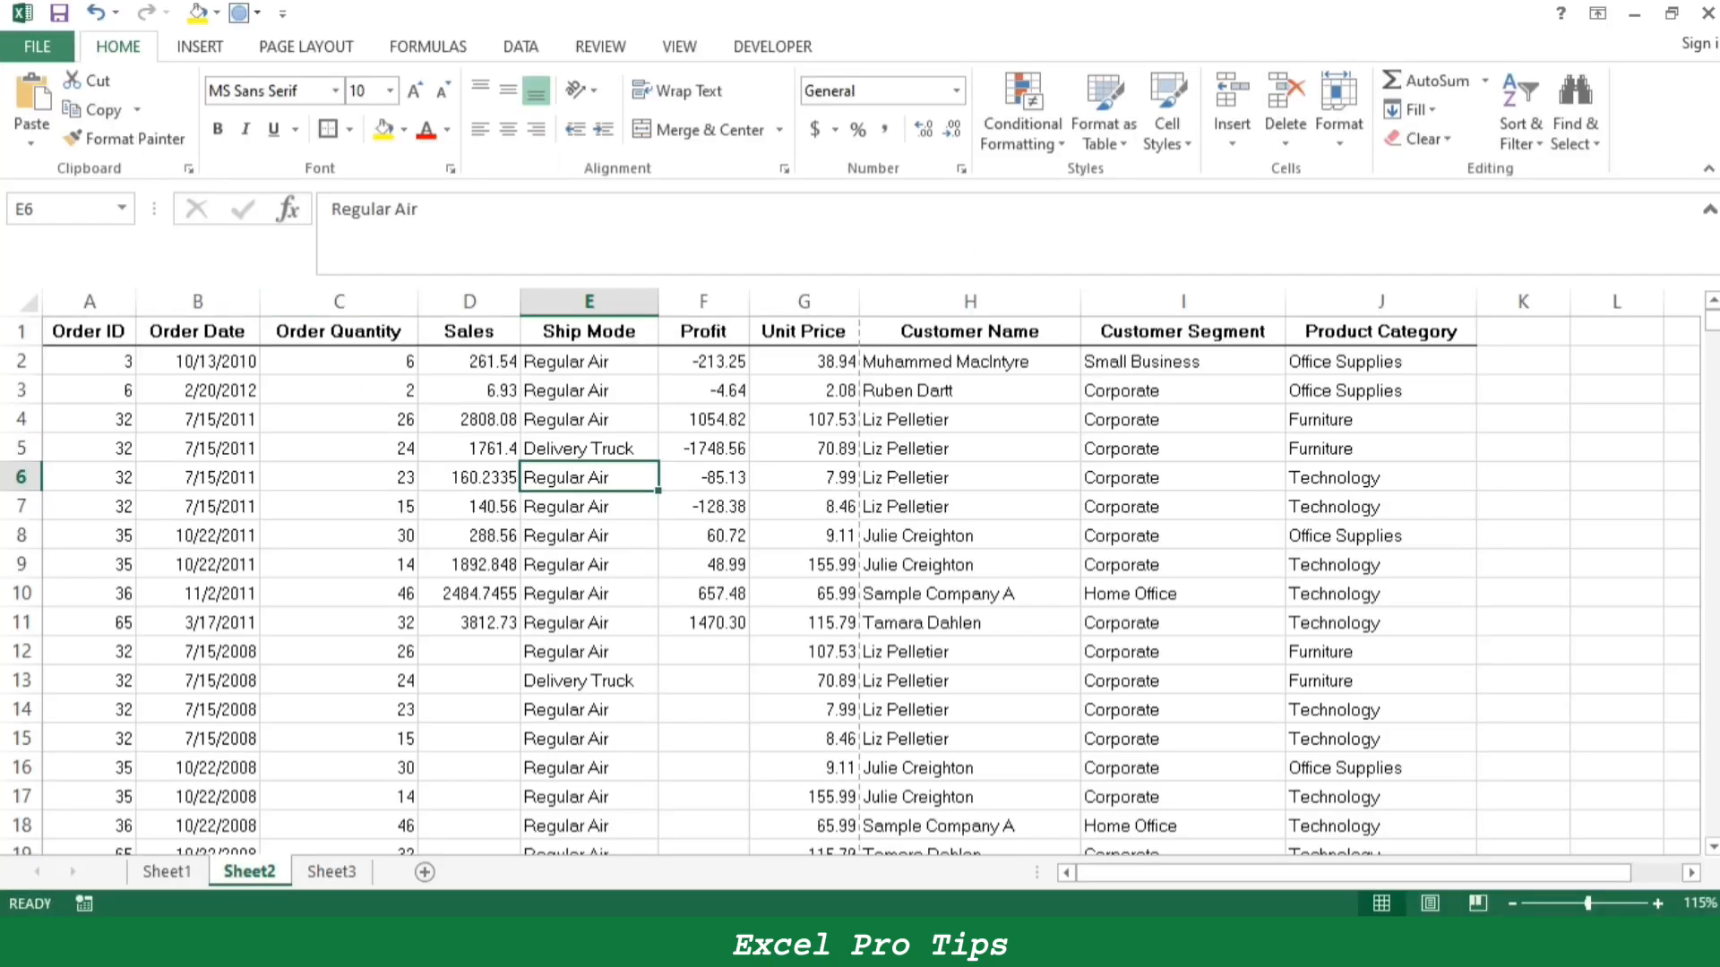
- Fill the Ctrl+P entry B24:C25 on Sheet1 yellow and select the Ctrl+R entry B26:C27
key("ctrl+Page_Up")
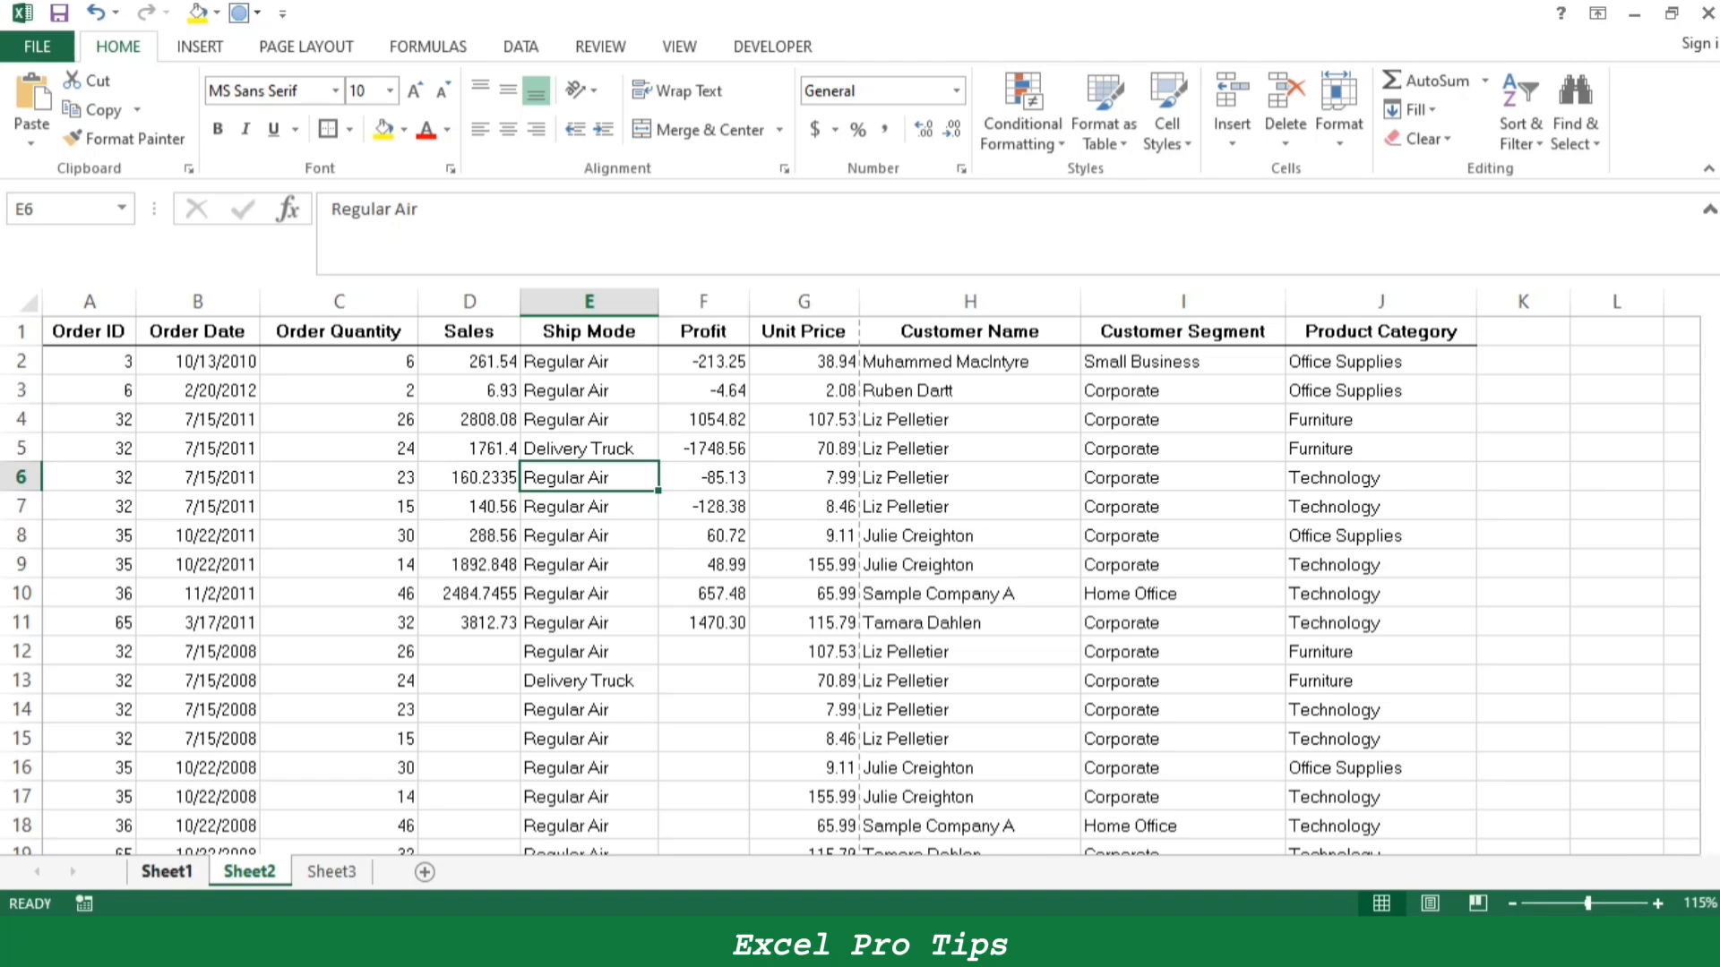
left_click(384, 129)
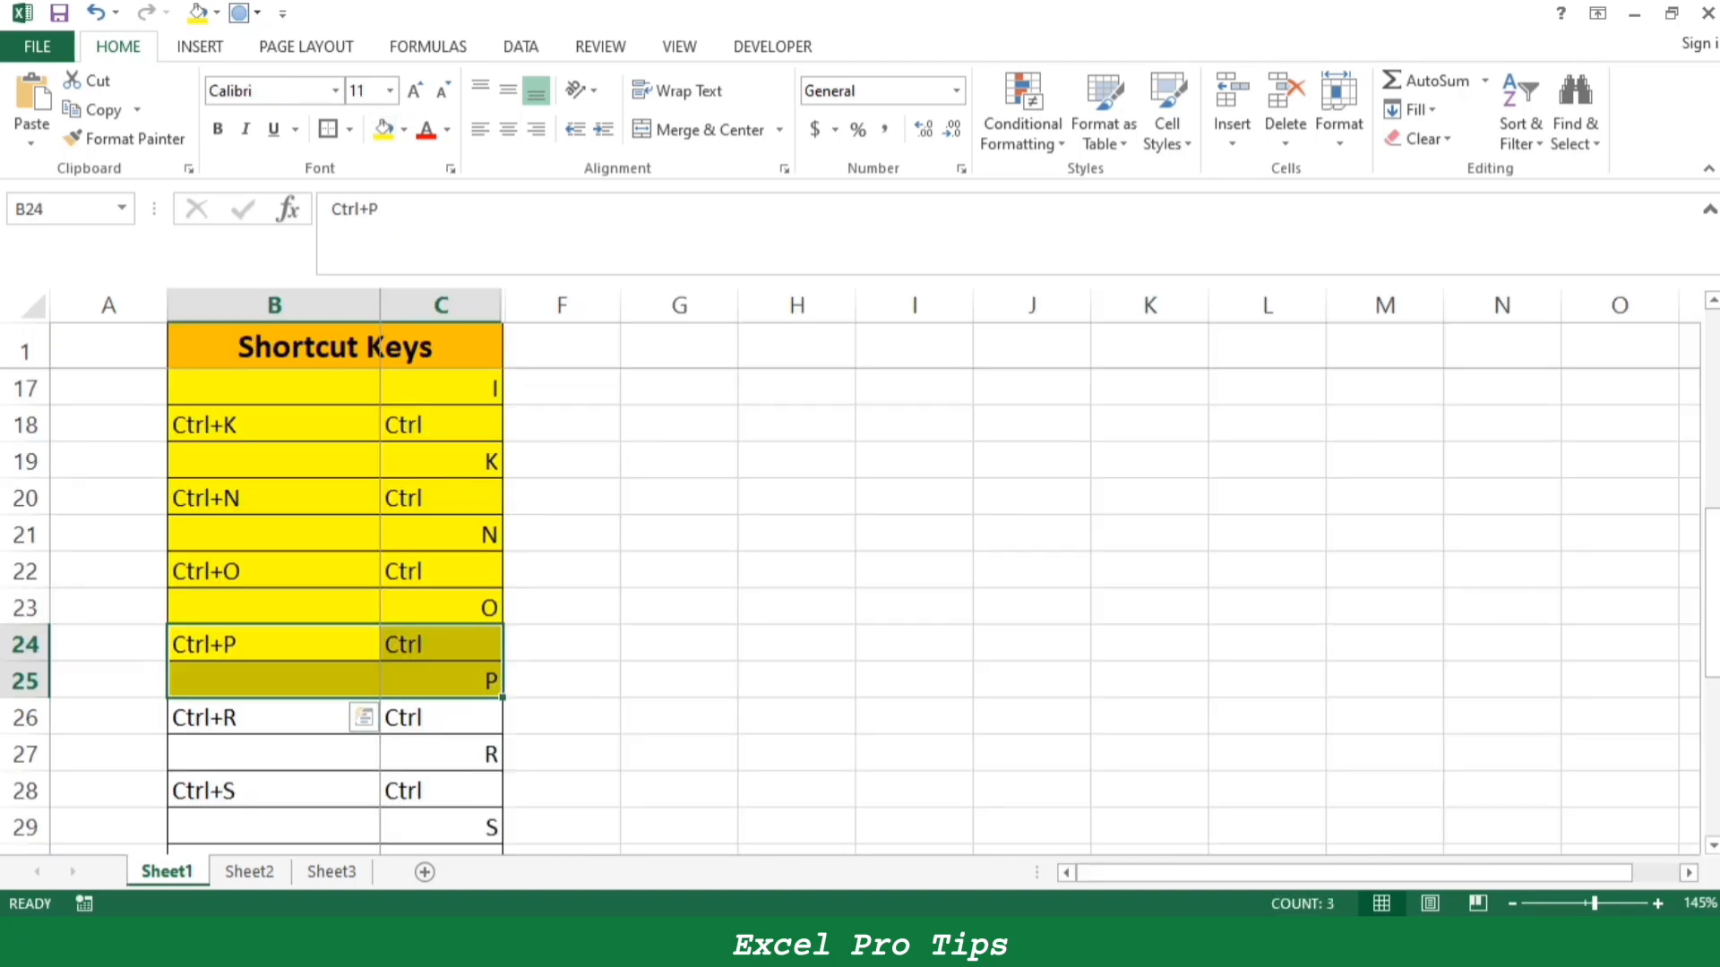
left_click_drag(274, 718, 479, 758)
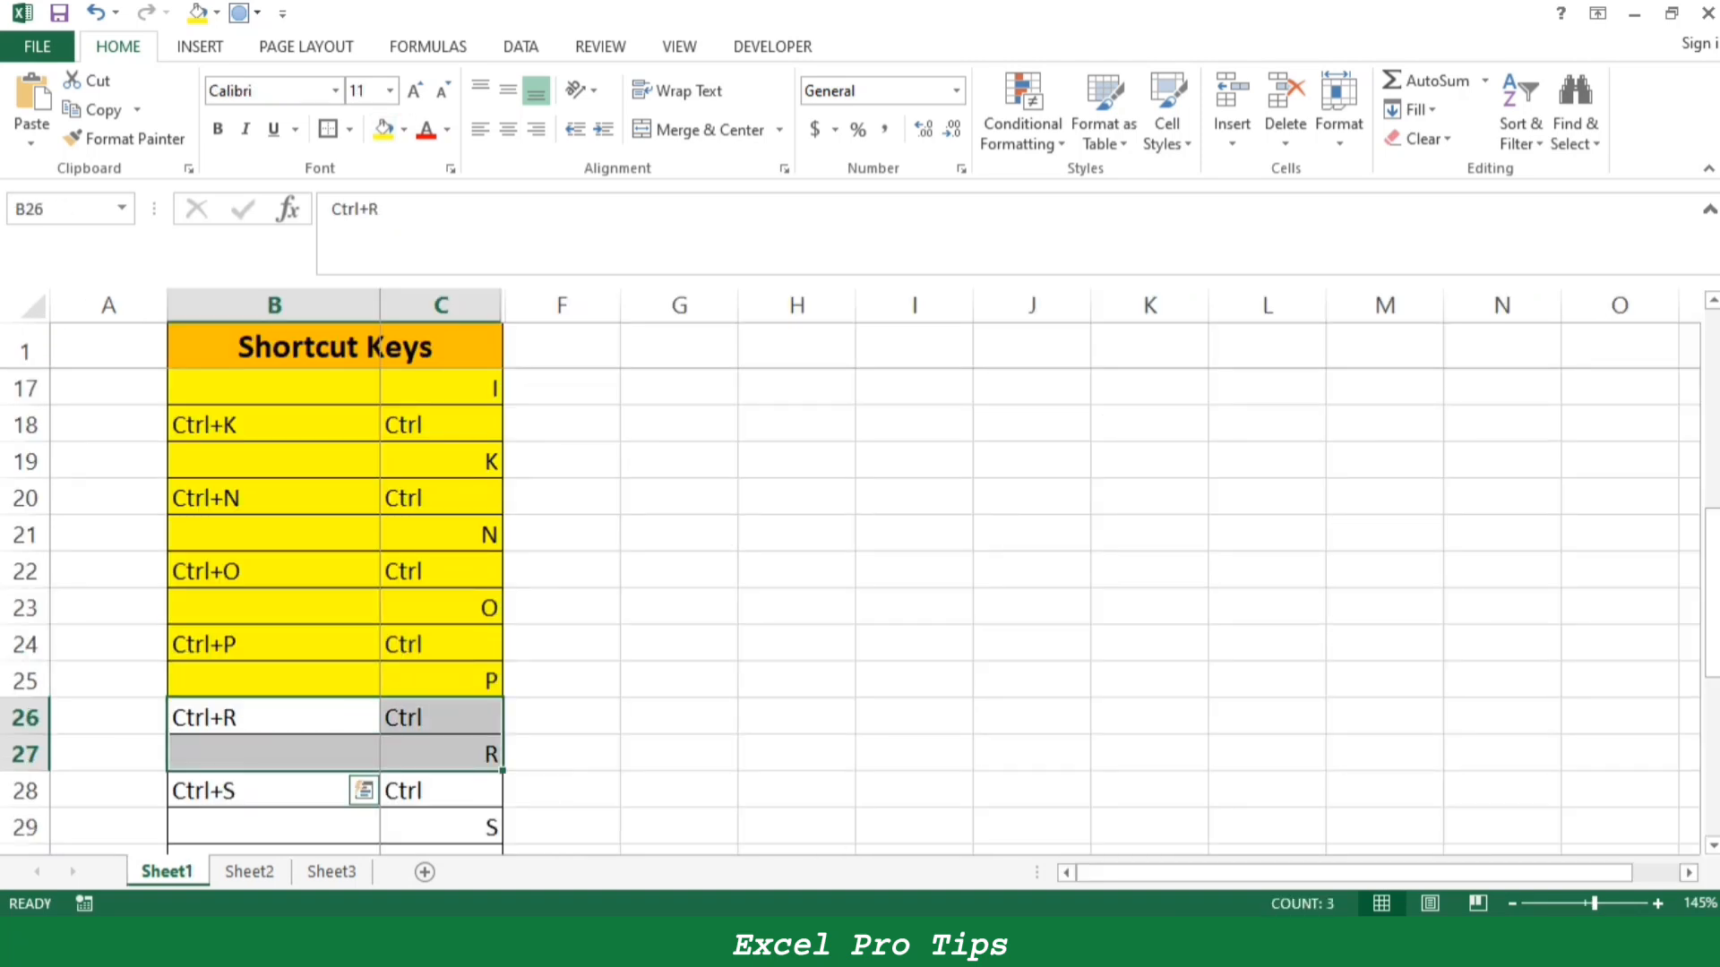
- Use Fill Right on Sheet2 to copy the product category in J6 into K6
left_click(249, 871)
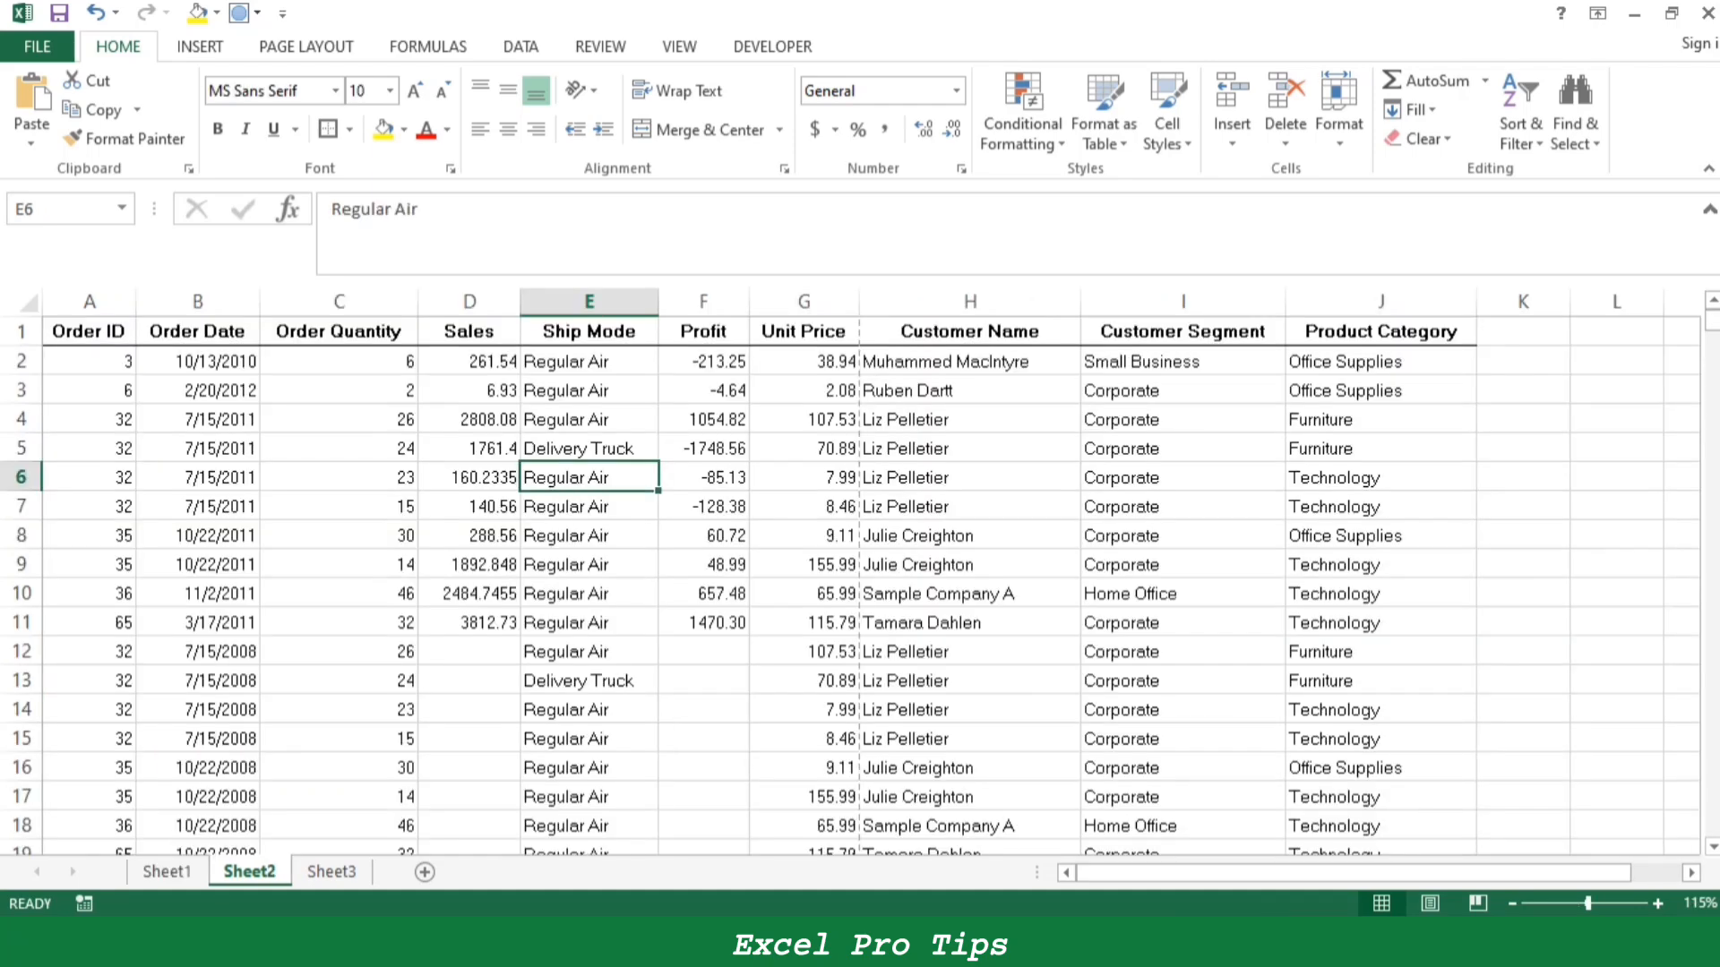
key("ctrl+Right")
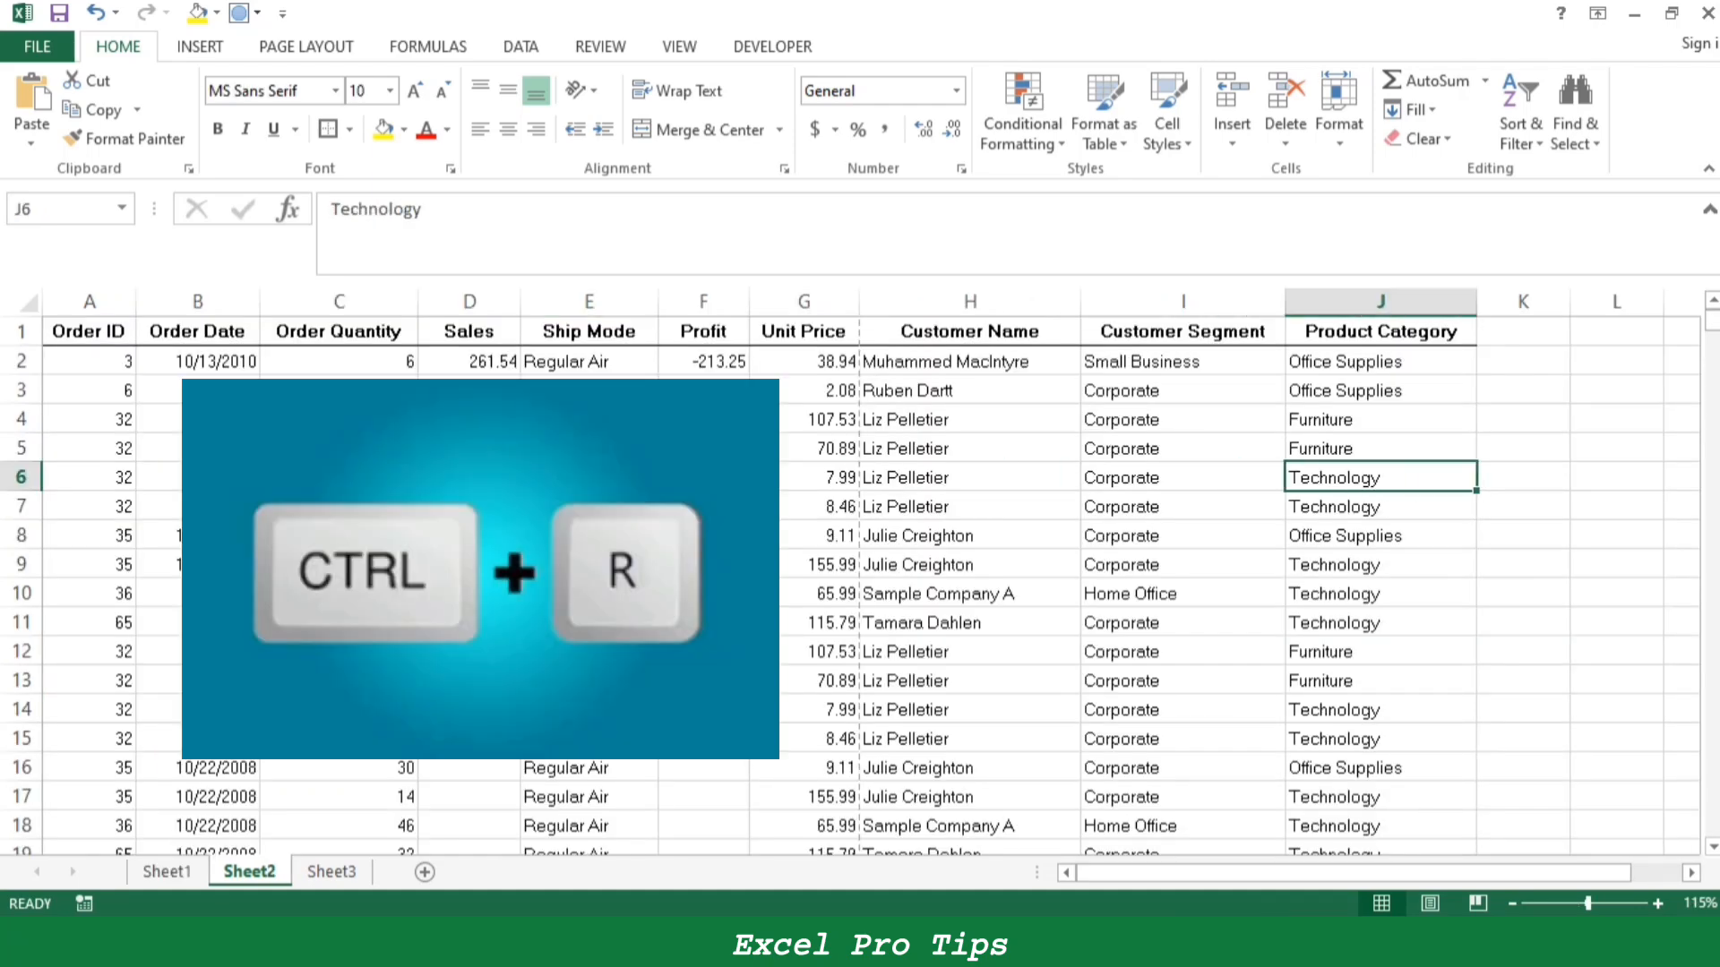
key("Left")
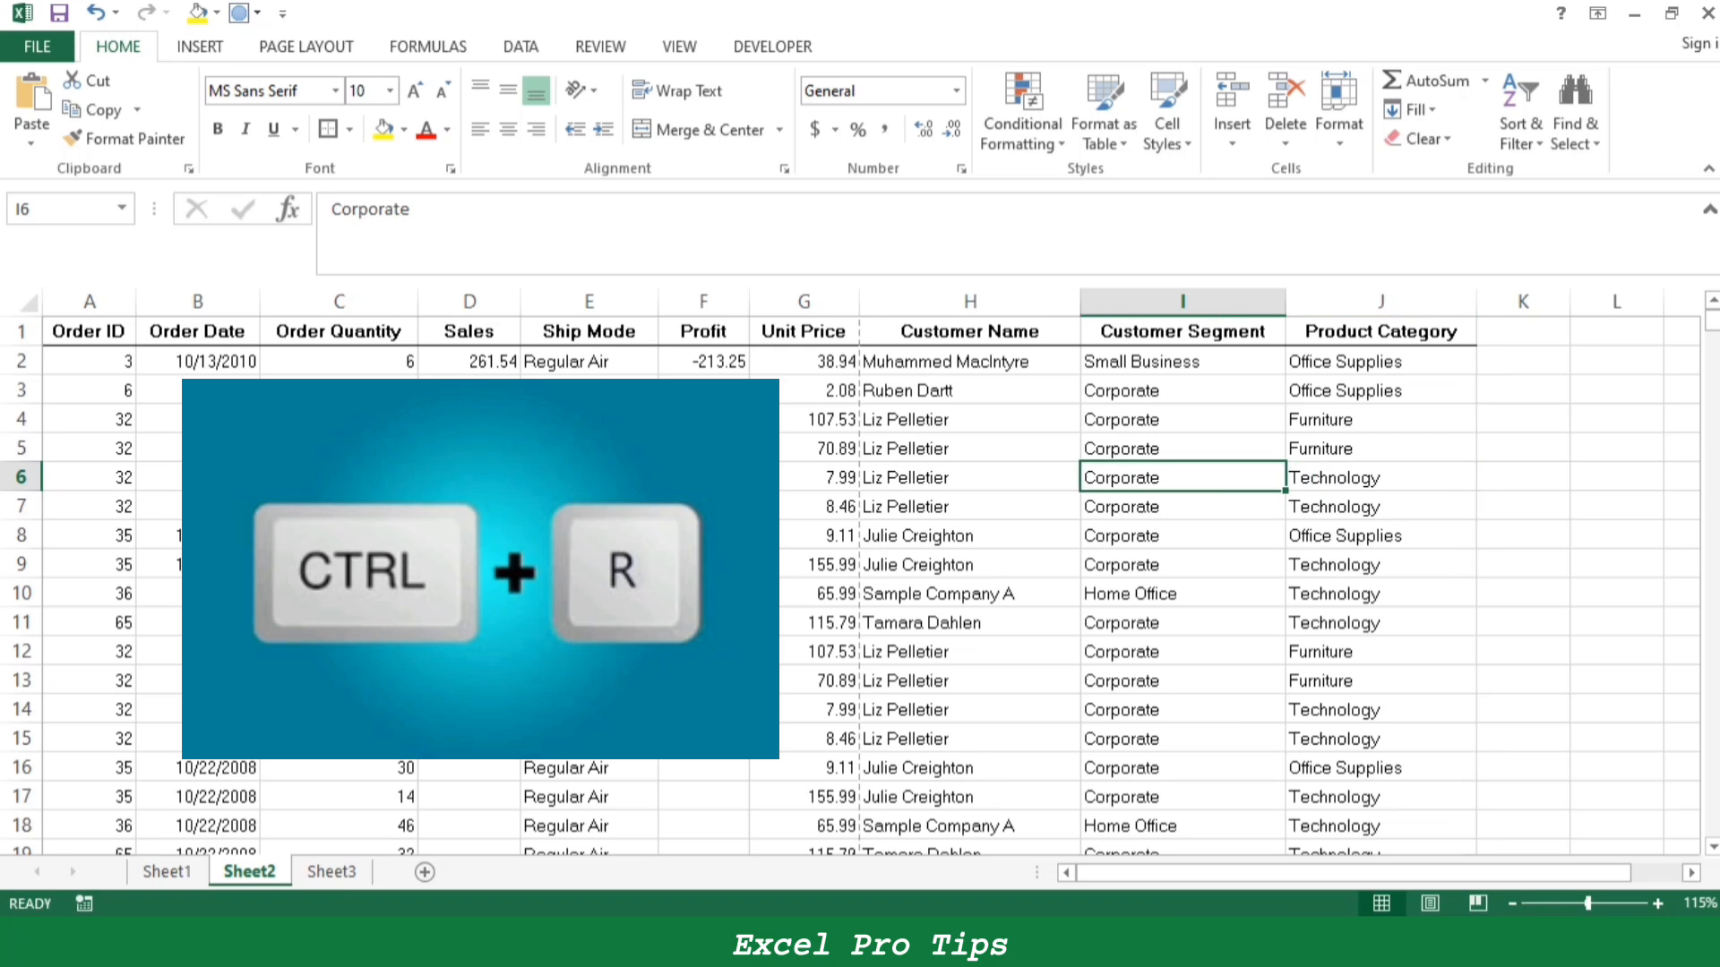
key("ctrl+Left")
key("ctrl+Right")
key("shift+Right")
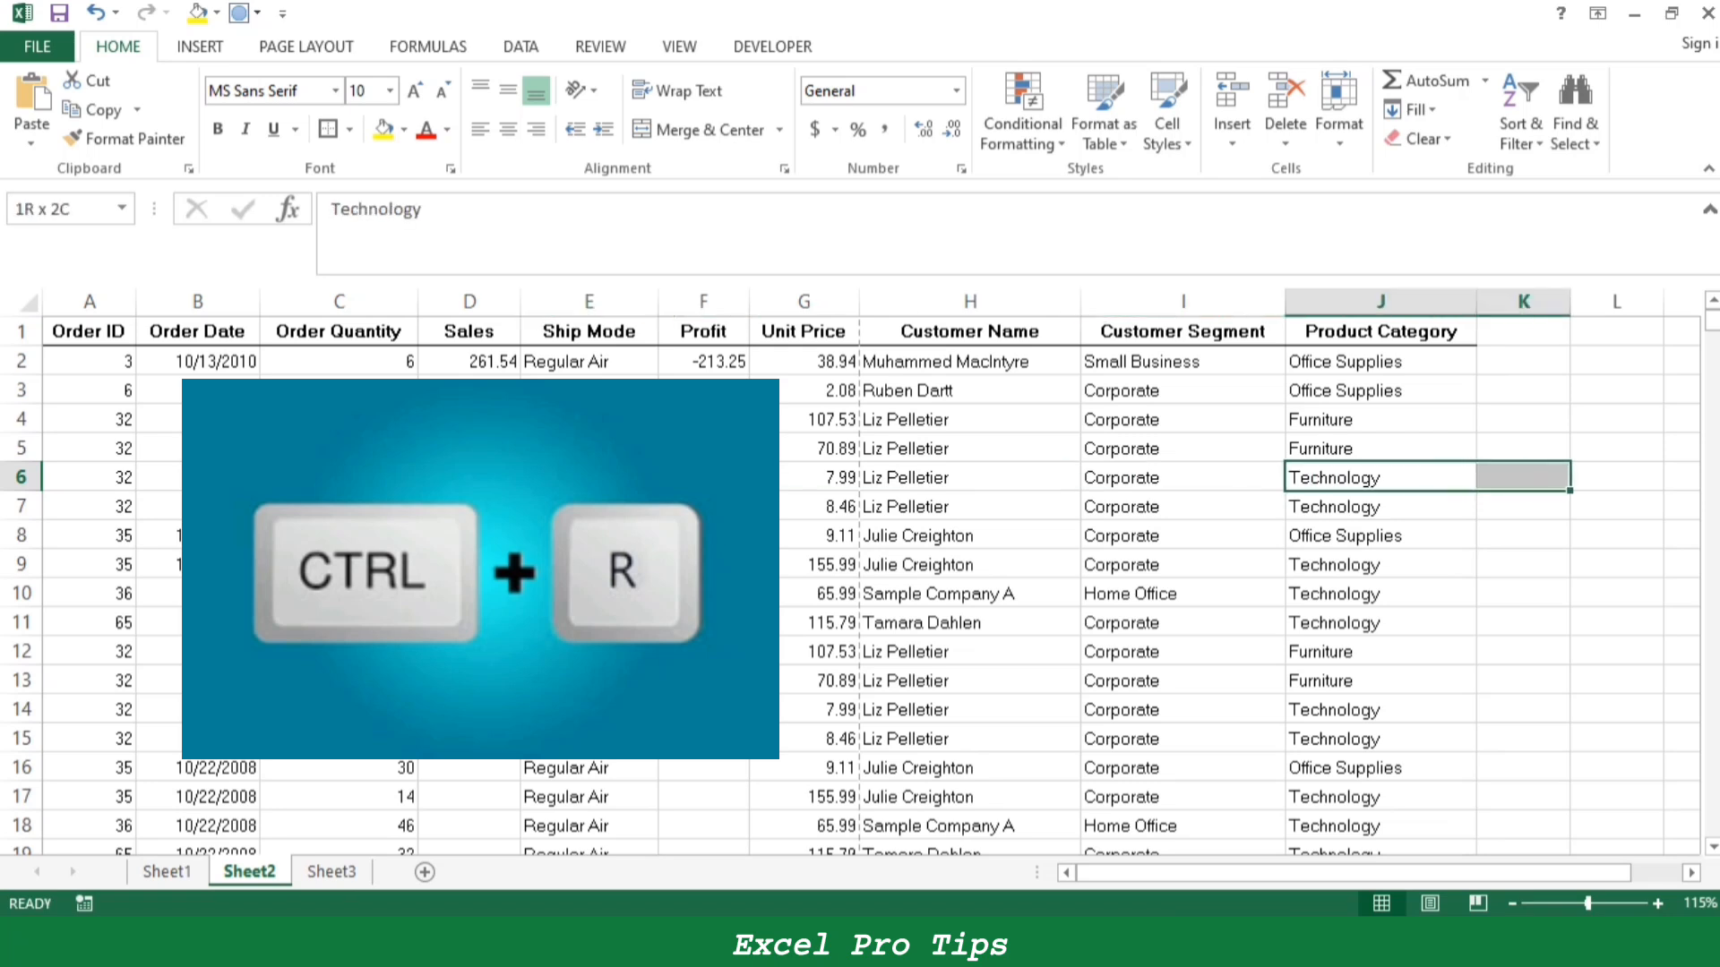
key("ctrl+r")
key("ctrl+q")
key("Escape")
key("Right")
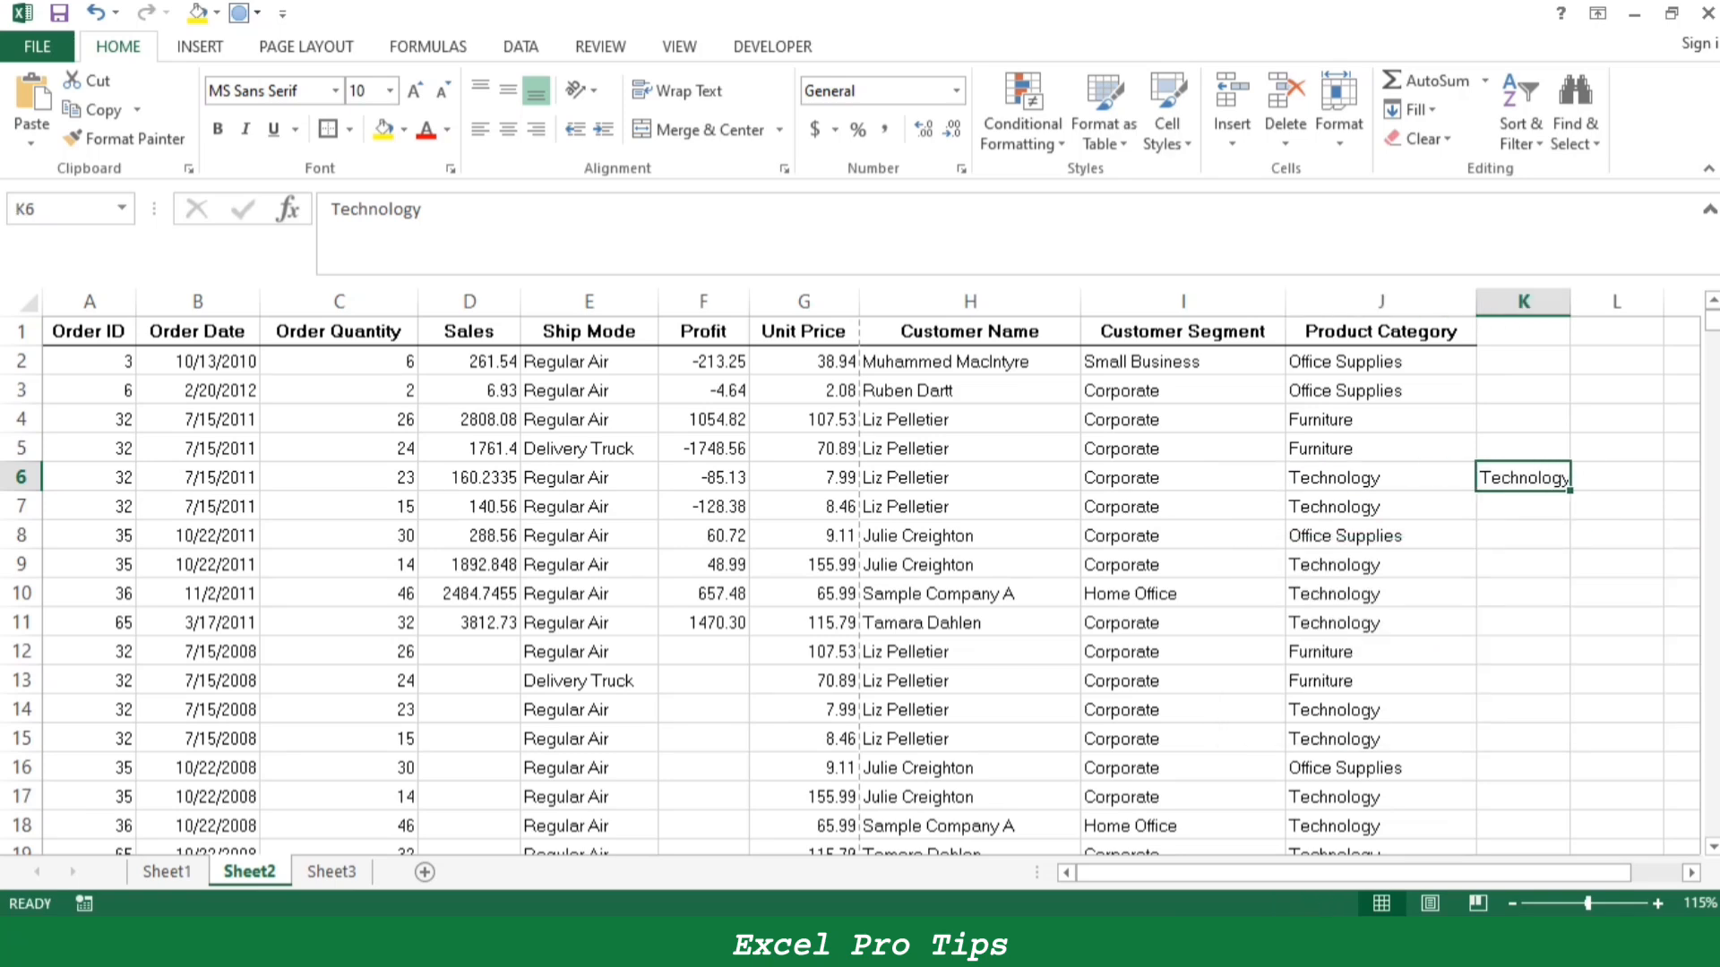
- Fill the product categories in J7:J11 right through column P on Sheet2, and clear the copies from K6:P12
left_click_drag(1381, 478, 1522, 477)
left_click_drag(1381, 507, 1639, 623)
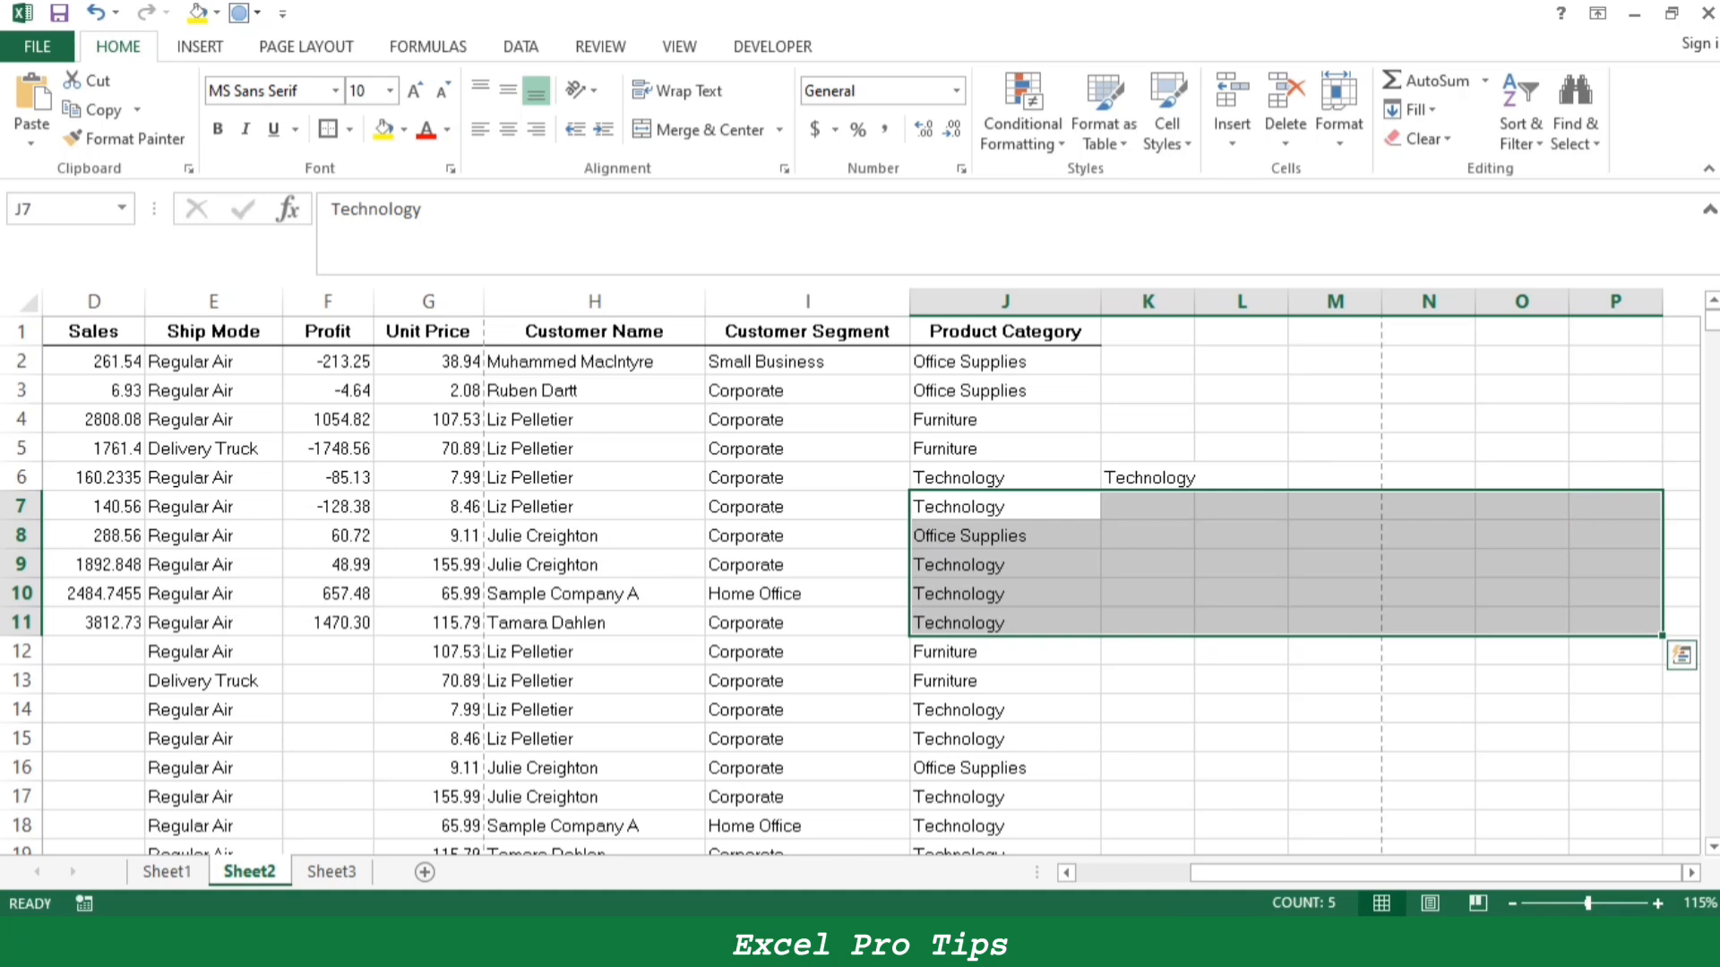
key("ctrl+r")
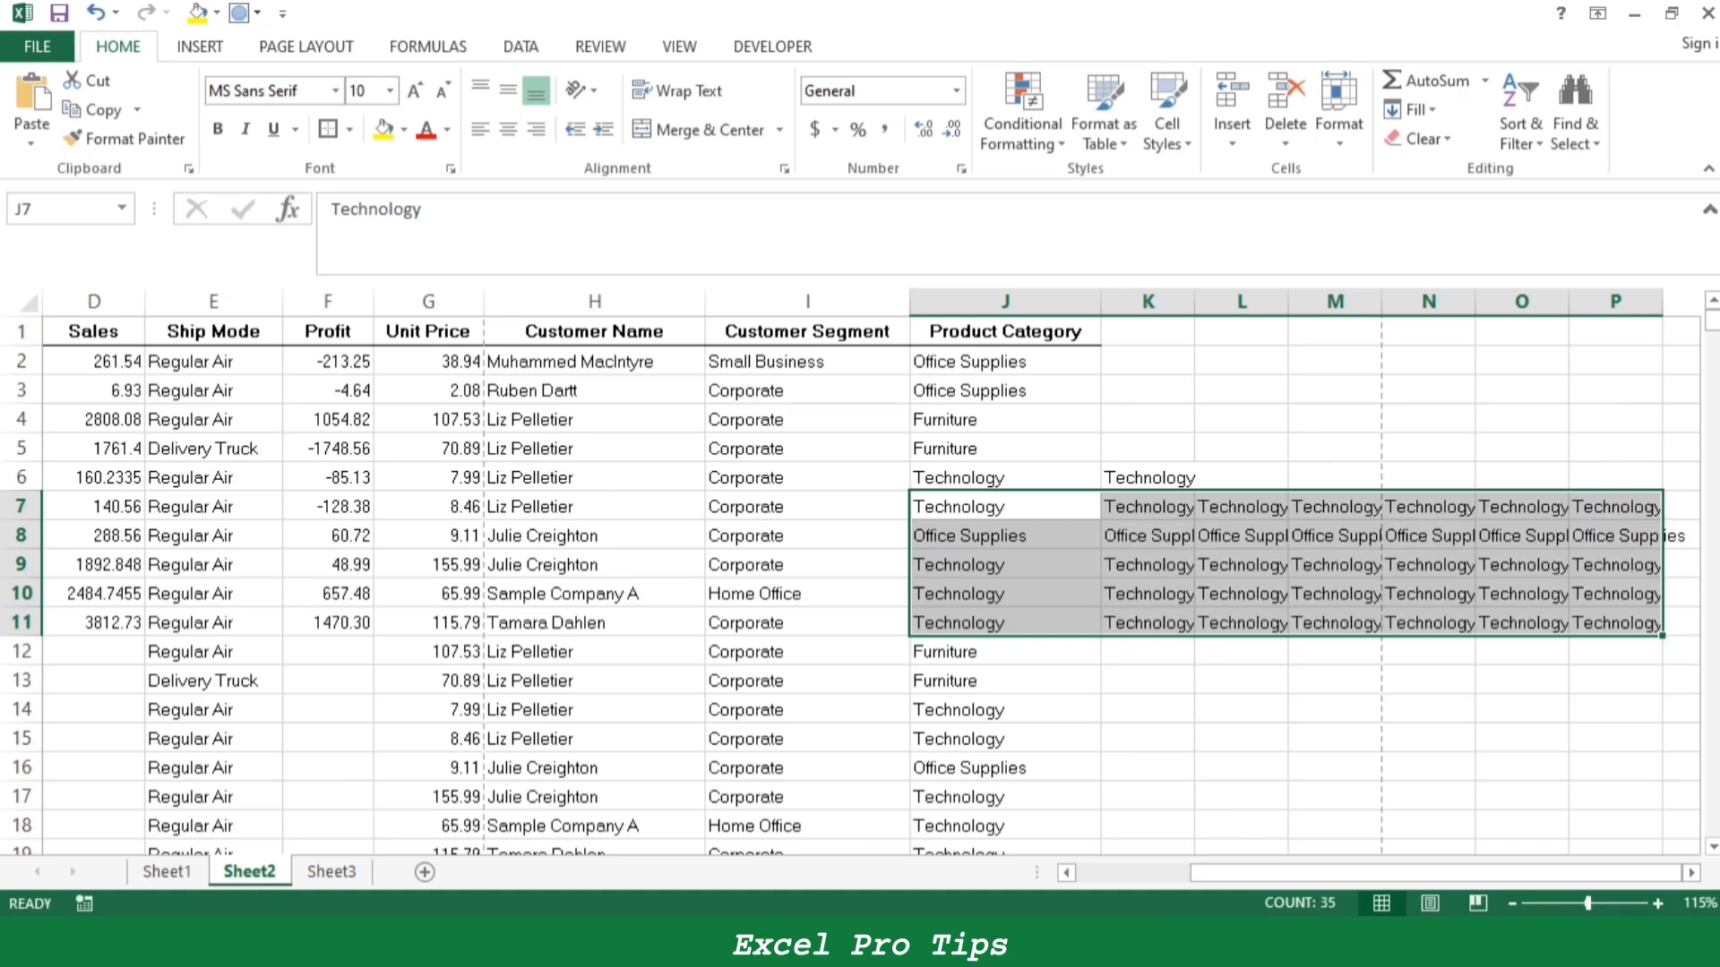
left_click_drag(1149, 477, 1616, 651)
key("Delete")
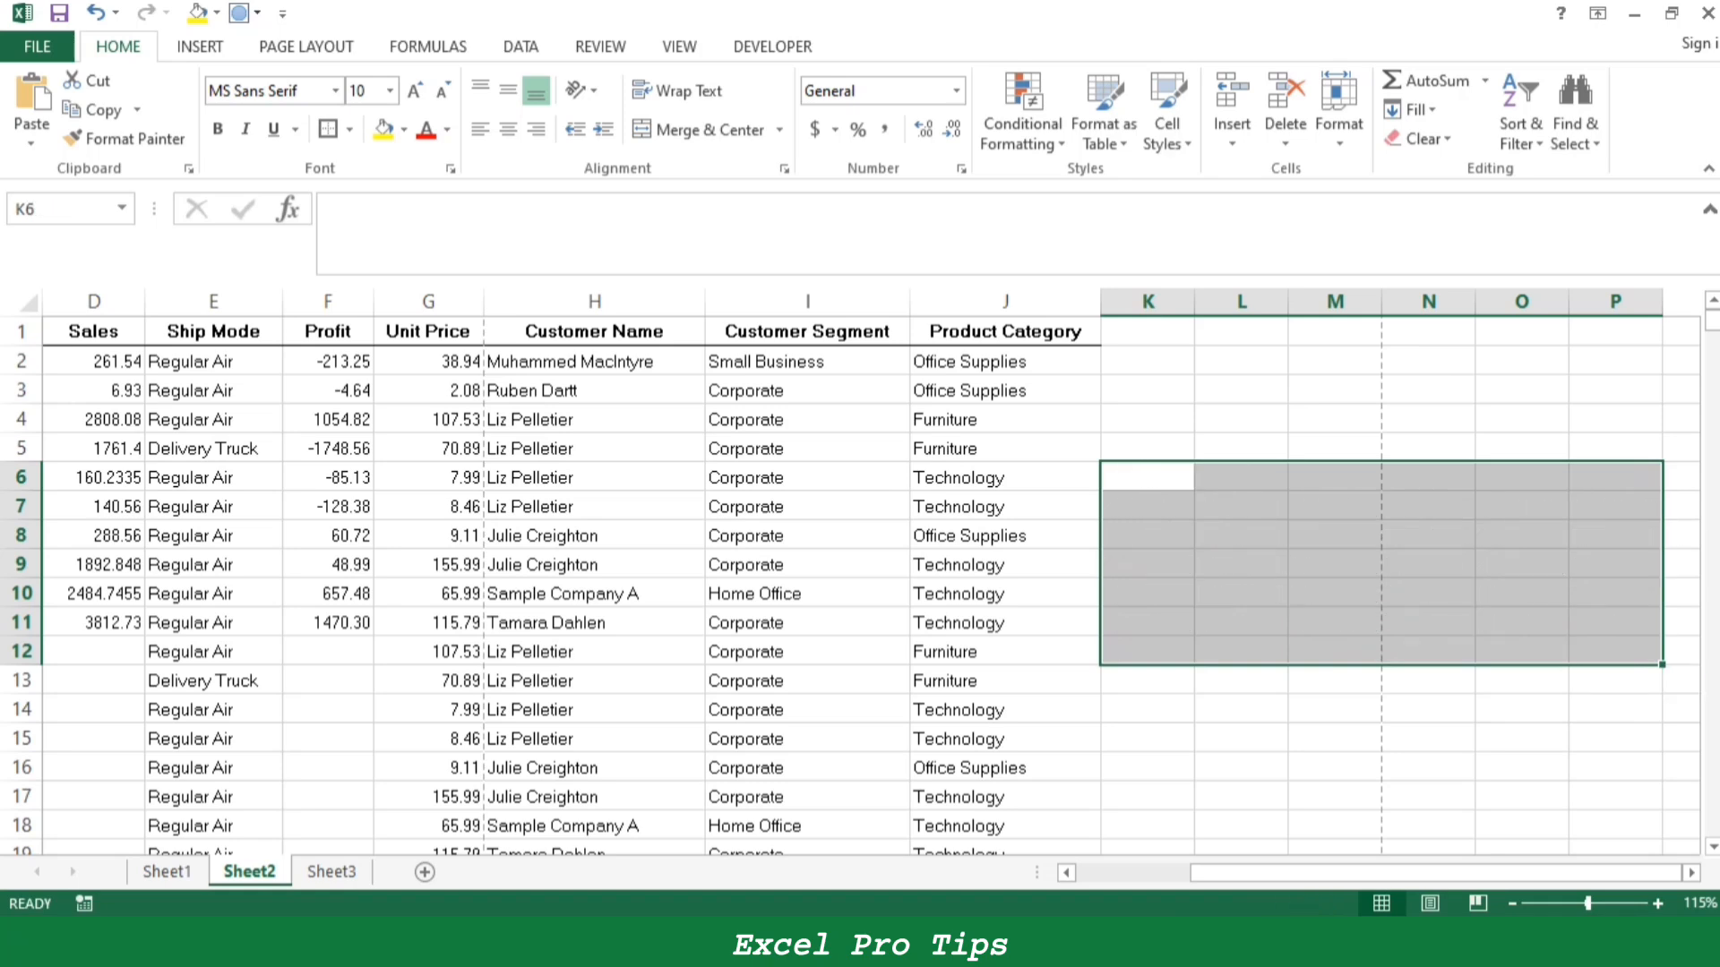
- Fill the Ctrl+R entry B26:C27 on Sheet1 yellow and select the Ctrl+S entry B28:C29
key("ctrl+Page_Up")
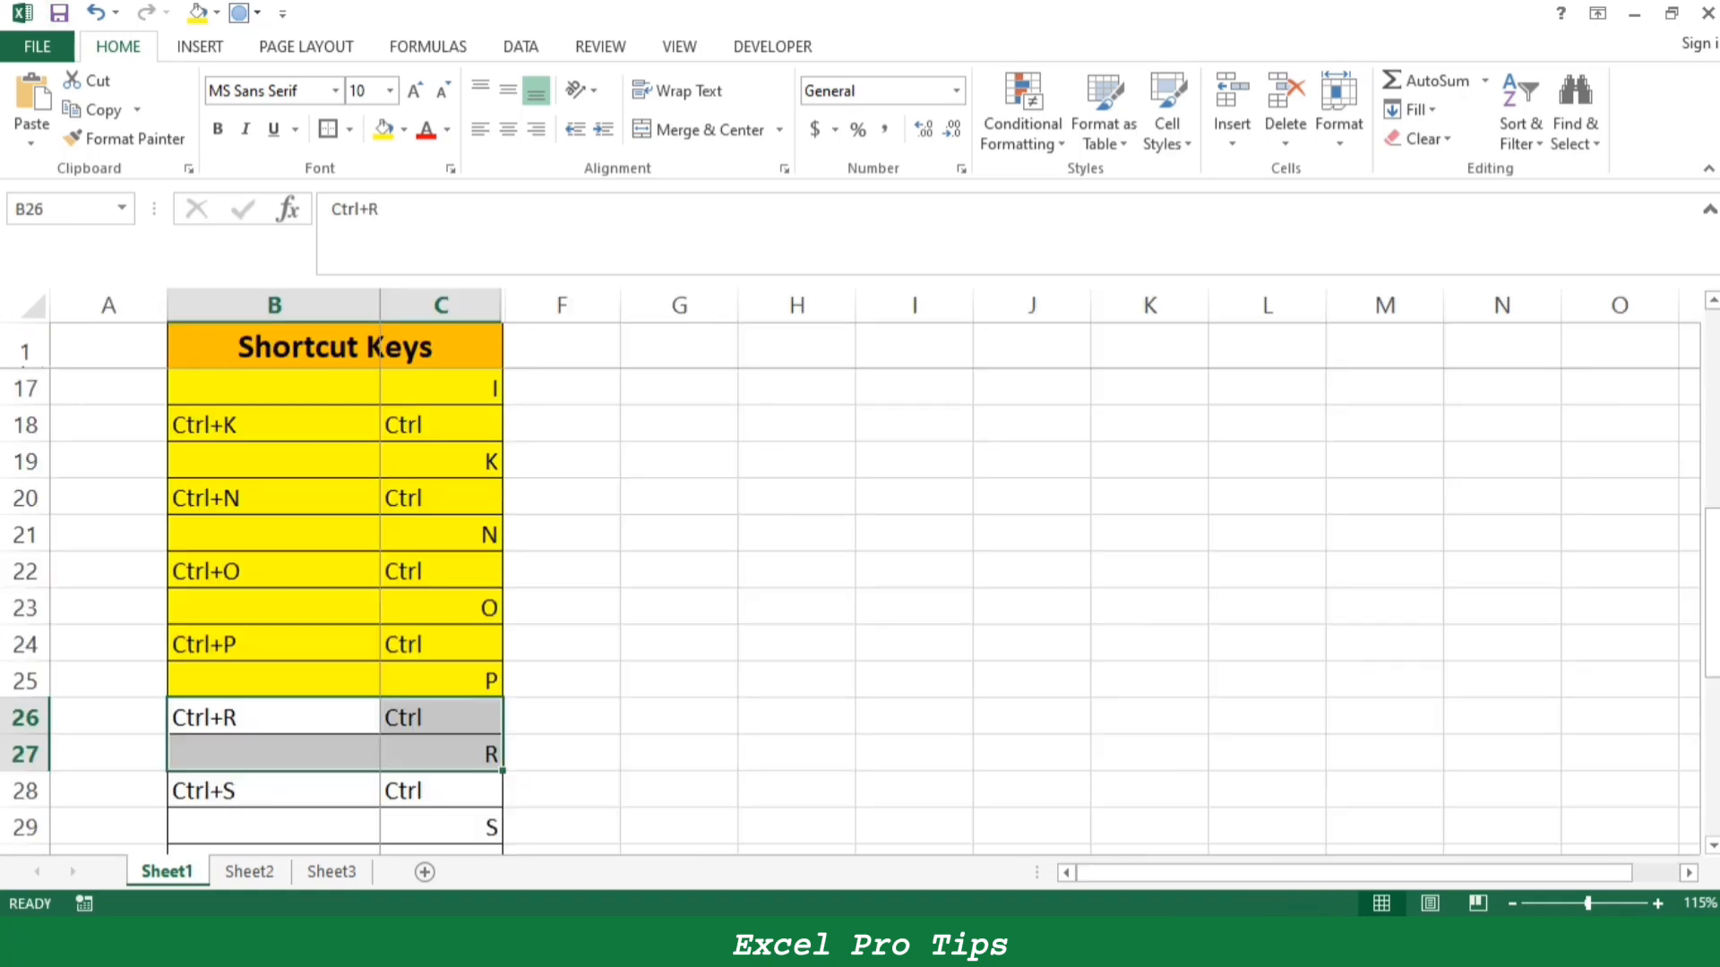
left_click(383, 130)
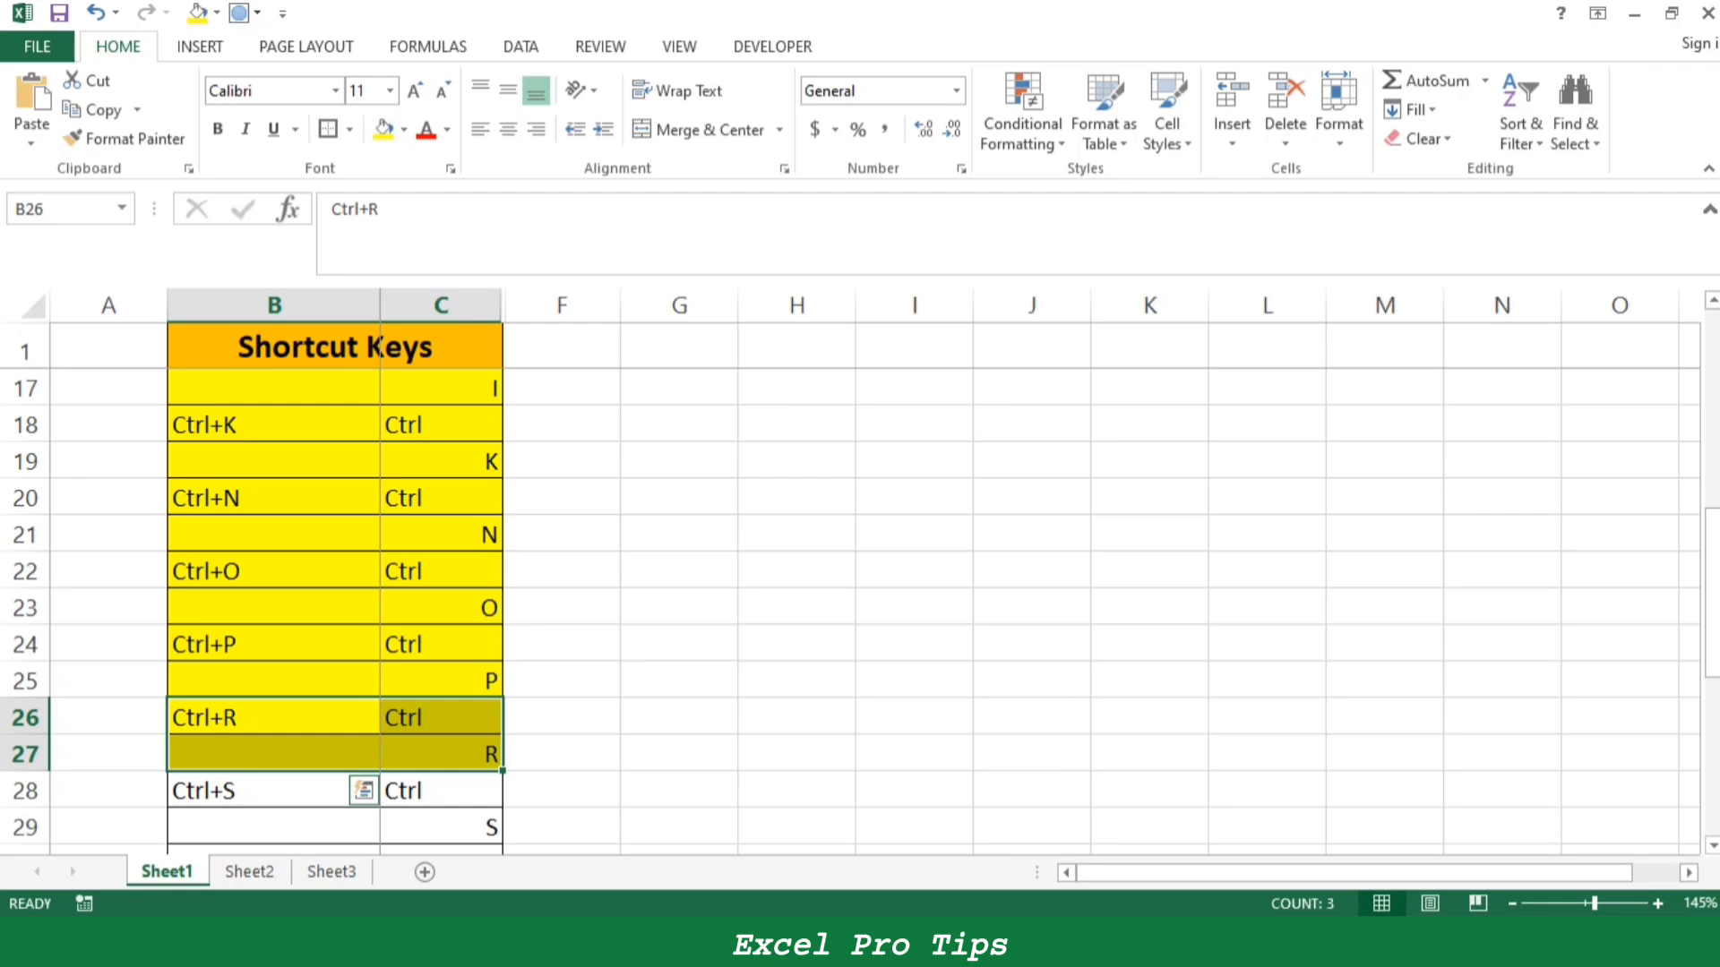
scroll(274, 681, "down", 1)
left_click_drag(274, 681, 491, 722)
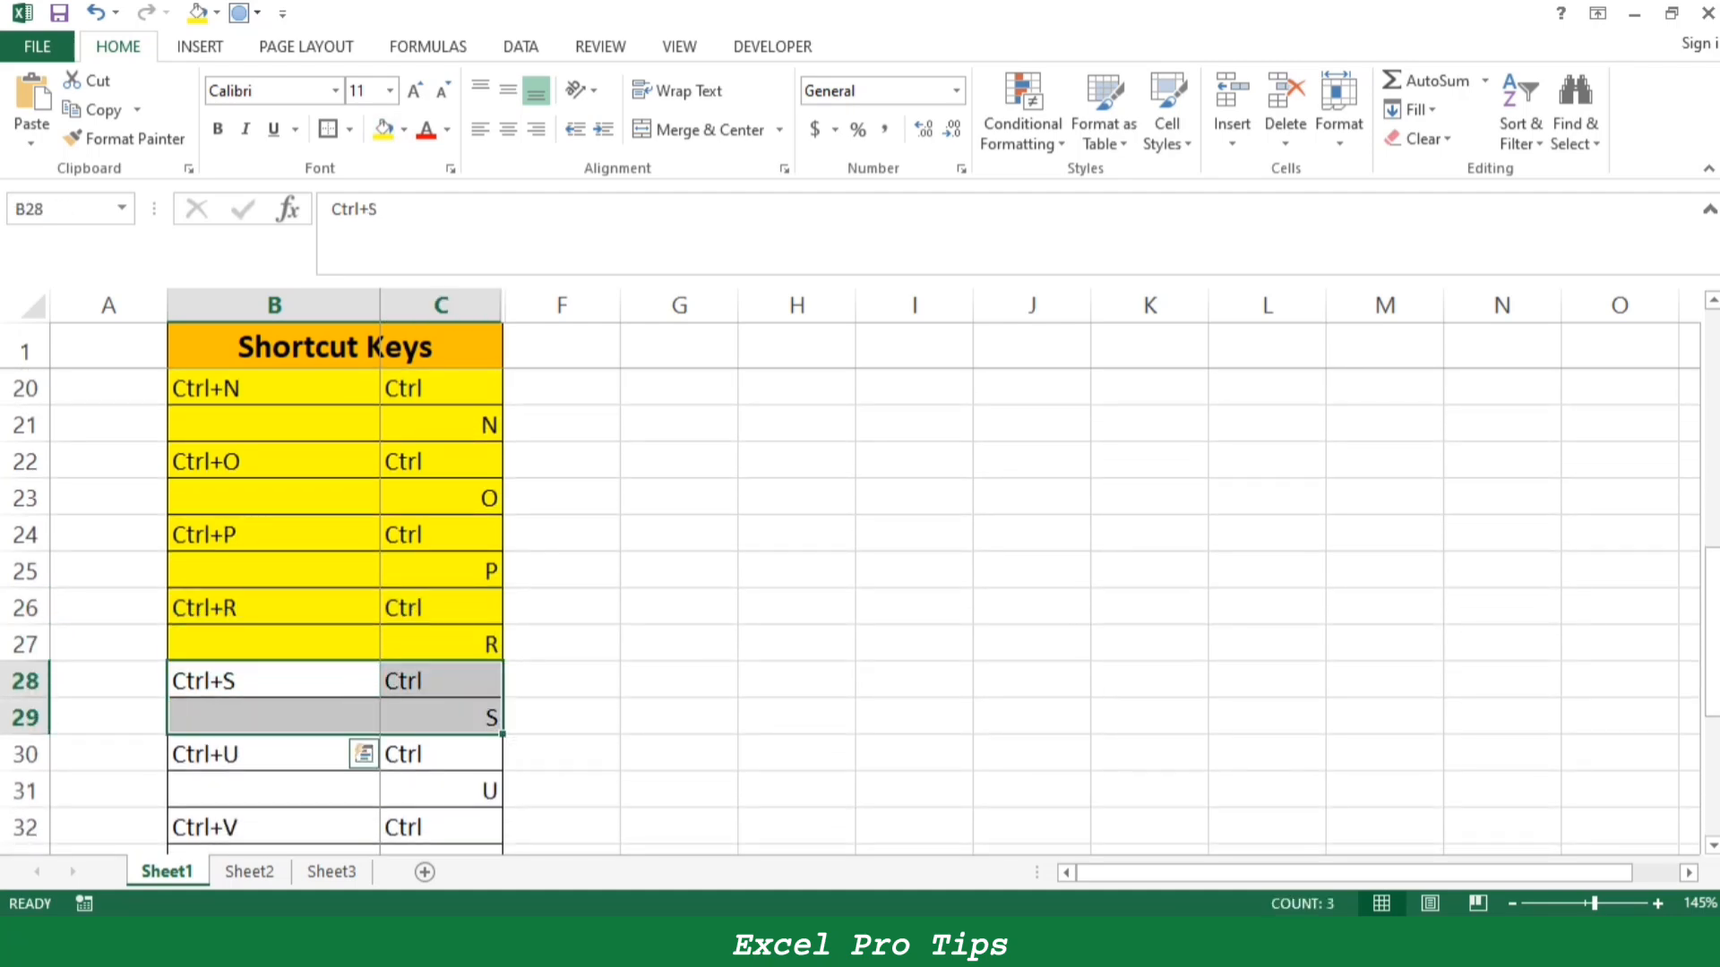
- Save the workbook as an Excel Workbook named "A TO Z Excel Shortcut"
key("ctrl+q")
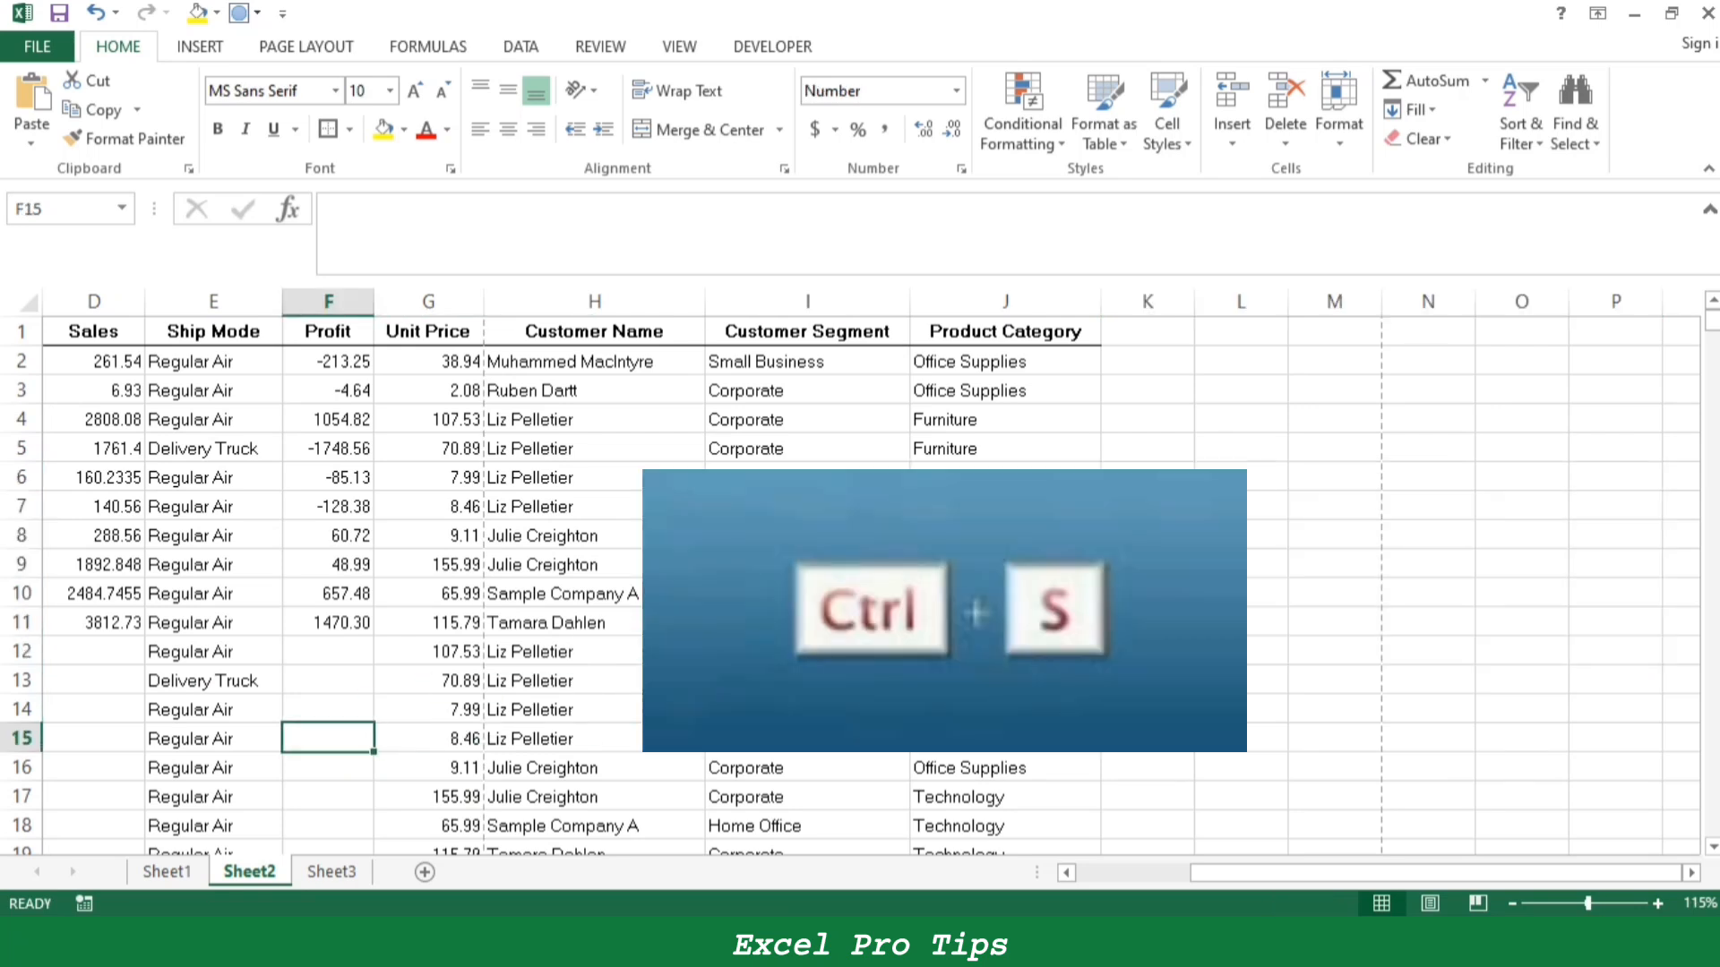
key("ctrl+s")
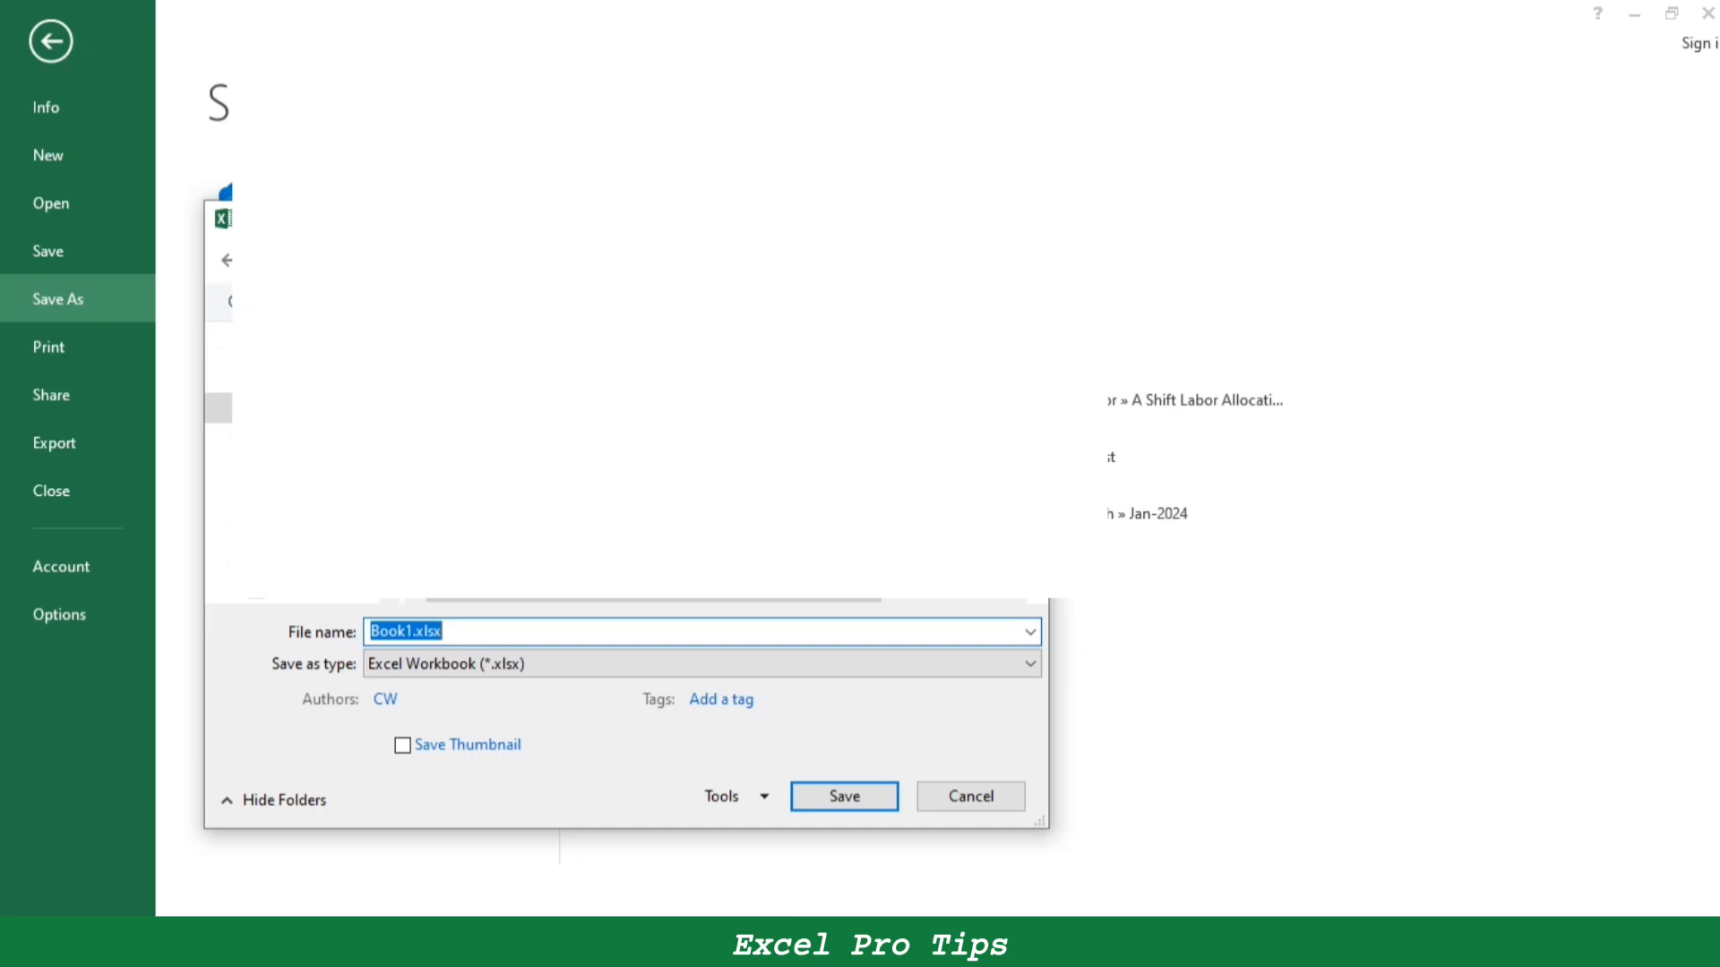
type("A TO Z Excel Shortcut Keys")
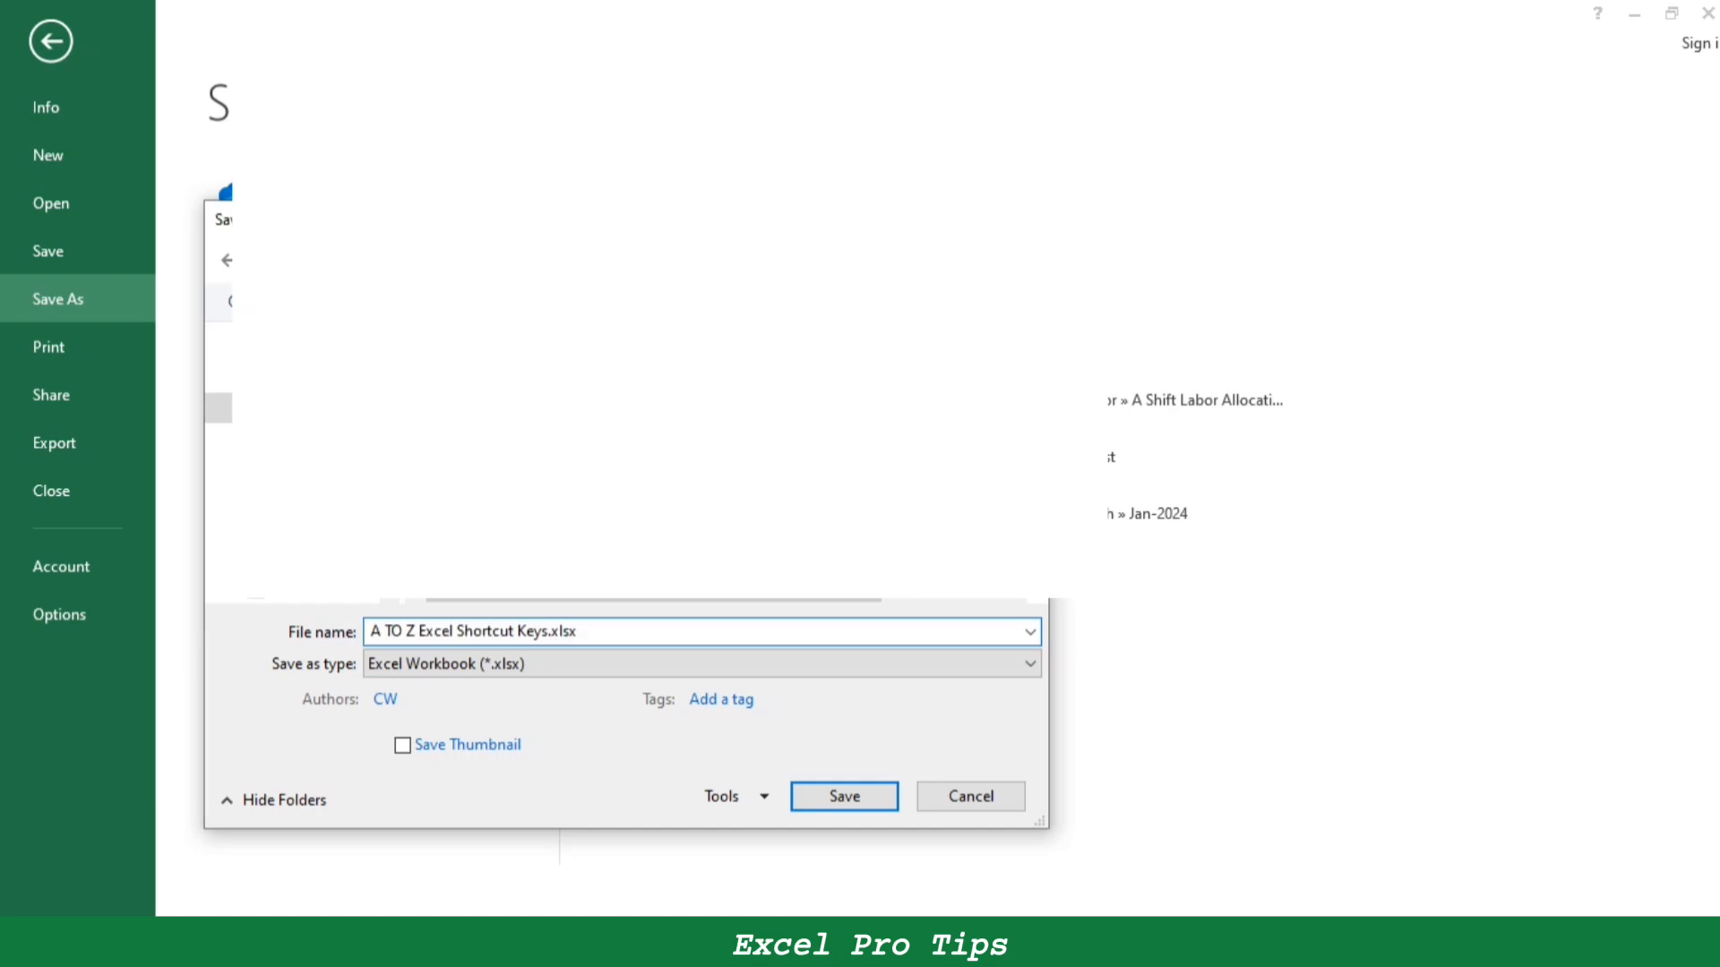
key("Return")
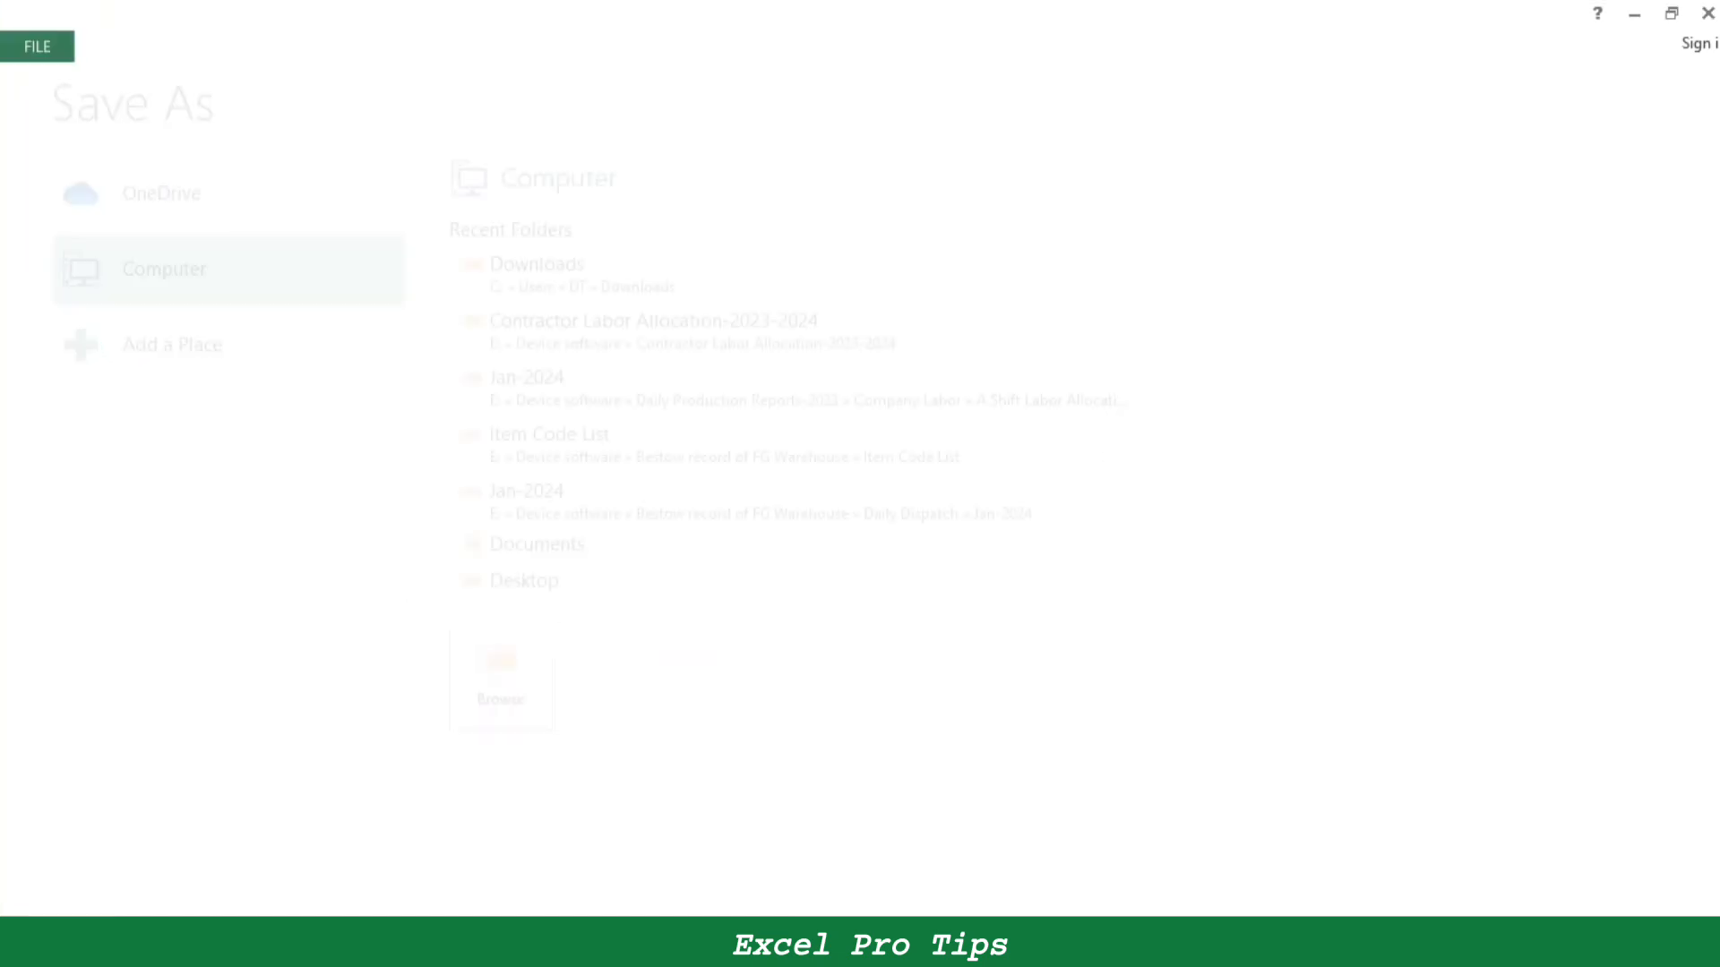
- Fill the Ctrl+S entry B28:C29 on Sheet1 yellow and select the Ctrl+U entry B30:C31
key("ctrl+Page_Up")
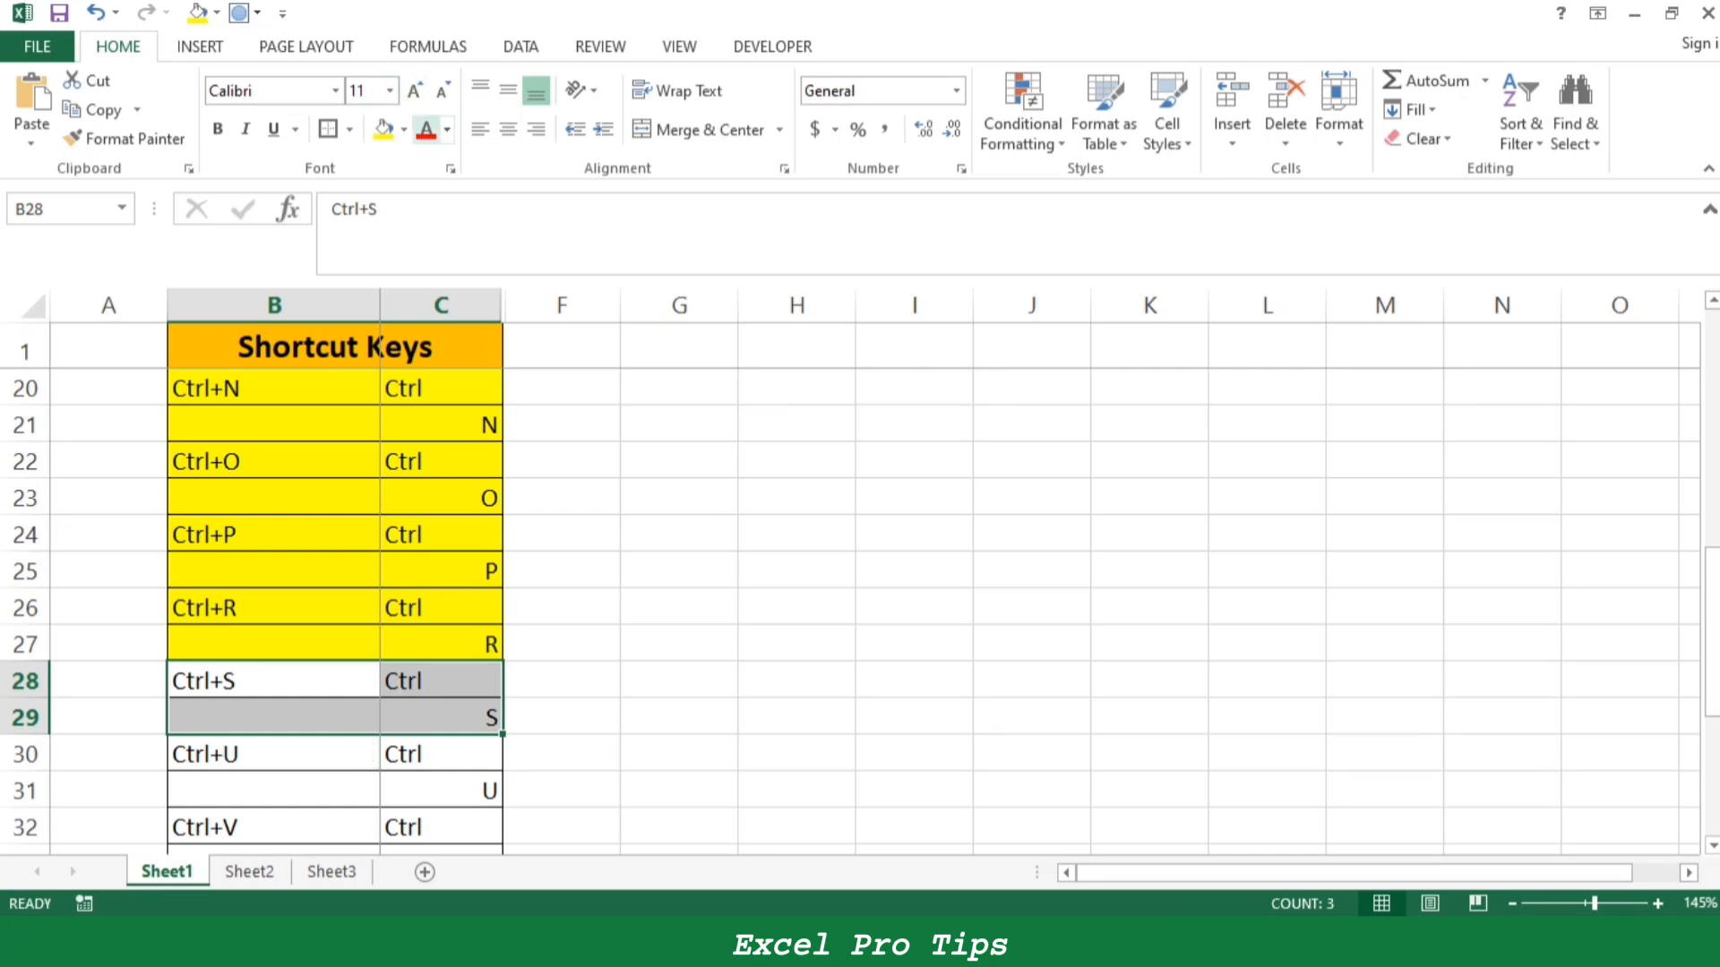
left_click(383, 128)
left_click(273, 754)
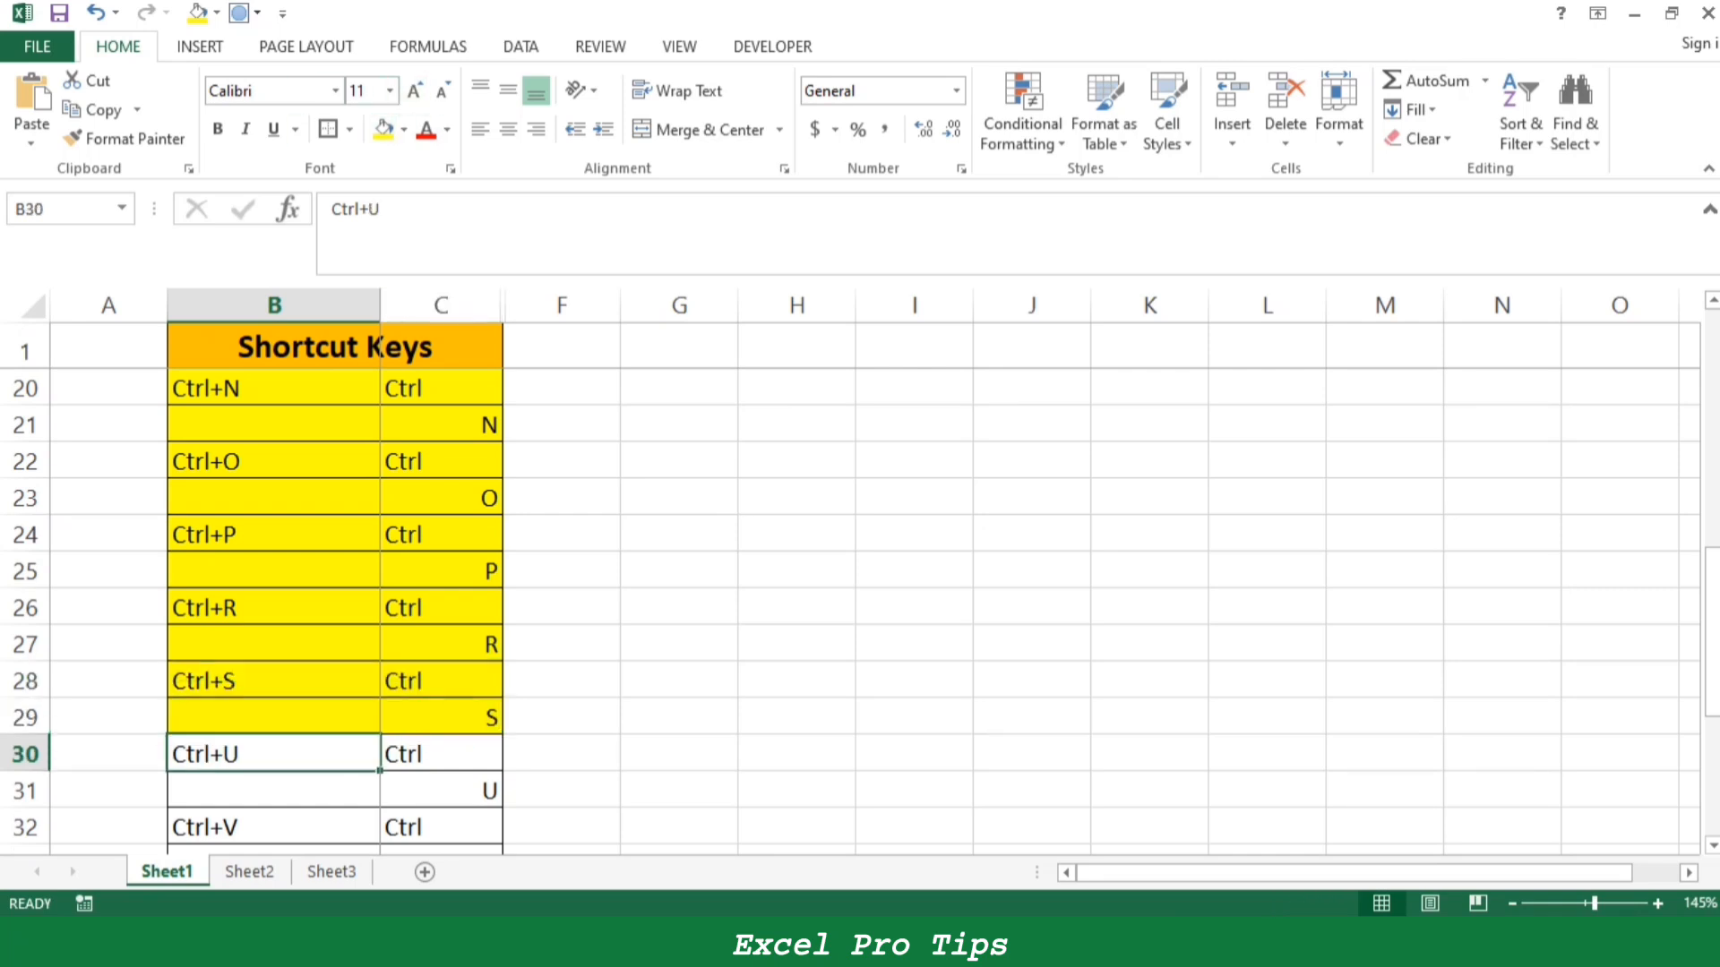
key("shift+Down")
key("shift+Right")
- Underline the order record in A5:J5 on Sheet2 and undo the underline
key("ctrl+Page_Down")
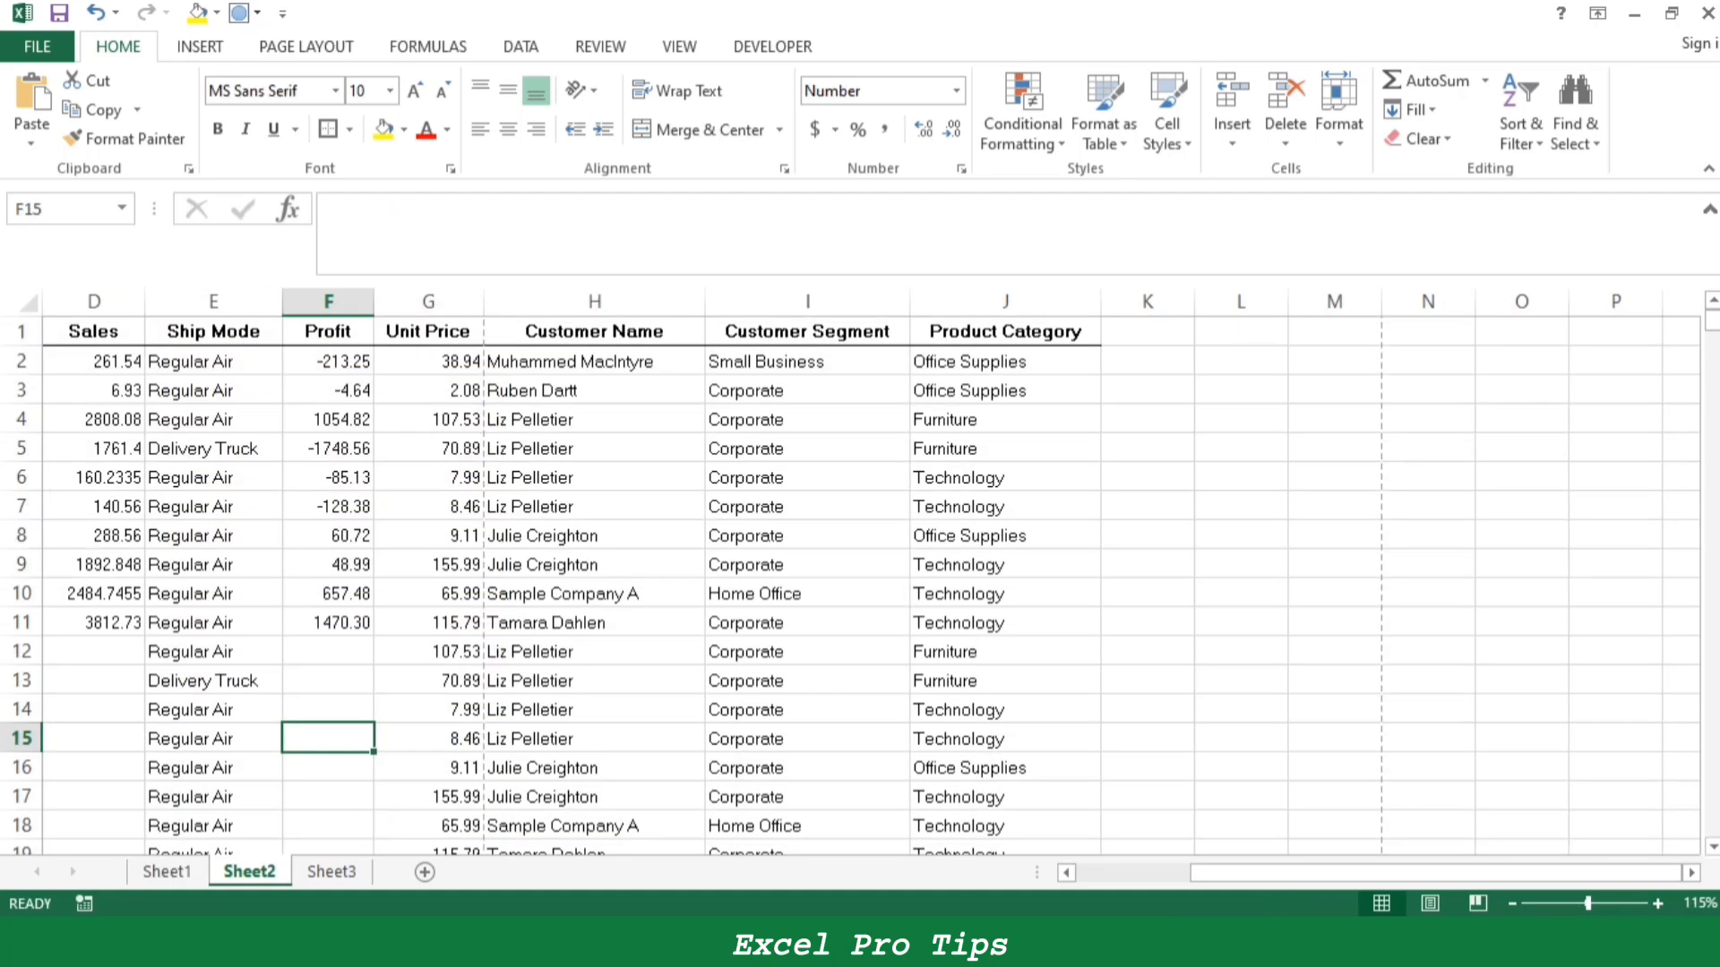
scroll(871, 585, "left", 3)
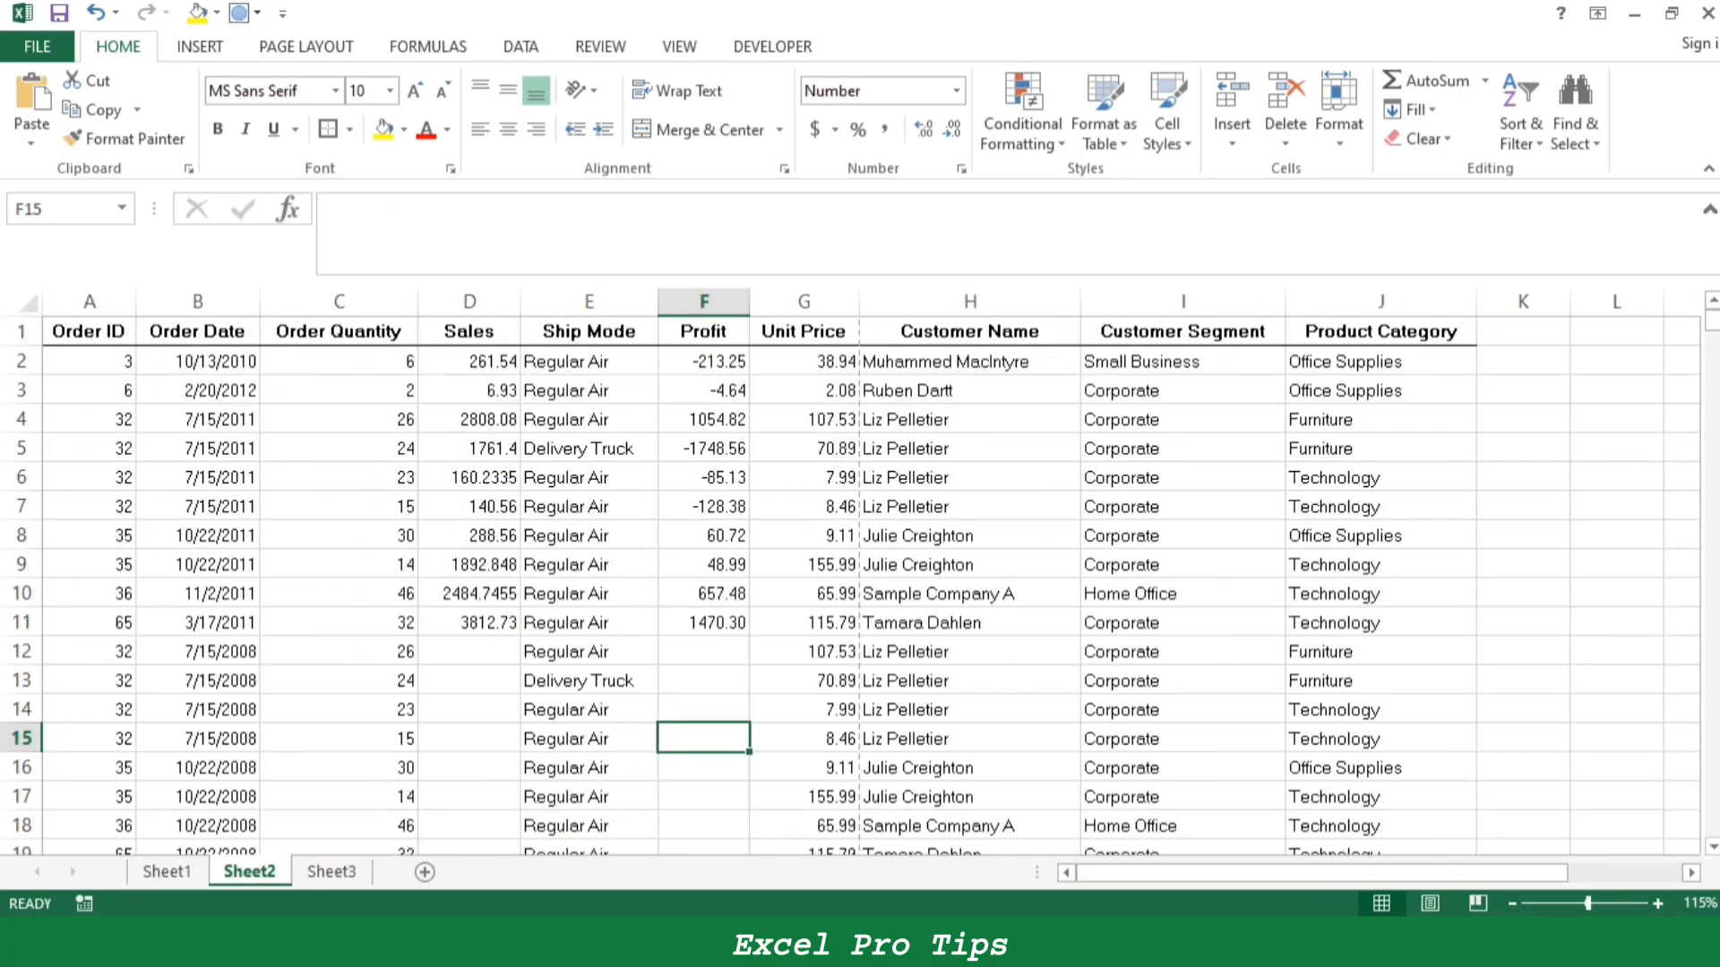
left_click_drag(197, 448, 1380, 448)
left_click_drag(90, 448, 1304, 481)
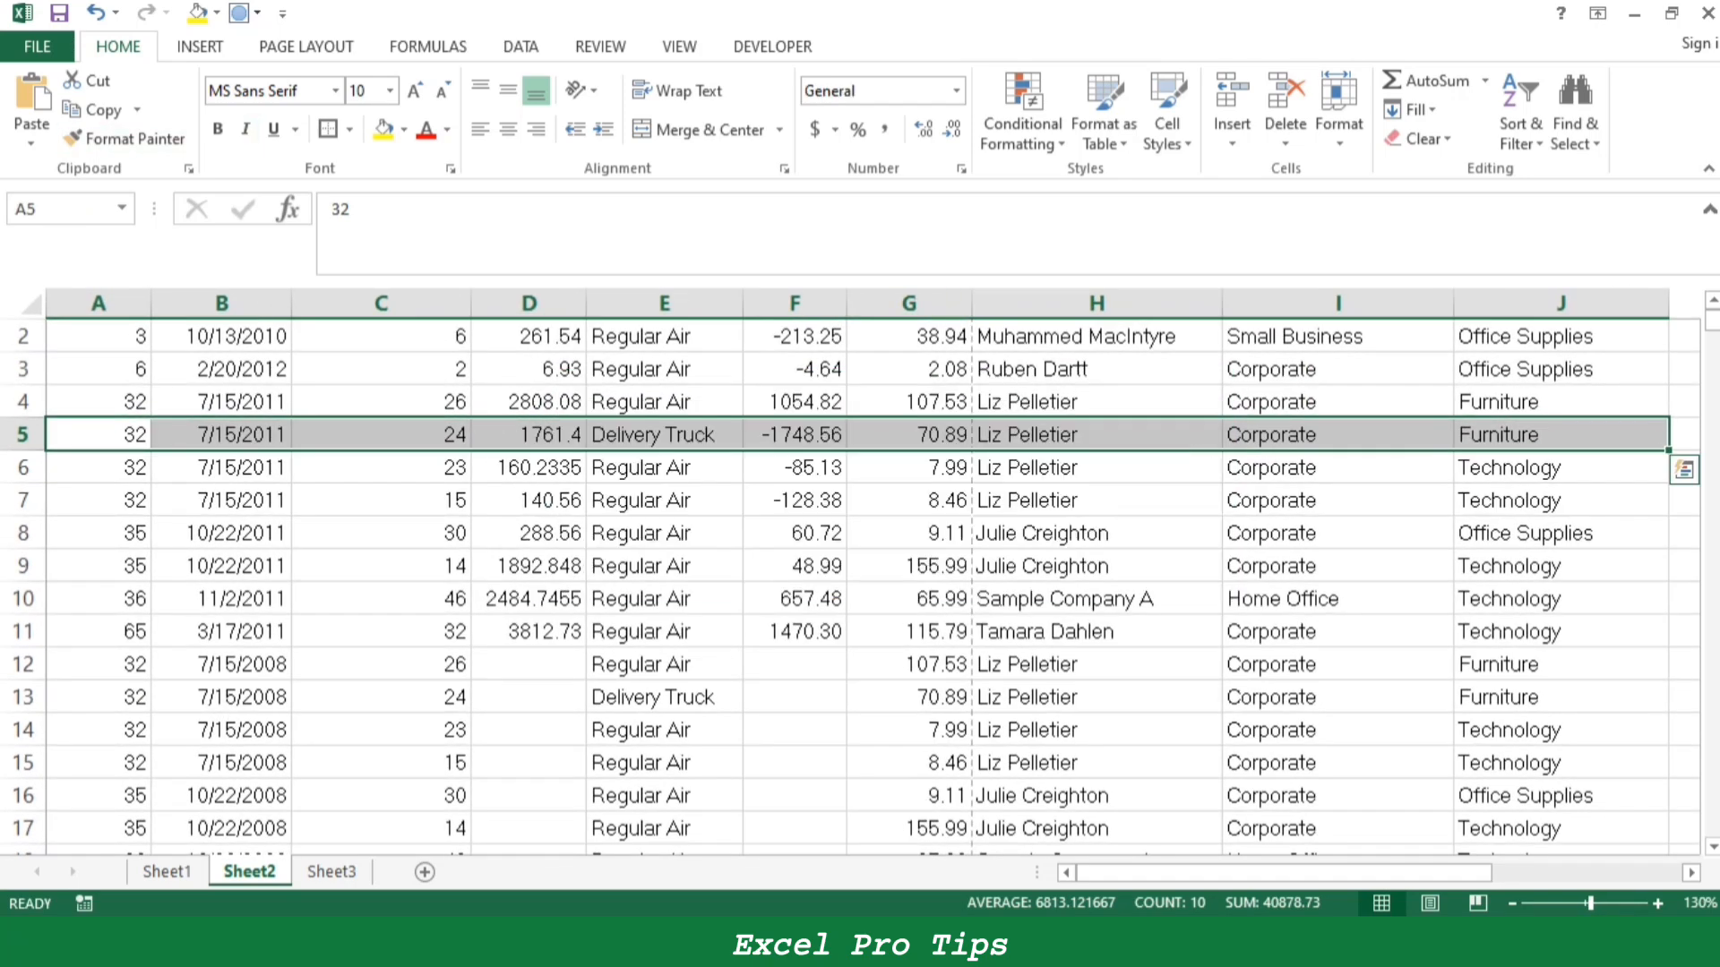
key("ctrl+u")
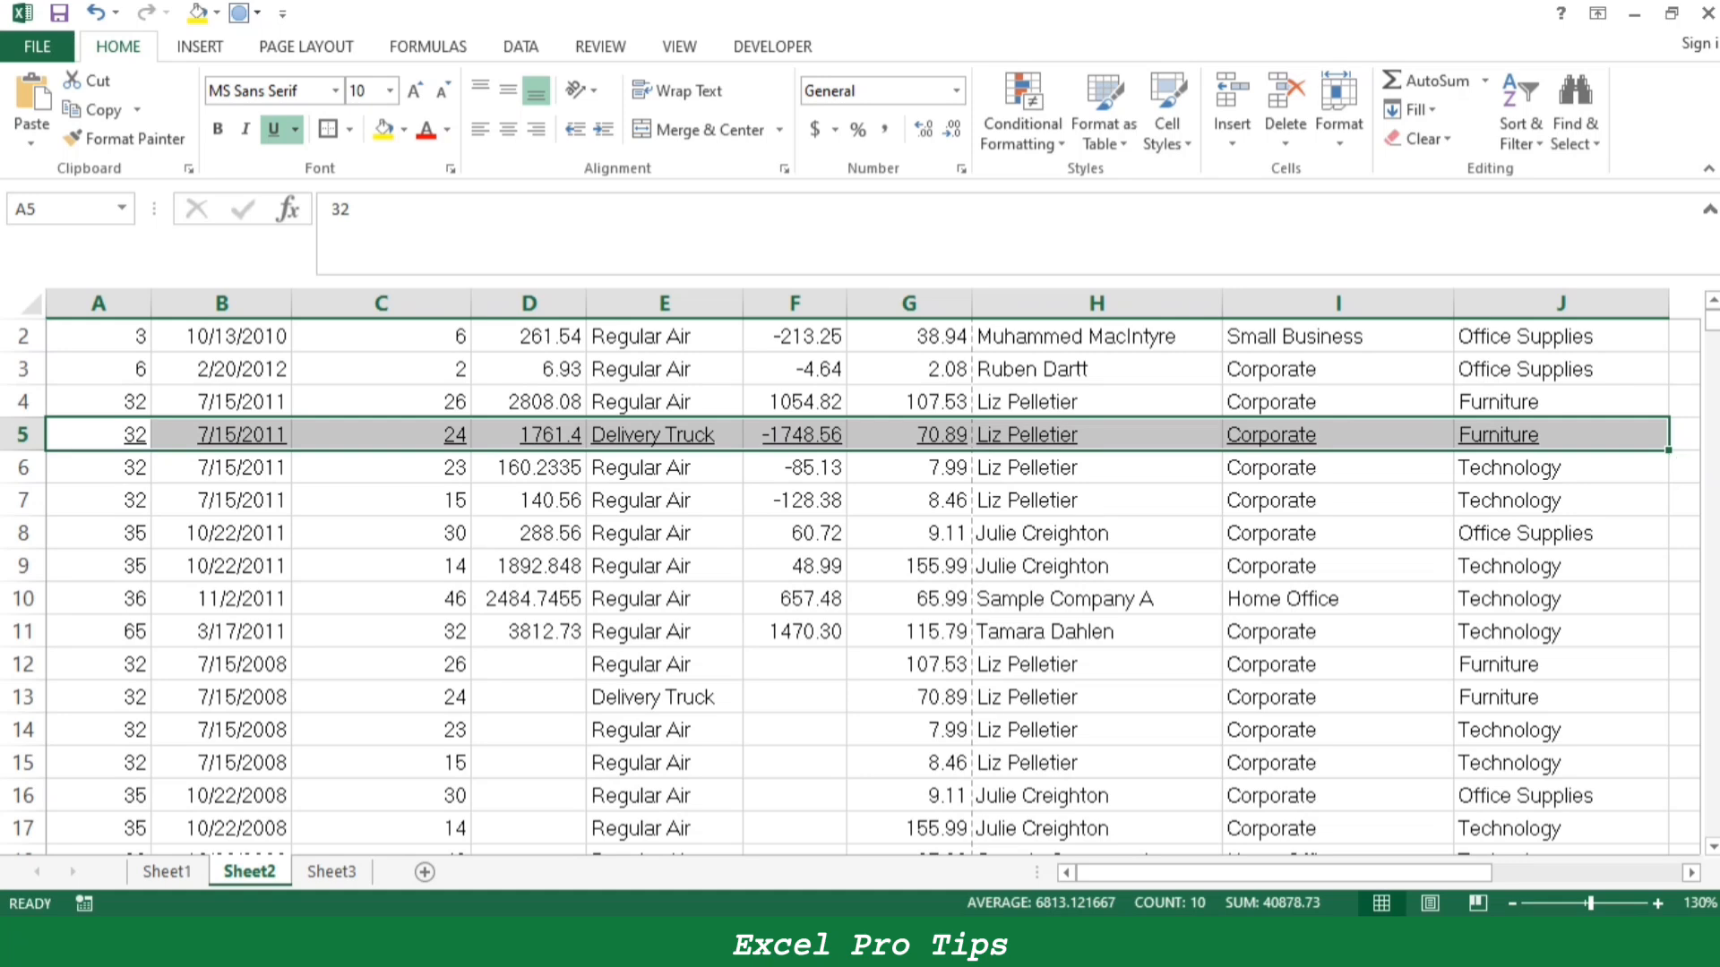
left_click(529, 566)
key("ctrl+z")
left_click(528, 533)
scroll(528, 533, "up", 1)
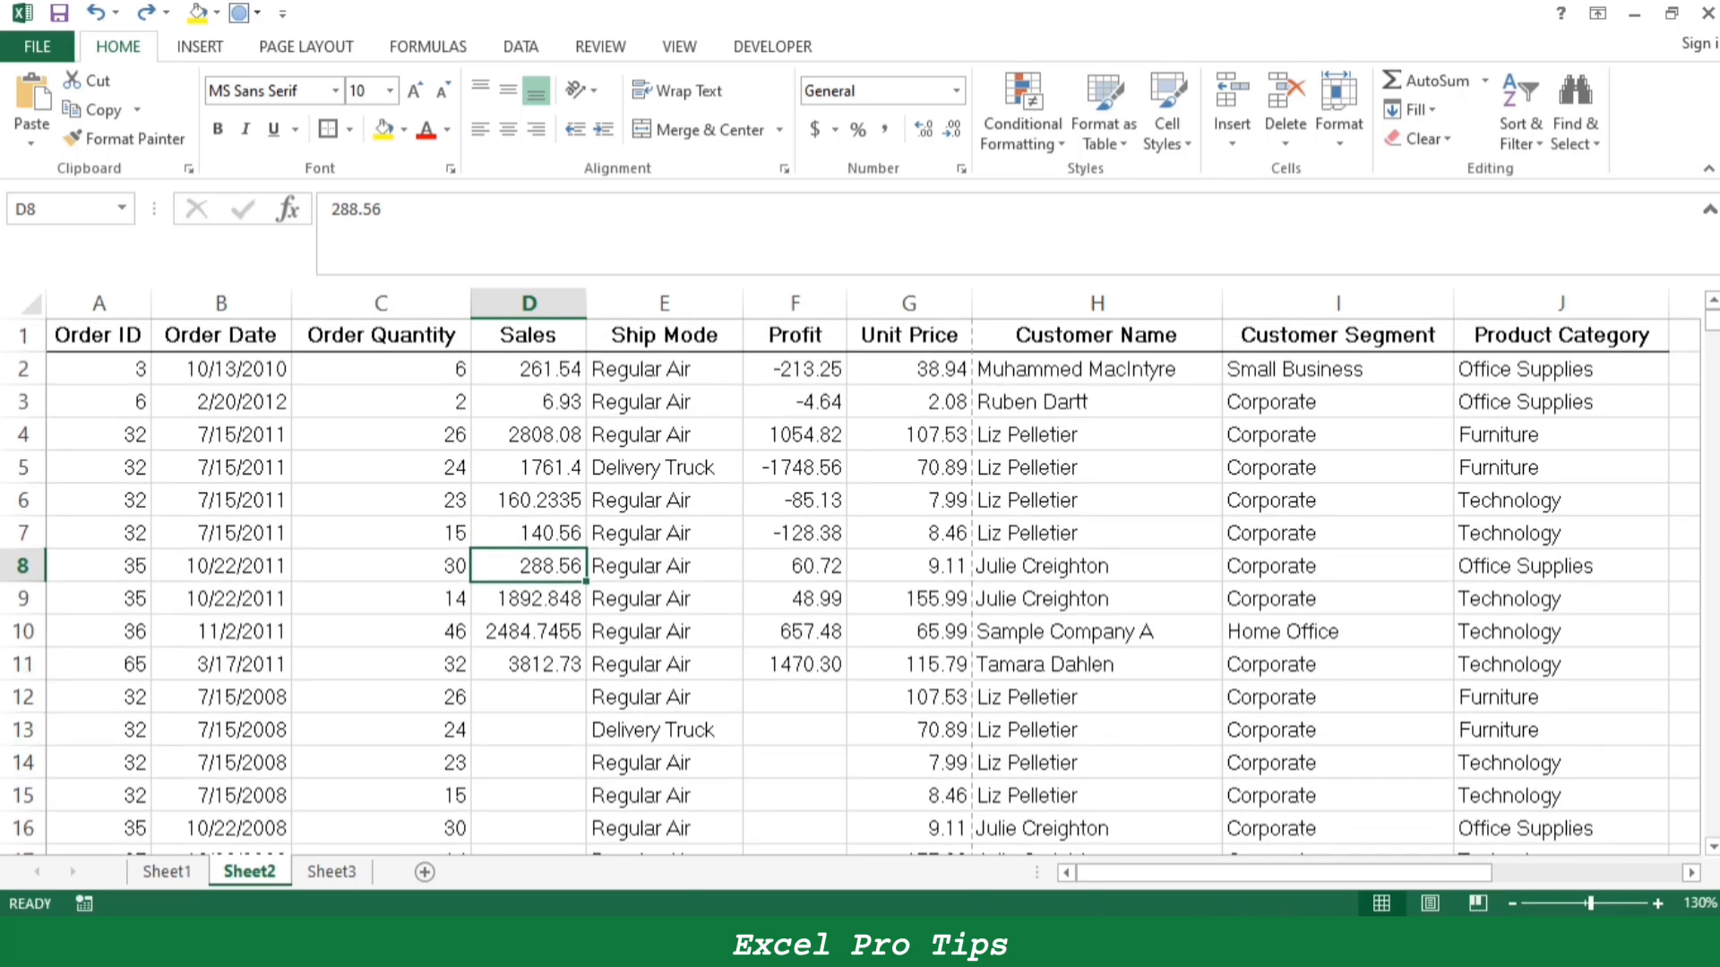
- Fill the Ctrl+U entry B30:C31 on Sheet1 yellow and select the Ctrl+V entry B32:C33
key("ctrl+Page_Up")
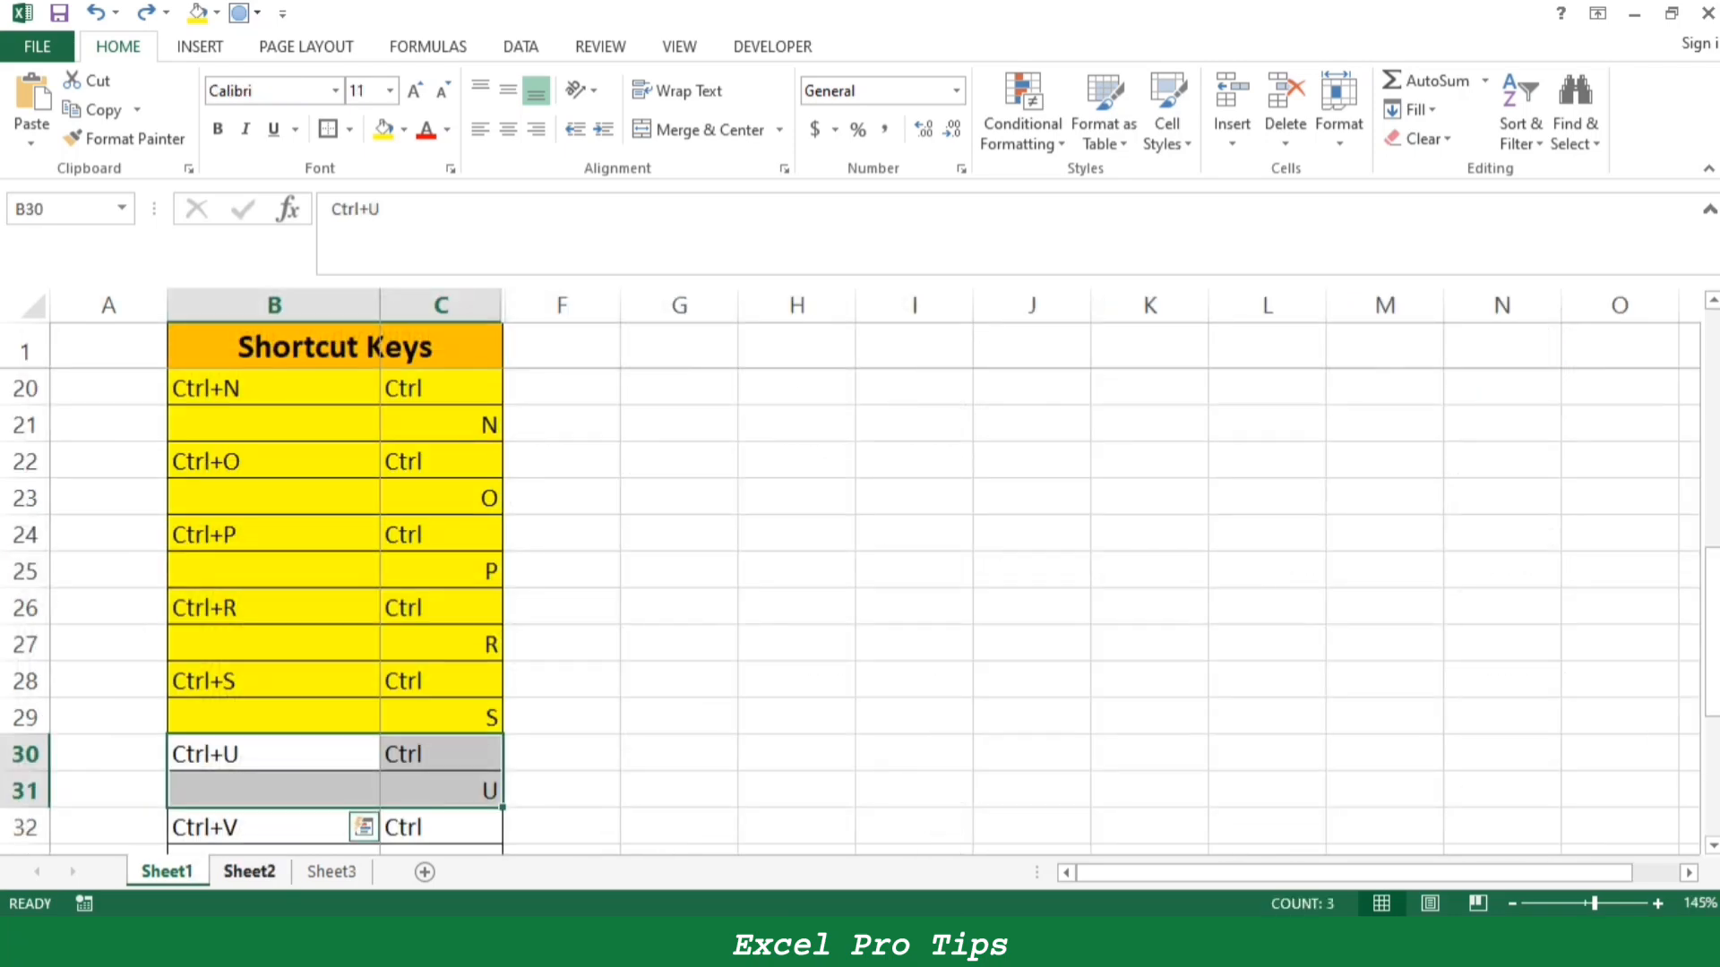
key("ctrl+Page_Down")
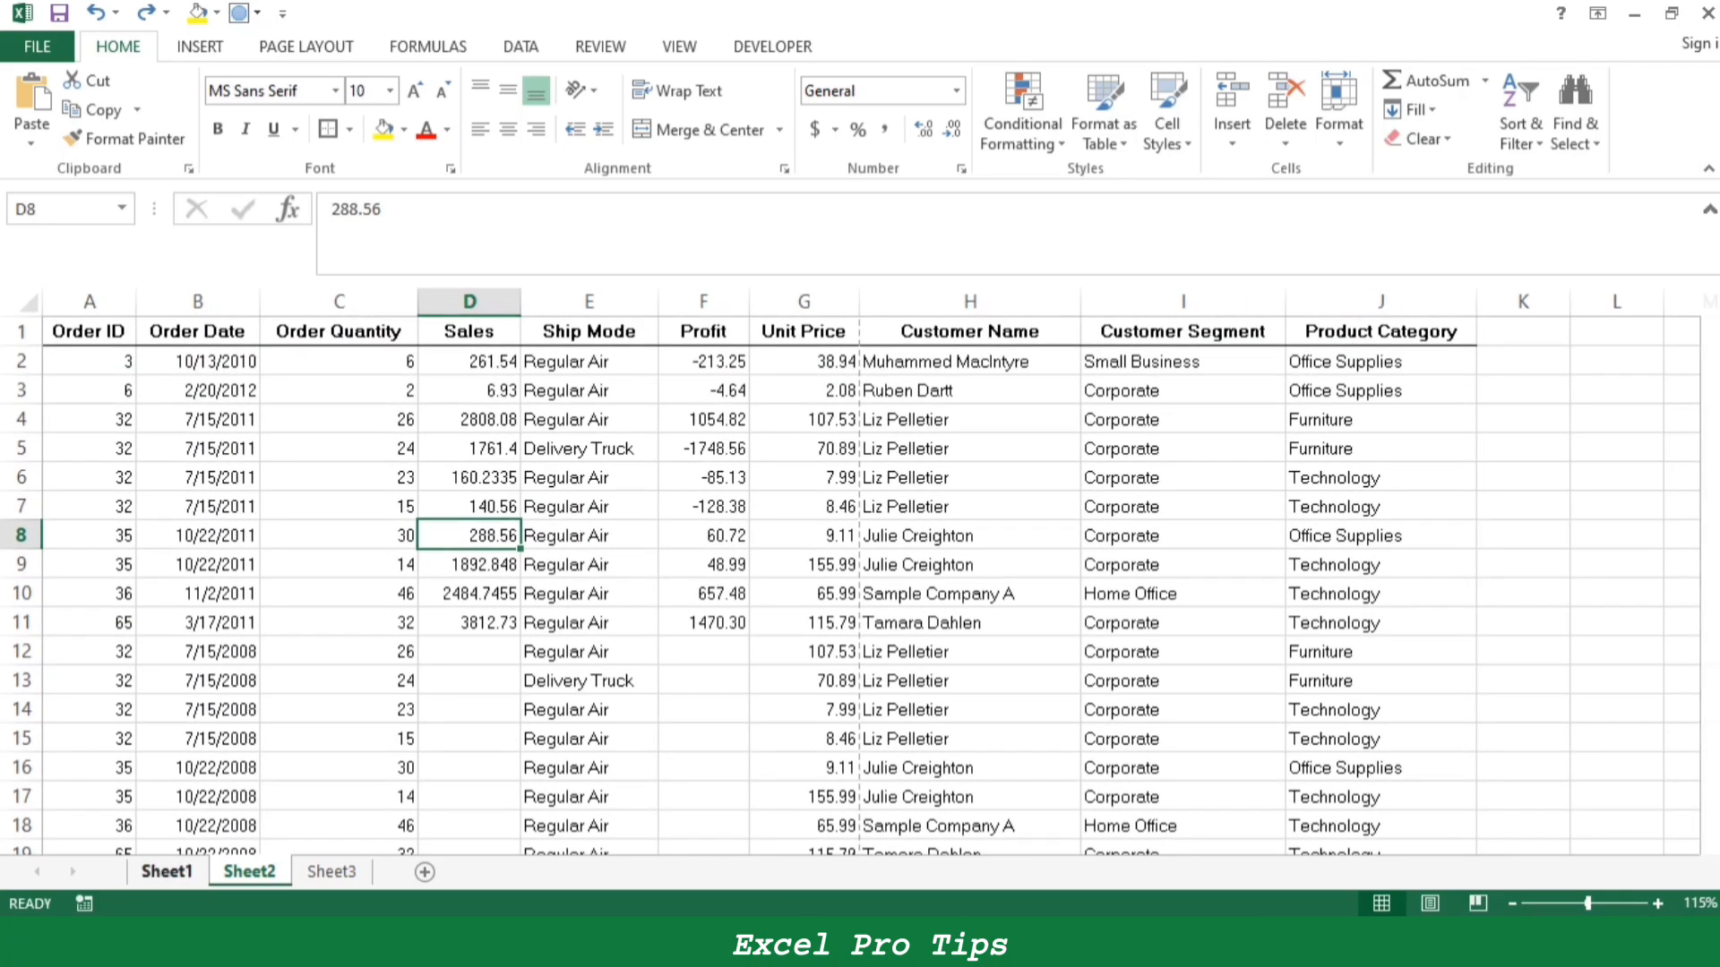
key("ctrl+Page_Up")
left_click(383, 130)
scroll(287, 698, "down", 1)
left_click_drag(287, 719, 439, 752)
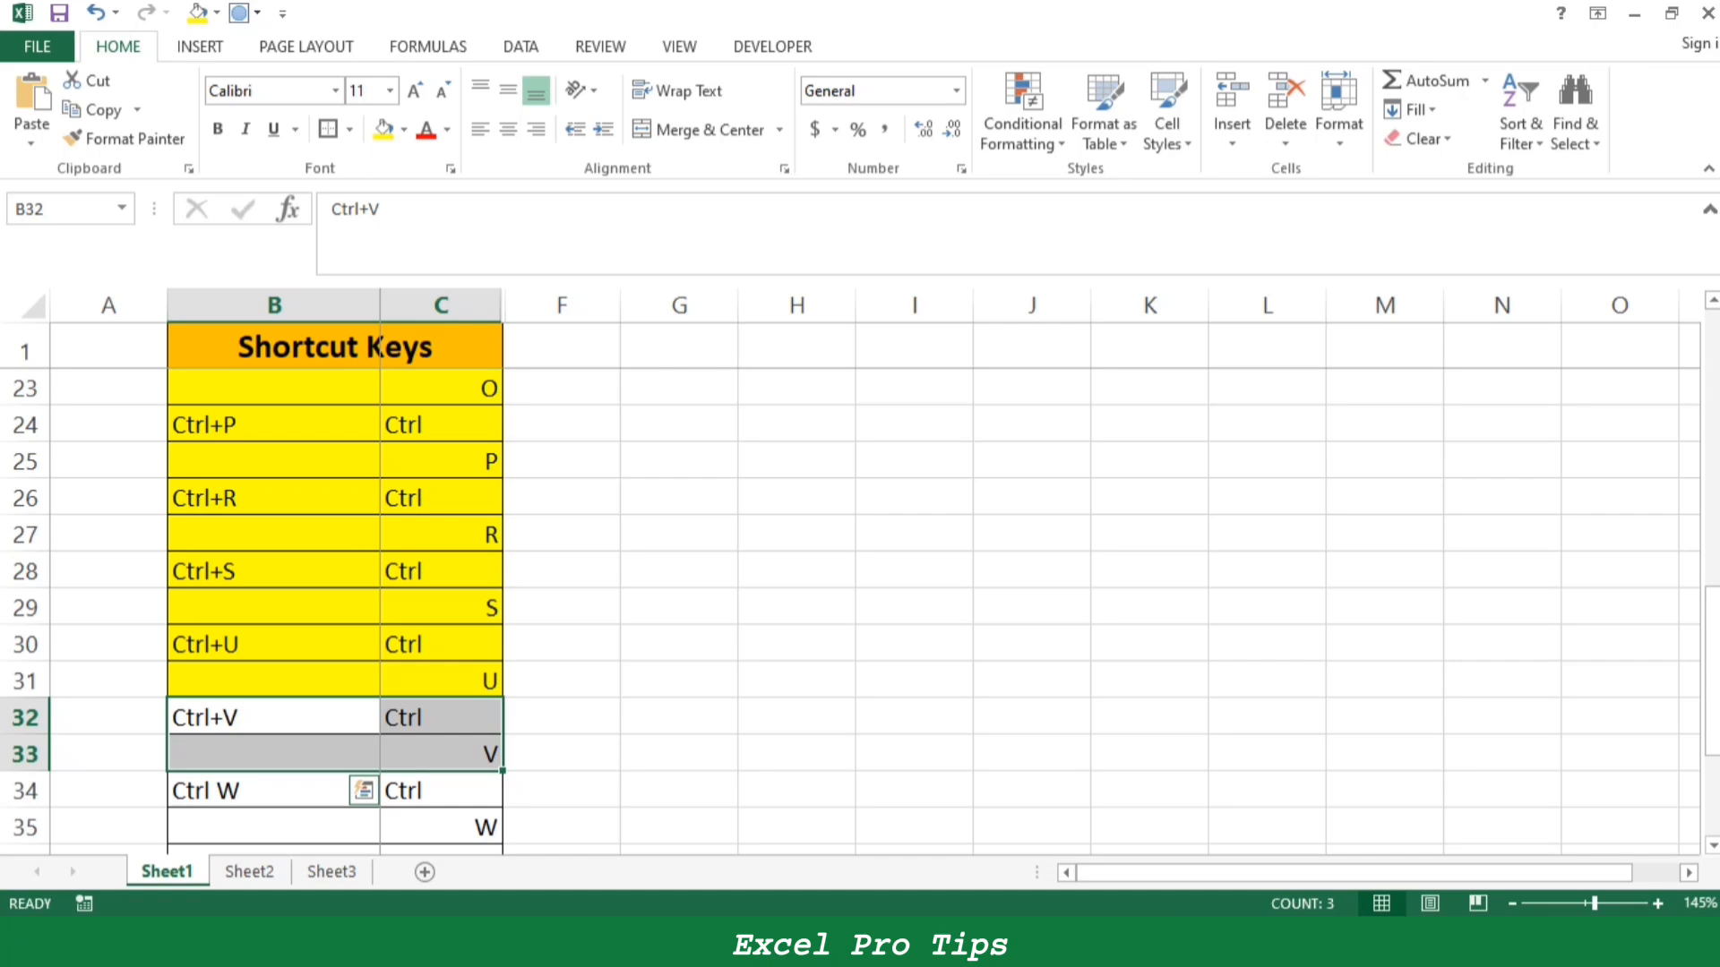
- Copy the order data B5:F10 on Sheet2, paste it at L5 and undo the paste
key("ctrl+Page_Down")
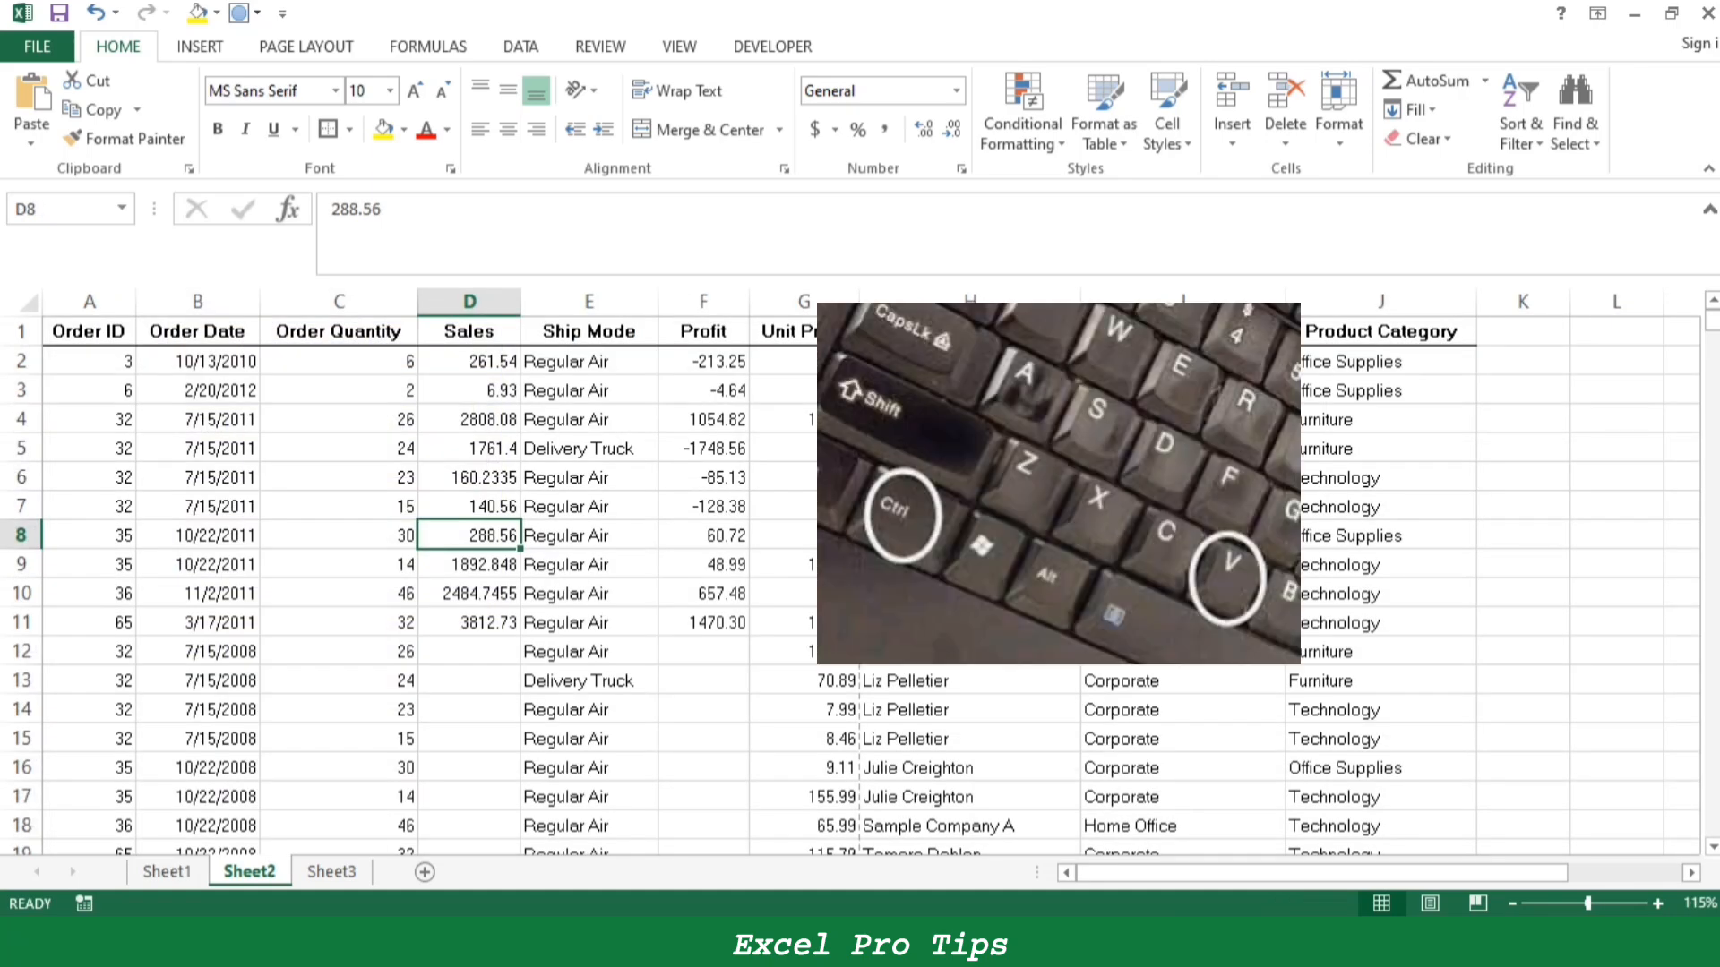
key("Right")
key("Up")
key("Up")
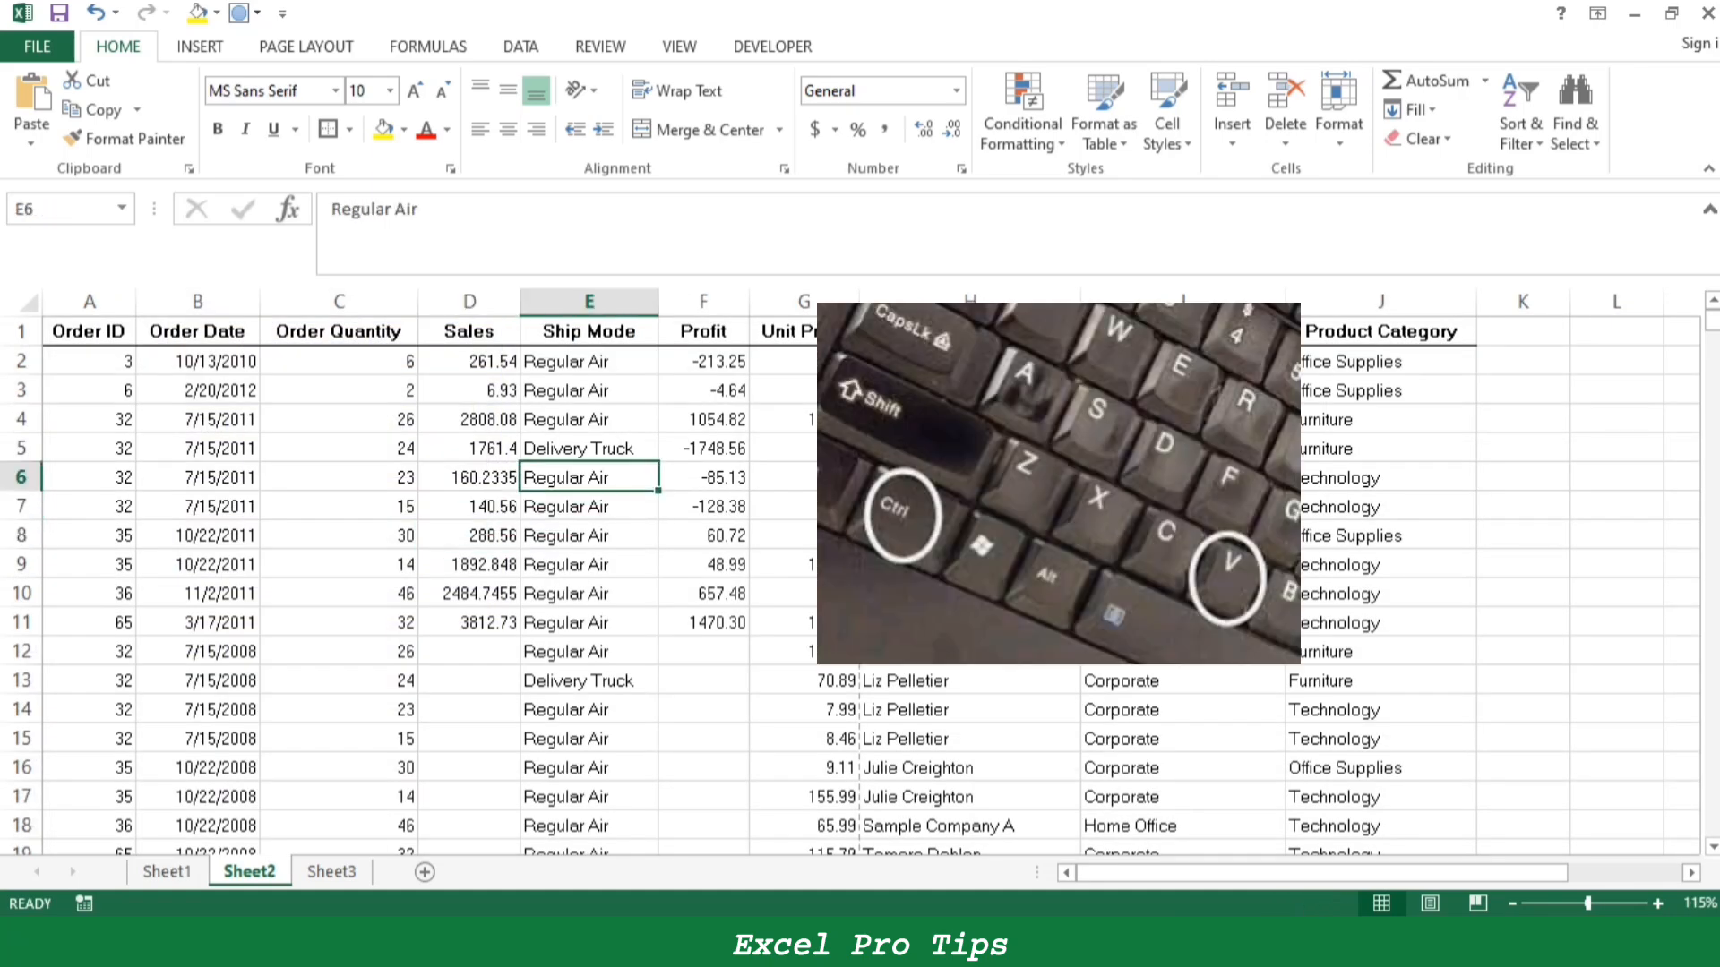
key("Home")
key("shift+Up")
left_click_drag(198, 449, 703, 594)
key("ctrl+c")
left_click_drag(1357, 873, 1470, 872)
left_click(1242, 448)
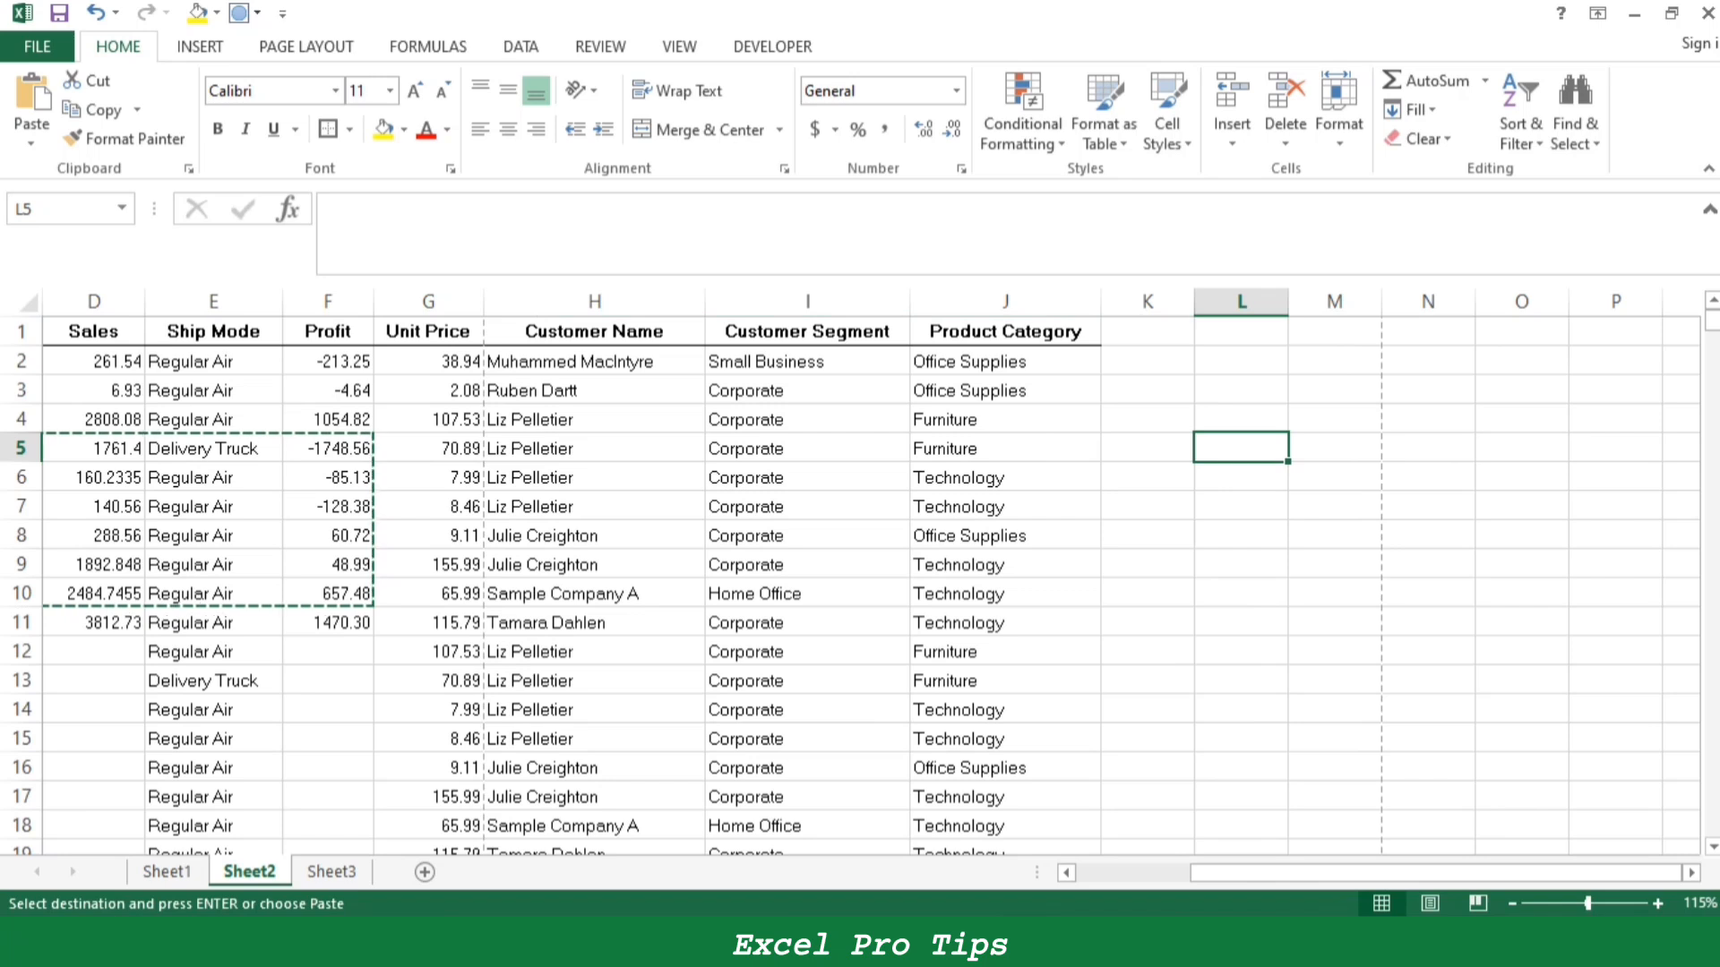
key("ctrl+v")
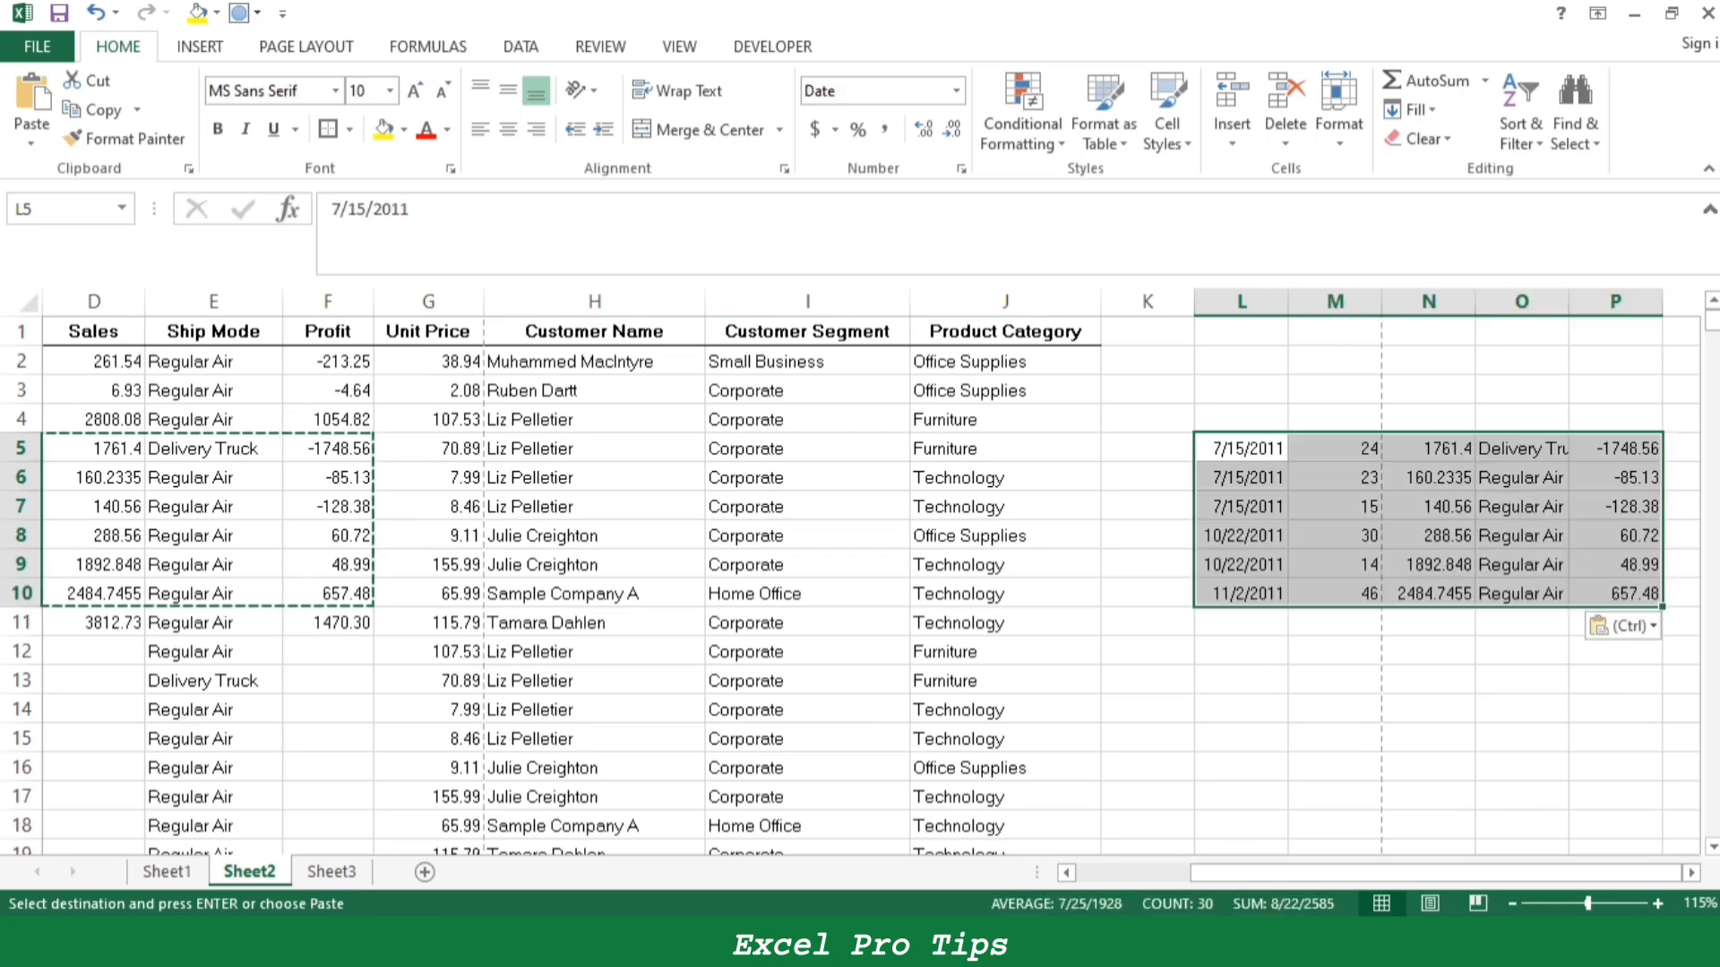
key("ctrl+z")
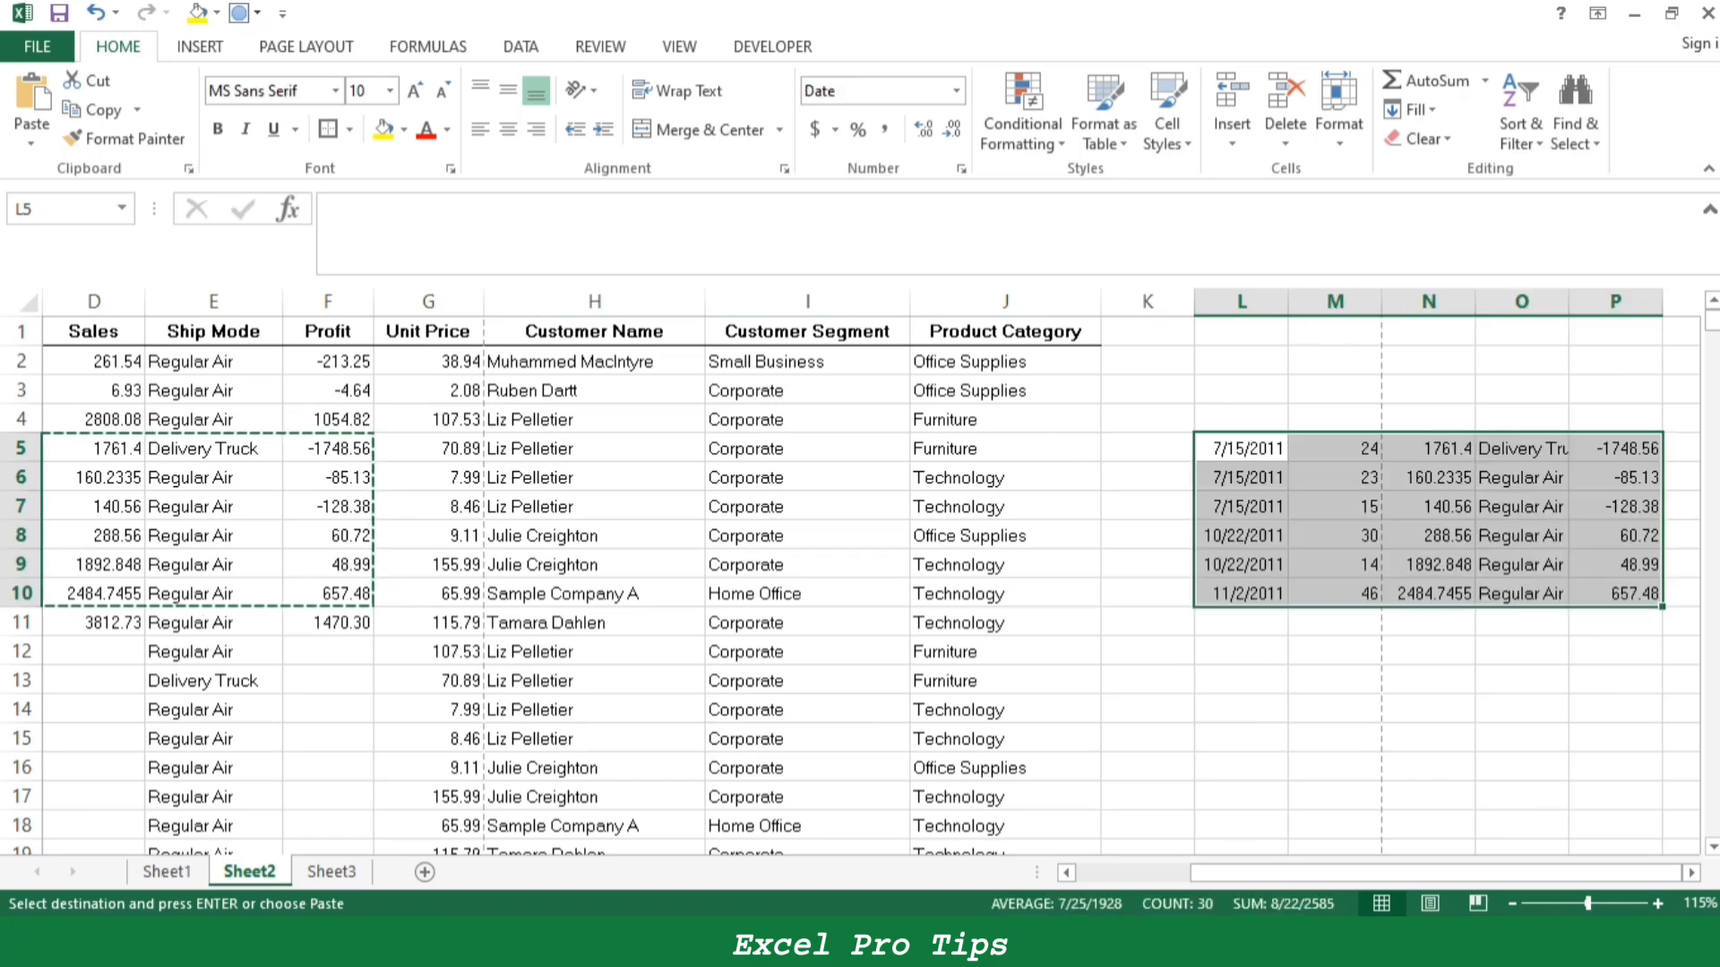
- Copy the Customer Name and Customer Segment cells H6:I12 and paste them at L9
left_click_drag(594, 477, 807, 652)
key("ctrl+c")
left_click(1242, 566)
key("ctrl+v")
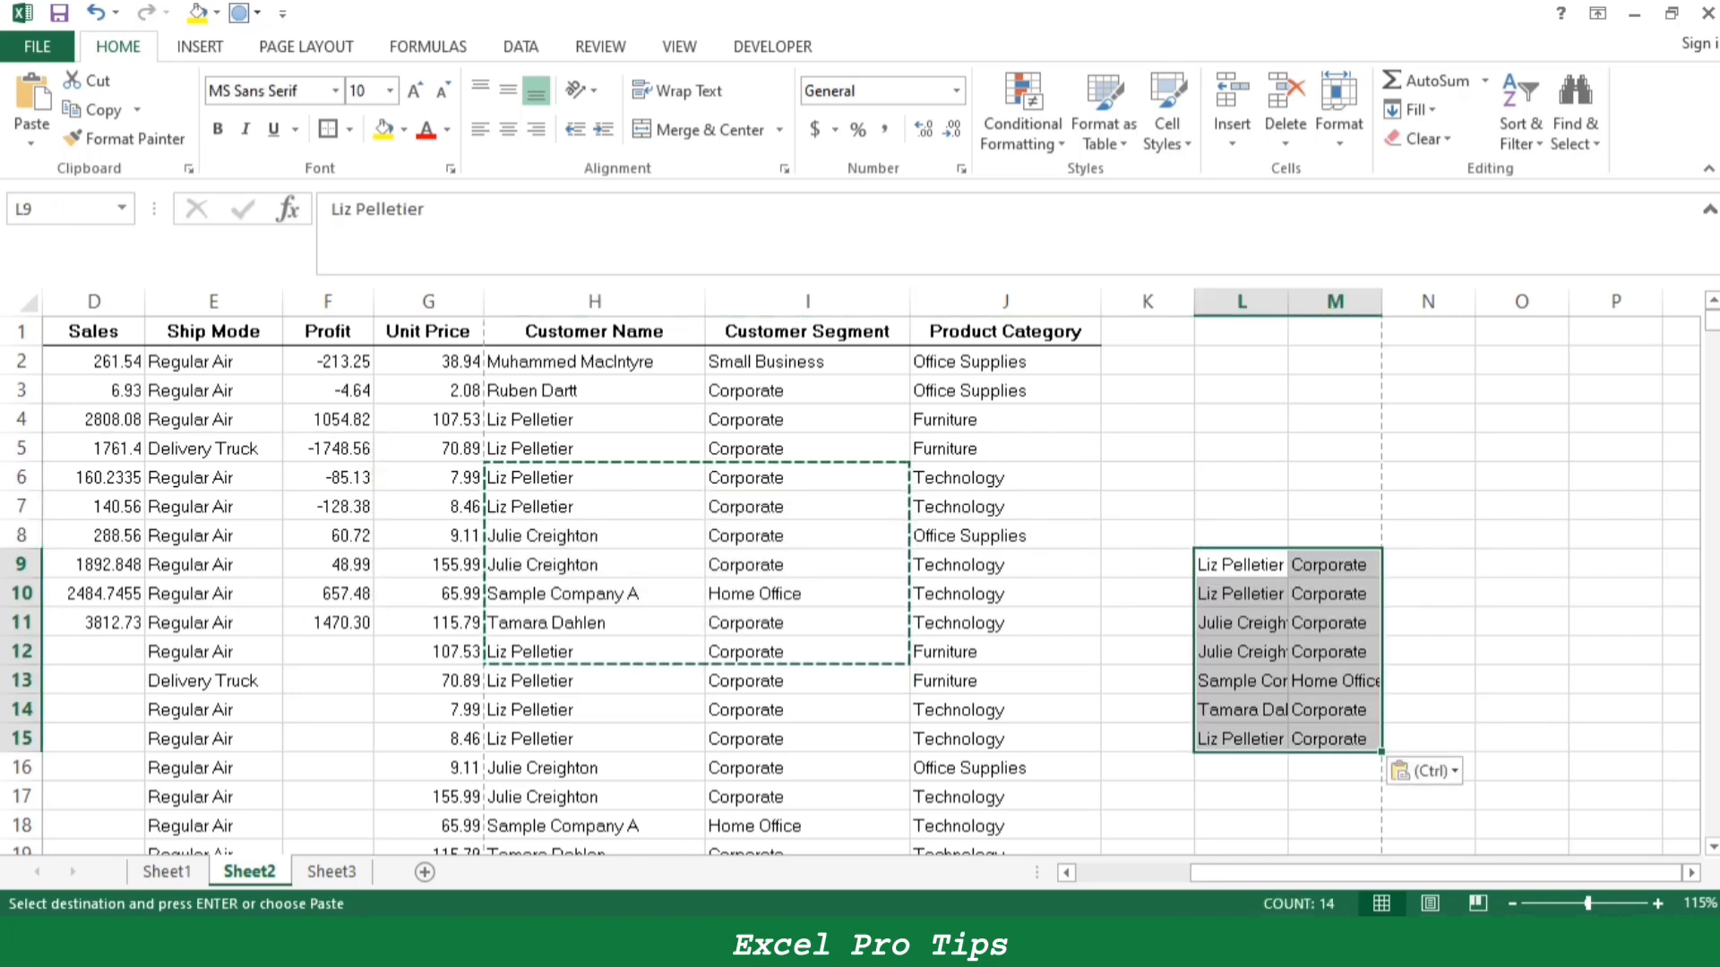
- Delete columns L and M containing the pasted cells
left_click_drag(1241, 302, 1325, 304)
right_click(1326, 304)
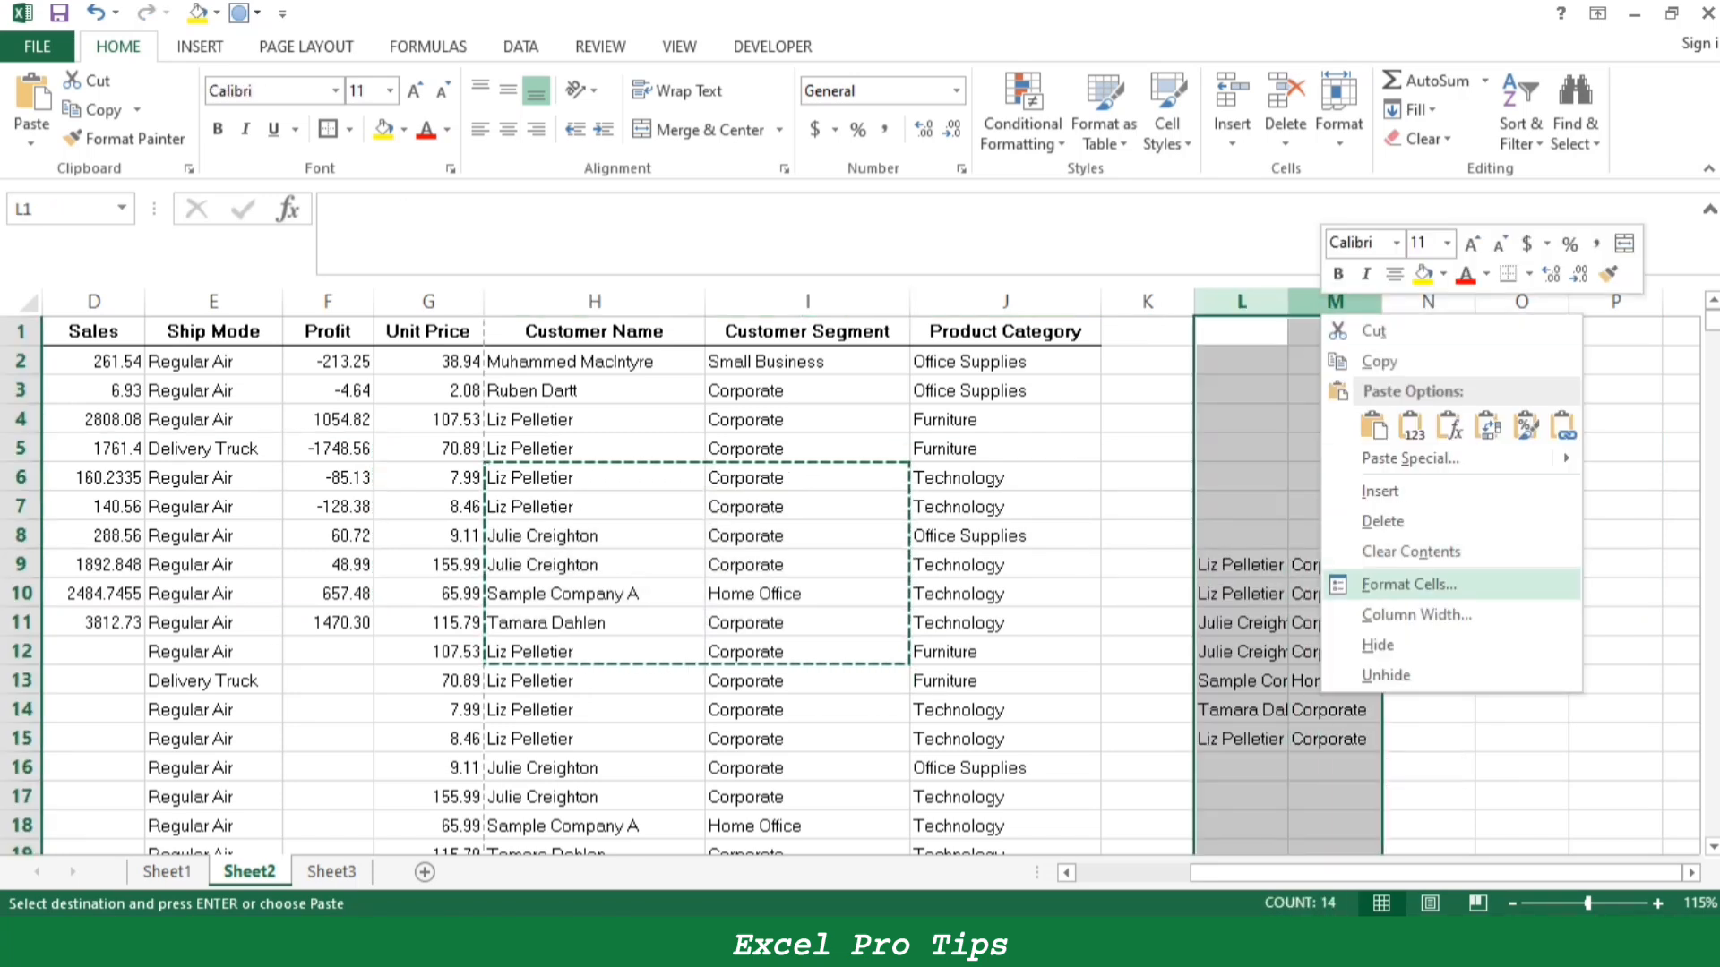
left_click(1382, 521)
left_click(1241, 506)
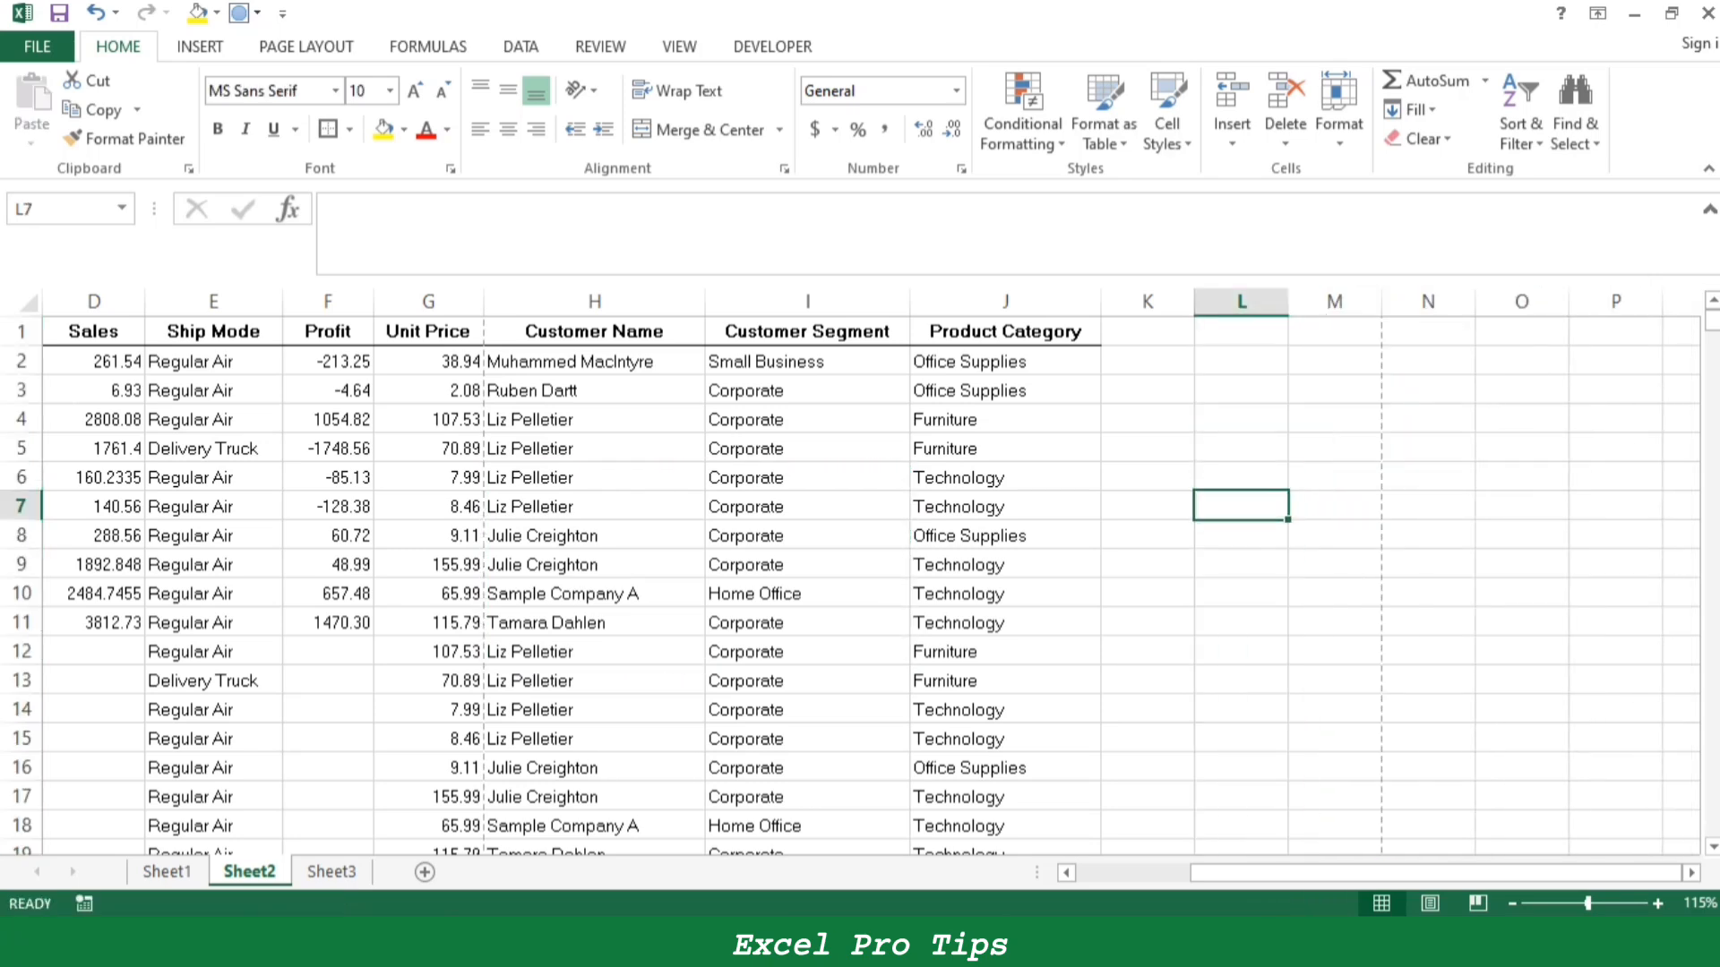
- Fill the Ctrl+V entry B32:C33 on Sheet1 yellow and select the Ctrl+W entry B34:C35
left_click_drag(1272, 873, 1151, 872)
left_click(168, 872)
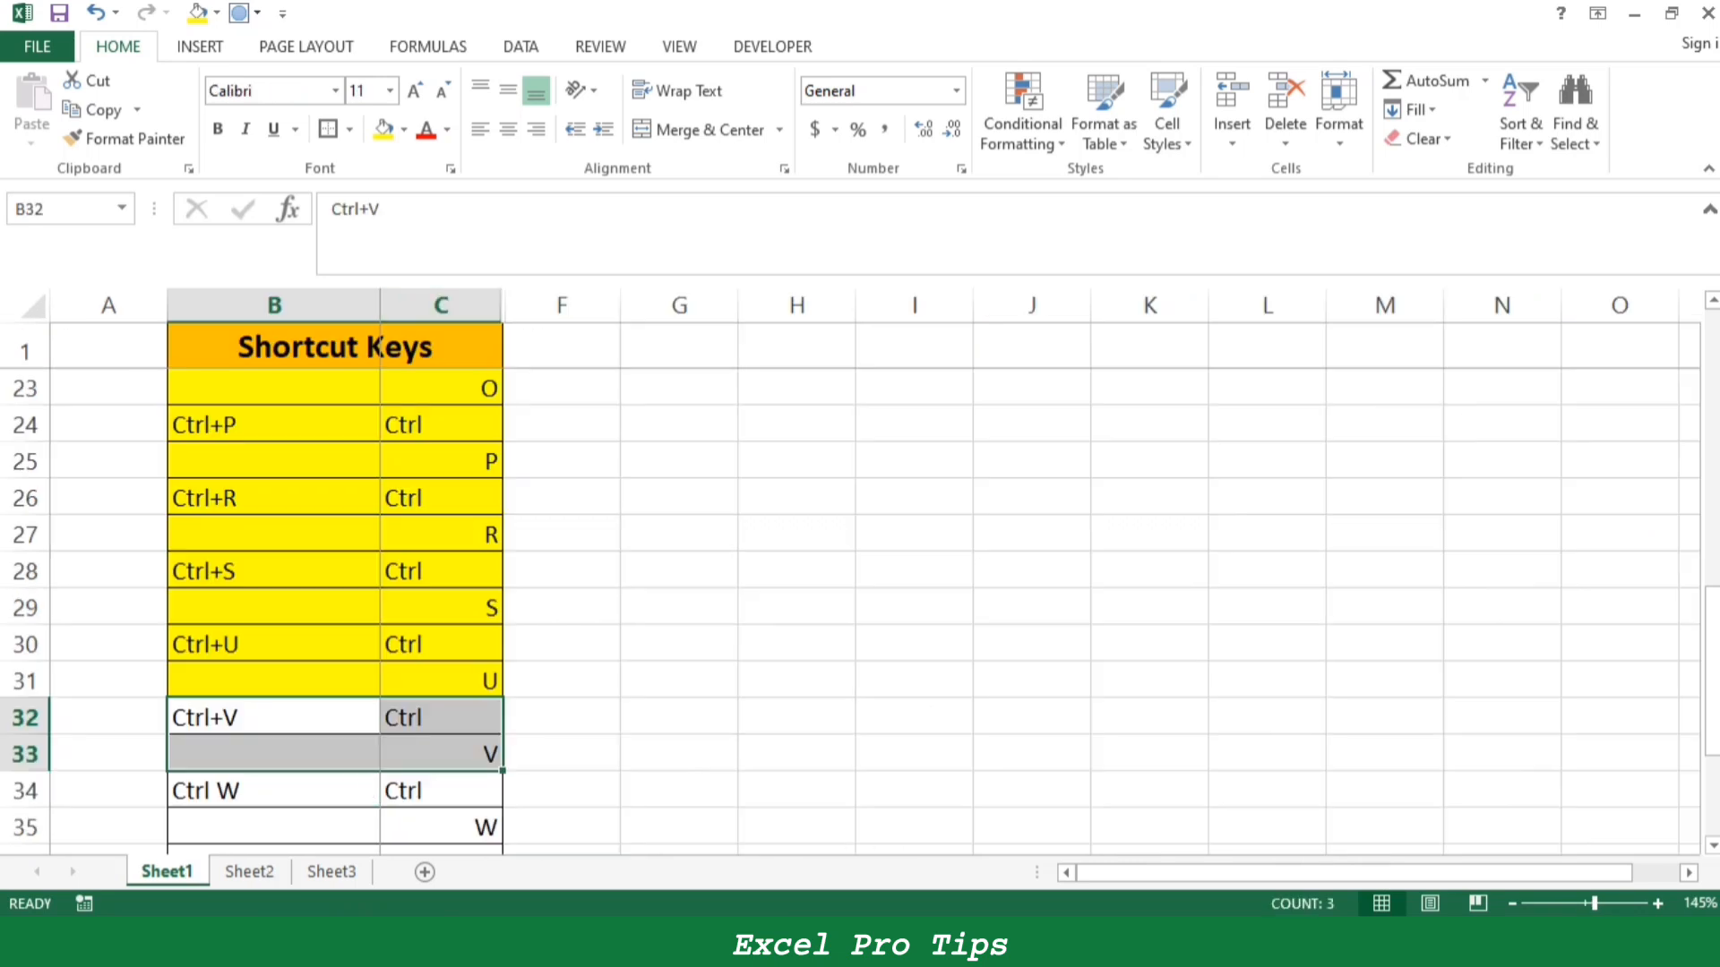
left_click(384, 130)
scroll(538, 582, "down", 2)
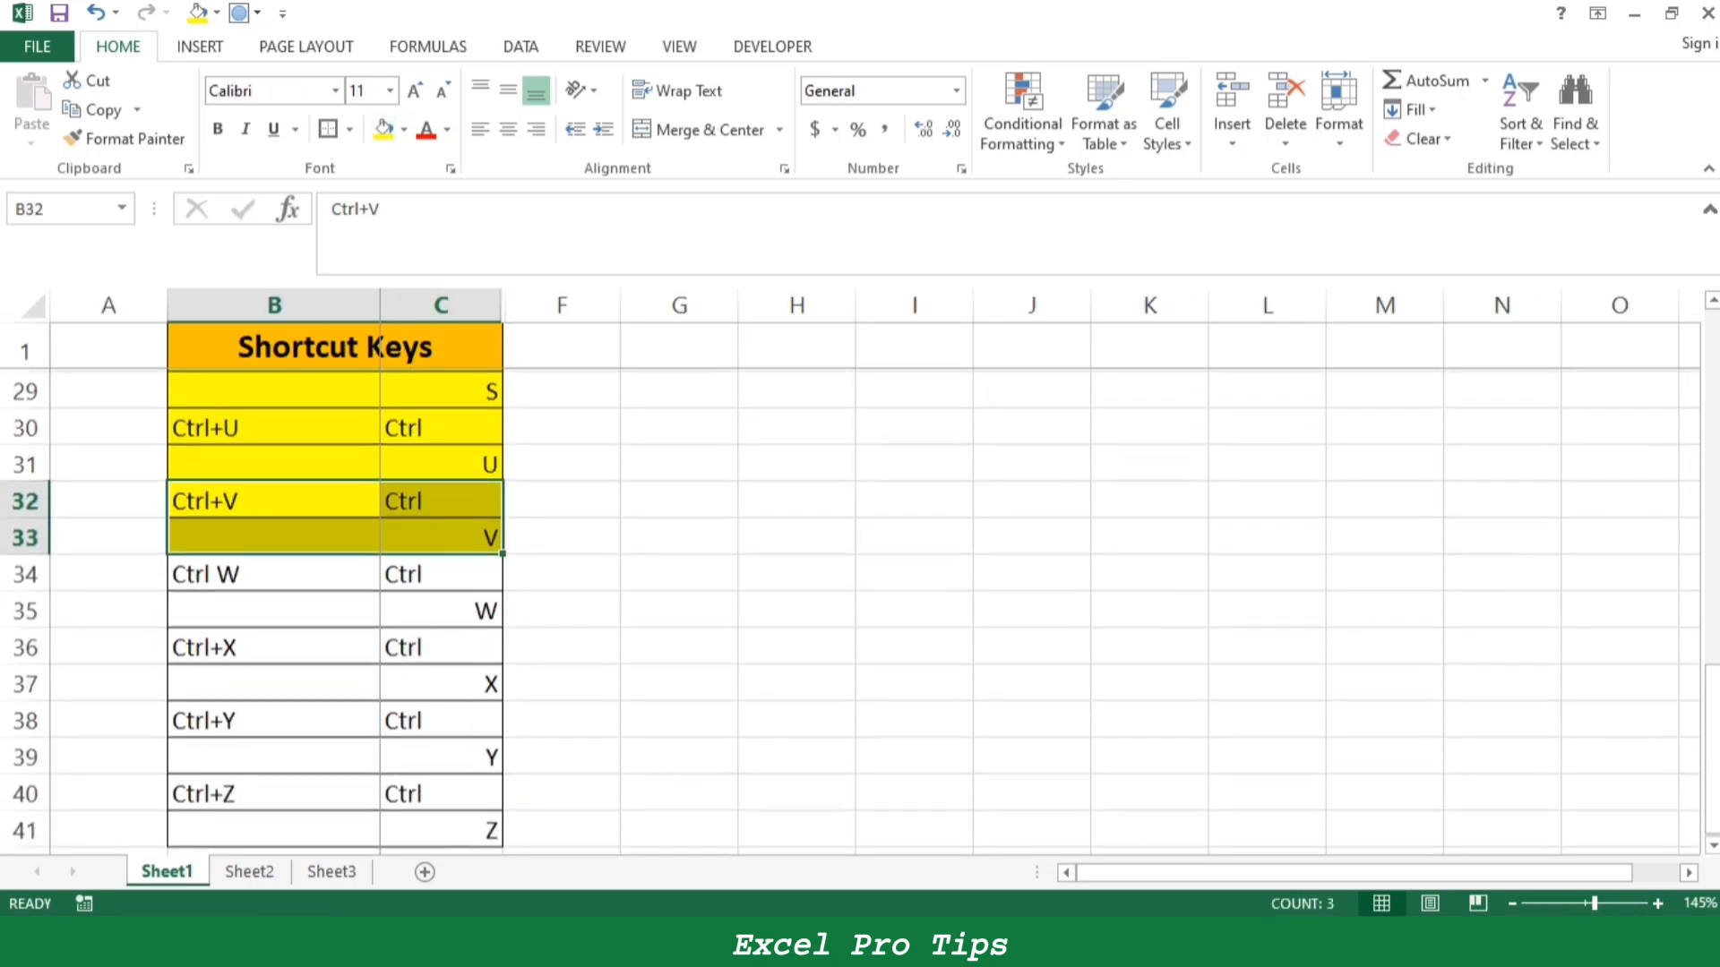
left_click_drag(269, 571, 443, 610)
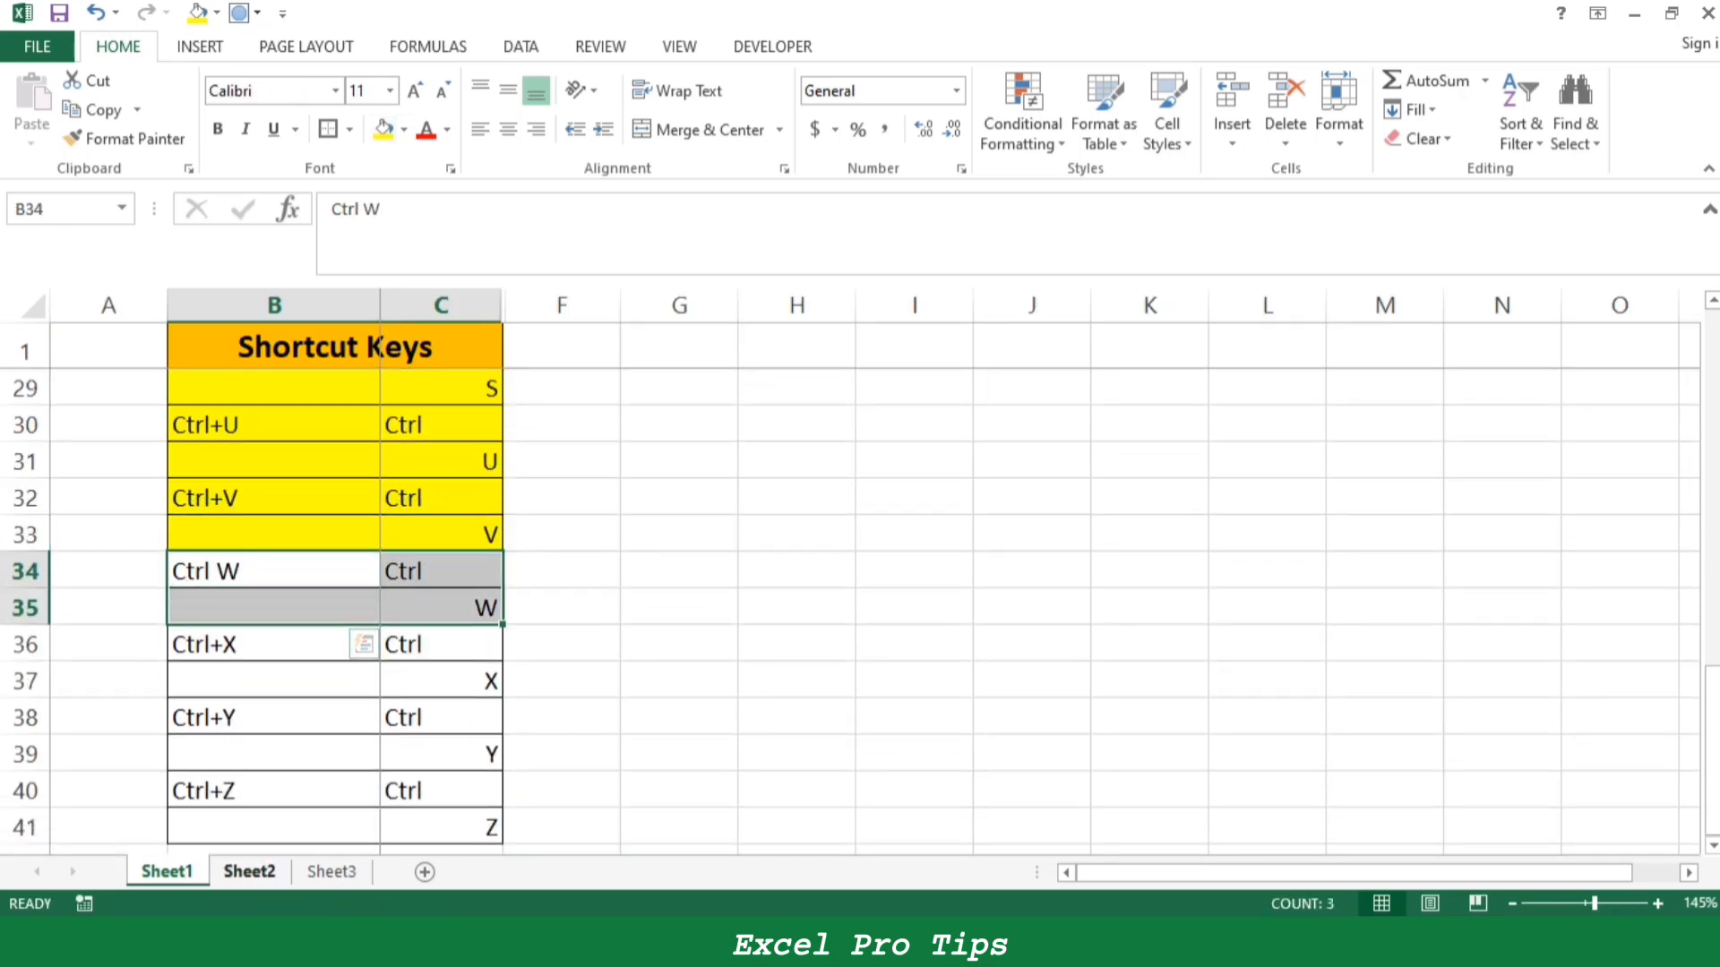
- From Sheet2, close the workbook with its changes saved and exit Excel
left_click(249, 872)
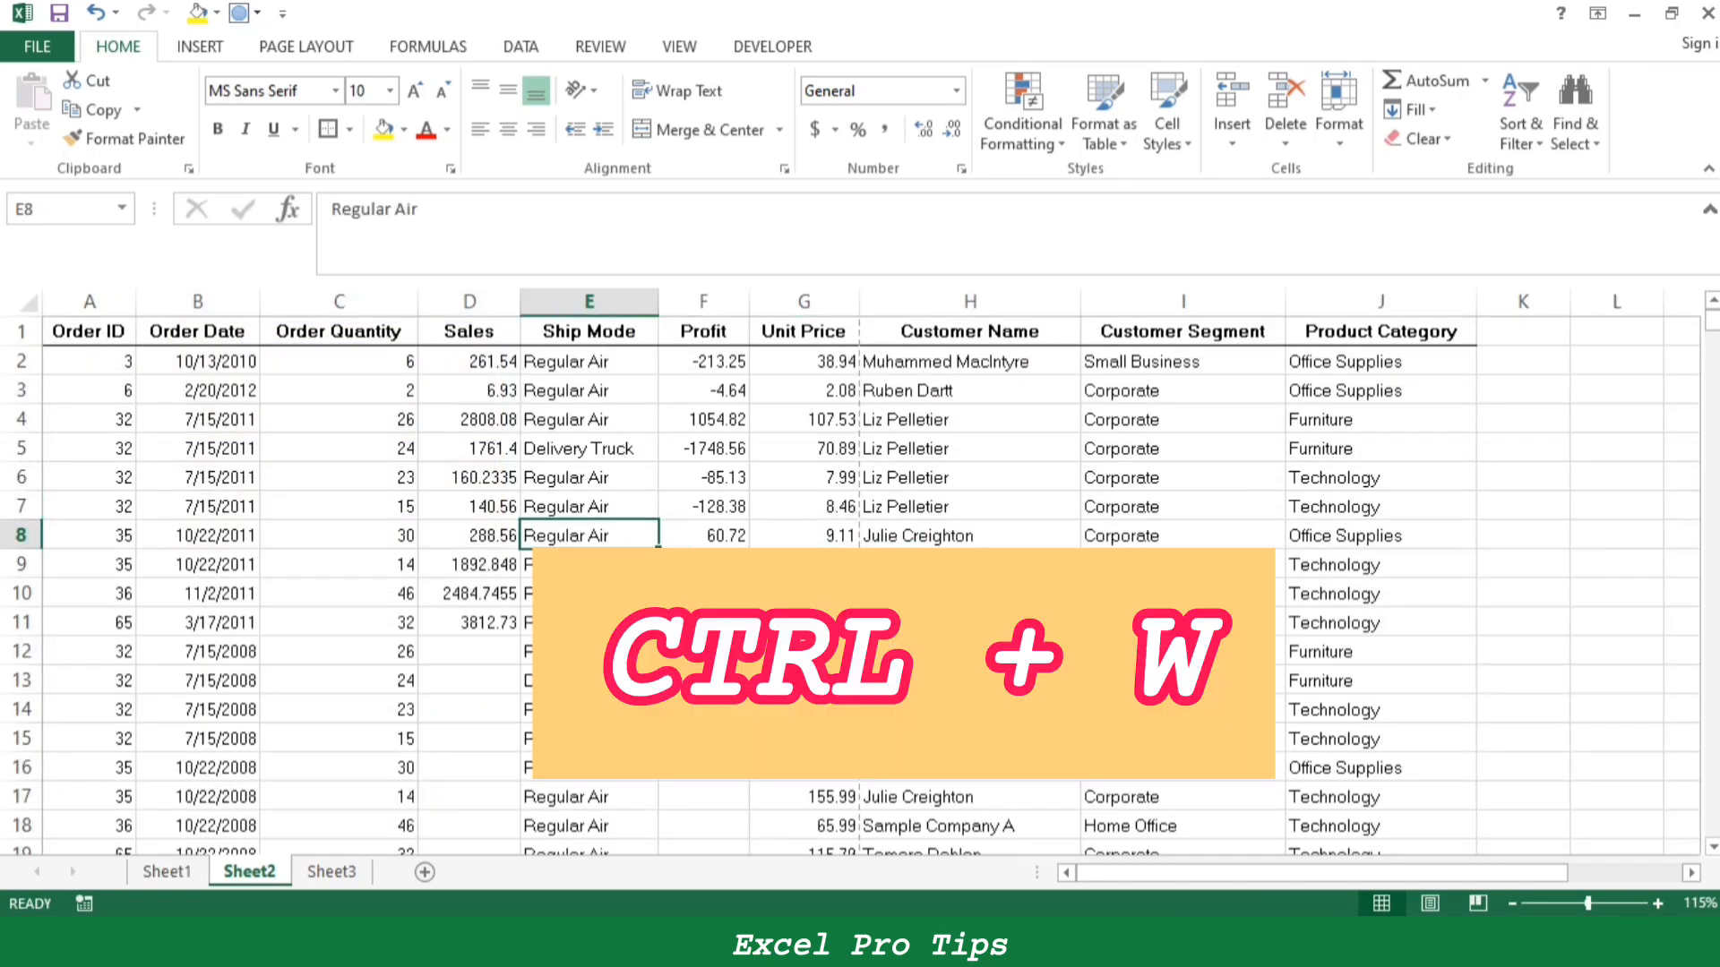
key("ctrl+w")
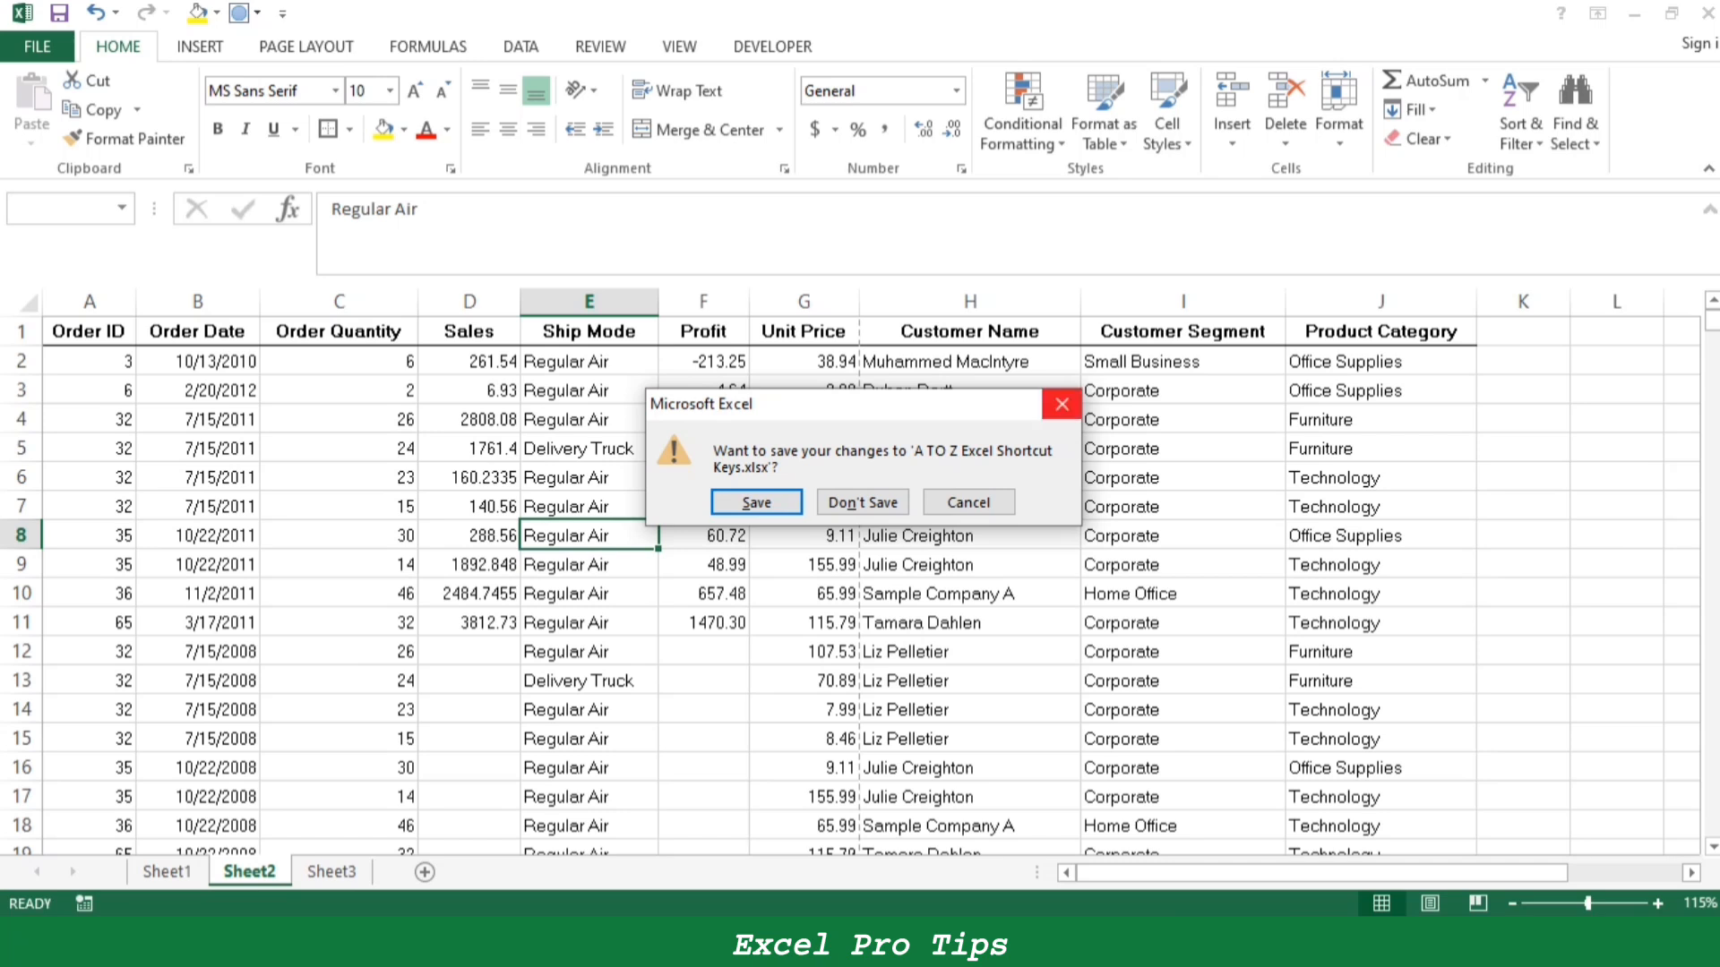
left_click(756, 502)
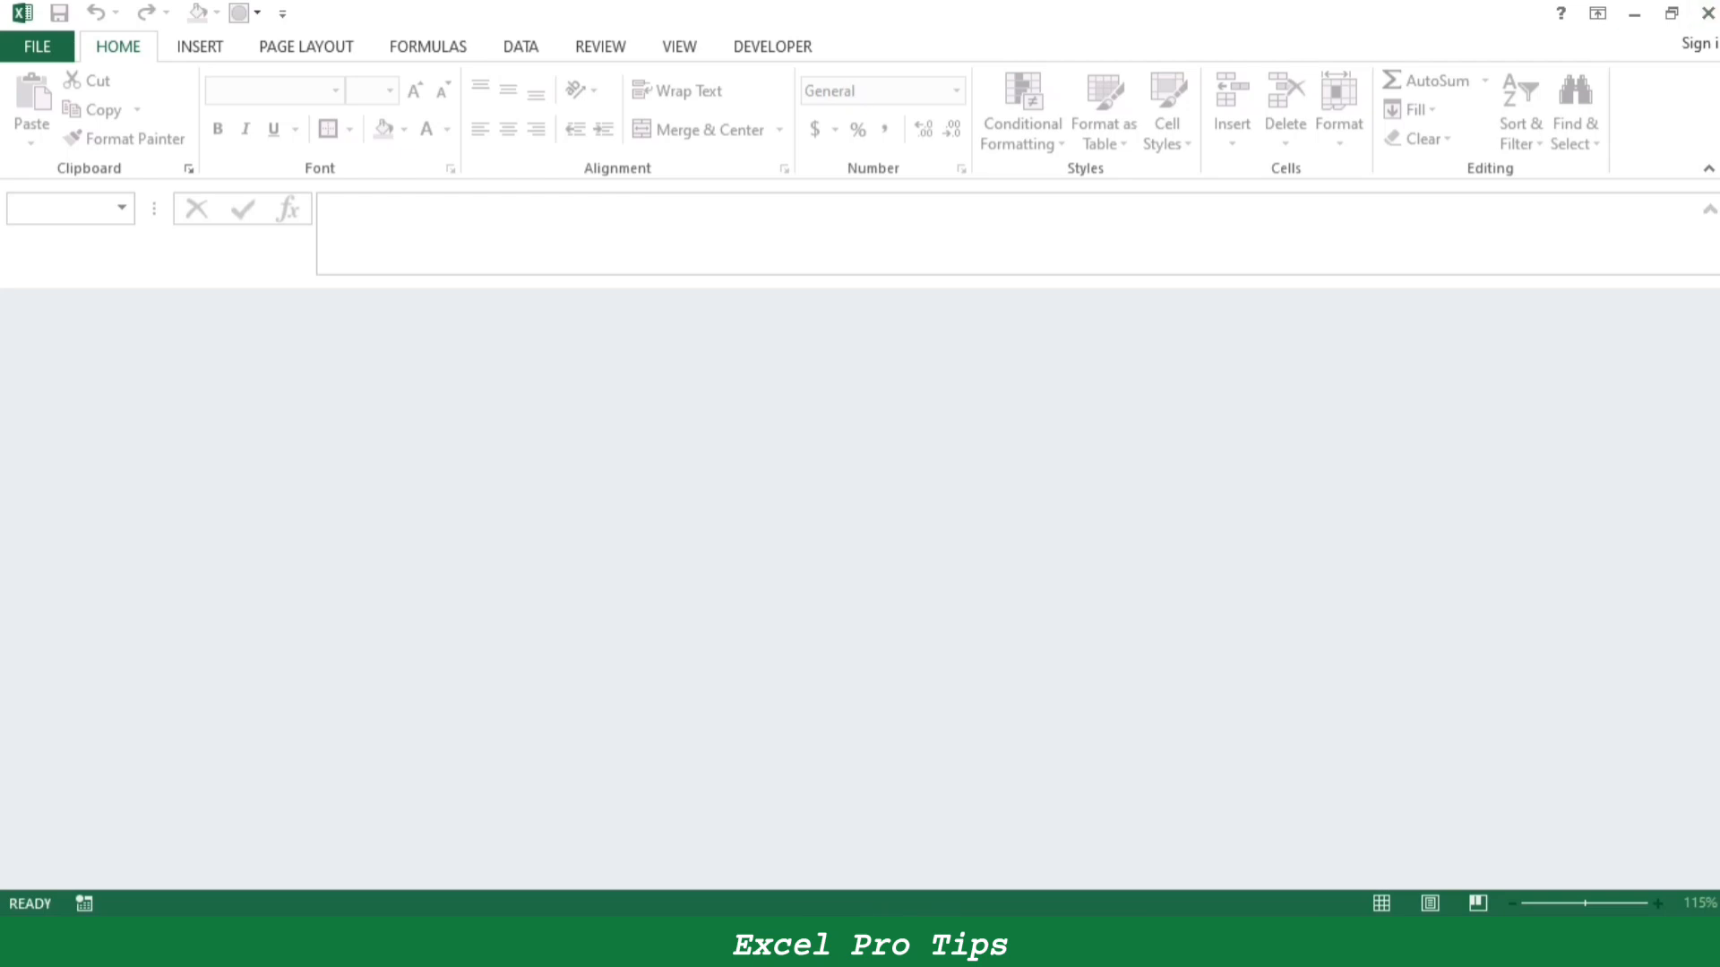
left_click(1708, 13)
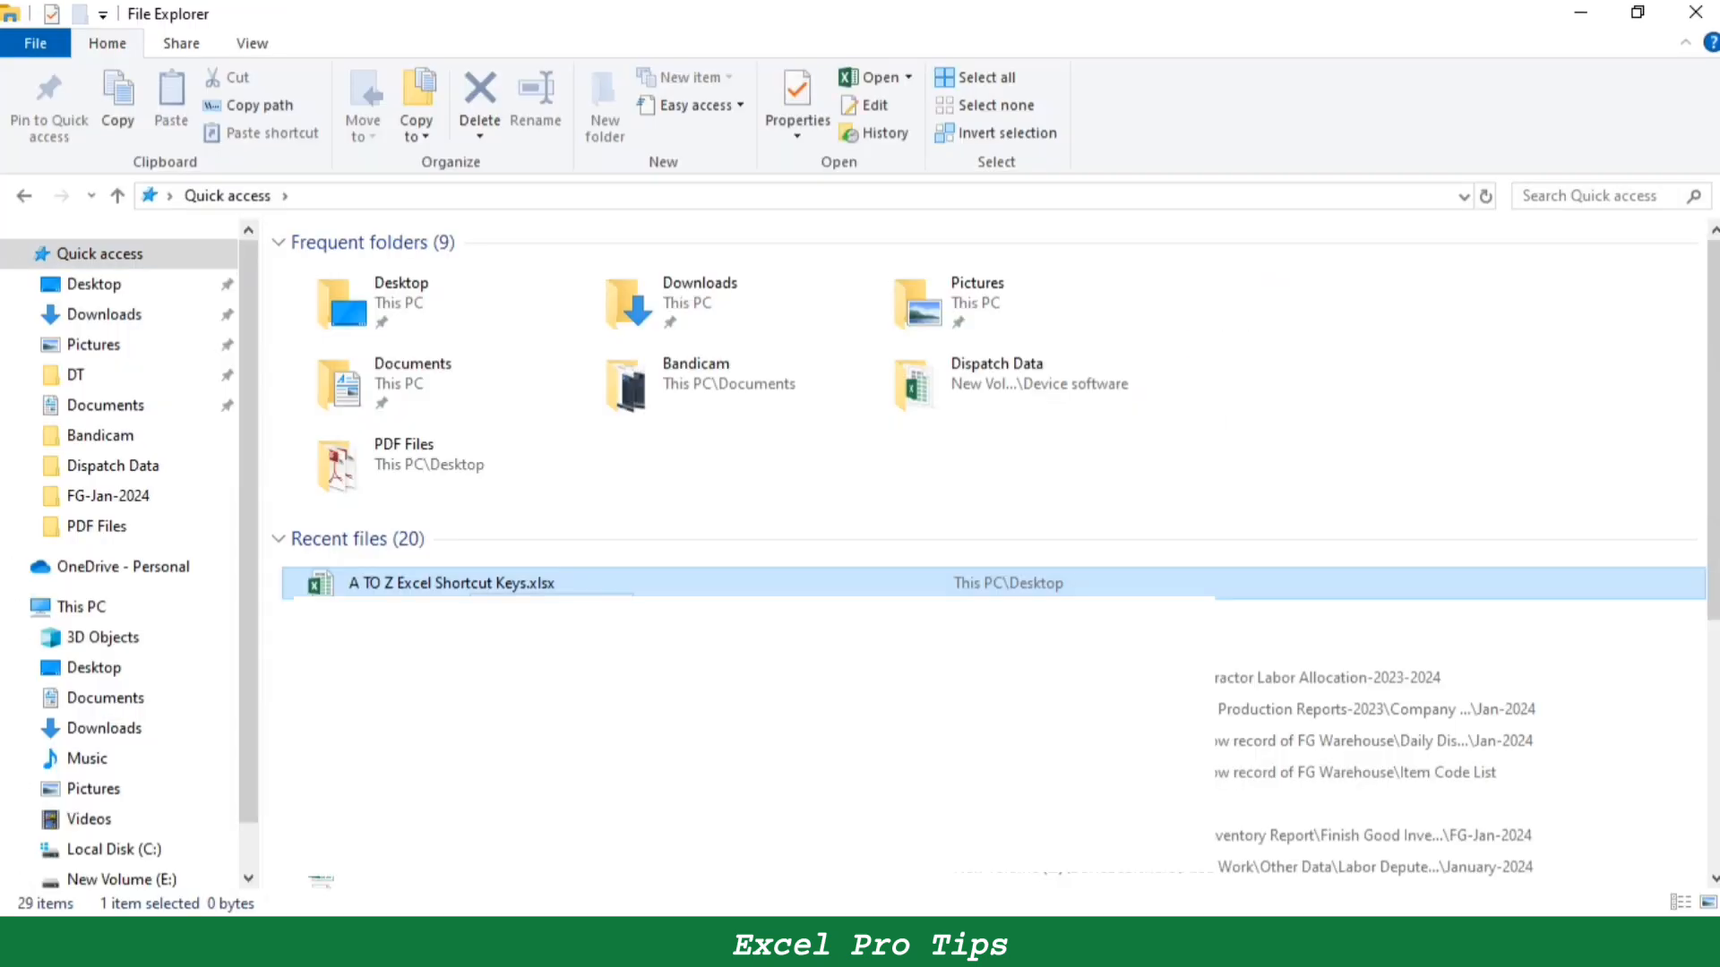
- Reopen "A TO Z Excel Shortcut Keys.xlsx" from the recent files in File Explorer and check the order data on Sheet2
double_click(472, 593)
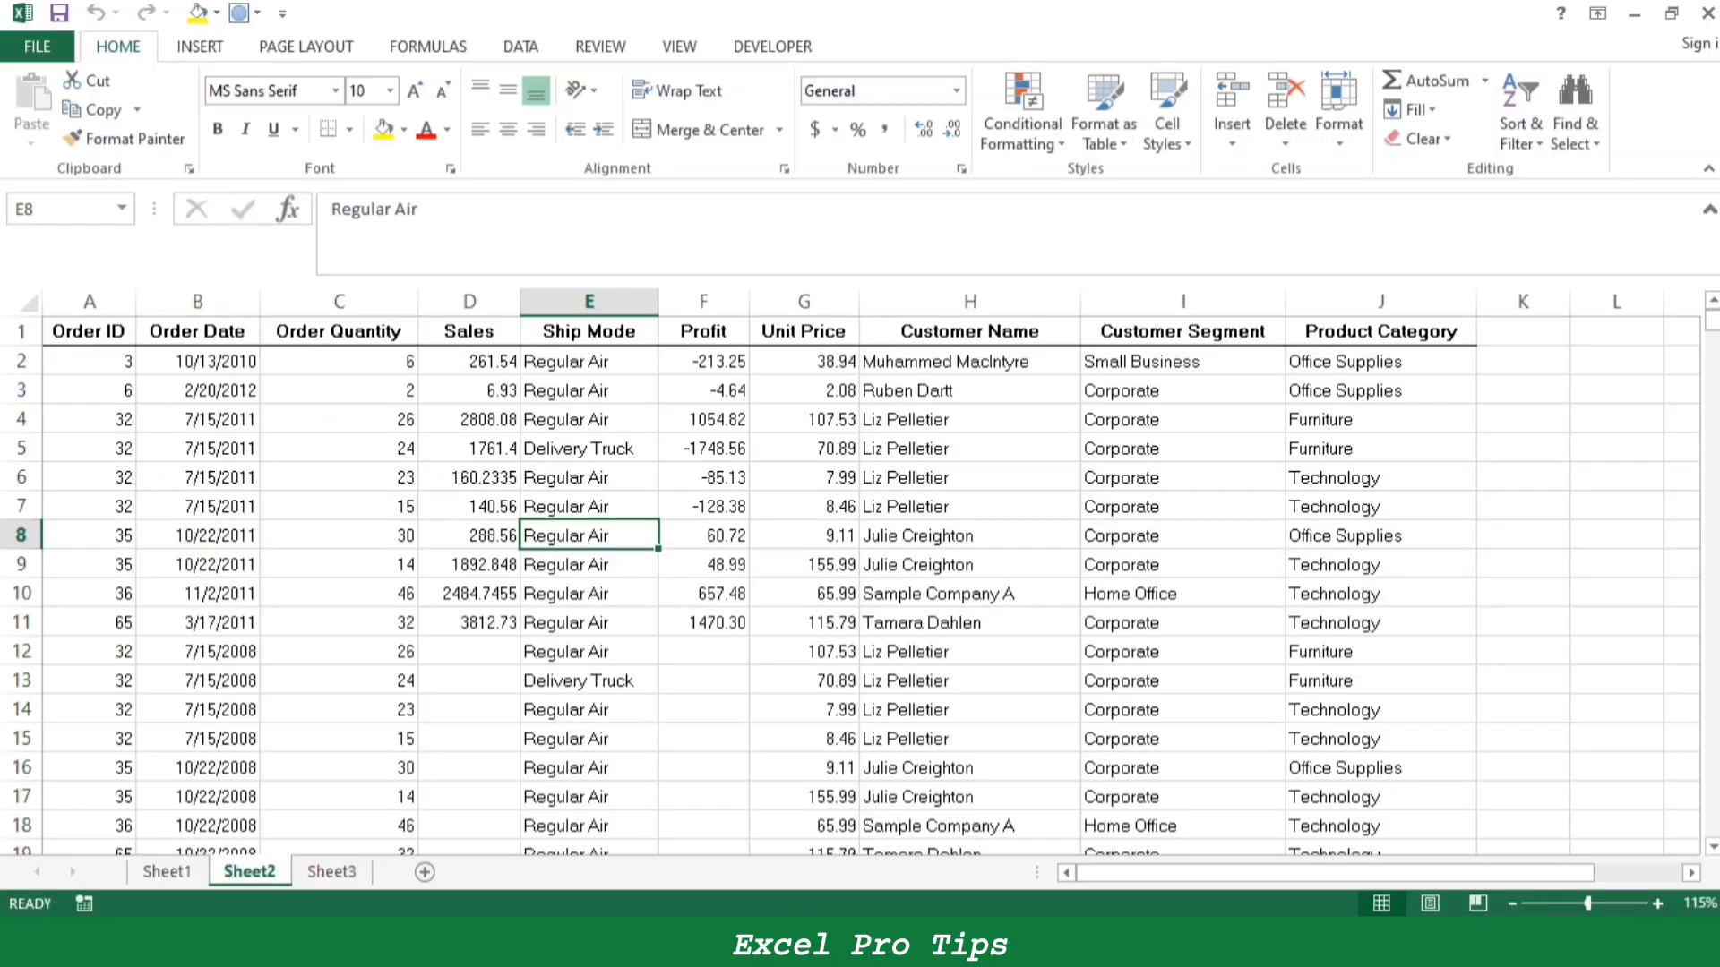
left_click_drag(338, 419, 970, 652)
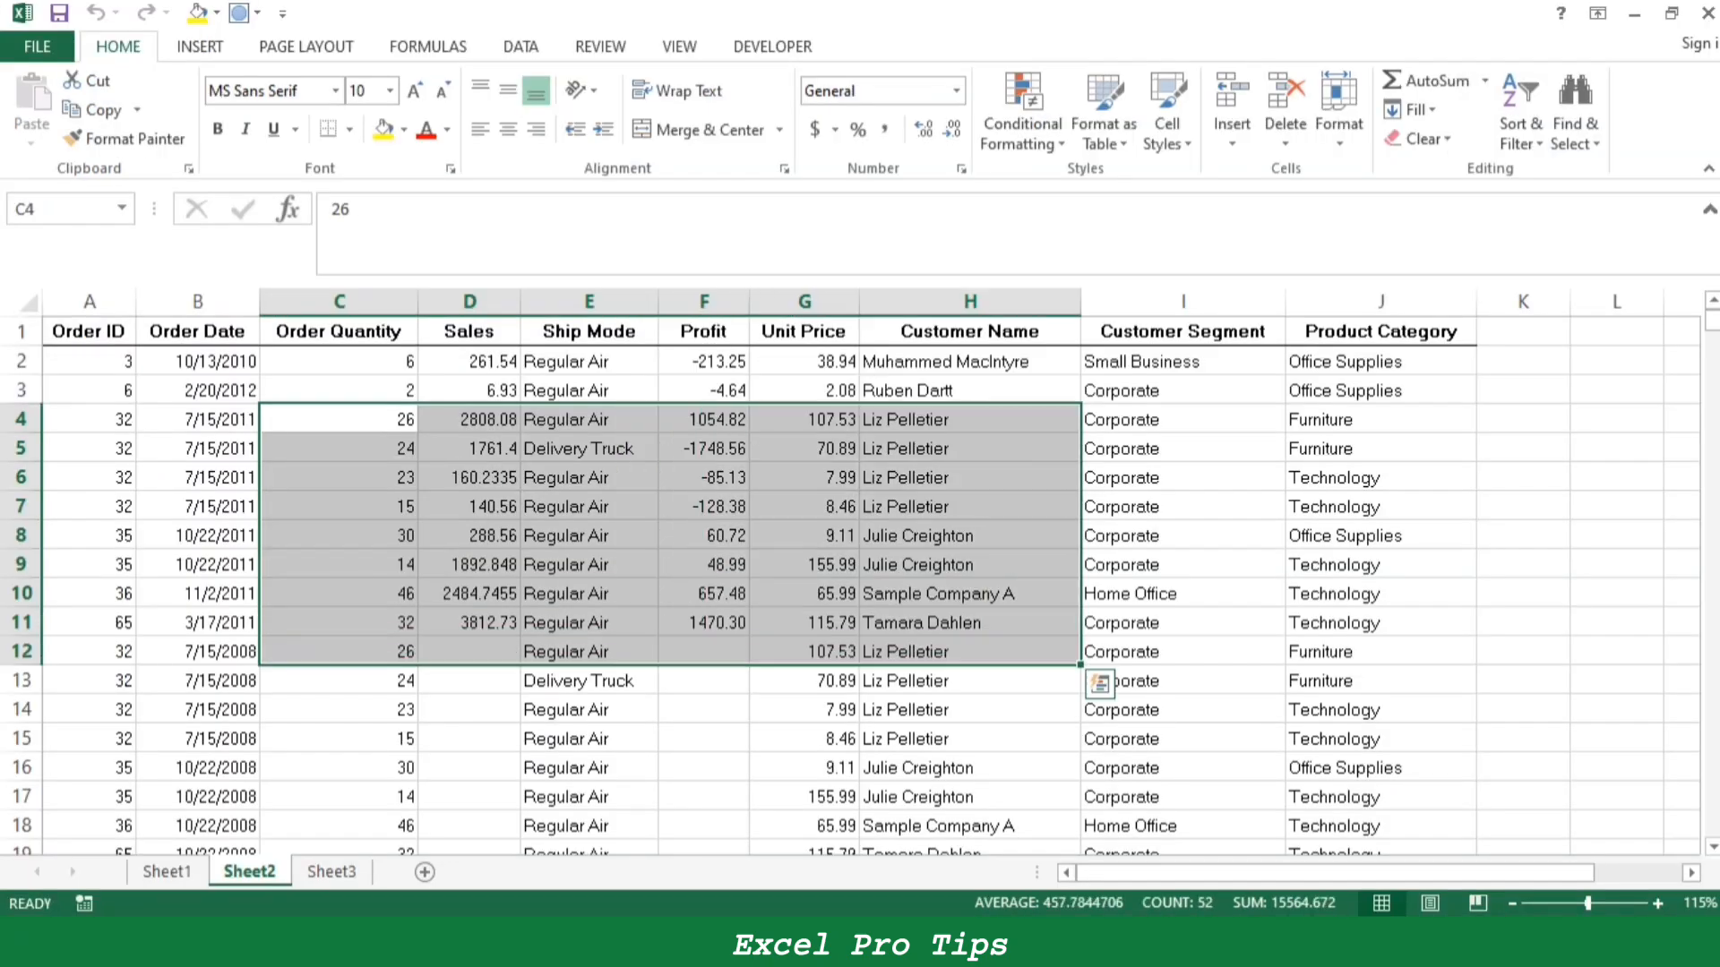
left_click(588, 507)
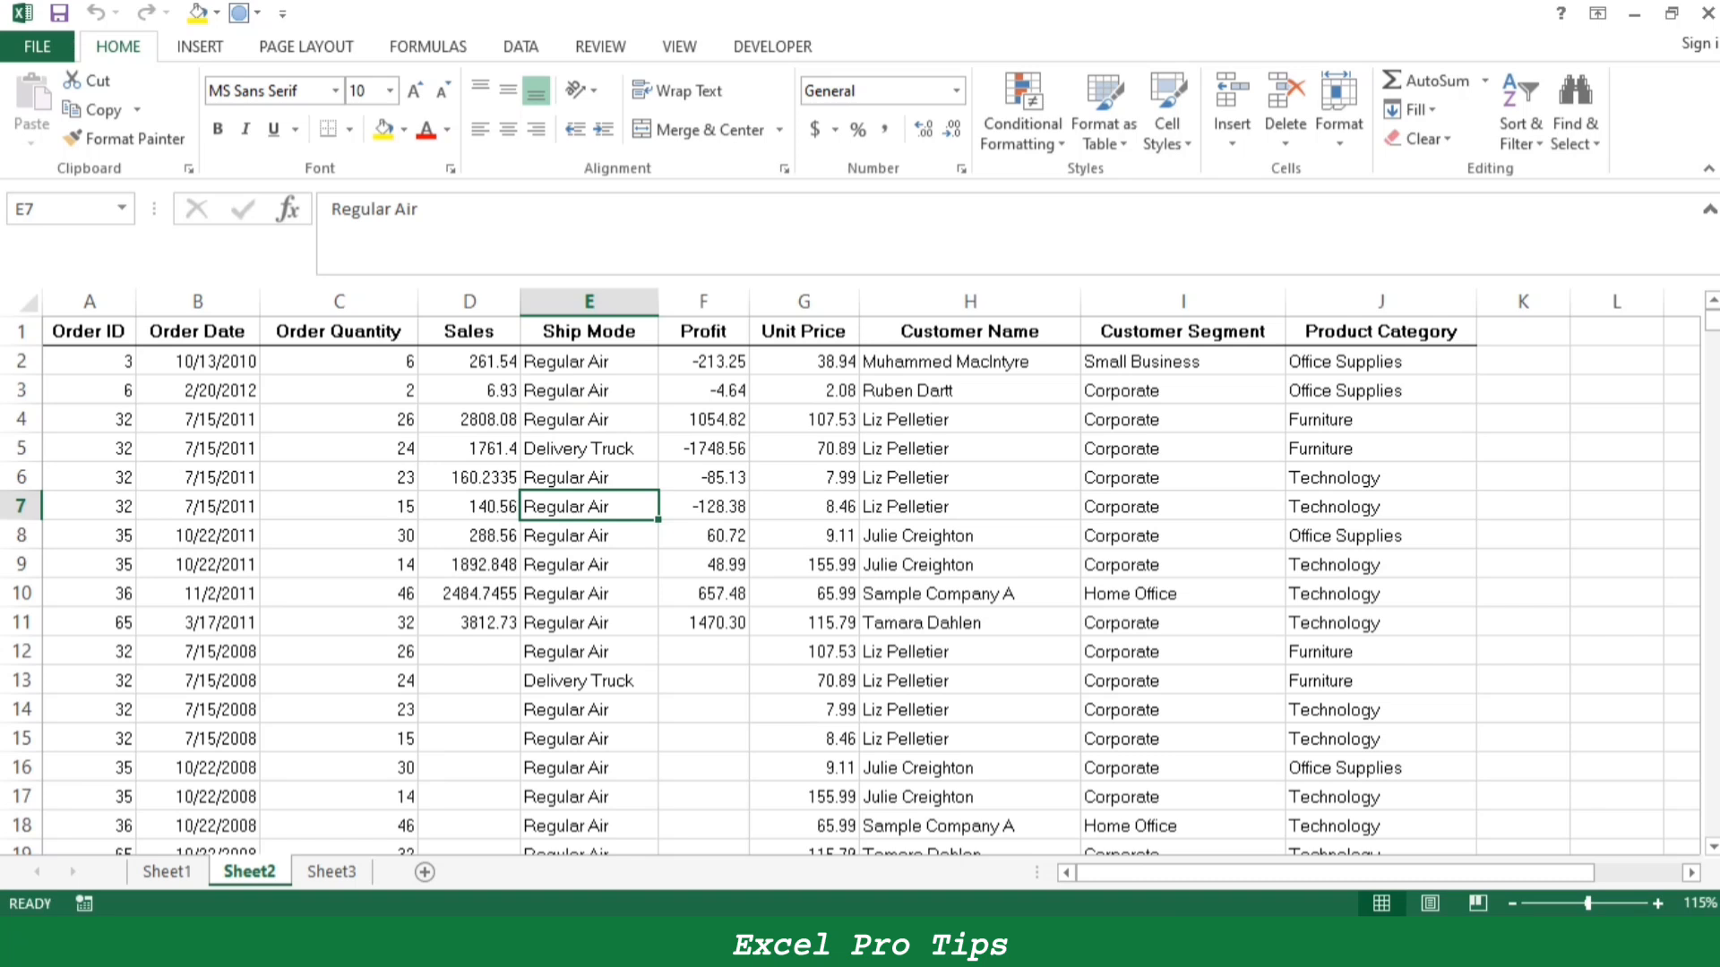
- Fill the Ctrl+W entry B34:C35 on Sheet1 yellow and select the Ctrl+X entry B36:C37
left_click(167, 872)
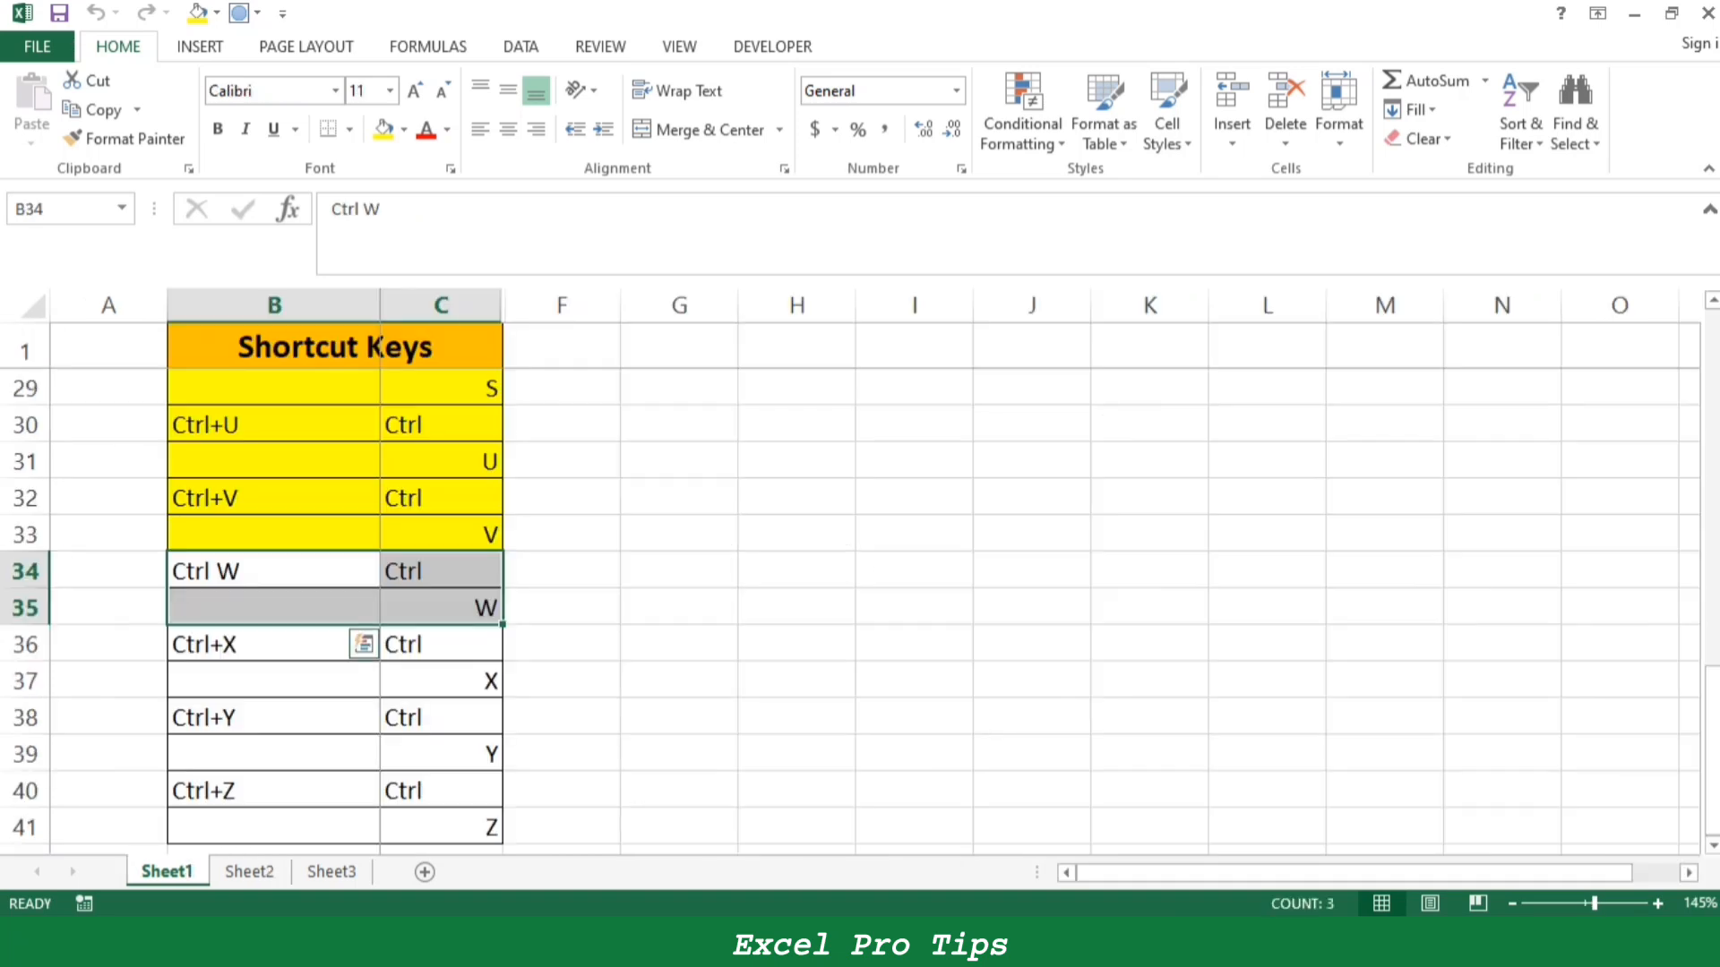
left_click(384, 128)
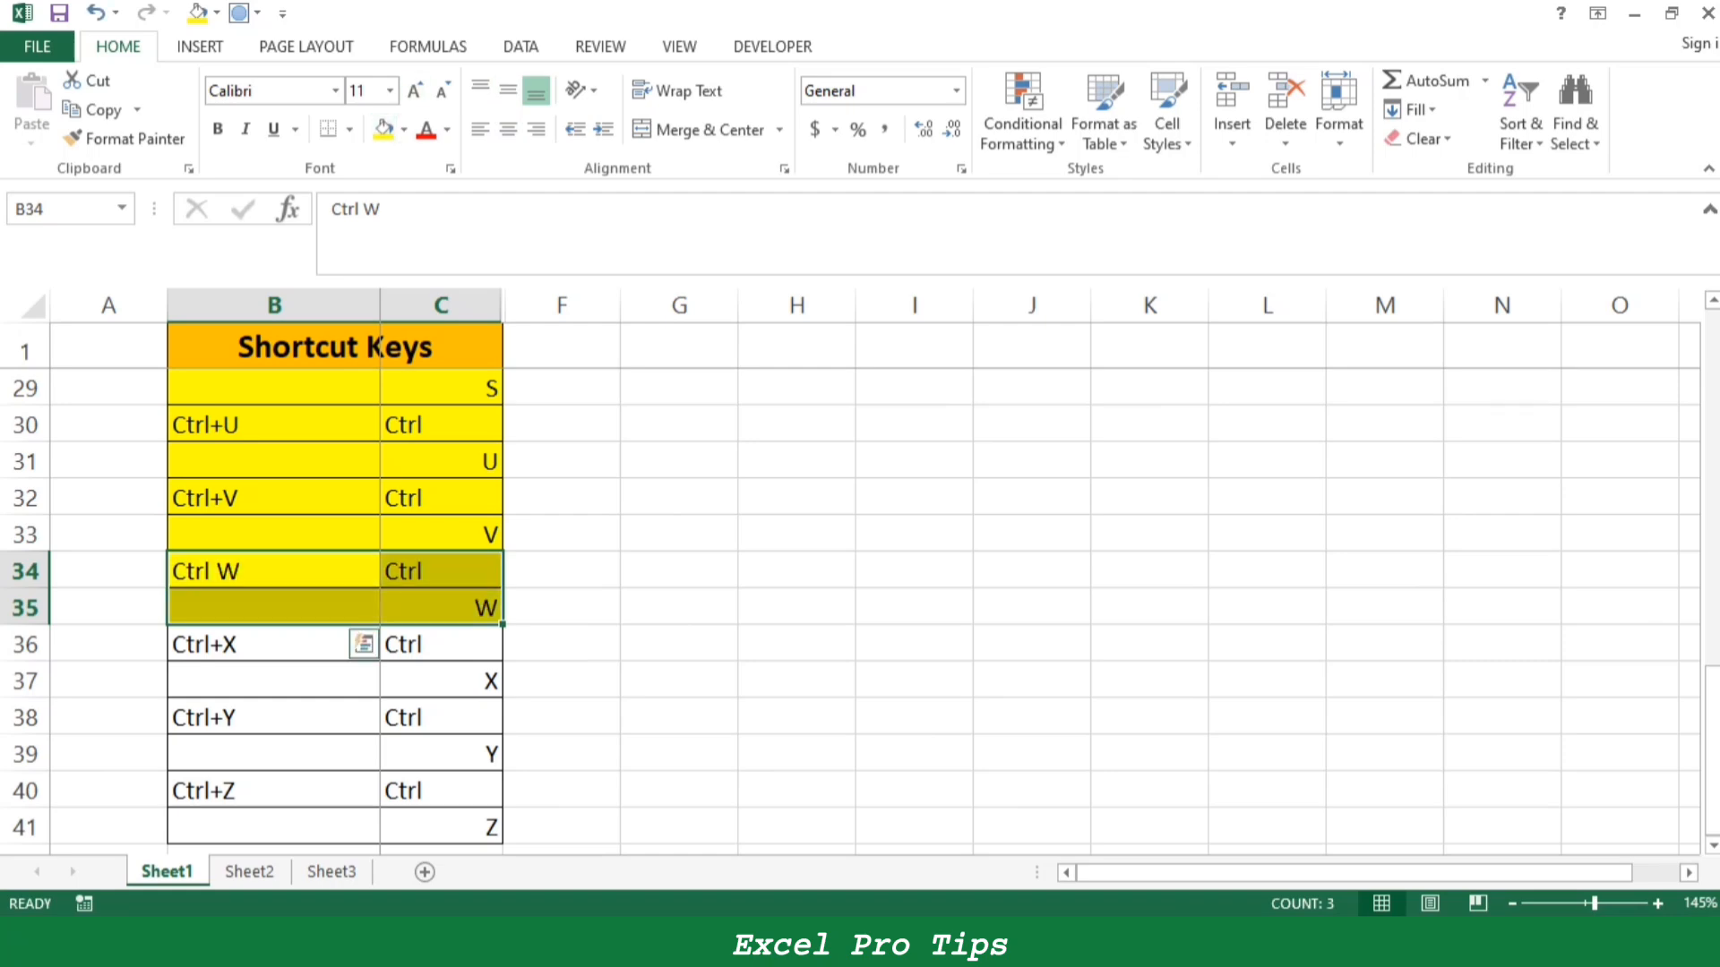
left_click(356, 645)
scroll(357, 627, "down", 1)
left_click_drag(345, 535, 489, 574)
- Cut the Customer Segment cells I3:I9 on Sheet2 and paste them at K3
left_click(250, 872)
left_click(469, 507)
left_click_drag(197, 448, 591, 594)
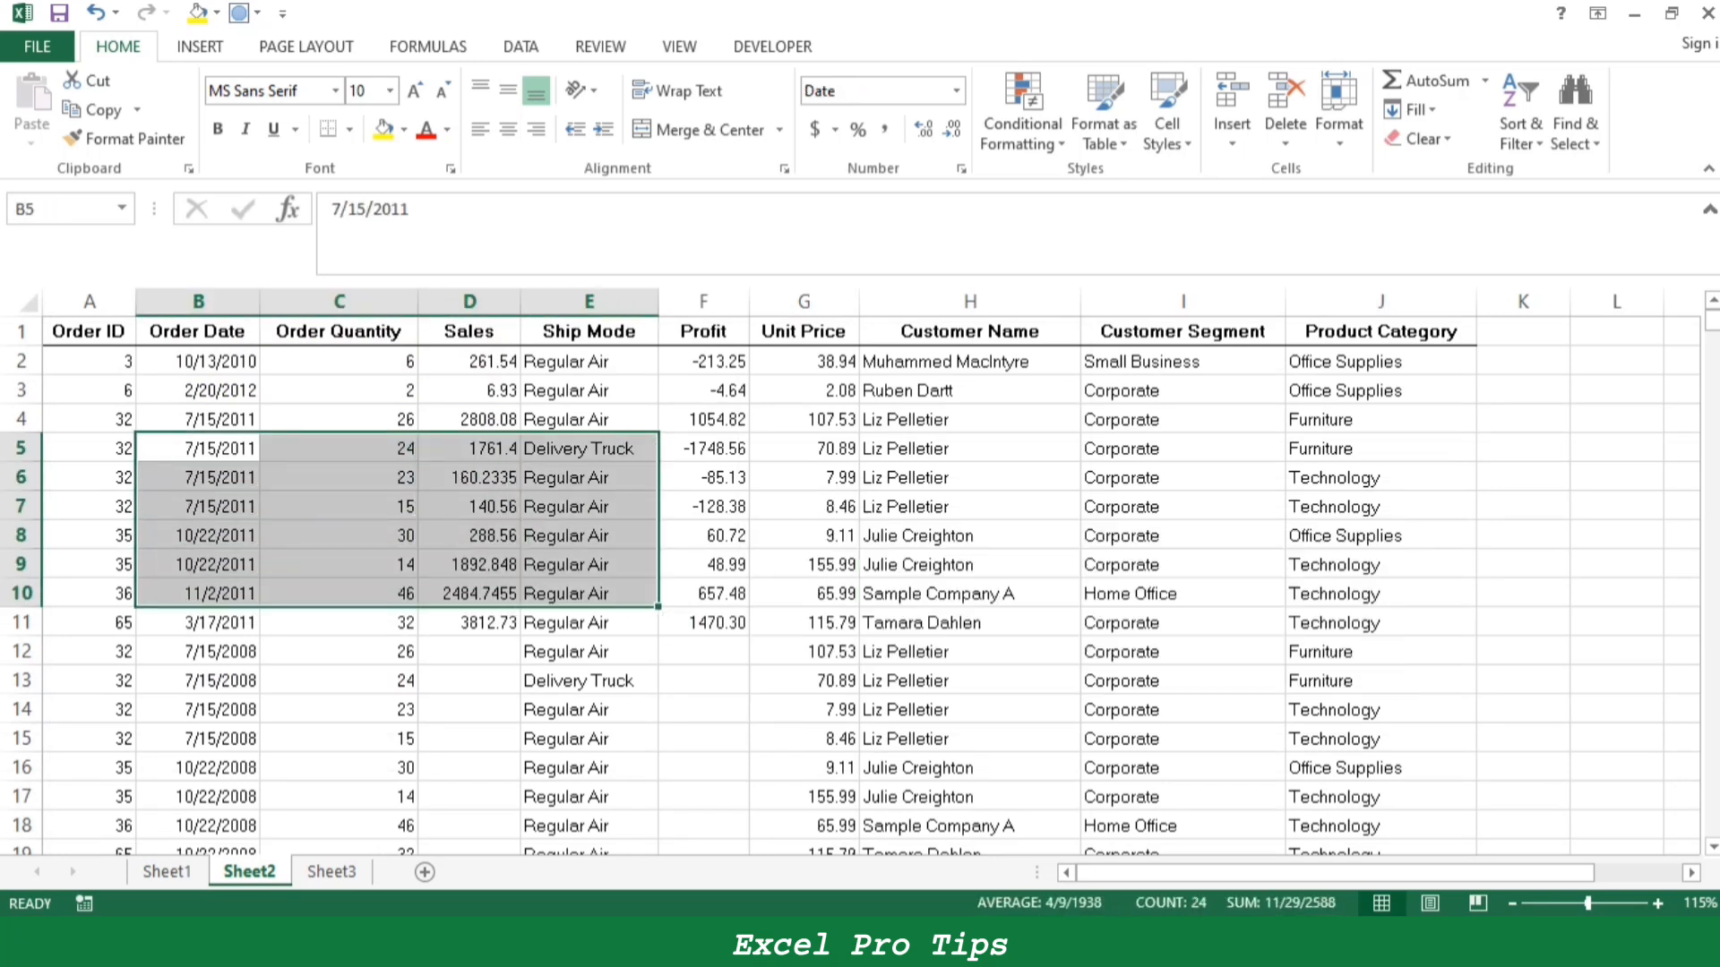
left_click_drag(1182, 390, 1182, 564)
key("ctrl+c")
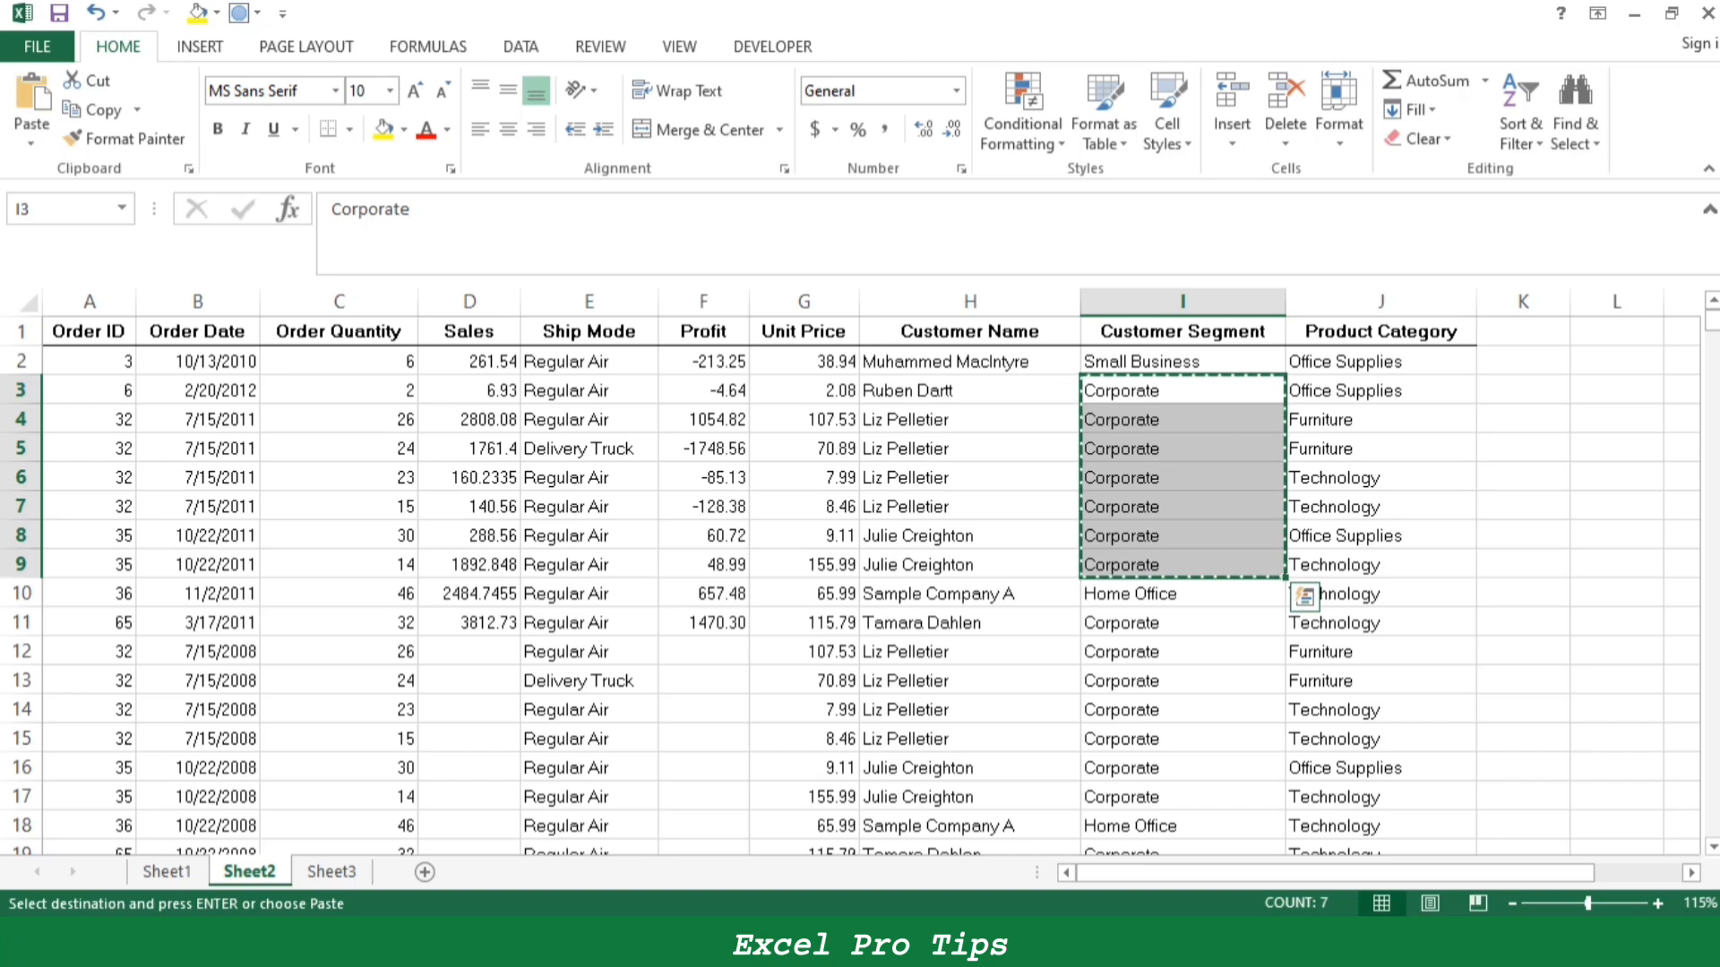
left_click(1523, 390)
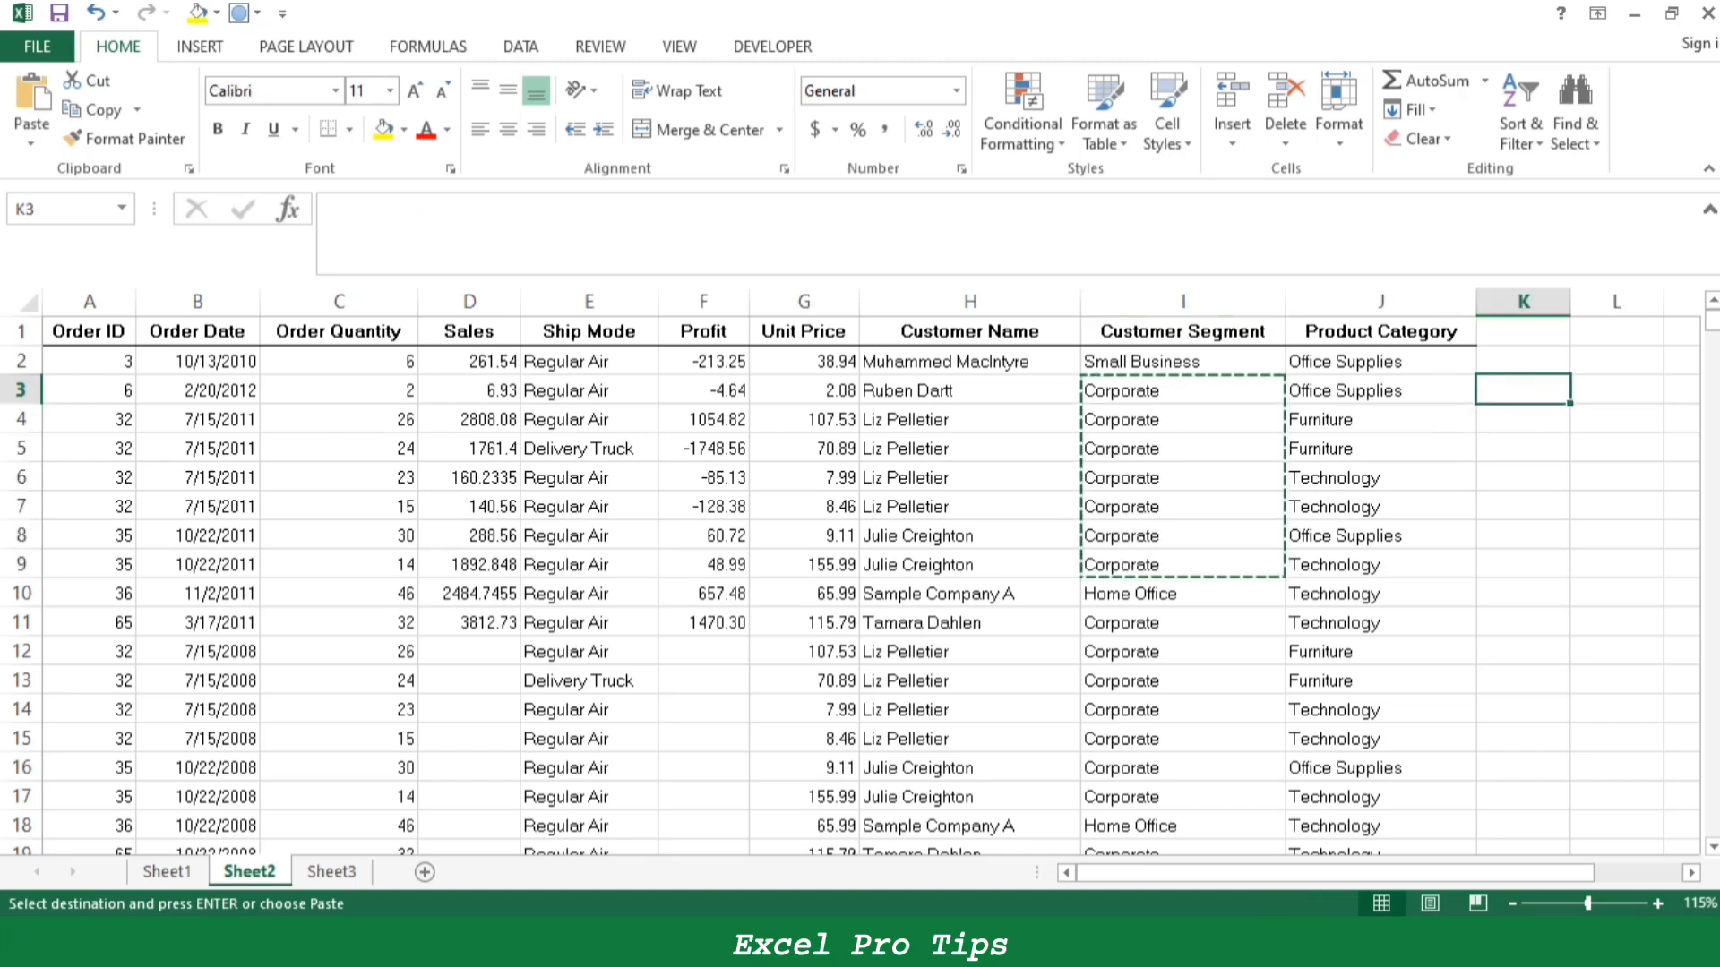
key("ctrl+v")
- Cut the Customer Name cells H3:H9 and paste them at L3
left_click_drag(971, 391, 970, 565)
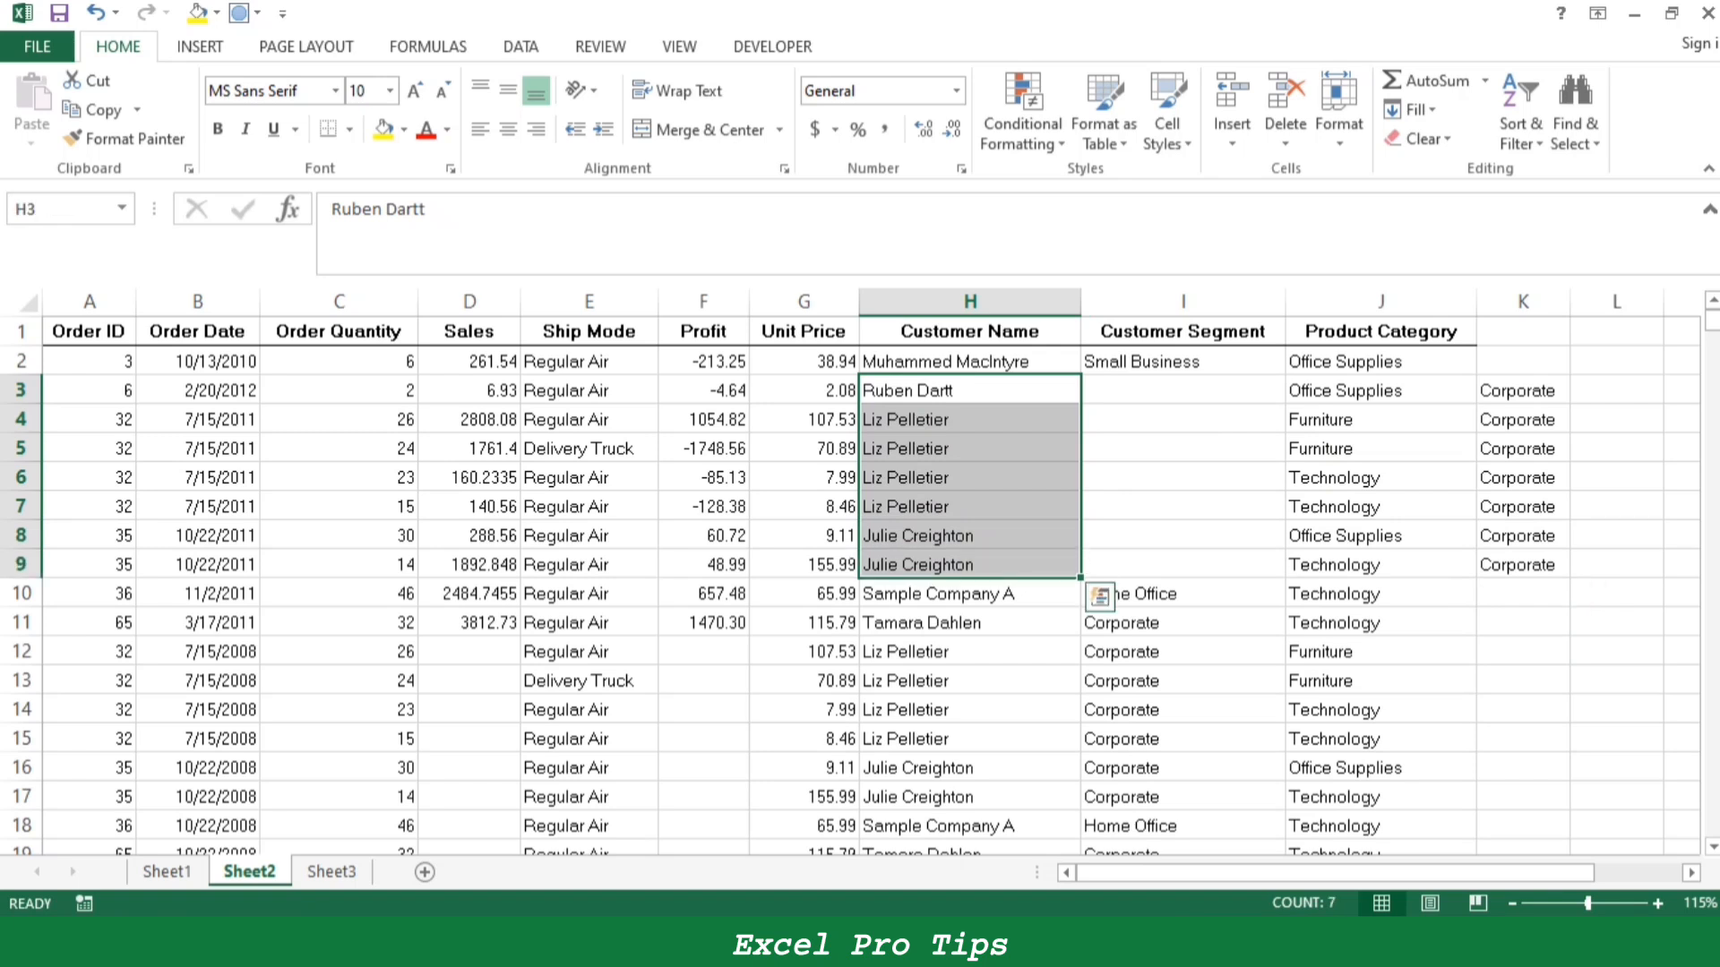
key("ctrl+x")
left_click(1616, 391)
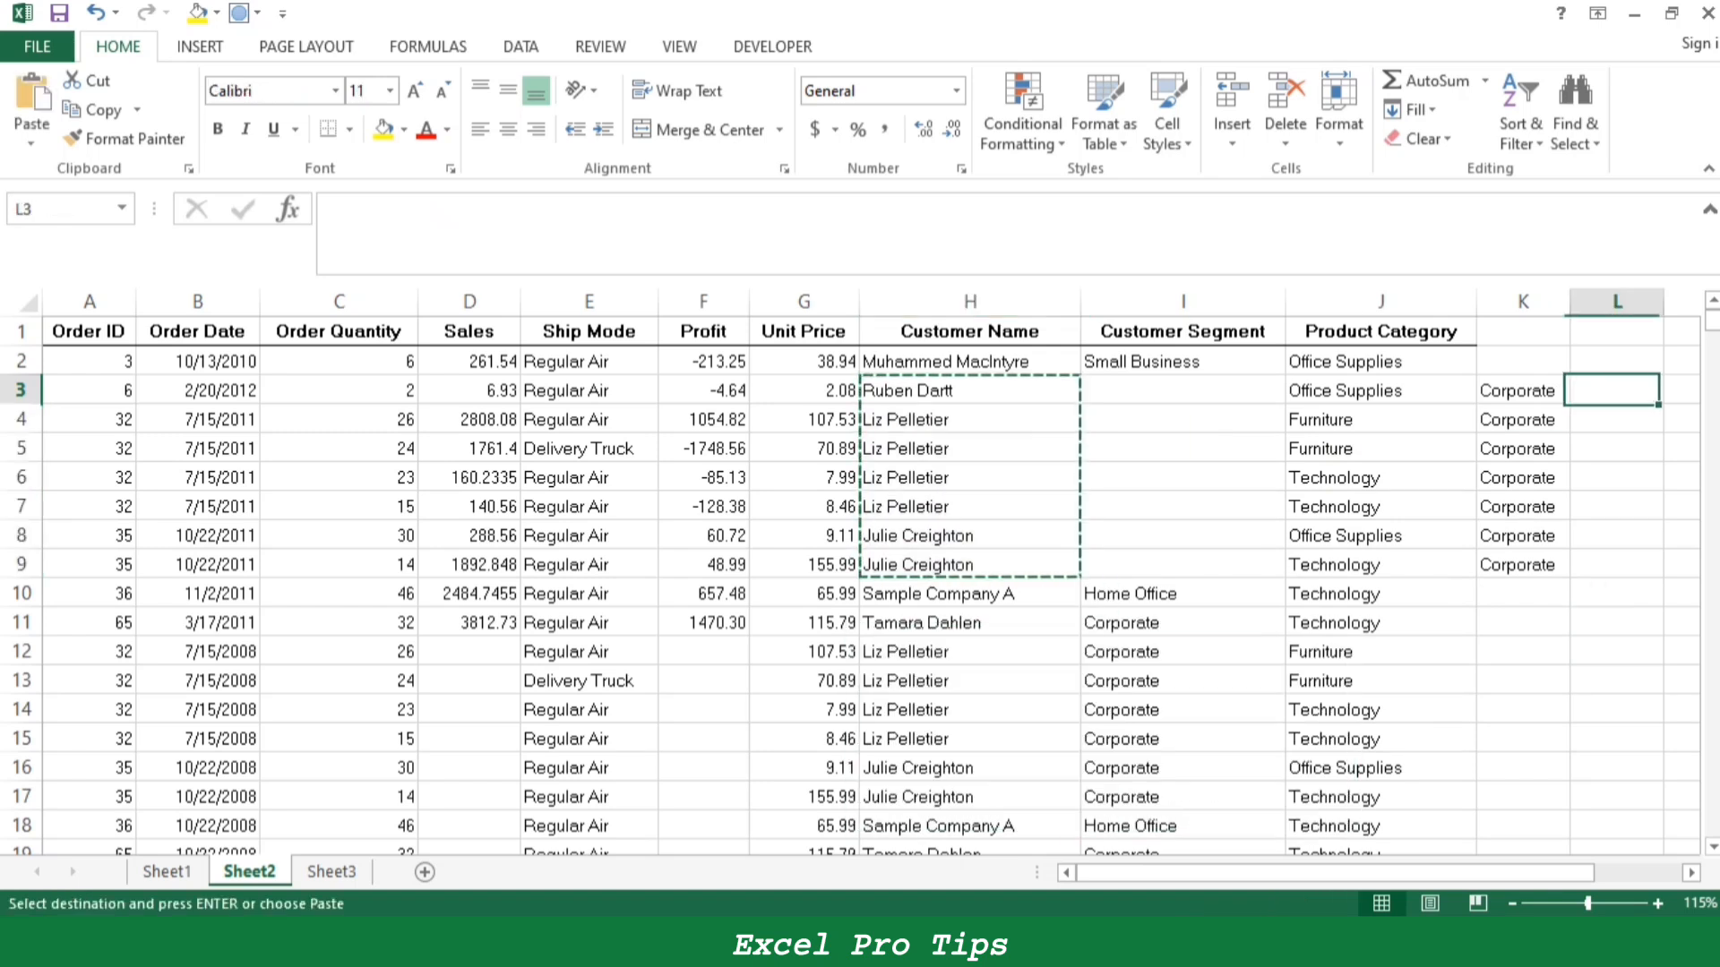
key("ctrl+v")
- Cut the Product Category cells J4:J9 to K10 and undo all the cut-and-paste moves on Sheet2
left_click_drag(1380, 419, 1381, 565)
key("ctrl+x")
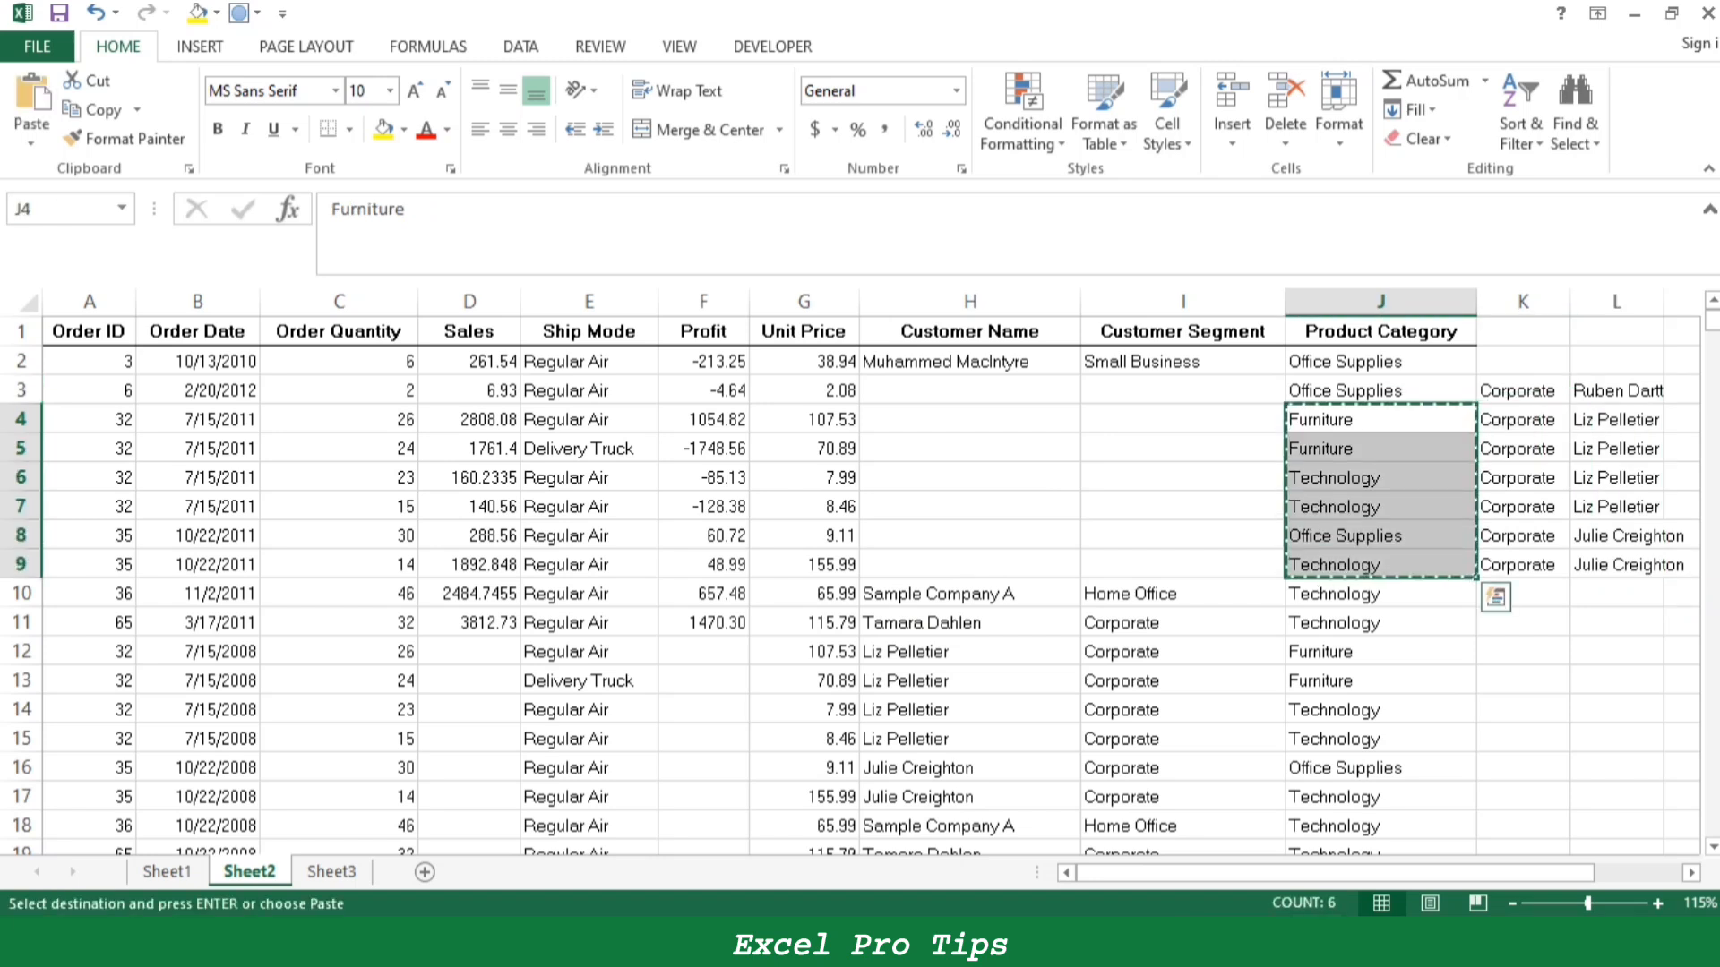
left_click(1523, 594)
key("ctrl+v")
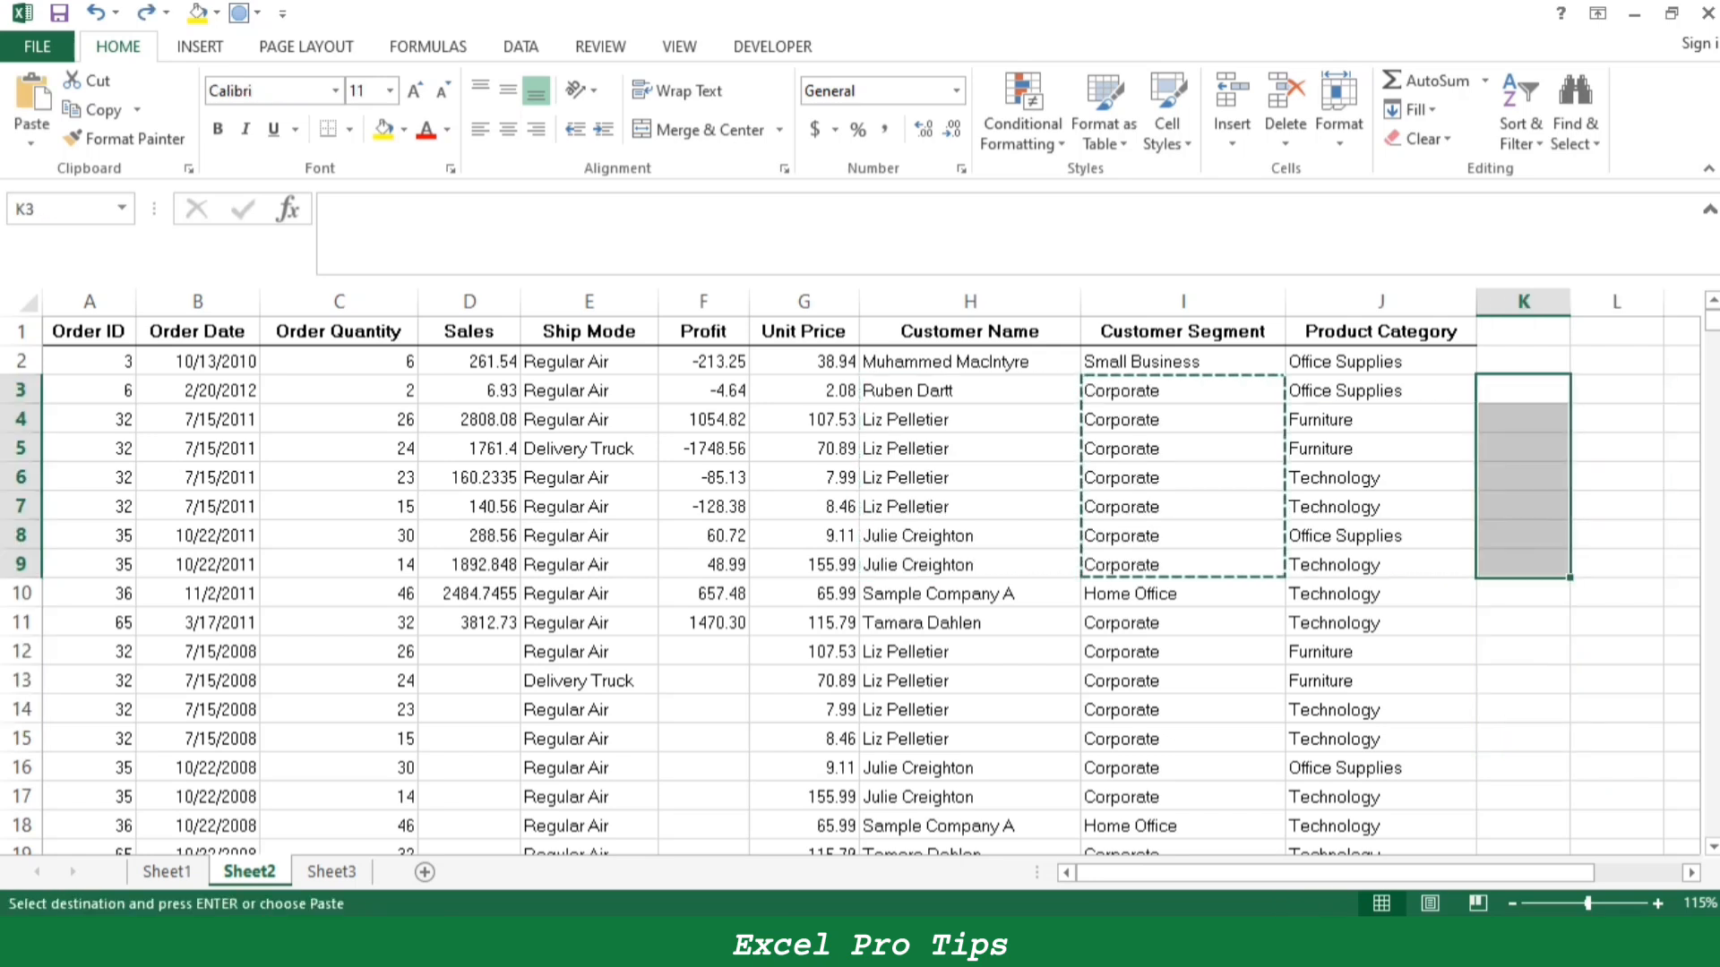
left_click(804, 507)
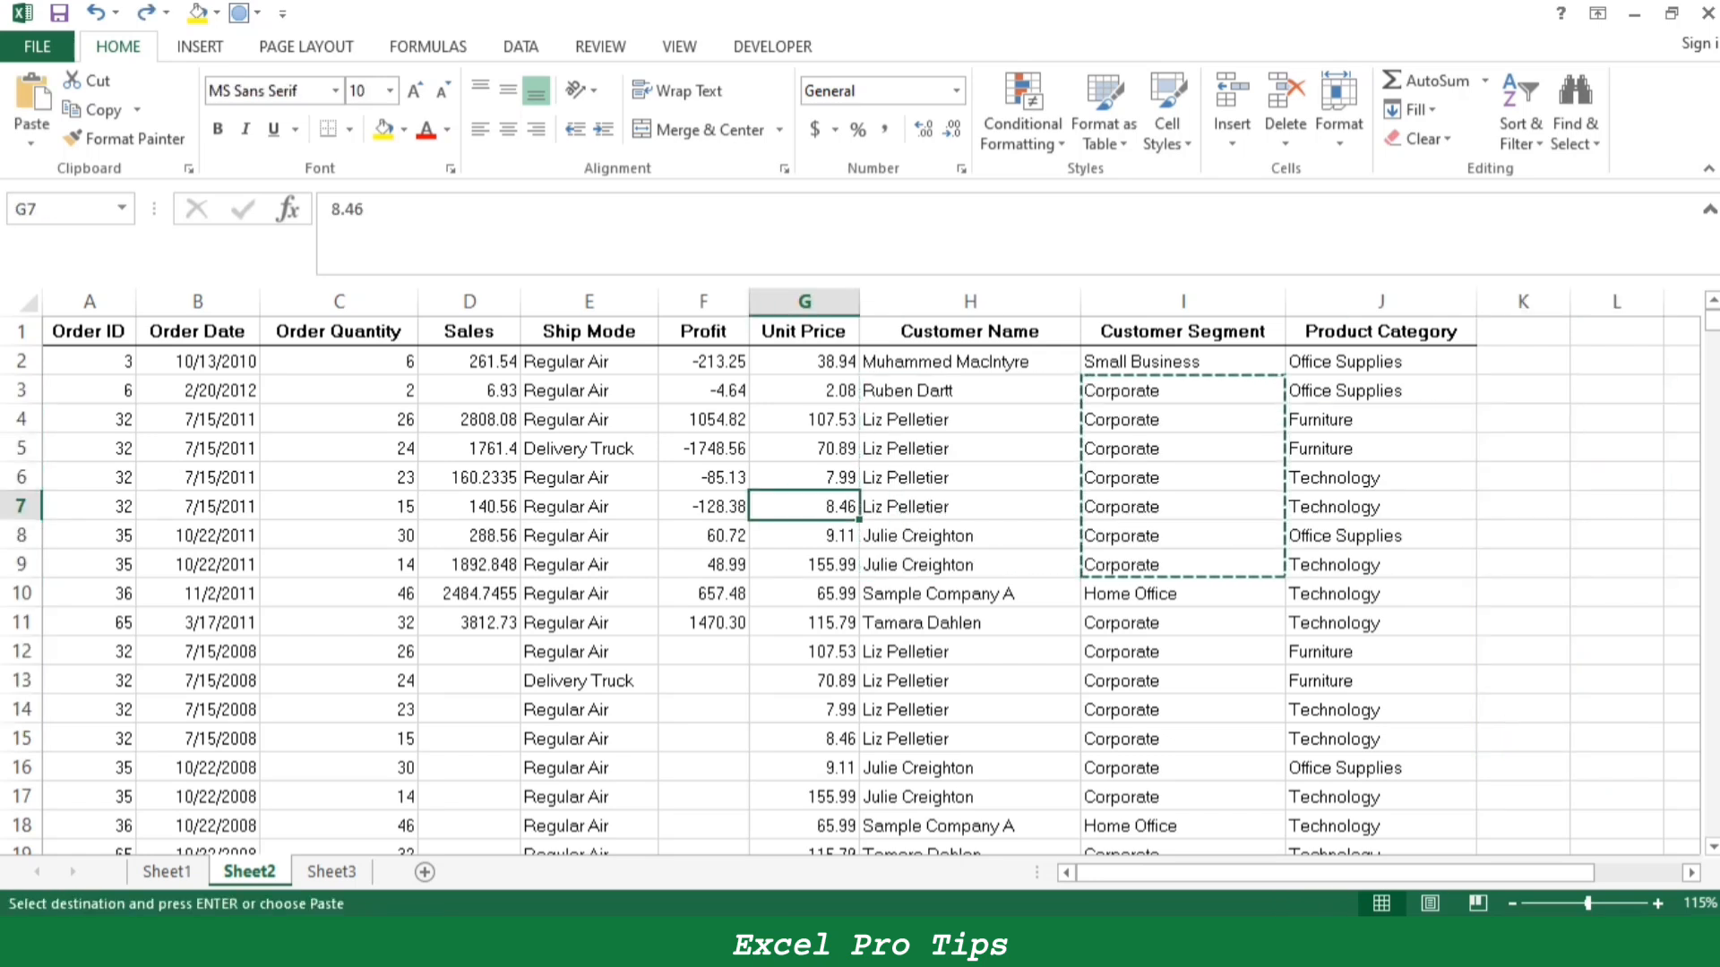
- Fill the Ctrl+X entry B36:C37 on Sheet1 yellow and select the Ctrl+Y entry B38:C39
left_click(167, 872)
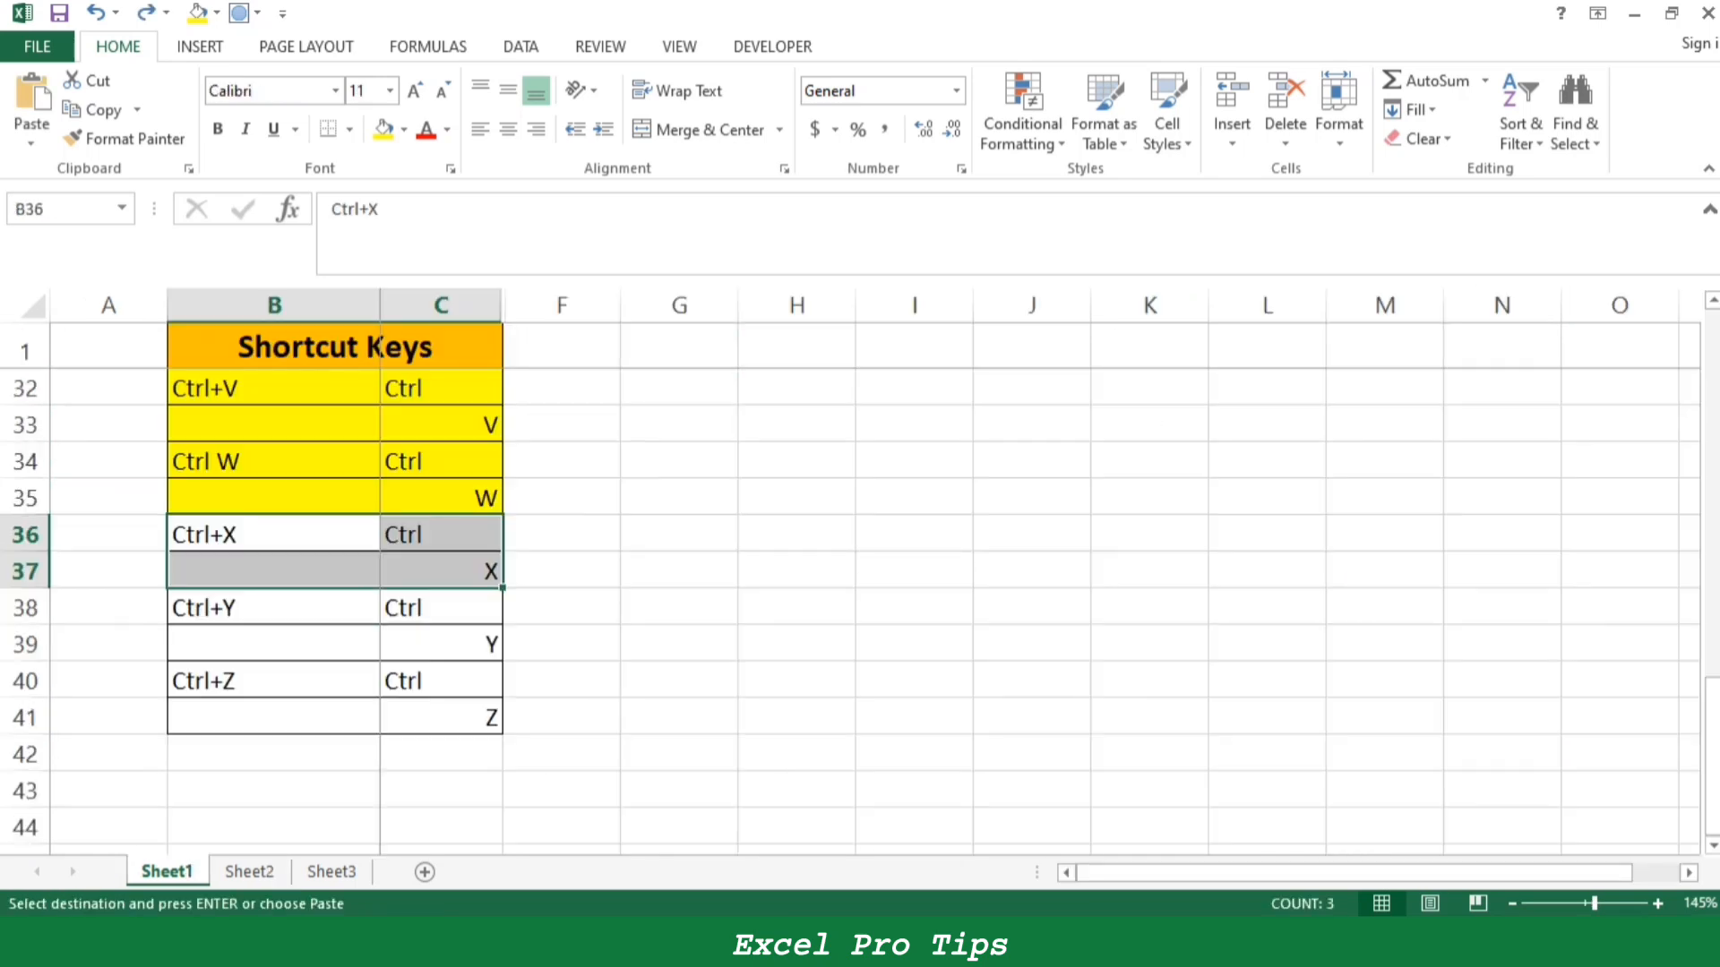
left_click(384, 130)
left_click_drag(269, 607, 502, 660)
- Repeat the last yellow fill on cell E8 of Sheet2
left_click(249, 872)
key("ctrl+y")
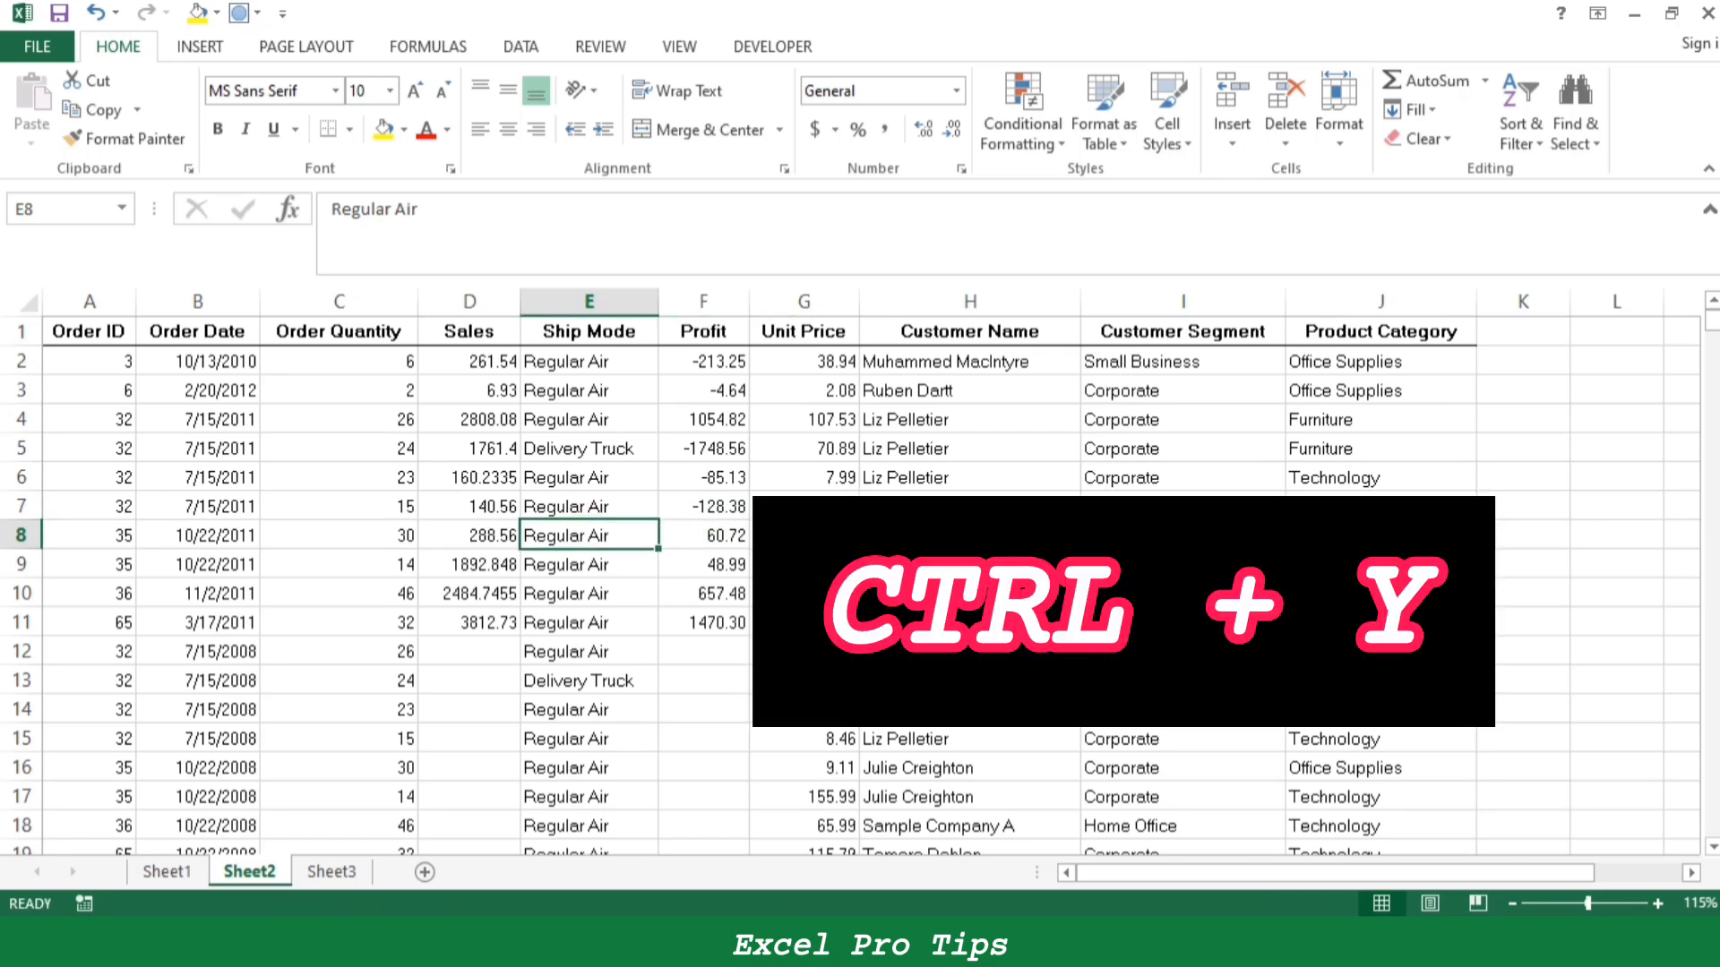
key("ctrl+y")
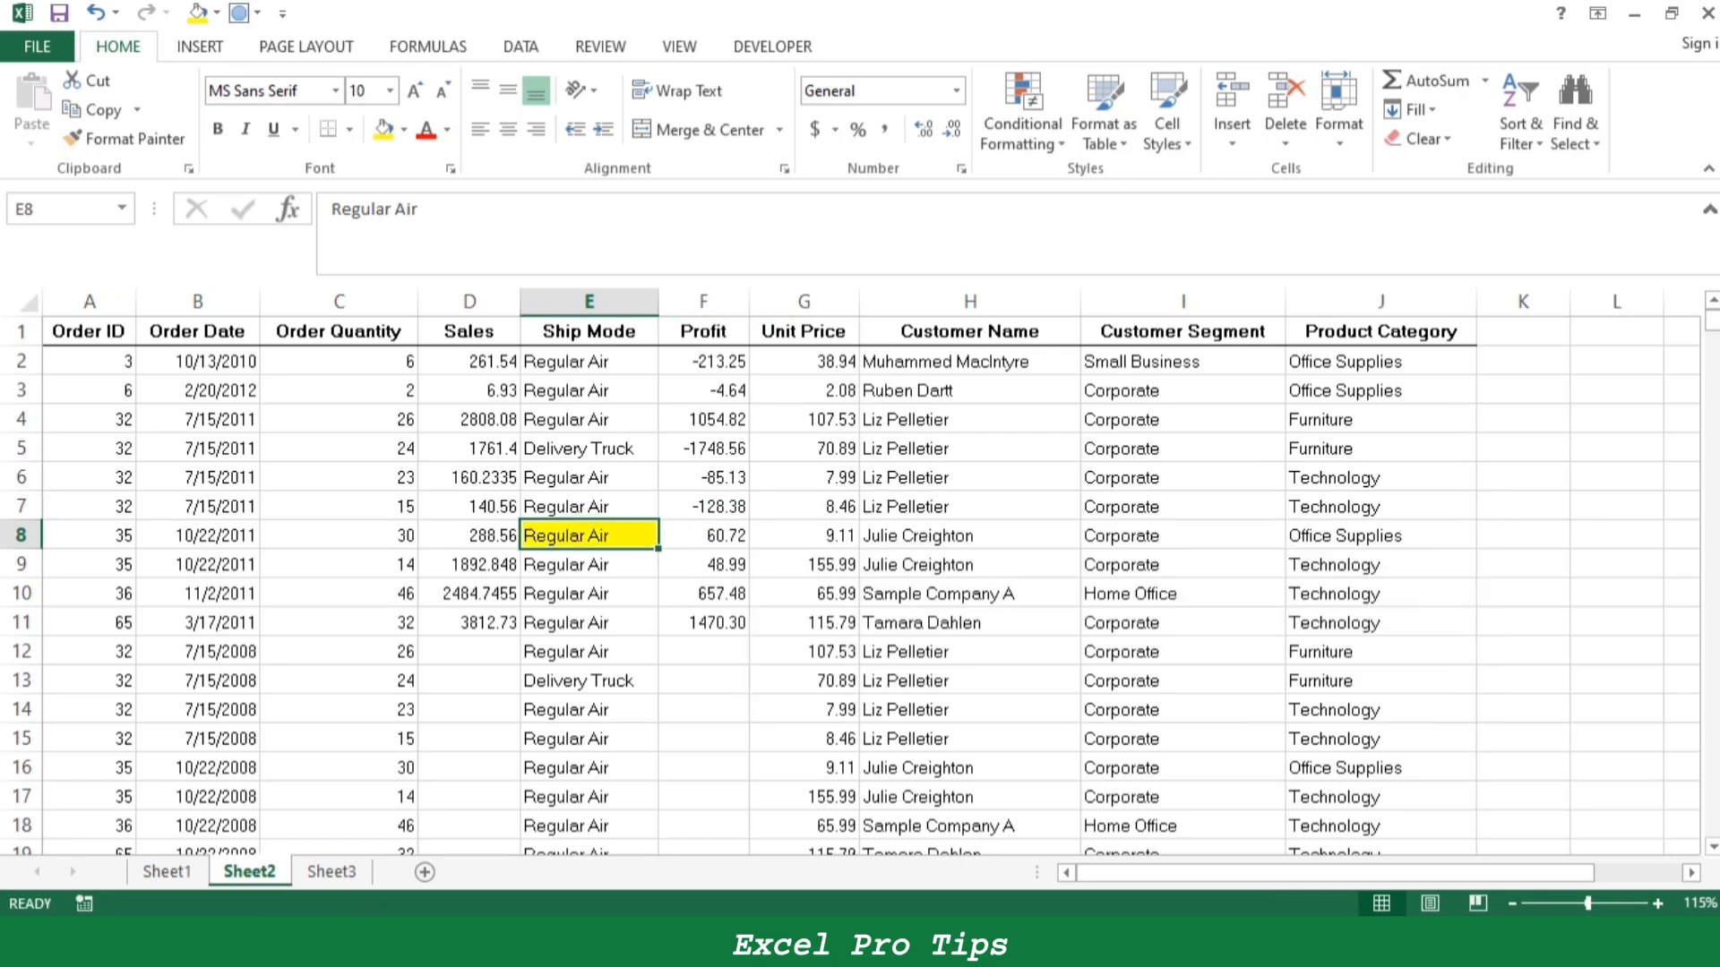
- Repeat the yellow fill on the range C7:I10
key("Left")
key("Up")
key("Left")
key("shift+Down")
key("shift+Right")
key("shift+Right")
key("shift+Right")
key("shift+Right")
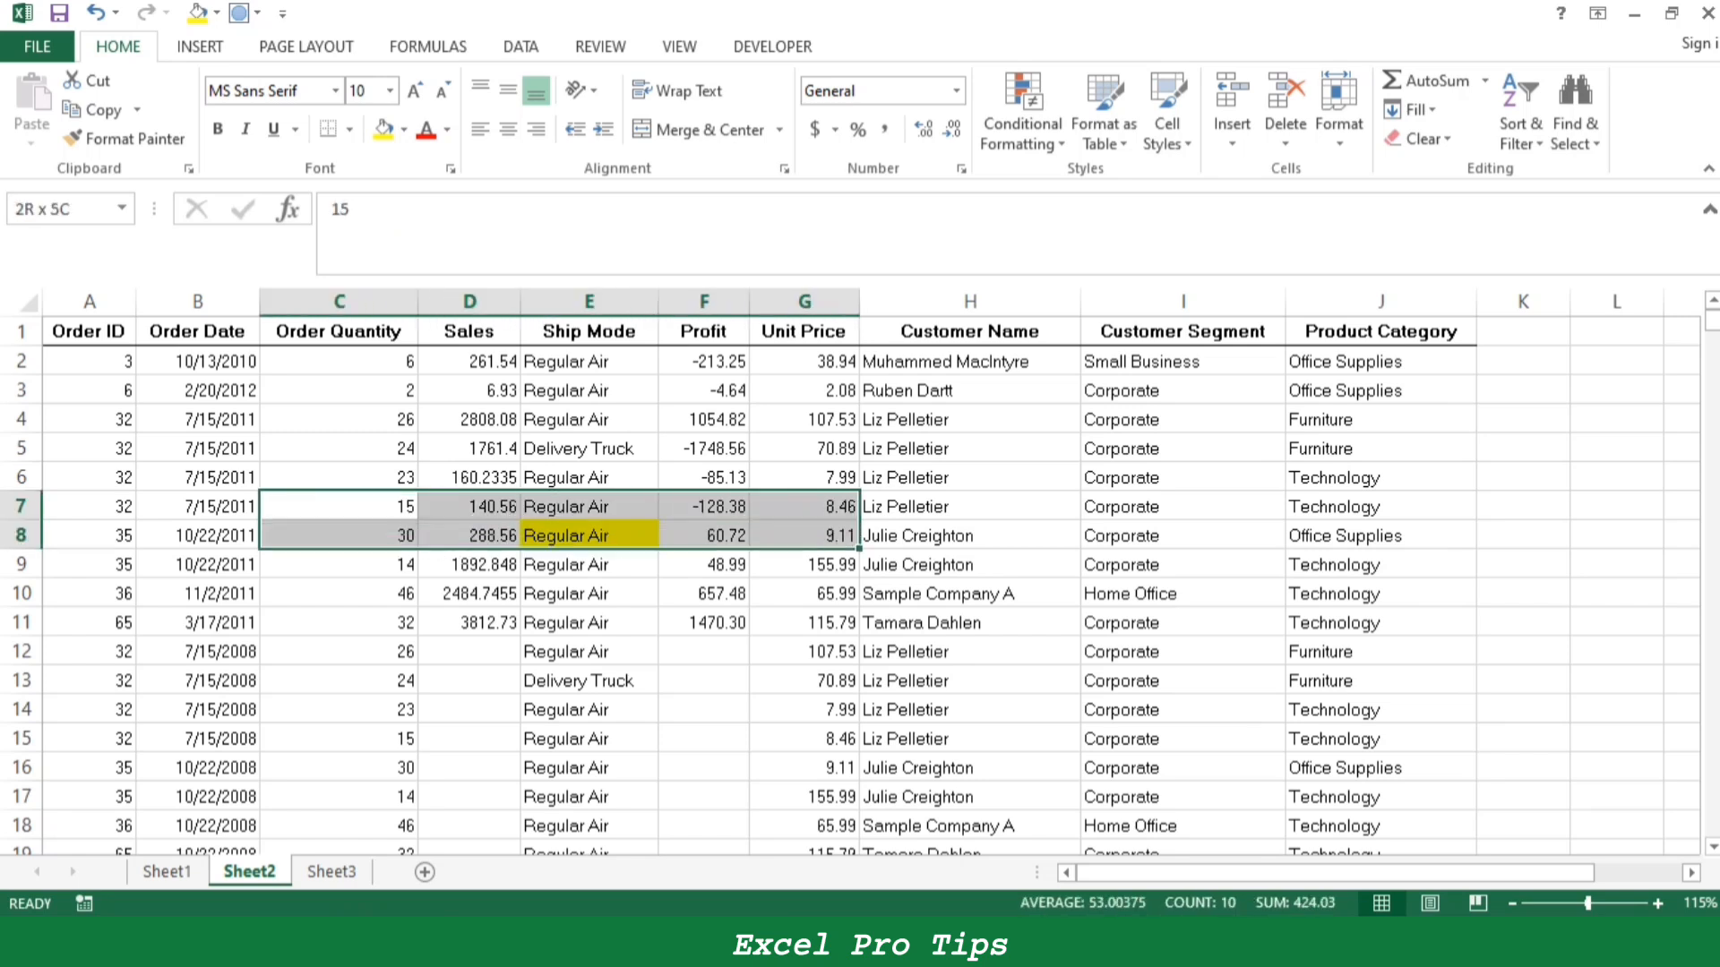
key("shift+Right")
key("shift+Right")
key("shift+Down")
key("shift+Down")
key("ctrl+y")
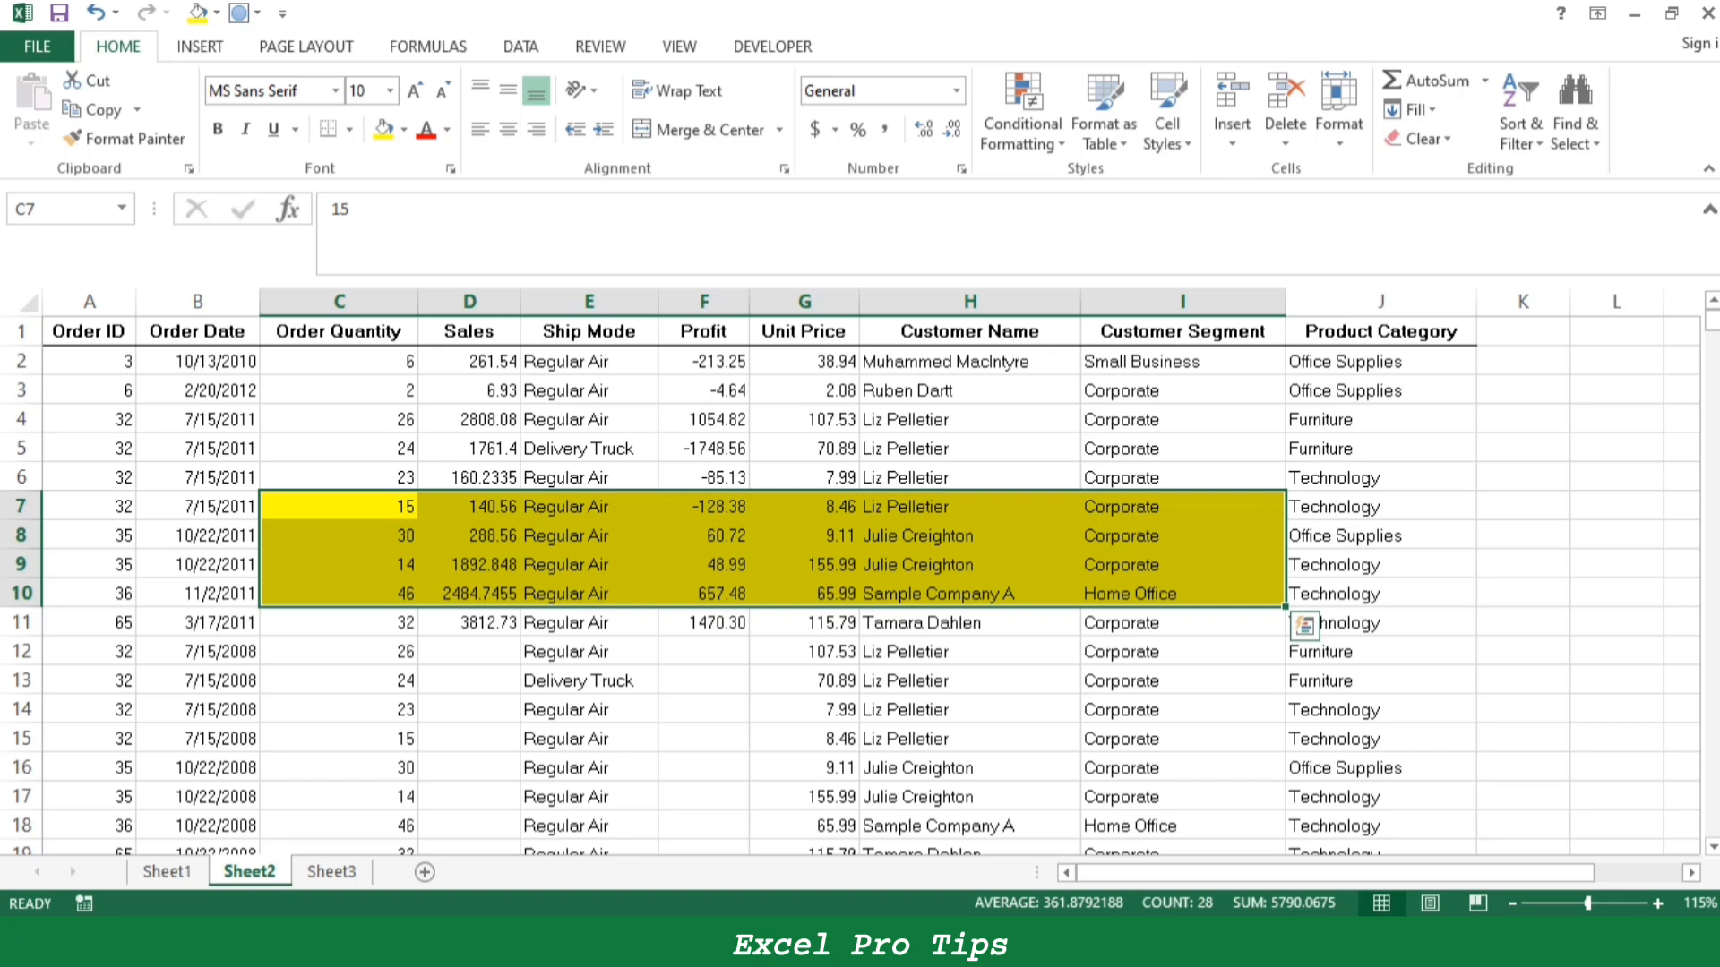
- Repeat the yellow fill on the range C14:J17
key("Down")
key("Down")
key("Down")
key("Down")
key("Down")
key("Down")
key("Down")
key("shift+Right")
key("shift+Right")
key("shift+Right")
key("shift+Right")
key("shift+Right")
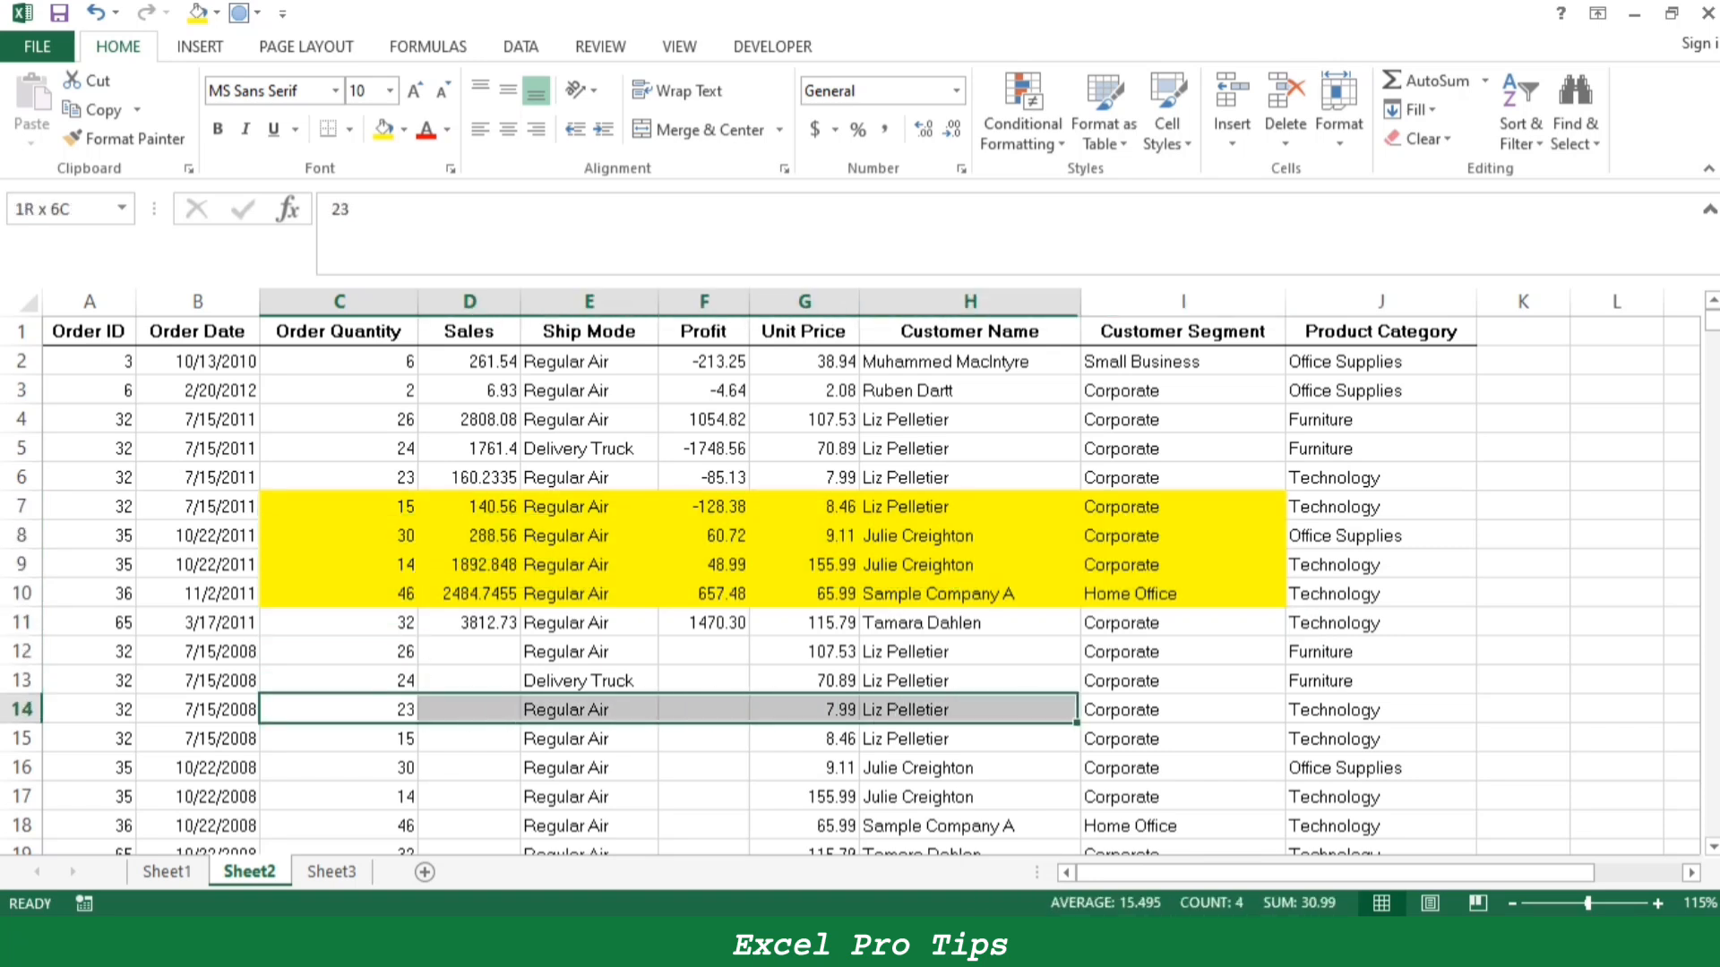
key("shift+Right")
key("shift+Right")
key("shift+Down")
key("shift+Down")
key("shift+Down")
key("ctrl+y")
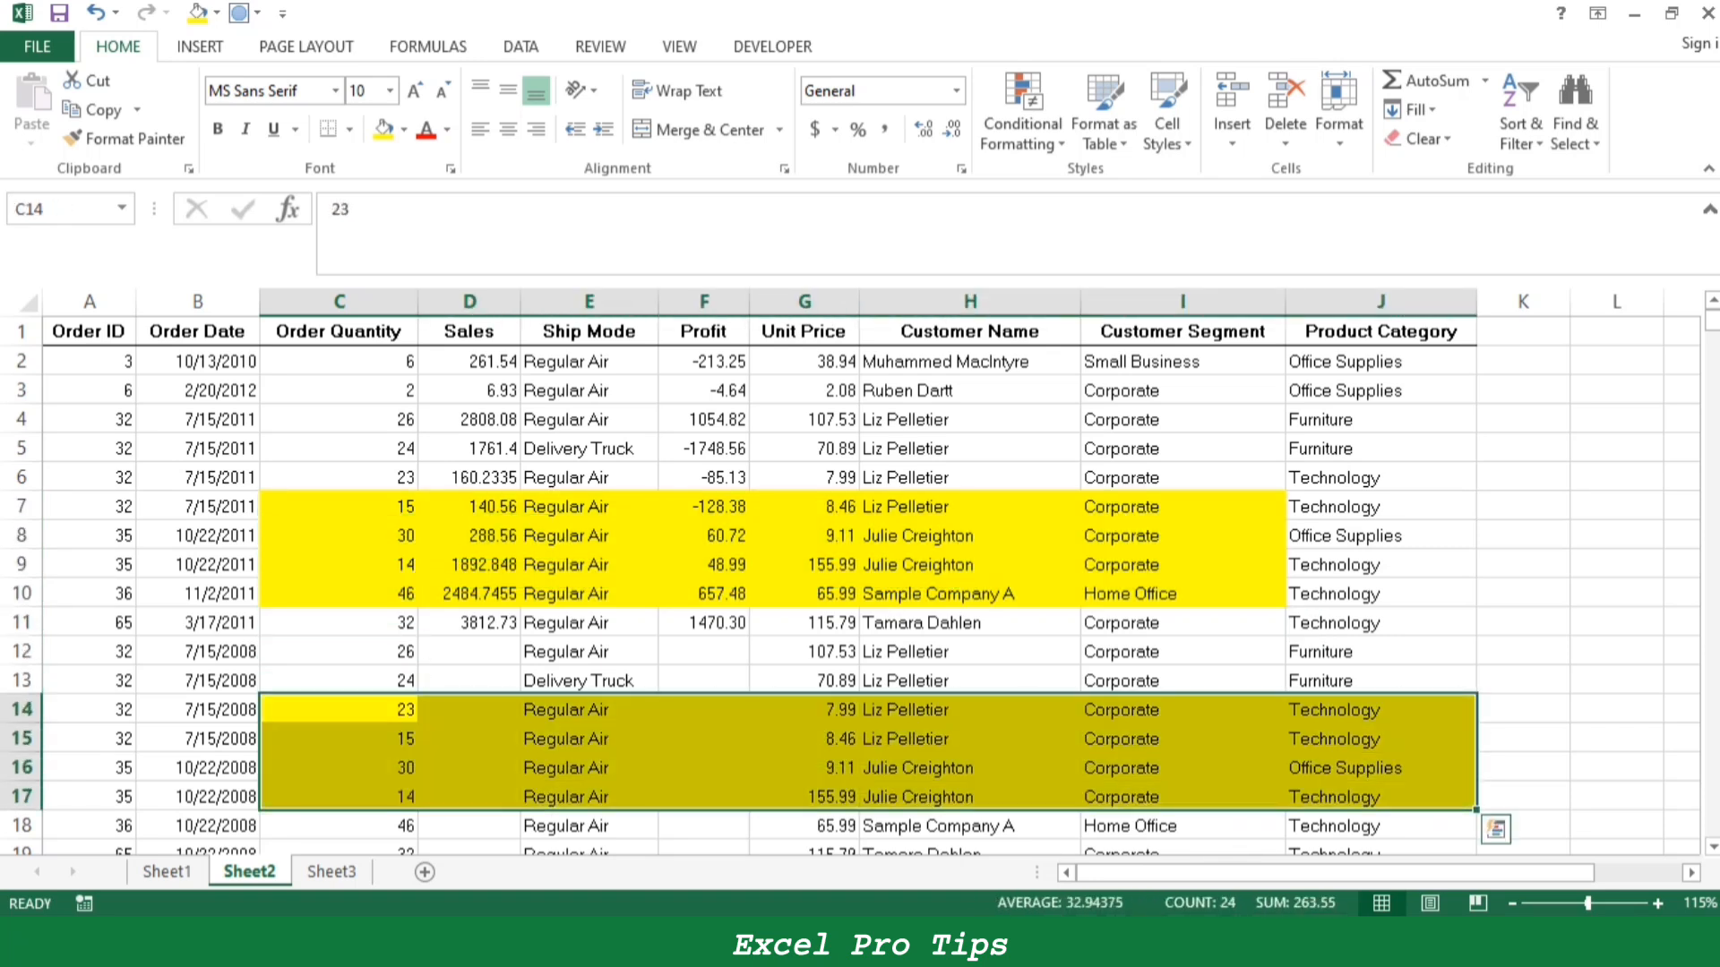
- Undo the repeated yellow fills in the data on Sheet2
key("ctrl+z")
key("ctrl+z")
key("ctrl+z")
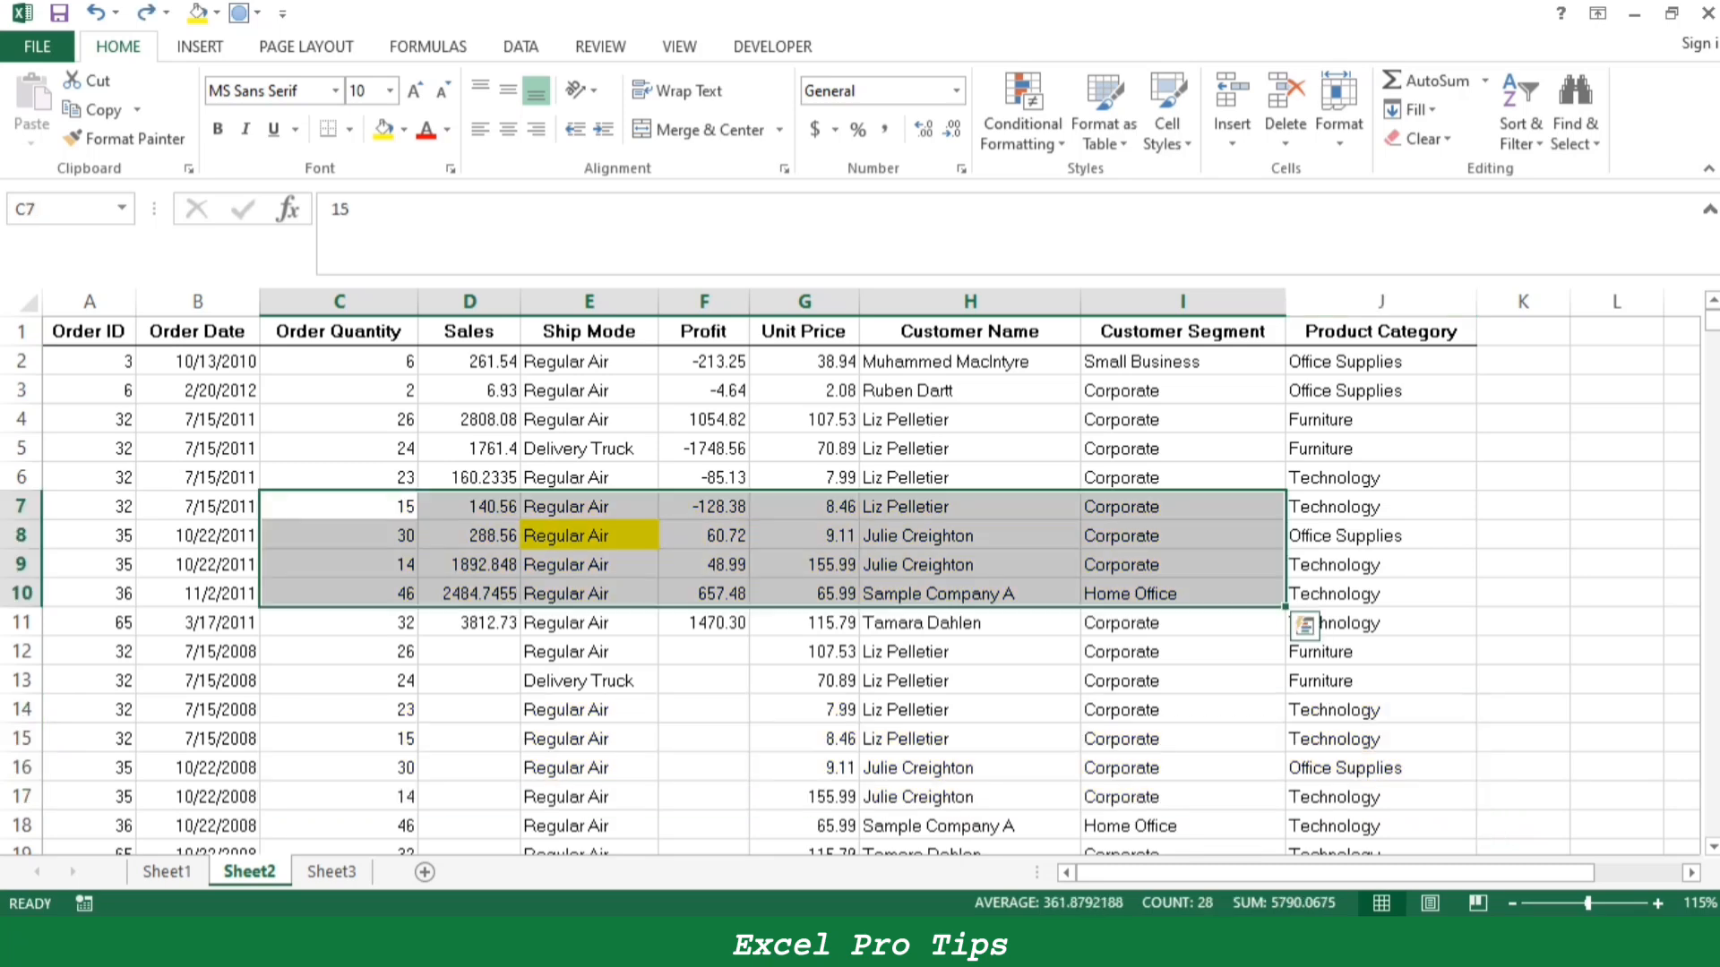
- Fill the Ctrl+Y entry B38:C39 on Sheet1 yellow and select the Ctrl+Z entry B40:C41
key("ctrl+Page_Up")
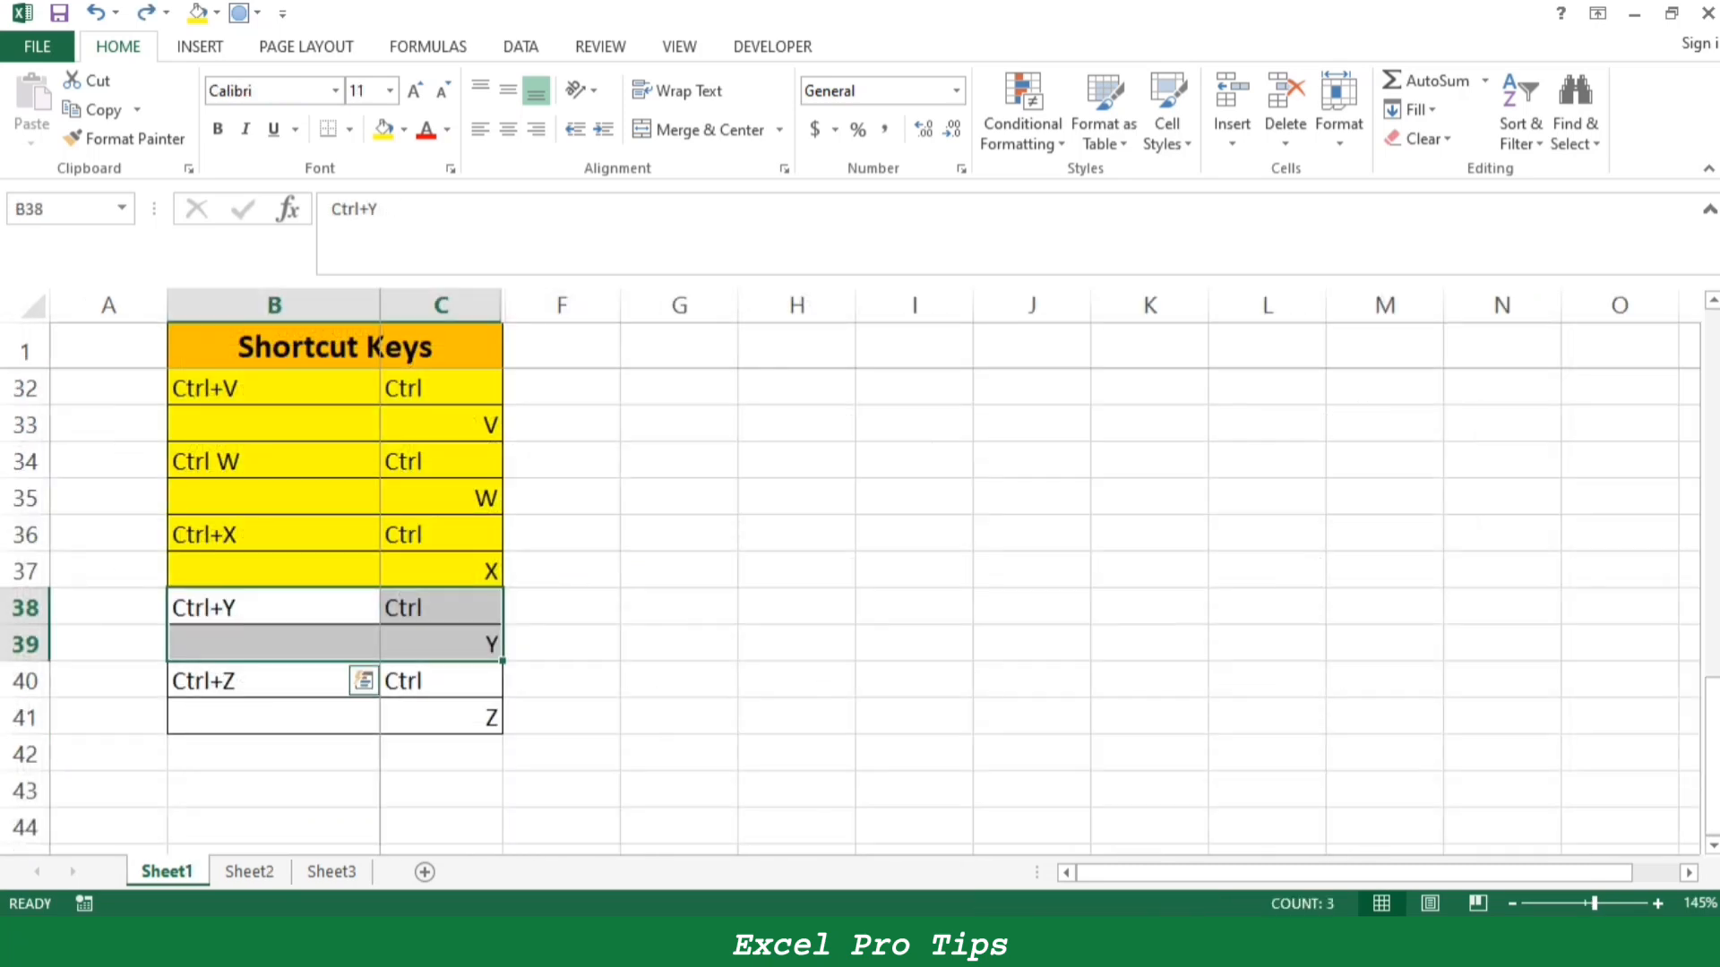
left_click(383, 130)
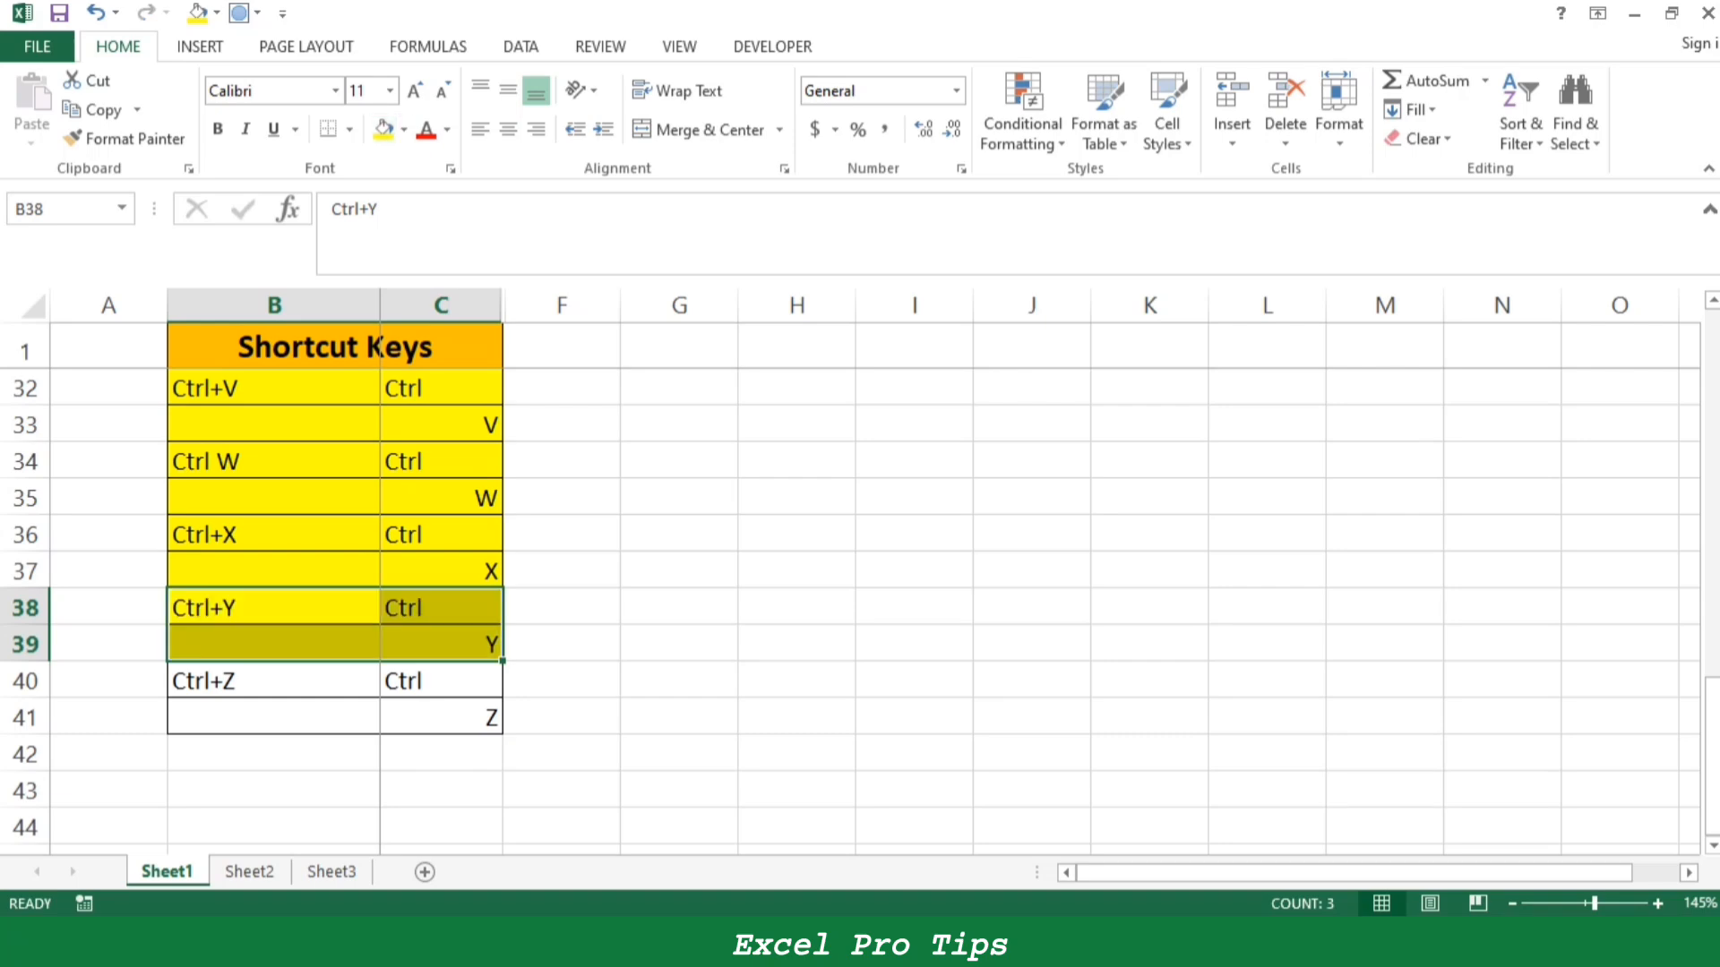
left_click_drag(295, 681, 444, 717)
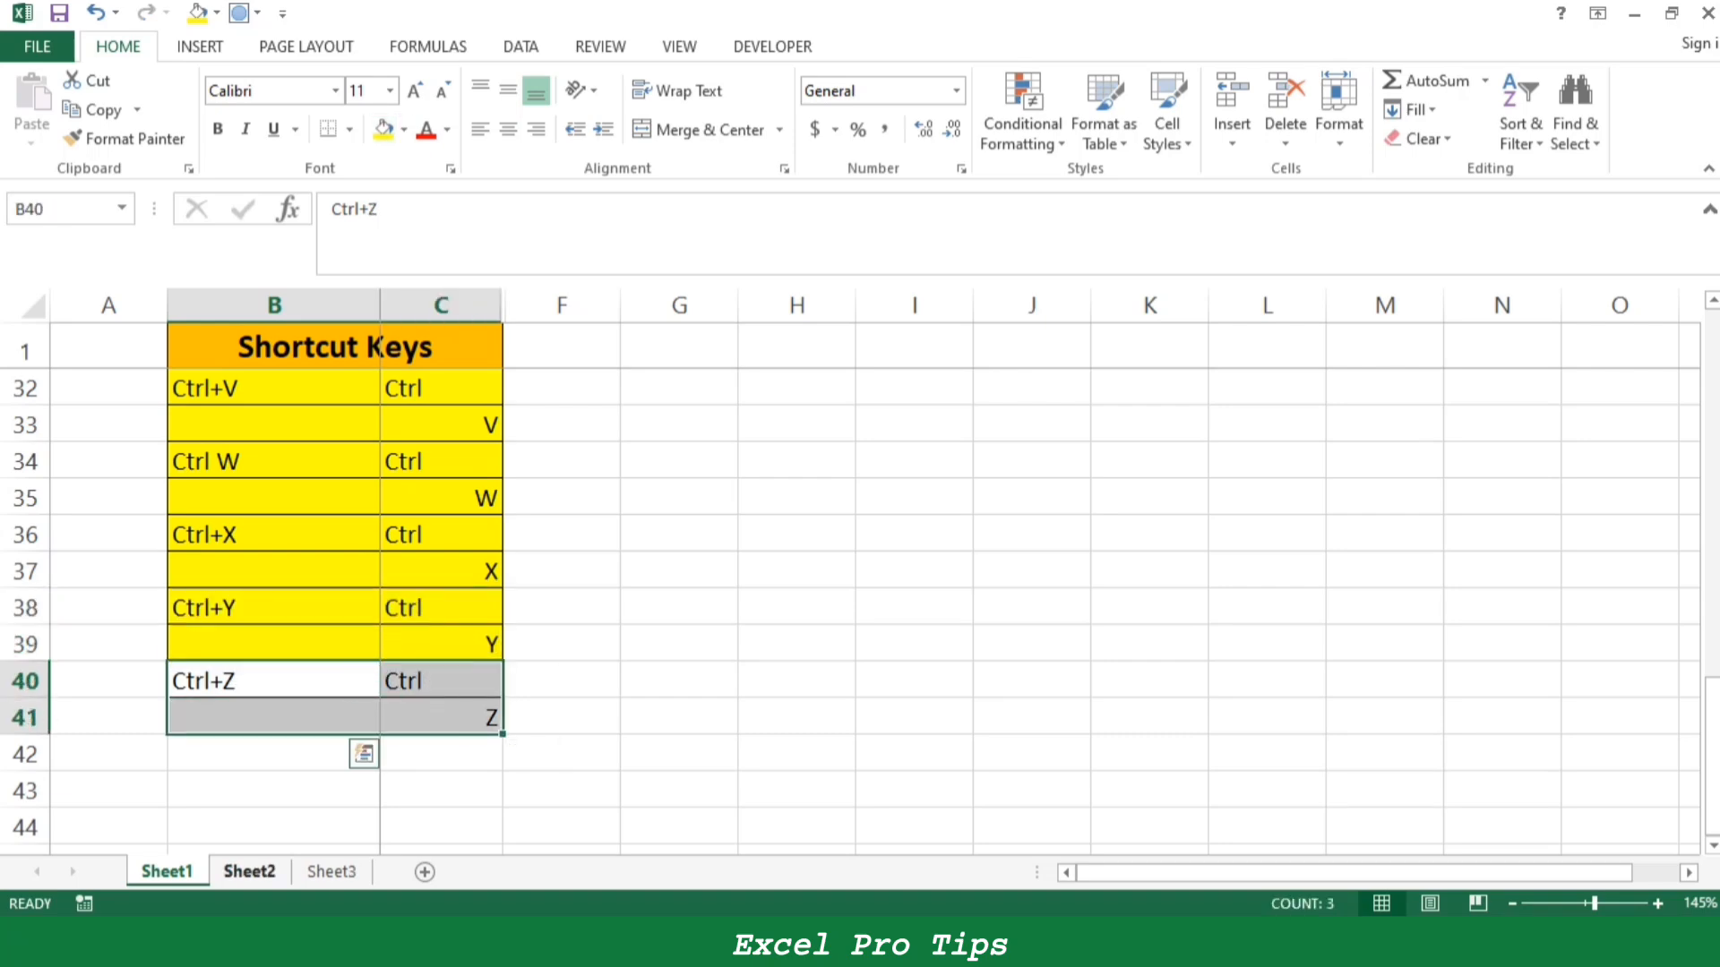
- Cut the range C5:G10 on Sheet2 and paste it starting at cell K4
left_click(250, 871)
left_click_drag(358, 449, 804, 594)
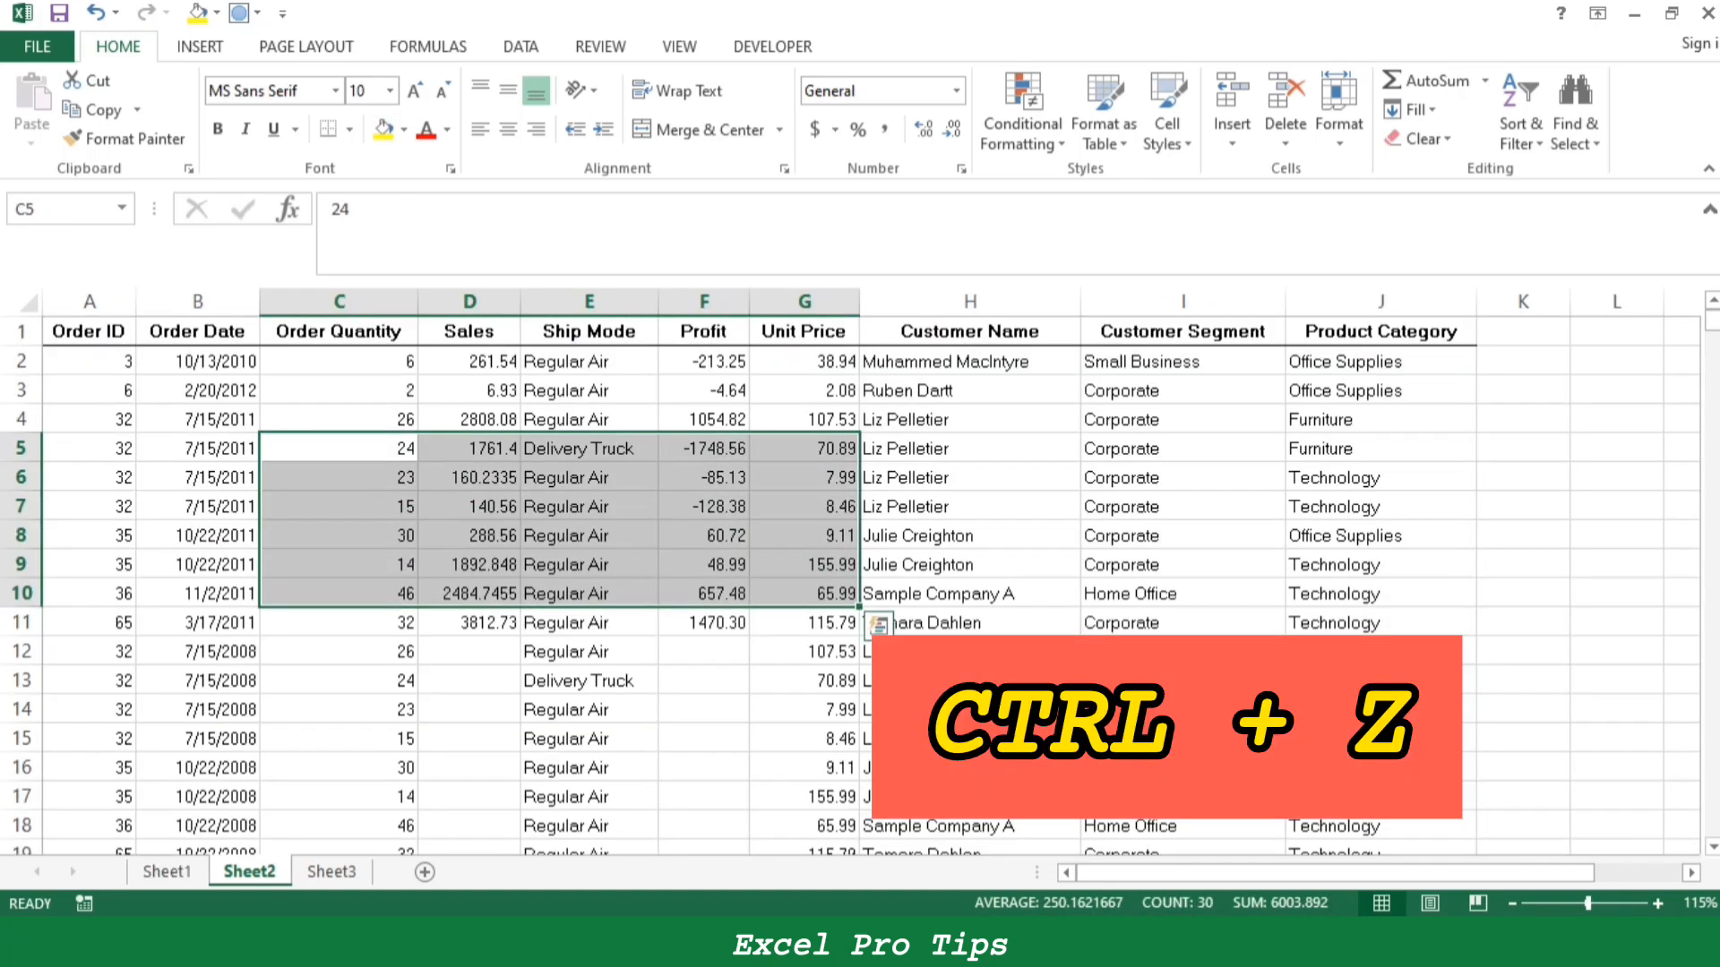
key("ctrl+c")
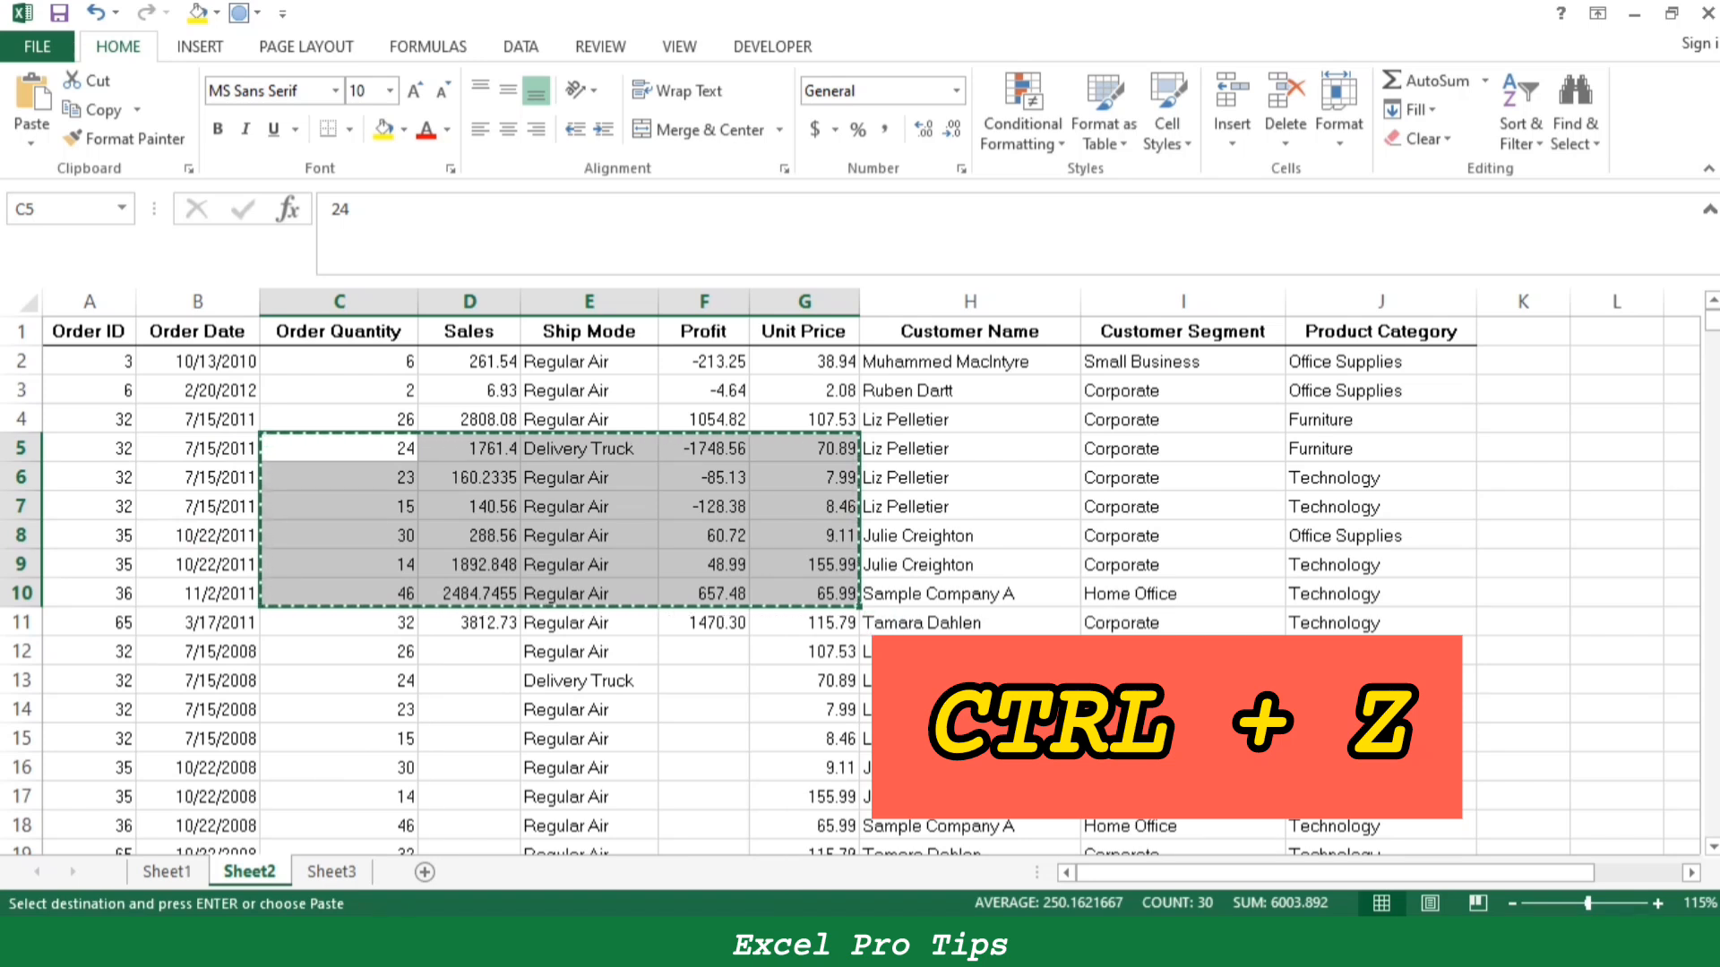
left_click(1523, 419)
key("ctrl+v")
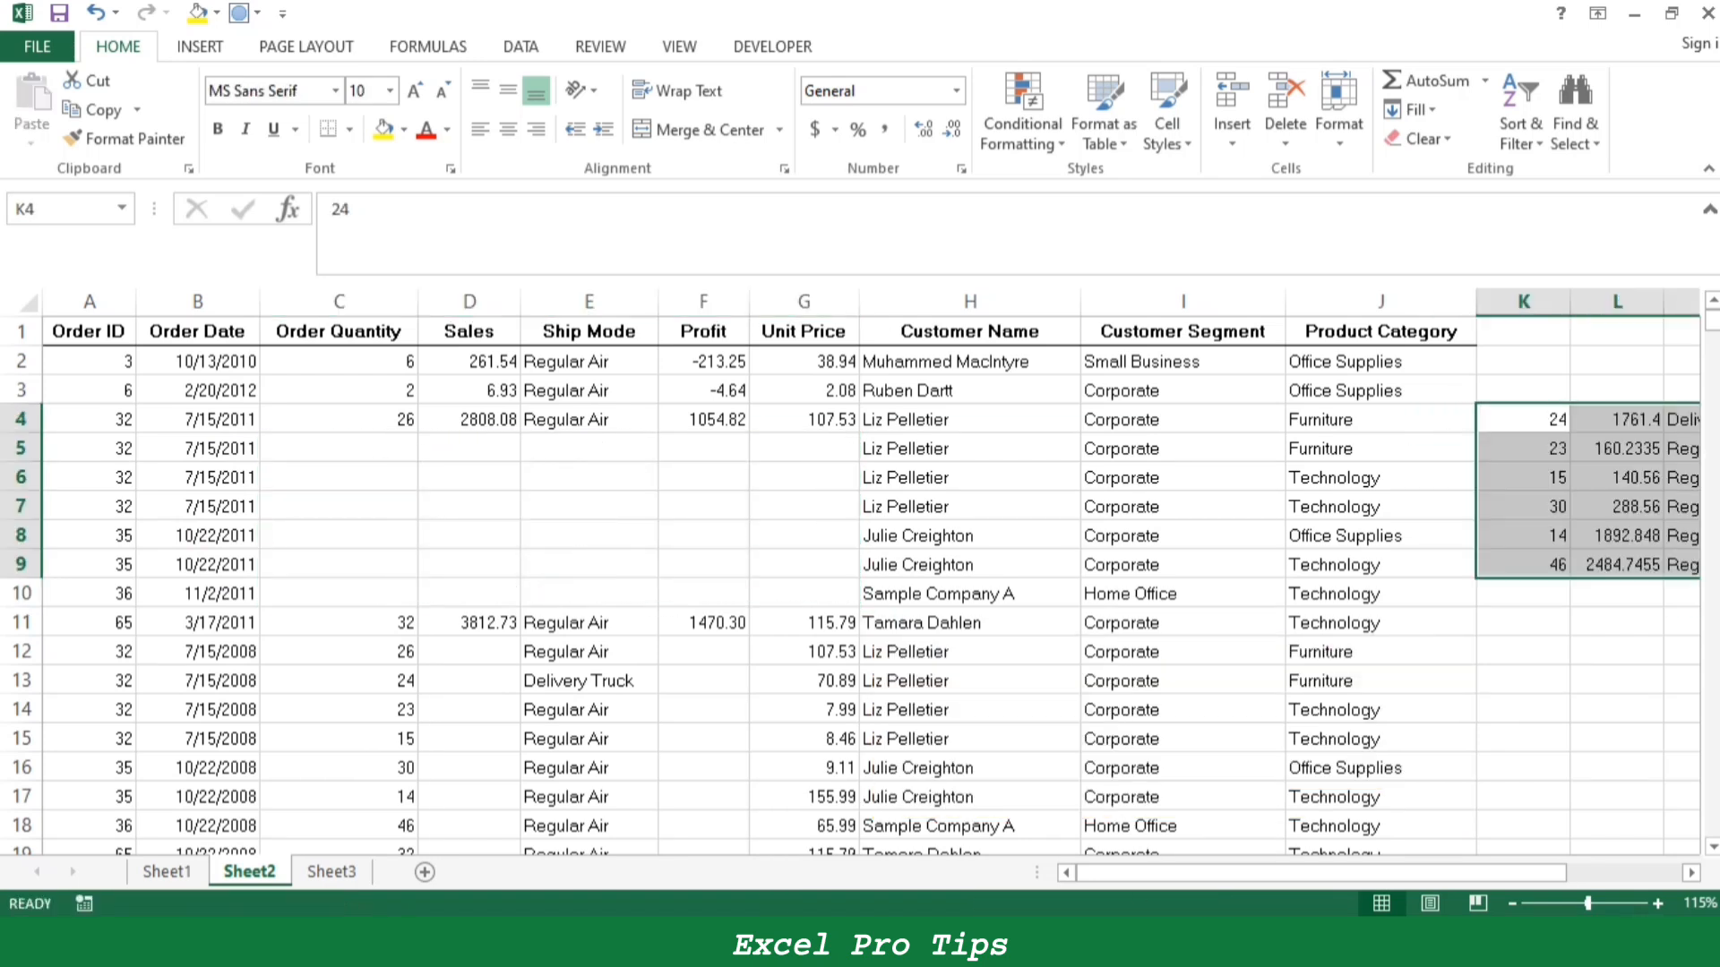
- Undo the move of the cut range on Sheet2 and clear the pending cut selection
left_click_drag(339, 448, 803, 565)
key("ctrl+z")
mouse_move(339, 448)
left_mouse_down()
mouse_move(588, 506)
mouse_move(803, 622)
left_mouse_up()
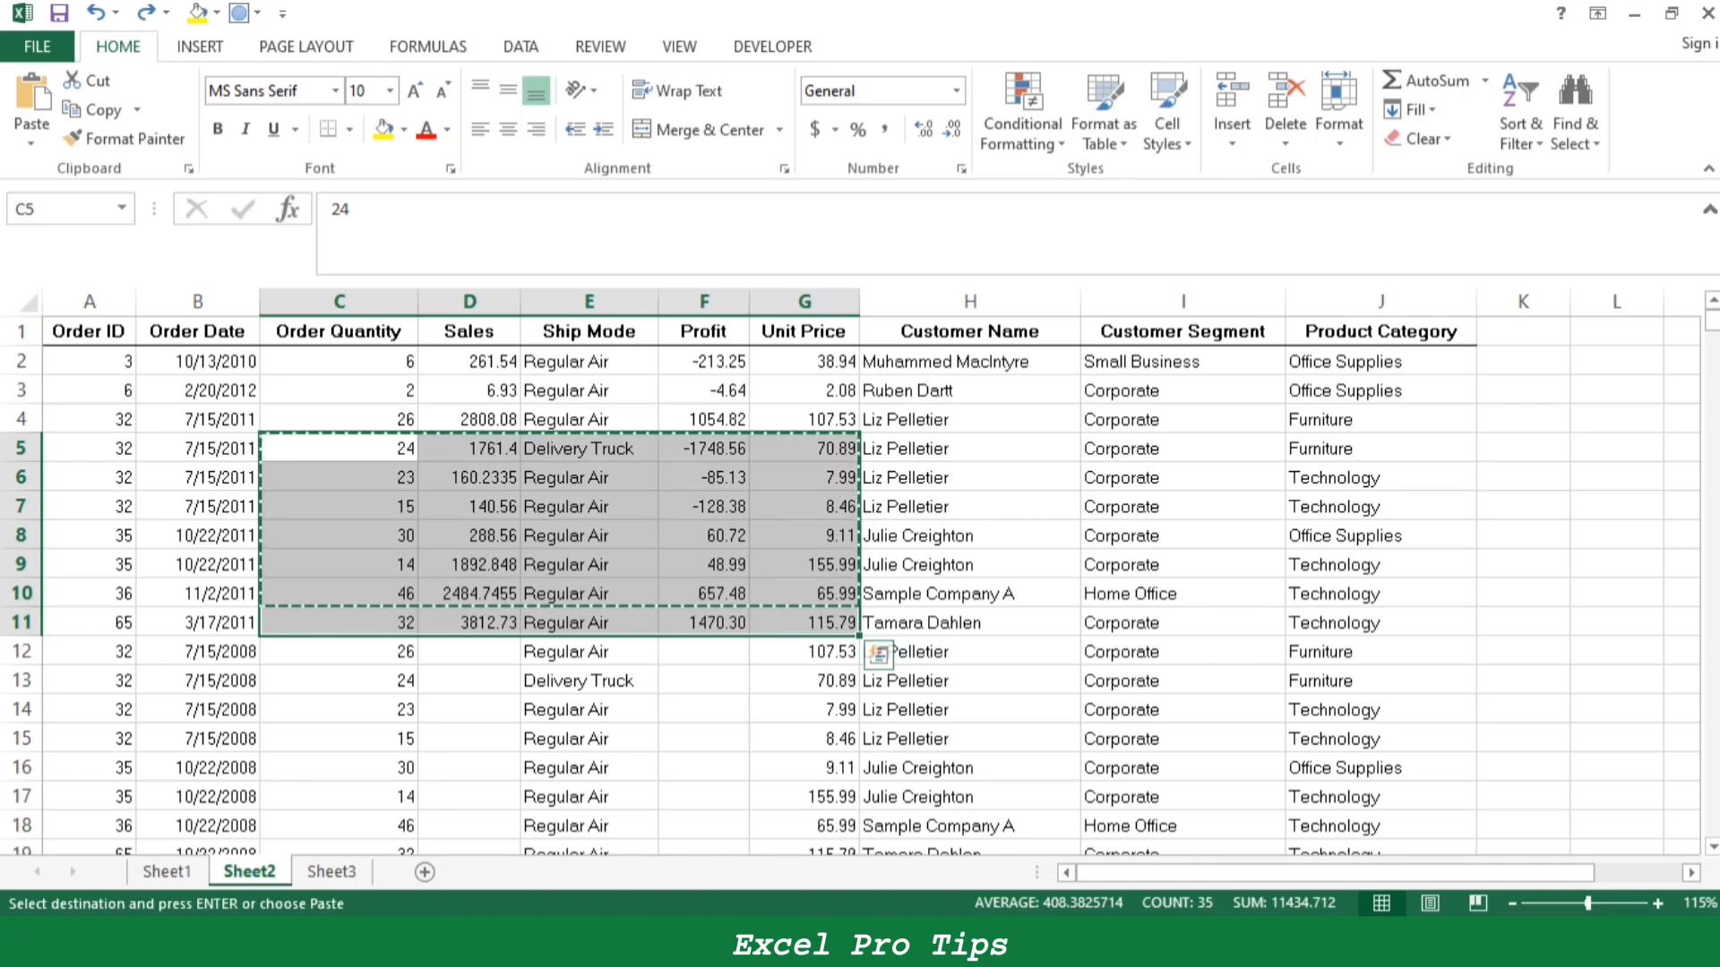
key("Escape")
left_click(971, 652)
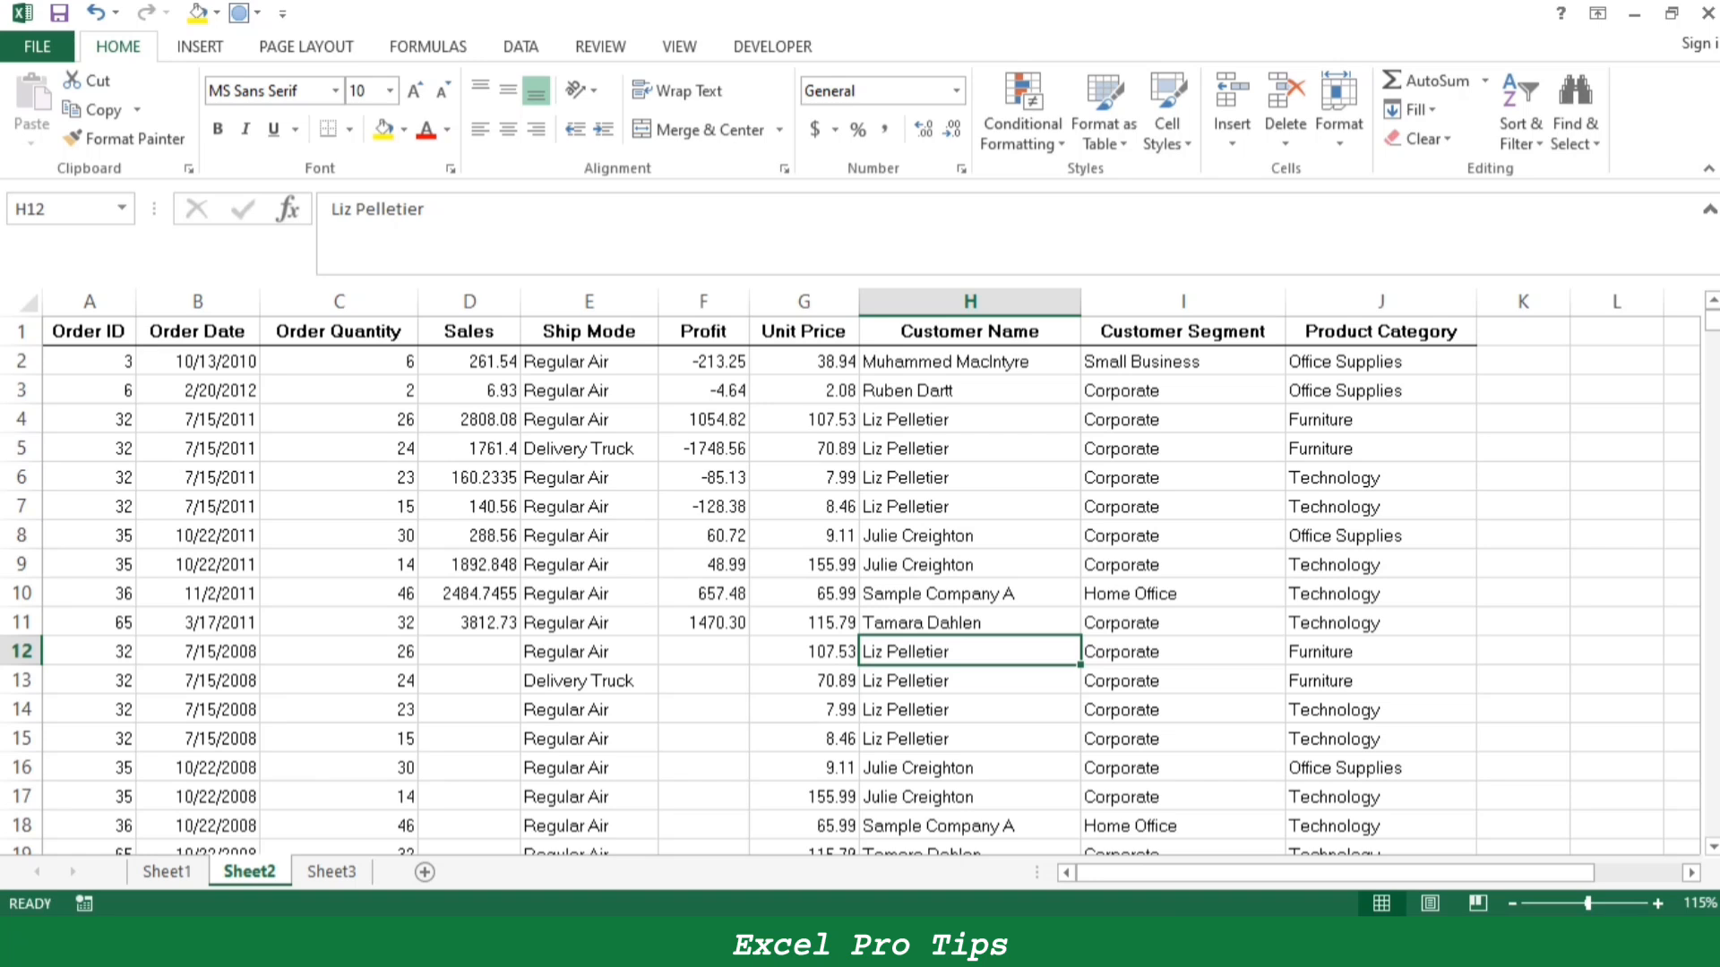
- Fill the Ctrl+Z entry B40:C41 in the Sheet1 shortcut list yellow
key("ctrl+Page_Up")
left_click(914, 535)
left_click_drag(274, 681, 492, 716)
left_click(383, 130)
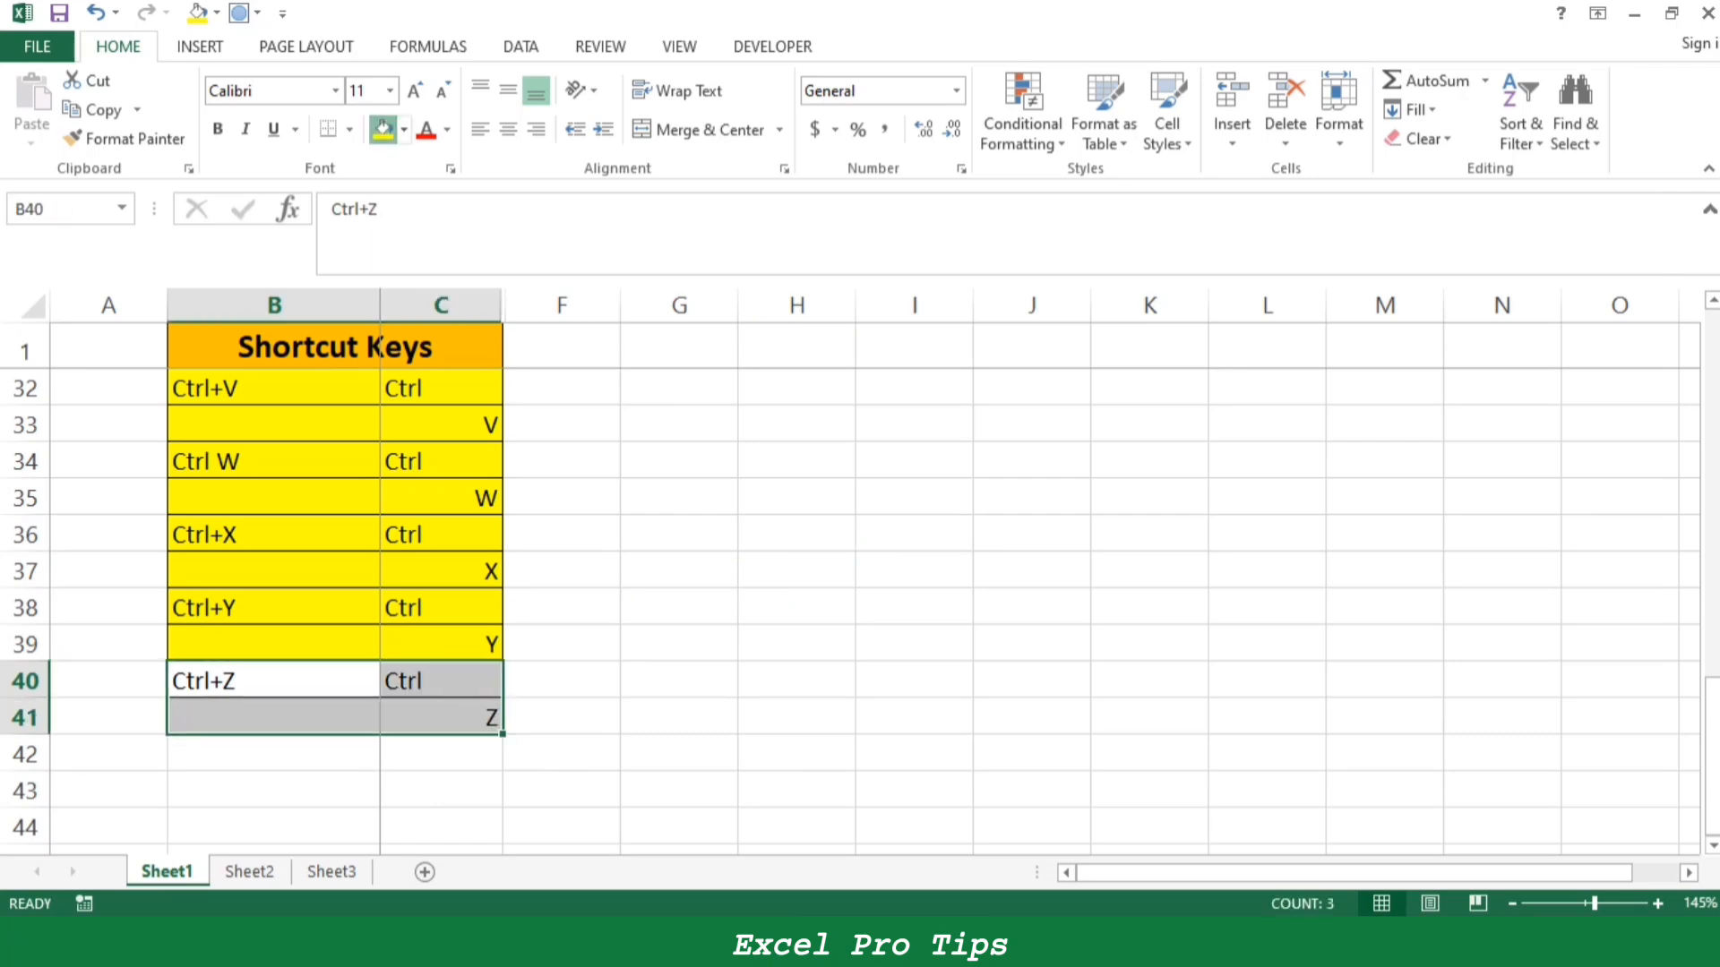
- Look at Sheet2 once more and return to the first entries of the shortcut list on Sheet1
key("ctrl+Page_Down")
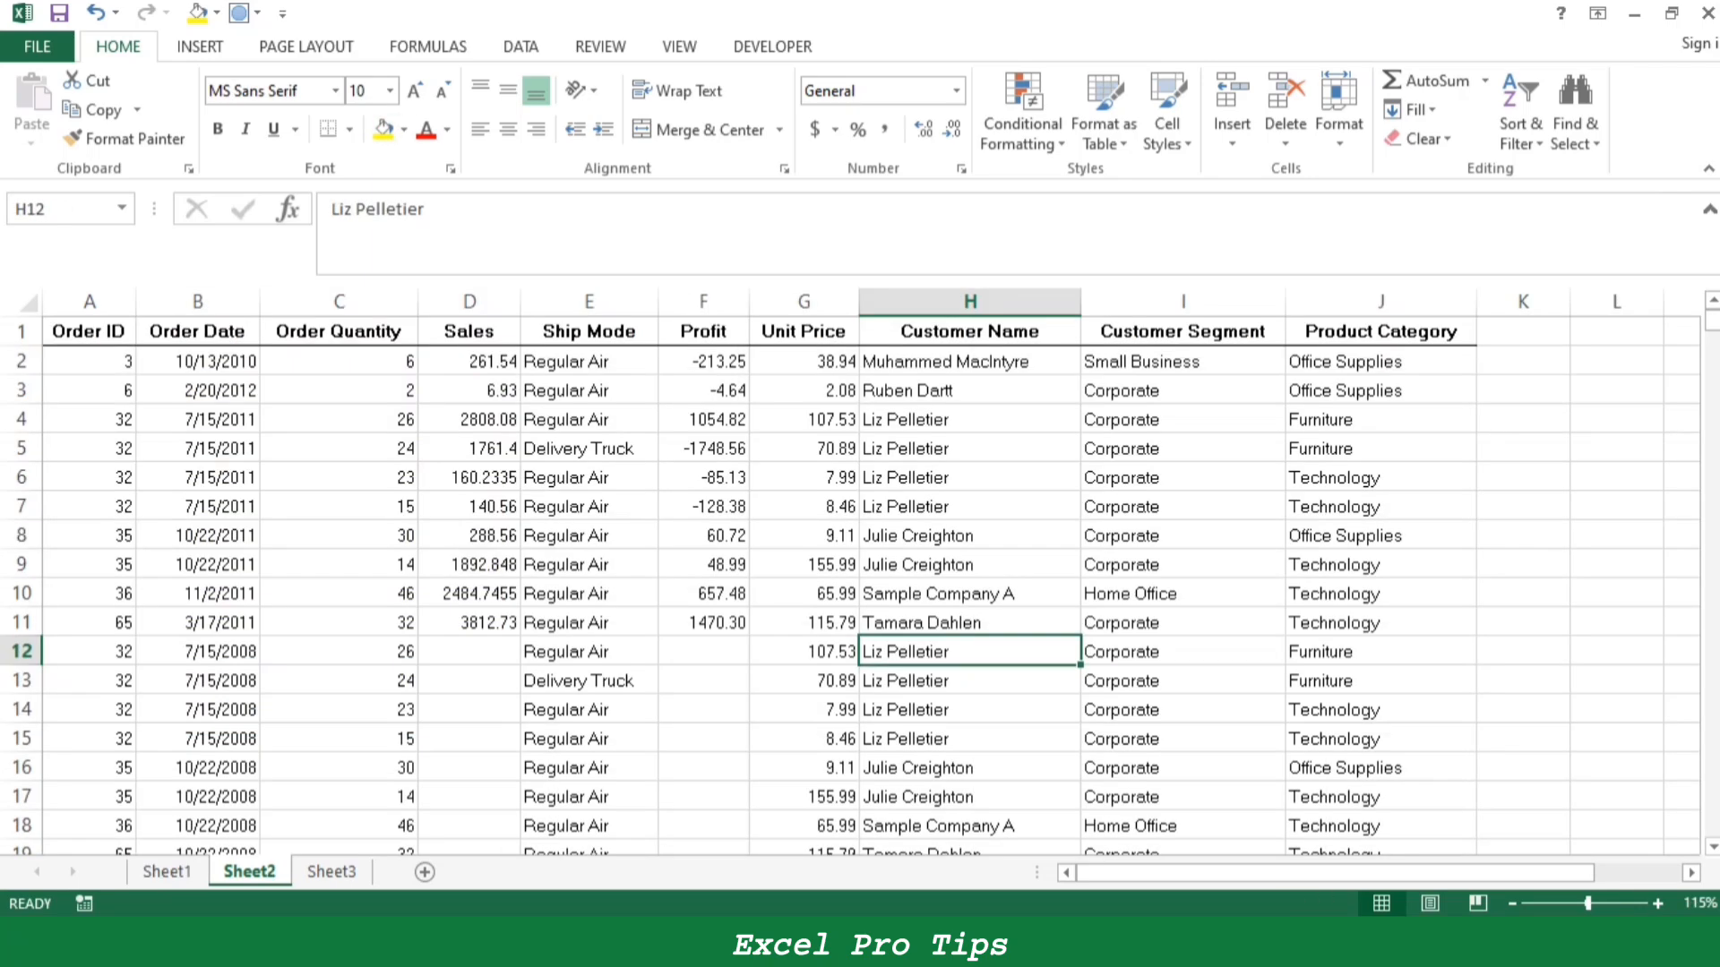
key("ctrl+Page_Up")
scroll(851, 573, "up", 8)
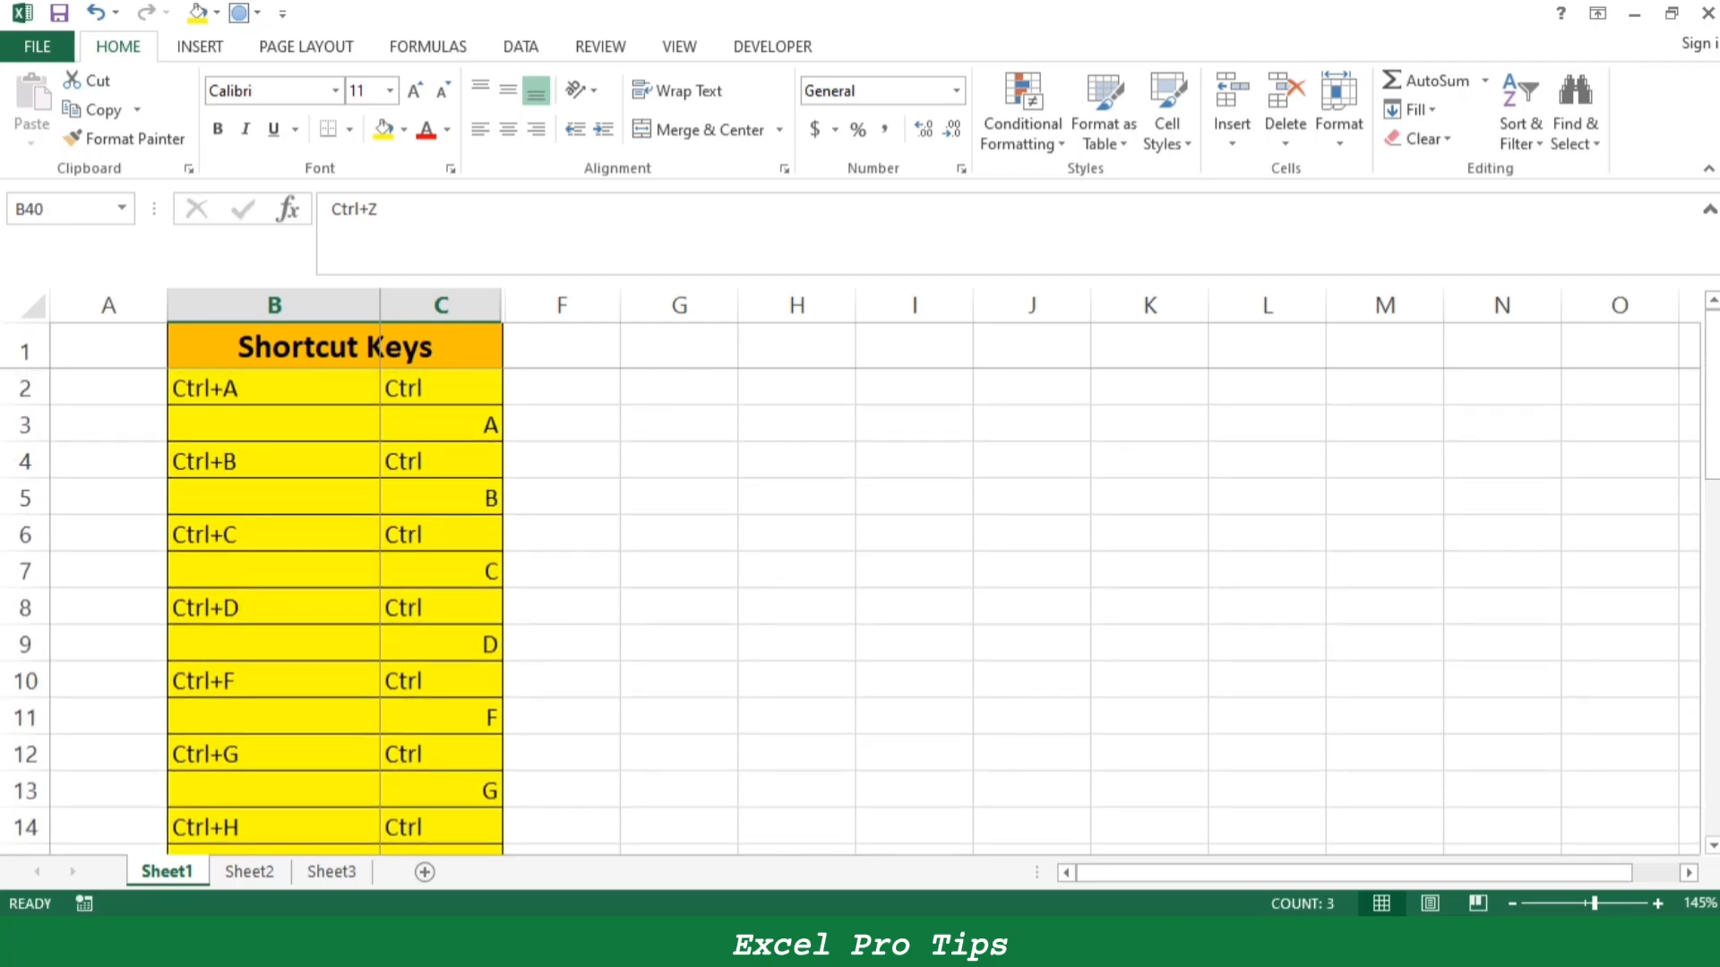